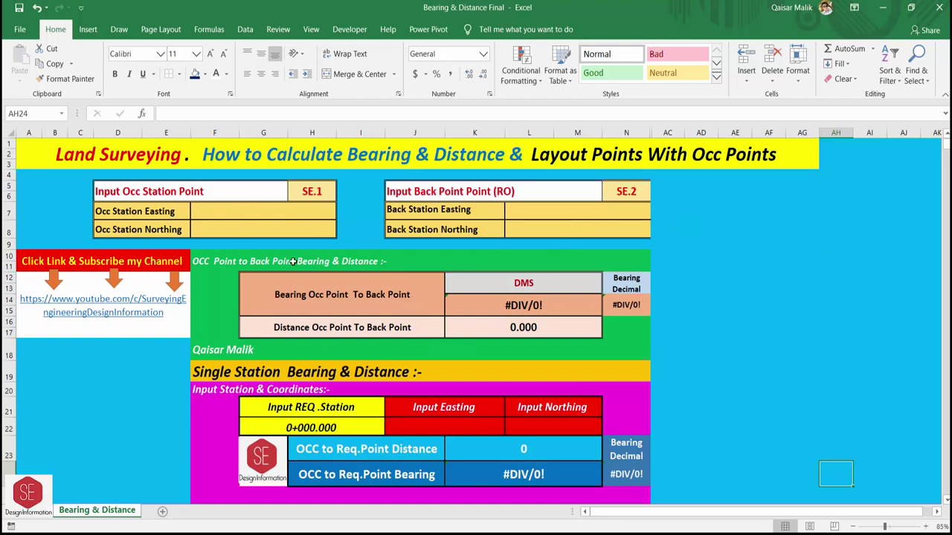
Step: Scroll through the sheet to review the single-station Input Easting and Northing cells
{"action": "scroll", "coordinate": [533, 332], "scroll_direction": "down", "scroll_amount": 3}
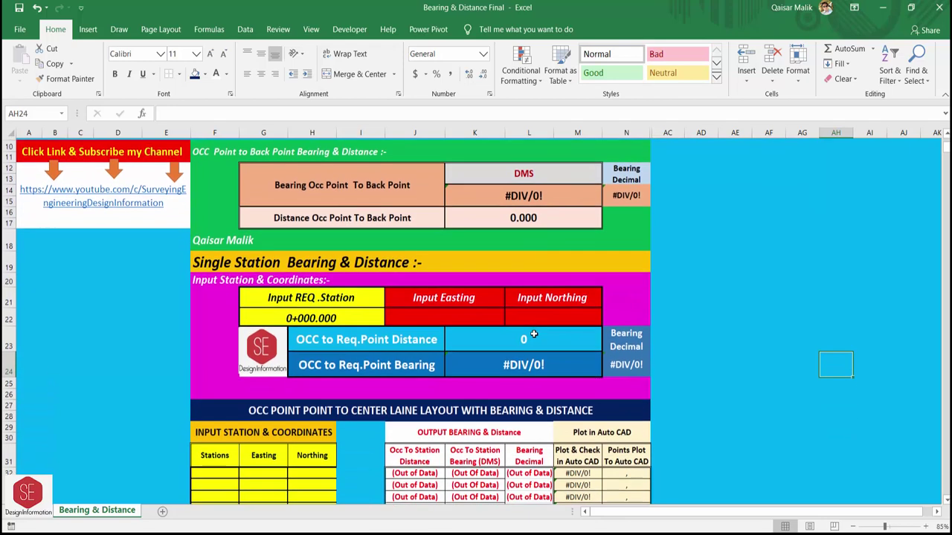
{"action": "left_click", "coordinate": [409, 313]}
{"action": "left_click", "coordinate": [589, 316]}
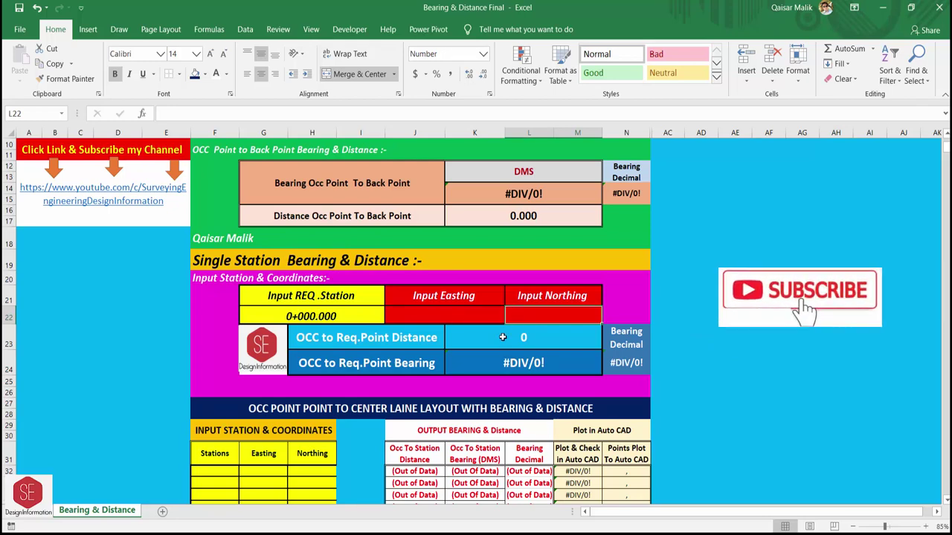
{"action": "scroll", "coordinate": [508, 345], "scroll_direction": "down", "scroll_amount": 4}
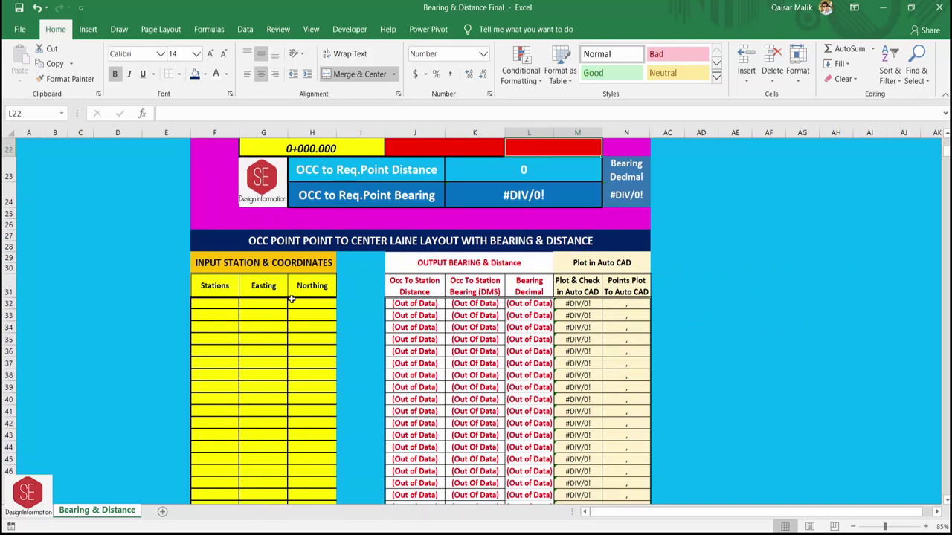
{"action": "scroll", "coordinate": [307, 397], "scroll_direction": "up", "scroll_amount": 6}
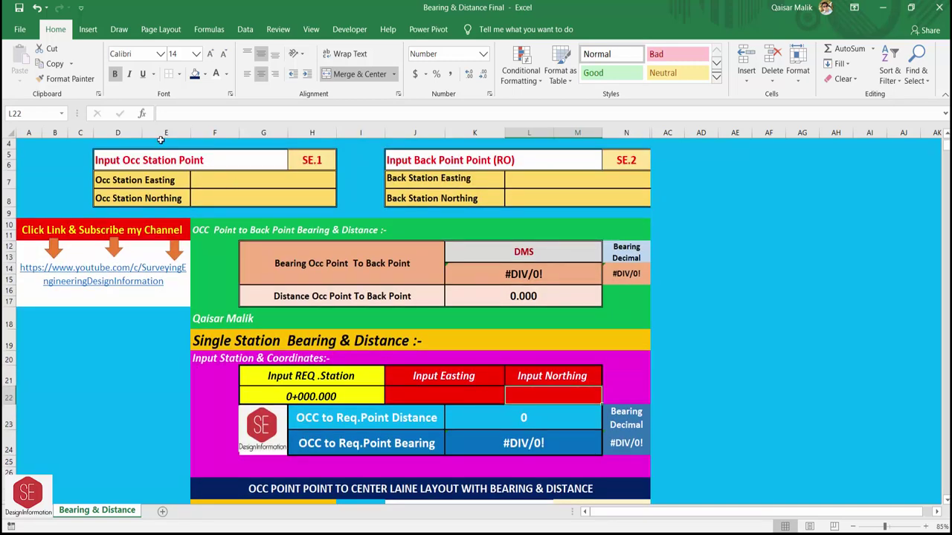
{"action": "scroll", "coordinate": [193, 234], "scroll_direction": "down", "scroll_amount": 4}
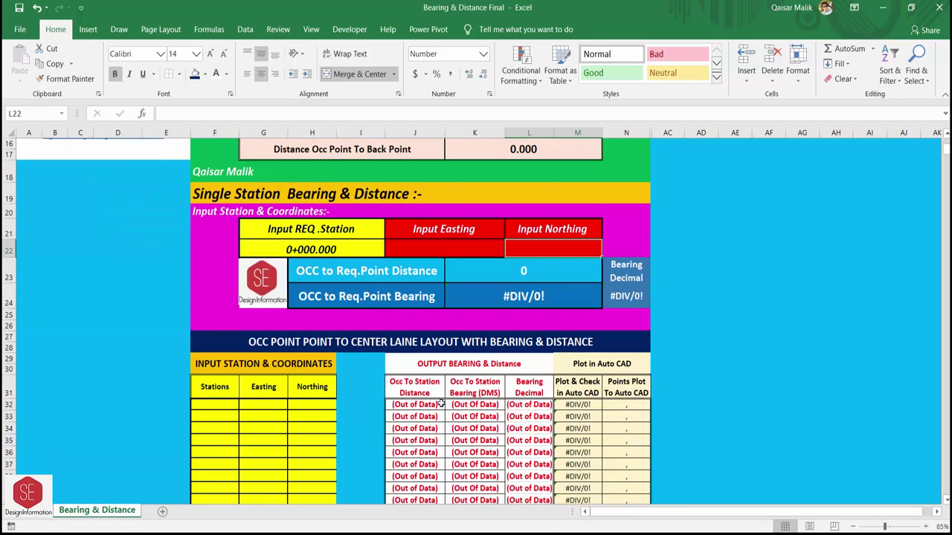
{"action": "scroll", "coordinate": [480, 415], "scroll_direction": "down", "scroll_amount": 2}
{"action": "scroll", "coordinate": [487, 335], "scroll_direction": "down", "scroll_amount": 7}
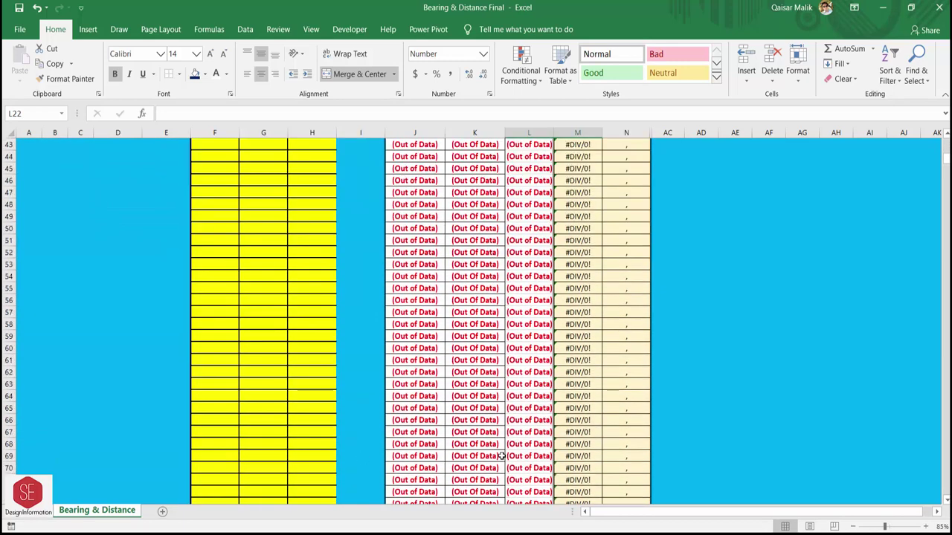
{"action": "scroll", "coordinate": [291, 364], "scroll_direction": "up", "scroll_amount": 6}
{"action": "scroll", "coordinate": [288, 379], "scroll_direction": "up", "scroll_amount": 7}
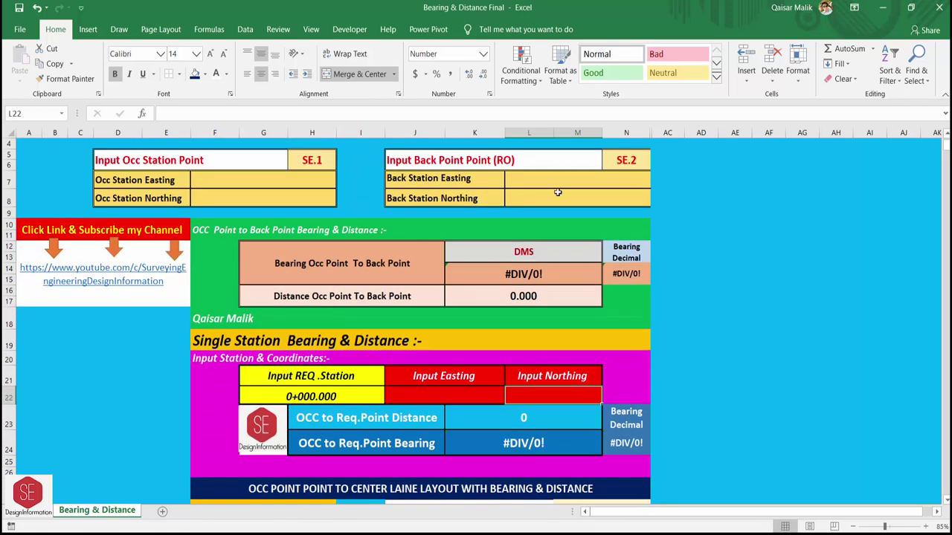
{"action": "scroll", "coordinate": [506, 195], "scroll_direction": "up", "scroll_amount": 2}
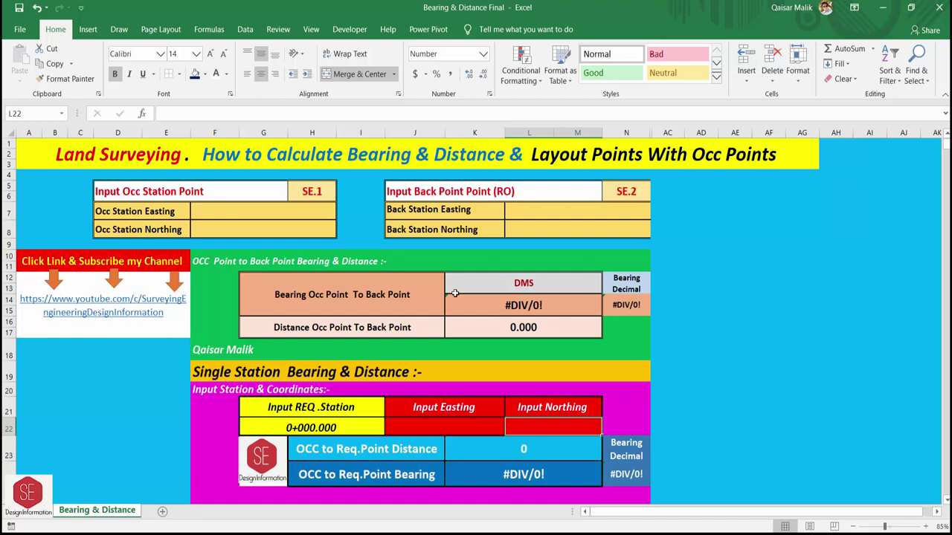
Step: Enter the occupied station coordinates: easting 2488.445, northing 34987.504
{"action": "left_click", "coordinate": [214, 206]}
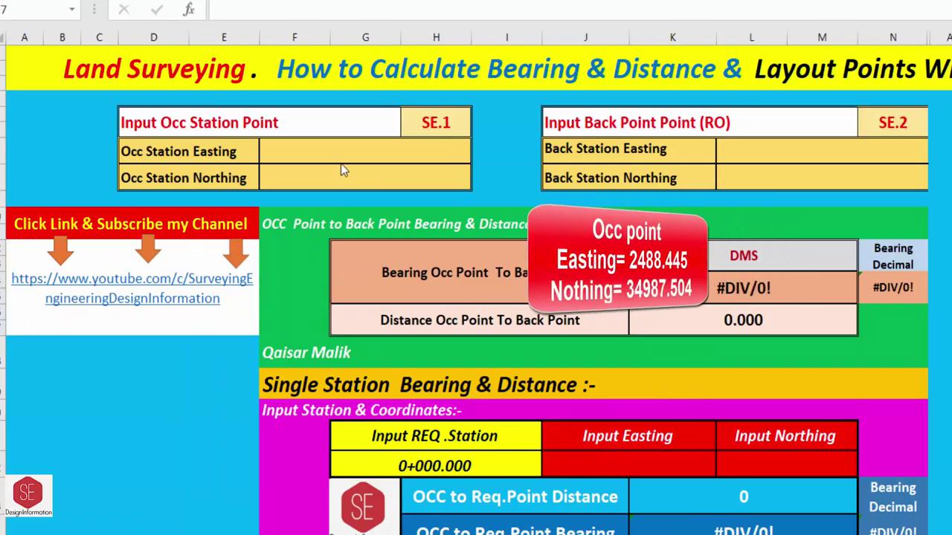
{"action": "type", "text": "2488"}
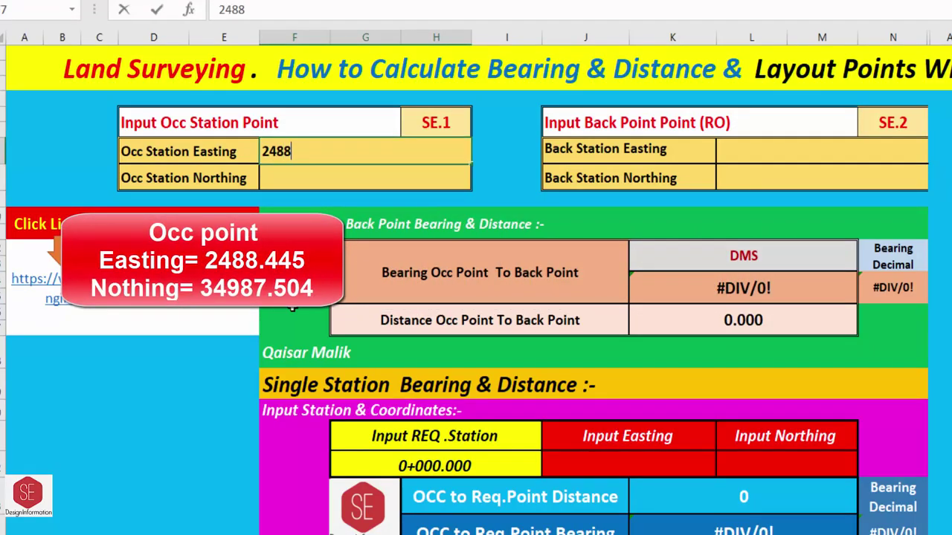
{"action": "type", "text": ".445"}
{"action": "key", "text": "Return"}
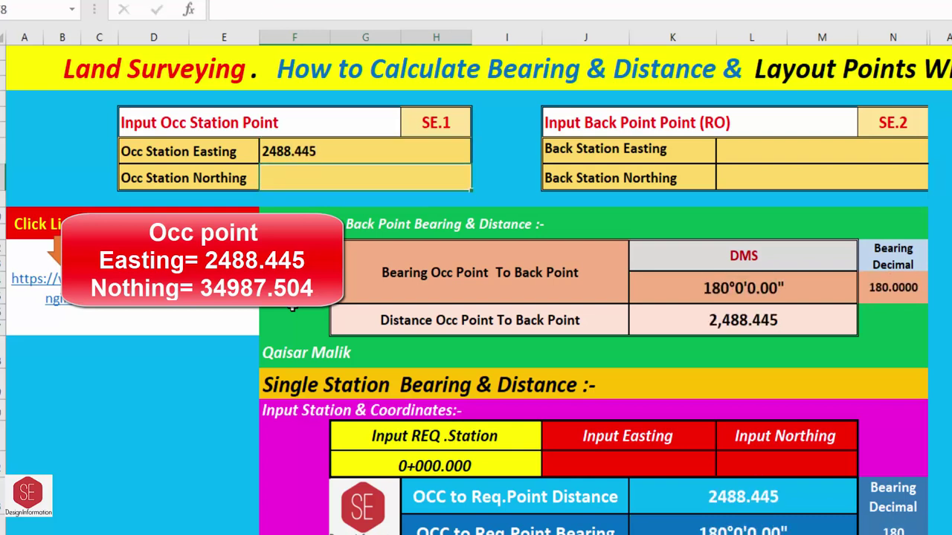
{"action": "type", "text": "34987."}
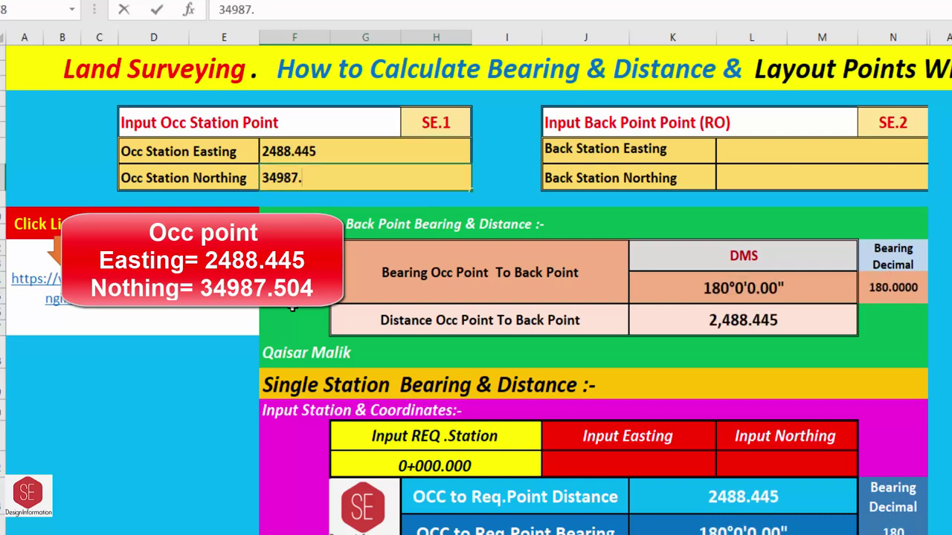
{"action": "type", "text": "504"}
{"action": "key", "text": "Return"}
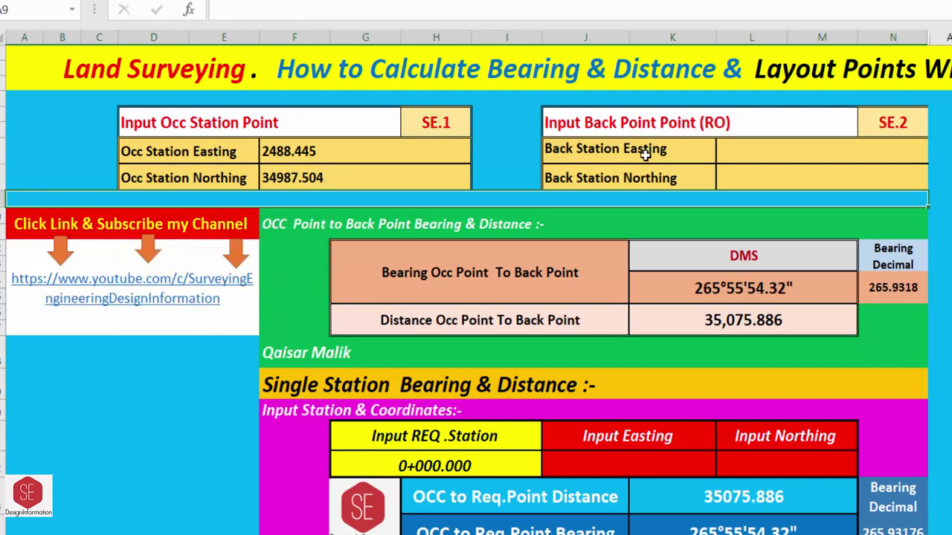
Step: Enter the back station coordinates: easting 2535.814, northing 35029.496
{"action": "left_click", "coordinate": [730, 157]}
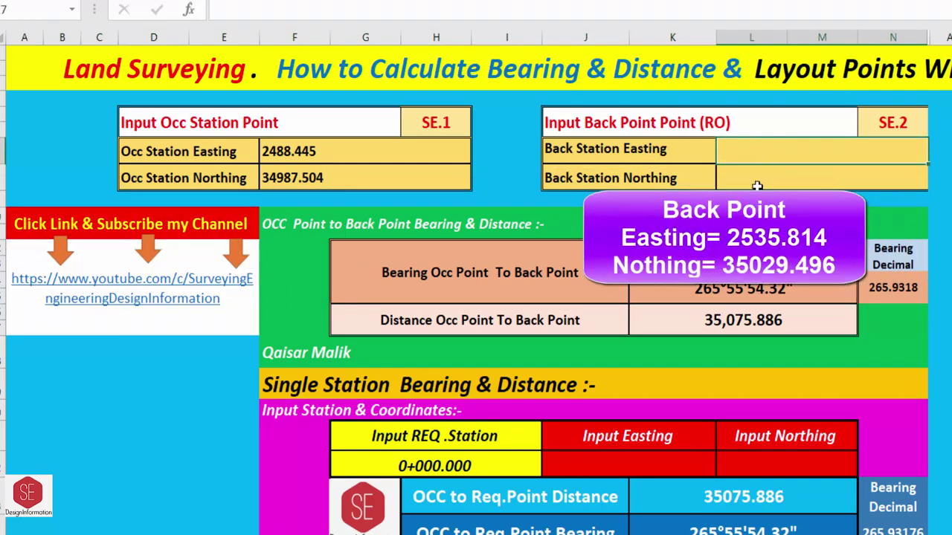
{"action": "type", "text": "2535."}
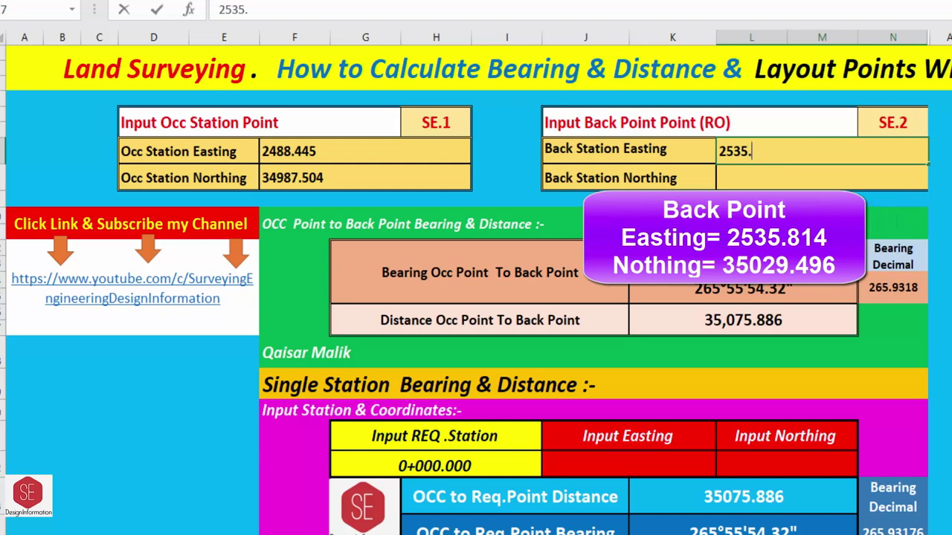
{"action": "type", "text": "814"}
{"action": "key", "text": "Return"}
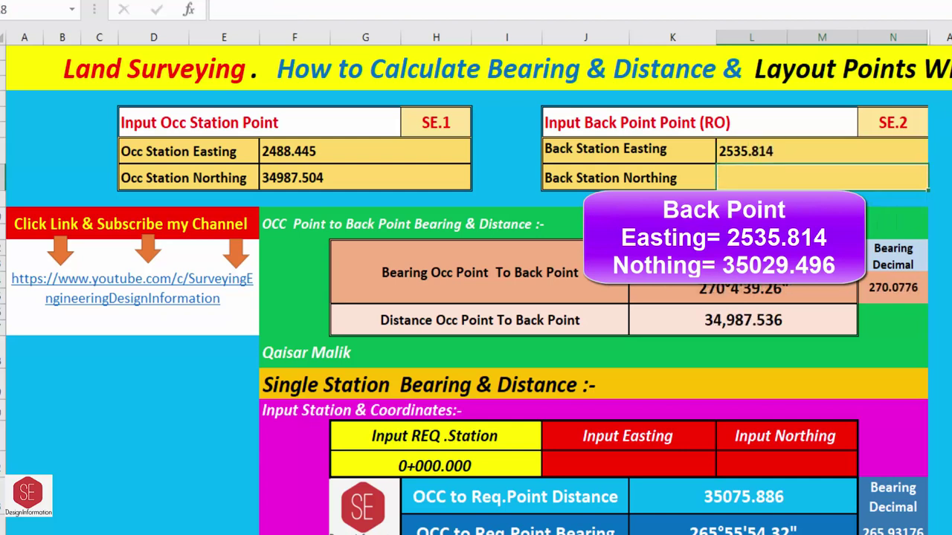
{"action": "type", "text": "35029.496"}
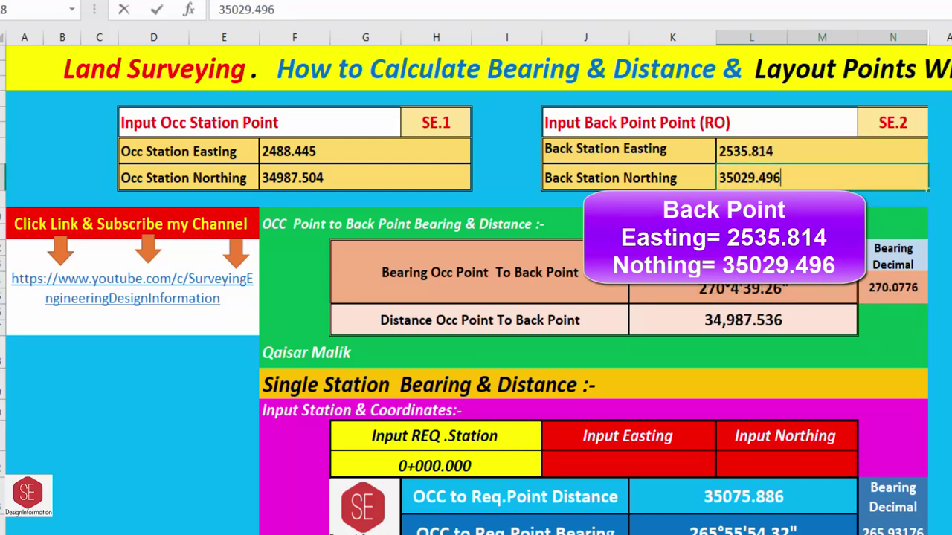
{"action": "key", "text": "Return"}
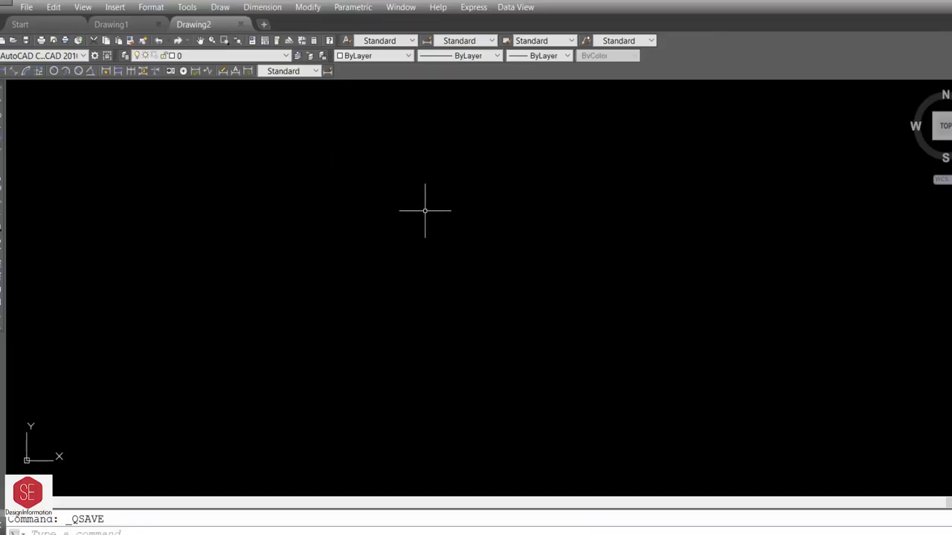
Step: Switch the drawing's point style to a visible marker
{"action": "left_click", "coordinate": [151, 7]}
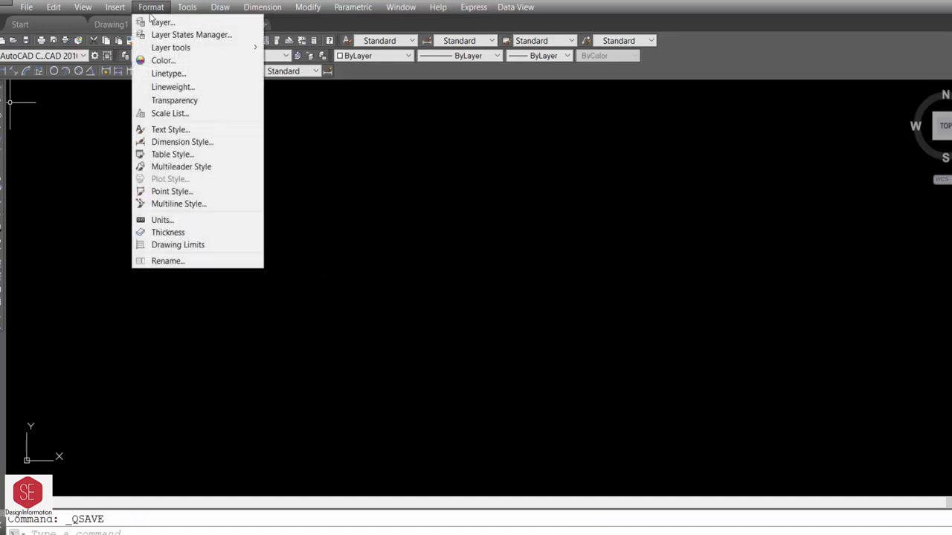
{"action": "left_click", "coordinate": [178, 191]}
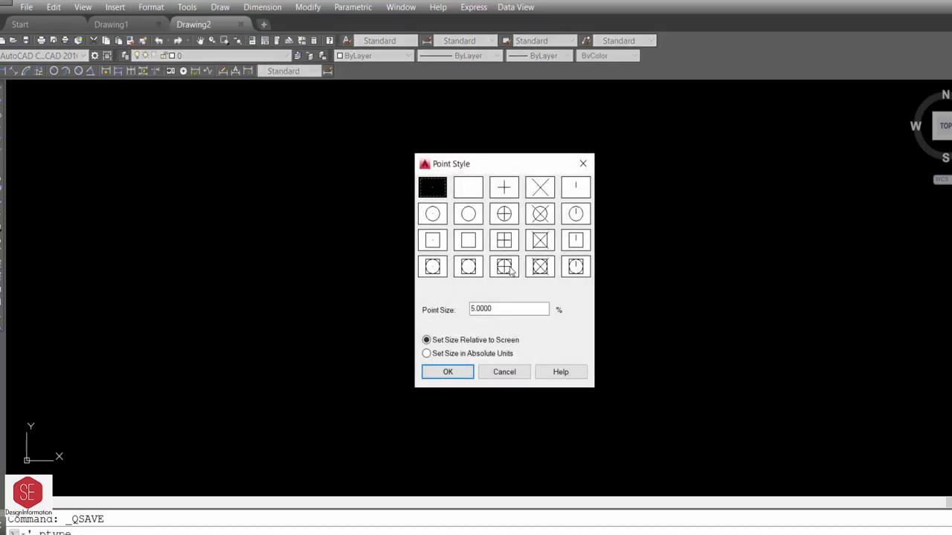
{"action": "left_click", "coordinate": [509, 271]}
{"action": "left_click", "coordinate": [447, 372]}
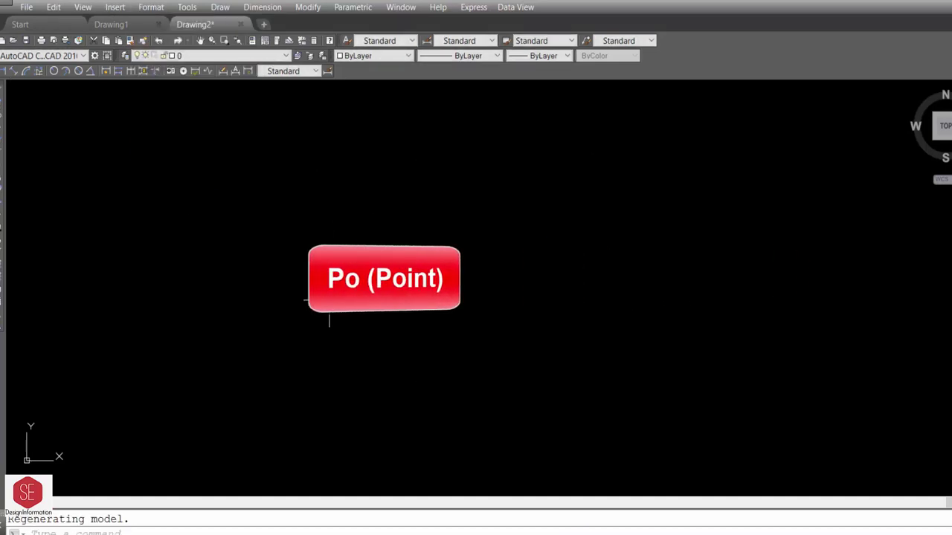
Step: Place the occupied point at 2488.445, 34987.504 and zoom to extents
{"action": "type", "text": "po"}
{"action": "key", "text": "Return"}
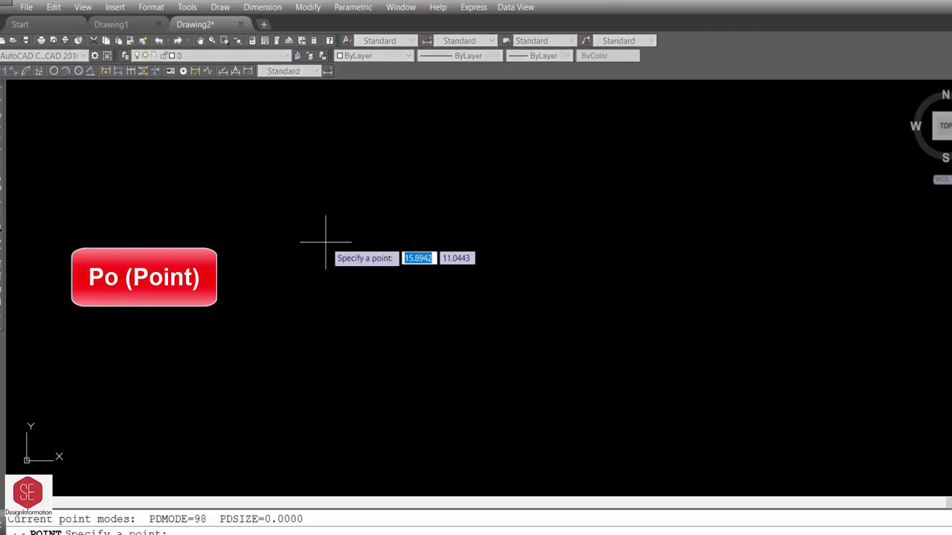
{"action": "type", "text": "24"}
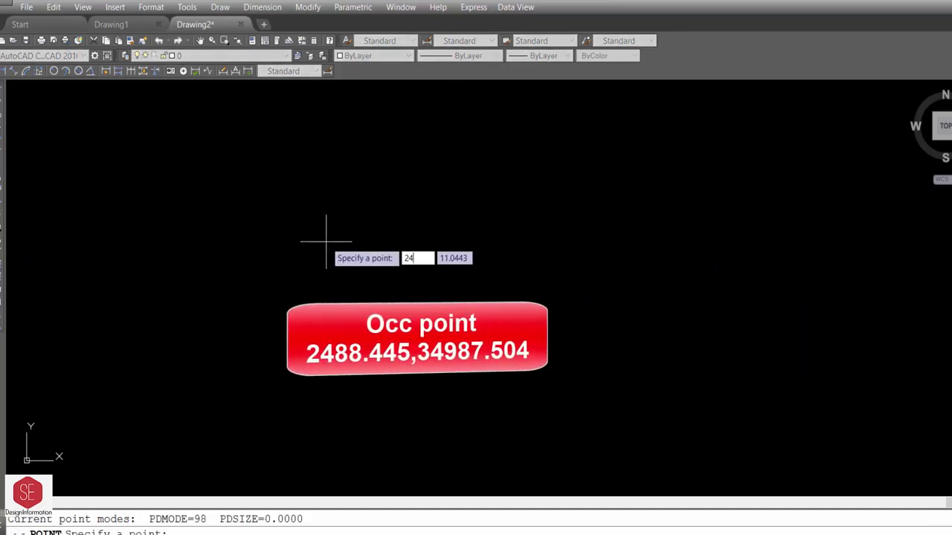
{"action": "type", "text": "88.445"}
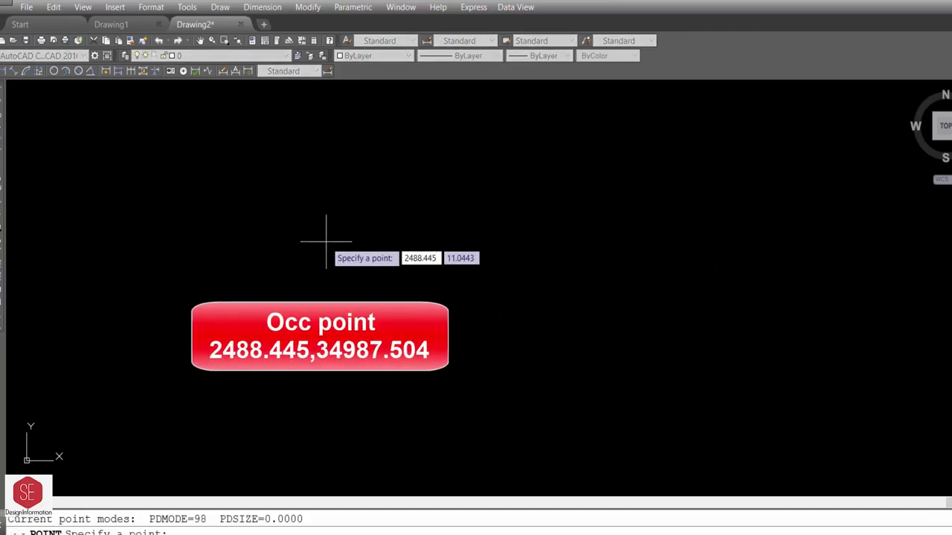
{"action": "type", "text": ","}
{"action": "type", "text": "34987.504"}
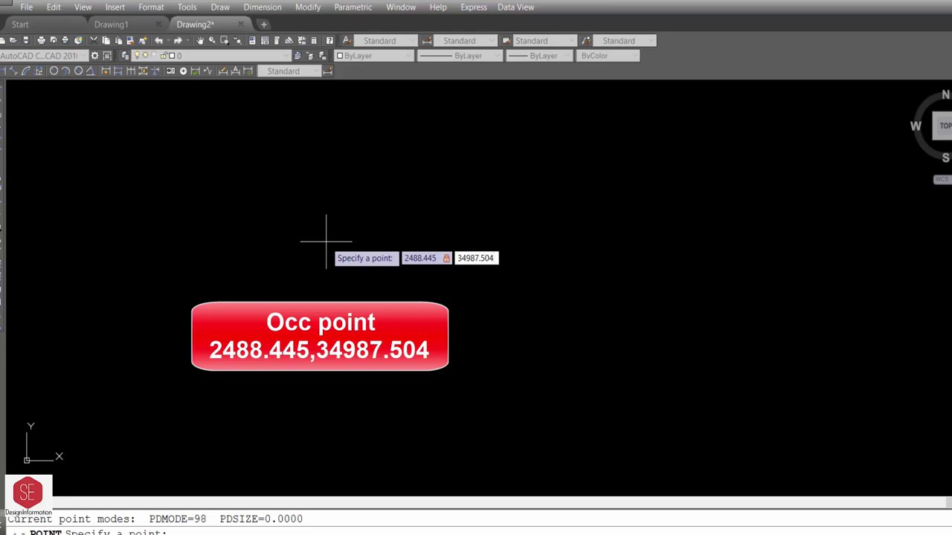
{"action": "key", "text": "Return"}
{"action": "type", "text": "z"}
{"action": "key", "text": "Return"}
{"action": "type", "text": "e"}
{"action": "key", "text": "Return"}
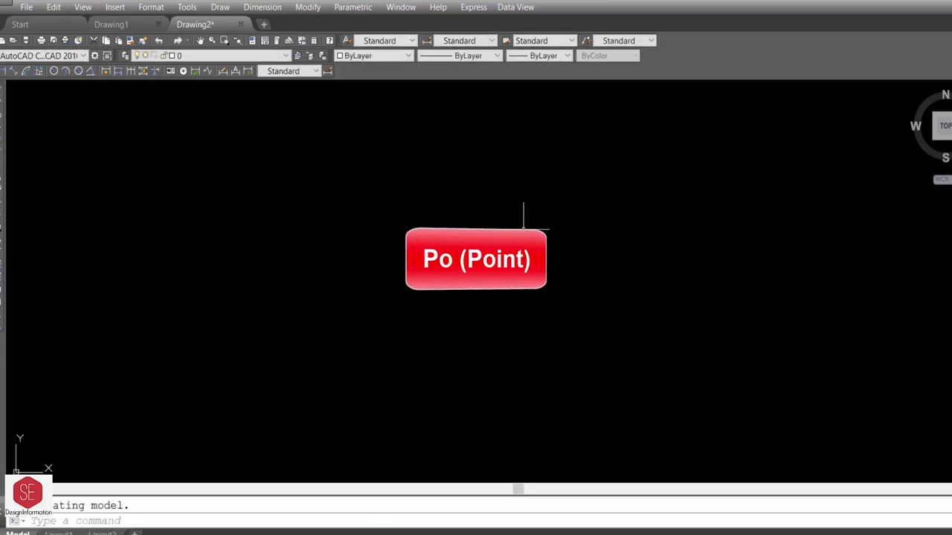
Step: Place the back point at 2535.814, 35029.496 and zoom to extents to show both
{"action": "type", "text": "PO"}
{"action": "key", "text": "Return"}
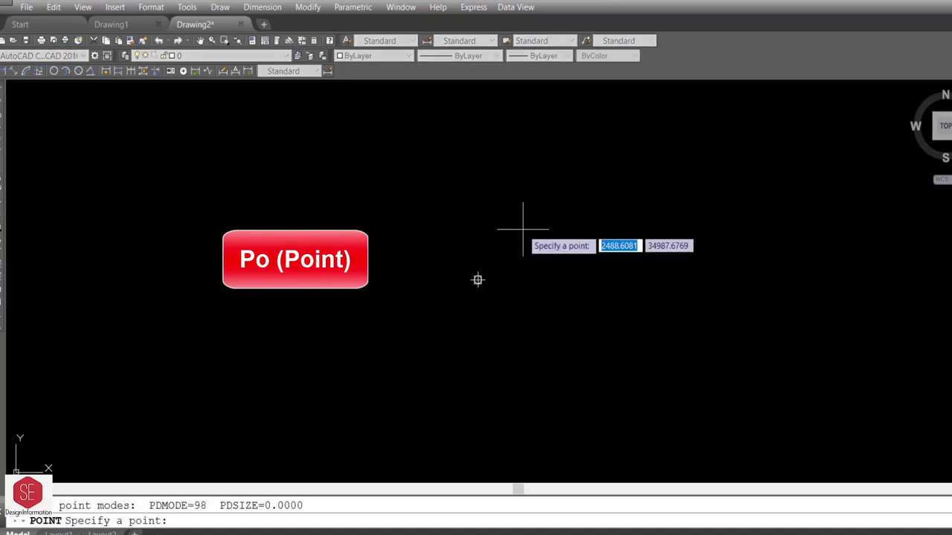
{"action": "type", "text": "2535"}
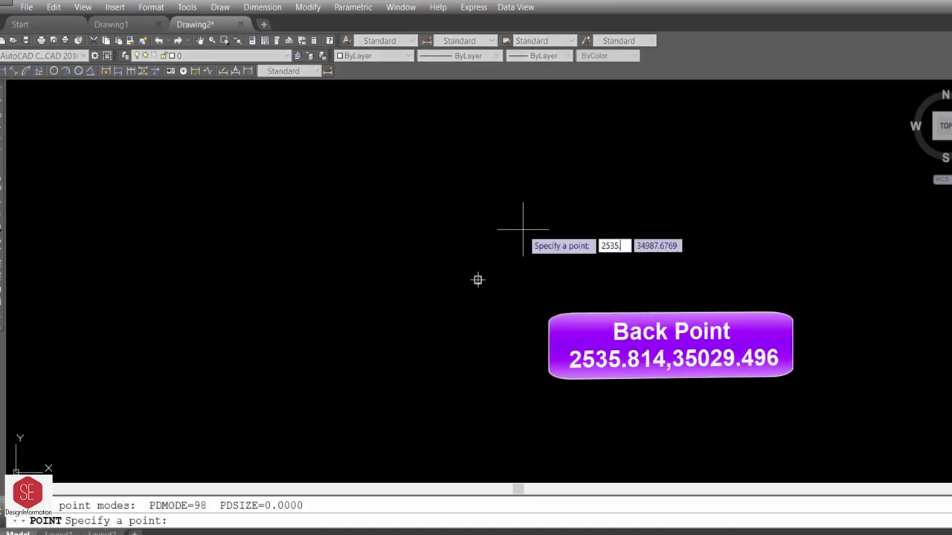
{"action": "type", "text": ".814"}
{"action": "key", "text": "Tab"}
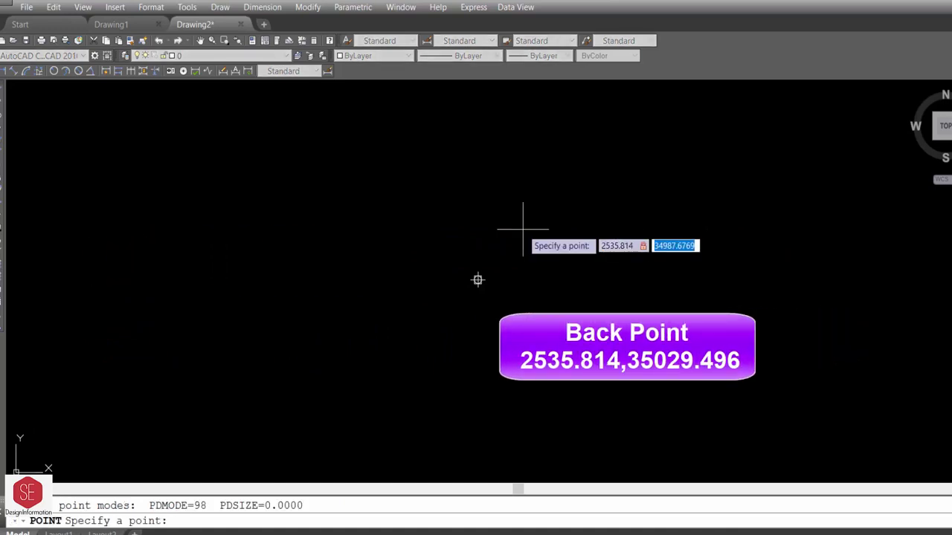
{"action": "type", "text": "35029.4"}
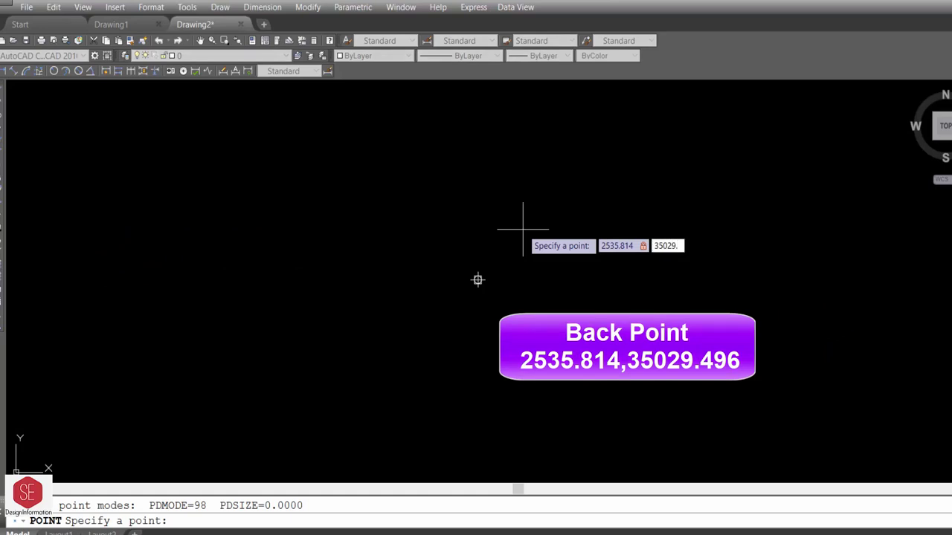
{"action": "type", "text": "96"}
{"action": "key", "text": "Return"}
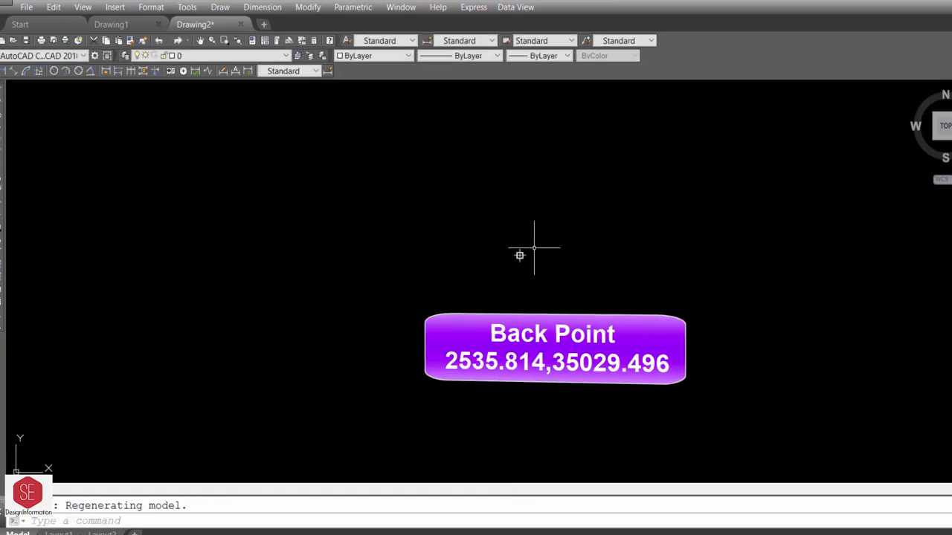
{"action": "type", "text": "z"}
{"action": "key", "text": "Return"}
{"action": "type", "text": "e"}
{"action": "key", "text": "Return"}
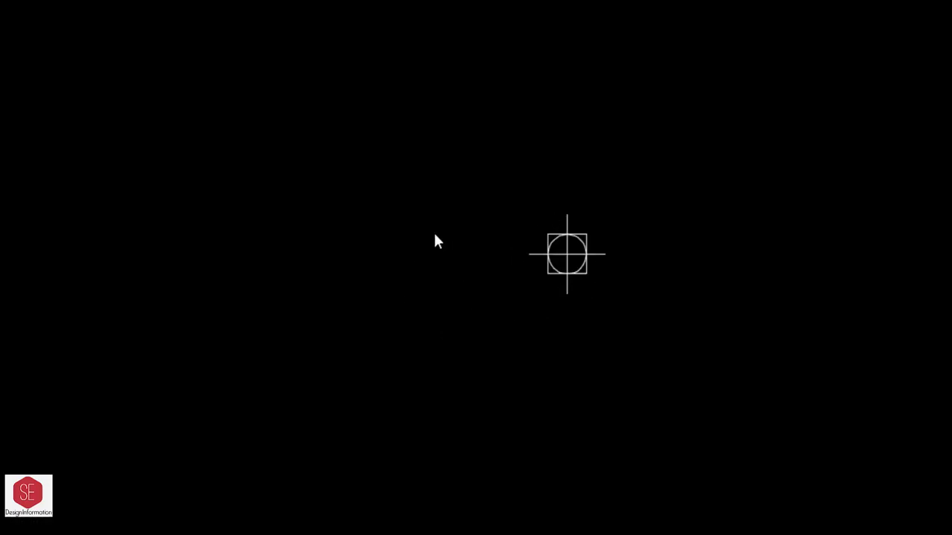
Step: Create a red multiline text label in the drawing
{"action": "type", "text": "t"}
{"action": "key", "text": "Return"}
{"action": "left_click", "coordinate": [291, 146]}
{"action": "left_click", "coordinate": [936, 186]}
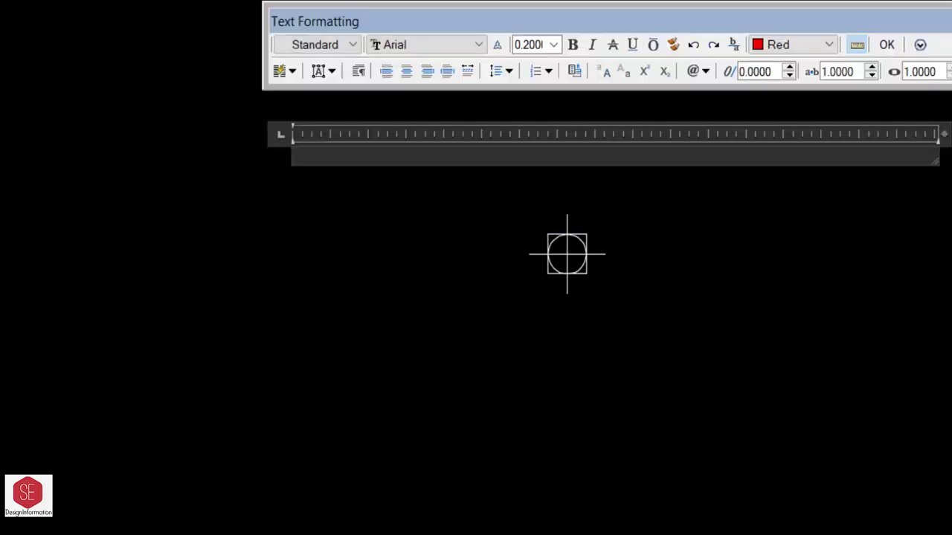
{"action": "type", "text": "%%C"}
{"action": "type", "text": "20"}
{"action": "left_click", "coordinate": [887, 45]}
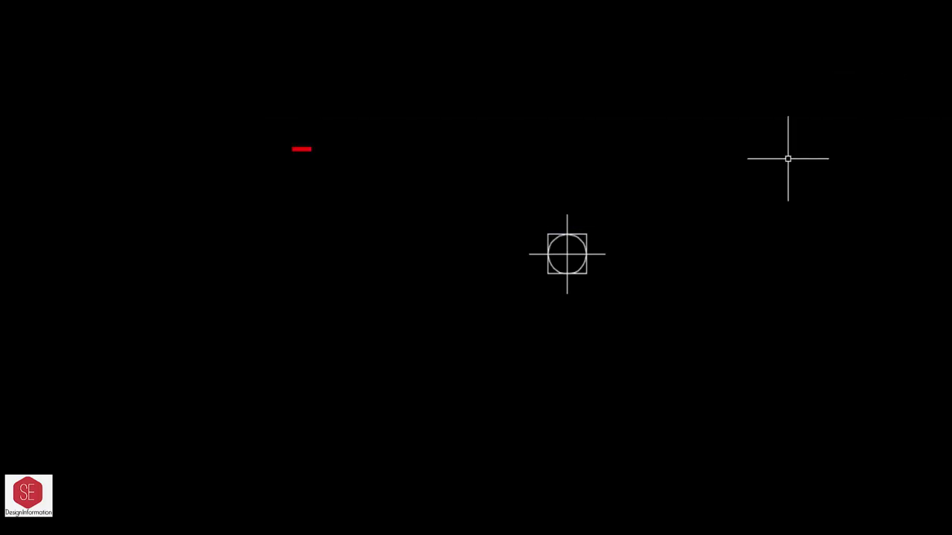
Step: Move the red text beside the occupied point marker
{"action": "type", "text": "m"}
{"action": "key", "text": "Return"}
{"action": "left_click", "coordinate": [312, 146]}
{"action": "left_click", "coordinate": [284, 204]}
{"action": "key", "text": "Return"}
{"action": "left_click", "coordinate": [283, 226]}
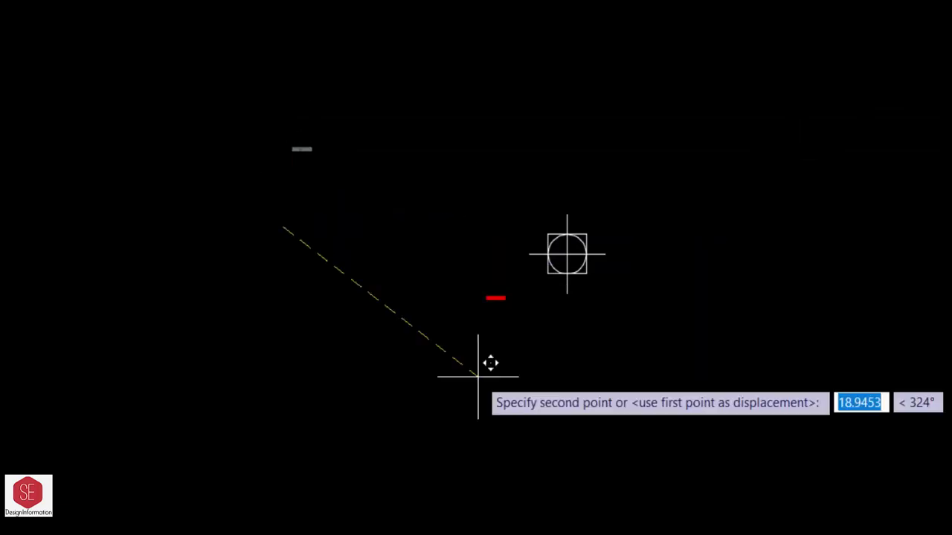
{"action": "left_click", "coordinate": [528, 406]}
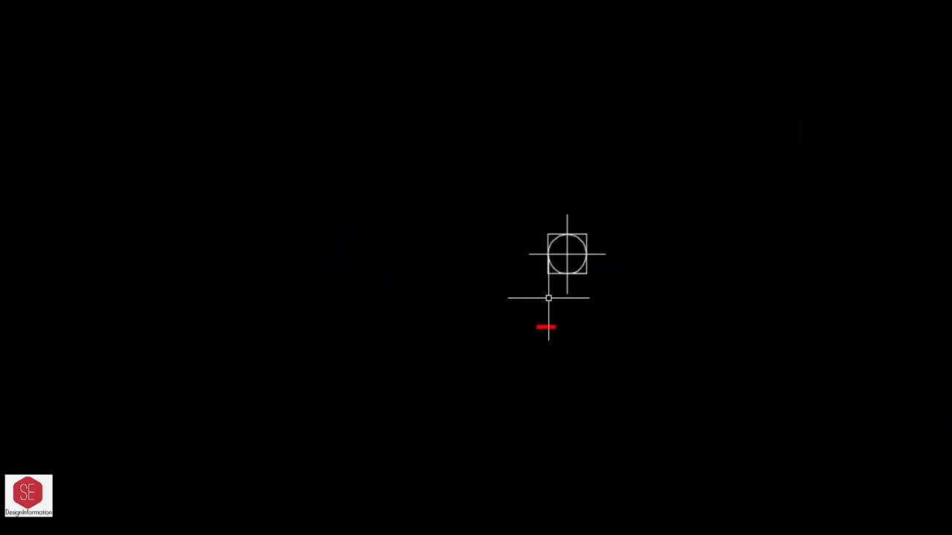
Step: Add a leader labelling the occupied point with N= 34987.504, E= 2488.445
{"action": "type", "text": "le"}
{"action": "key", "text": "Return"}
{"action": "left_click", "coordinate": [567, 254]}
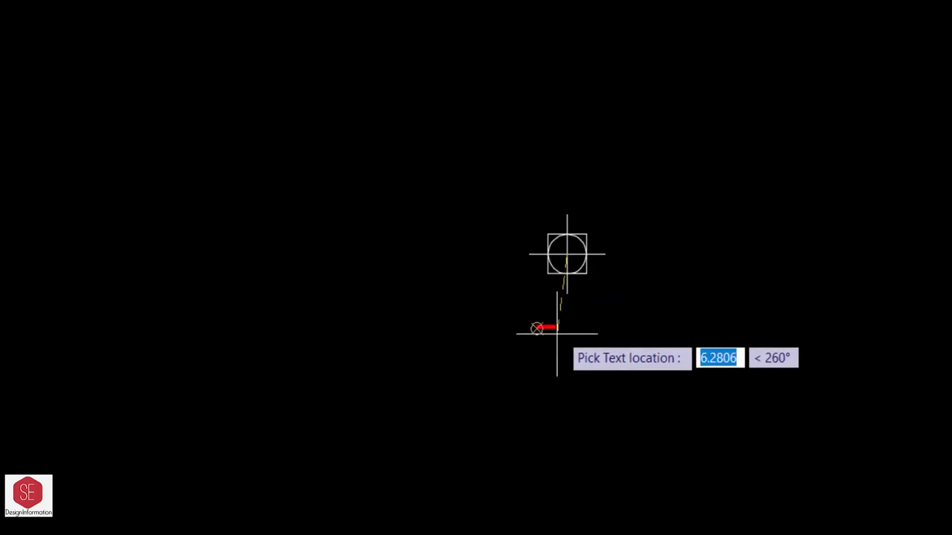
{"action": "key", "text": "Escape"}
Step: Move the OCC POINT text above the N/E coordinate text
{"action": "scroll", "coordinate": [550, 333], "scroll_direction": "up", "scroll_amount": 5}
{"action": "type", "text": "M"}
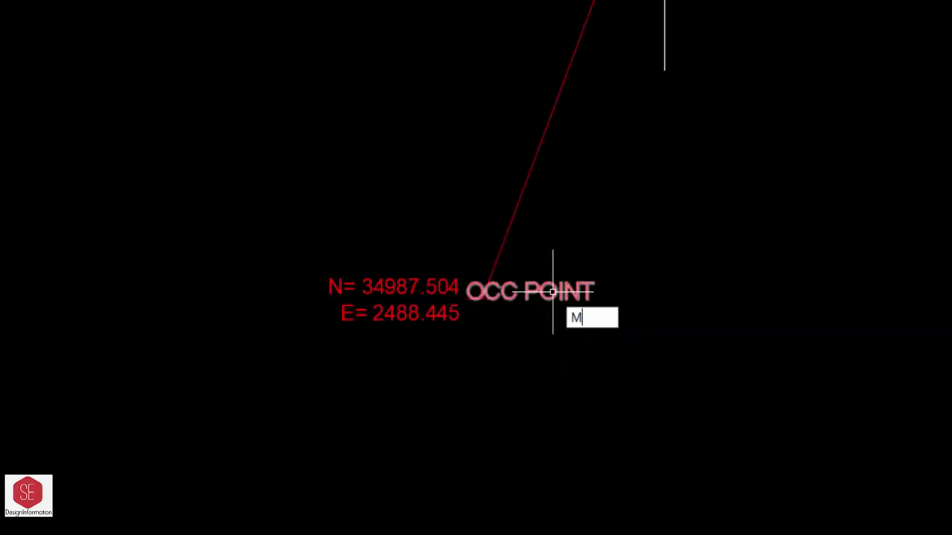
{"action": "key", "text": "Return"}
{"action": "left_click", "coordinate": [552, 292]}
{"action": "key", "text": "Return"}
{"action": "left_click", "coordinate": [587, 342]}
{"action": "left_click", "coordinate": [428, 304]}
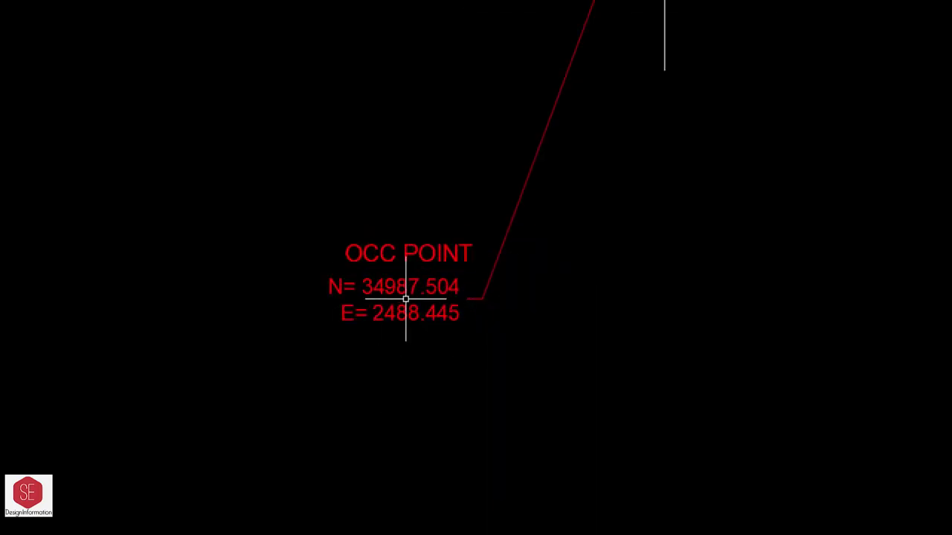
{"action": "scroll", "coordinate": [344, 428], "scroll_direction": "down", "scroll_amount": 5}
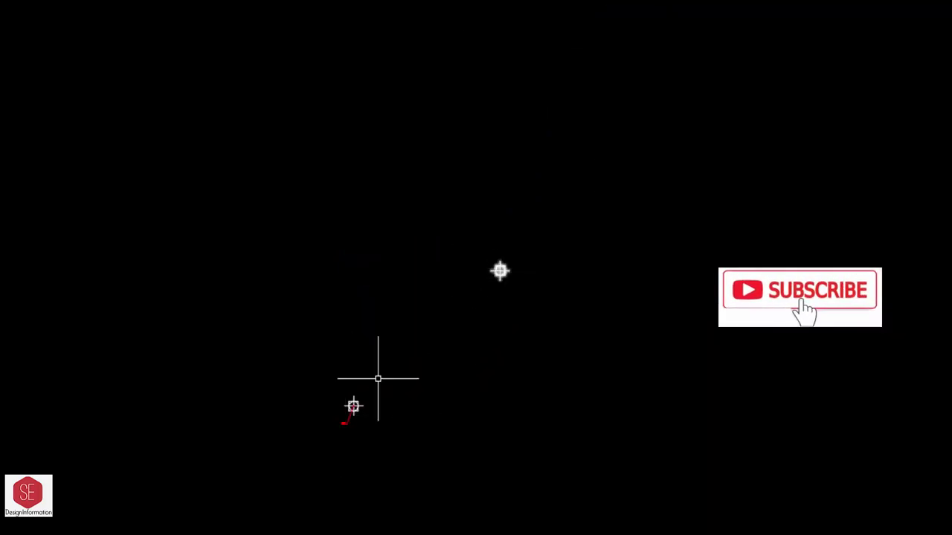
Step: Copy the occupied point's label over to the back point
{"action": "scroll", "coordinate": [320, 431], "scroll_direction": "up", "scroll_amount": 1}
{"action": "type", "text": "c"}
{"action": "key", "text": "Return"}
{"action": "scroll", "coordinate": [405, 398], "scroll_direction": "up", "scroll_amount": 5}
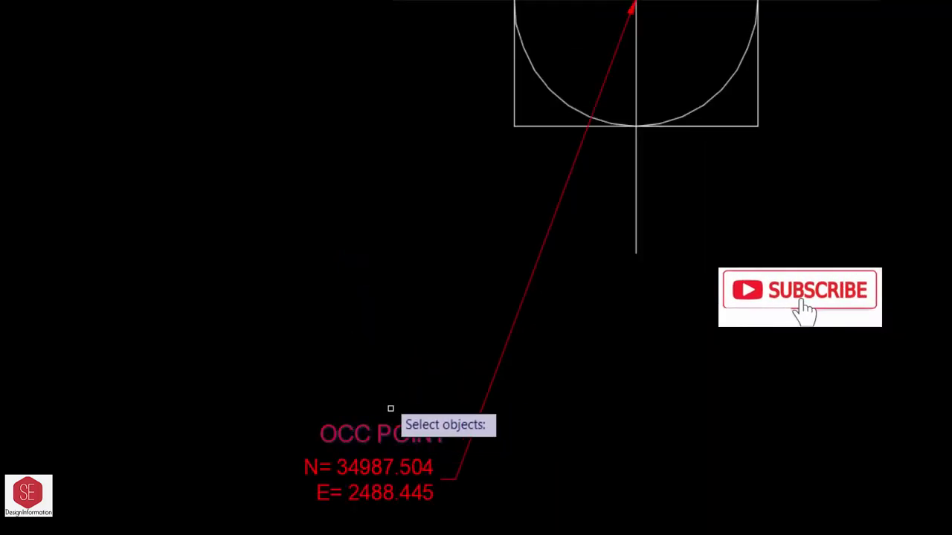
{"action": "left_click", "coordinate": [390, 408]}
{"action": "key", "text": "Return"}
{"action": "left_click", "coordinate": [387, 428]}
{"action": "scroll", "coordinate": [390, 372], "scroll_direction": "down", "scroll_amount": 3}
{"action": "scroll", "coordinate": [676, 138], "scroll_direction": "up", "scroll_amount": 3}
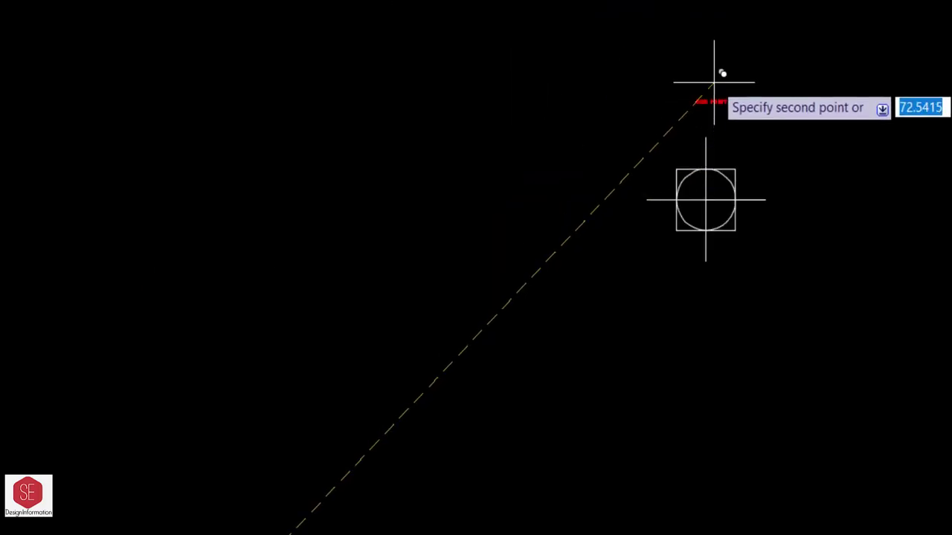
{"action": "left_click", "coordinate": [790, 10]}
{"action": "scroll", "coordinate": [716, 100], "scroll_direction": "up", "scroll_amount": 4}
Step: Make the copied label yellow and fix its N= 35029.496, E= 2535.814 leader in place
{"action": "left_click", "coordinate": [713, 89]}
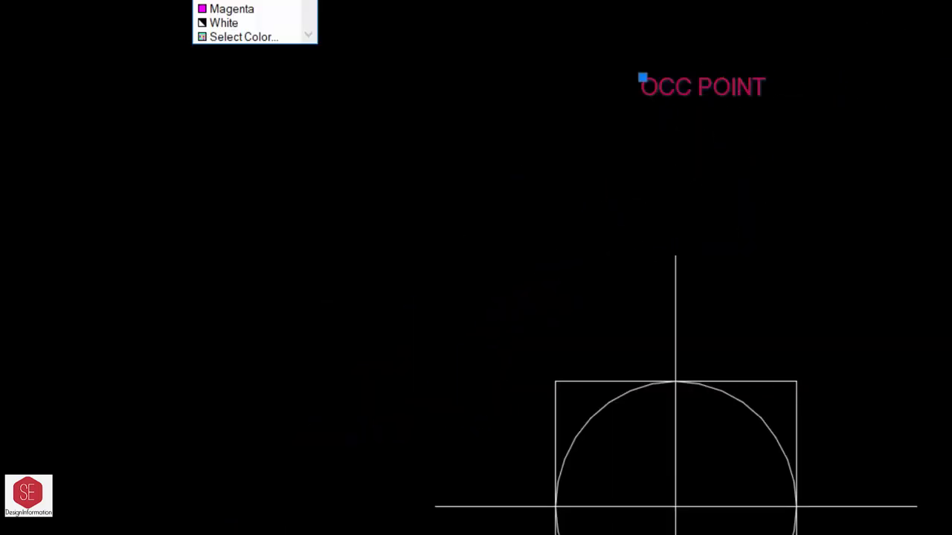
{"action": "scroll", "coordinate": [533, 260], "scroll_direction": "down", "scroll_amount": 3}
{"action": "left_click", "coordinate": [533, 260]}
{"action": "scroll", "coordinate": [516, 100], "scroll_direction": "up", "scroll_amount": 3}
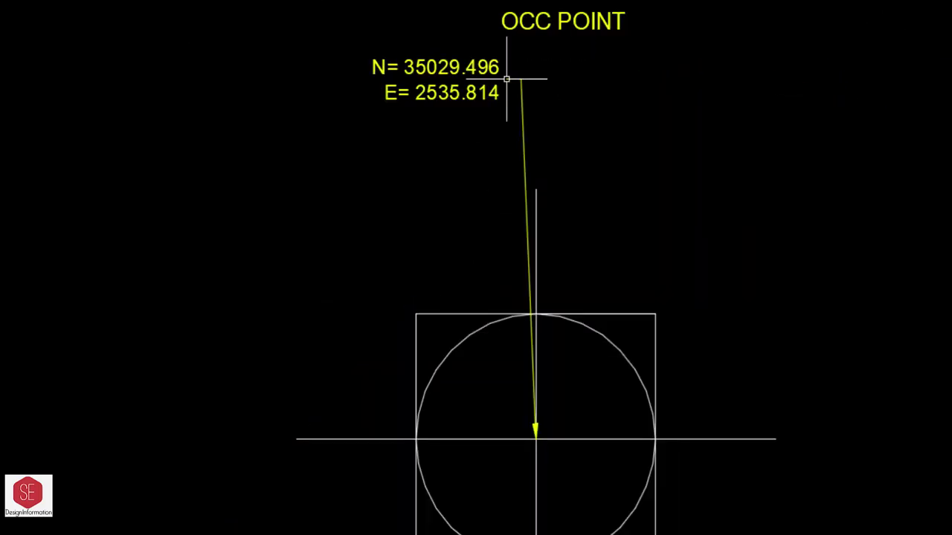
{"action": "left_click", "coordinate": [507, 78]}
Step: Move the yellow OCC POINT heading above the back point's N/E label
{"action": "key", "text": "space"}
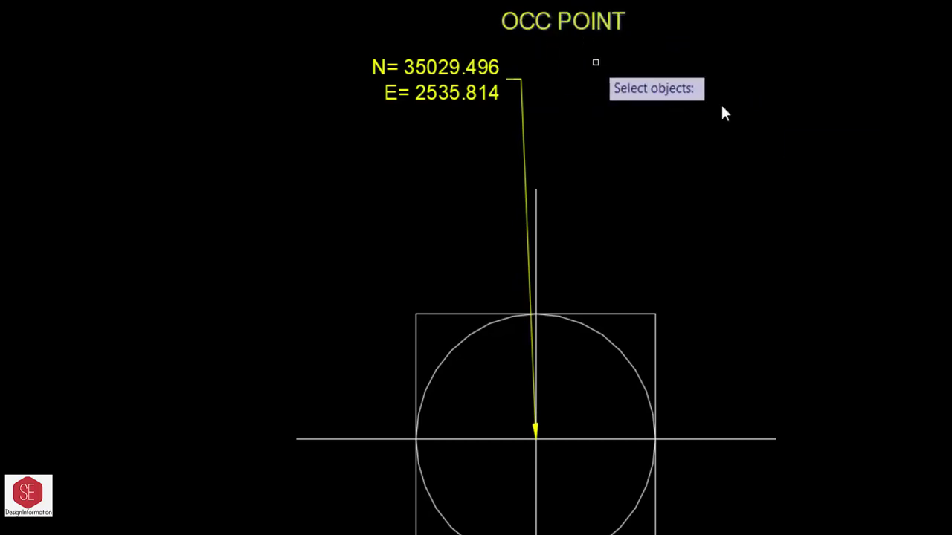
{"action": "left_click", "coordinate": [563, 21]}
{"action": "key", "text": "Return"}
{"action": "left_click", "coordinate": [784, 106]}
{"action": "left_click", "coordinate": [635, 121]}
{"action": "scroll", "coordinate": [688, 125], "scroll_direction": "down", "scroll_amount": 2}
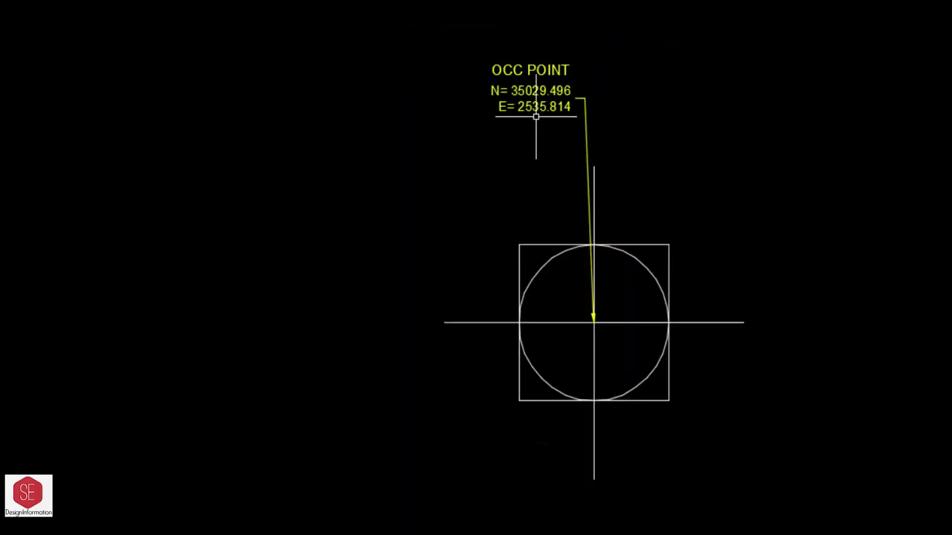
{"action": "scroll", "coordinate": [573, 183], "scroll_direction": "down", "scroll_amount": 3}
{"action": "scroll", "coordinate": [527, 294], "scroll_direction": "down", "scroll_amount": 2}
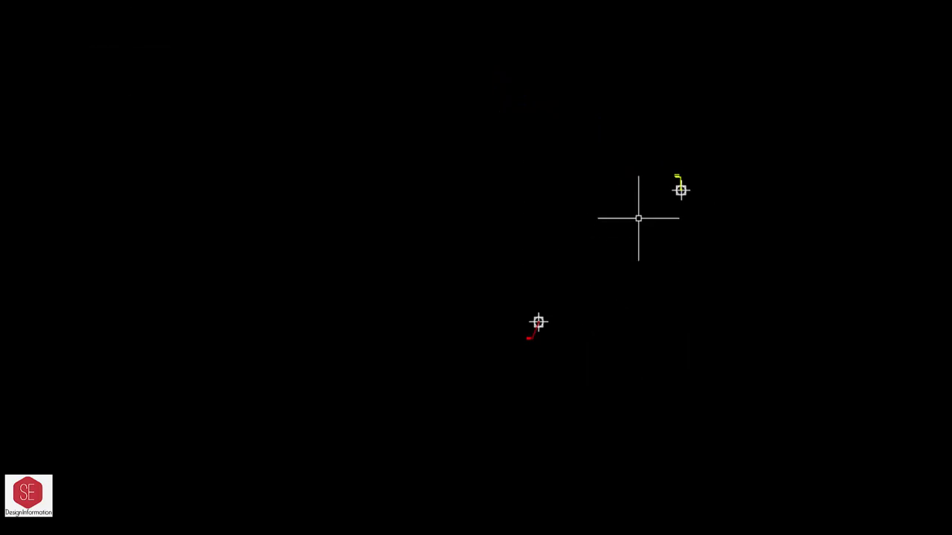
Step: Draw a magenta polyline from the occupied point, 63.302 long at bearing 41.557
{"action": "type", "text": "PL"}
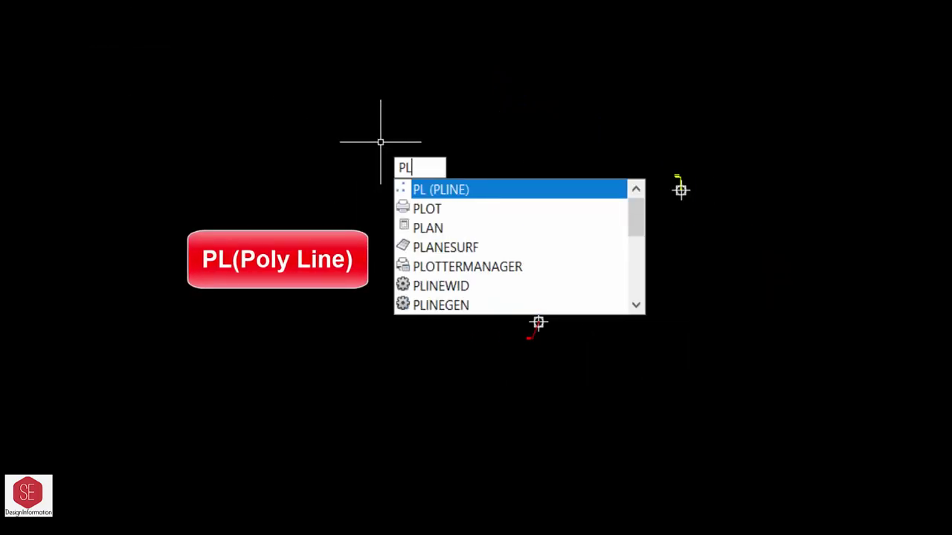
{"action": "key", "text": "Return"}
{"action": "left_click", "coordinate": [531, 291]}
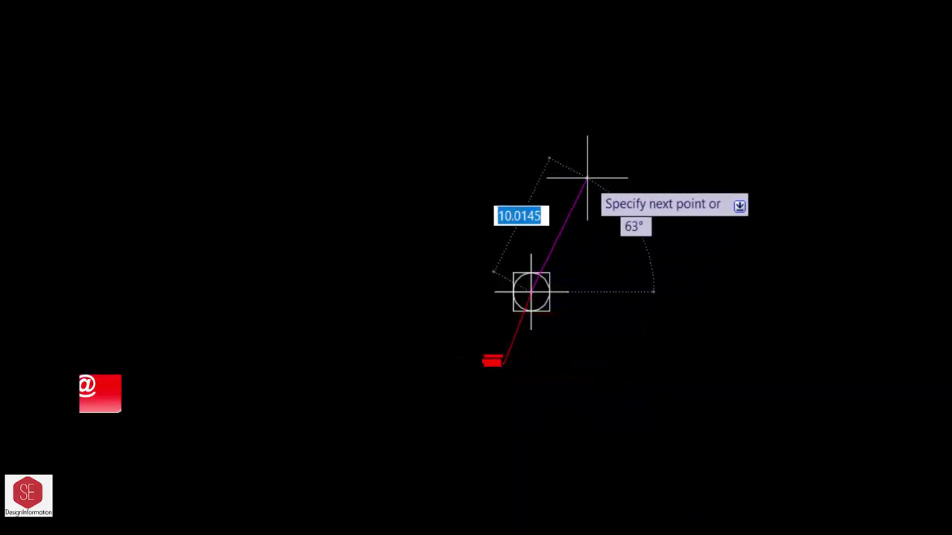
{"action": "type", "text": "@"}
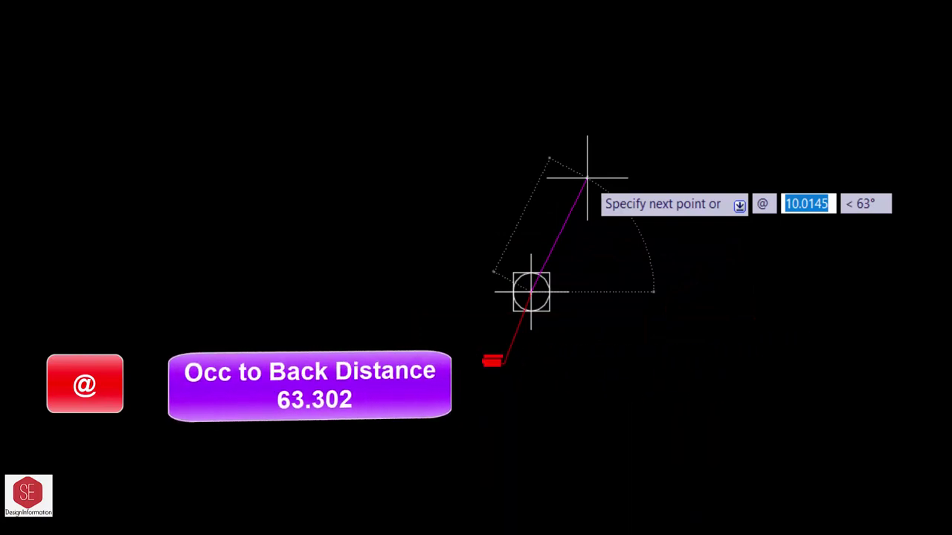
{"action": "type", "text": "63."}
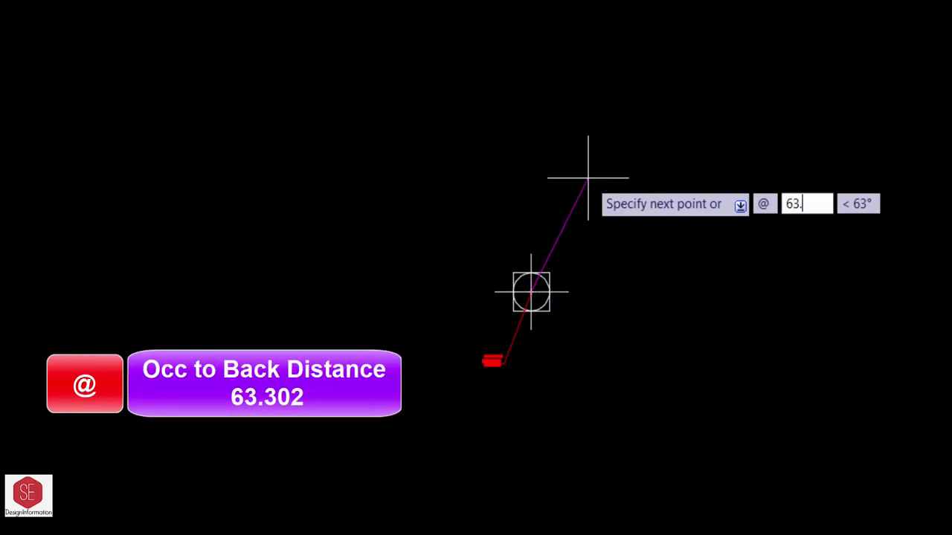
{"action": "type", "text": "2<"}
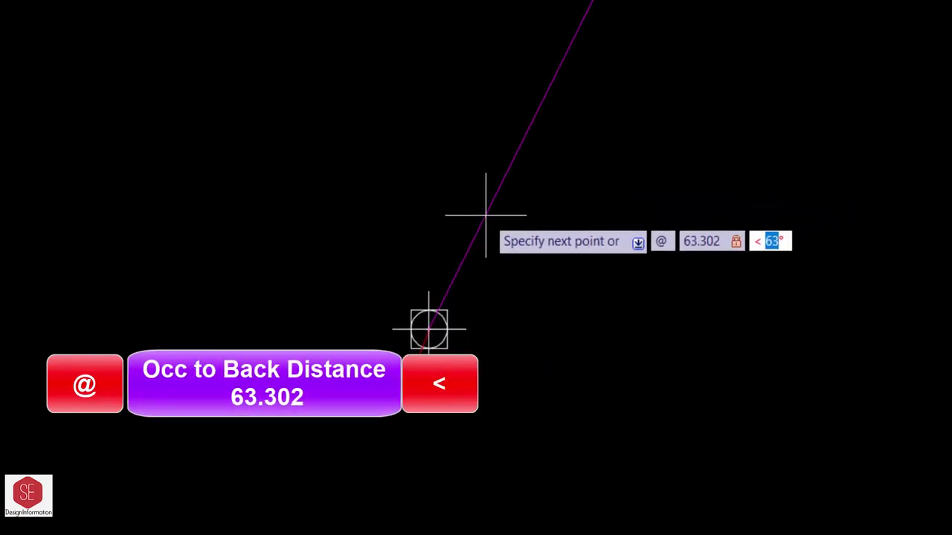
{"action": "scroll", "coordinate": [485, 215], "scroll_direction": "down", "scroll_amount": 3}
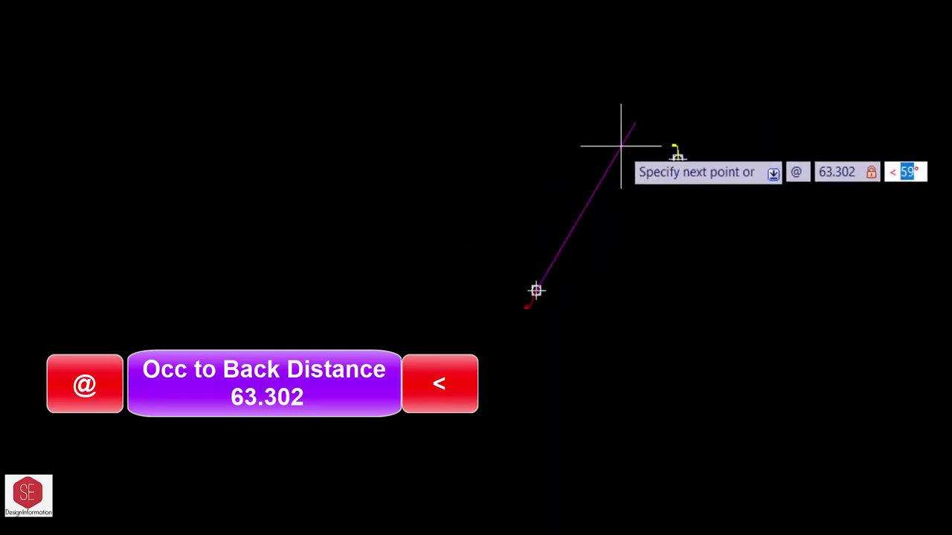
{"action": "type", "text": "41.557"}
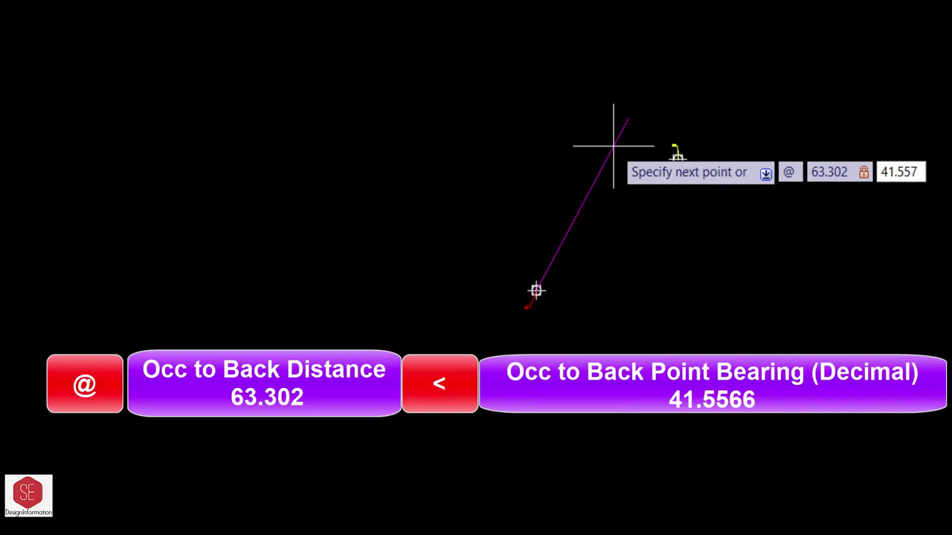
{"action": "key", "text": "Return"}
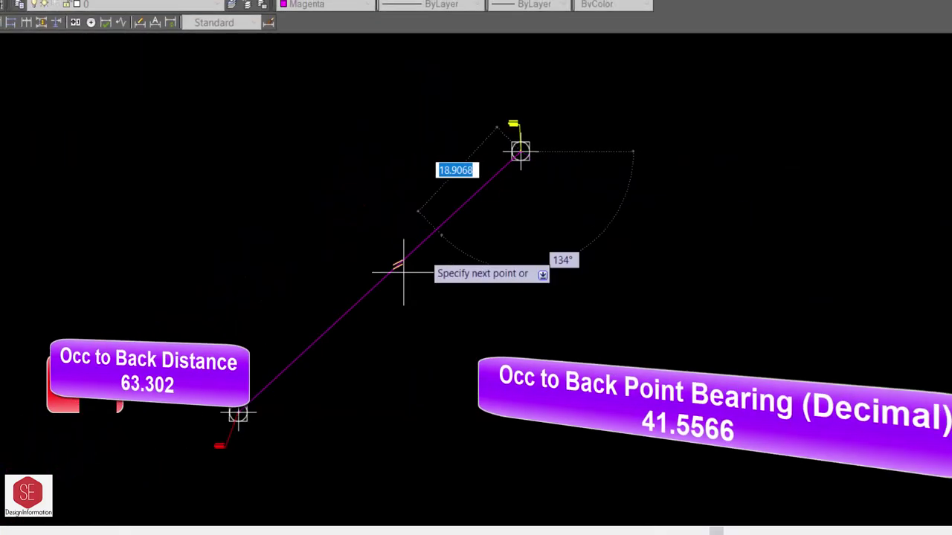
{"action": "key", "text": "Return"}
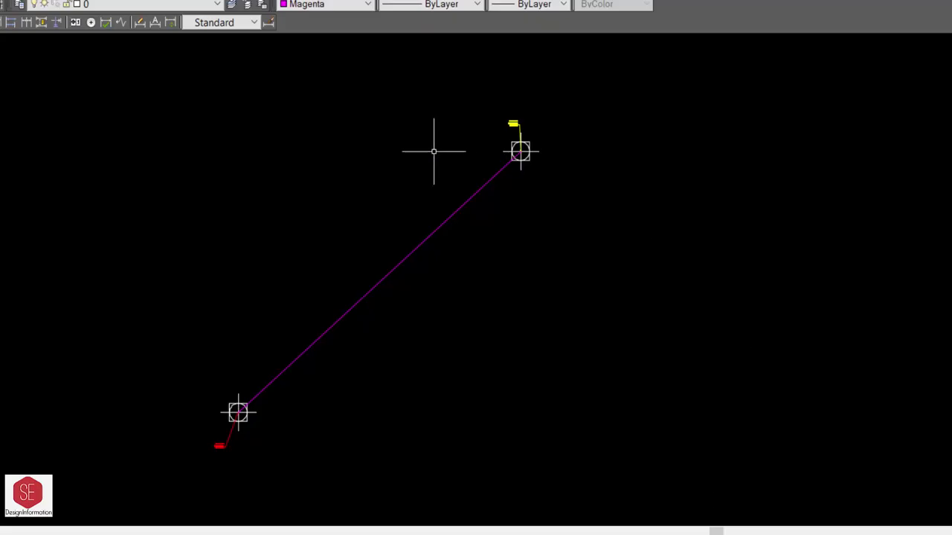
{"action": "scroll", "coordinate": [514, 174], "scroll_direction": "up", "scroll_amount": 2}
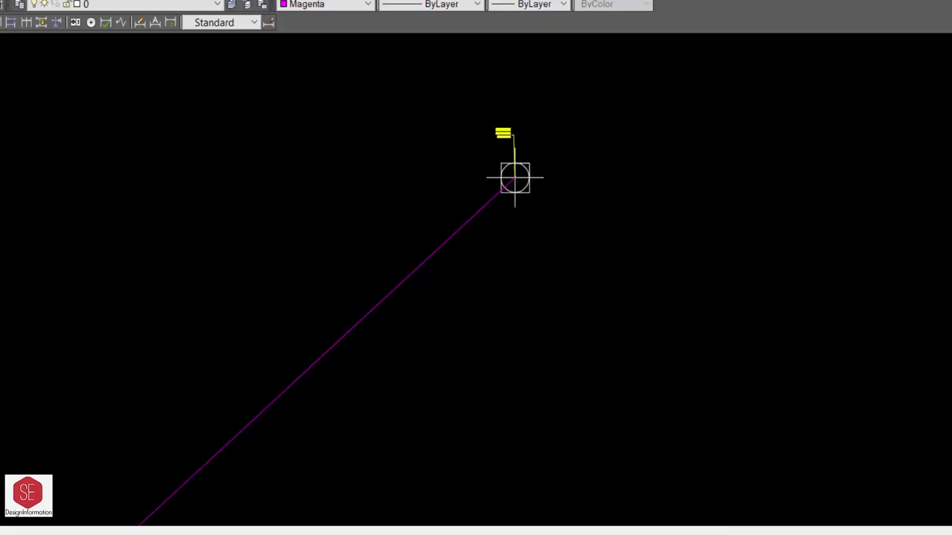
{"action": "scroll", "coordinate": [520, 167], "scroll_direction": "up", "scroll_amount": 3}
{"action": "scroll", "coordinate": [483, 186], "scroll_direction": "down", "scroll_amount": 2}
{"action": "scroll", "coordinate": [342, 238], "scroll_direction": "down", "scroll_amount": 3}
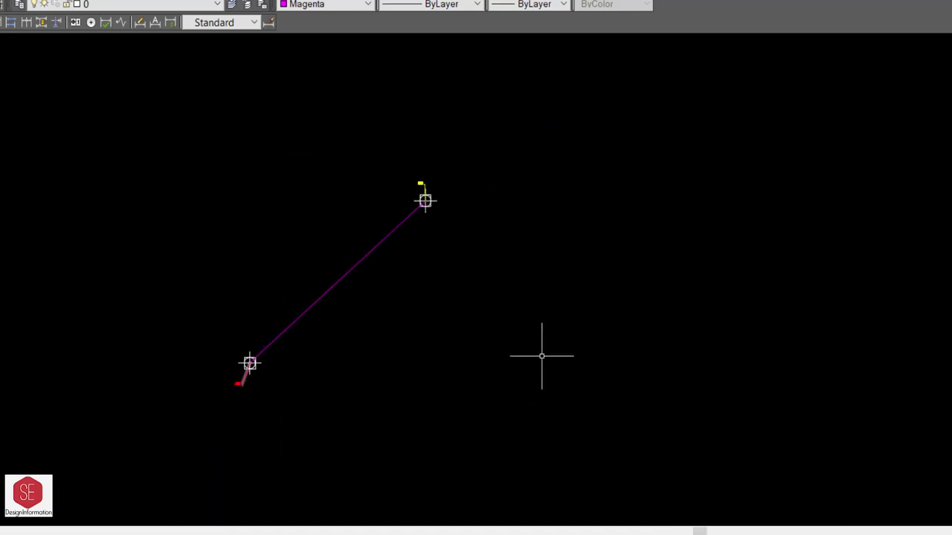
{"action": "scroll", "coordinate": [614, 232], "scroll_direction": "up", "scroll_amount": 4}
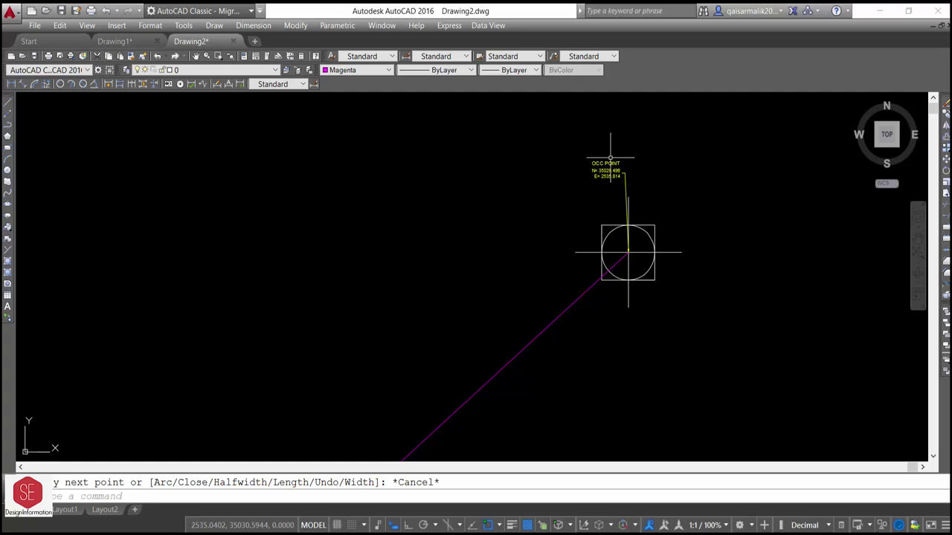
{"action": "scroll", "coordinate": [610, 158], "scroll_direction": "up", "scroll_amount": 3}
Step: Edit the lower point's label heading from OCC POINT to BACK POINT
{"action": "scroll", "coordinate": [616, 187], "scroll_direction": "down", "scroll_amount": 7}
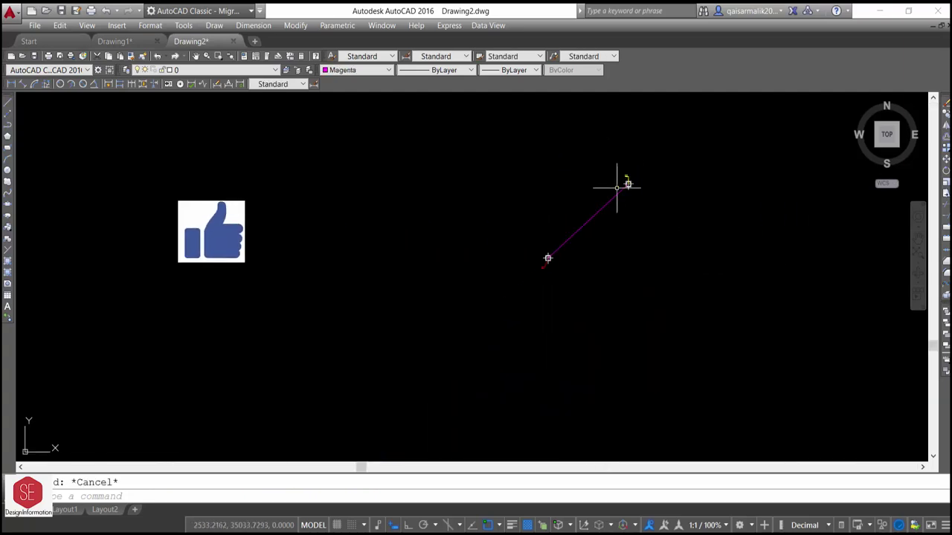
{"action": "scroll", "coordinate": [548, 264], "scroll_direction": "up", "scroll_amount": 3}
{"action": "scroll", "coordinate": [513, 230], "scroll_direction": "up", "scroll_amount": 2}
{"action": "double_click", "coordinate": [511, 237]}
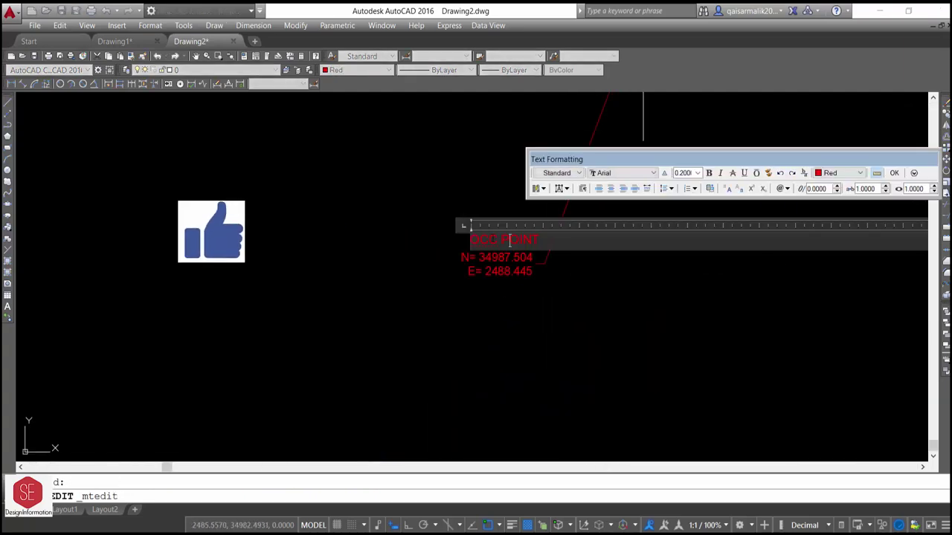
{"action": "type", "text": "BACK P"}
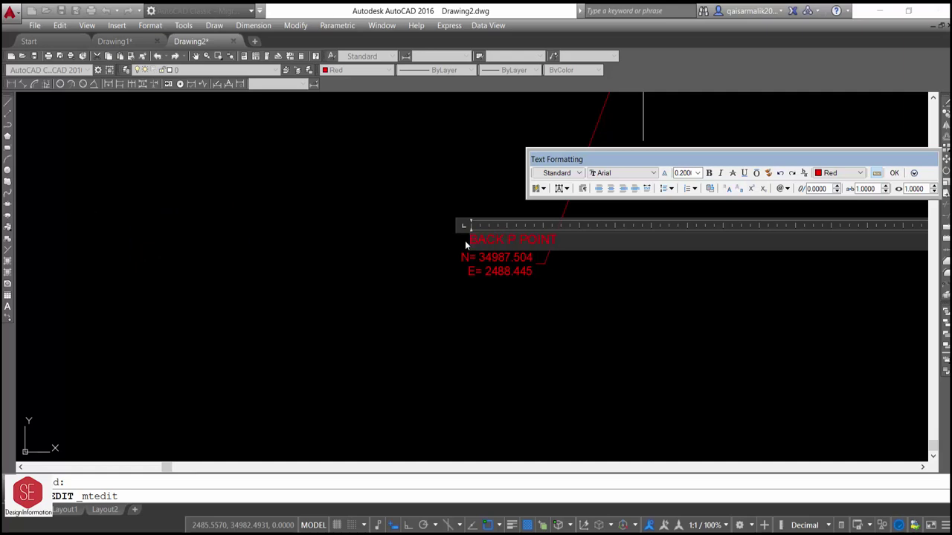
{"action": "key", "text": "Left"}
{"action": "left_click", "coordinate": [895, 173]}
{"action": "scroll", "coordinate": [497, 202], "scroll_direction": "down", "scroll_amount": 3}
{"action": "left_click", "coordinate": [626, 179]}
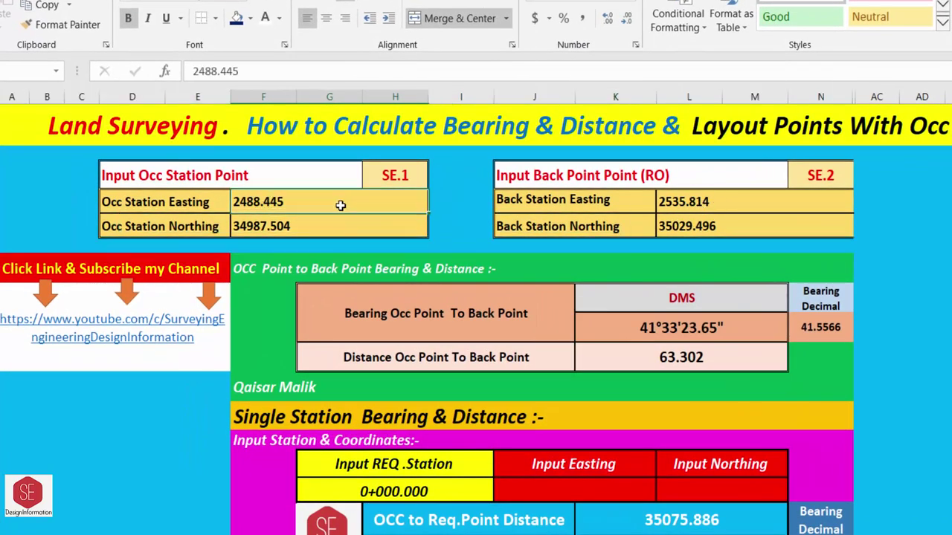
Step: Clear the Occ Station and Back Station coordinate cells
{"action": "left_click_drag", "start_coordinate": [337, 208], "coordinate": [355, 218]}
{"action": "key", "text": "Delete"}
{"action": "left_click_drag", "start_coordinate": [677, 199], "coordinate": [677, 225]}
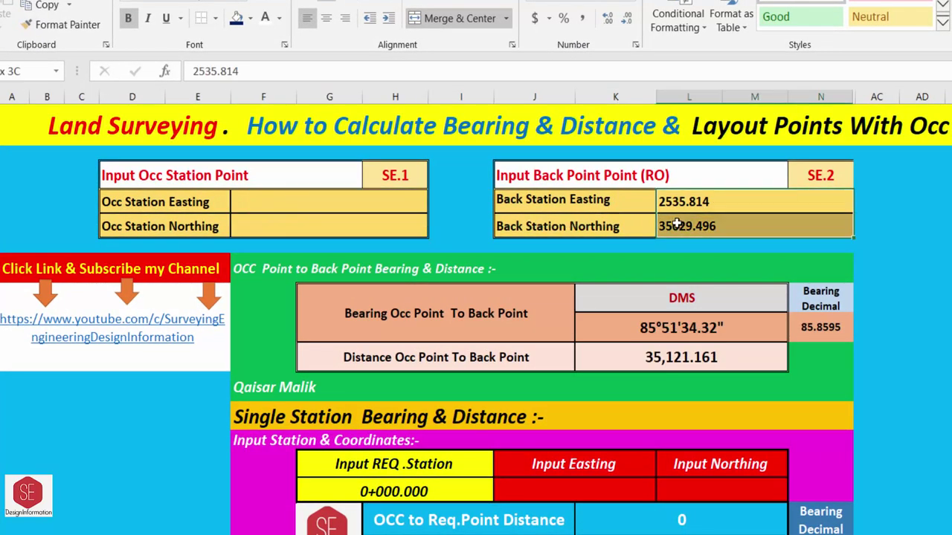
{"action": "key", "text": "Delete"}
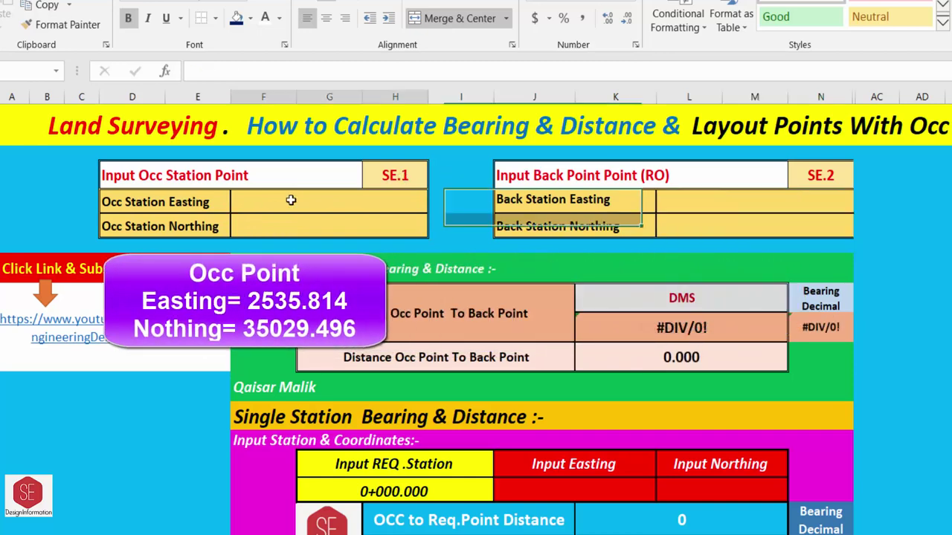
Step: Enter Occ Station 2535.814 / 35029.496 and Back Station 2488.445 / 34987.504, checking the 221°33'23.65" bearing
{"action": "left_click", "coordinate": [291, 200]}
{"action": "type", "text": "2535.814"}
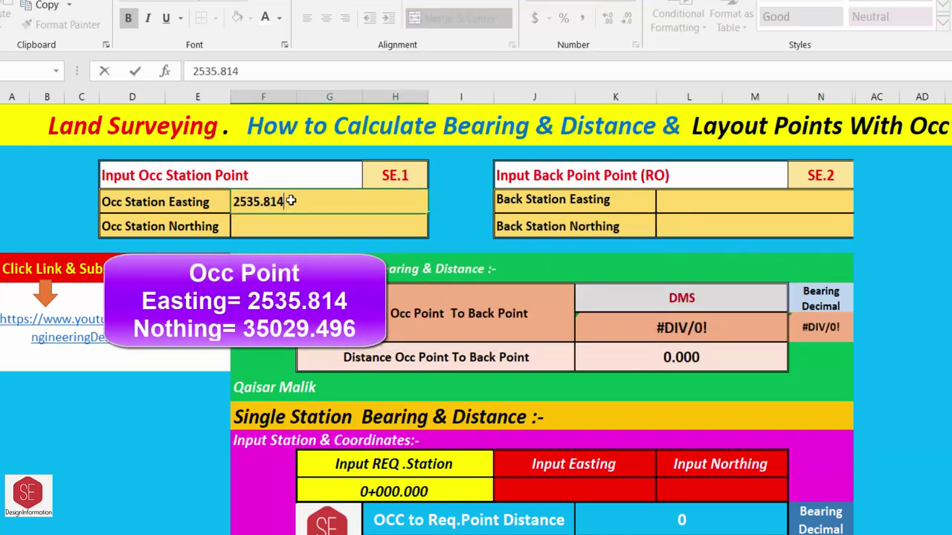
{"action": "key", "text": "Return"}
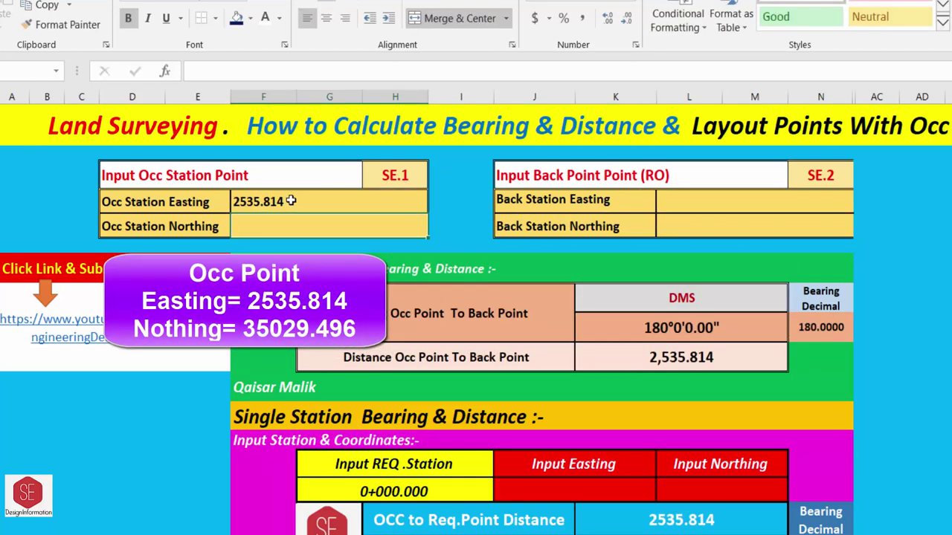
{"action": "type", "text": "35029.496"}
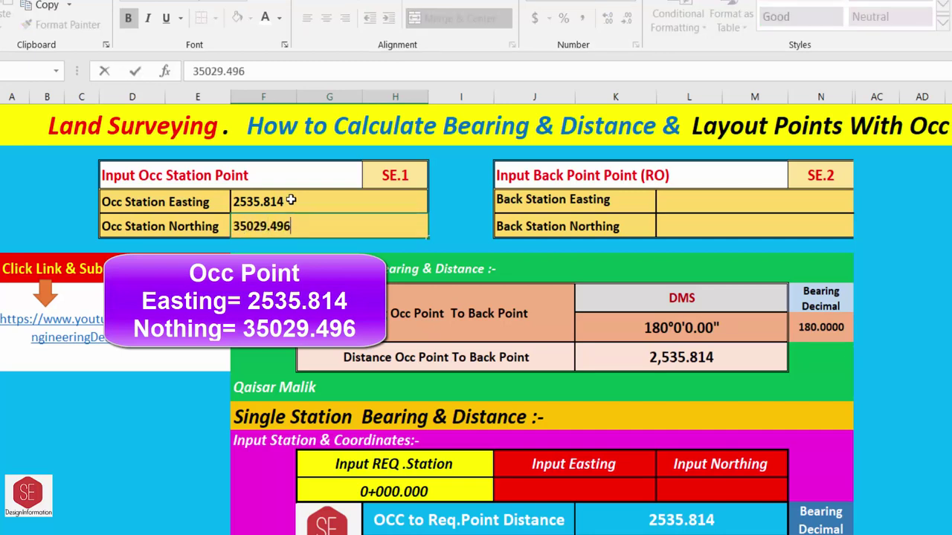
{"action": "key", "text": "Return"}
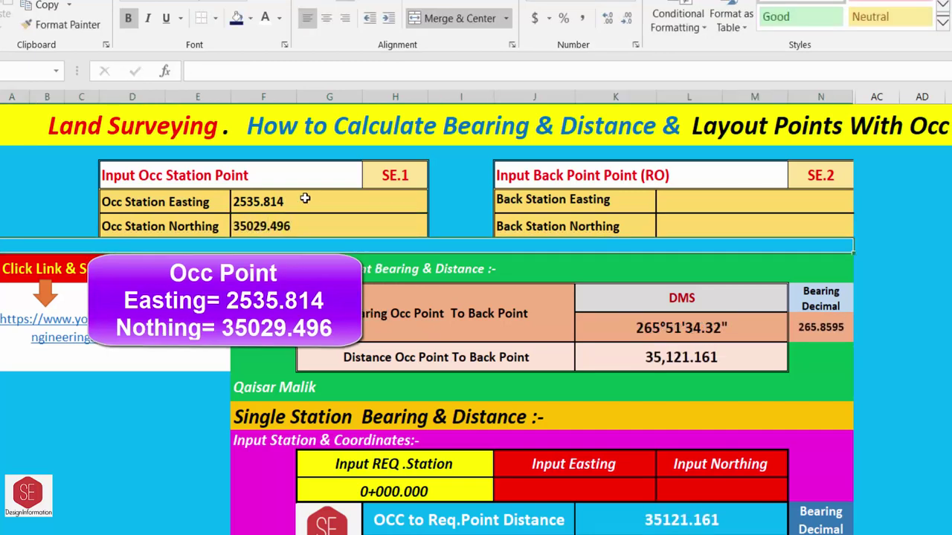
{"action": "left_click", "coordinate": [695, 207]}
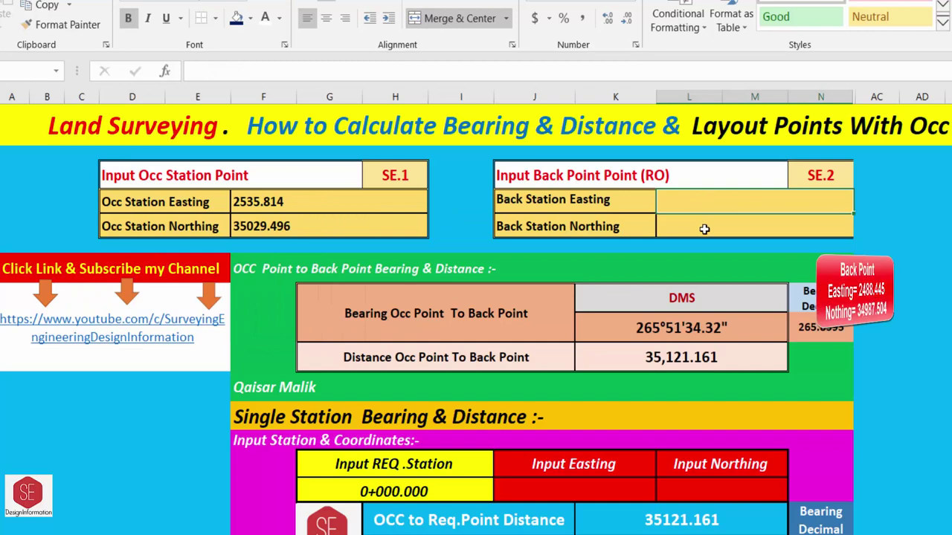
{"action": "type", "text": "2488.445"}
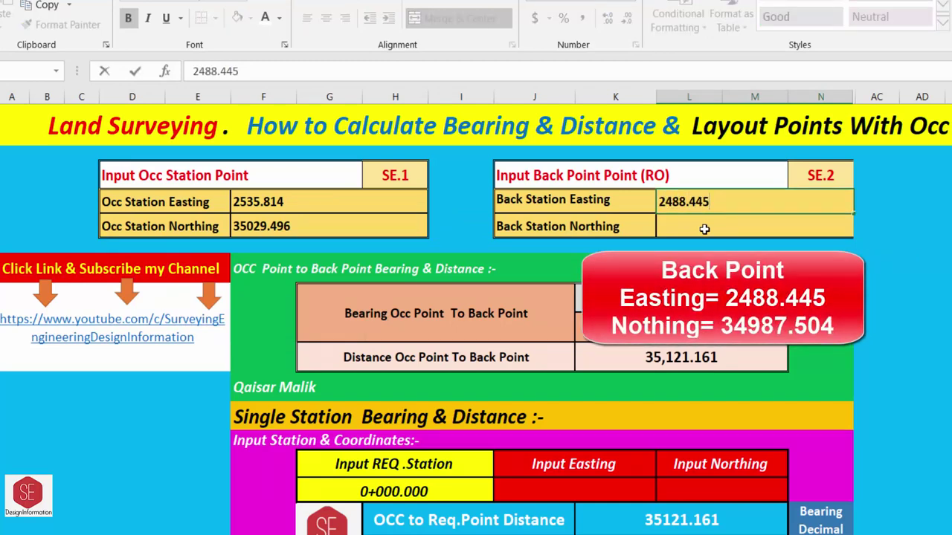
{"action": "left_click", "coordinate": [704, 229]}
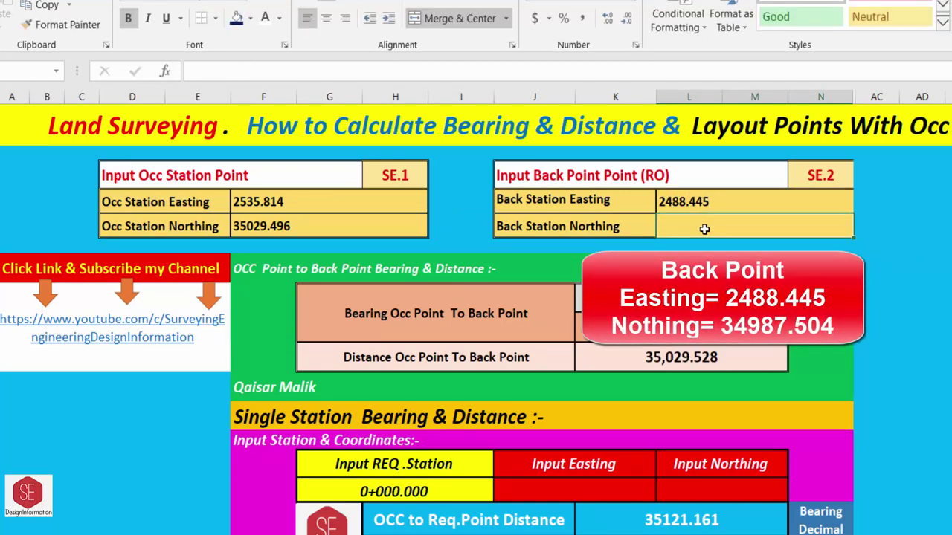
{"action": "type", "text": "34987.504"}
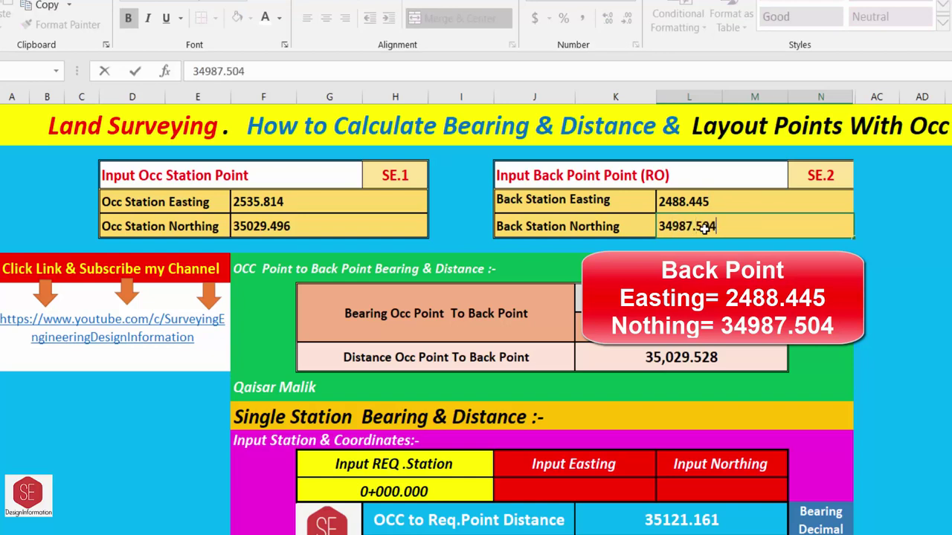
{"action": "key", "text": "Return"}
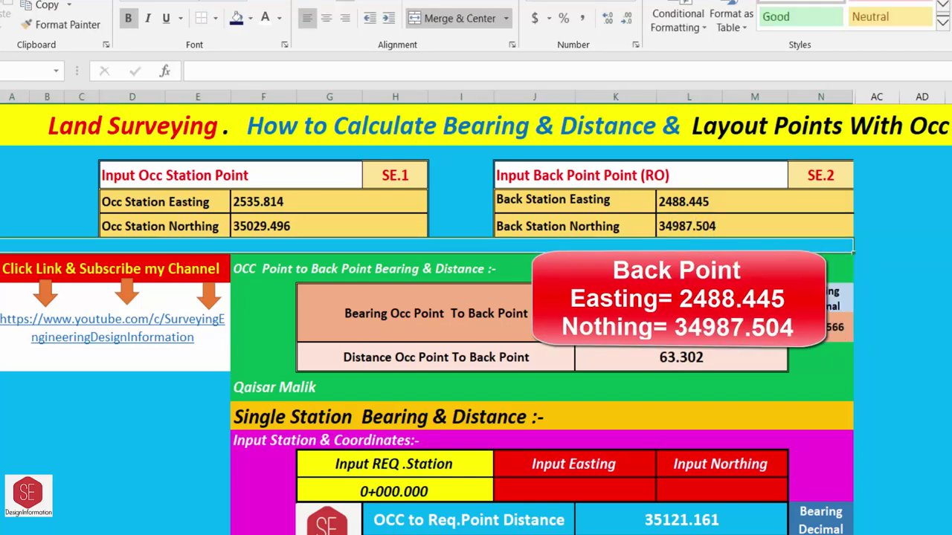
{"action": "left_click", "coordinate": [581, 332]}
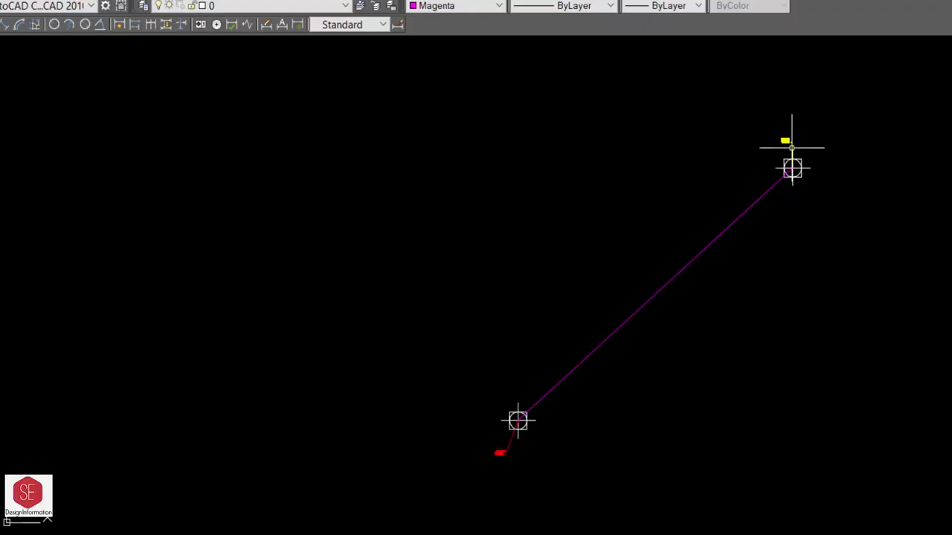
{"action": "left_click", "coordinate": [356, 50]}
{"action": "left_click", "coordinate": [313, 117]}
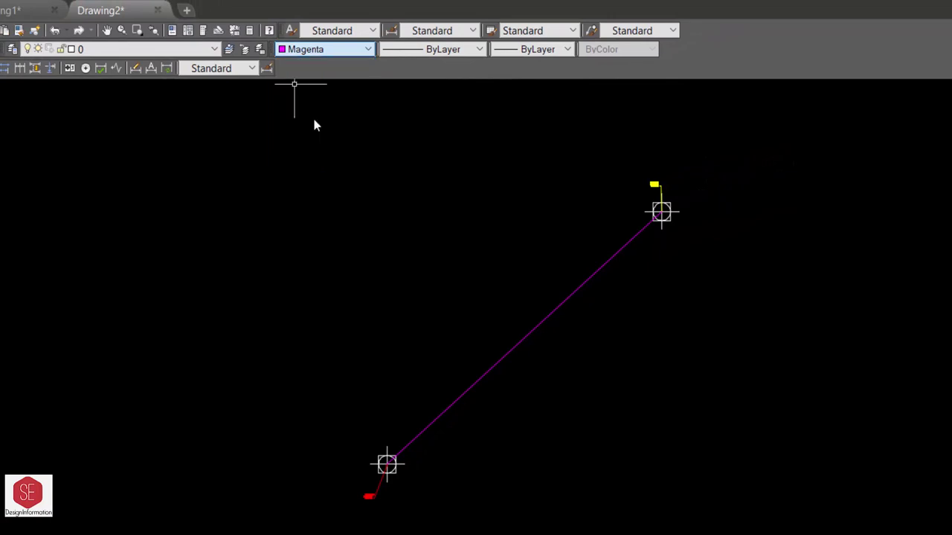
{"action": "type", "text": "PL"}
{"action": "key", "text": "Return"}
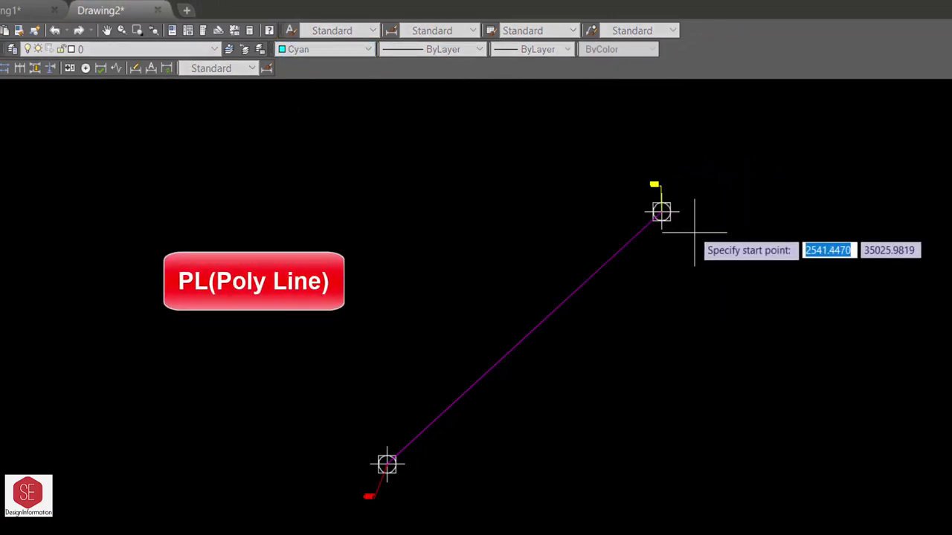
{"action": "left_click", "coordinate": [661, 212]}
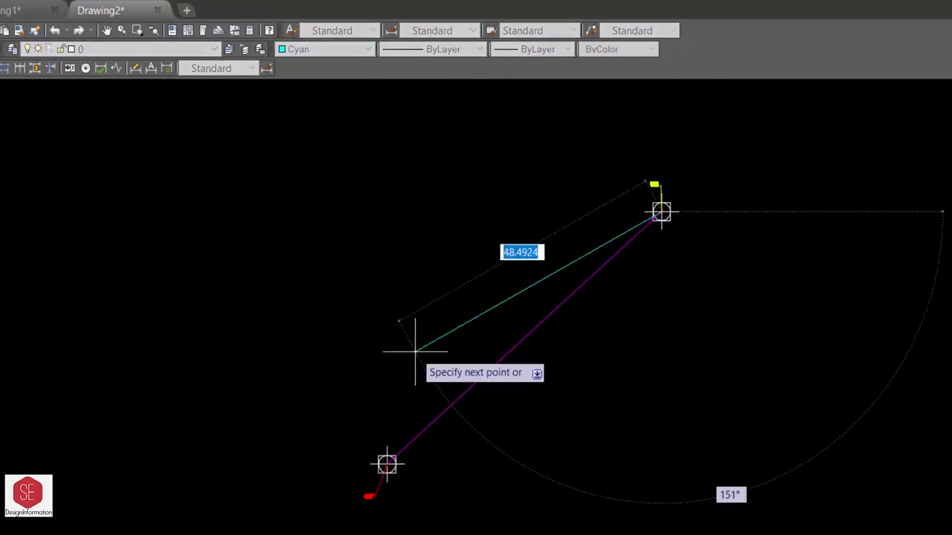
{"action": "type", "text": "@"}
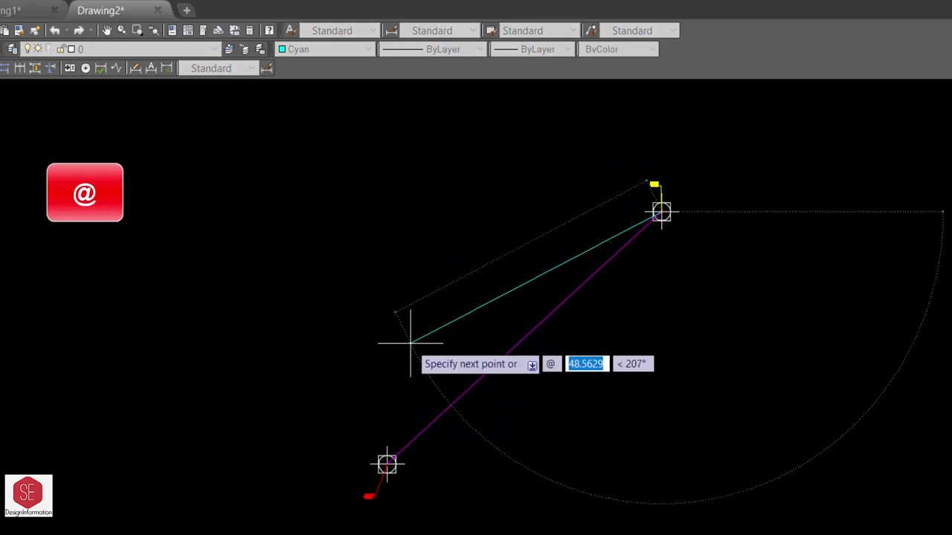
{"action": "type", "text": "6"}
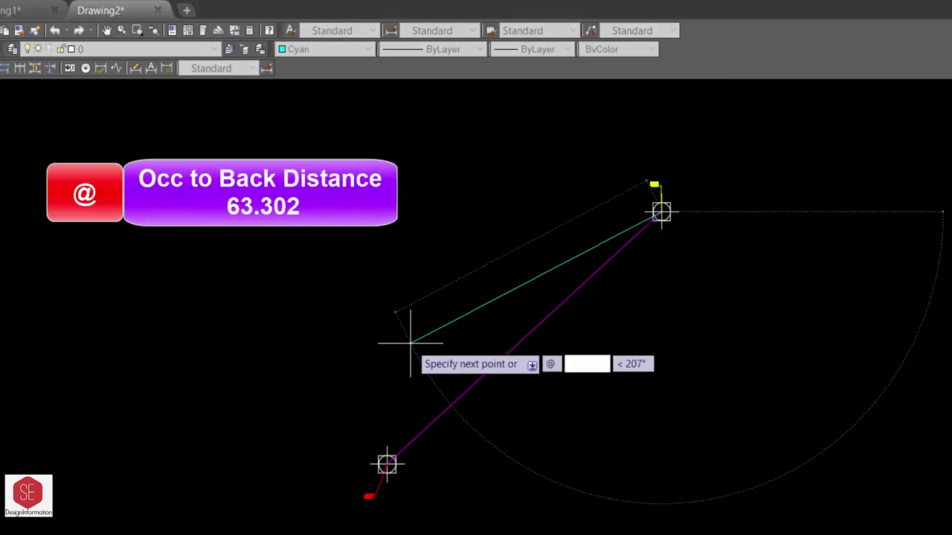
{"action": "type", "text": "3.302"}
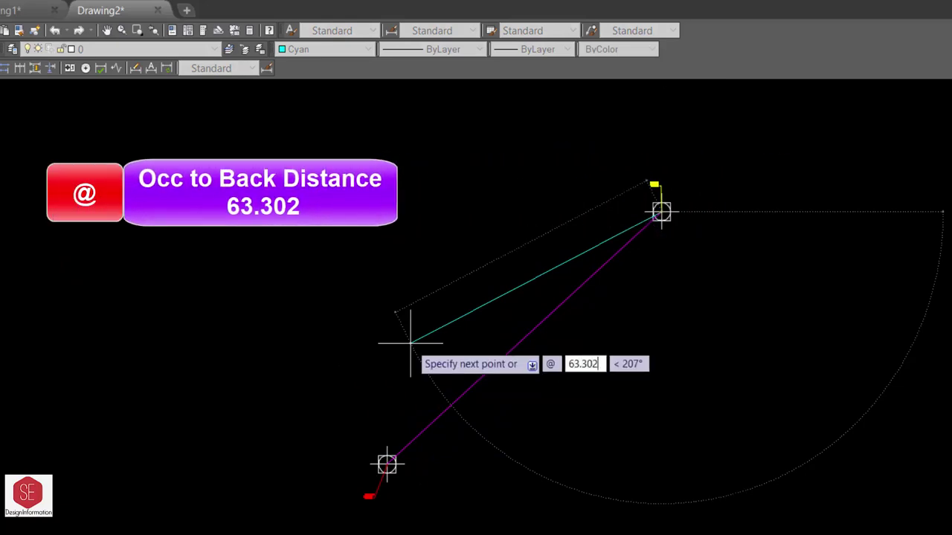
{"action": "type", "text": "<"}
{"action": "type", "text": "221"}
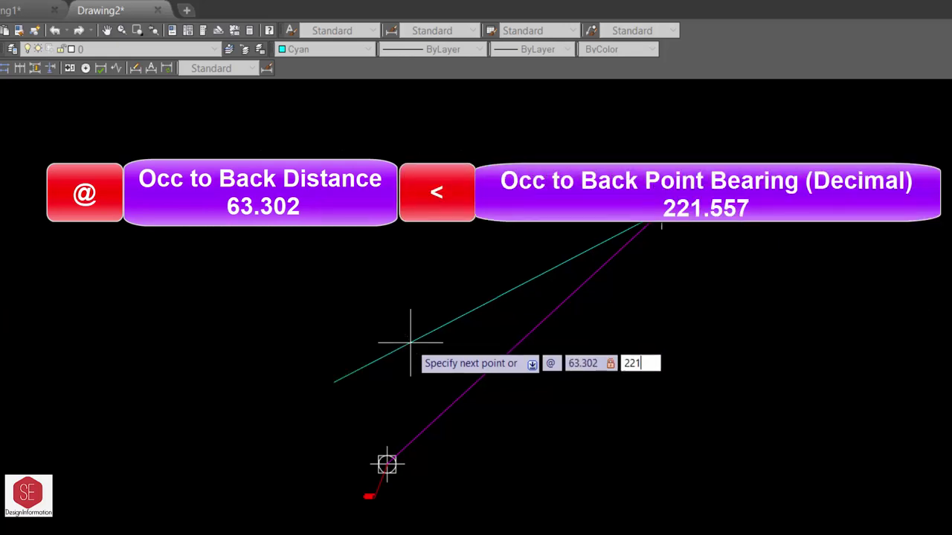
{"action": "type", "text": ".557"}
{"action": "key", "text": "Return"}
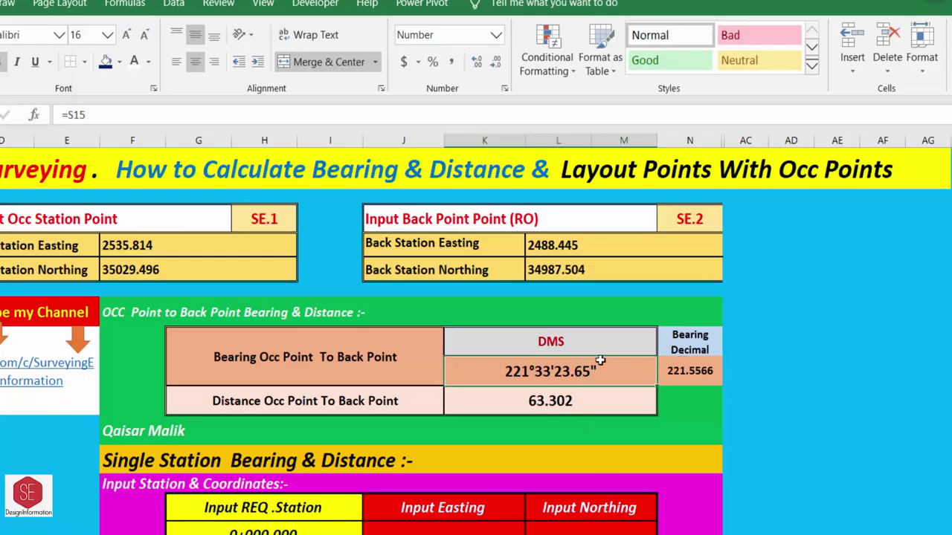
Step: Enter required station Easting 1000 and Northing 25000; verify distance 131.815 and bearing 196.2063
{"action": "scroll", "coordinate": [572, 356], "scroll_direction": "down", "scroll_amount": 1}
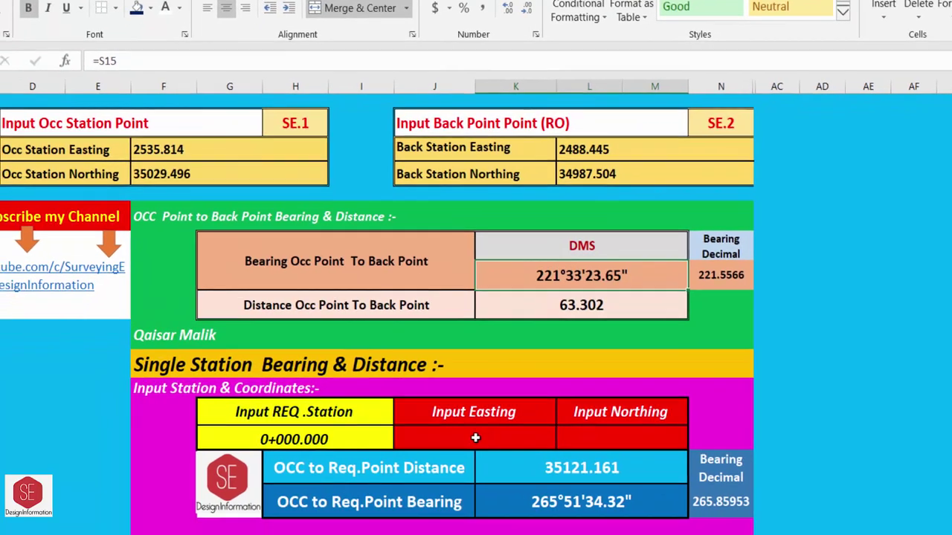
{"action": "scroll", "coordinate": [610, 384], "scroll_direction": "down", "scroll_amount": 3}
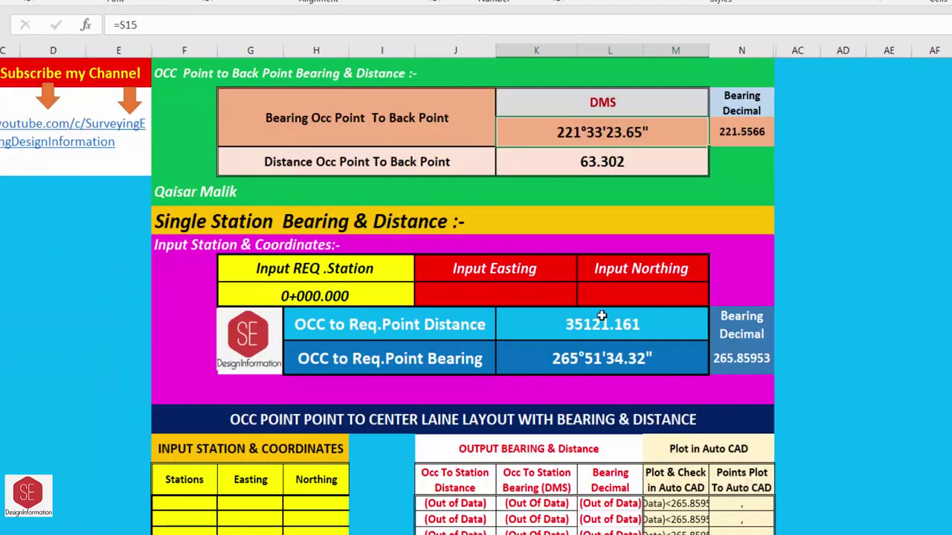
{"action": "scroll", "coordinate": [554, 284], "scroll_direction": "up", "scroll_amount": 2}
{"action": "left_click", "coordinate": [491, 357]}
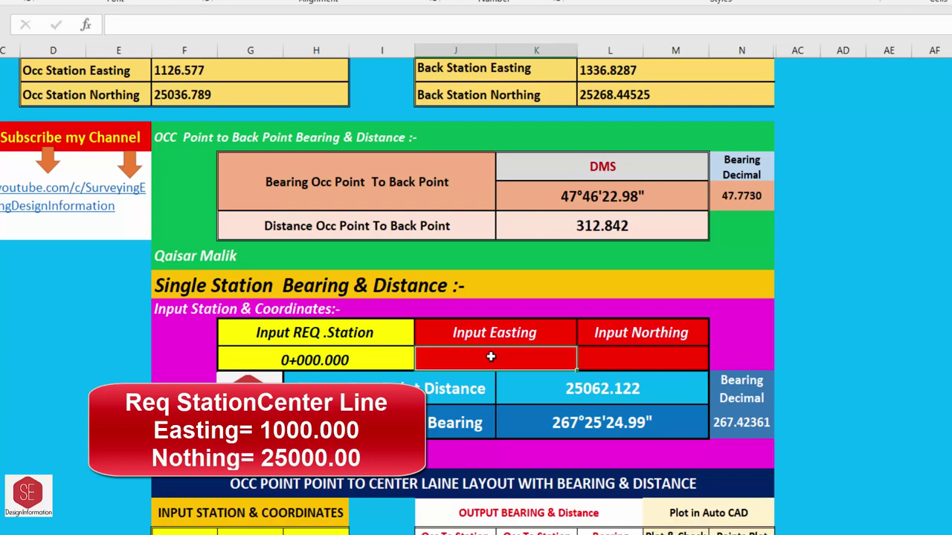
{"action": "type", "text": "1000"}
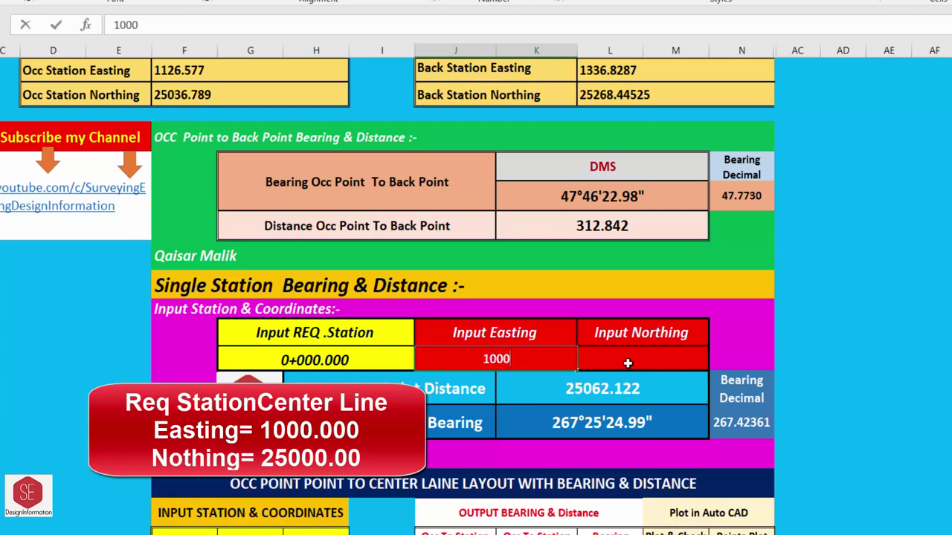
{"action": "left_click", "coordinate": [627, 362]}
{"action": "type", "text": "25000"}
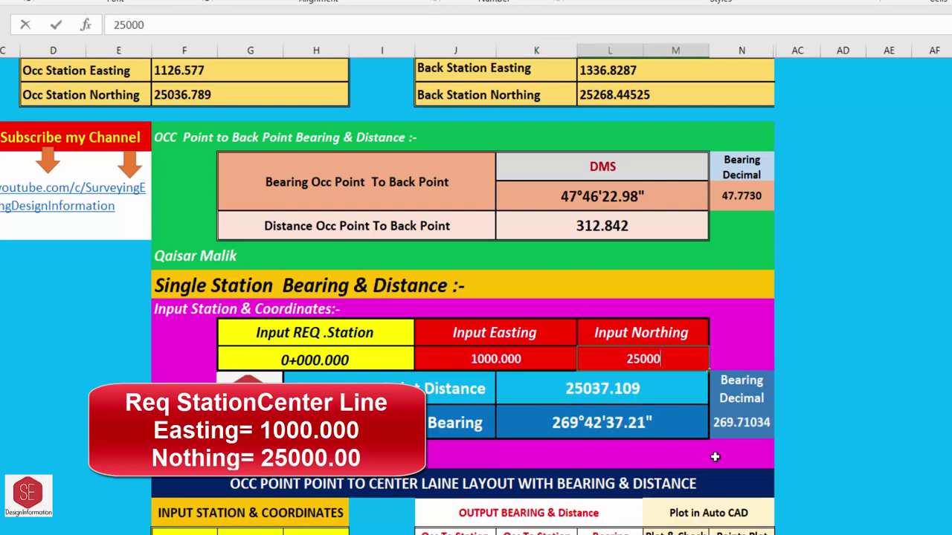
{"action": "left_click", "coordinate": [599, 388]}
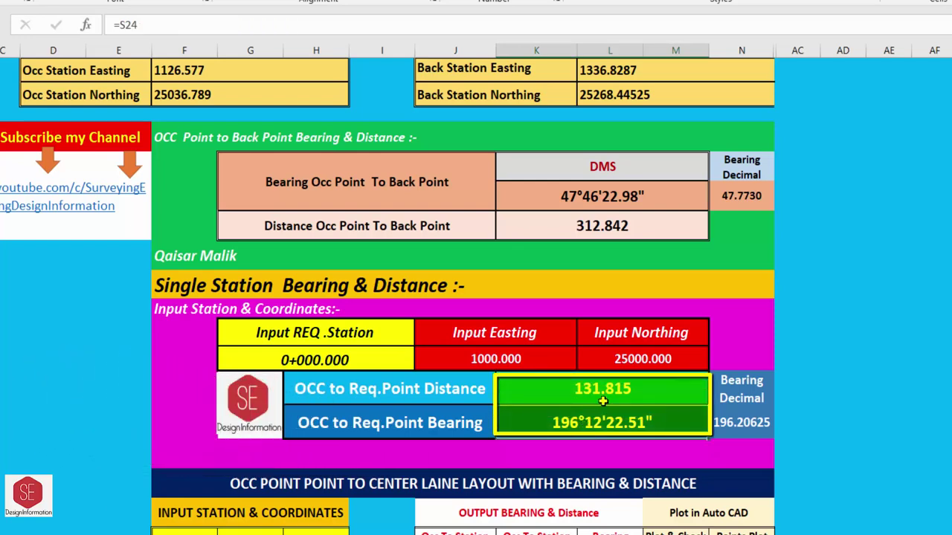
{"action": "left_click", "coordinate": [596, 386]}
{"action": "left_click", "coordinate": [595, 394]}
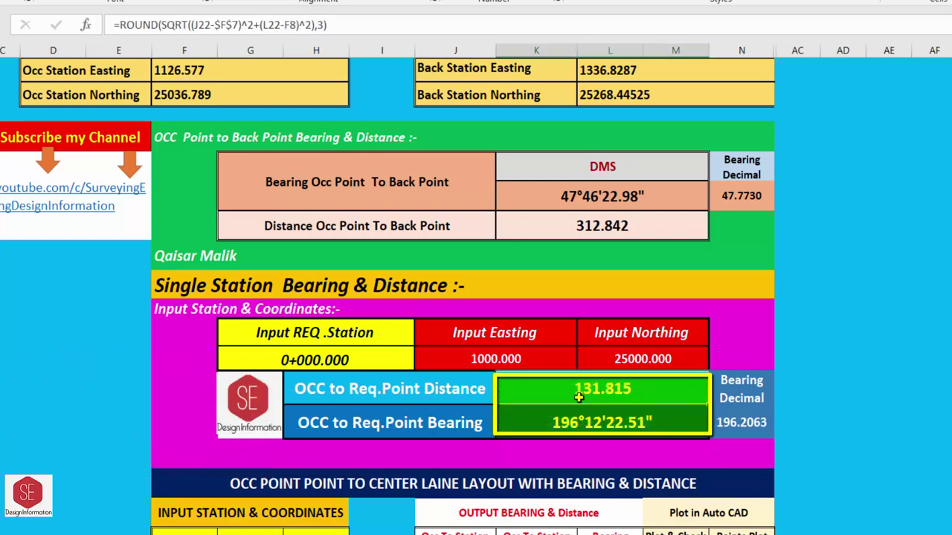
{"action": "left_click", "coordinate": [732, 420]}
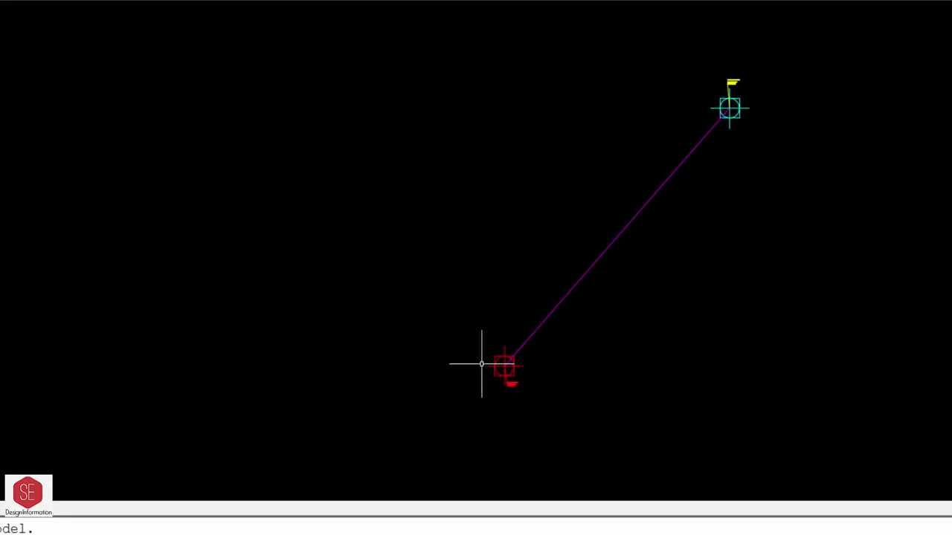
{"action": "scroll", "coordinate": [459, 417], "scroll_direction": "up", "scroll_amount": 3}
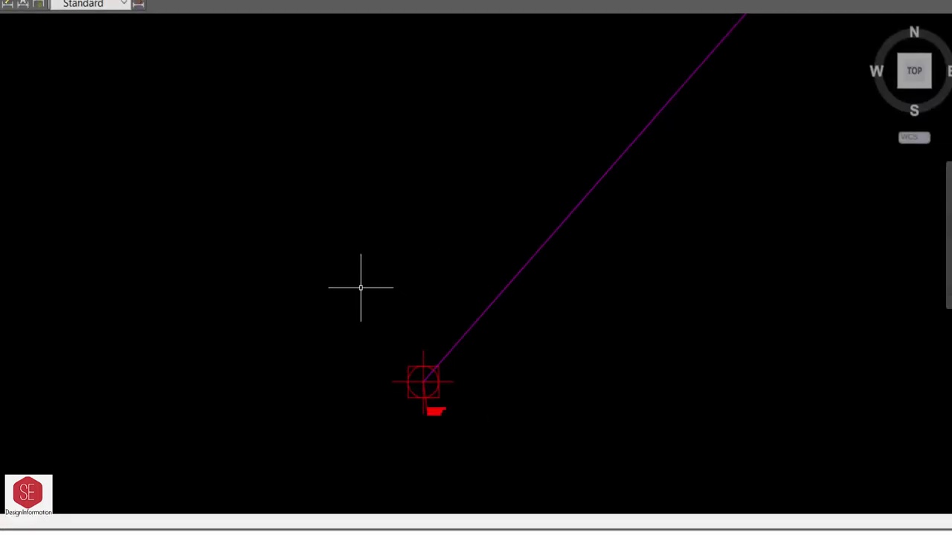
Step: Place a point at 1000,25000 with the PO command
{"action": "type", "text": "PL"}
{"action": "key", "text": "BackSpace"}
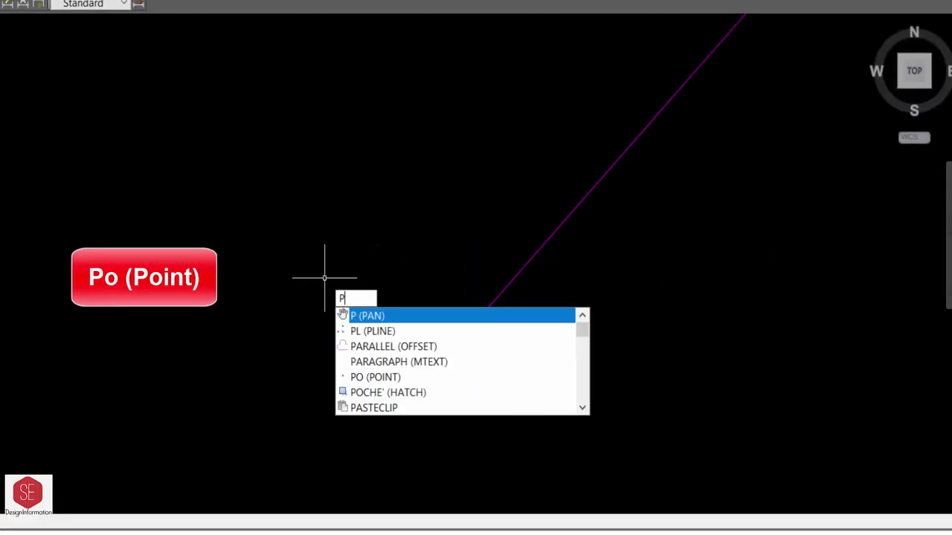
{"action": "type", "text": "O"}
{"action": "key", "text": "Return"}
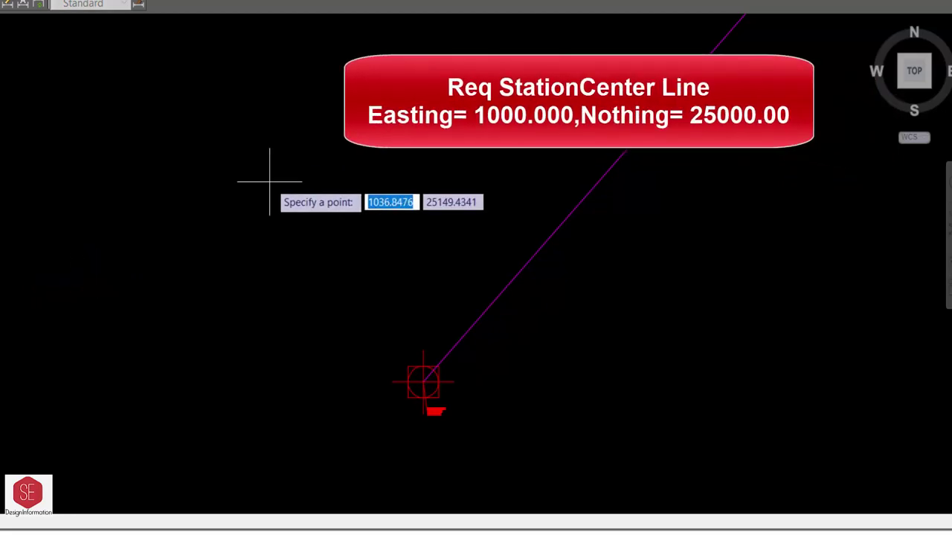
{"action": "type", "text": "1000"}
{"action": "key", "text": "Tab"}
{"action": "type", "text": "25"}
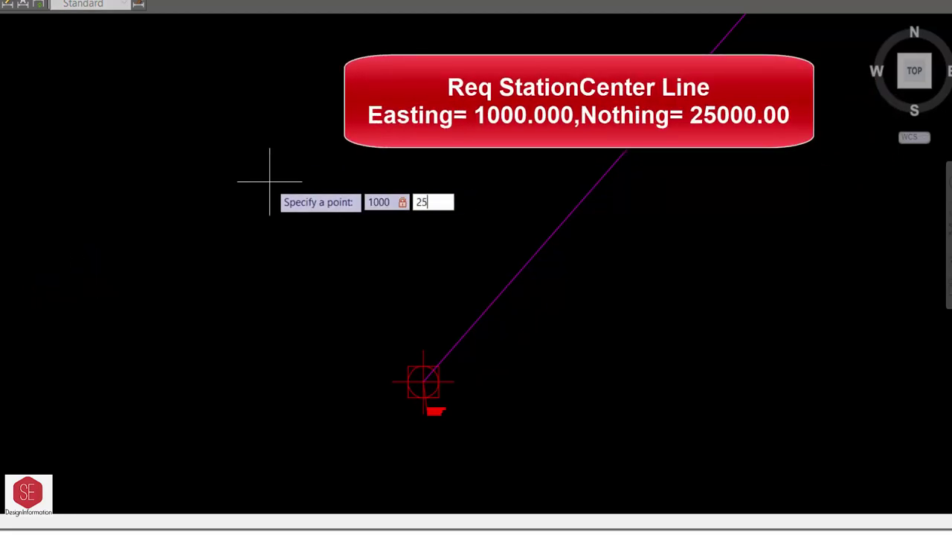
{"action": "key", "text": "Return"}
{"action": "scroll", "coordinate": [334, 180], "scroll_direction": "down", "scroll_amount": 2}
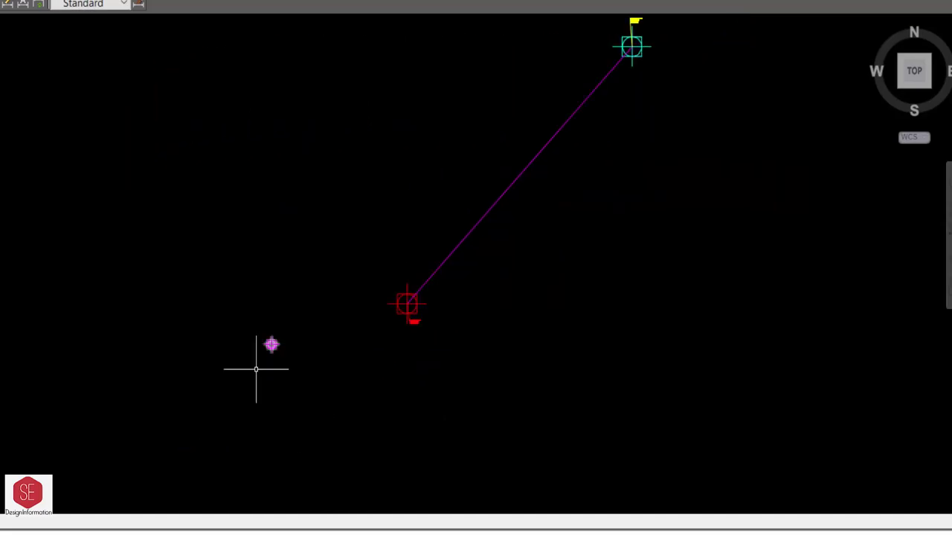
{"action": "scroll", "coordinate": [264, 361], "scroll_direction": "up", "scroll_amount": 2}
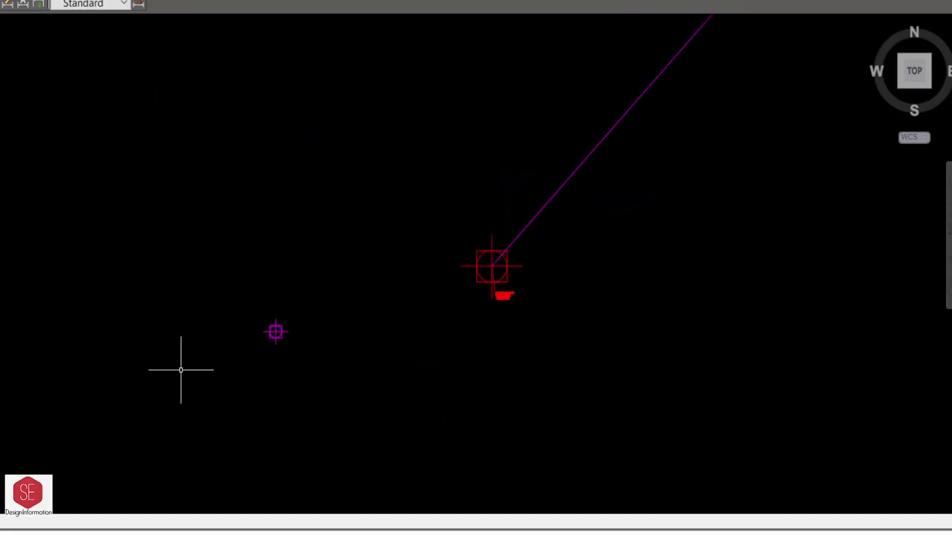
{"action": "type", "text": "pl"}
{"action": "key", "text": "Return"}
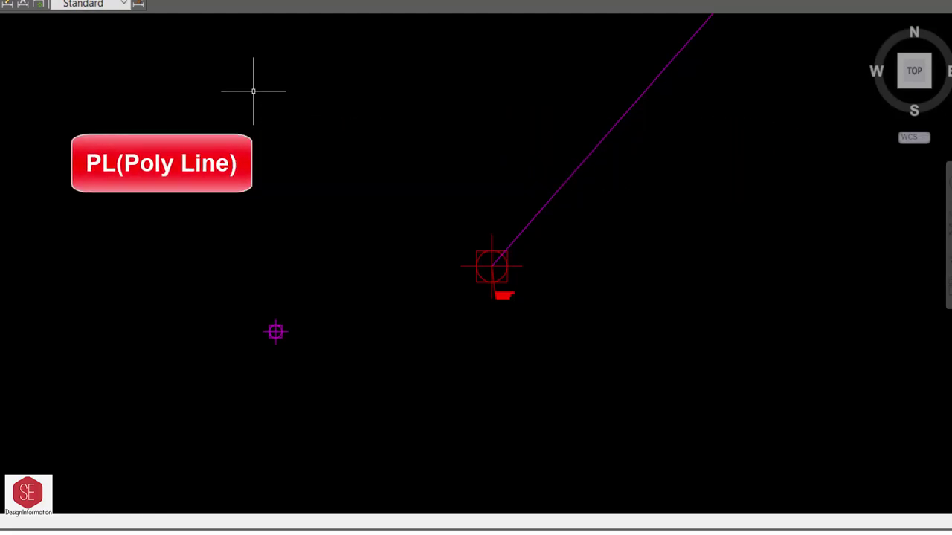
{"action": "left_click", "coordinate": [491, 265]}
{"action": "type", "text": "@"}
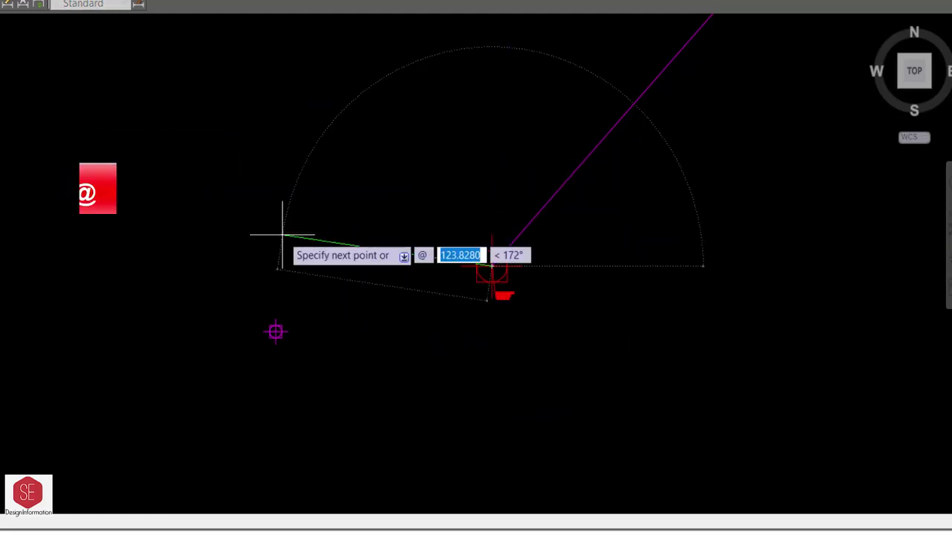
{"action": "type", "text": "131"}
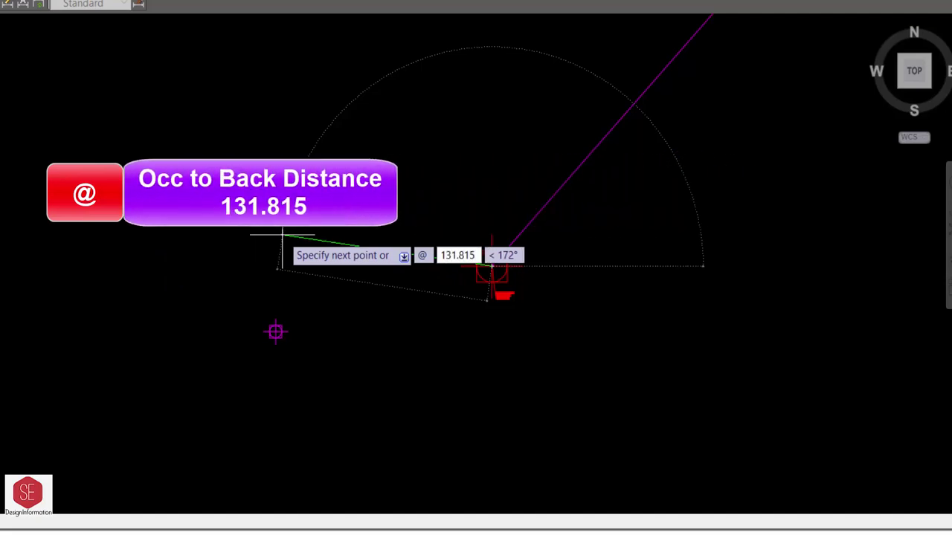
{"action": "type", "text": "<"}
{"action": "type", "text": "196.2063"}
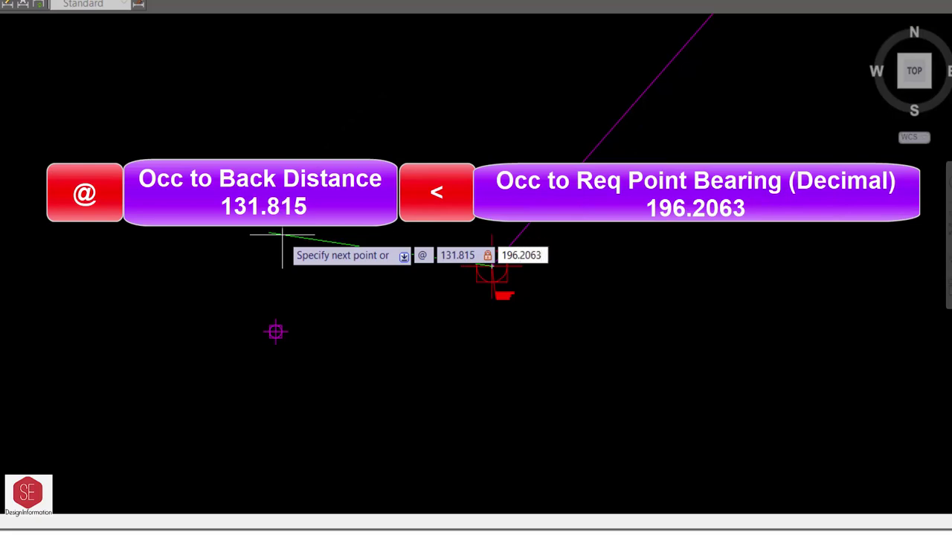
{"action": "key", "text": "Return"}
{"action": "key", "text": "Return"}
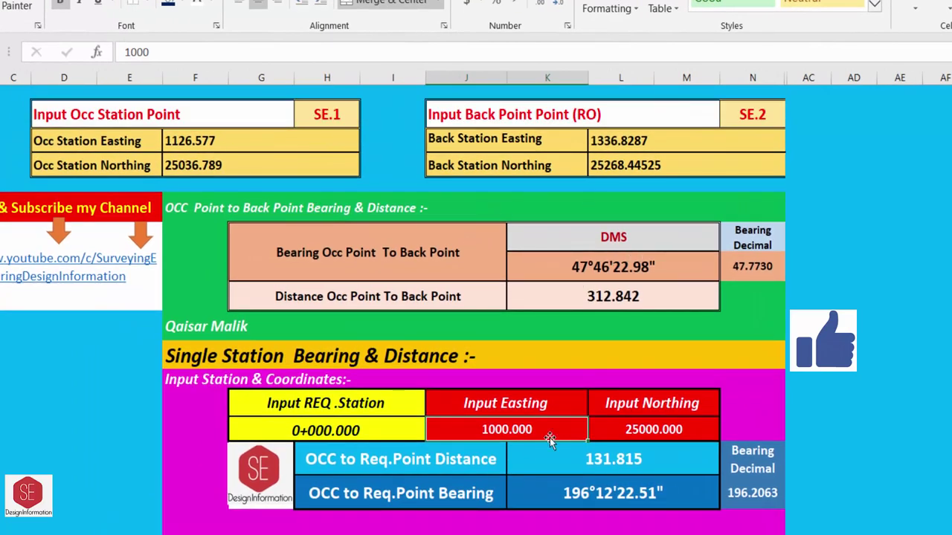
Step: Enter required station Easting 1042.467 and Northing 25026.393
{"action": "left_click", "coordinate": [636, 431]}
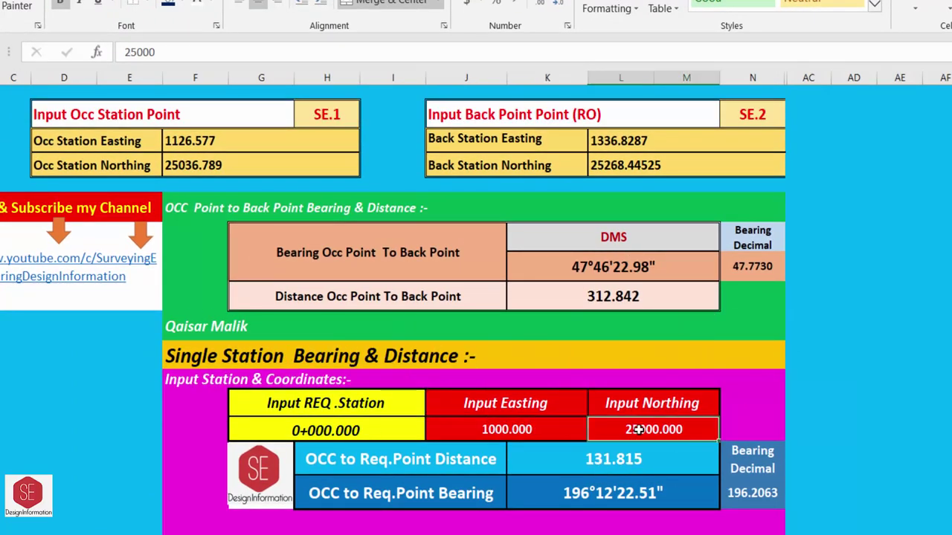
{"action": "left_click", "coordinate": [509, 435]}
{"action": "type", "text": "1042.467"}
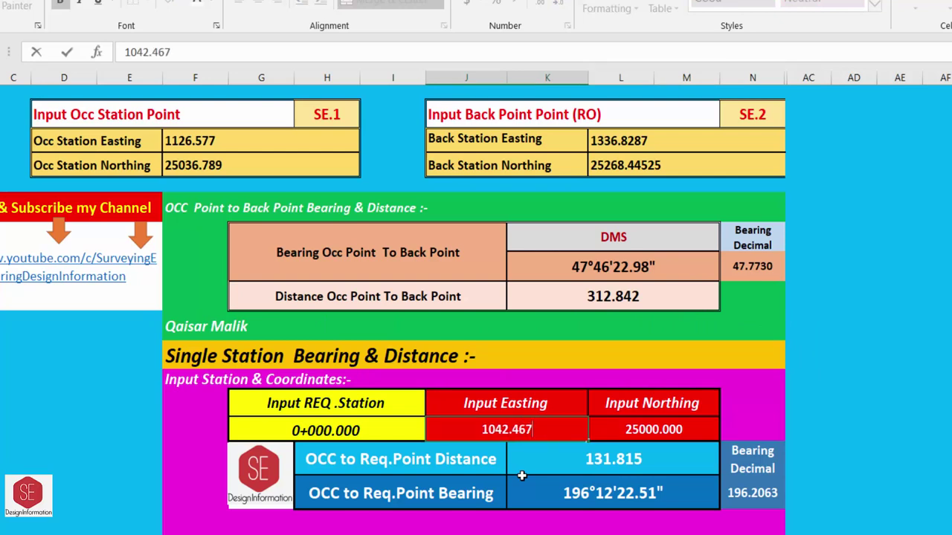
{"action": "key", "text": "Tab"}
{"action": "type", "text": "2"}
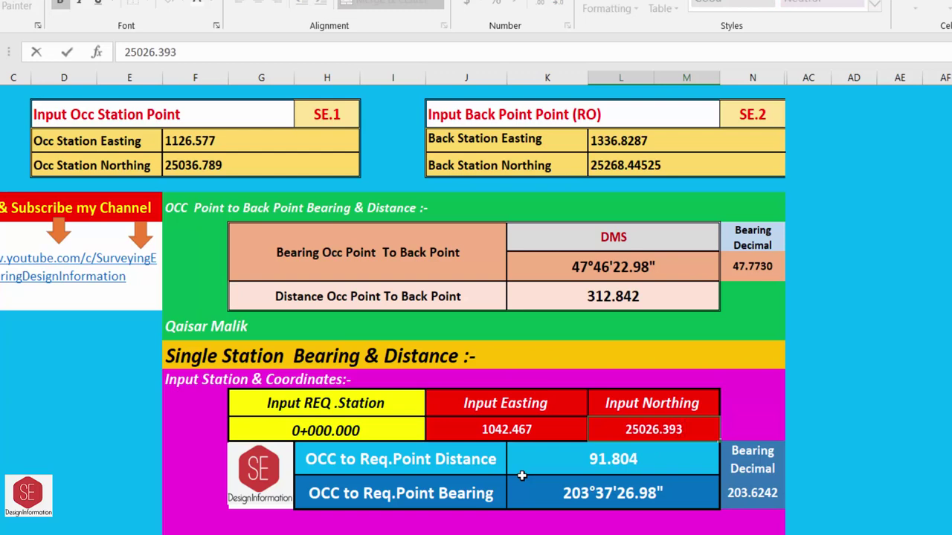
Step: Check the resulting distance 84.75 and bearing 187°2'45.69" (187.0460)
{"action": "left_click", "coordinate": [618, 456]}
{"action": "left_click", "coordinate": [623, 494]}
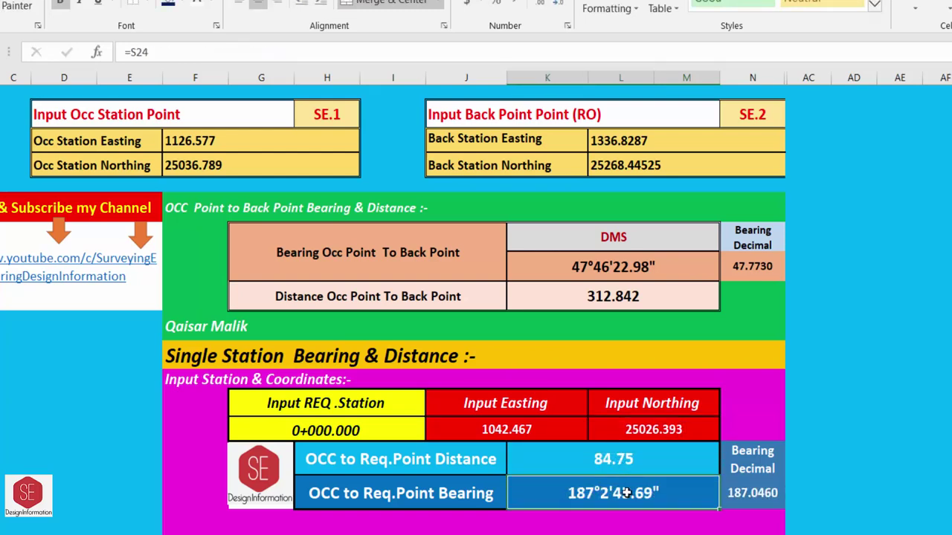
{"action": "left_click", "coordinate": [616, 468]}
{"action": "key", "text": "Down"}
{"action": "left_click", "coordinate": [600, 451]}
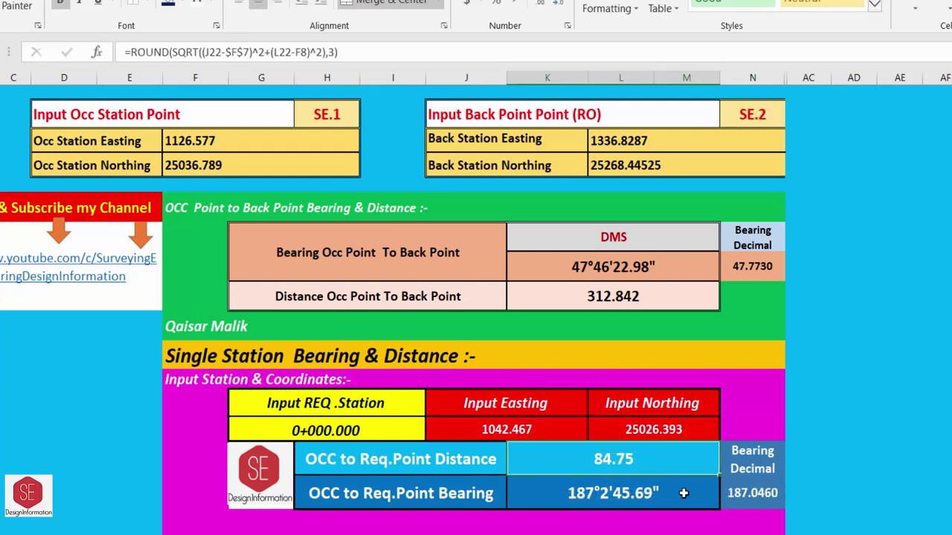
{"action": "left_click", "coordinate": [720, 496]}
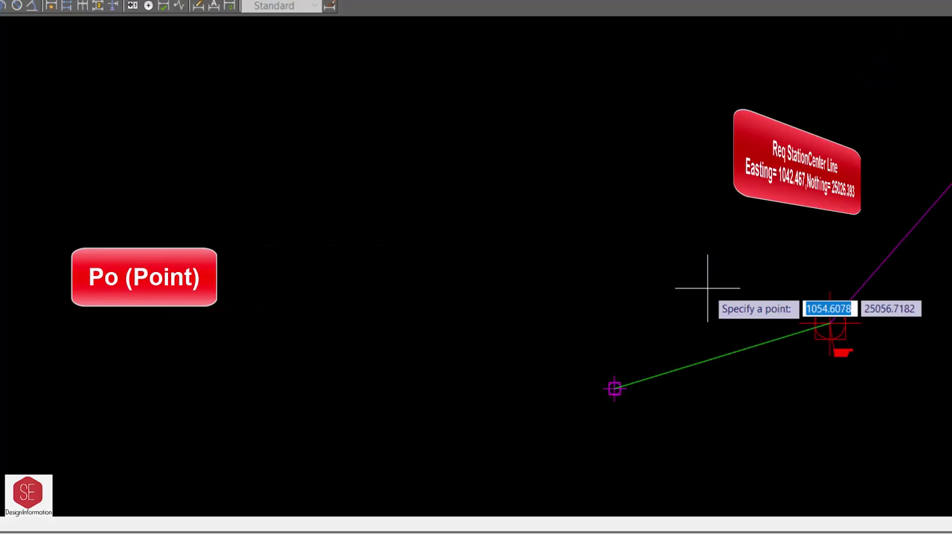
Step: Place a point at 1042.467,25026.393 and read distance 84.75 and bearing 187.0460
{"action": "type", "text": "1042"}
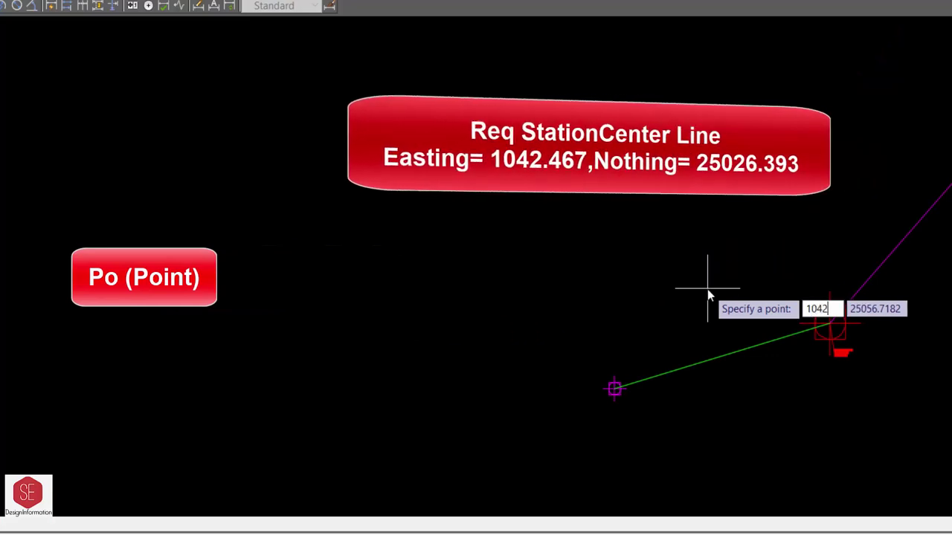
{"action": "type", "text": ".467"}
{"action": "key", "text": "Tab"}
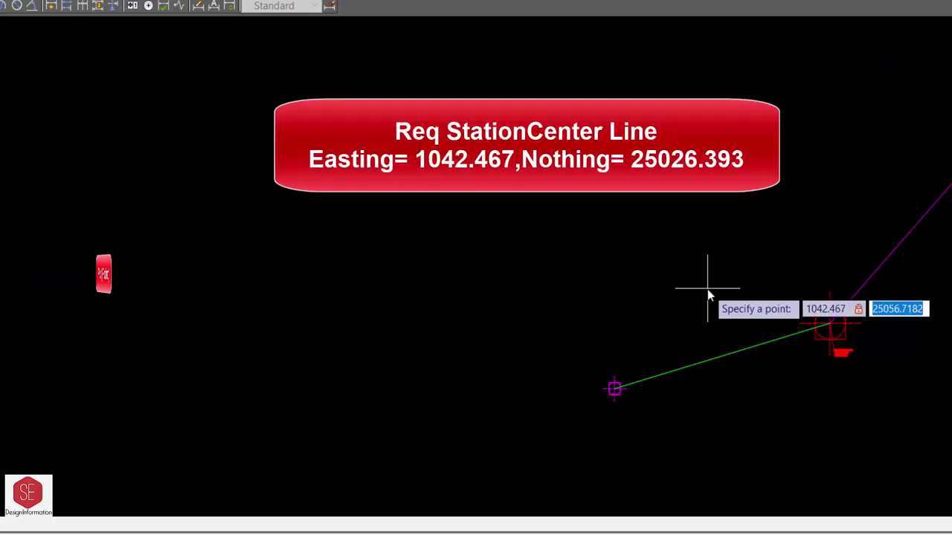
{"action": "type", "text": "2"}
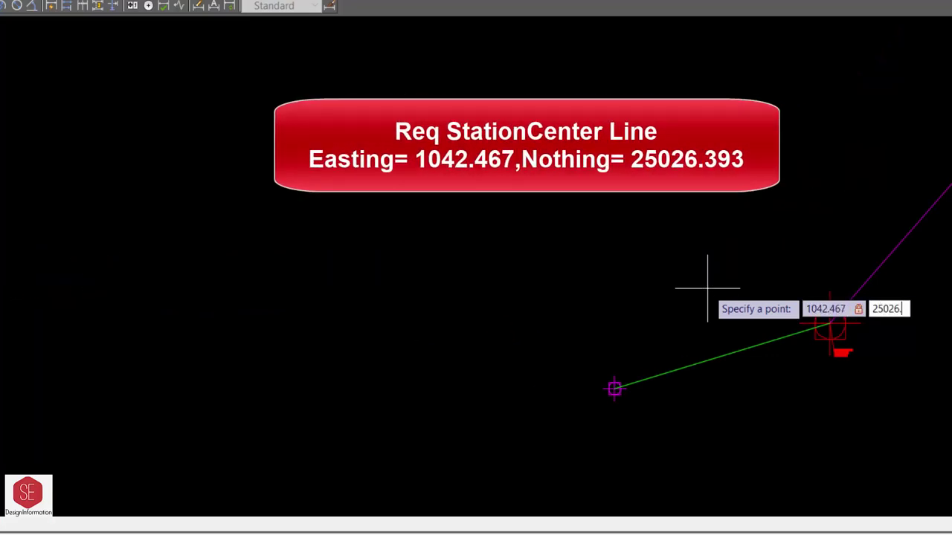
{"action": "type", "text": "39"}
{"action": "key", "text": "Return"}
{"action": "scroll", "coordinate": [699, 368], "scroll_direction": "up", "scroll_amount": 3}
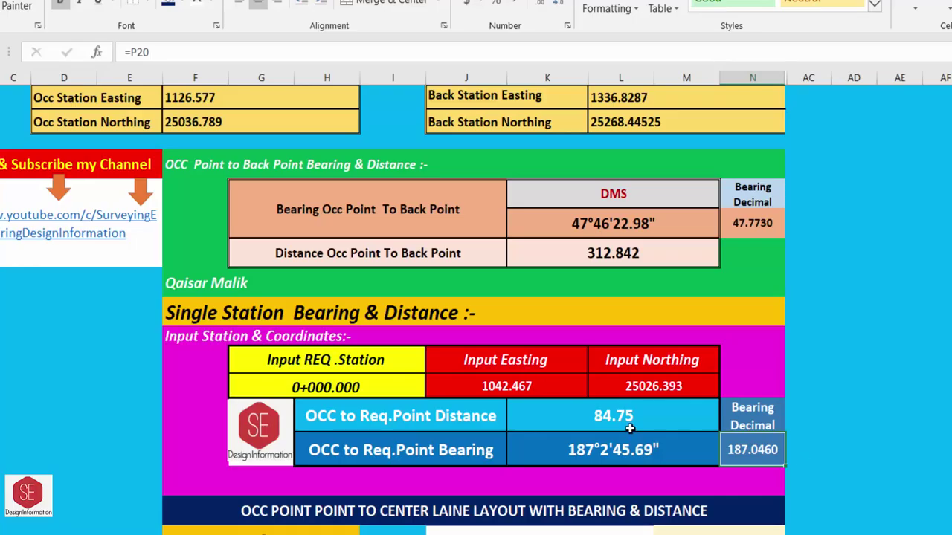
{"action": "left_click", "coordinate": [631, 427]}
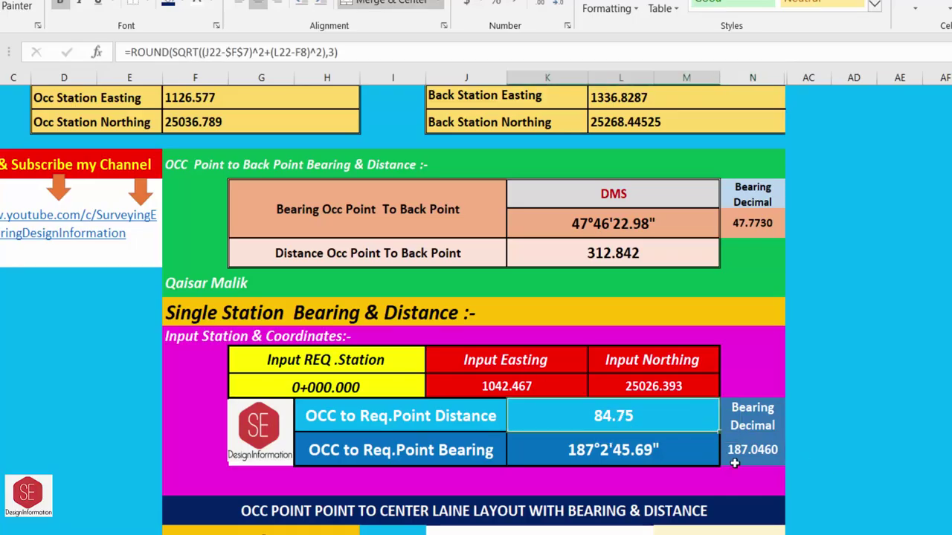
{"action": "left_click", "coordinate": [745, 458]}
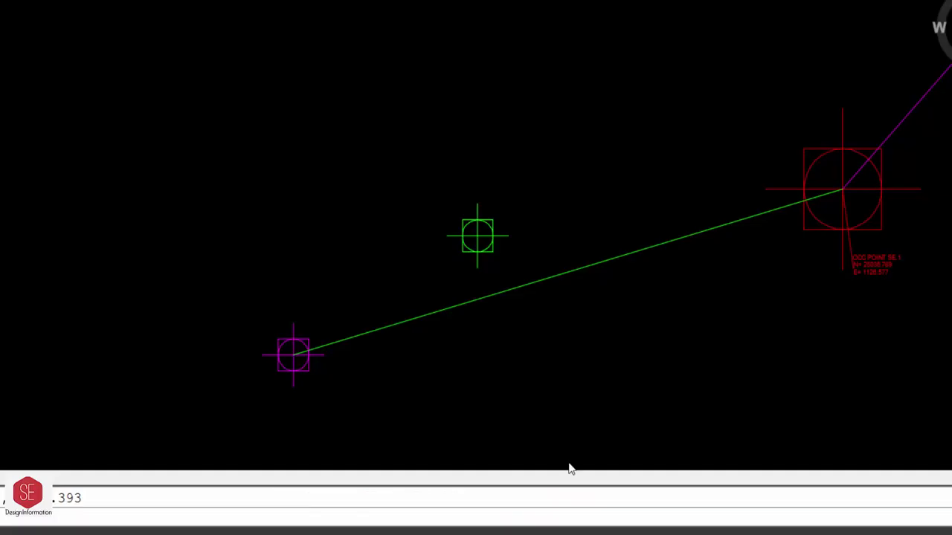
Step: Draw a polyline from the occupied point 84.75 long at 187.0460°
{"action": "type", "text": "PL"}
{"action": "key", "text": "Return"}
{"action": "left_click", "coordinate": [841, 190]}
{"action": "type", "text": "@"}
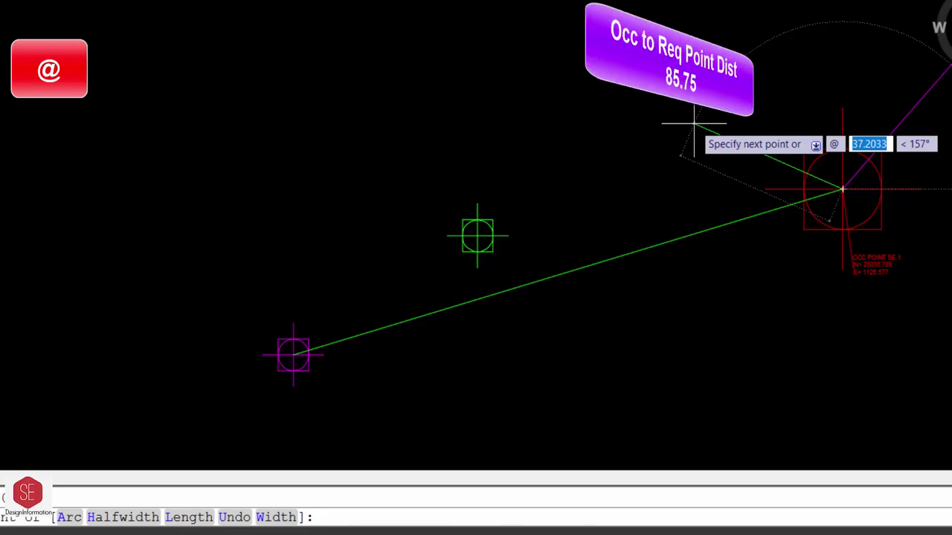
{"action": "type", "text": "84.75"}
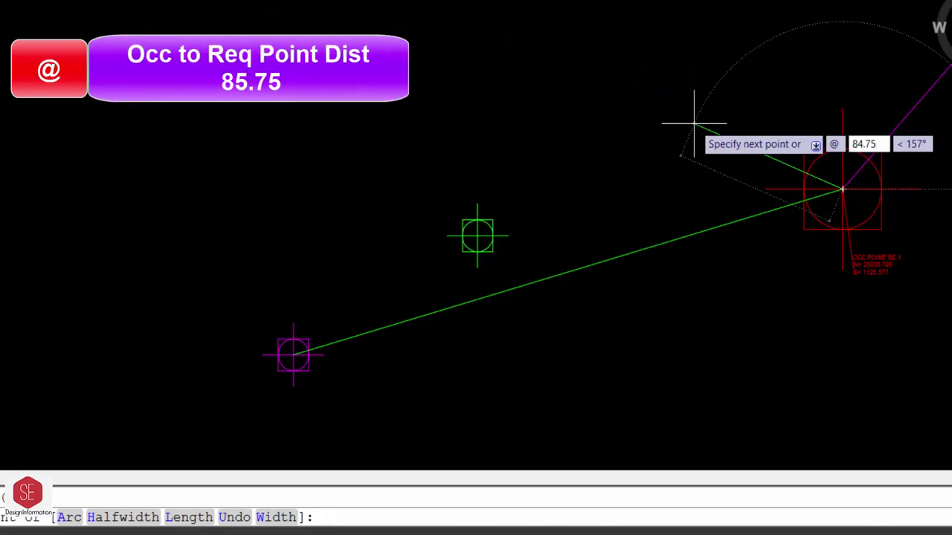
{"action": "key", "text": "Tab"}
{"action": "type", "text": "187"}
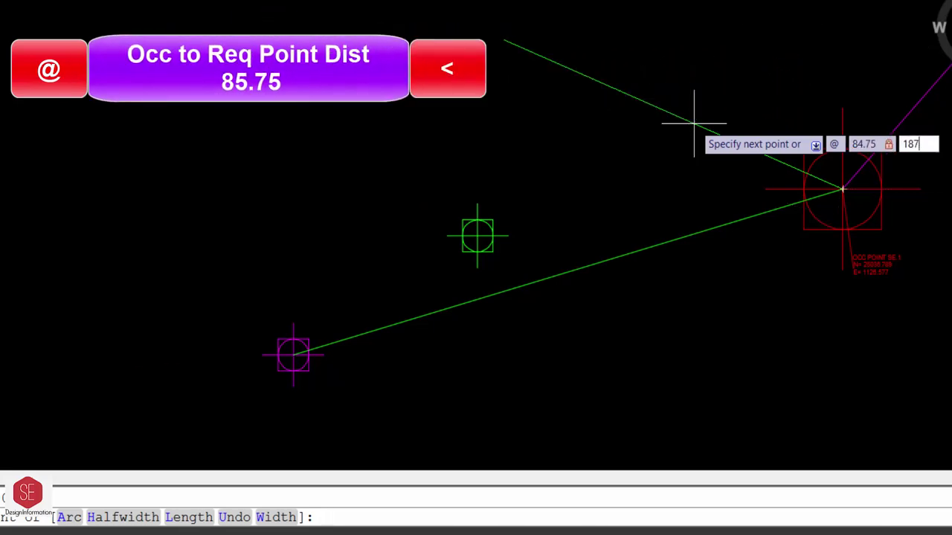
{"action": "type", "text": ".0460"}
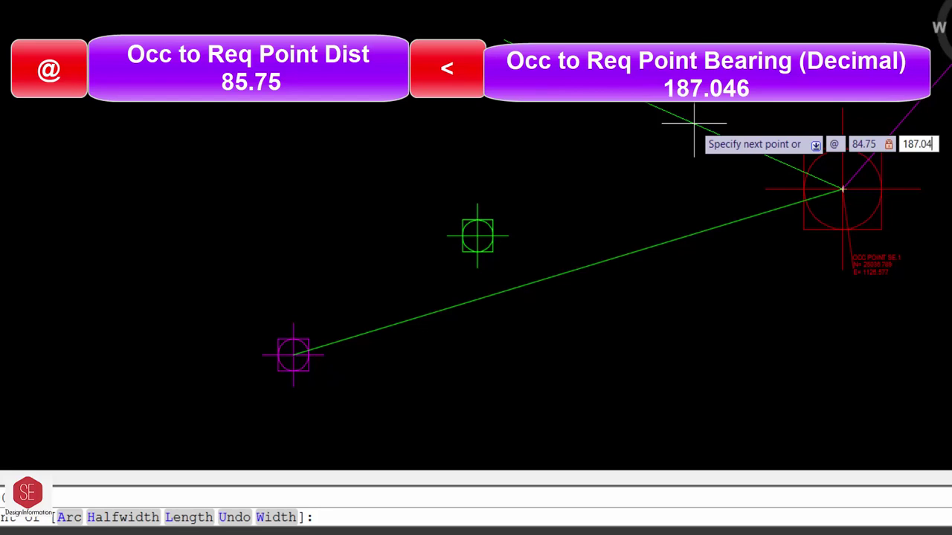
{"action": "key", "text": "Return"}
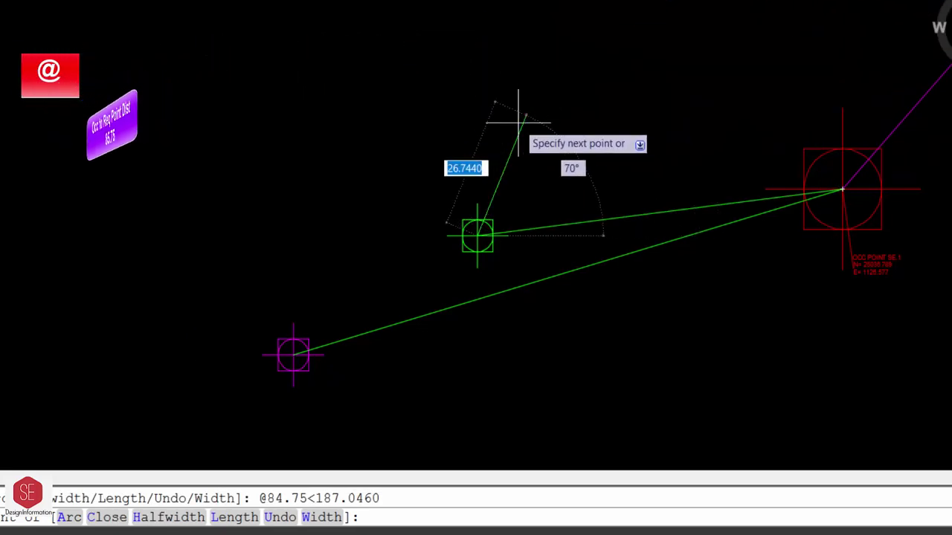
{"action": "key", "text": "Escape"}
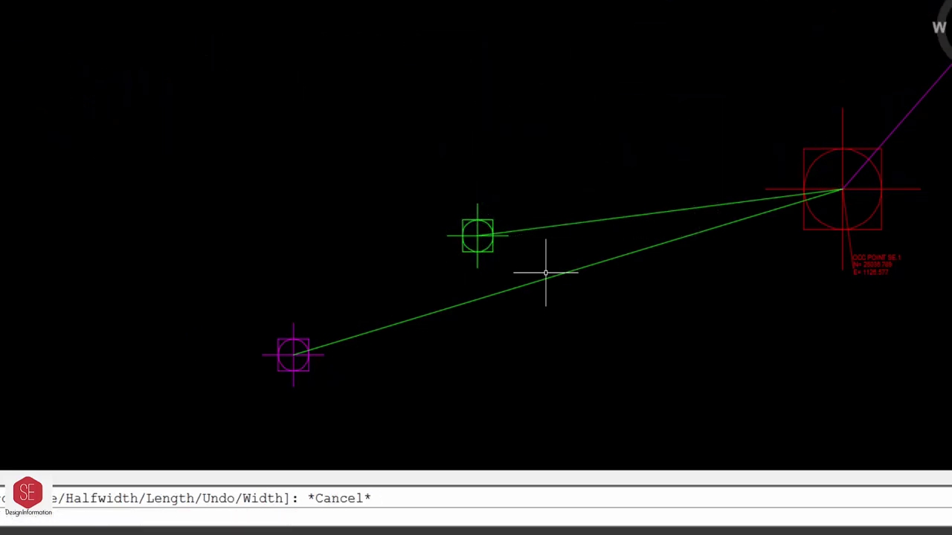
{"action": "scroll", "coordinate": [587, 275], "scroll_direction": "down", "scroll_amount": 2}
{"action": "key", "text": "alt+Tab"}
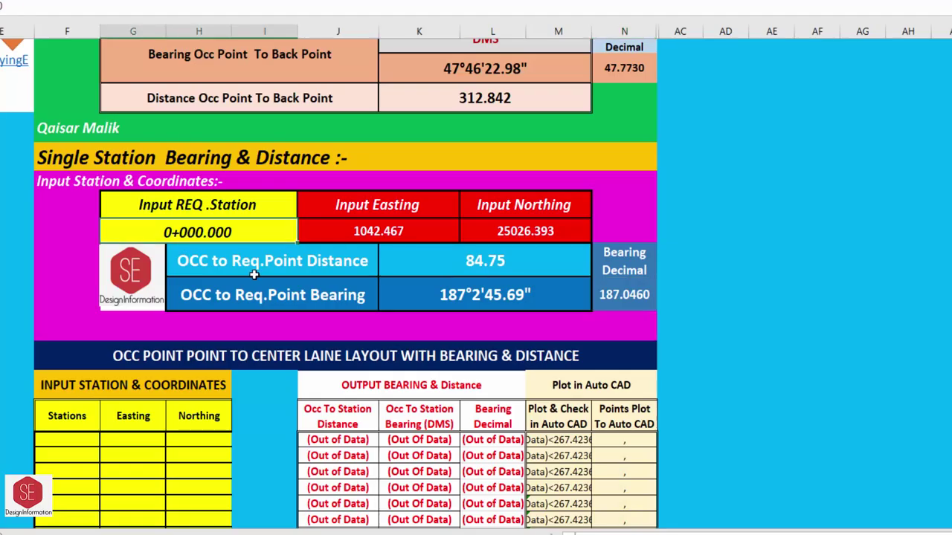
Step: Set station 0+100.000 at Easting 1084.933, Northing 25052.786, yielding 44.611 at 158.9864
{"action": "type", "text": "15"}
{"action": "type", "text": "0"}
{"action": "key", "text": "Return"}
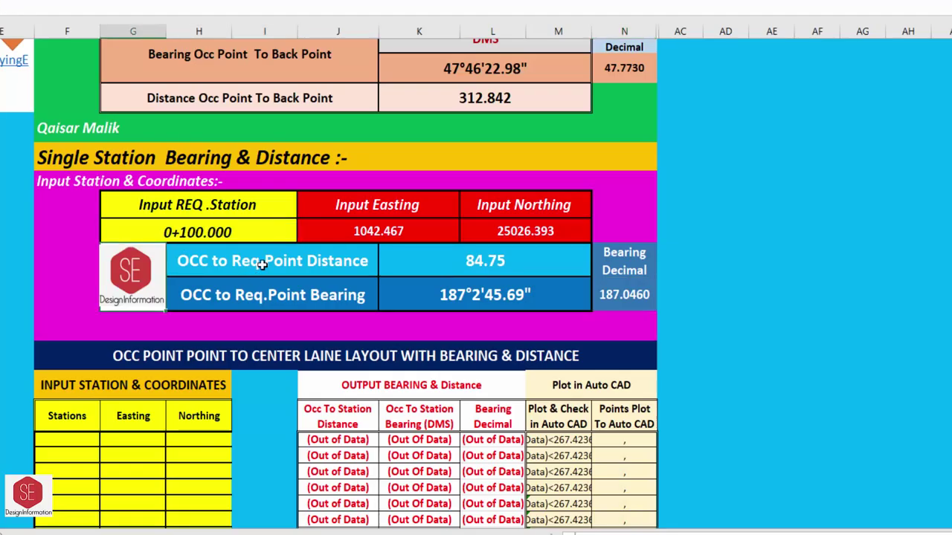
{"action": "left_click", "coordinate": [382, 235]}
{"action": "type", "text": "1084.9"}
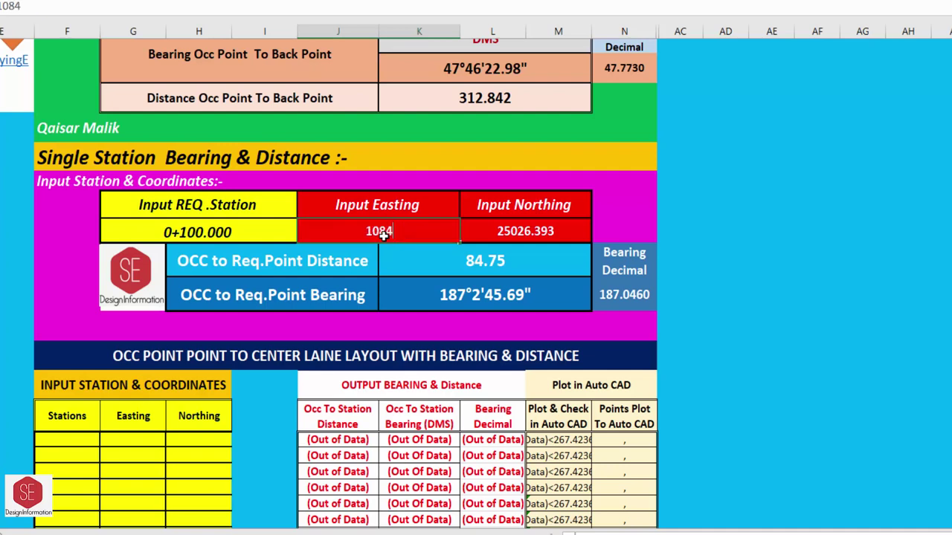
{"action": "type", "text": "33"}
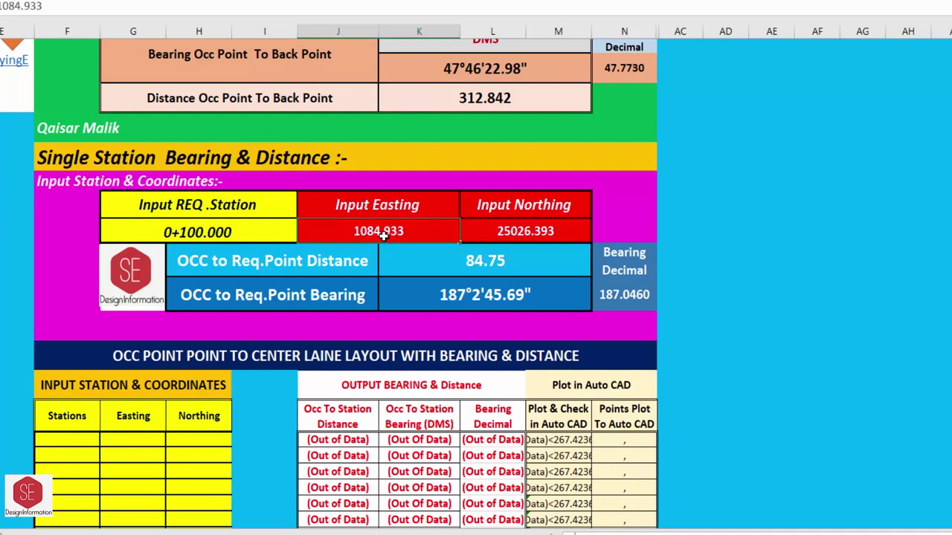
{"action": "key", "text": "Tab"}
{"action": "type", "text": "2505"}
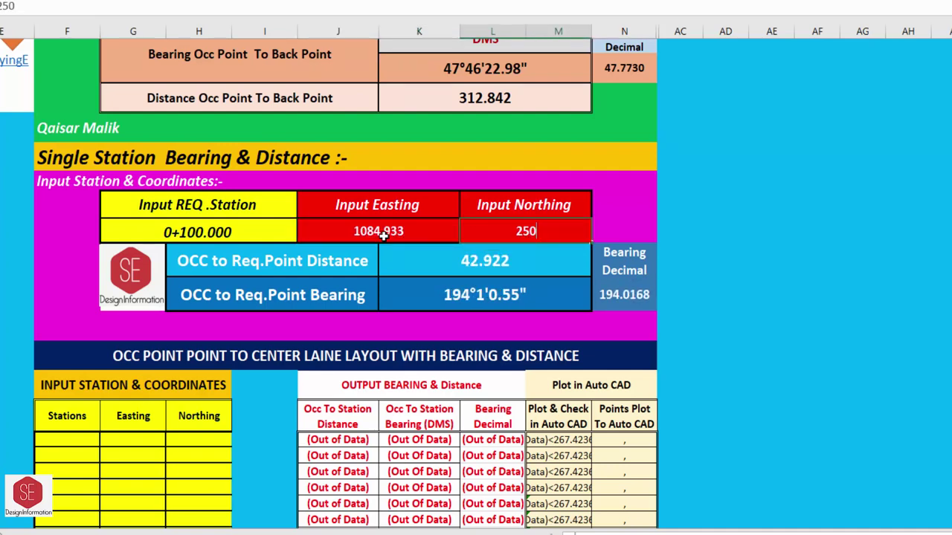
{"action": "type", "text": "2.78"}
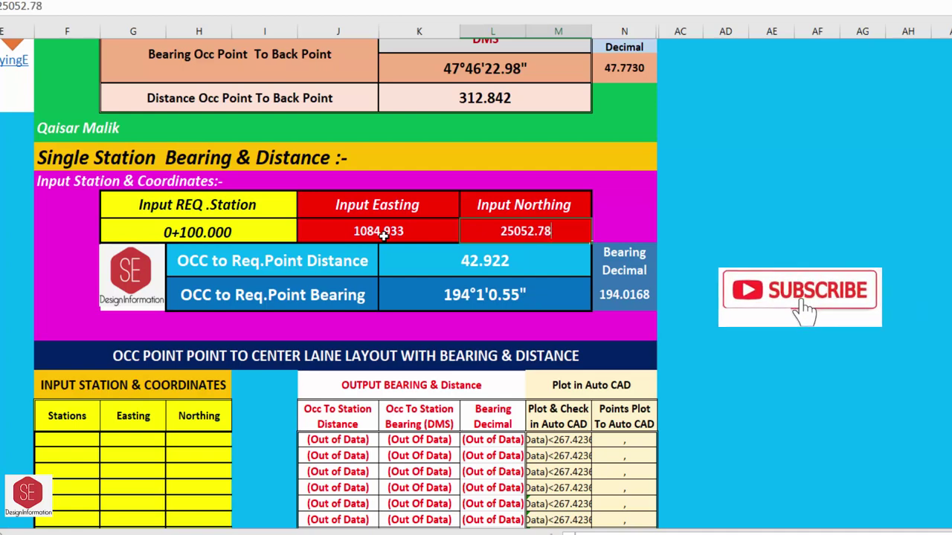
{"action": "type", "text": "6"}
{"action": "key", "text": "Return"}
{"action": "left_click", "coordinate": [636, 305]}
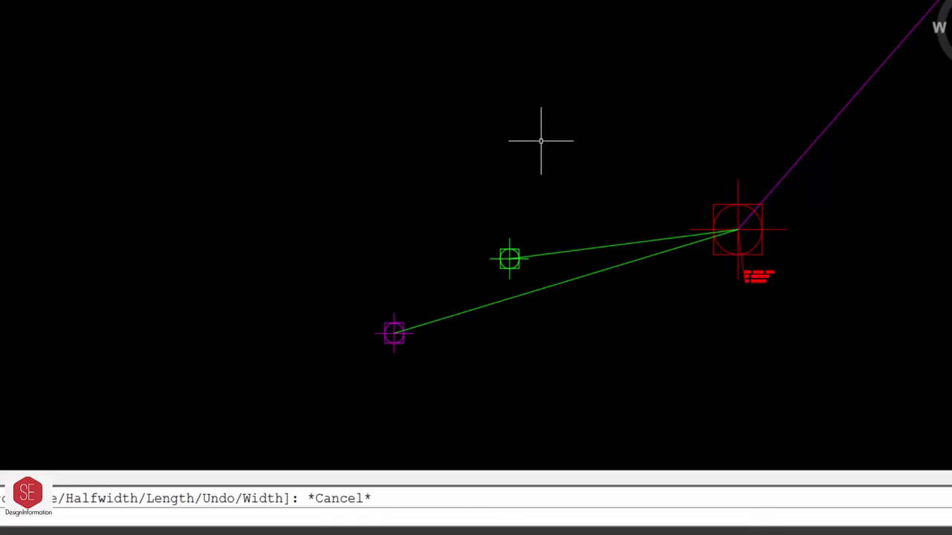
Step: Place a point at 1084.933,25052.786
{"action": "type", "text": "po"}
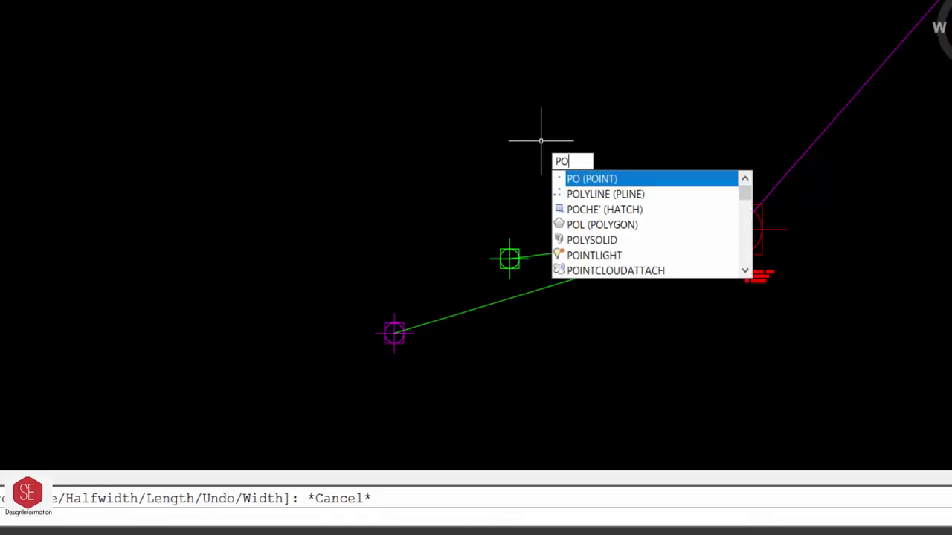
{"action": "key", "text": "Return"}
{"action": "type", "text": "1084"}
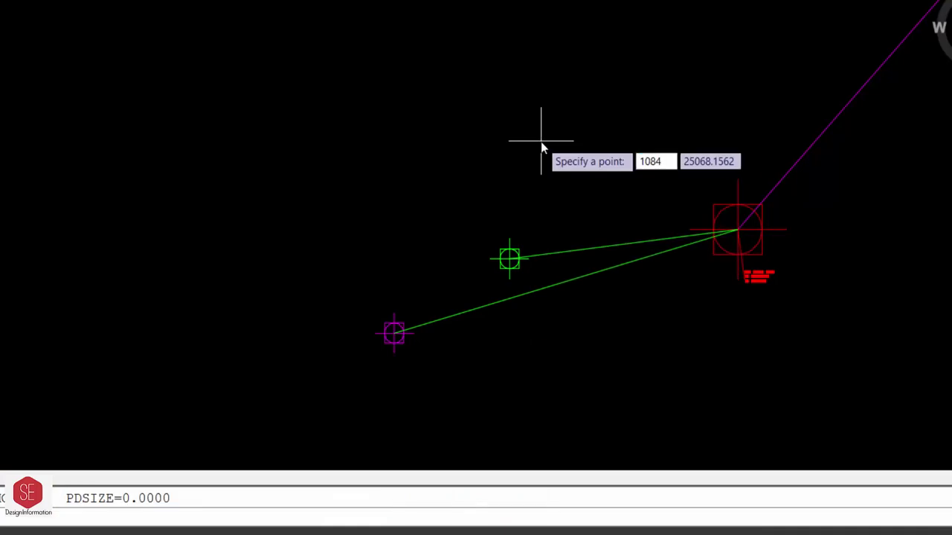
{"action": "type", "text": ".933"}
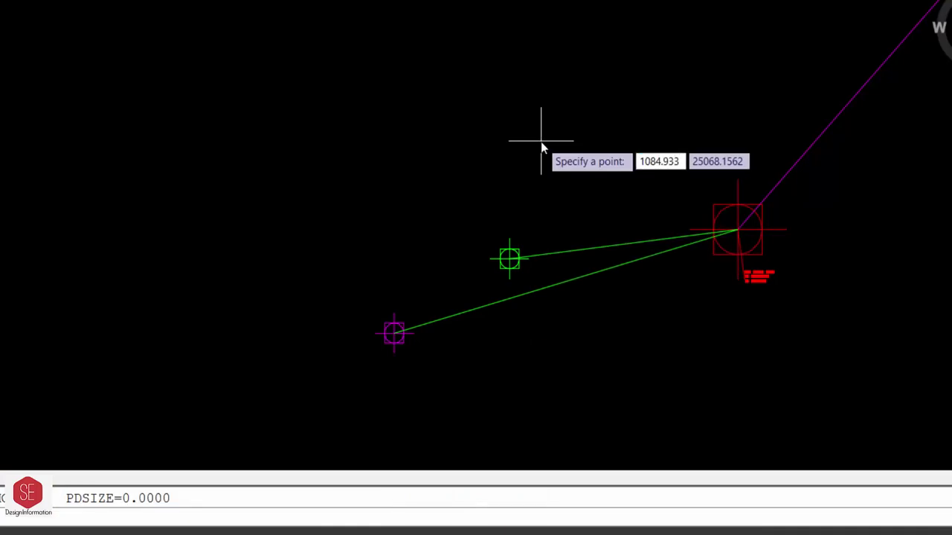
{"action": "key", "text": "Tab"}
{"action": "type", "text": "25"}
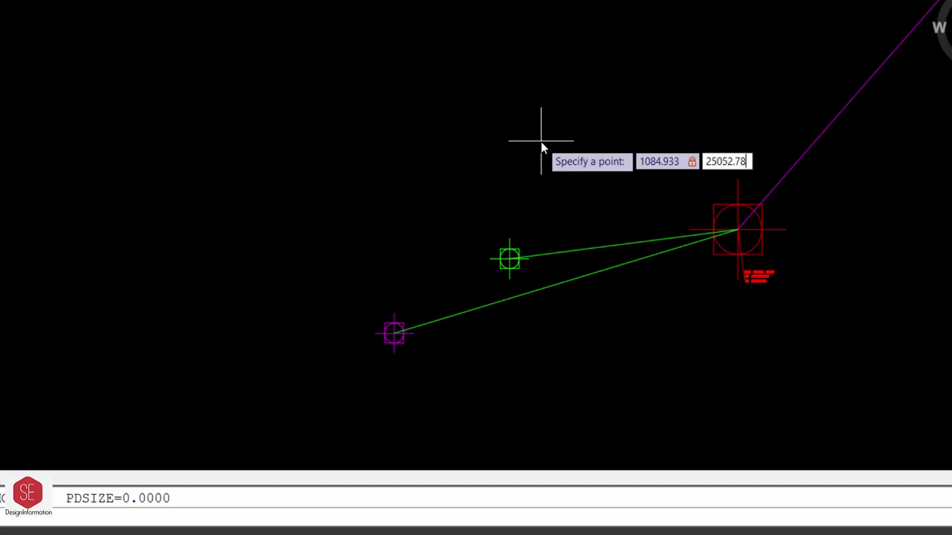
{"action": "type", "text": "6"}
{"action": "key", "text": "Return"}
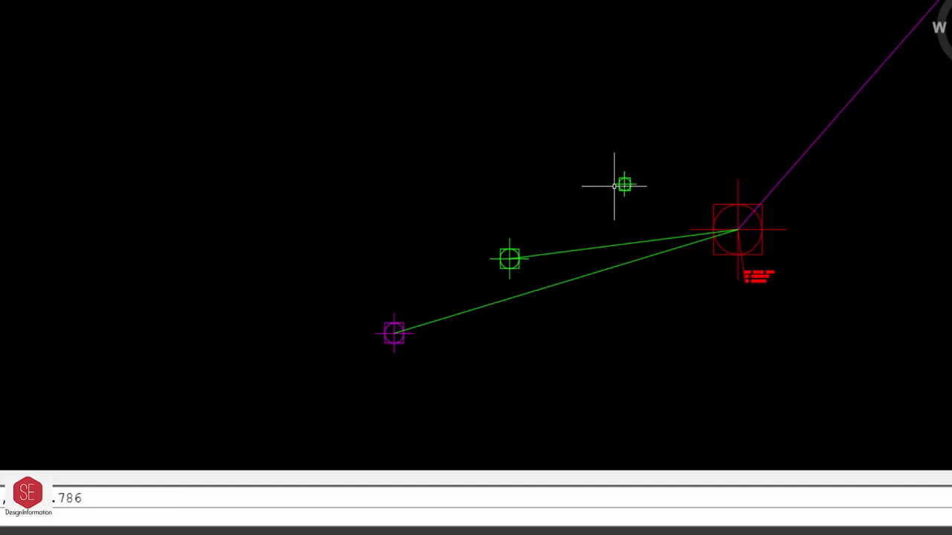
Step: Draw a line from the occupied point 44.611 long at 158.9864° to that point
{"action": "type", "text": "ray"}
{"action": "key", "text": "Return"}
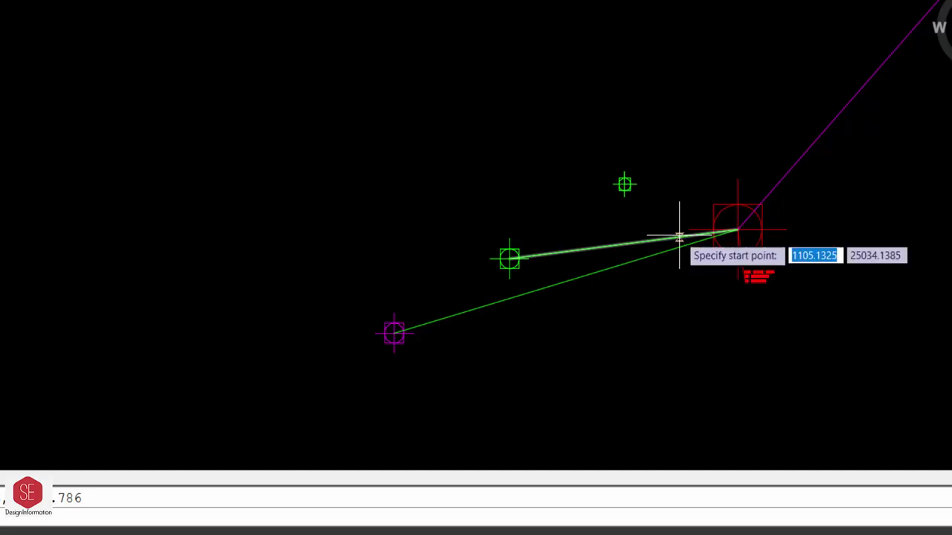
{"action": "left_click", "coordinate": [736, 229]}
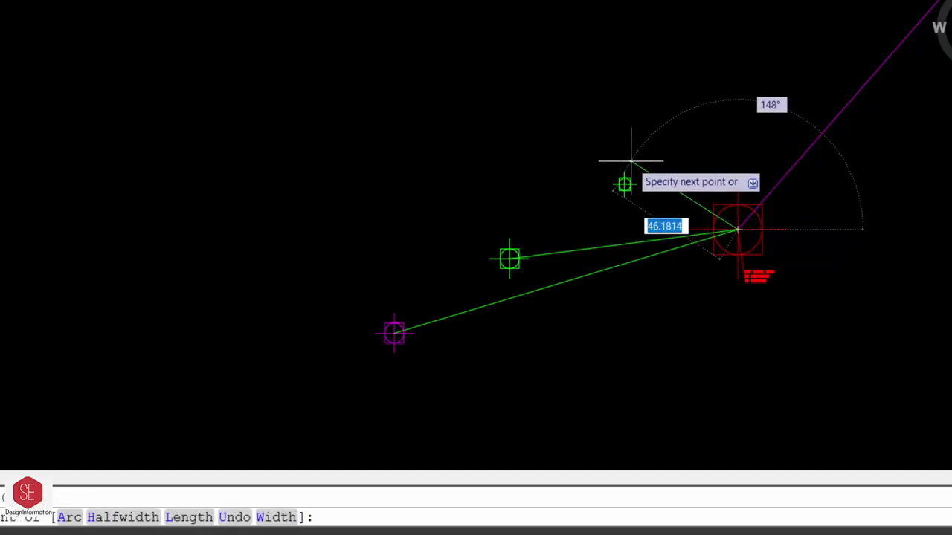
{"action": "type", "text": "@44.6"}
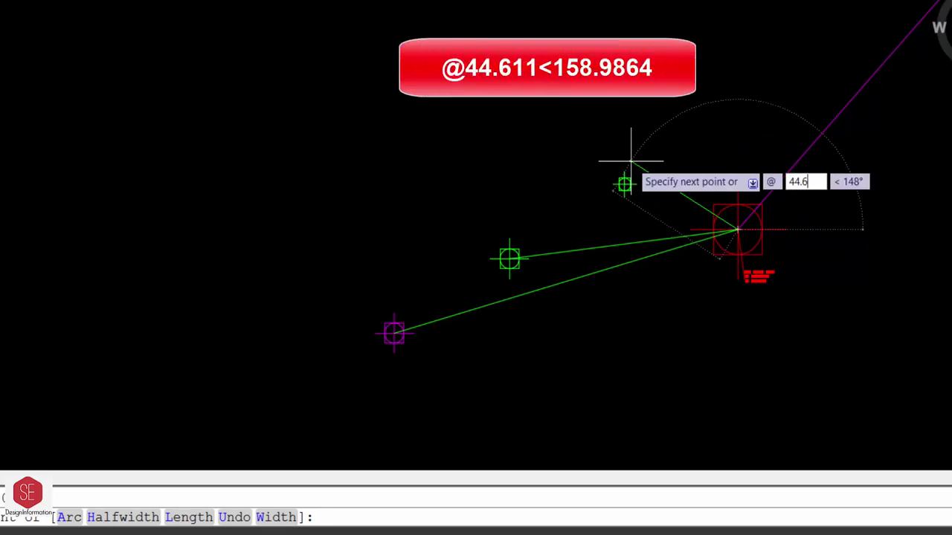
{"action": "key", "text": "Tab"}
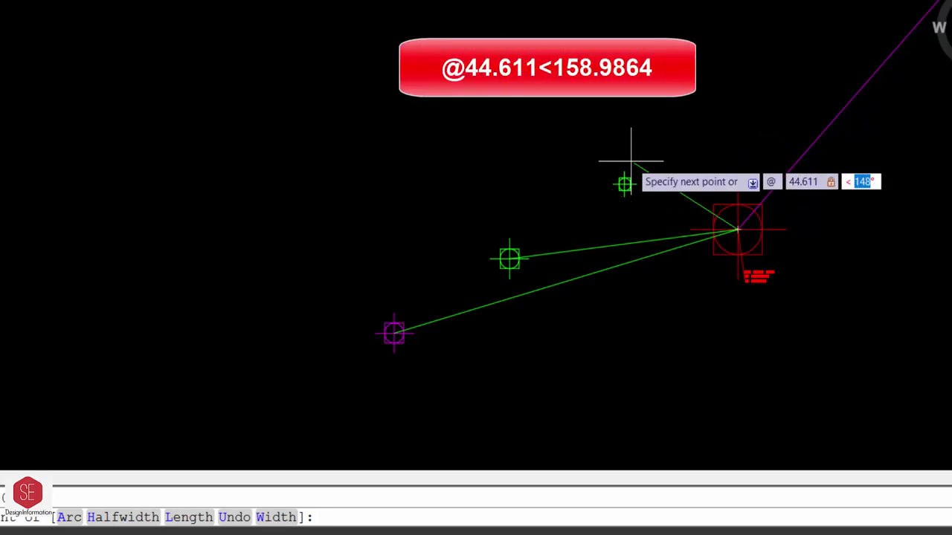
{"action": "type", "text": "158.986"}
{"action": "key", "text": "Return"}
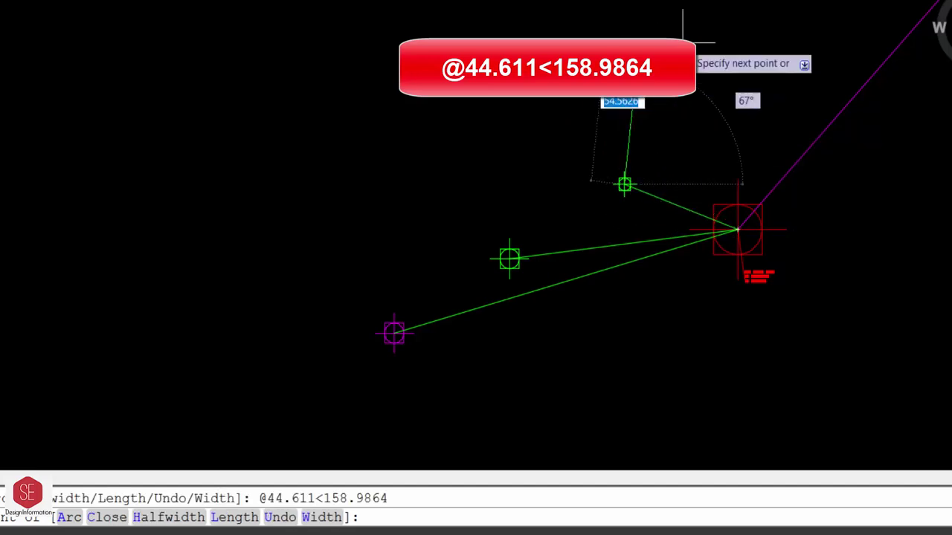
{"action": "key", "text": "Escape"}
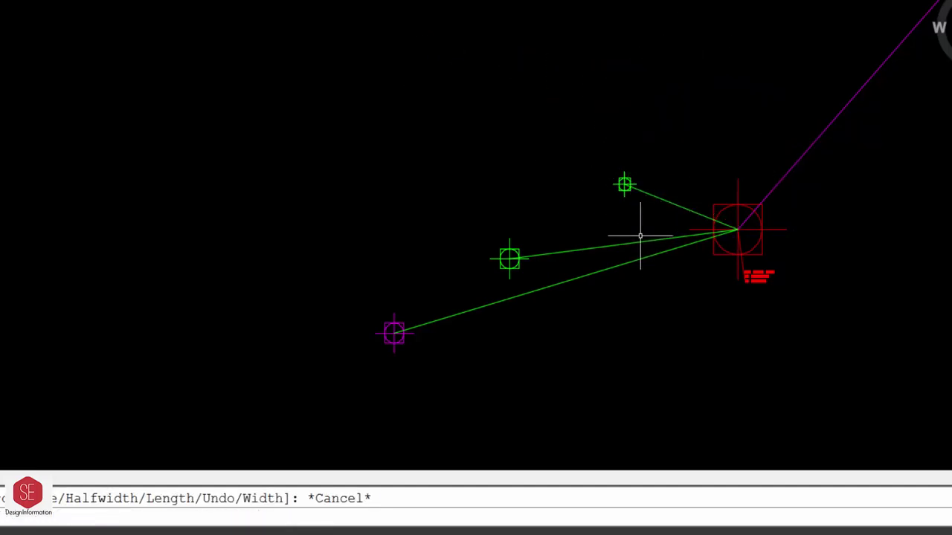
{"action": "scroll", "coordinate": [500, 398], "scroll_direction": "down", "scroll_amount": 2}
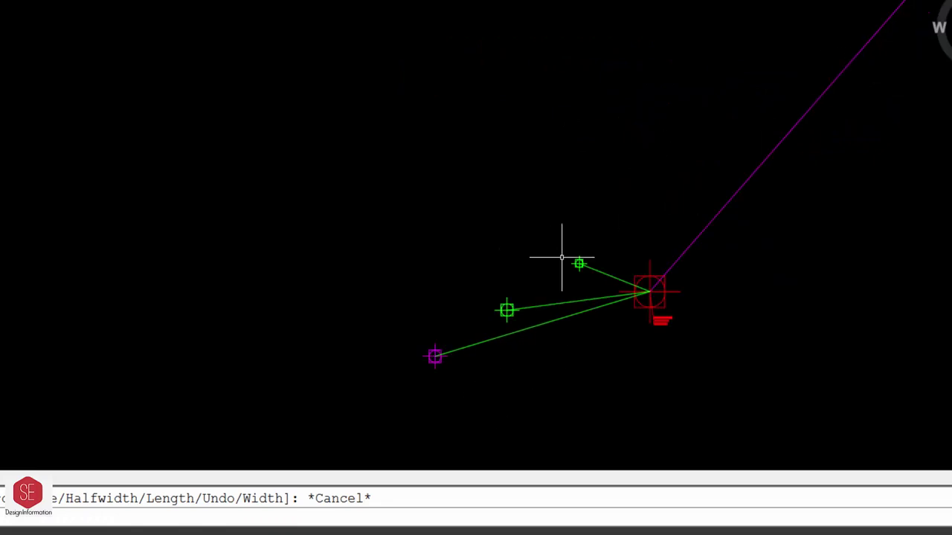
{"action": "scroll", "coordinate": [427, 368], "scroll_direction": "down", "scroll_amount": 4}
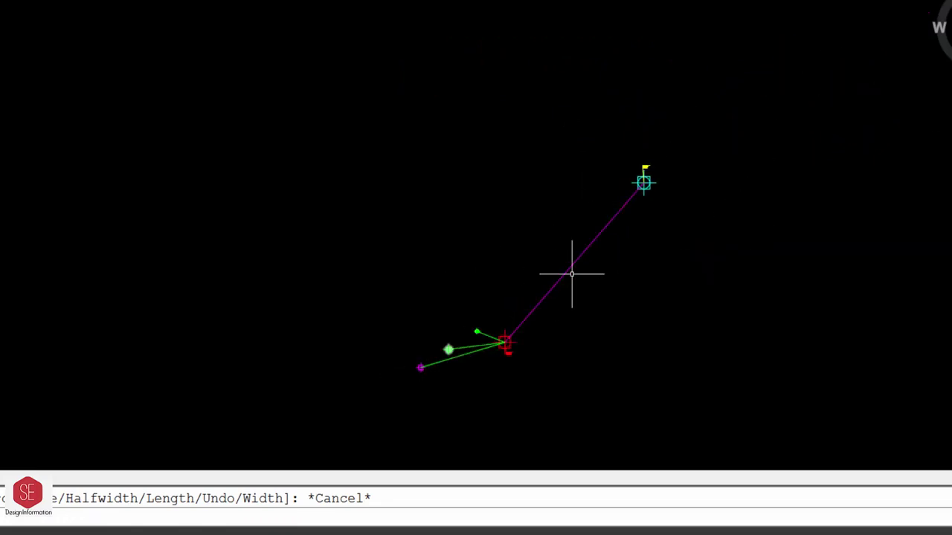
{"action": "scroll", "coordinate": [496, 357], "scroll_direction": "up", "scroll_amount": 5}
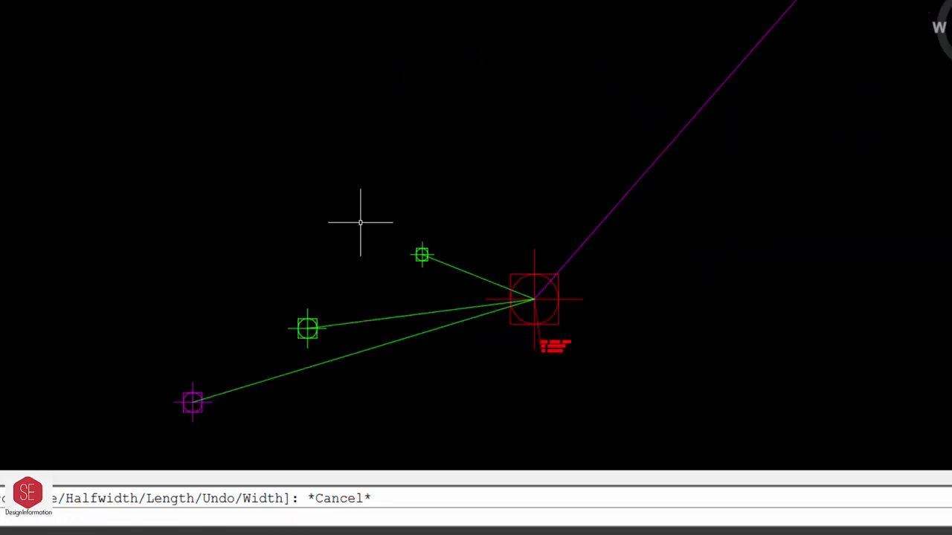
{"action": "scroll", "coordinate": [438, 173], "scroll_direction": "down", "scroll_amount": 3}
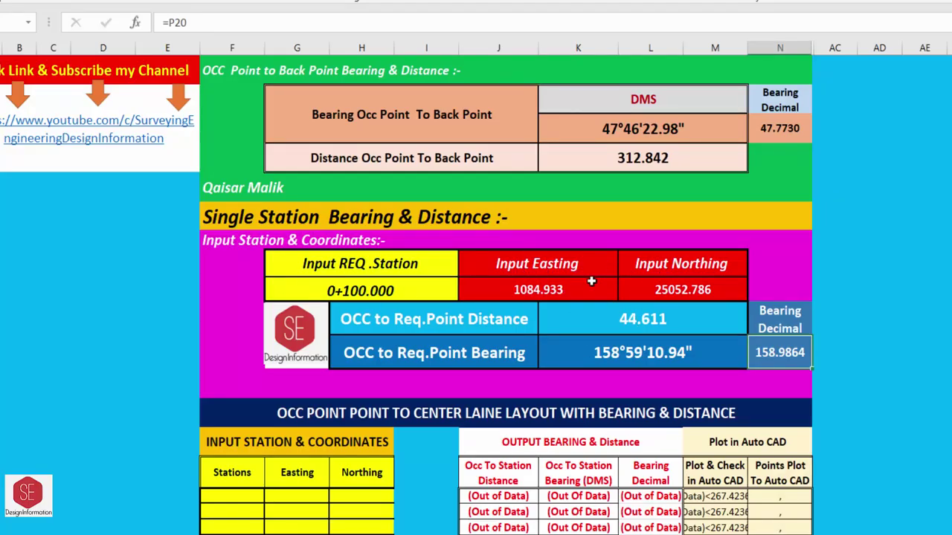
Step: Enter trial stations 0+000.000 at 1000,25000 and 0+050.000 at 1050,25050
{"action": "scroll", "coordinate": [591, 281], "scroll_direction": "down", "scroll_amount": 7}
{"action": "scroll", "coordinate": [587, 275], "scroll_direction": "up", "scroll_amount": 2}
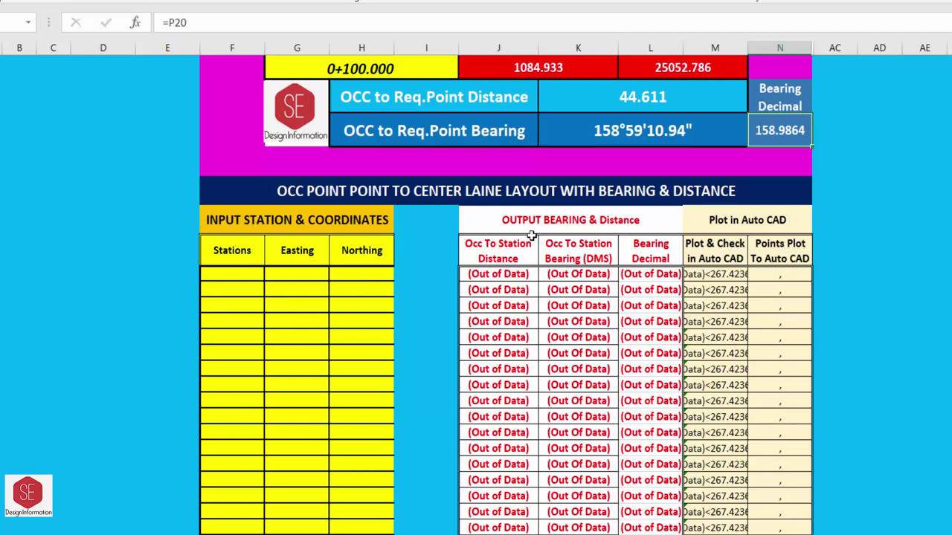
{"action": "left_click", "coordinate": [233, 275]}
{"action": "key", "text": "shift+Right"}
{"action": "key", "text": "shift+Right"}
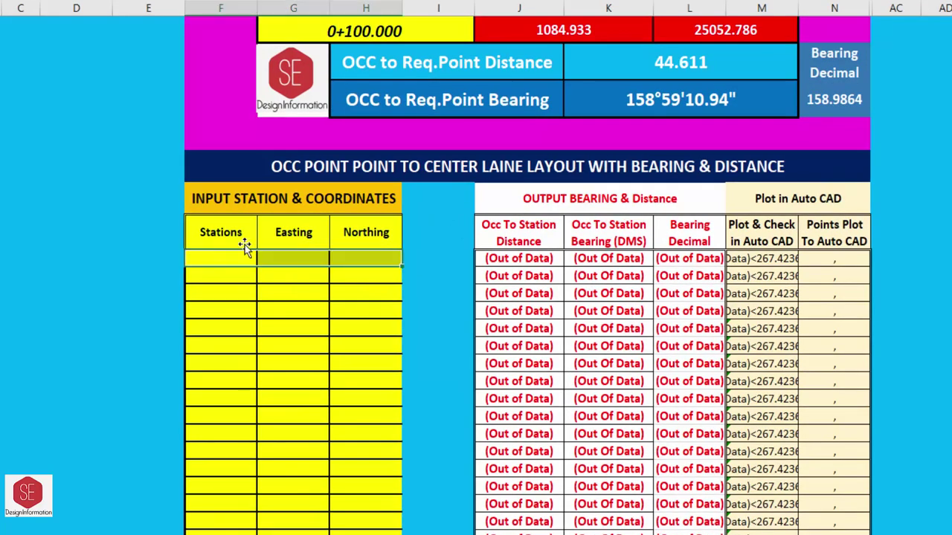
{"action": "left_click", "coordinate": [230, 258]}
{"action": "type", "text": "0"}
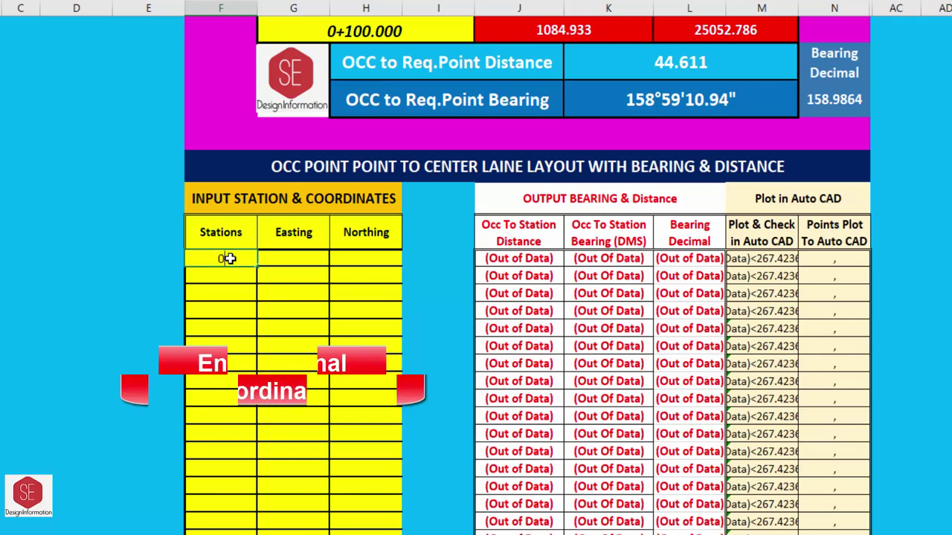
{"action": "key", "text": "Tab"}
{"action": "type", "text": "1000"}
{"action": "key", "text": "Tab"}
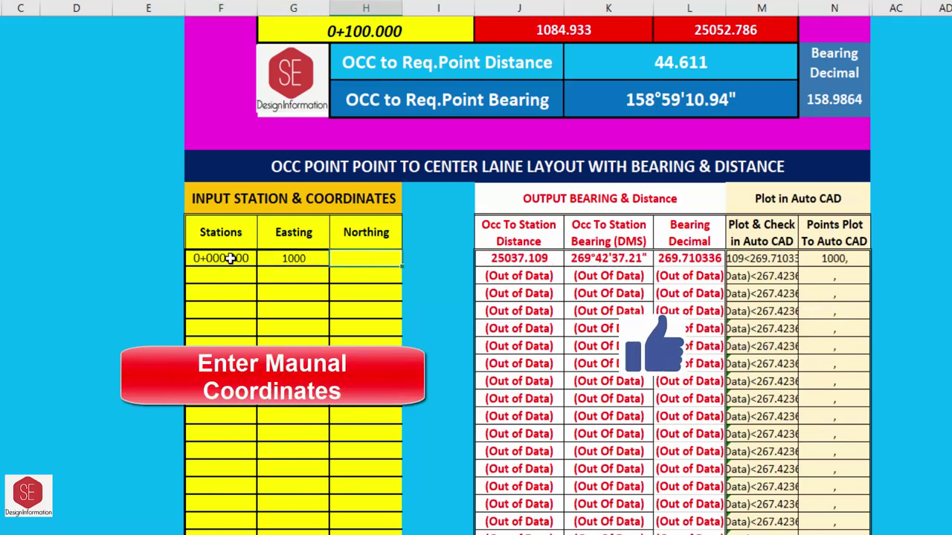
{"action": "type", "text": "25000"}
{"action": "key", "text": "Return"}
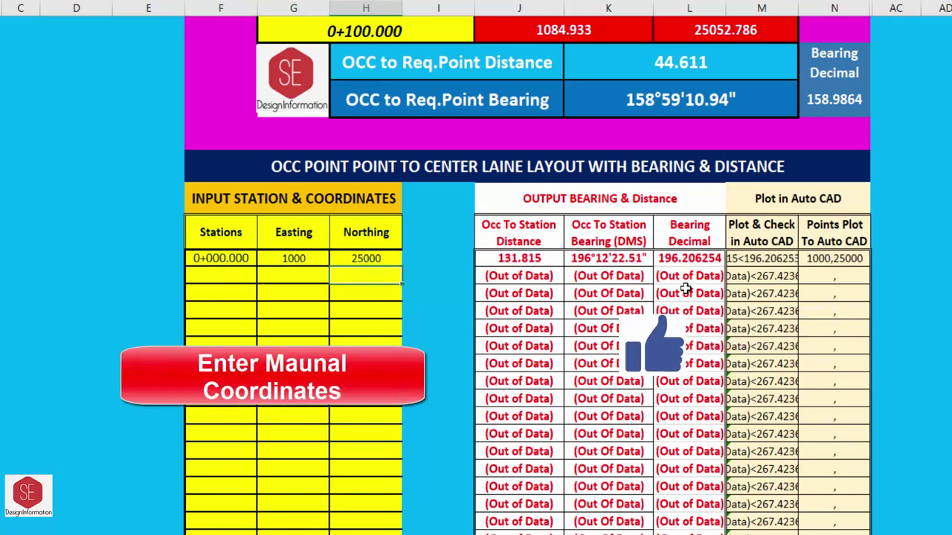
{"action": "left_click", "coordinate": [216, 274]}
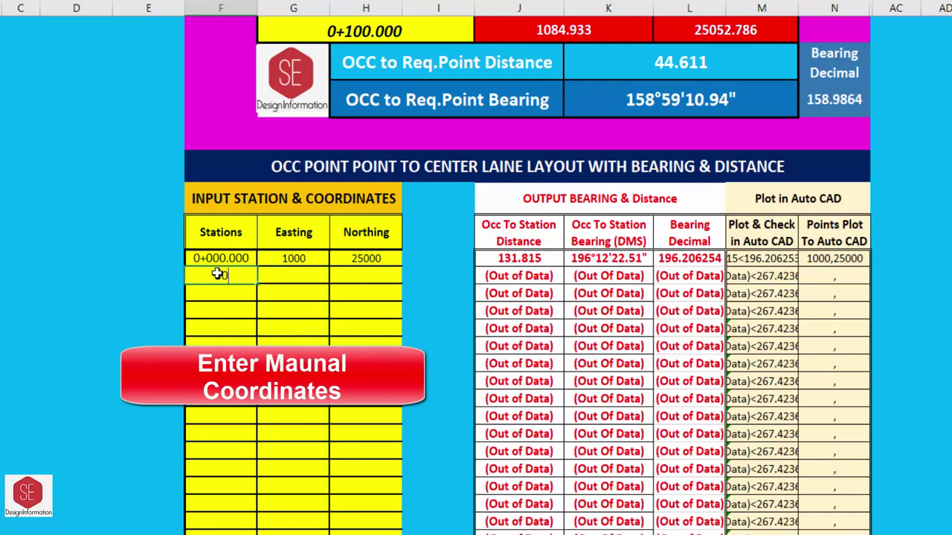
{"action": "key", "text": "Return"}
{"action": "left_click", "coordinate": [287, 273]}
{"action": "type", "text": "1050"}
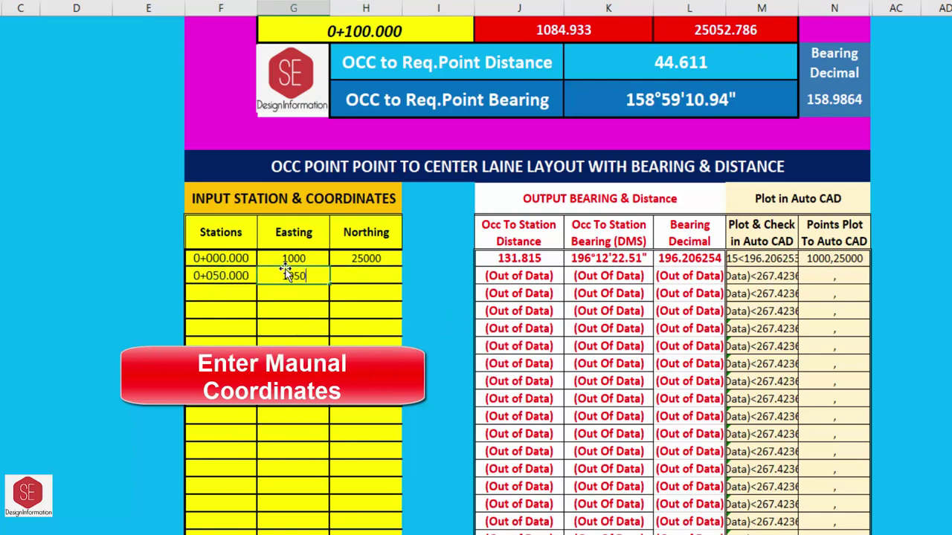
{"action": "key", "text": "Tab"}
{"action": "type", "text": "25050"}
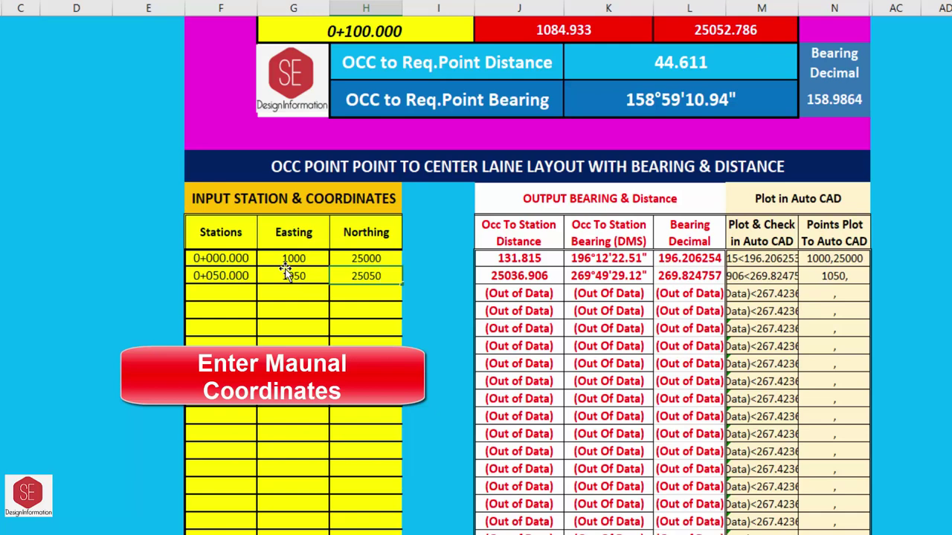
{"action": "key", "text": "Down"}
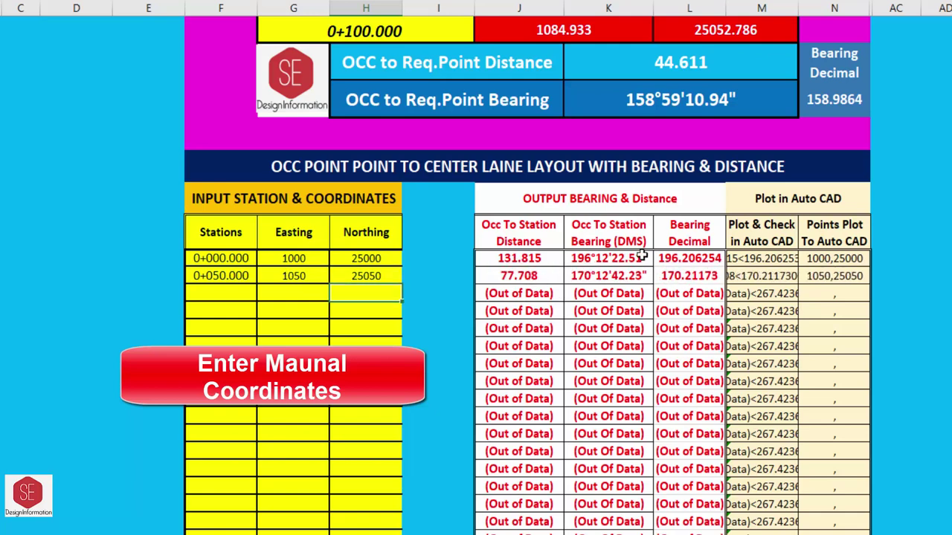
Step: Delete both trial station rows so the outputs read (Out of Data)
{"action": "left_click_drag", "start_coordinate": [216, 258], "coordinate": [373, 278]}
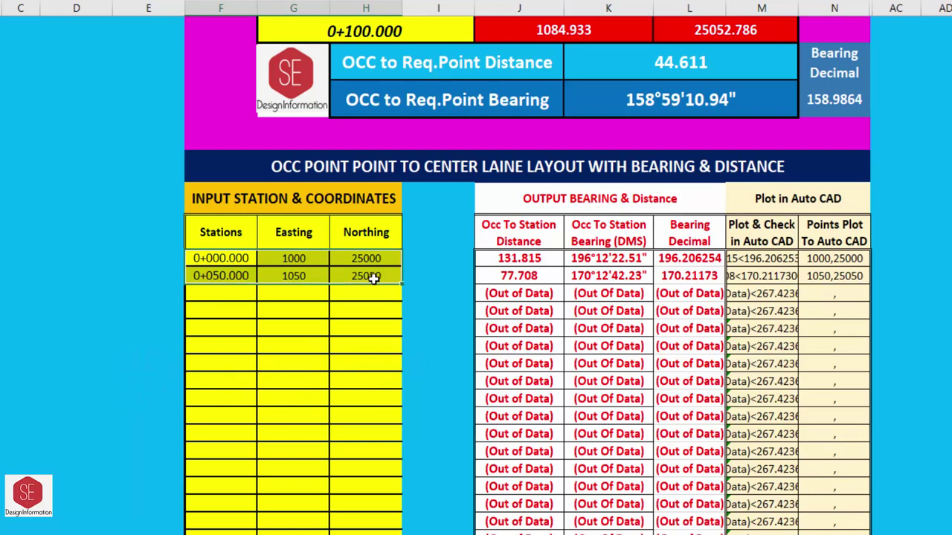
{"action": "key", "text": "Delete"}
{"action": "left_click", "coordinate": [215, 258]}
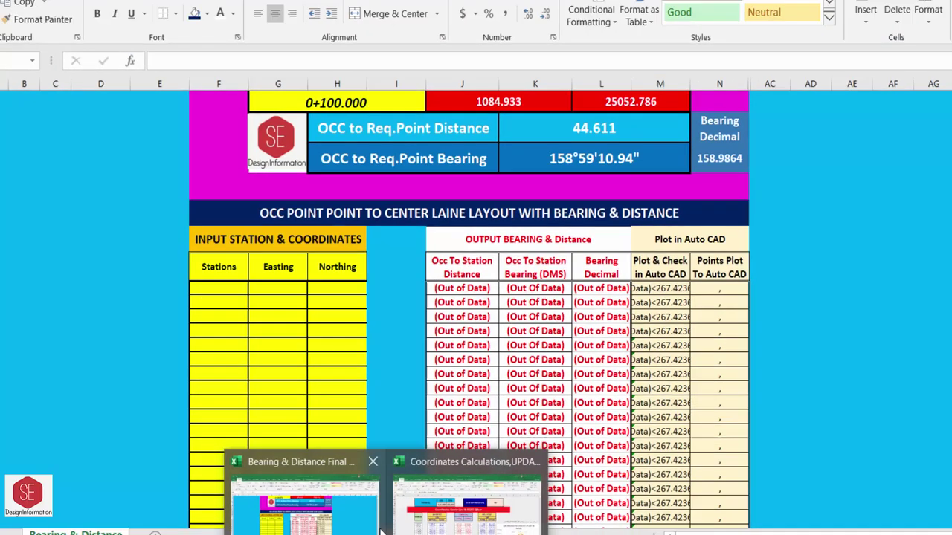
Step: Copy Center Line Easting/Northing I34:J77 from Coordinates Calculations, then return to Bearing & Distance Final
{"action": "left_click", "coordinate": [454, 499]}
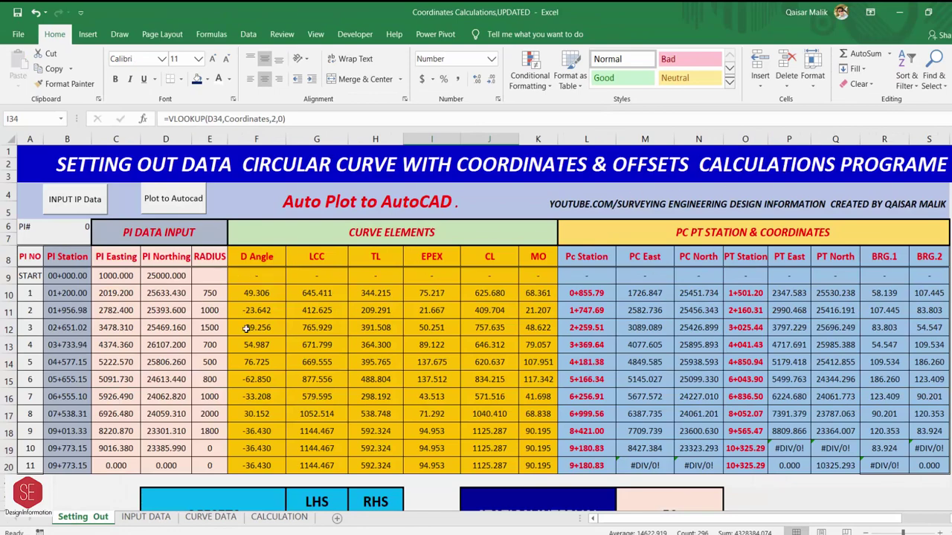
{"action": "scroll", "coordinate": [494, 295], "scroll_direction": "down", "scroll_amount": 5}
{"action": "scroll", "coordinate": [553, 251], "scroll_direction": "down", "scroll_amount": 1}
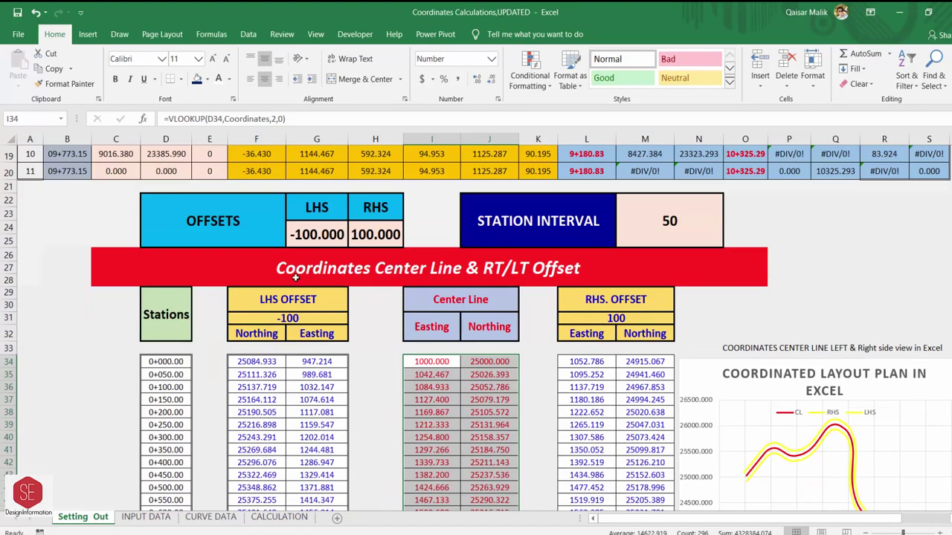
{"action": "scroll", "coordinate": [541, 274], "scroll_direction": "down", "scroll_amount": 1}
{"action": "left_click", "coordinate": [538, 298]}
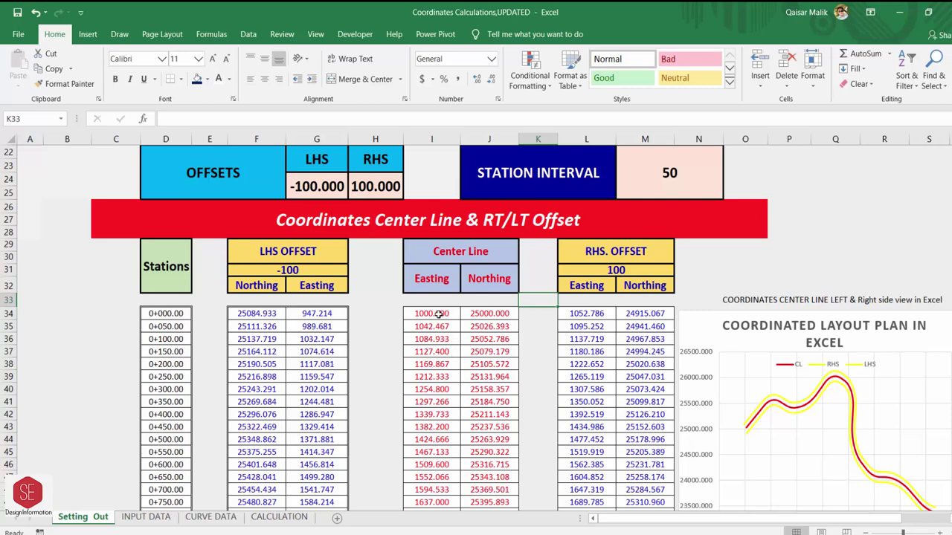
{"action": "left_click_drag", "start_coordinate": [439, 314], "coordinate": [486, 490]}
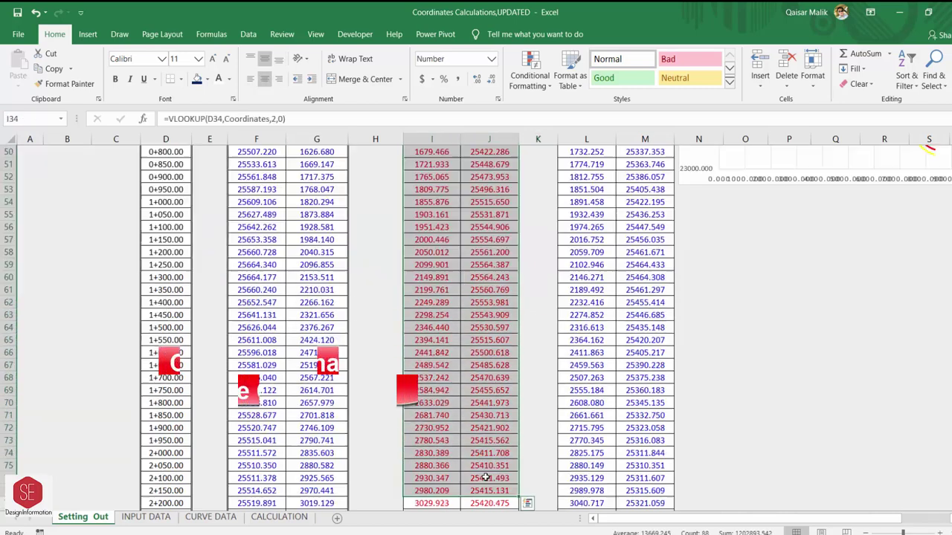
{"action": "right_click", "coordinate": [461, 386]}
{"action": "left_click", "coordinate": [513, 77]}
{"action": "scroll", "coordinate": [411, 336], "scroll_direction": "up", "scroll_amount": 10}
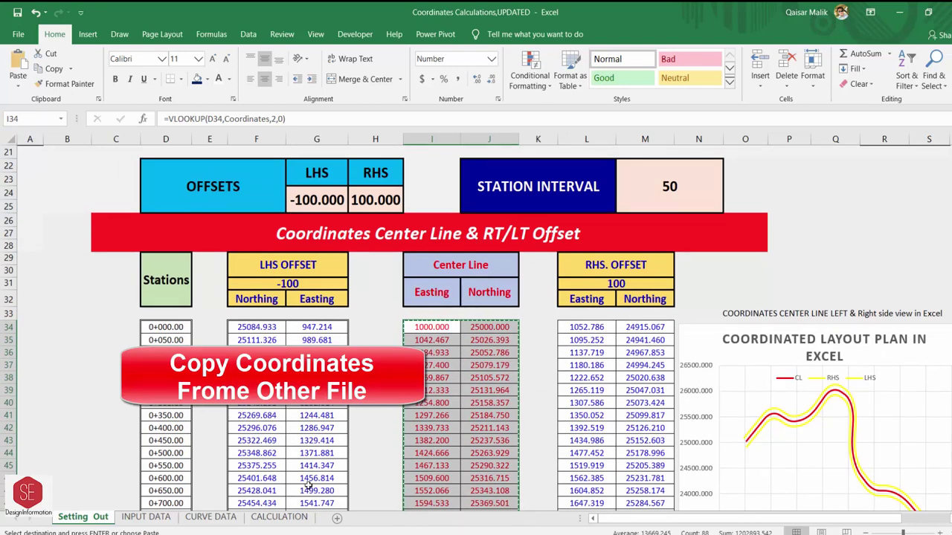
{"action": "left_click", "coordinate": [289, 516]}
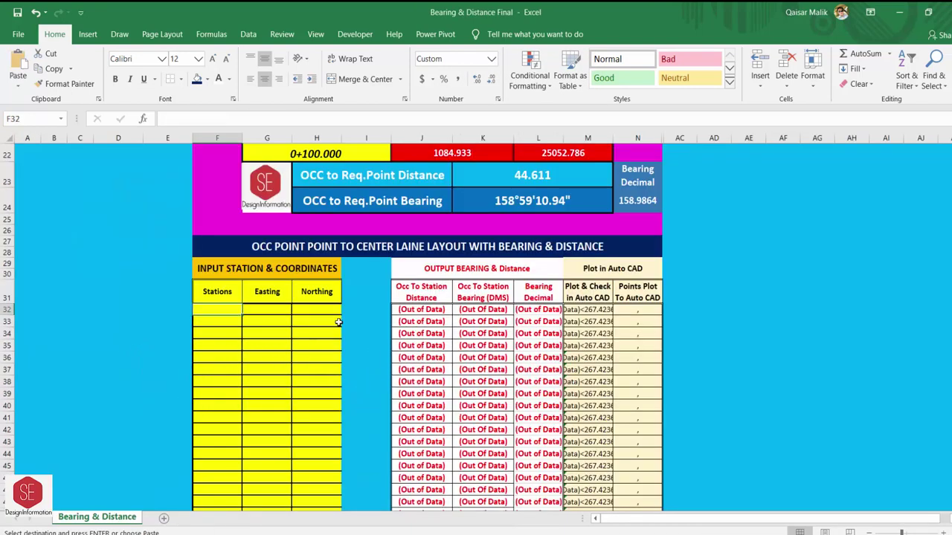
Step: Paste the centre line coordinates into the Easting and Northing columns at G32
{"action": "left_click", "coordinate": [264, 309]}
{"action": "right_click", "coordinate": [264, 310]}
{"action": "left_click", "coordinate": [306, 67]}
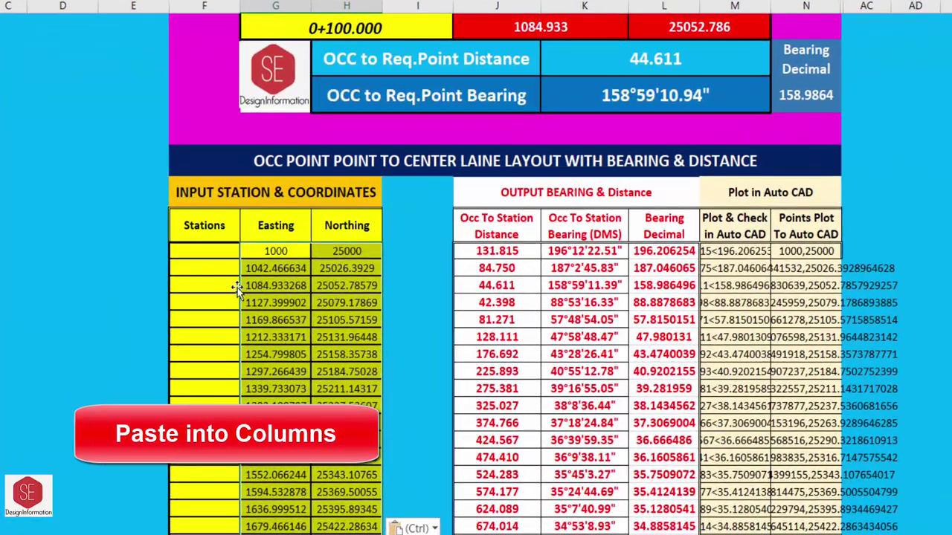
Step: Fill the Stations column in steps of 50 starting from 0+000.000
{"action": "left_click", "coordinate": [204, 251]}
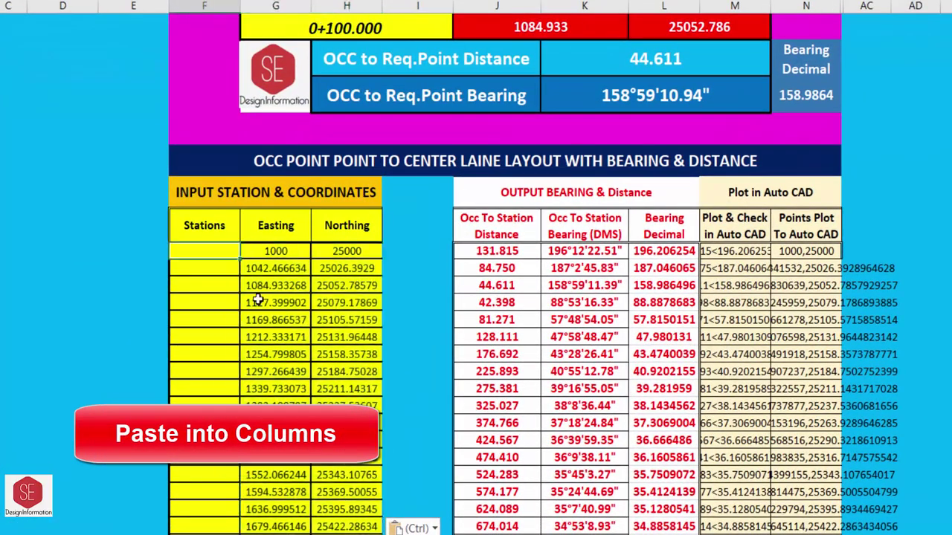
{"action": "type", "text": "0"}
{"action": "key", "text": "Return"}
{"action": "type", "text": "50"}
{"action": "key", "text": "Return"}
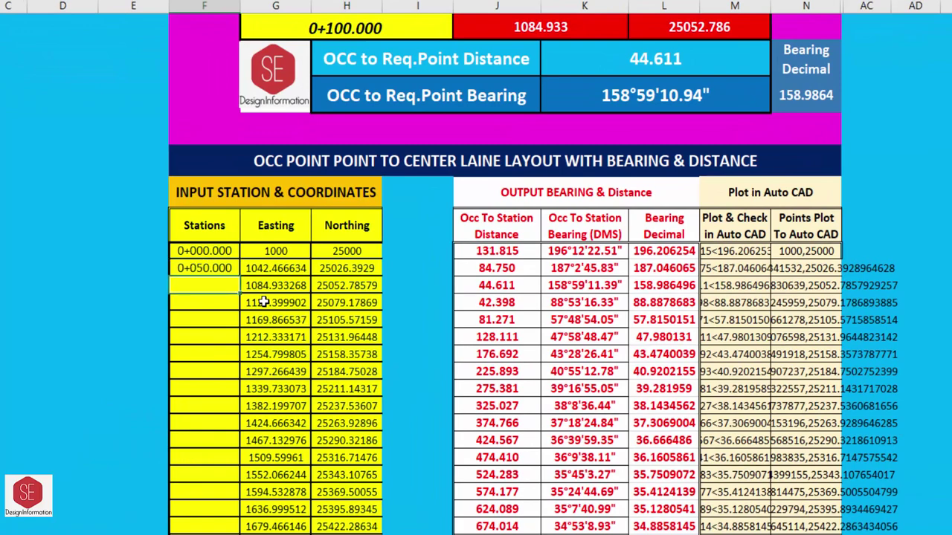
{"action": "type", "text": "10"}
{"action": "key", "text": "Return"}
{"action": "left_click_drag", "start_coordinate": [220, 274], "coordinate": [218, 283]}
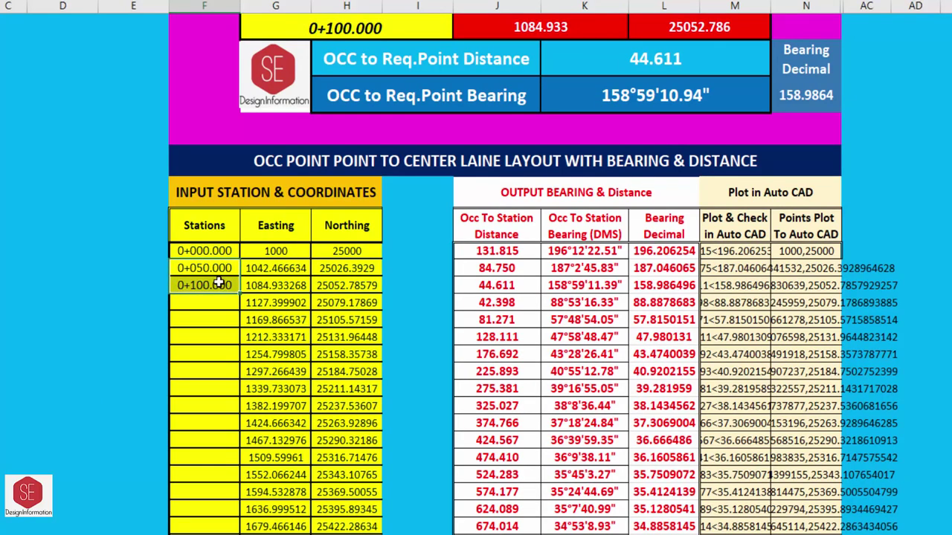
{"action": "double_click", "coordinate": [240, 294]}
{"action": "scroll", "coordinate": [191, 387], "scroll_direction": "down", "scroll_amount": 2}
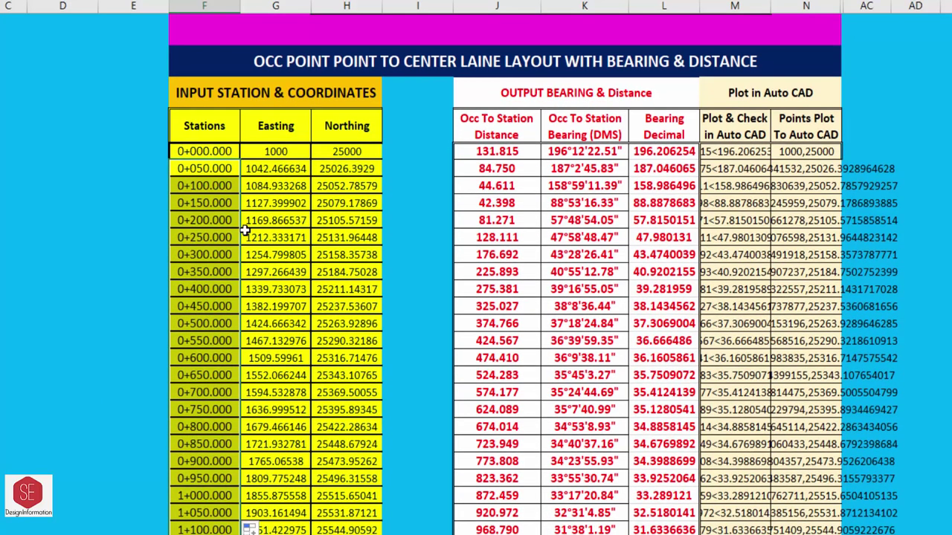
{"action": "left_click", "coordinate": [346, 186]}
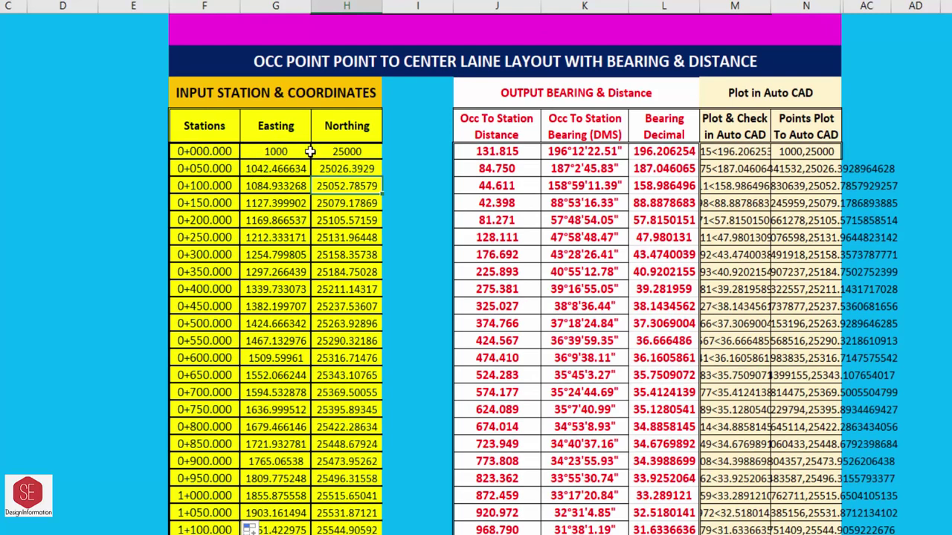
Step: Verify distances 131.815 and 84.750, autofit the Points Plot column, and copy all plot points
{"action": "left_click", "coordinate": [502, 151]}
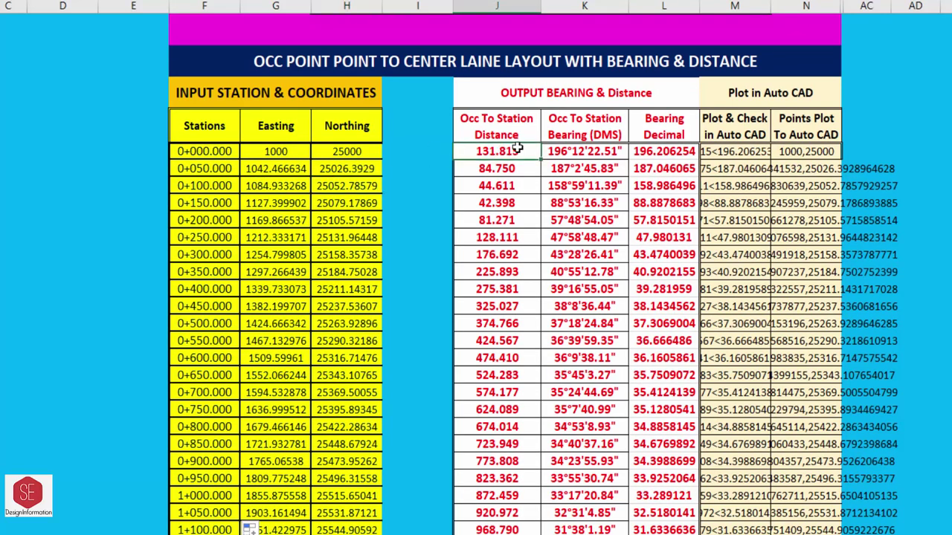
{"action": "left_click", "coordinate": [484, 171]}
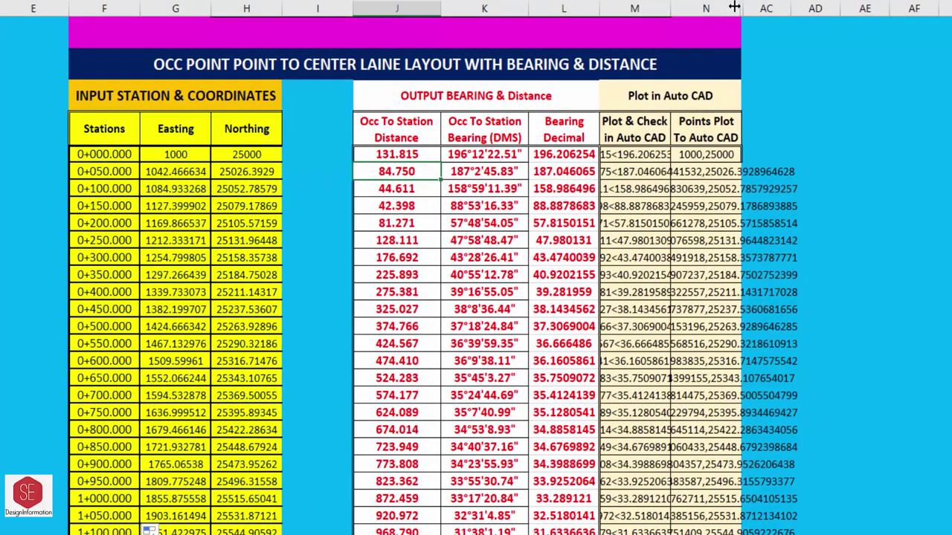
{"action": "double_click", "coordinate": [734, 7]}
{"action": "left_click", "coordinate": [730, 171]}
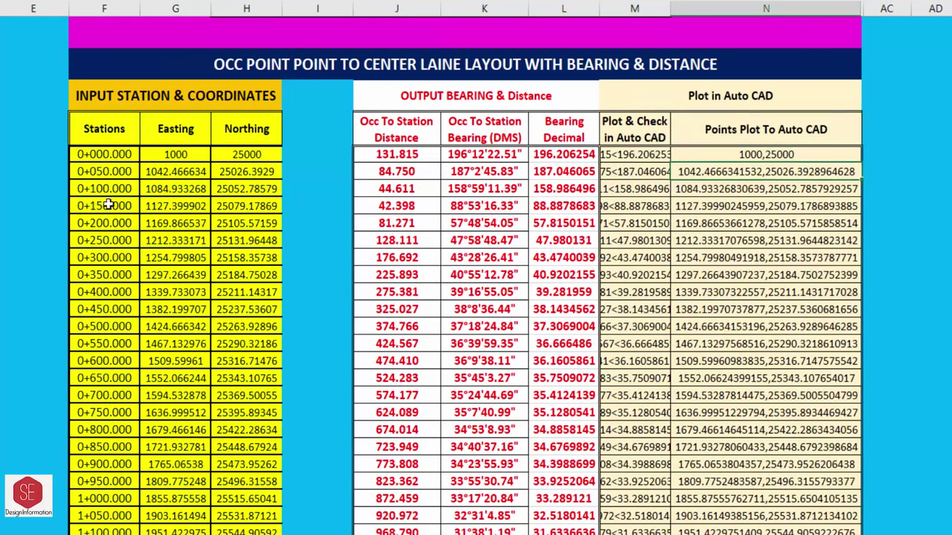
{"action": "key", "text": "ctrl+shift+Down"}
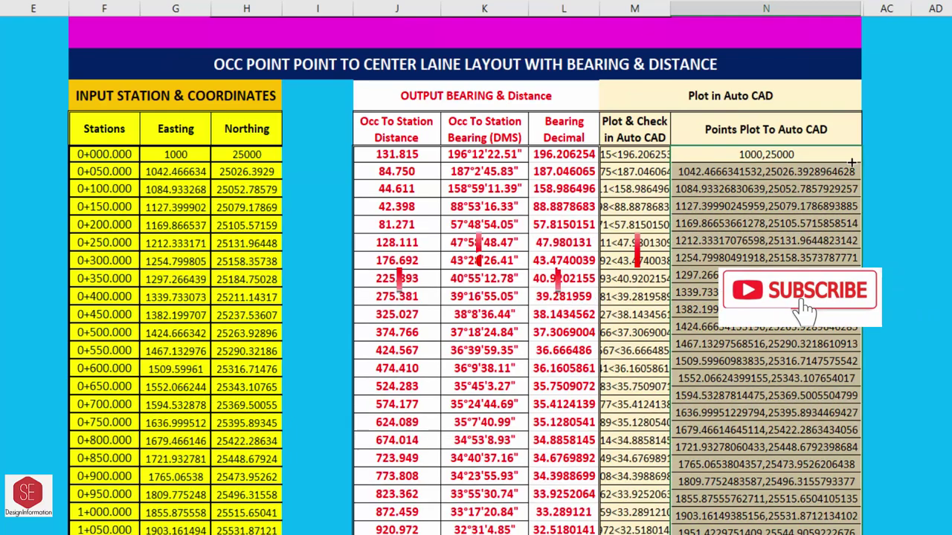
{"action": "right_click", "coordinate": [773, 195]}
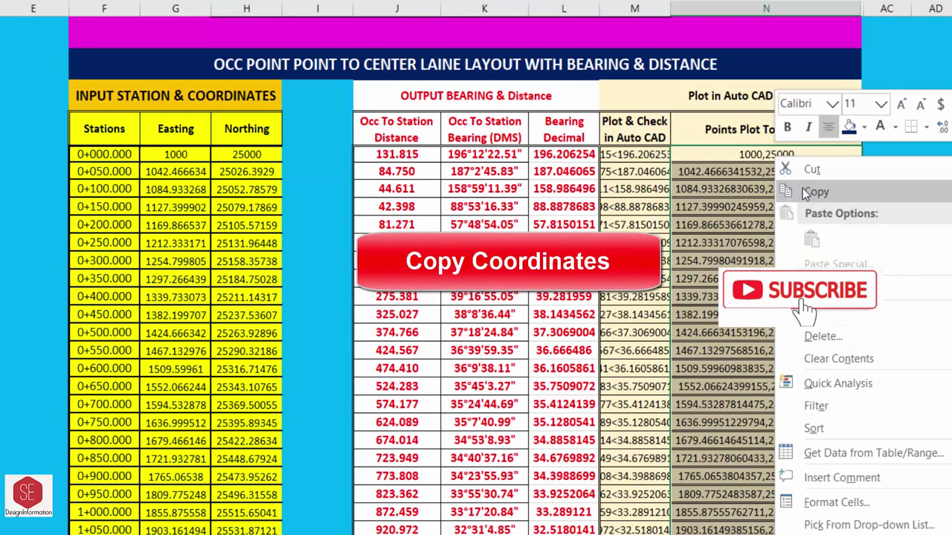
{"action": "left_click", "coordinate": [815, 192]}
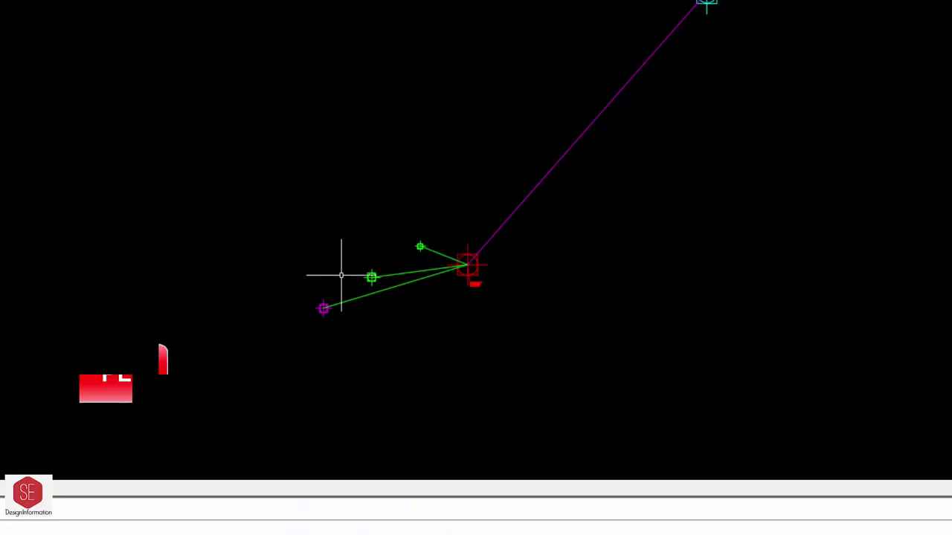
{"action": "type", "text": "P"}
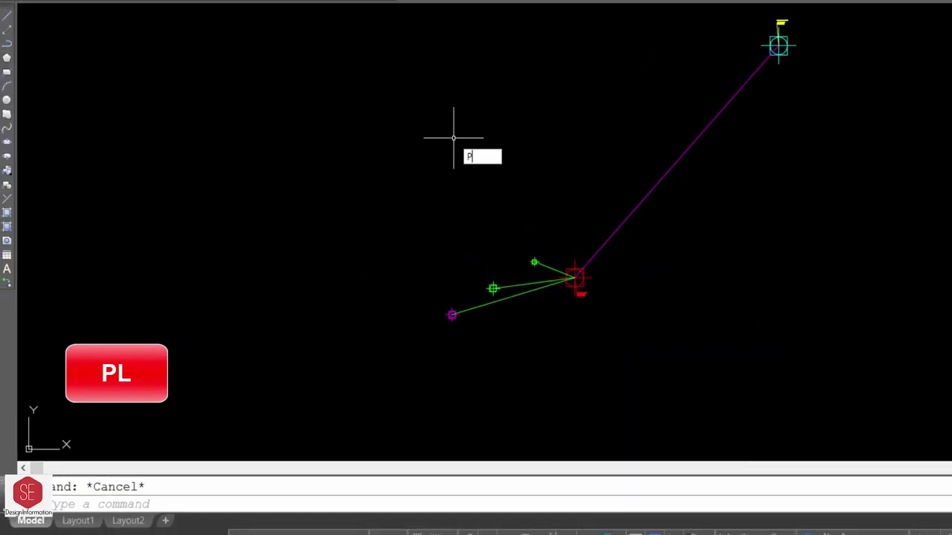
{"action": "type", "text": "L"}
{"action": "right_click", "coordinate": [447, 476]}
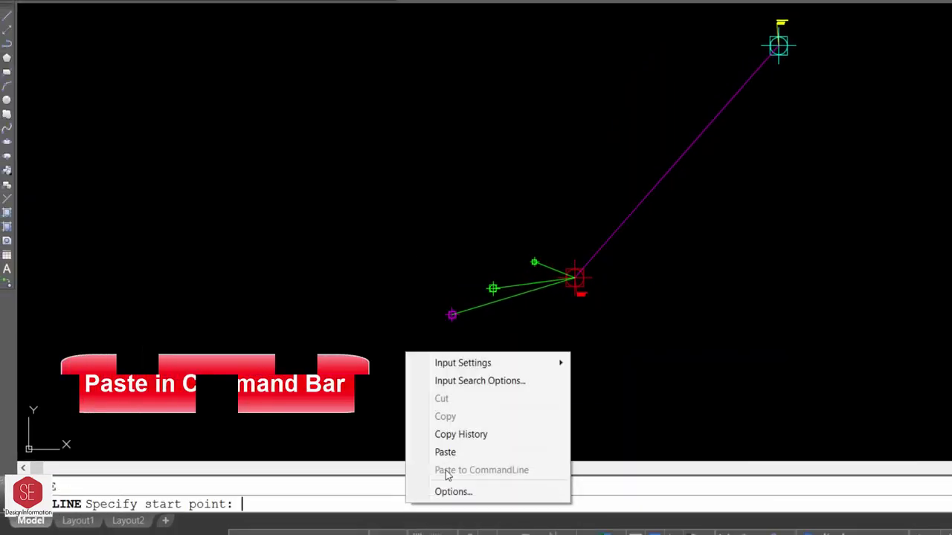
{"action": "left_click", "coordinate": [456, 455]}
{"action": "key", "text": "Escape"}
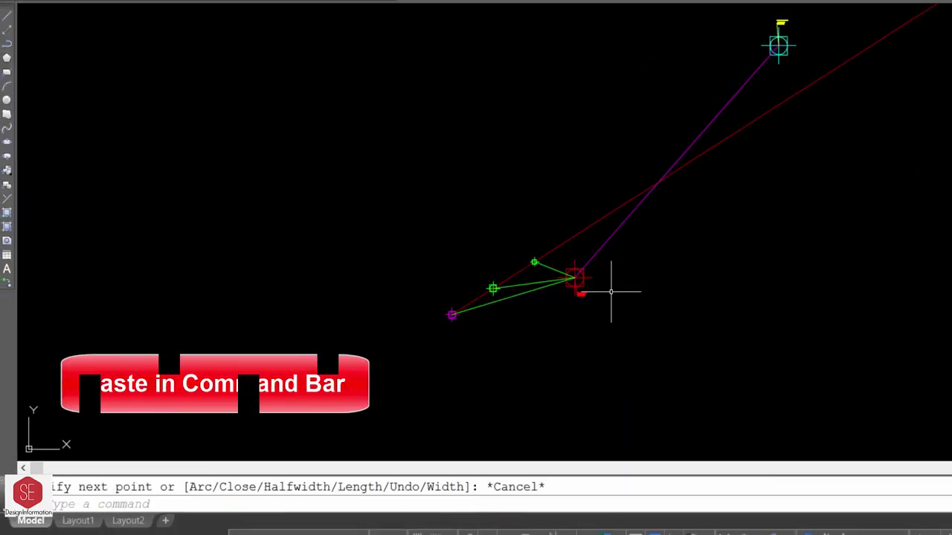
Step: Zoom in and select the centerline to compare it with the new line's endpoint
{"action": "scroll", "coordinate": [611, 291], "scroll_direction": "down", "scroll_amount": 5}
{"action": "left_click", "coordinate": [760, 170]}
{"action": "scroll", "coordinate": [567, 333], "scroll_direction": "up", "scroll_amount": 6}
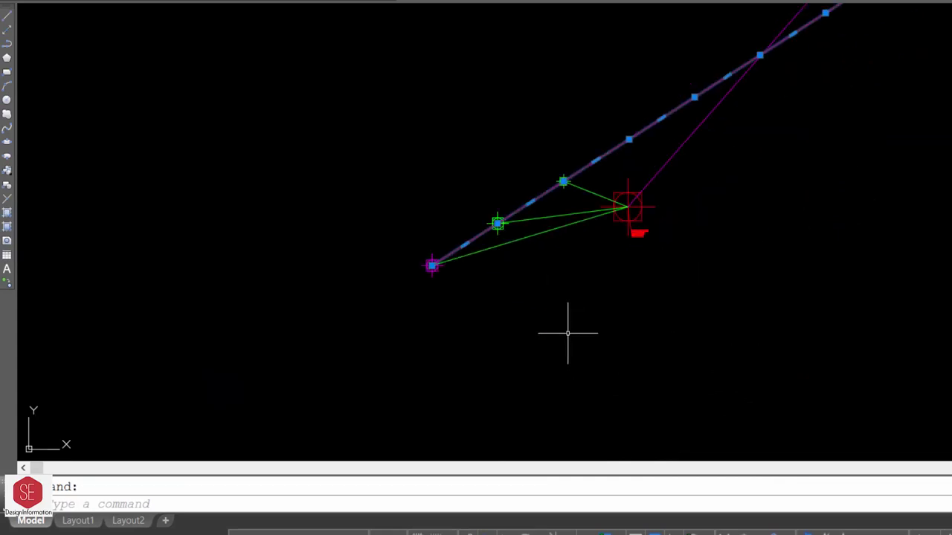
{"action": "scroll", "coordinate": [555, 184], "scroll_direction": "up", "scroll_amount": 6}
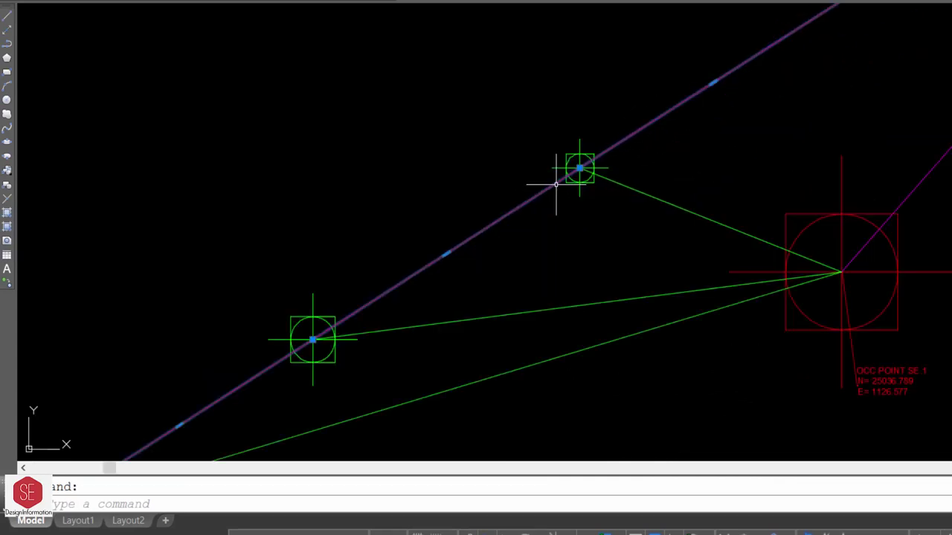
{"action": "scroll", "coordinate": [542, 233], "scroll_direction": "down", "scroll_amount": 2}
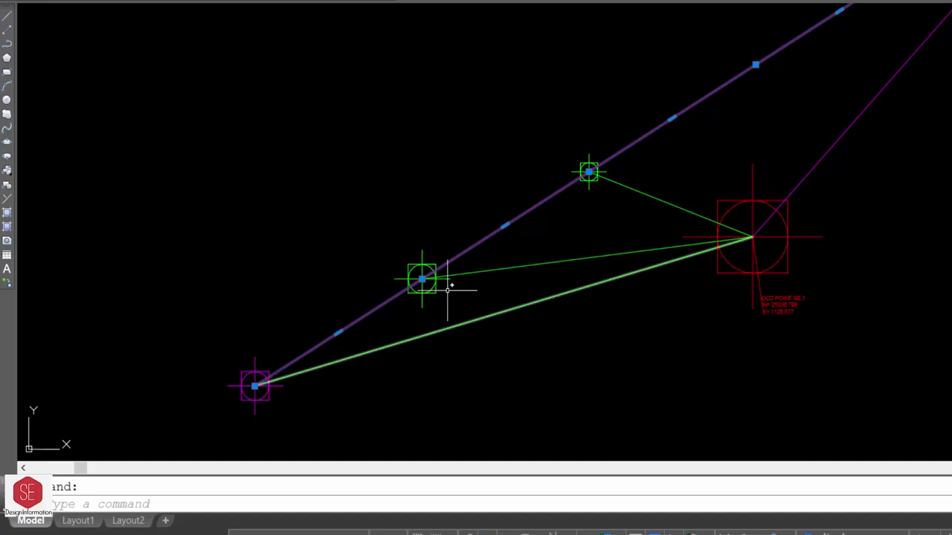
{"action": "scroll", "coordinate": [786, 107], "scroll_direction": "up", "scroll_amount": 2}
{"action": "key", "text": "Escape"}
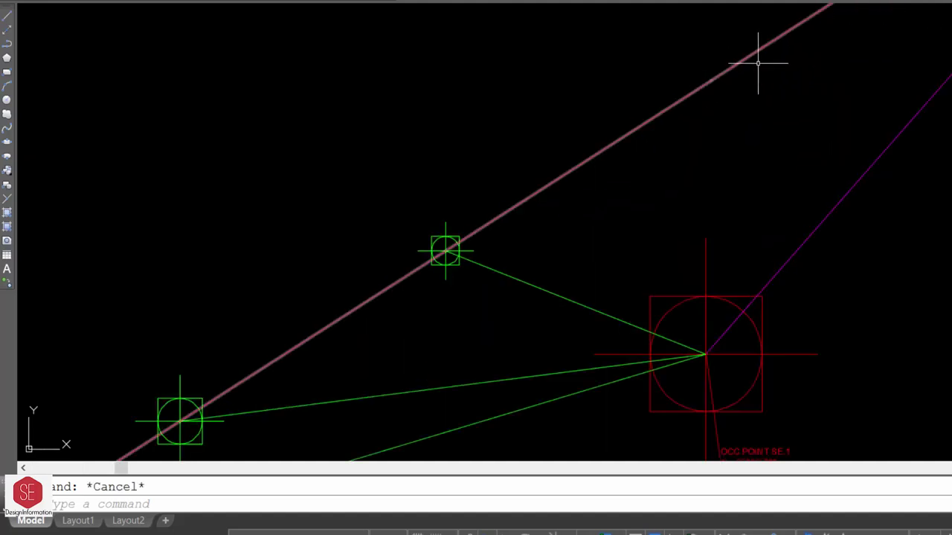
{"action": "scroll", "coordinate": [703, 375], "scroll_direction": "down", "scroll_amount": 3}
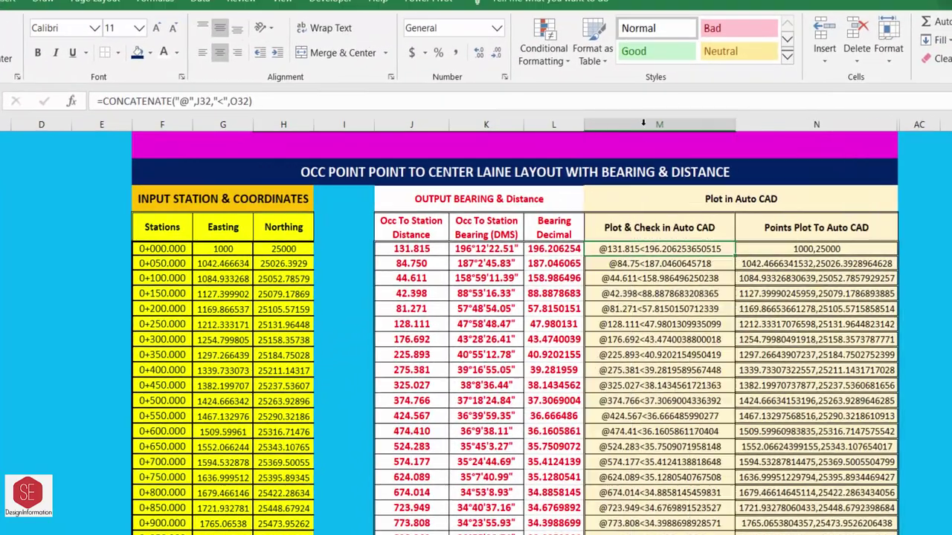
{"action": "scroll", "coordinate": [614, 262], "scroll_direction": "up", "scroll_amount": 4}
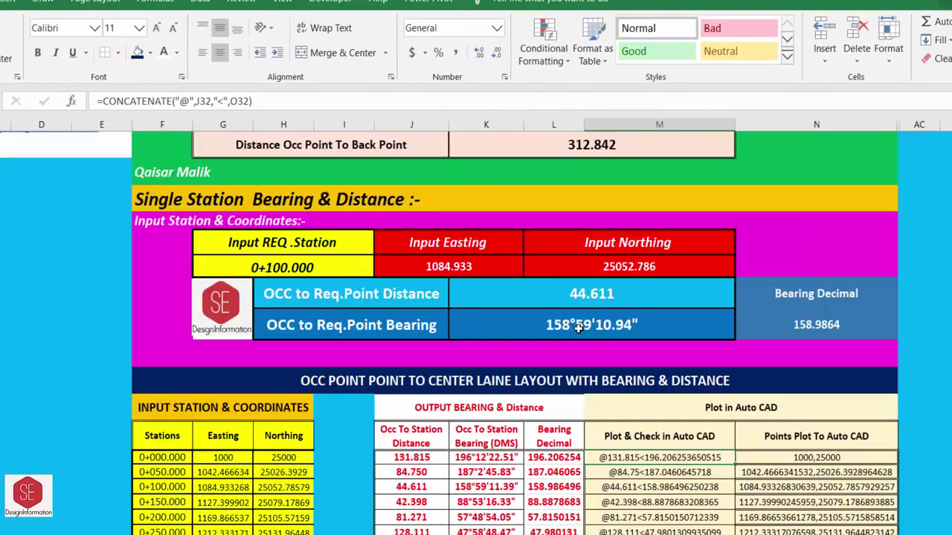
{"action": "scroll", "coordinate": [499, 438], "scroll_direction": "down", "scroll_amount": 1}
{"action": "left_click", "coordinate": [493, 432]}
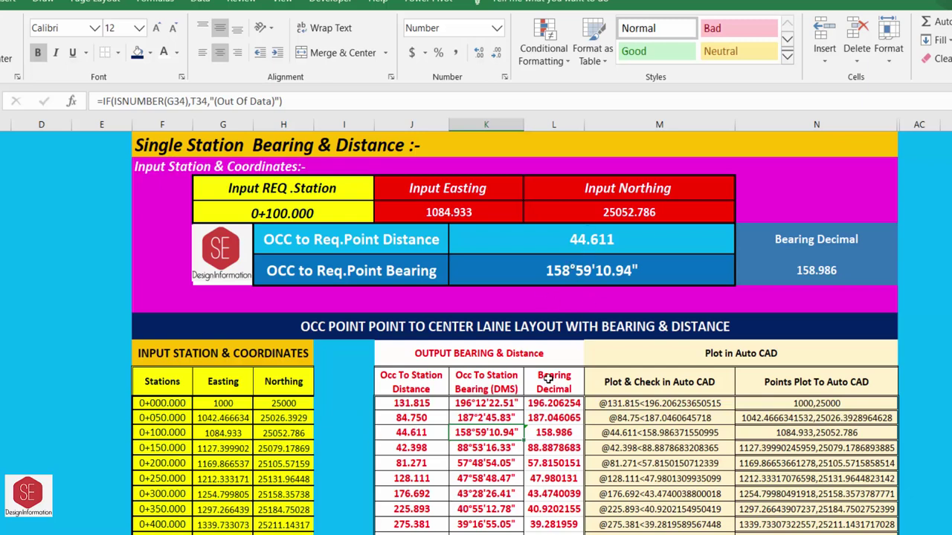
{"action": "left_click", "coordinate": [626, 434]}
{"action": "left_click", "coordinate": [606, 449]}
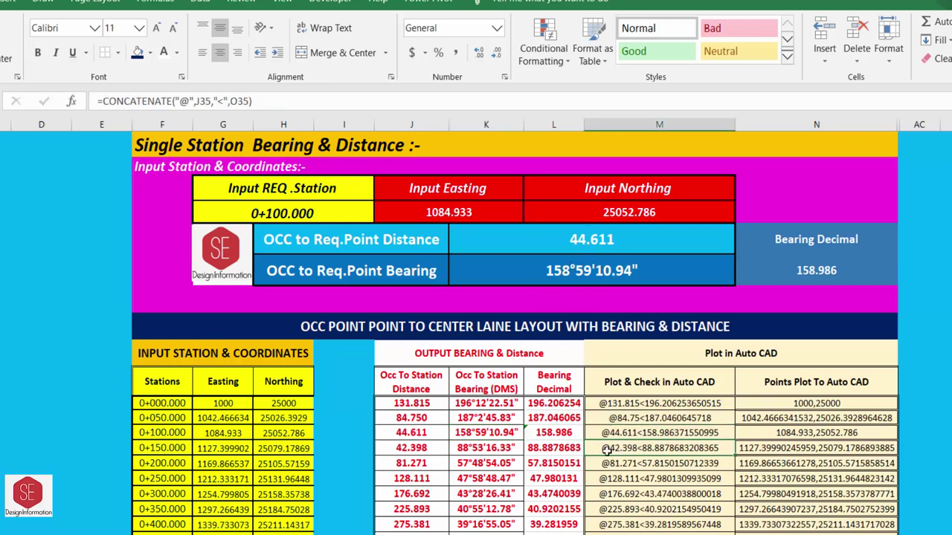
{"action": "right_click", "coordinate": [625, 449]}
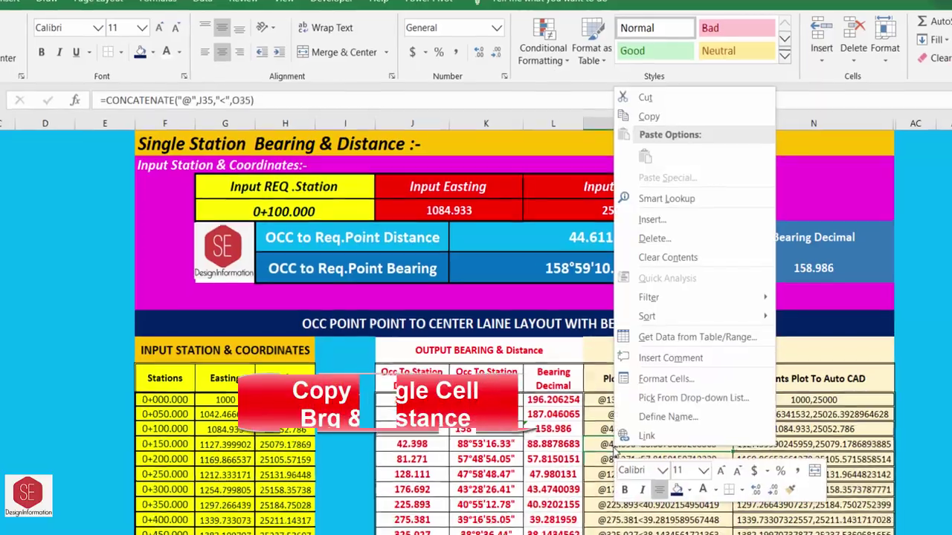
{"action": "left_click", "coordinate": [633, 114]}
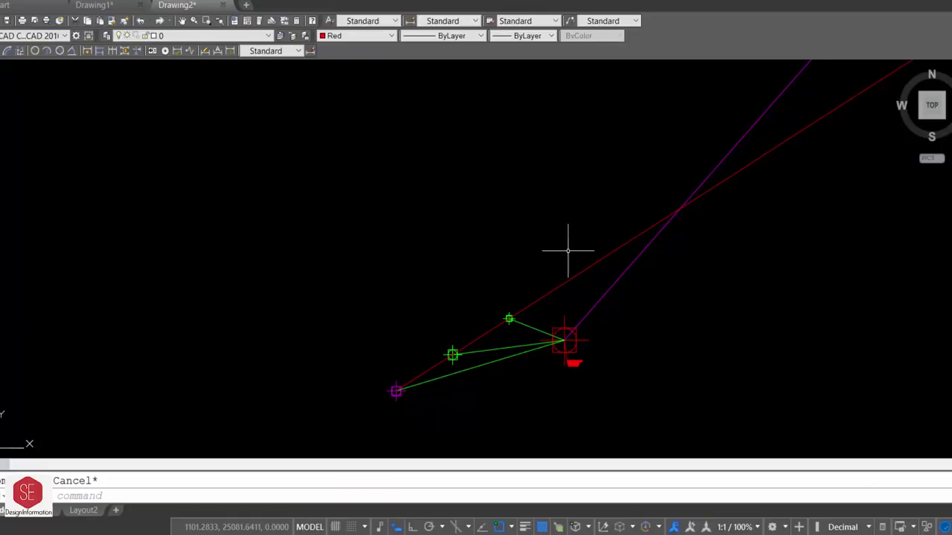
Step: Draw the 0+150.000 line from the occupied point and check it against the centerline
{"action": "type", "text": "pl"}
{"action": "key", "text": "Return"}
{"action": "left_click", "coordinate": [565, 341]}
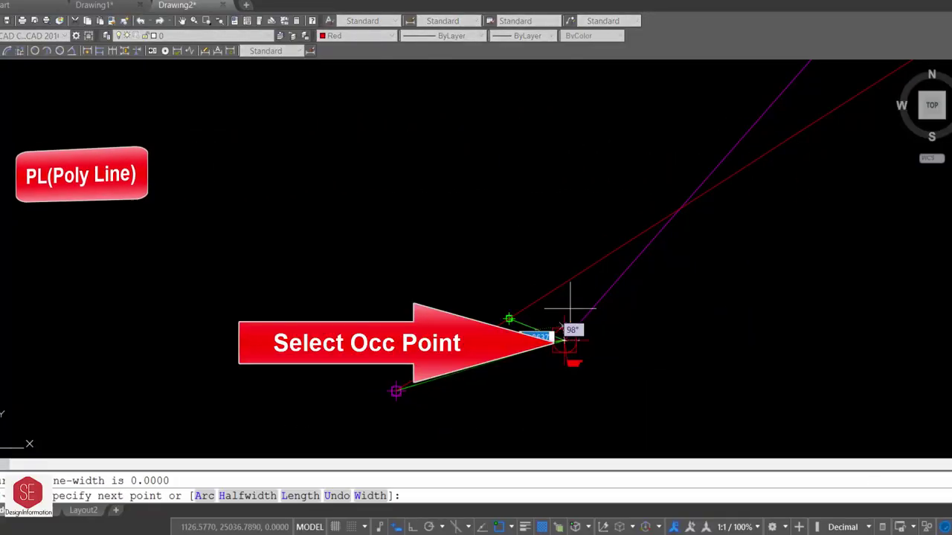
{"action": "right_click", "coordinate": [429, 501]}
{"action": "left_click", "coordinate": [465, 443]}
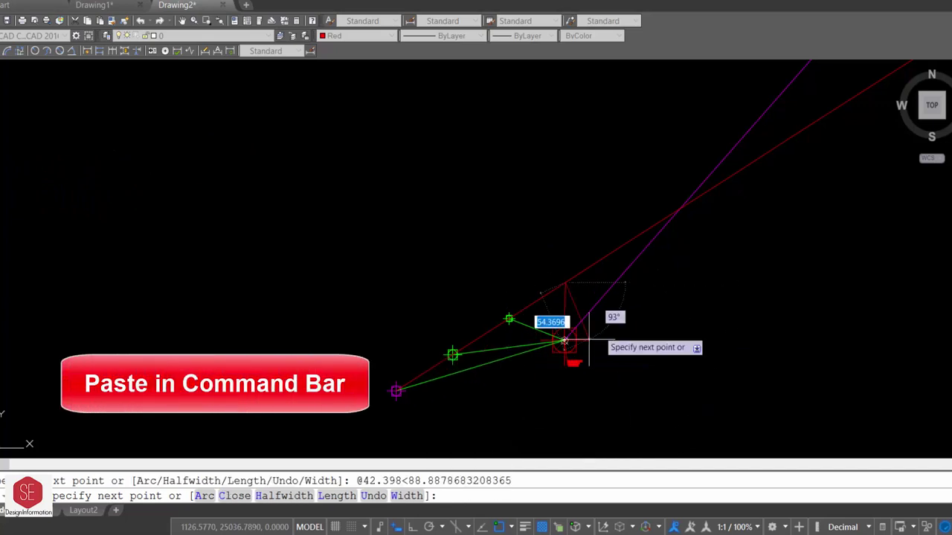
{"action": "key", "text": "Escape"}
{"action": "left_click", "coordinate": [547, 286]}
{"action": "scroll", "coordinate": [562, 272], "scroll_direction": "up", "scroll_amount": 2}
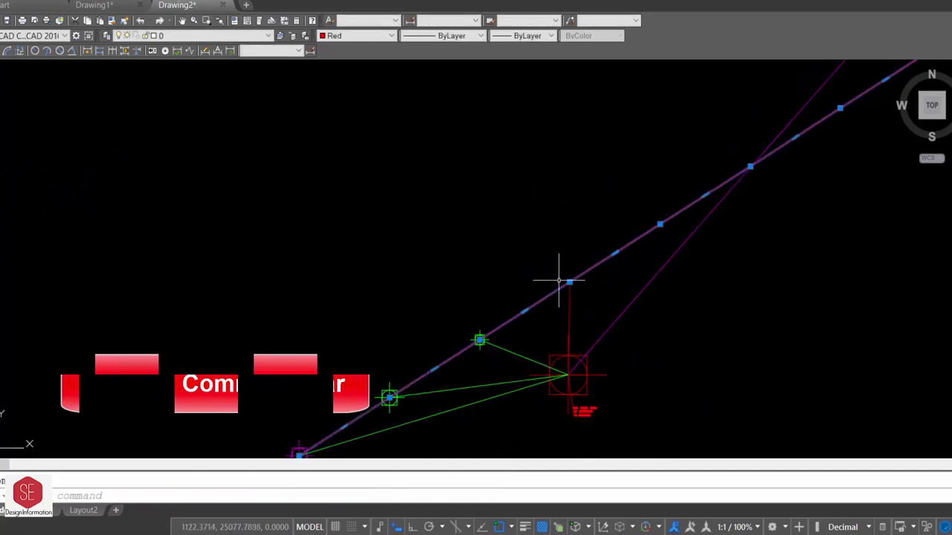
{"action": "scroll", "coordinate": [572, 281], "scroll_direction": "up", "scroll_amount": 2}
{"action": "key", "text": "Escape"}
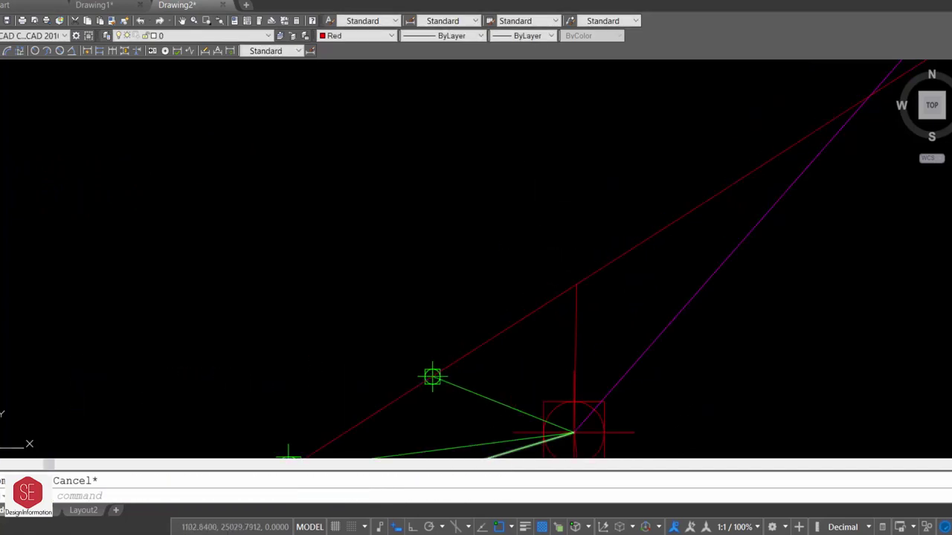
Step: Copy the 0+200.000 plot string from the Bearing & Distance sheet
{"action": "left_click", "coordinate": [424, 484]}
{"action": "scroll", "coordinate": [620, 345], "scroll_direction": "down", "scroll_amount": 1}
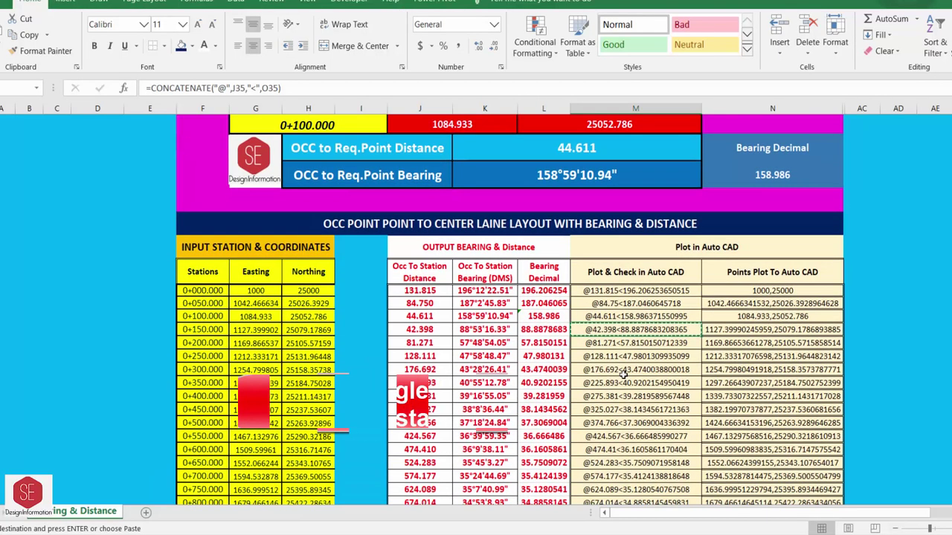
{"action": "right_click", "coordinate": [619, 346]}
{"action": "left_click", "coordinate": [629, 57]}
Step: Draw the 0+200.000 line from the occupied point and compare it with the centerline
{"action": "key", "text": "alt+Tab"}
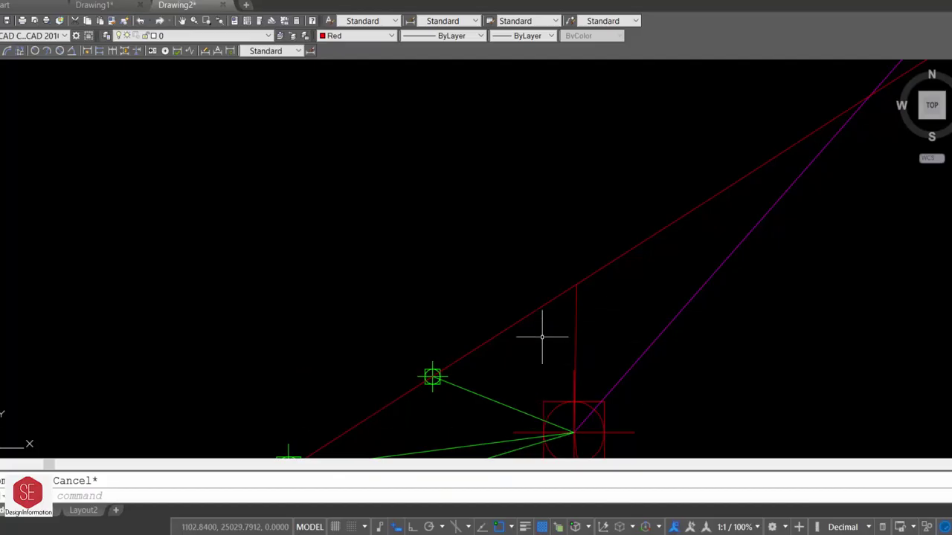
{"action": "type", "text": "pl"}
{"action": "key", "text": "Return"}
{"action": "left_click", "coordinate": [573, 431]}
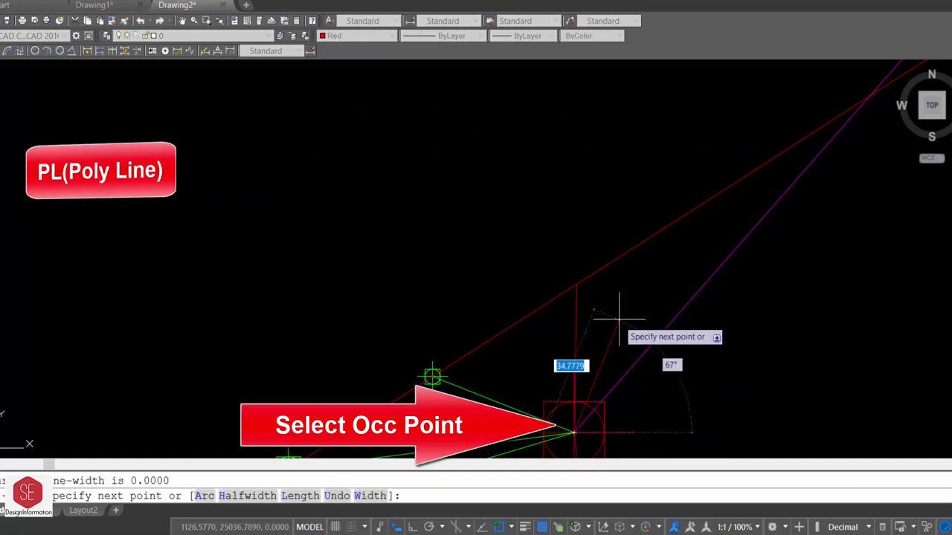
{"action": "right_click", "coordinate": [520, 491]}
{"action": "left_click", "coordinate": [550, 442]}
{"action": "key", "text": "Return"}
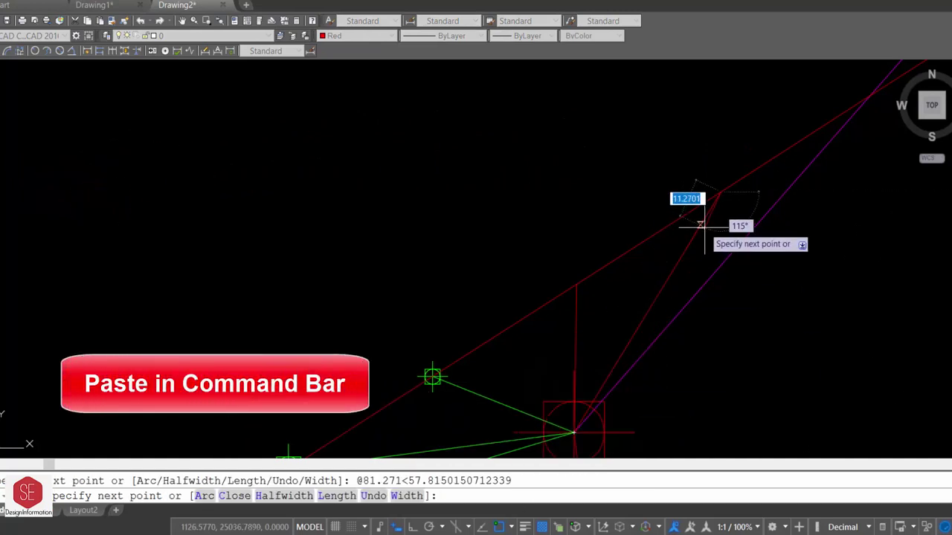
{"action": "key", "text": "Escape"}
{"action": "left_click", "coordinate": [690, 201]}
{"action": "left_click", "coordinate": [677, 214]}
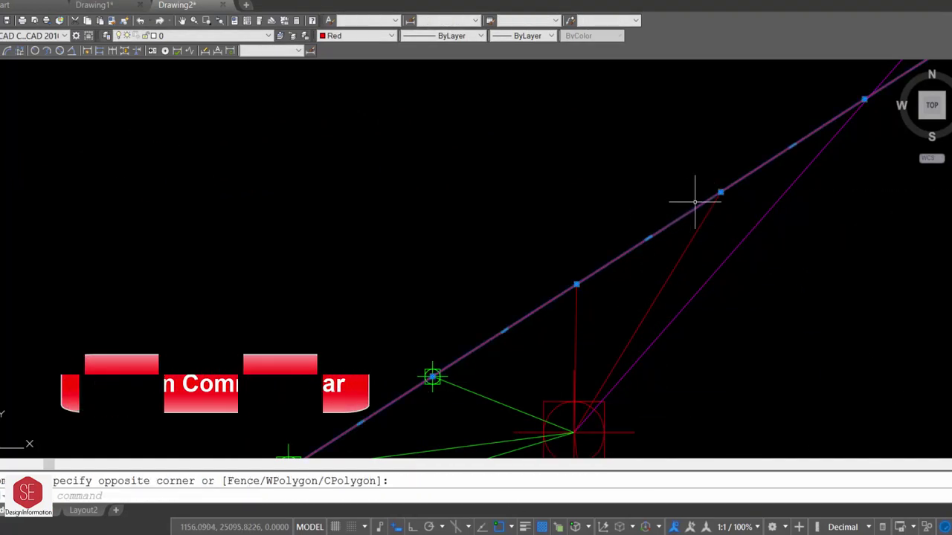
{"action": "scroll", "coordinate": [512, 268], "scroll_direction": "down", "scroll_amount": 4}
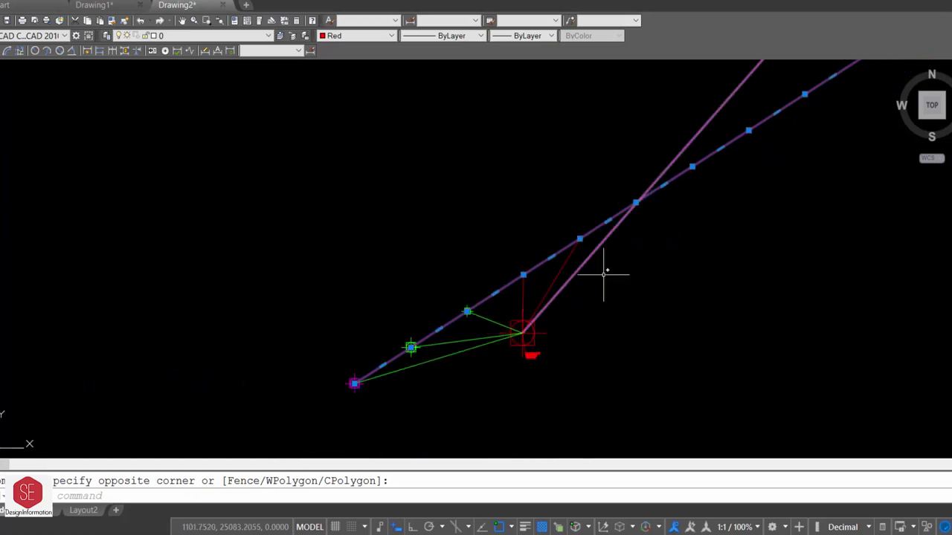
{"action": "scroll", "coordinate": [604, 274], "scroll_direction": "down", "scroll_amount": 4}
{"action": "key", "text": "Escape"}
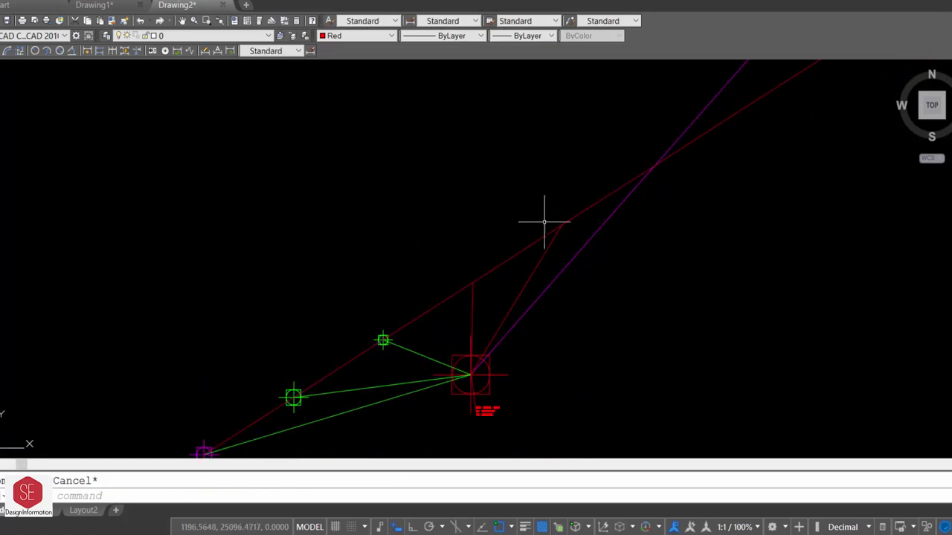
Step: Copy the 1+100.000 plot string from the Bearing & Distance sheet
{"action": "mouse_move", "coordinate": [350, 533]}
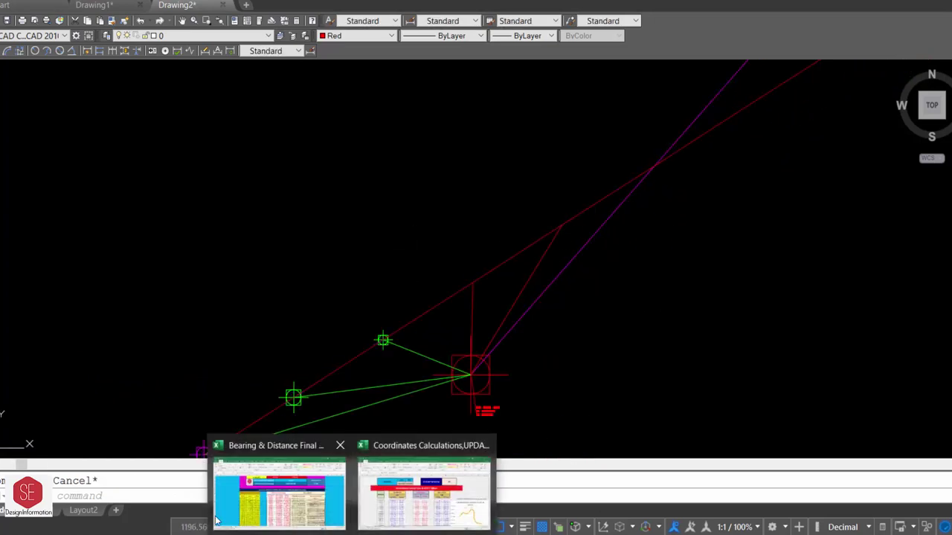
{"action": "left_click", "coordinate": [278, 490]}
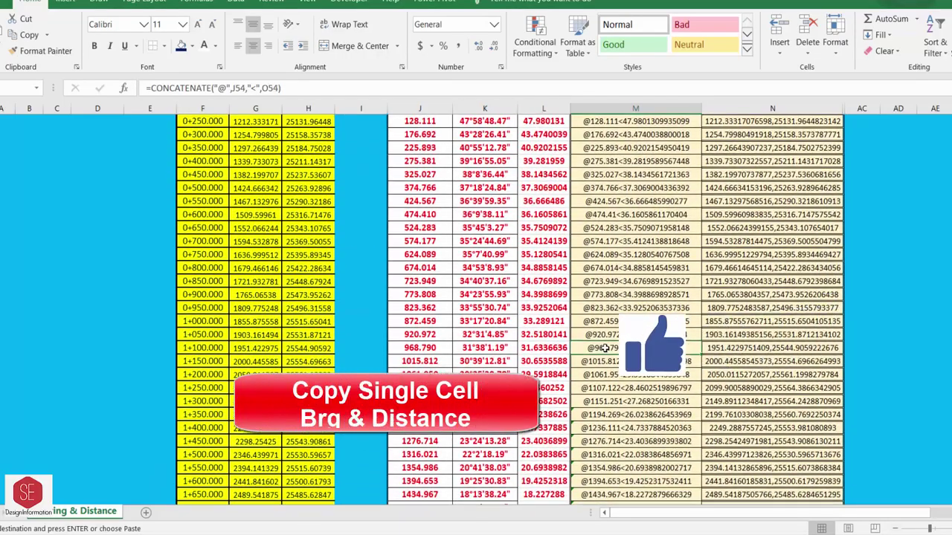
{"action": "right_click", "coordinate": [600, 348]}
{"action": "left_click", "coordinate": [628, 58]}
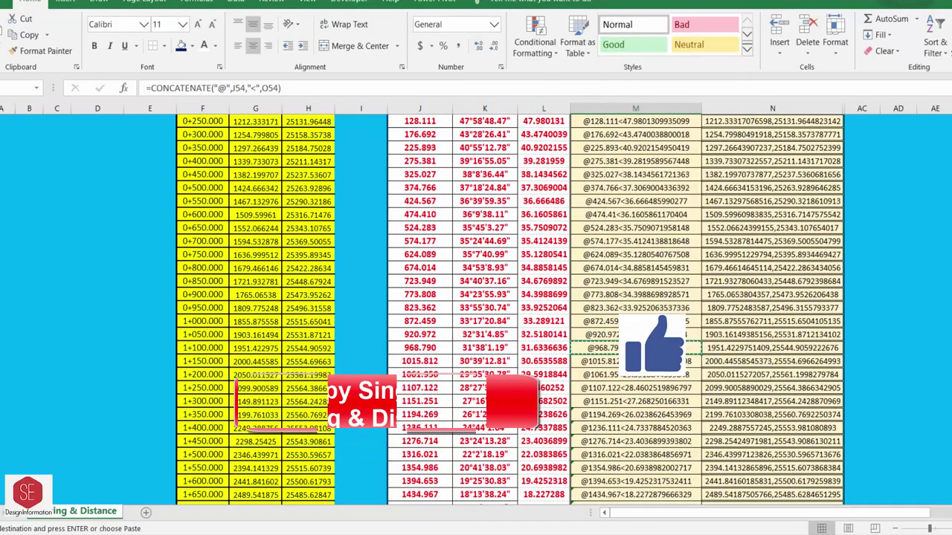
Step: Draw the 1+100.000 line (968.79 at 31.6337°) and verify it meets the curved centerline
{"action": "key", "text": "alt+Tab"}
{"action": "type", "text": "pl"}
{"action": "key", "text": "Return"}
{"action": "left_click", "coordinate": [470, 375]}
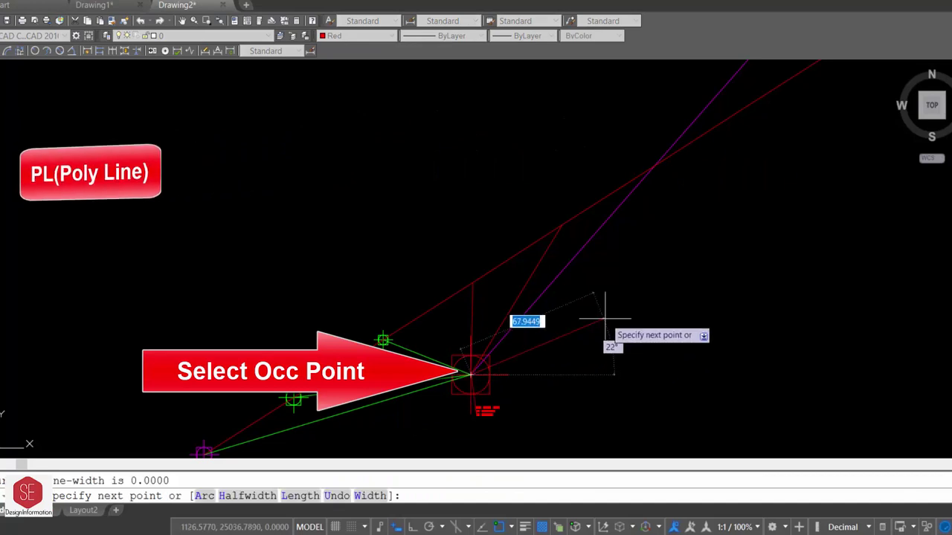
{"action": "right_click", "coordinate": [495, 487]}
{"action": "left_click", "coordinate": [510, 442]}
{"action": "key", "text": "Return"}
{"action": "scroll", "coordinate": [524, 301], "scroll_direction": "down", "scroll_amount": 3}
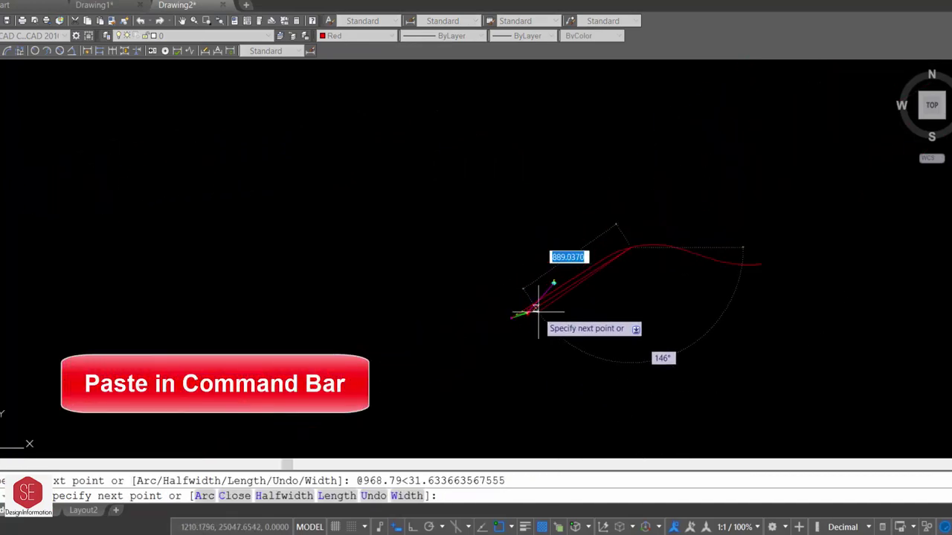
{"action": "scroll", "coordinate": [647, 255], "scroll_direction": "up", "scroll_amount": 2}
{"action": "key", "text": "Escape"}
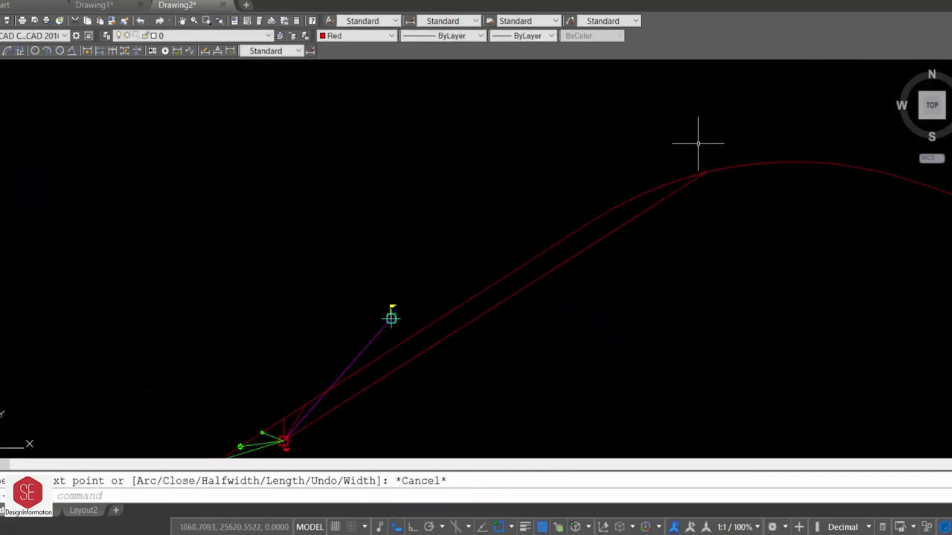
{"action": "left_click", "coordinate": [707, 173]}
{"action": "scroll", "coordinate": [680, 186], "scroll_direction": "down", "scroll_amount": 2}
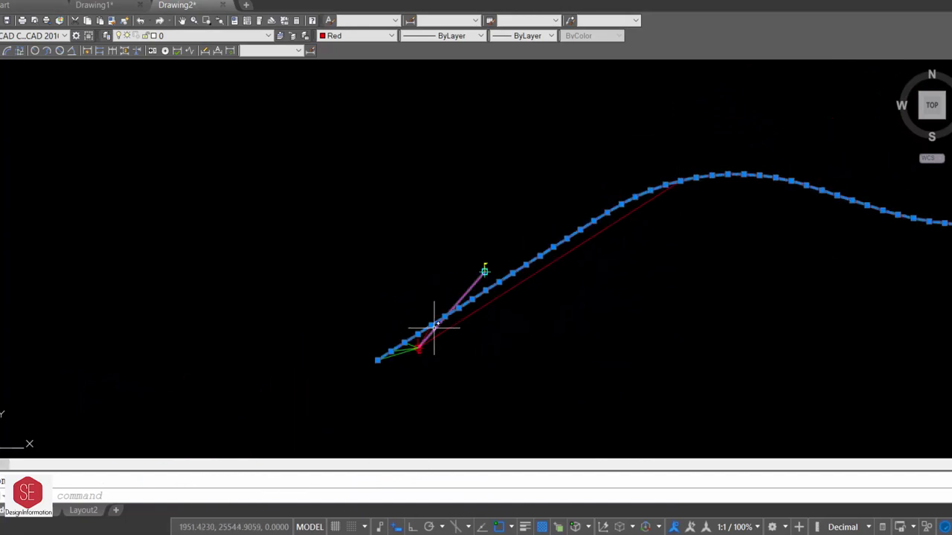
{"action": "scroll", "coordinate": [602, 184], "scroll_direction": "up", "scroll_amount": 3}
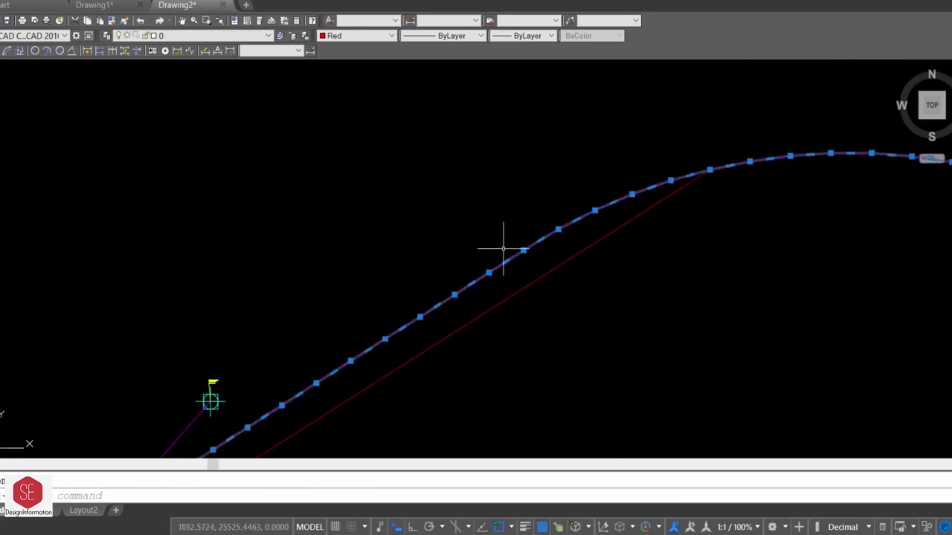
Step: Give the Plot in Auto CAD columns M–N a pale theme font colour
{"action": "mouse_move", "coordinate": [354, 530]}
{"action": "left_click", "coordinate": [278, 480]}
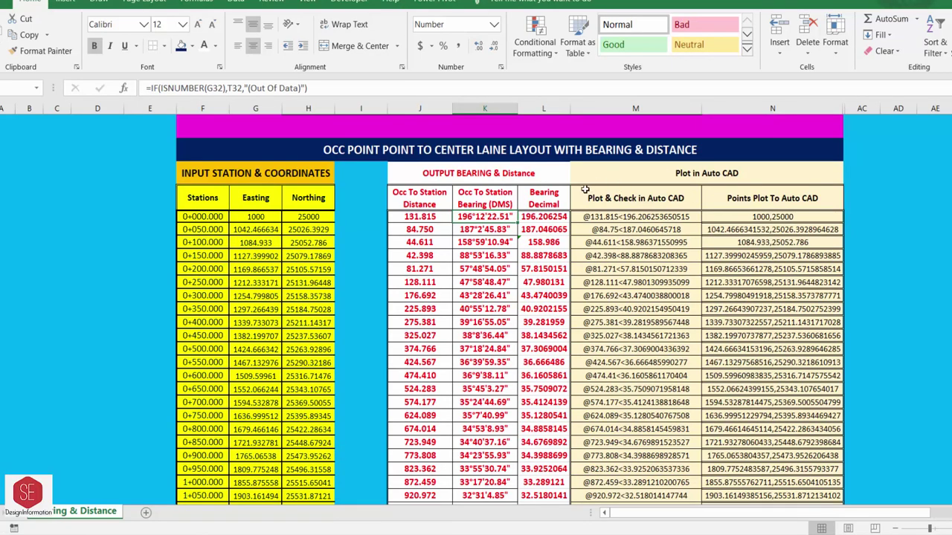
{"action": "left_click_drag", "start_coordinate": [602, 179], "coordinate": [840, 462]}
{"action": "scroll", "coordinate": [520, 297], "scroll_direction": "up", "scroll_amount": 3}
{"action": "left_click", "coordinate": [215, 45]}
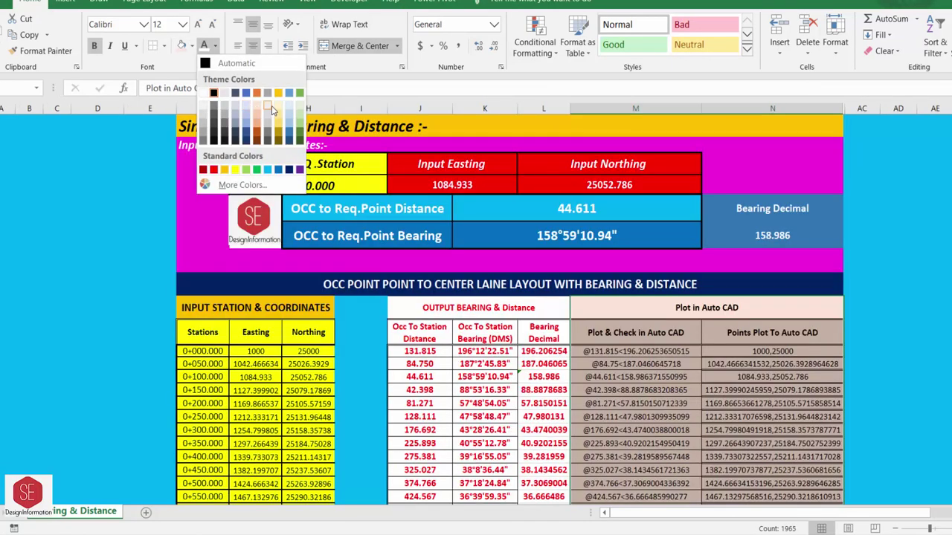
{"action": "left_click", "coordinate": [272, 106]}
{"action": "left_click", "coordinate": [485, 390]}
{"action": "scroll", "coordinate": [484, 390], "scroll_direction": "down", "scroll_amount": 3}
{"action": "scroll", "coordinate": [519, 368], "scroll_direction": "up", "scroll_amount": 3}
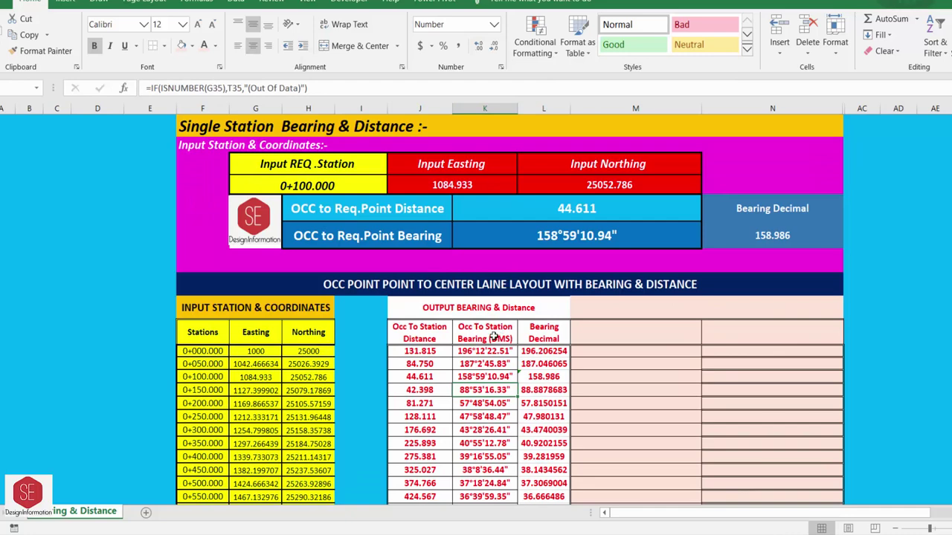
{"action": "scroll", "coordinate": [493, 338], "scroll_direction": "down", "scroll_amount": 3}
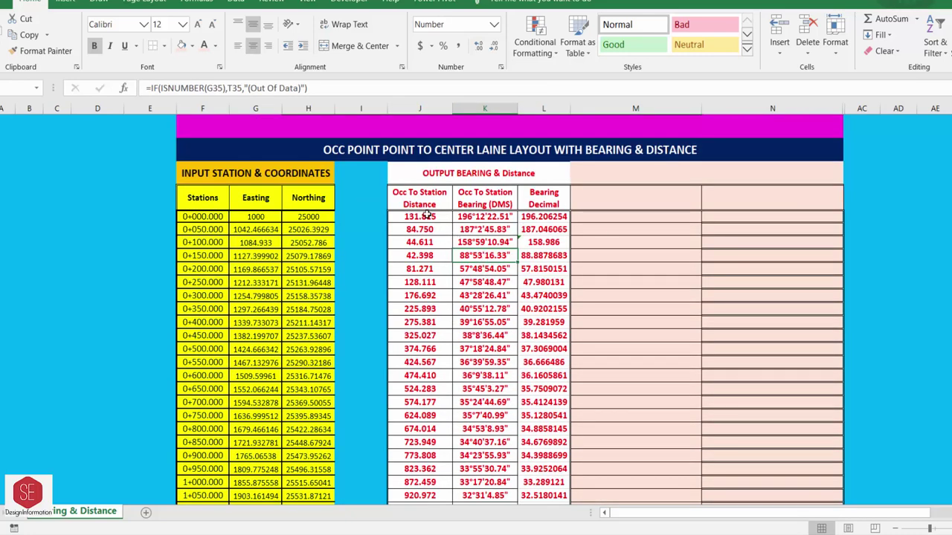
Step: Copy the station table from column F through Bearing Decimal and add a new blank sheet
{"action": "left_click_drag", "start_coordinate": [197, 175], "coordinate": [475, 466]}
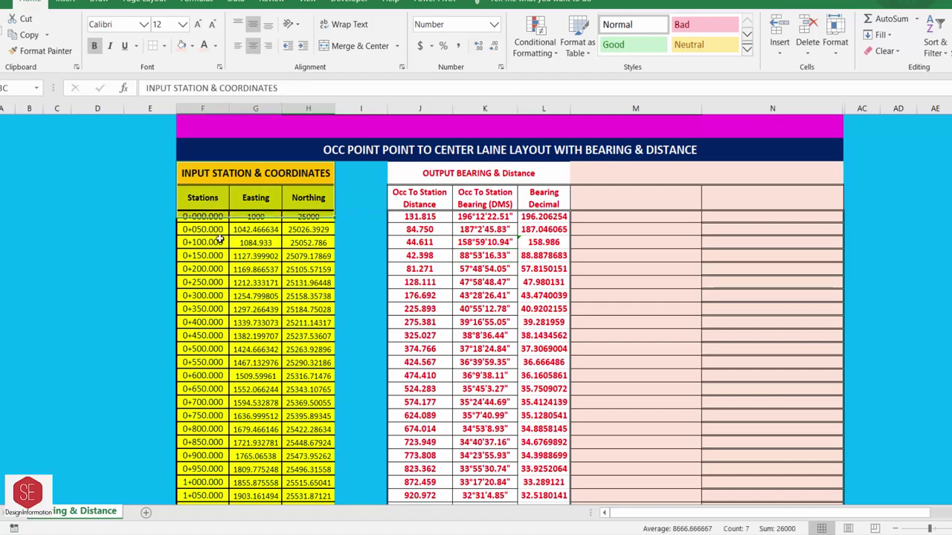
{"action": "scroll", "coordinate": [363, 293], "scroll_direction": "up", "scroll_amount": 2}
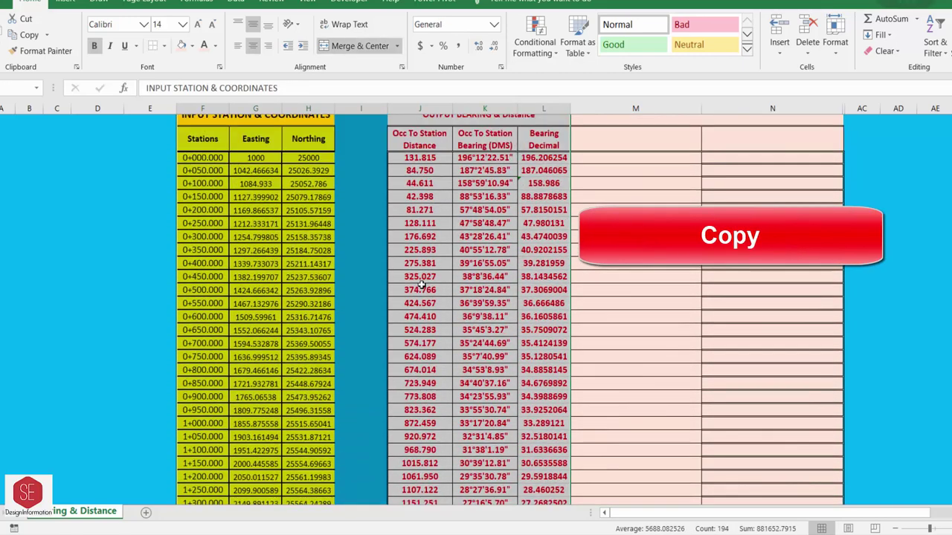
{"action": "scroll", "coordinate": [212, 395], "scroll_direction": "down", "scroll_amount": 2}
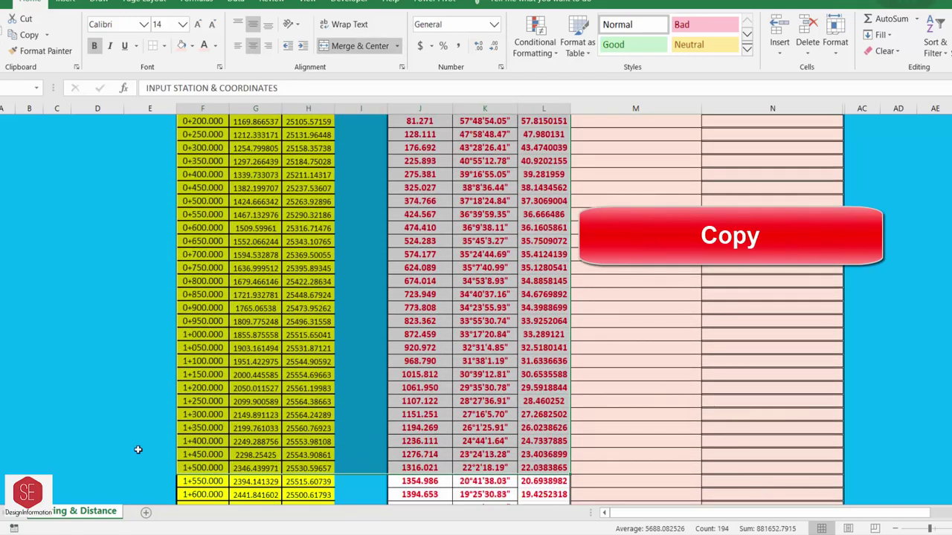
{"action": "right_click", "coordinate": [434, 347]}
{"action": "left_click", "coordinate": [462, 36]}
{"action": "scroll", "coordinate": [463, 223], "scroll_direction": "up", "scroll_amount": 5}
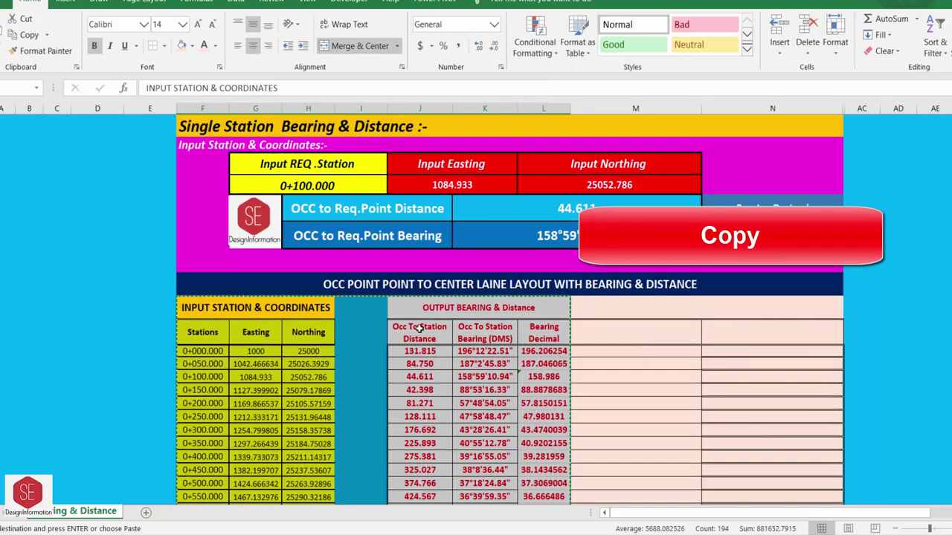
{"action": "left_click", "coordinate": [145, 512]}
Step: Paste the copied station table into Sheet1 as values only
{"action": "left_click", "coordinate": [53, 188]}
{"action": "right_click", "coordinate": [55, 190]}
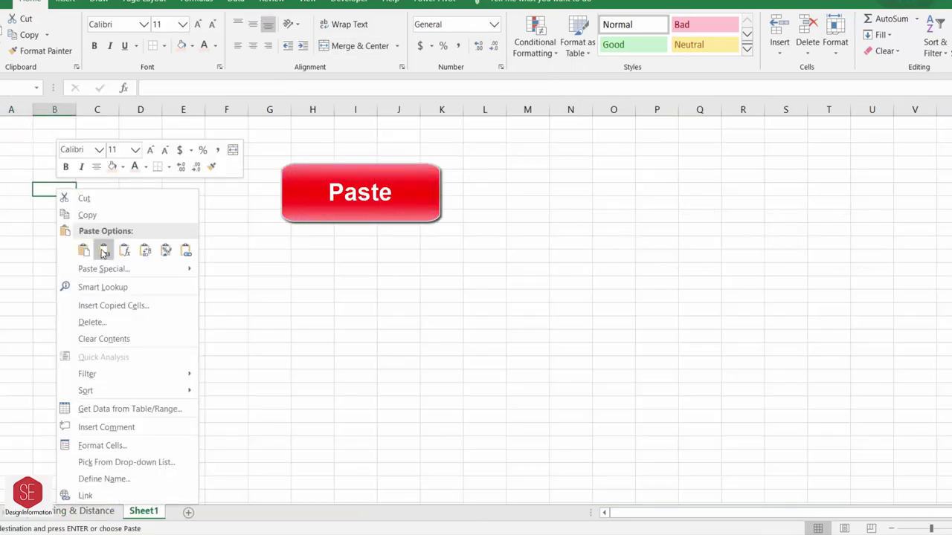
{"action": "left_click", "coordinate": [104, 252]}
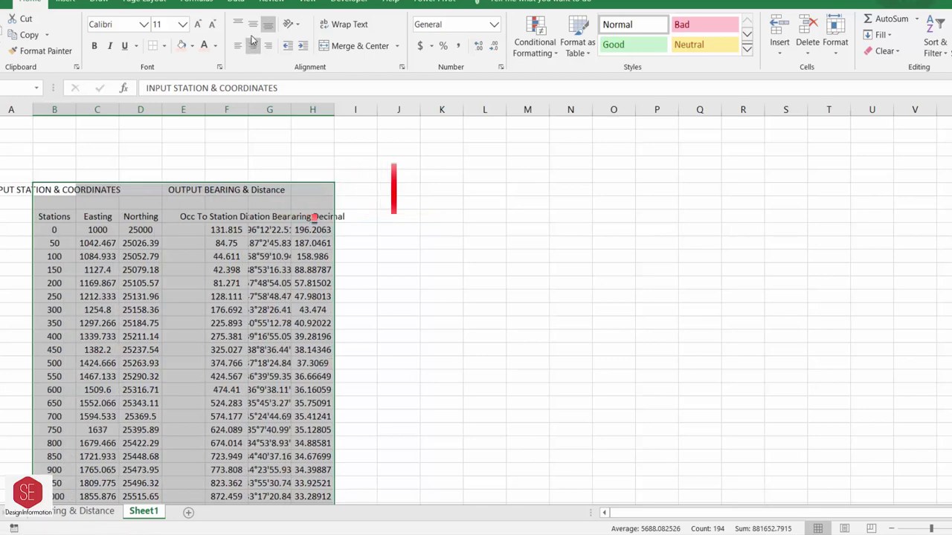
{"action": "left_click", "coordinate": [394, 215]}
Step: Autofit columns G and H, then delete the Bearing Decimal column
{"action": "double_click", "coordinate": [333, 109]}
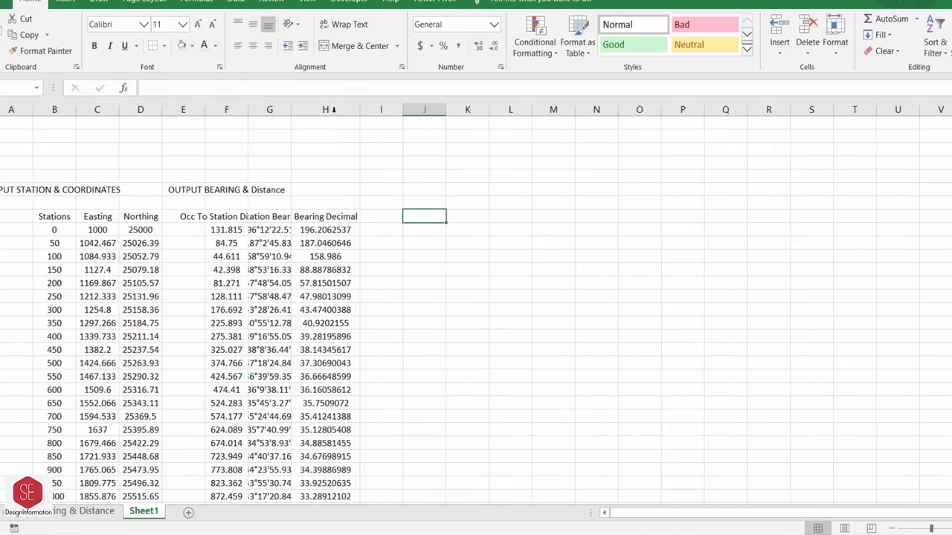
{"action": "double_click", "coordinate": [291, 111]}
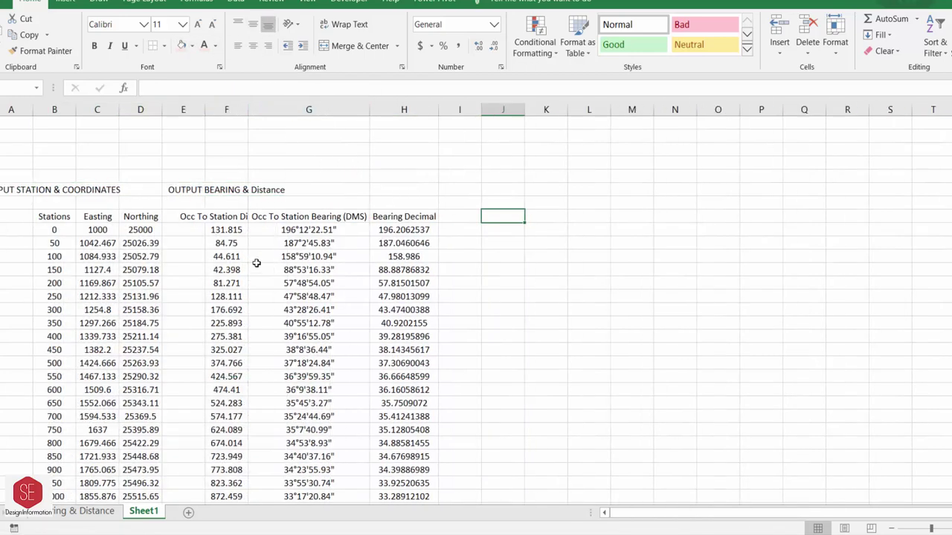
{"action": "left_click", "coordinate": [406, 112]}
{"action": "right_click", "coordinate": [407, 111]}
{"action": "left_click", "coordinate": [440, 225]}
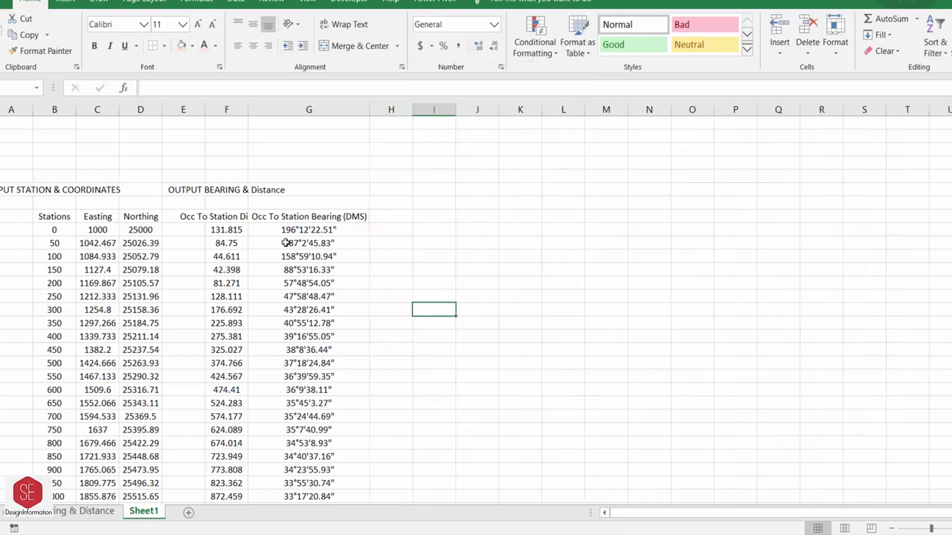
{"action": "scroll", "coordinate": [453, 212], "scroll_direction": "down", "scroll_amount": 1}
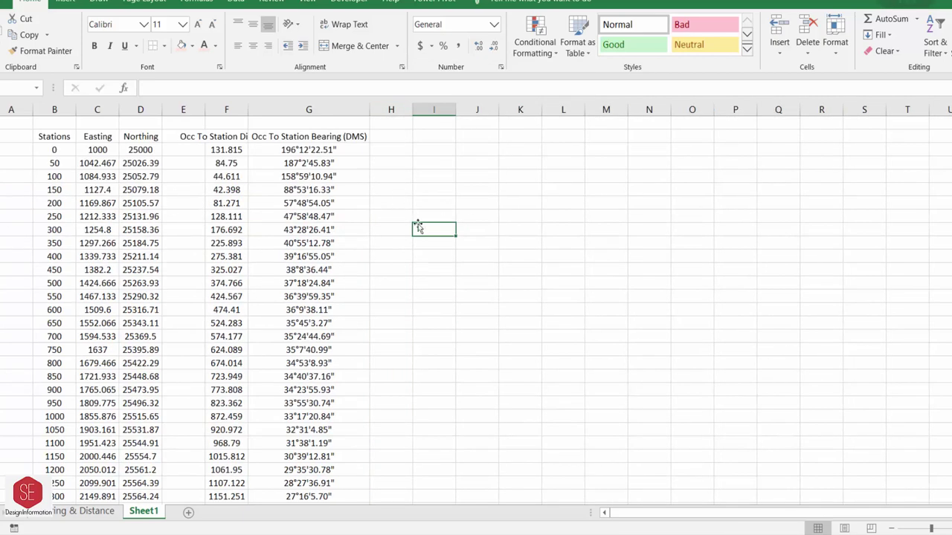
Step: Preview Sheet1 as a single printed page
{"action": "key", "text": "ctrl+p"}
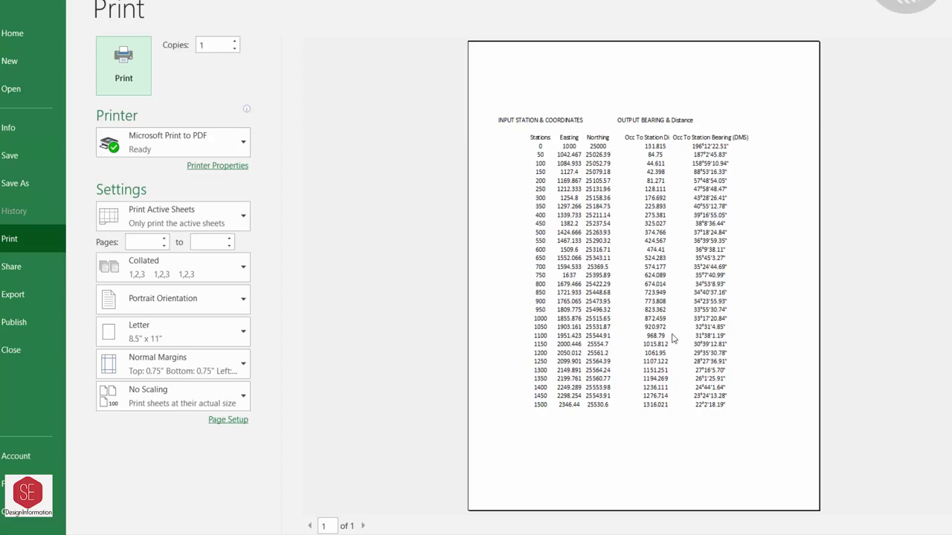
{"action": "key", "text": "Escape"}
{"action": "scroll", "coordinate": [667, 228], "scroll_direction": "up", "scroll_amount": 5}
{"action": "scroll", "coordinate": [667, 228], "scroll_direction": "up", "scroll_amount": 1}
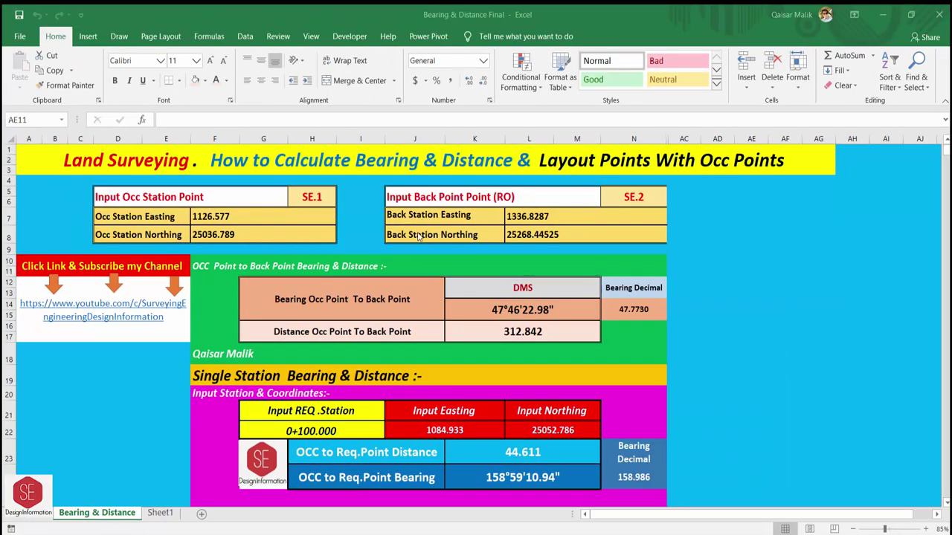
Step: Scroll through the Setting Out sheet of the Coordinates Calculations,UPDATED workbook
{"action": "scroll", "coordinate": [395, 336], "scroll_direction": "down", "scroll_amount": 5}
{"action": "scroll", "coordinate": [295, 386], "scroll_direction": "down", "scroll_amount": 3}
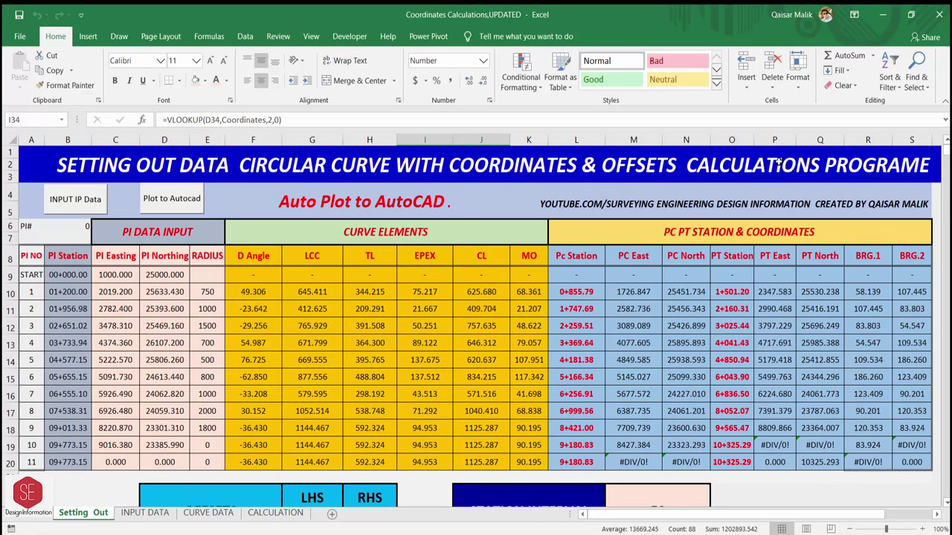
{"action": "scroll", "coordinate": [361, 272], "scroll_direction": "down", "scroll_amount": 2}
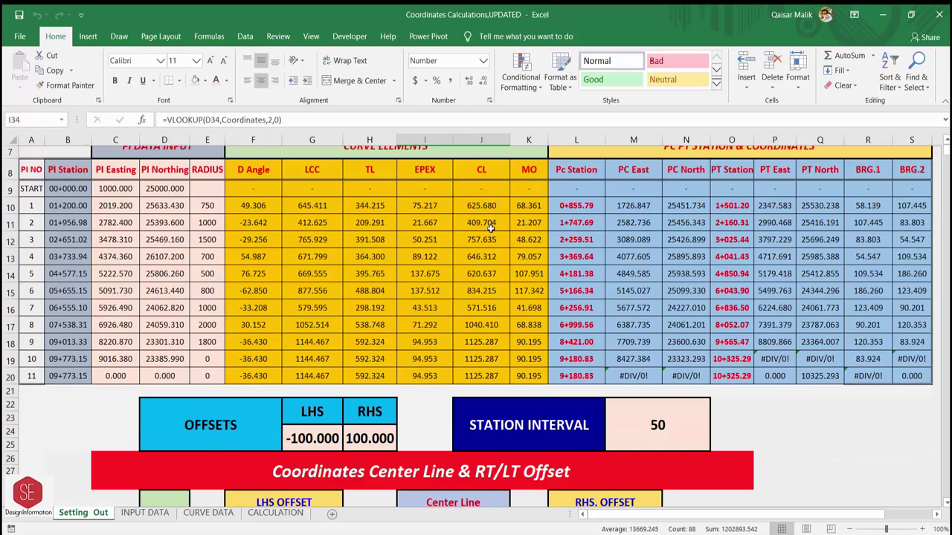
Step: Search YouTube for 'surveying engineering design information' from the suggestions
{"action": "type", "text": "suz"}
{"action": "key", "text": "BackSpace"}
{"action": "key", "text": "Down"}
{"action": "key", "text": "Return"}
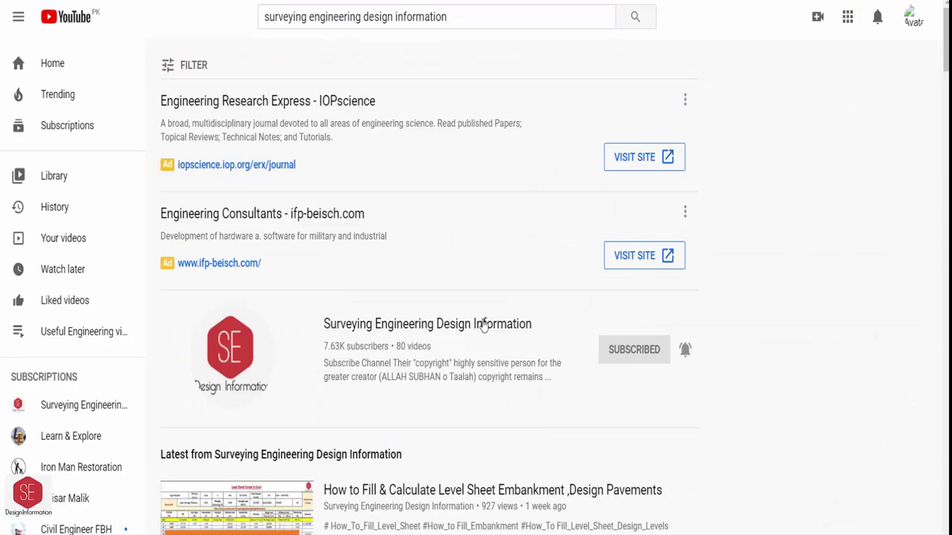
Step: From the channel's videos, play 'ROAD Circular & Straight Portion Coordinates & Offset Calculations Part 01' full screen
{"action": "left_click", "coordinate": [483, 324]}
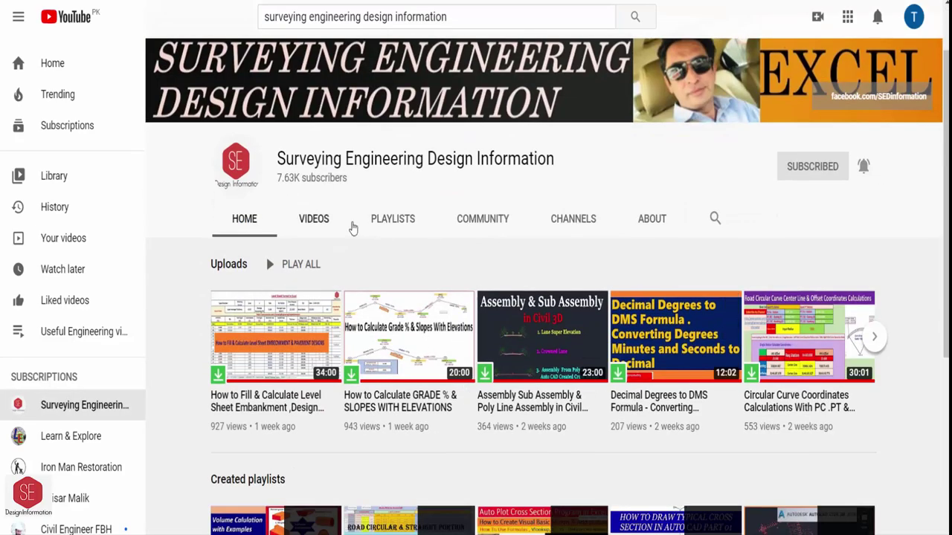
{"action": "left_click", "coordinate": [313, 219]}
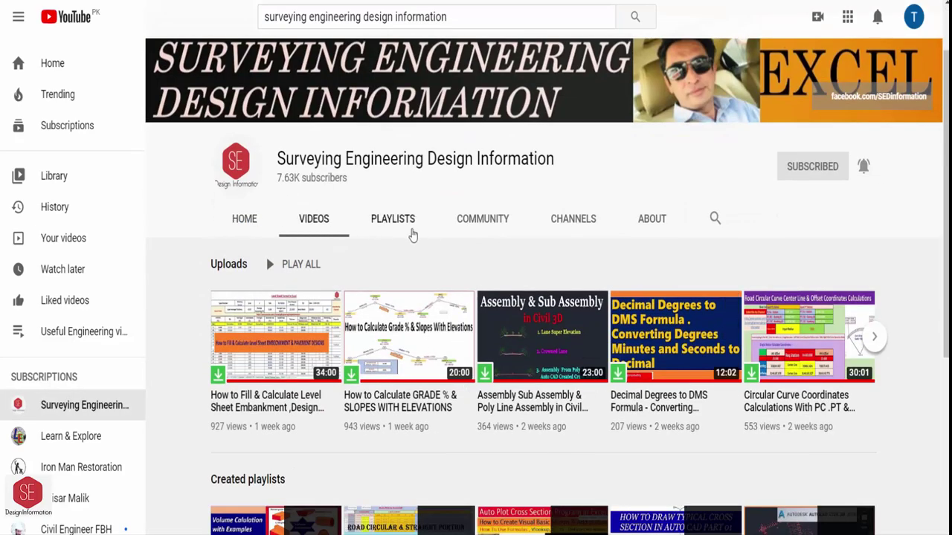
{"action": "scroll", "coordinate": [602, 349], "scroll_direction": "down", "scroll_amount": 2}
{"action": "scroll", "coordinate": [602, 350], "scroll_direction": "down", "scroll_amount": 5}
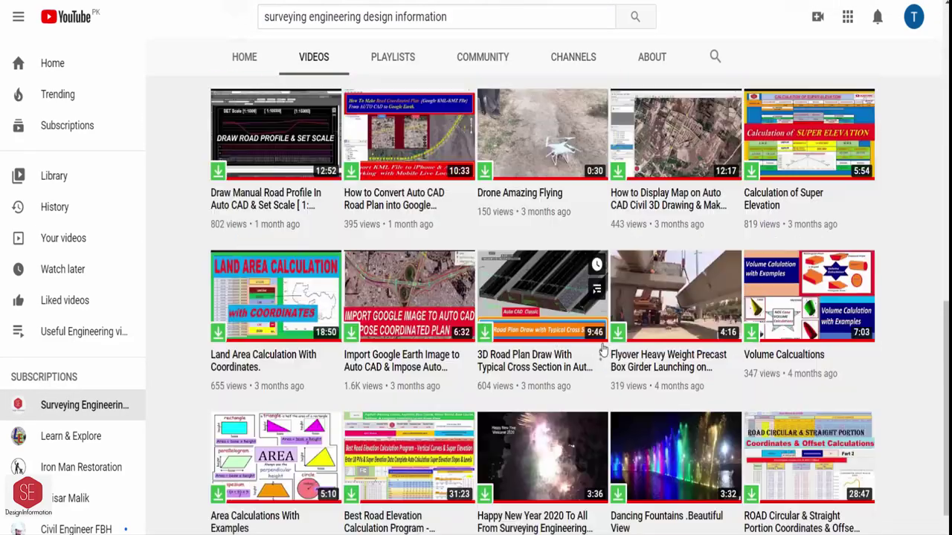
{"action": "scroll", "coordinate": [602, 350], "scroll_direction": "down", "scroll_amount": 1}
{"action": "scroll", "coordinate": [320, 312], "scroll_direction": "down", "scroll_amount": 2}
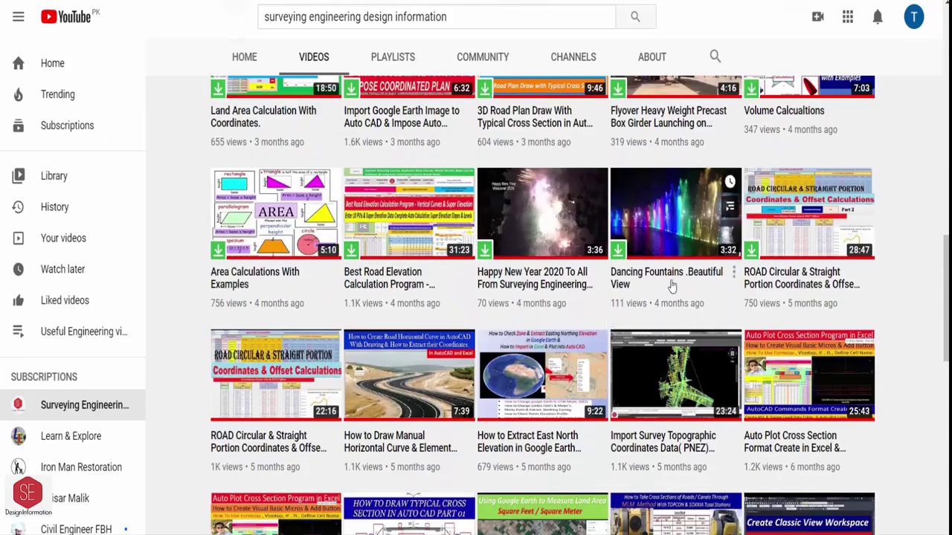
{"action": "left_click", "coordinate": [260, 405]}
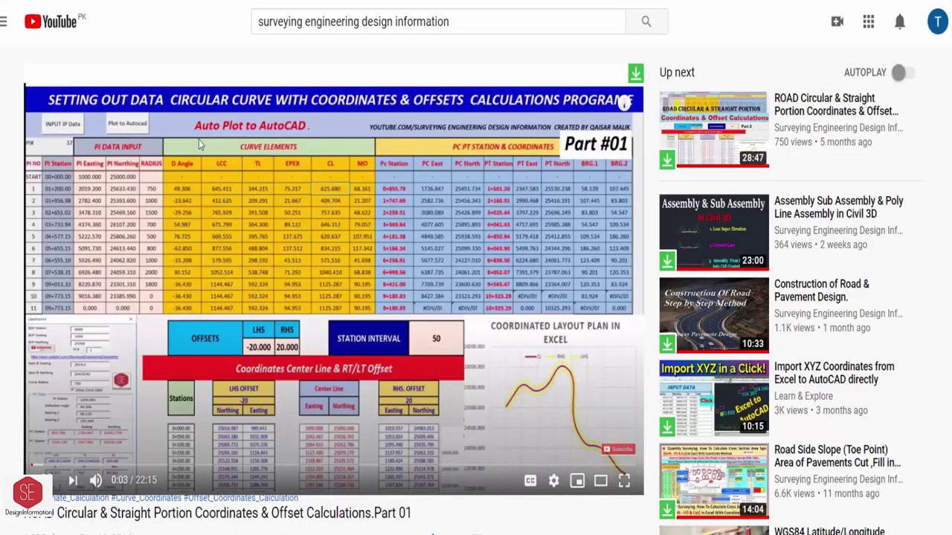
{"action": "double_click", "coordinate": [515, 411]}
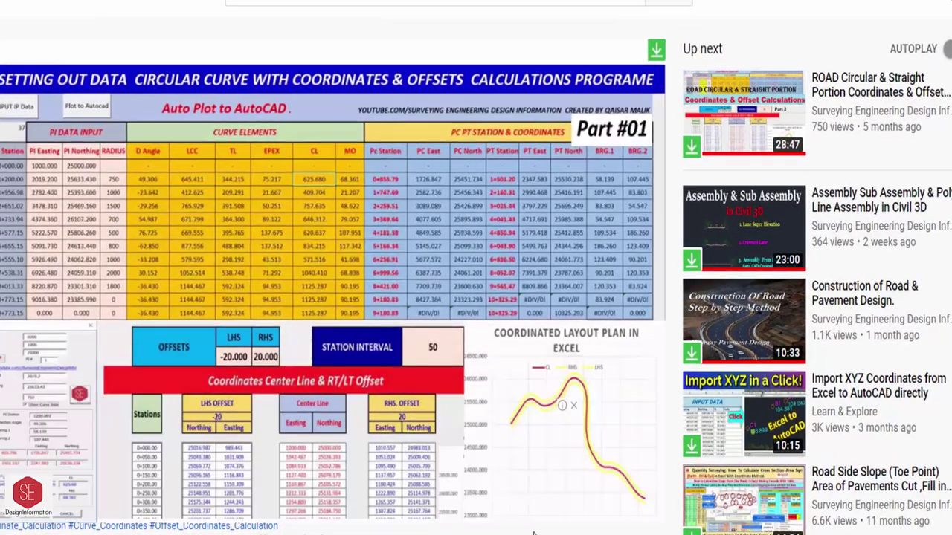
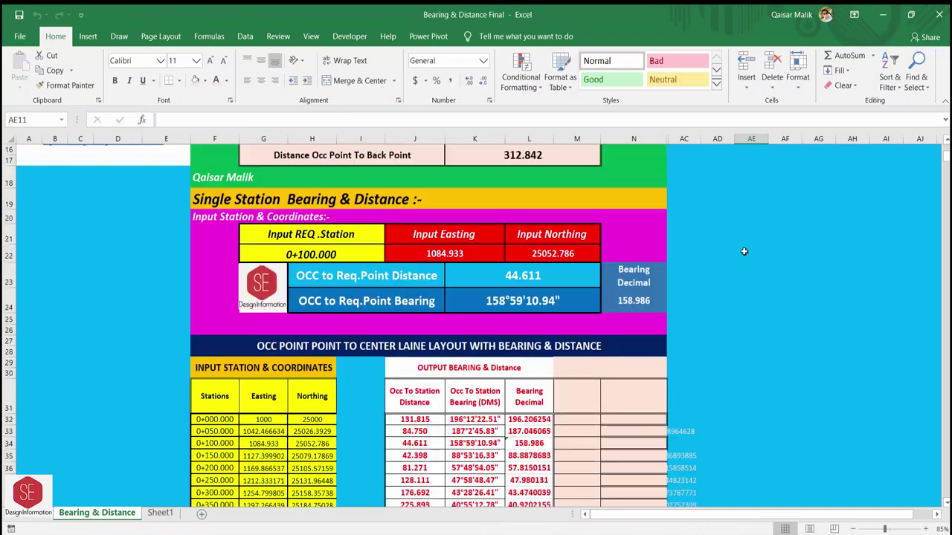
Step: Inspect the formulas behind the DMS bearing and back-point distance cells
{"action": "scroll", "coordinate": [708, 250], "scroll_direction": "up", "scroll_amount": 2}
{"action": "double_click", "coordinate": [548, 246]}
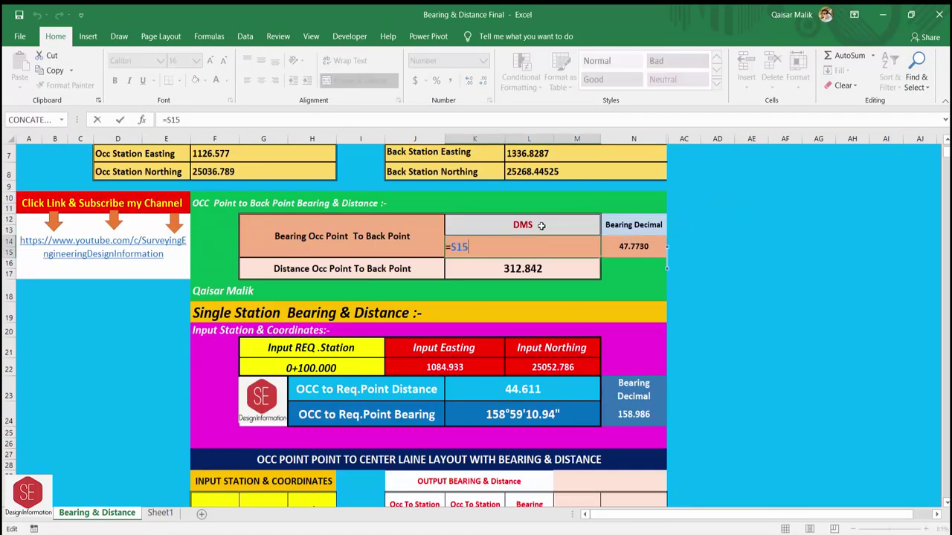
{"action": "double_click", "coordinate": [546, 269]}
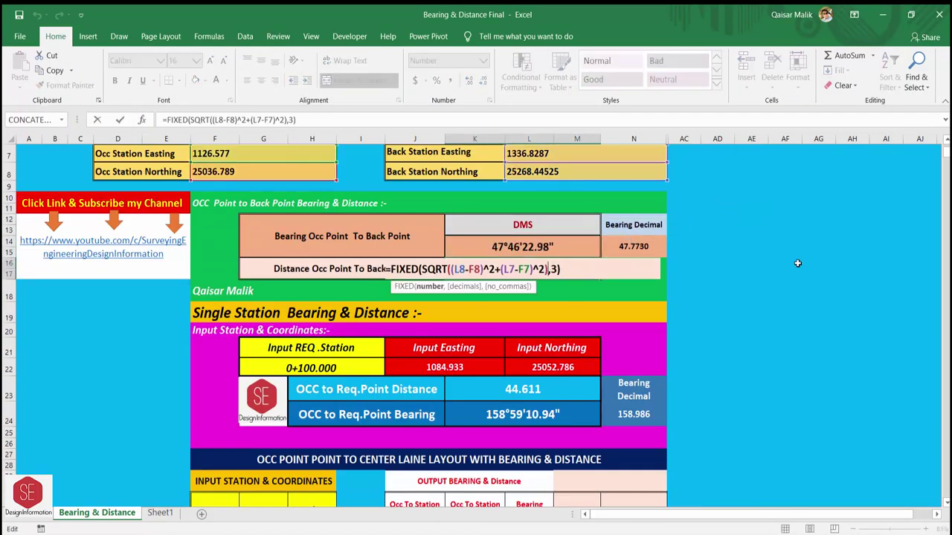
Step: Select columns N through AC and unhide the hidden columns O–T
{"action": "left_click", "coordinate": [675, 233]}
{"action": "left_click_drag", "start_coordinate": [684, 139], "coordinate": [664, 138]}
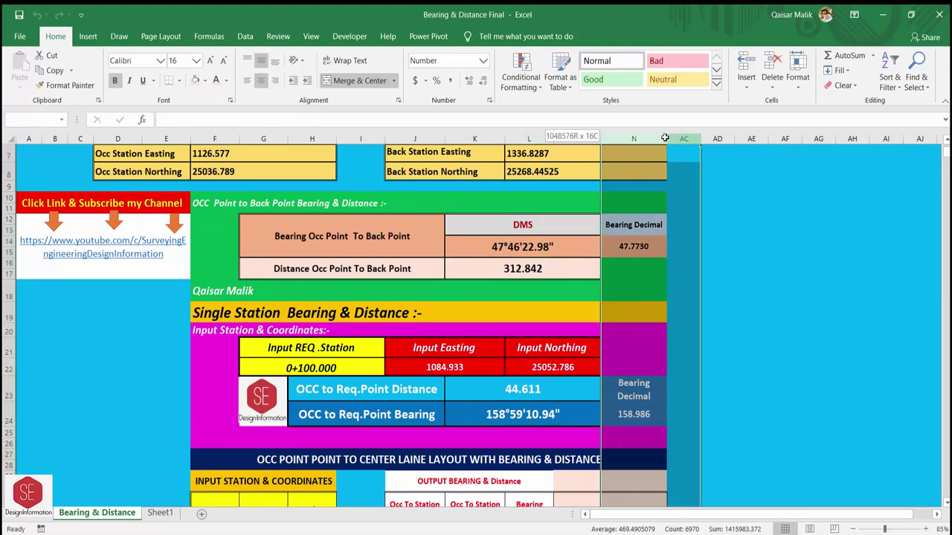
{"action": "right_click", "coordinate": [664, 139]}
{"action": "left_click", "coordinate": [699, 322]}
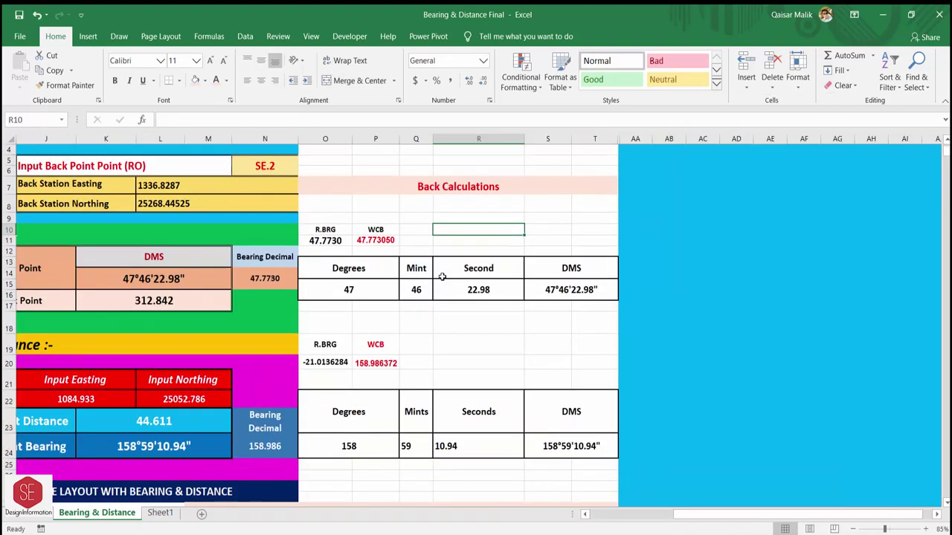
Step: Review the Degrees, Second, WCB IF and R.BRG arctangent formulas
{"action": "left_click", "coordinate": [370, 296]}
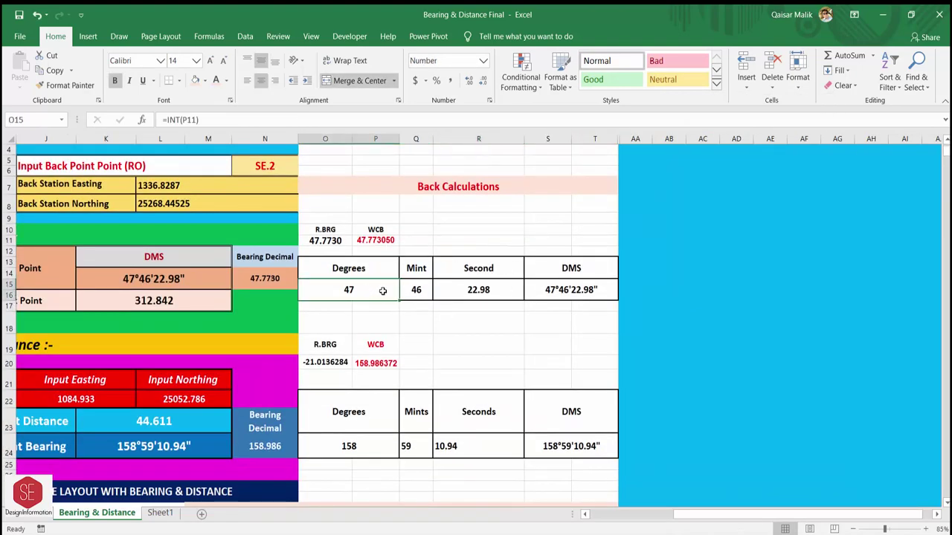
{"action": "left_click", "coordinate": [446, 291]}
{"action": "left_click", "coordinate": [375, 241]}
{"action": "left_click", "coordinate": [325, 240]}
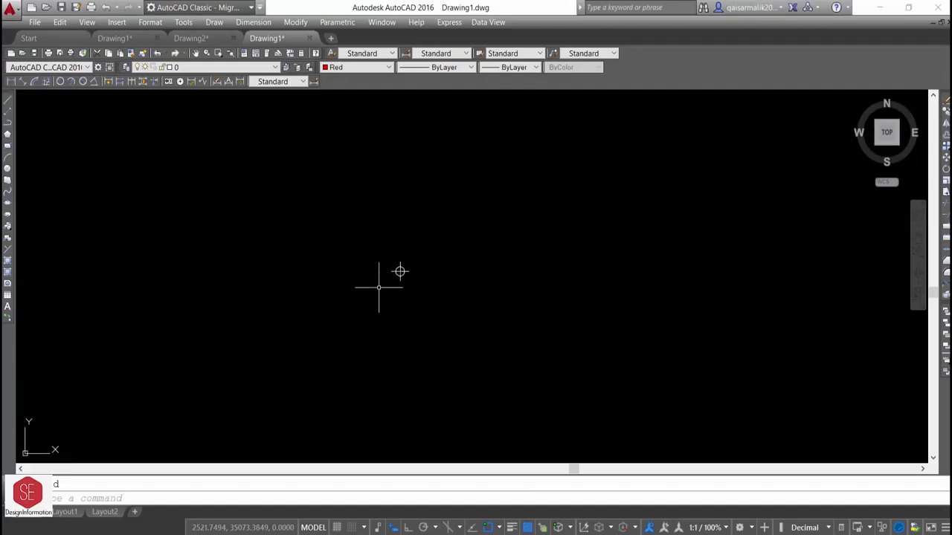
Step: Draw 50-unit lines at 0° and 90° from a common origin point
{"action": "type", "text": "PL"}
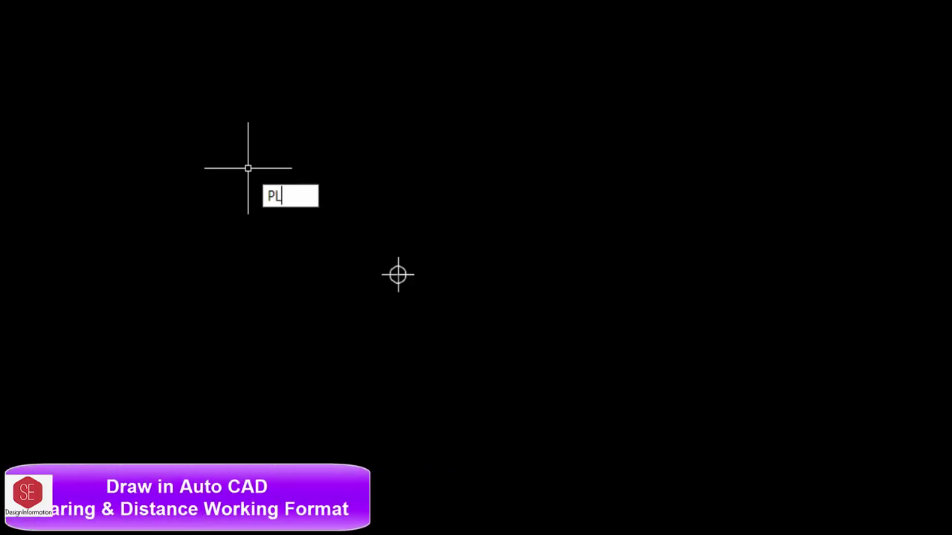
{"action": "key", "text": "Return"}
{"action": "left_click", "coordinate": [398, 275]}
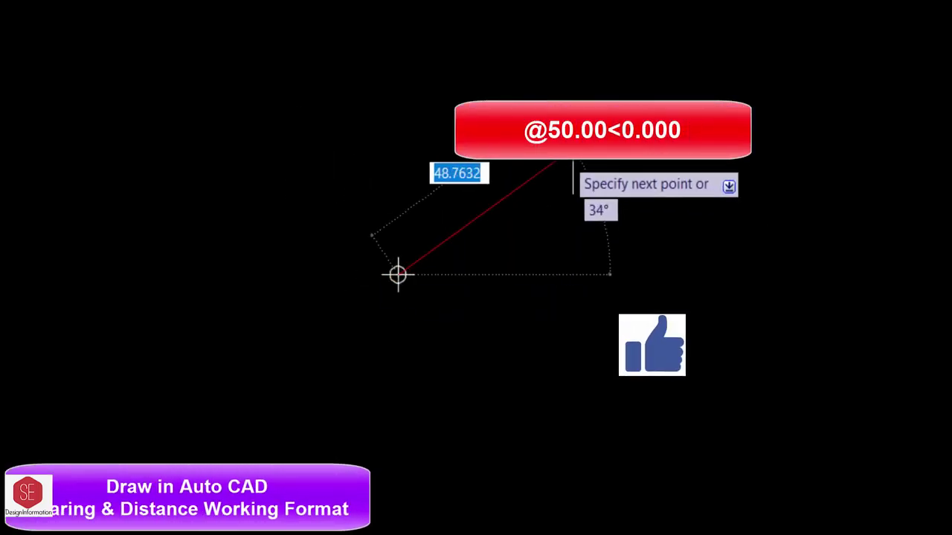
{"action": "type", "text": "50"}
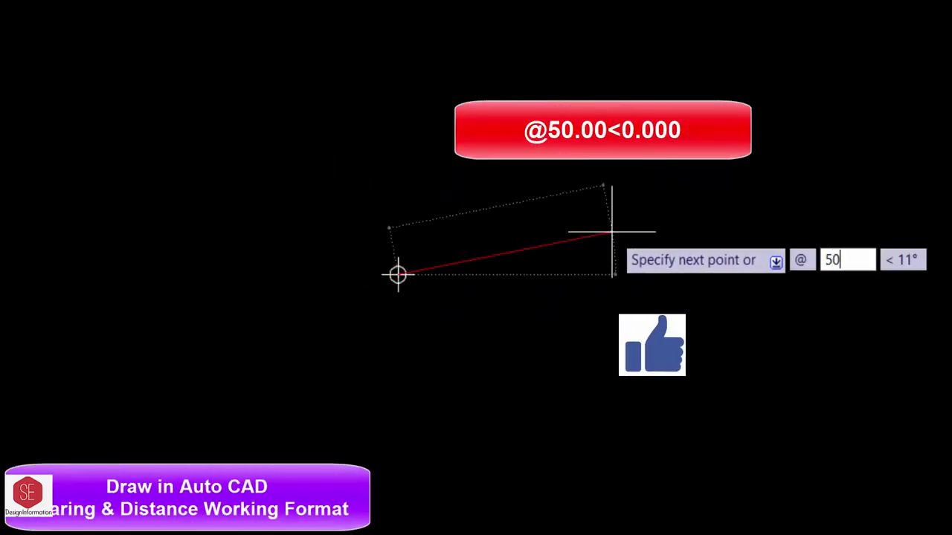
{"action": "key", "text": "Tab"}
{"action": "type", "text": "0"}
{"action": "key", "text": "Return"}
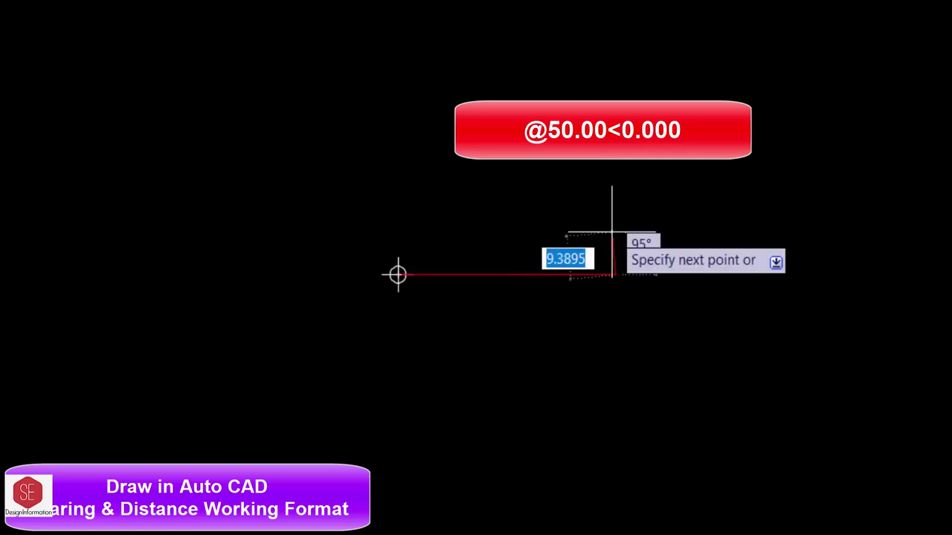
{"action": "key", "text": "Return"}
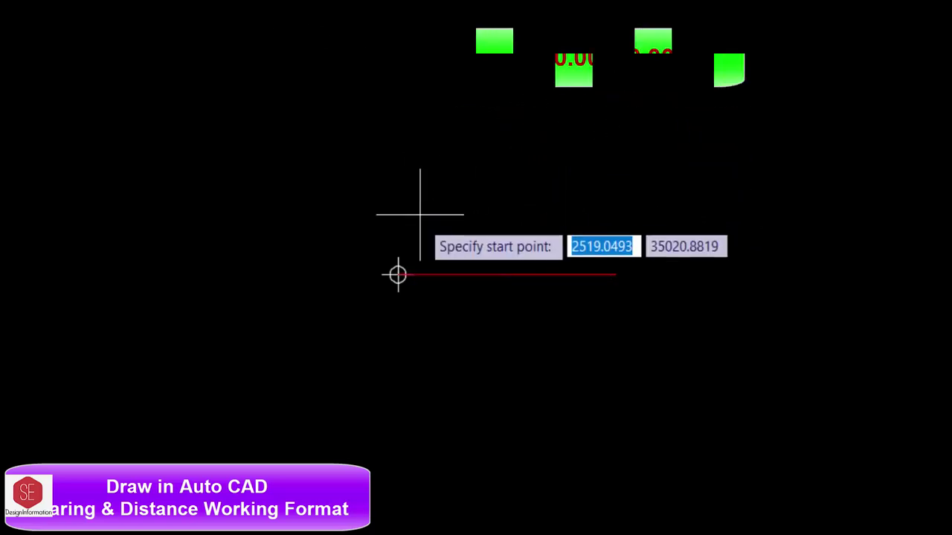
{"action": "left_click", "coordinate": [397, 275]}
{"action": "type", "text": "@ "}
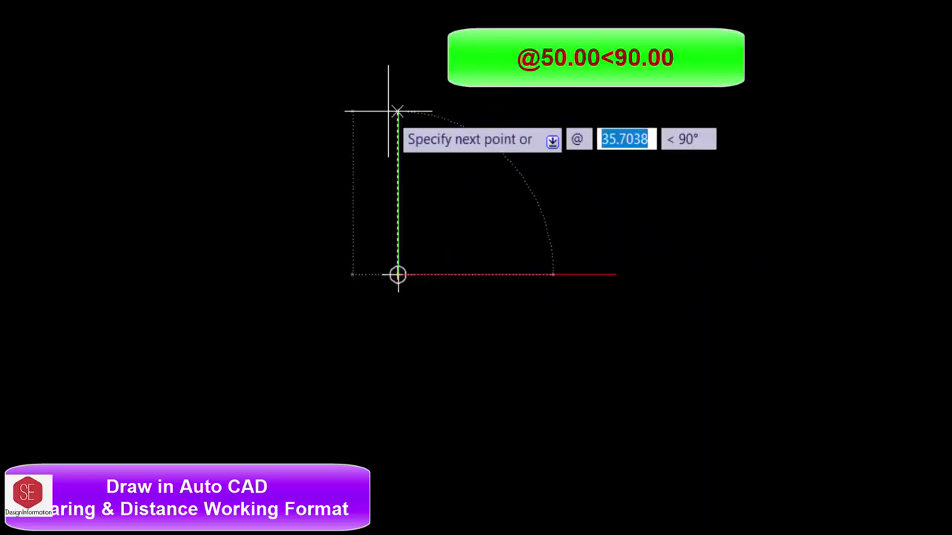
{"action": "type", "text": "50"}
{"action": "key", "text": "Tab"}
{"action": "type", "text": "0"}
{"action": "key", "text": "Return"}
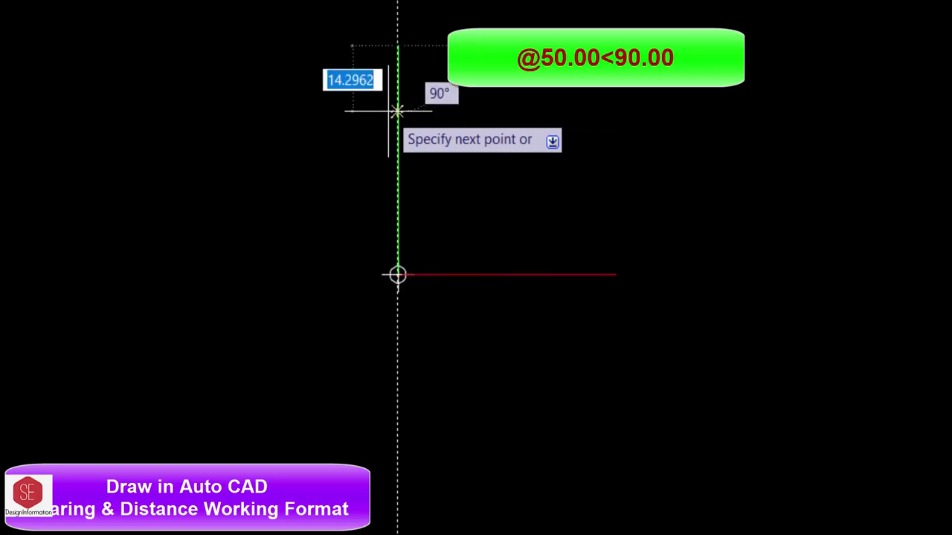
{"action": "key", "text": "Return"}
{"action": "key", "text": "Return"}
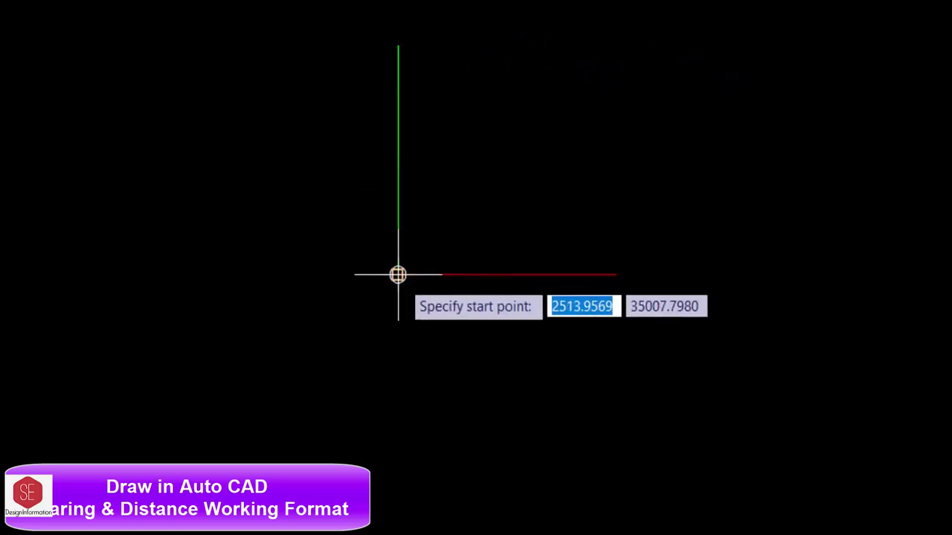
Step: Draw 50-unit lines at 180° and 270° from the same origin
{"action": "left_click", "coordinate": [398, 274]}
{"action": "type", "text": "@"}
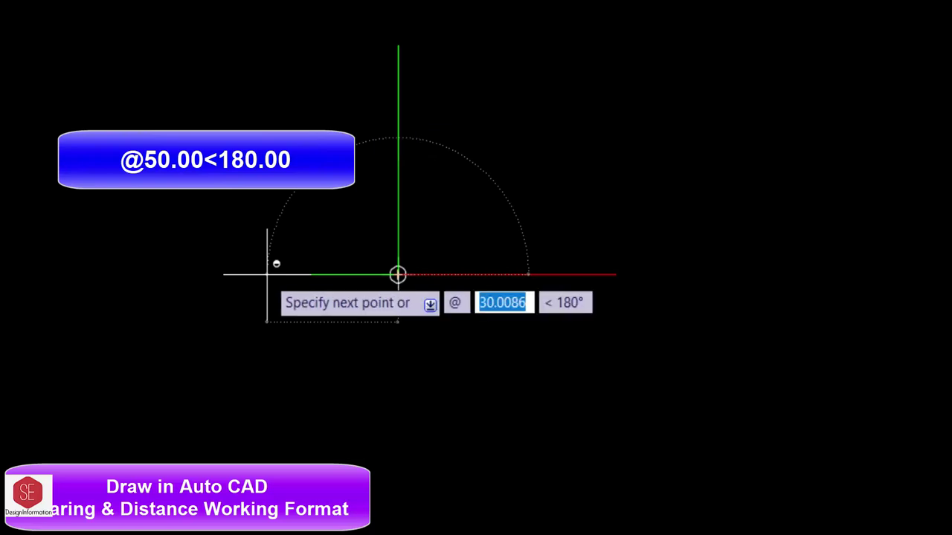
{"action": "type", "text": "50<"}
{"action": "key", "text": "Tab"}
{"action": "type", "text": "180"}
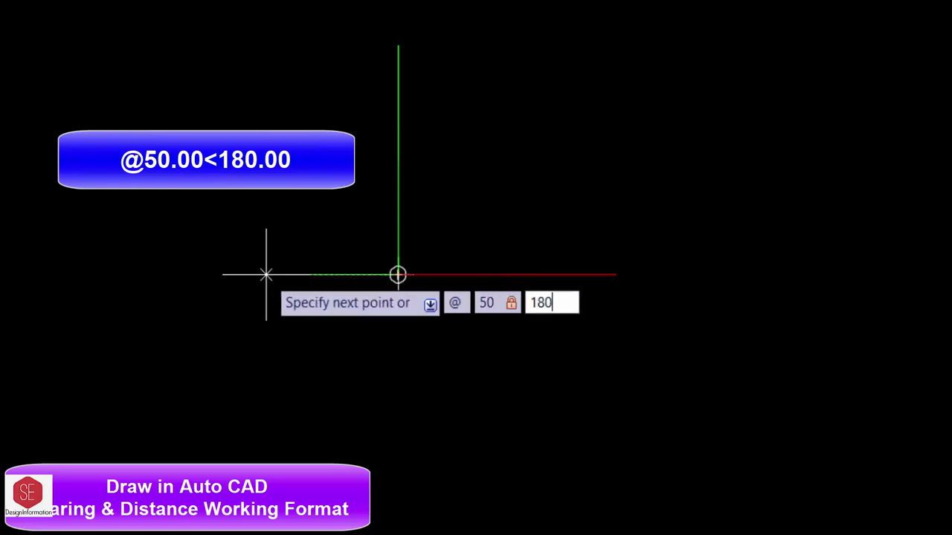
{"action": "key", "text": "Return"}
{"action": "key", "text": "Return"}
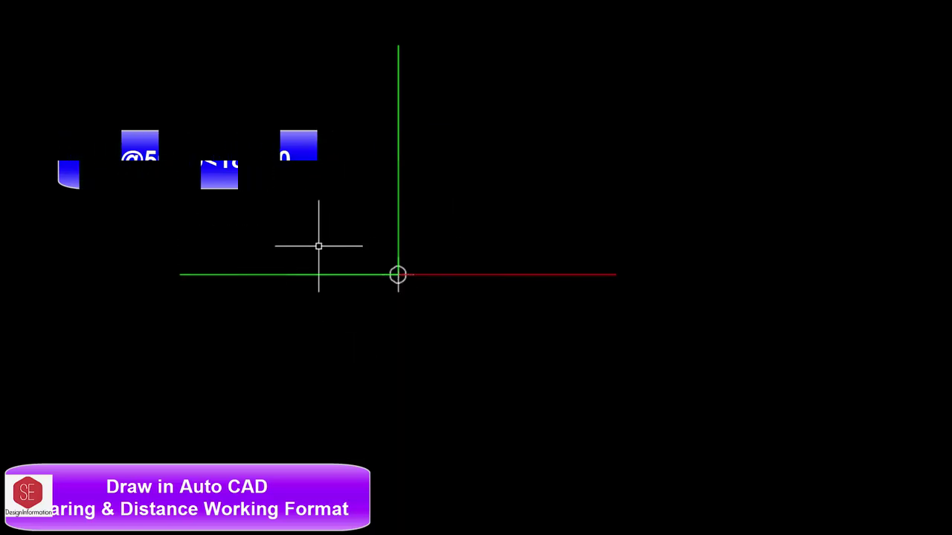
{"action": "type", "text": "PL"}
{"action": "key", "text": "Return"}
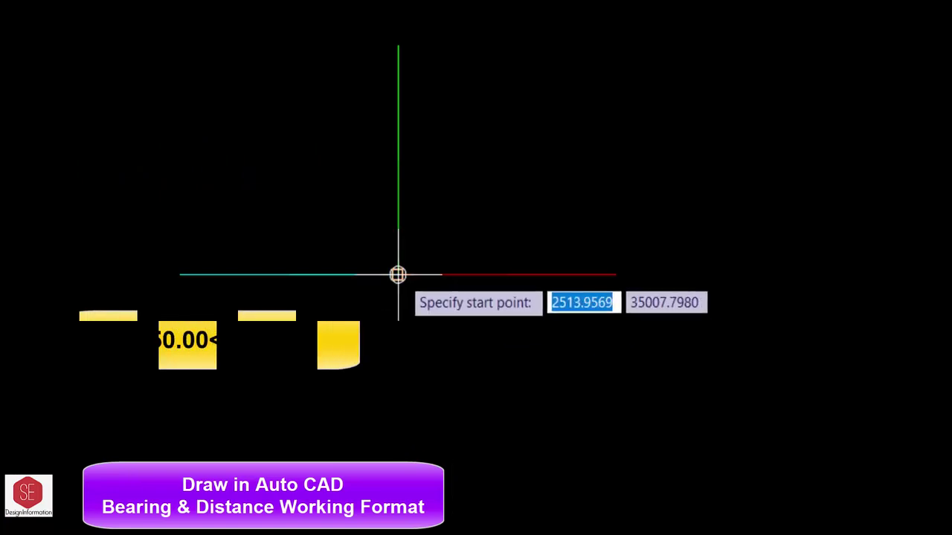
{"action": "left_click", "coordinate": [398, 275]}
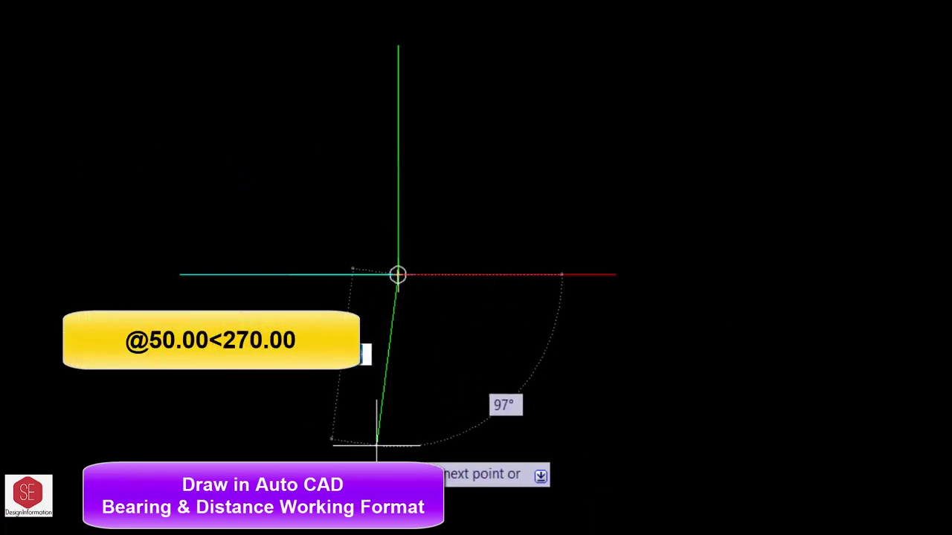
{"action": "type", "text": "@50"}
{"action": "key", "text": "Tab"}
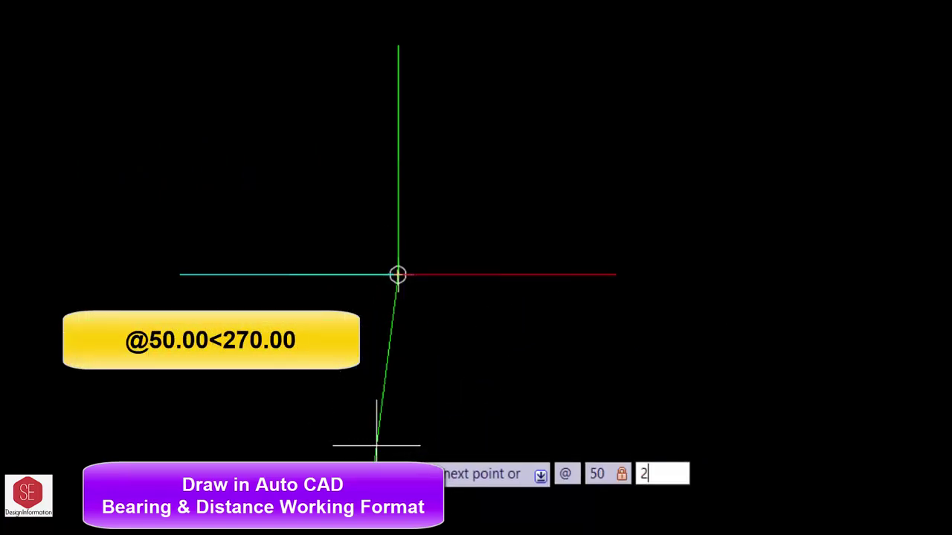
{"action": "key", "text": "Return"}
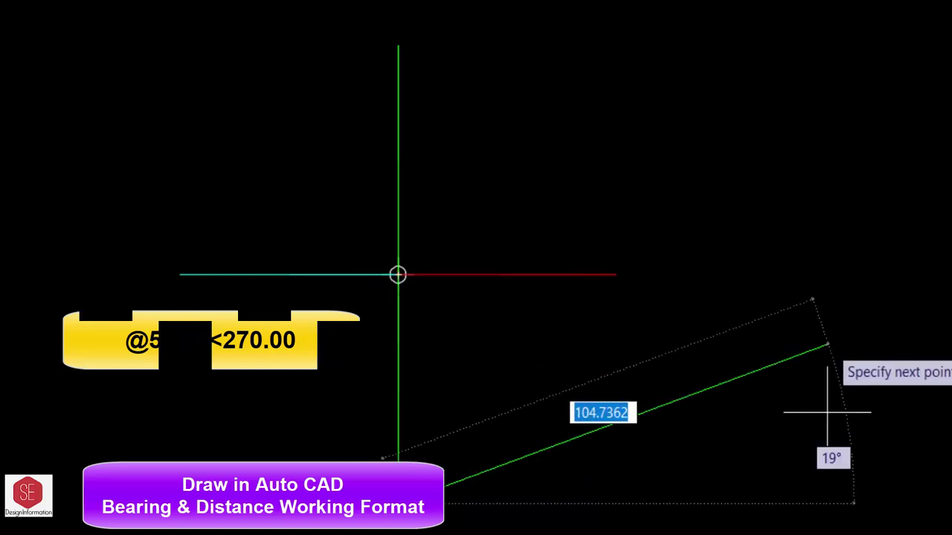
{"action": "key", "text": "Return"}
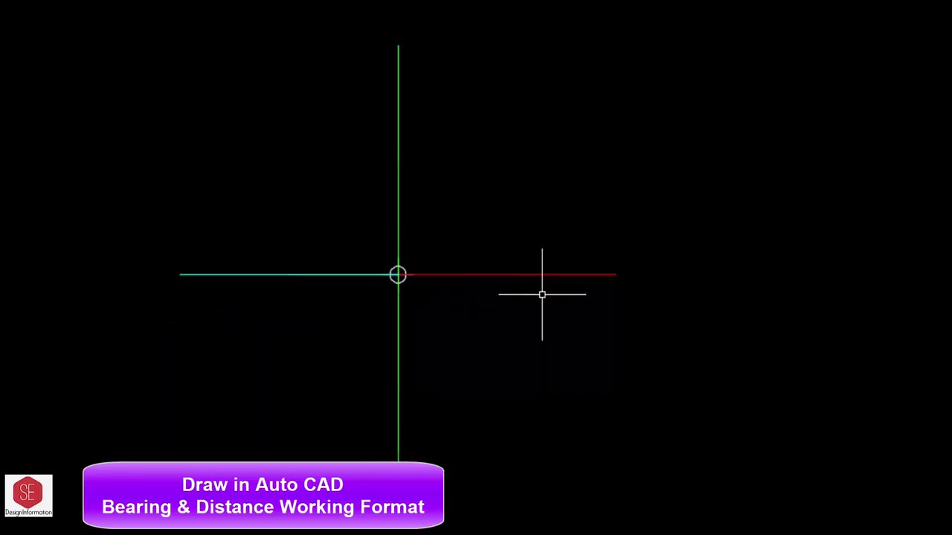
Step: Add a multiline text label '0°' with a degree symbol at the line end
{"action": "type", "text": "mt"}
{"action": "key", "text": "Return"}
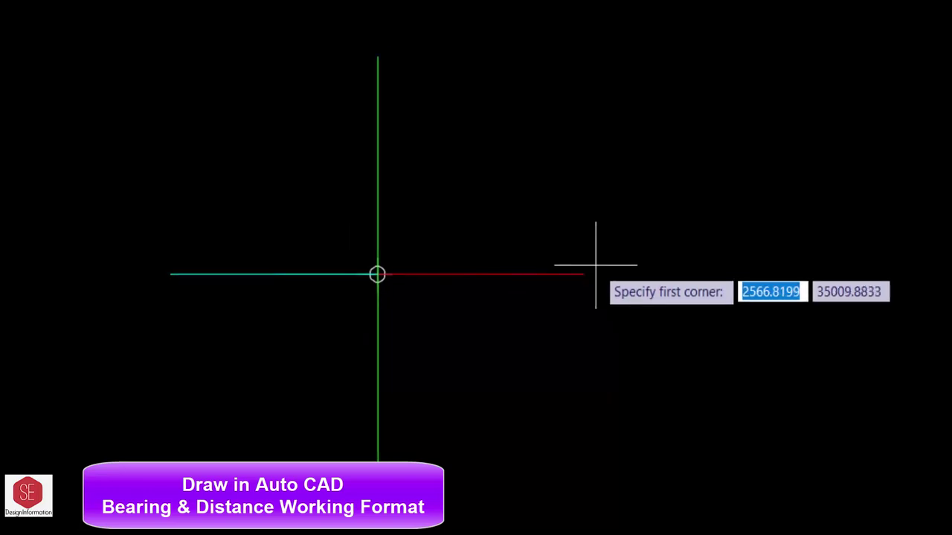
{"action": "left_click", "coordinate": [628, 246]}
{"action": "left_click", "coordinate": [611, 260]}
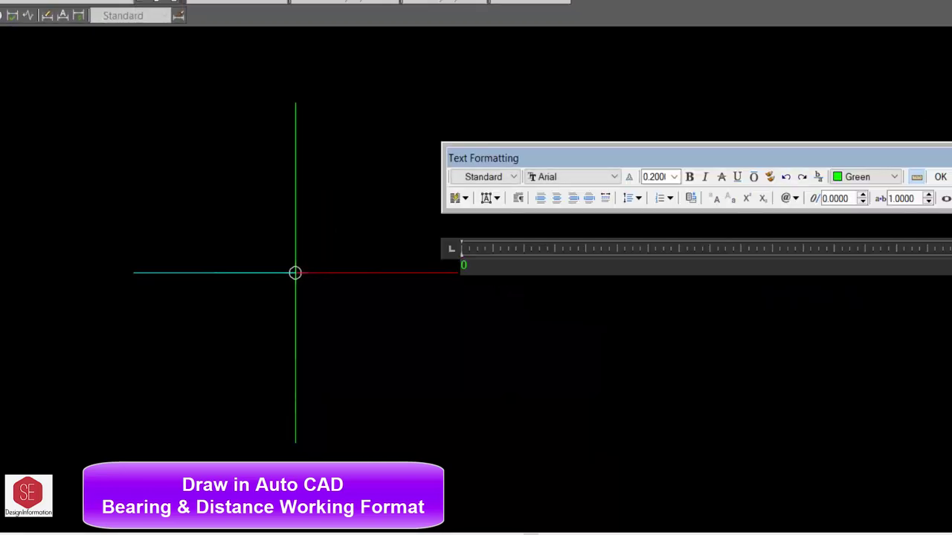
{"action": "left_click", "coordinate": [794, 198]}
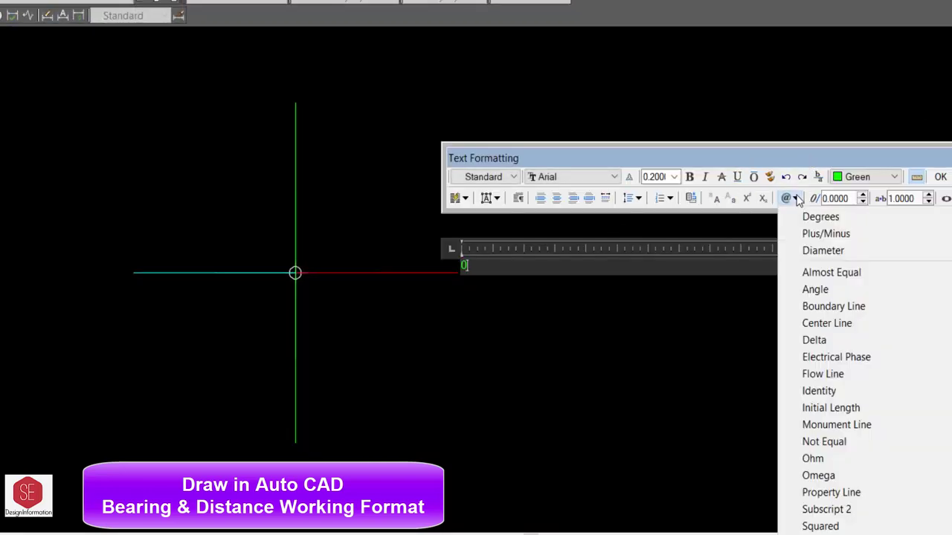
{"action": "left_click", "coordinate": [818, 215]}
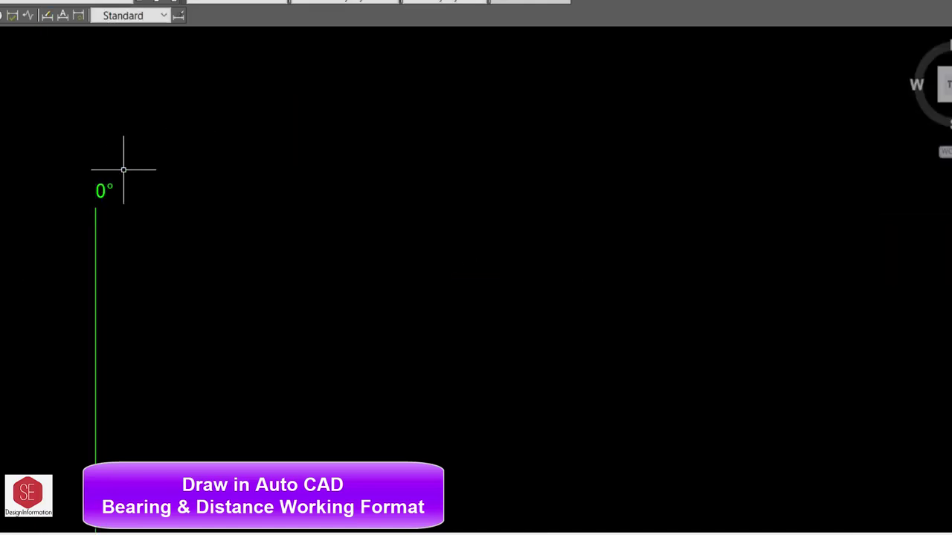
{"action": "key", "text": "Escape"}
Step: Edit the other angle labels to read 90° and 180°
{"action": "left_click", "coordinate": [100, 187]}
{"action": "key", "text": "Escape"}
{"action": "double_click", "coordinate": [96, 192]}
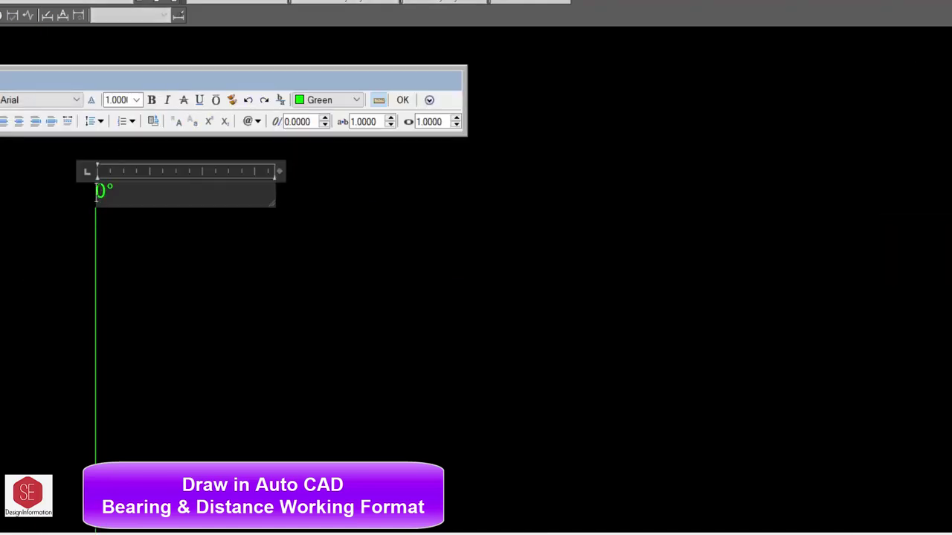
{"action": "left_click", "coordinate": [405, 102]}
{"action": "scroll", "coordinate": [47, 468], "scroll_direction": "up", "scroll_amount": 3}
{"action": "double_click", "coordinate": [47, 420]}
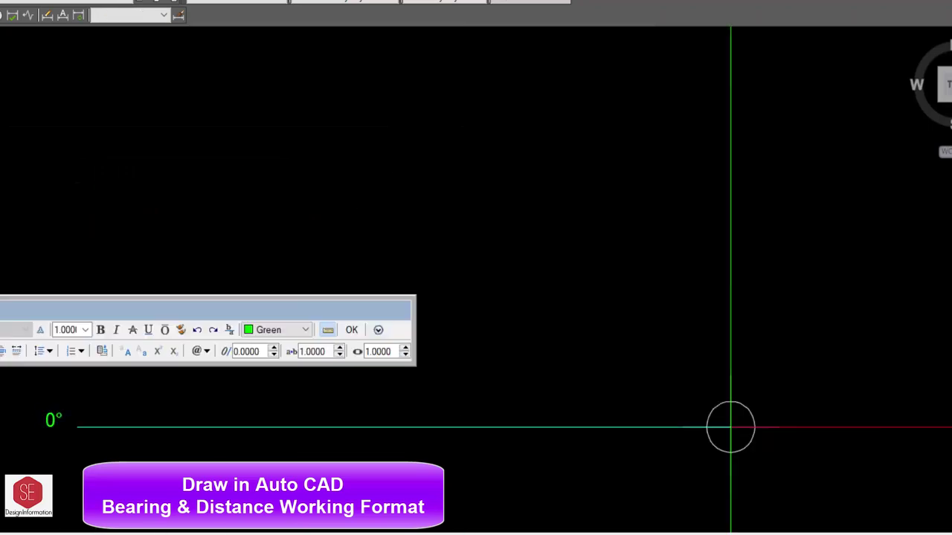
{"action": "left_click", "coordinate": [245, 414]}
Step: Change the bottom label to a yellow 270°
{"action": "scroll", "coordinate": [255, 446], "scroll_direction": "up", "scroll_amount": 3}
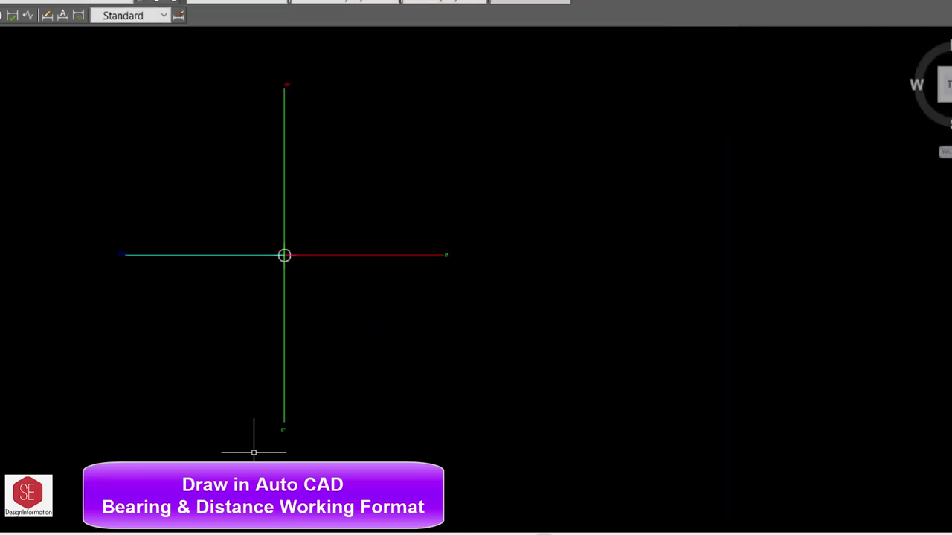
{"action": "scroll", "coordinate": [336, 391], "scroll_direction": "up", "scroll_amount": 2}
{"action": "double_click", "coordinate": [327, 399]}
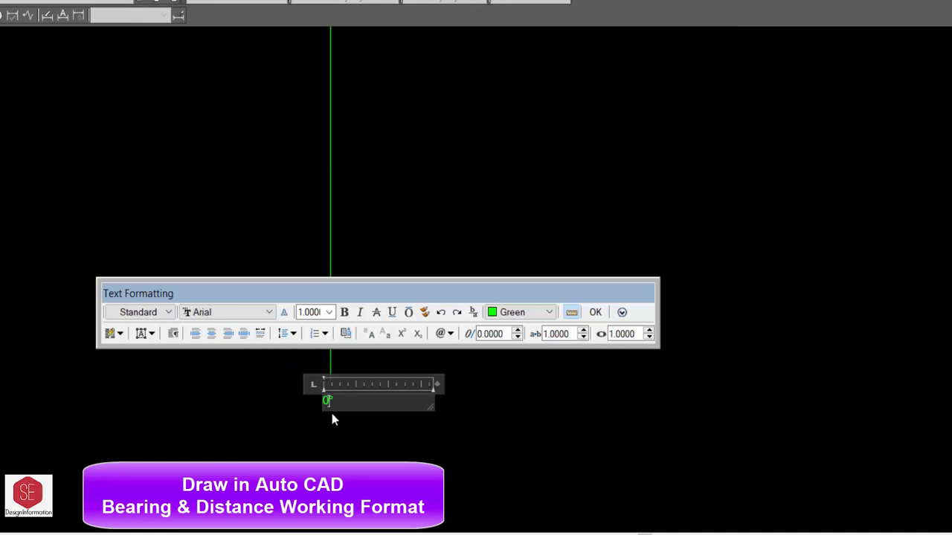
{"action": "type", "text": "270"}
{"action": "left_click", "coordinate": [280, 451]}
Step: Place points in the lower-left and upper-right quadrants and join them with a line
{"action": "scroll", "coordinate": [280, 450], "scroll_direction": "down", "scroll_amount": 3}
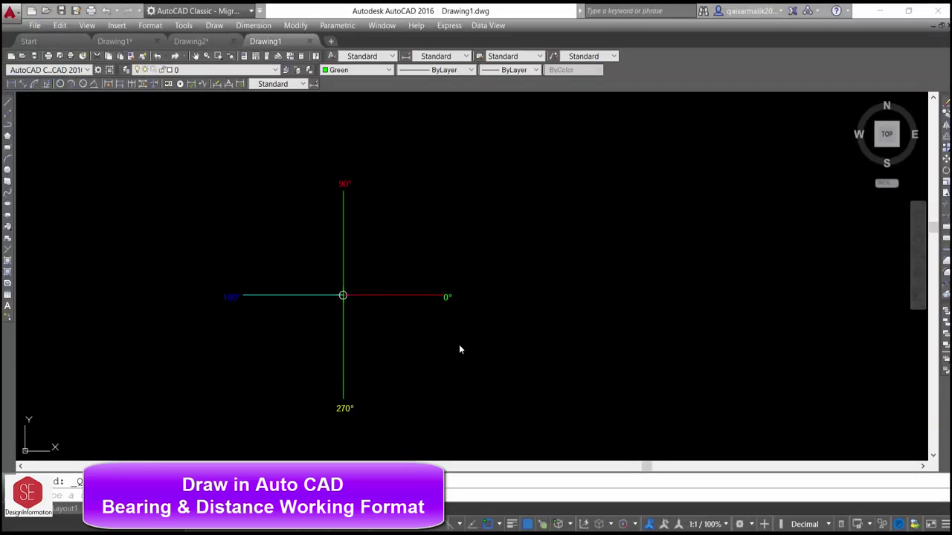
{"action": "scroll", "coordinate": [402, 323], "scroll_direction": "down", "scroll_amount": 2}
{"action": "scroll", "coordinate": [270, 355], "scroll_direction": "up", "scroll_amount": 4}
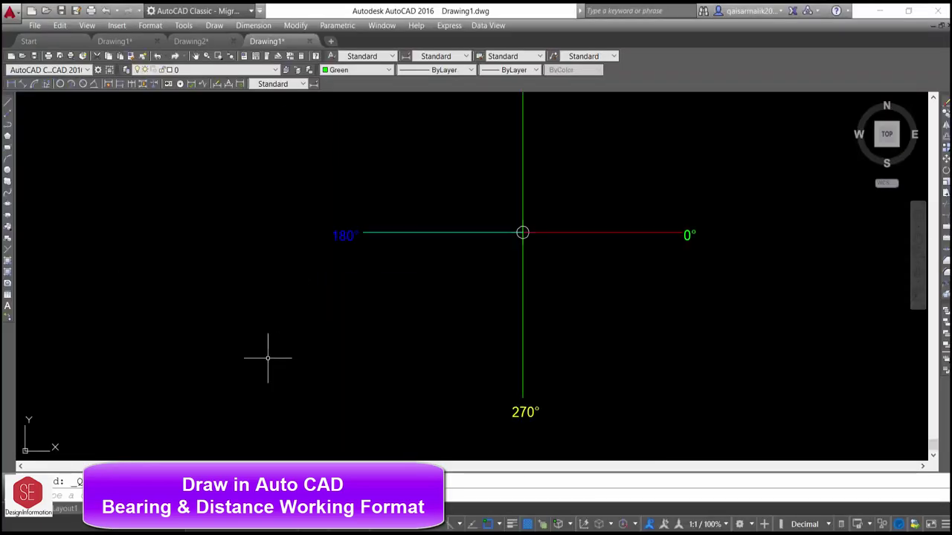
{"action": "scroll", "coordinate": [473, 294], "scroll_direction": "down", "scroll_amount": 2}
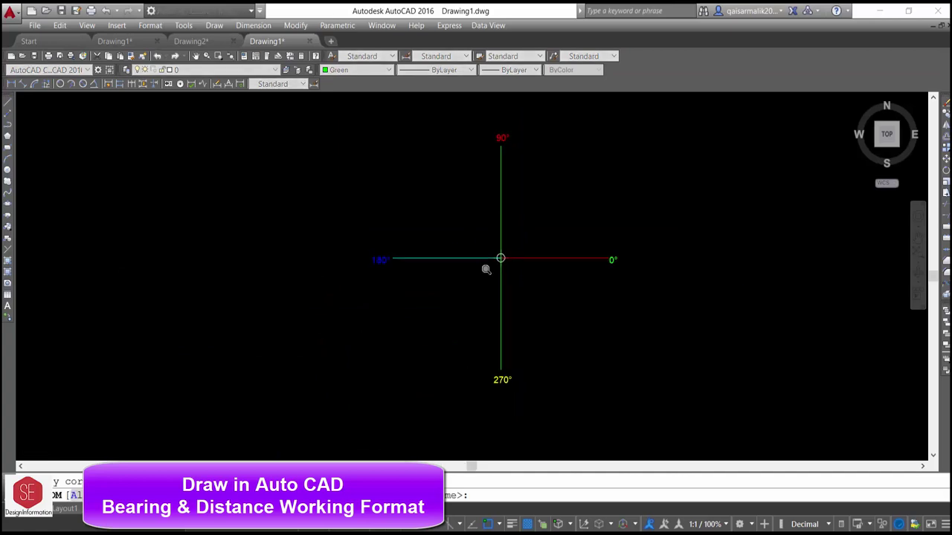
{"action": "scroll", "coordinate": [445, 292], "scroll_direction": "up", "scroll_amount": 2}
{"action": "type", "text": "PO"}
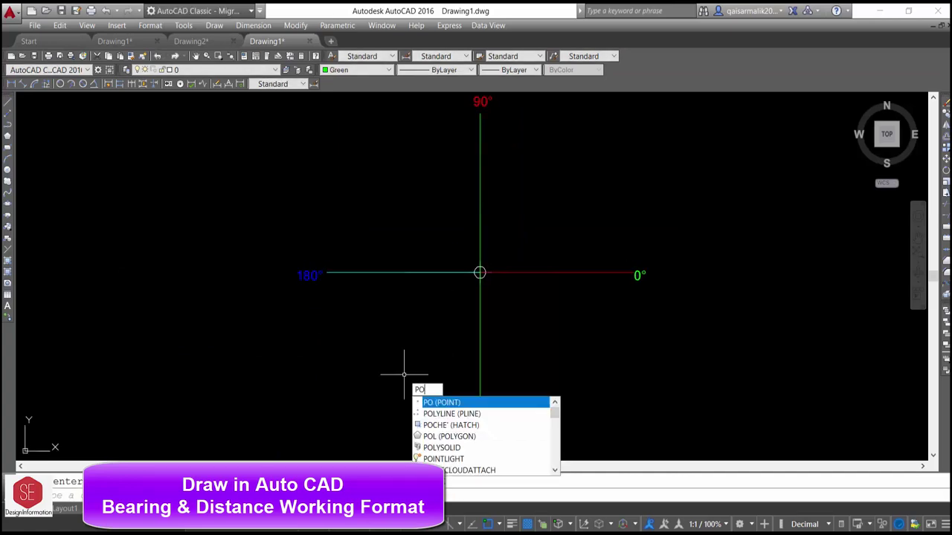
{"action": "key", "text": "Return"}
{"action": "left_click", "coordinate": [378, 364]}
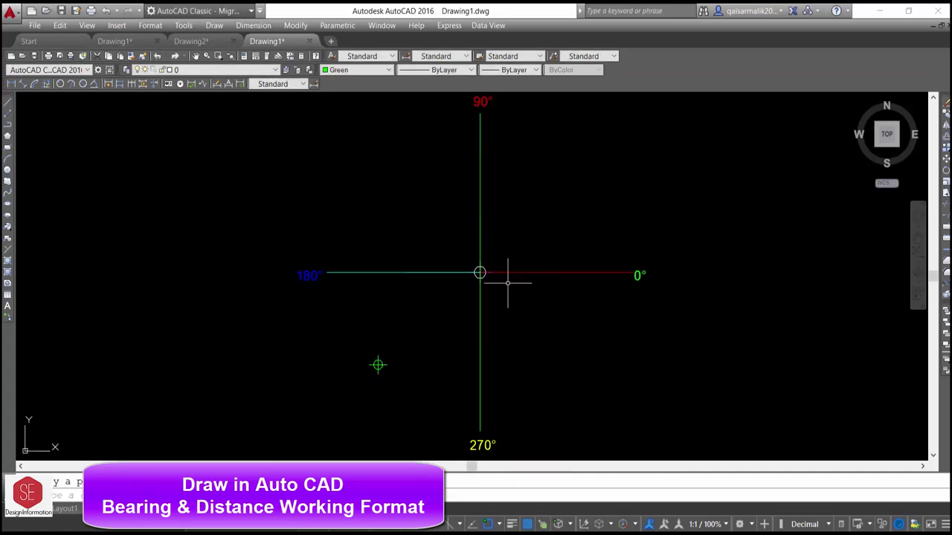
{"action": "left_click", "coordinate": [558, 172]}
{"action": "type", "text": "l"}
{"action": "key", "text": "Return"}
{"action": "left_click", "coordinate": [378, 364]}
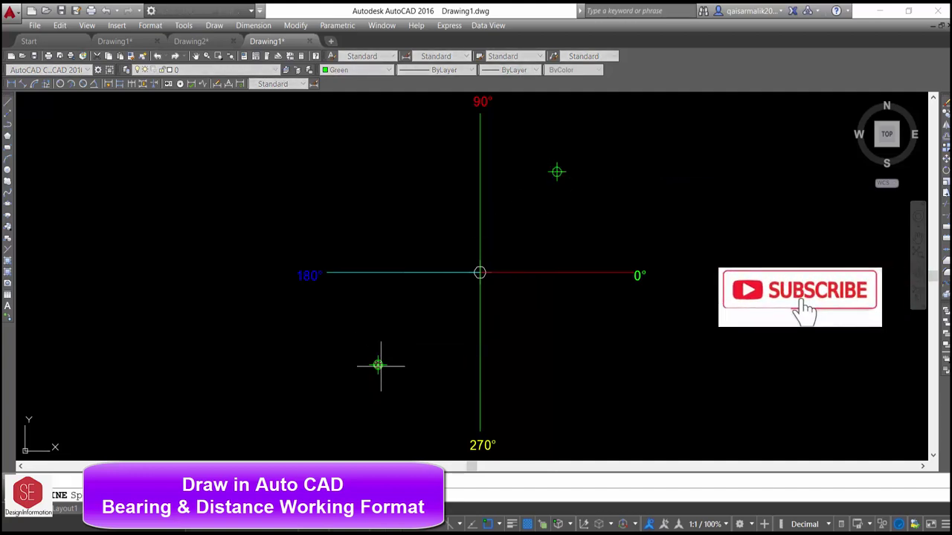
{"action": "left_click", "coordinate": [558, 172]}
{"action": "key", "text": "Return"}
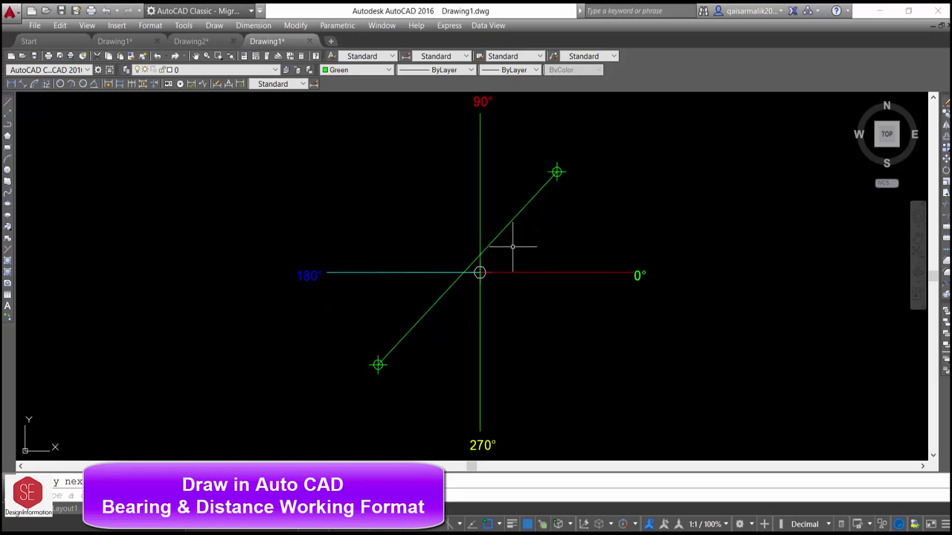
Step: Switch the colour to Blue and redraw the diagonal between the two points
{"action": "left_click", "coordinate": [357, 70]}
{"action": "left_click", "coordinate": [343, 129]}
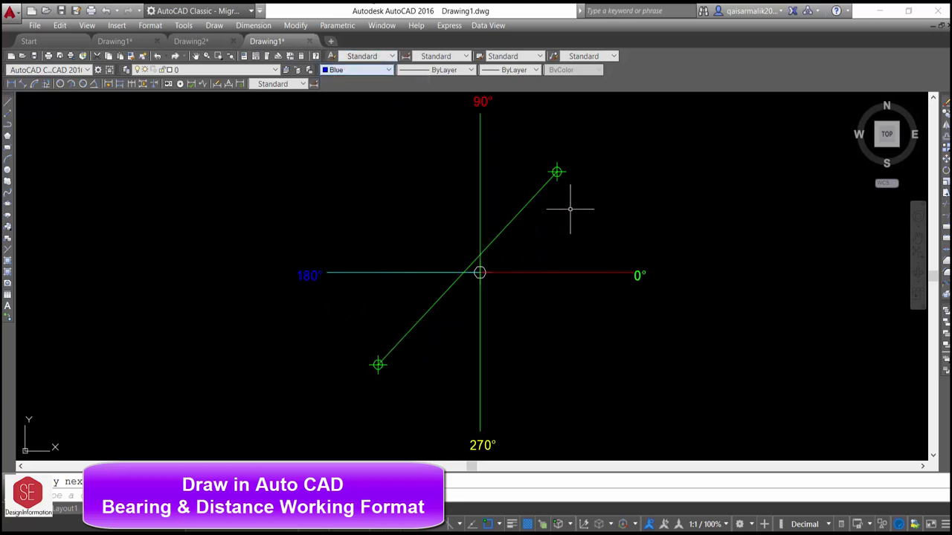
{"action": "type", "text": "P"}
{"action": "key", "text": "Return"}
{"action": "left_click", "coordinate": [557, 172]}
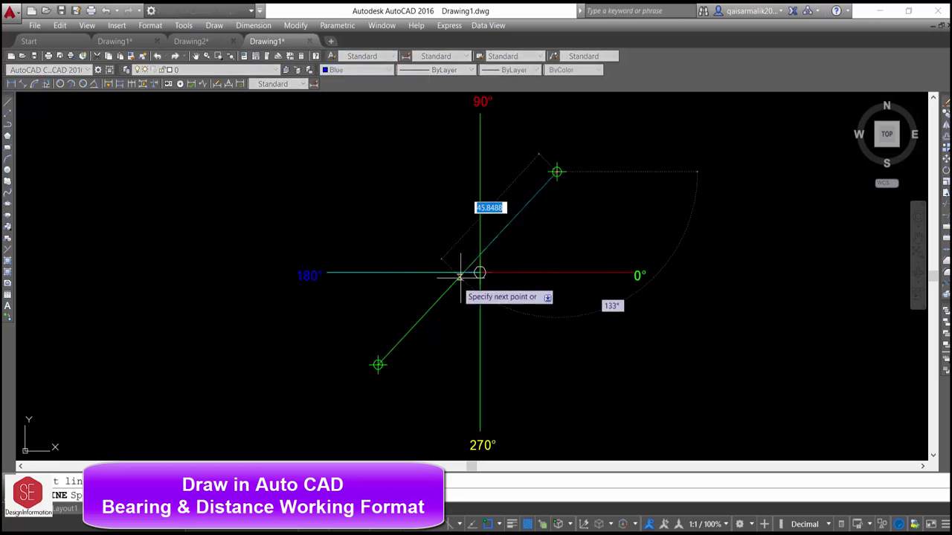
{"action": "left_click", "coordinate": [378, 364]}
{"action": "key", "text": "Return"}
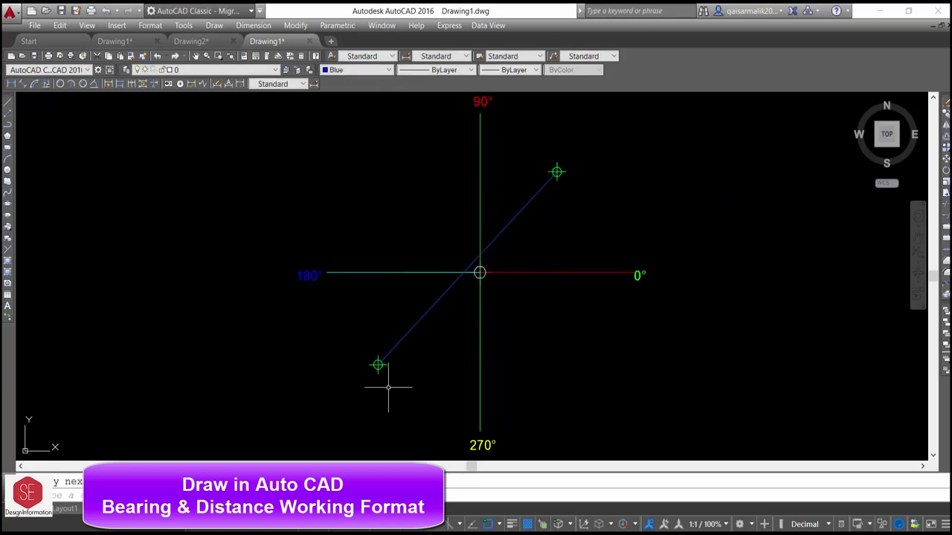
Step: Place an upper-left point and draw a line to it from the upper-right point
{"action": "type", "text": "p"}
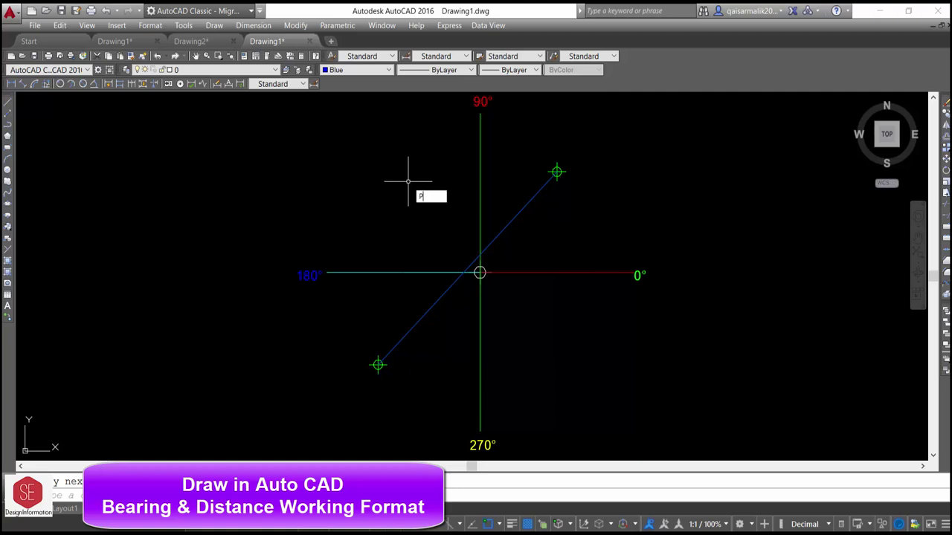
{"action": "type", "text": "o"}
{"action": "key", "text": "Return"}
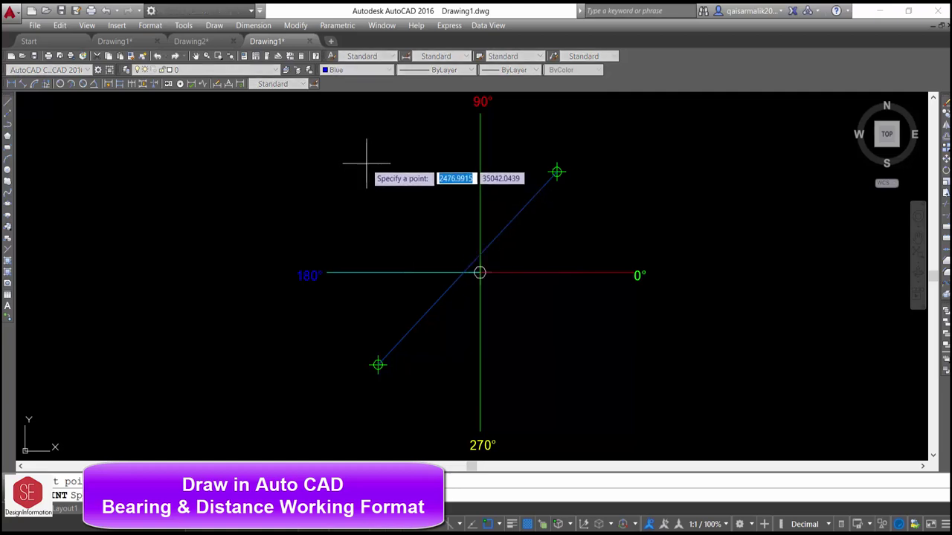
{"action": "left_click", "coordinate": [371, 162]}
{"action": "type", "text": "l"}
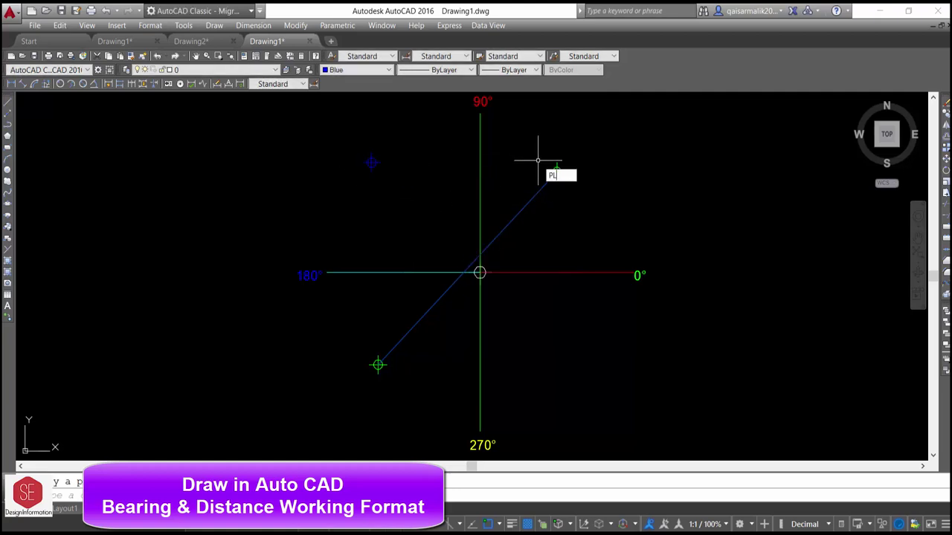
{"action": "key", "text": "Return"}
{"action": "left_click", "coordinate": [556, 172]}
{"action": "left_click", "coordinate": [371, 162]}
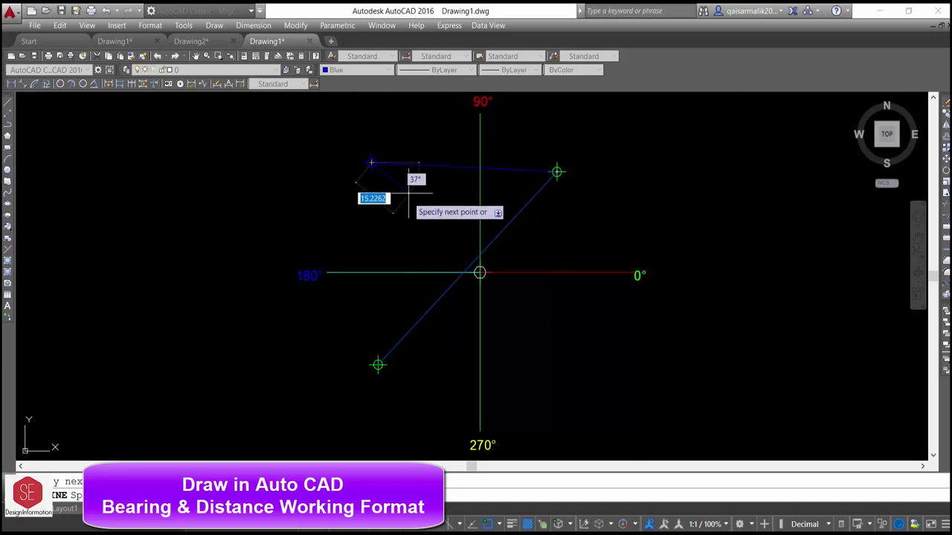
{"action": "scroll", "coordinate": [418, 229], "scroll_direction": "down", "scroll_amount": 3}
{"action": "key", "text": "Return"}
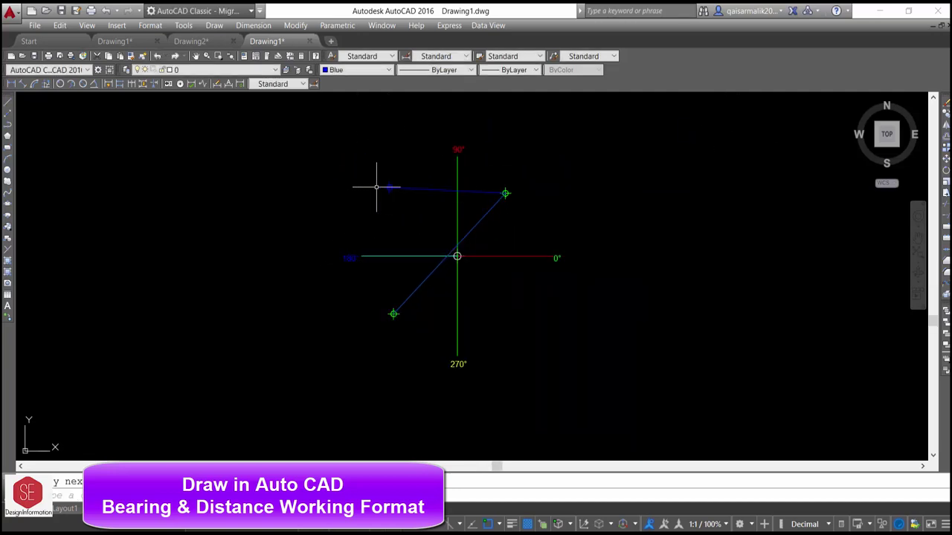
Step: Draw another line across the top and place a point in the lower-right quadrant
{"action": "key", "text": "Return"}
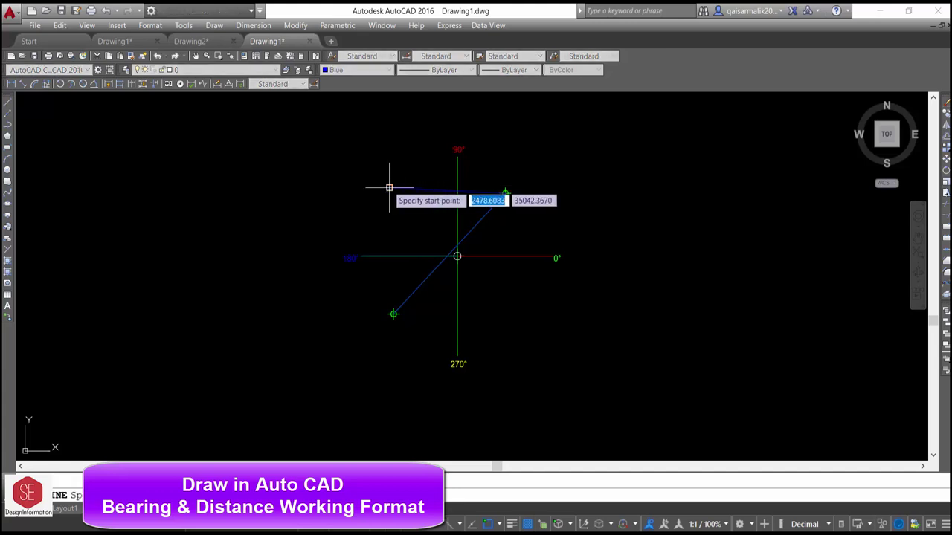
{"action": "left_click", "coordinate": [389, 188]}
{"action": "left_click", "coordinate": [505, 192]}
{"action": "key", "text": "Return"}
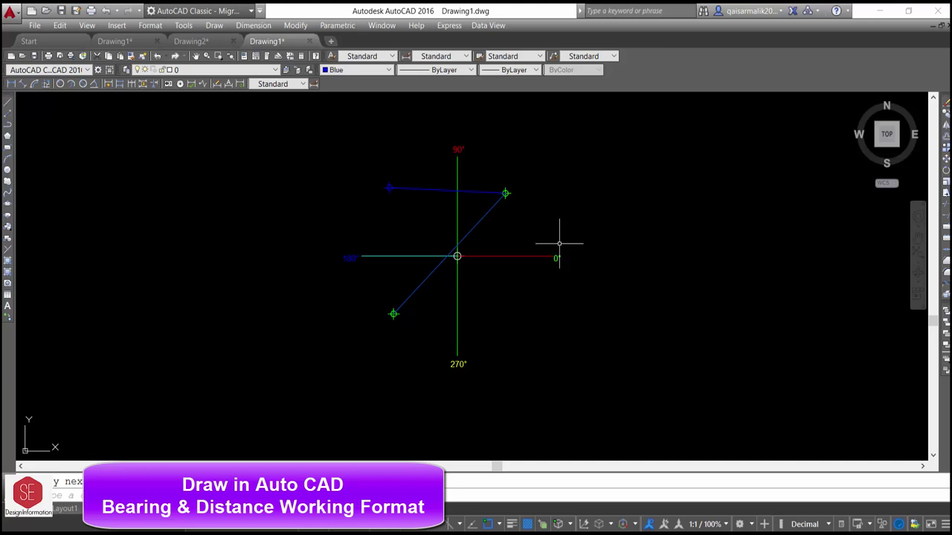
{"action": "type", "text": "P"}
{"action": "key", "text": "Return"}
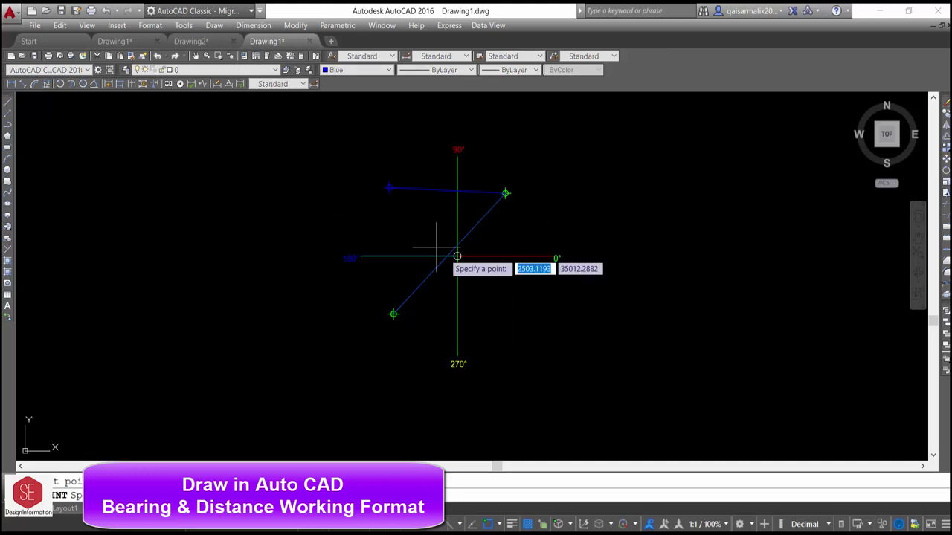
{"action": "left_click", "coordinate": [495, 293]}
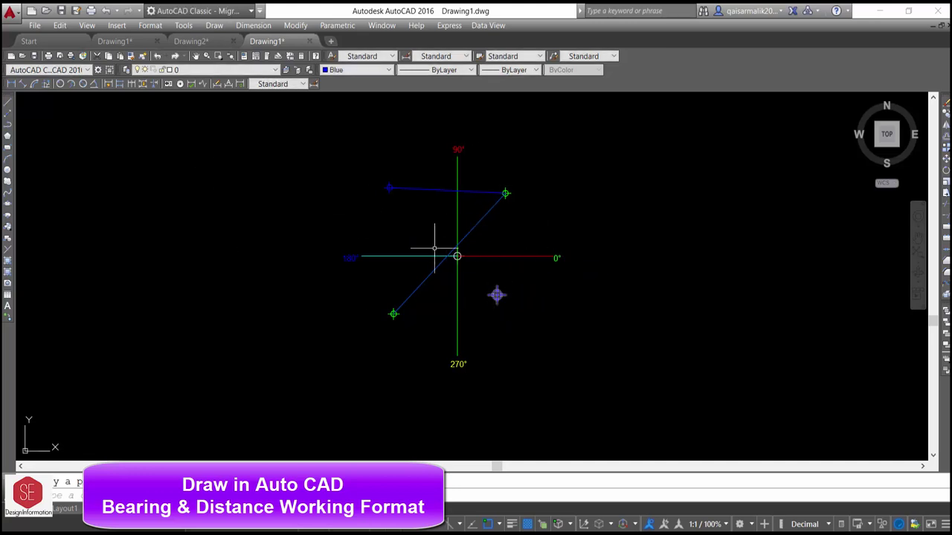
{"action": "left_click", "coordinate": [348, 70]}
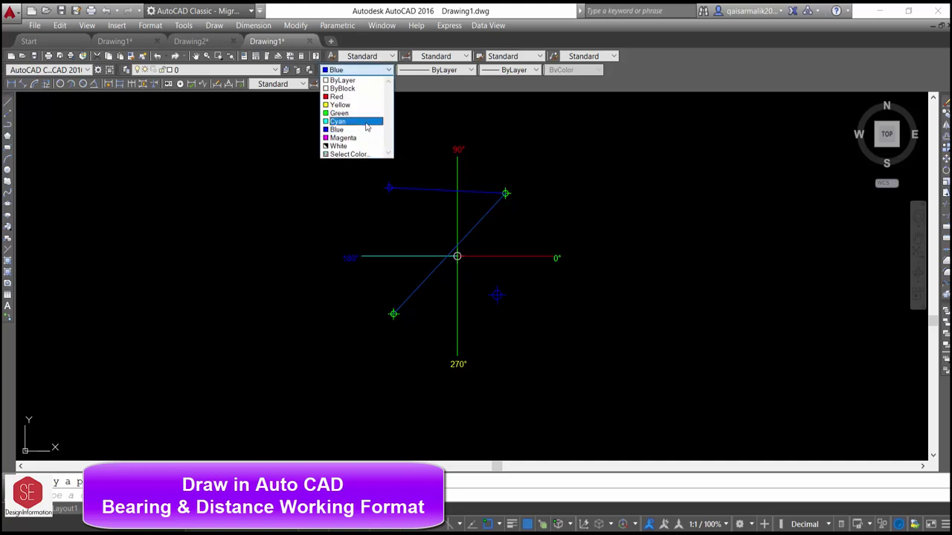
Step: Draw a cyan line from the upper-left point to the lower-right point
{"action": "left_click", "coordinate": [365, 116]}
{"action": "type", "text": "l"}
{"action": "key", "text": "Return"}
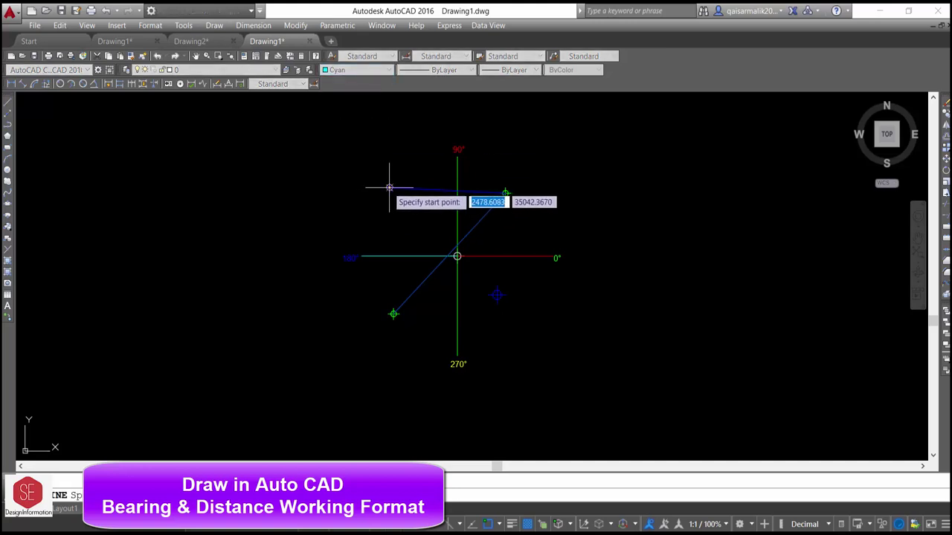
{"action": "left_click", "coordinate": [388, 187]}
{"action": "left_click", "coordinate": [496, 294]}
{"action": "key", "text": "Return"}
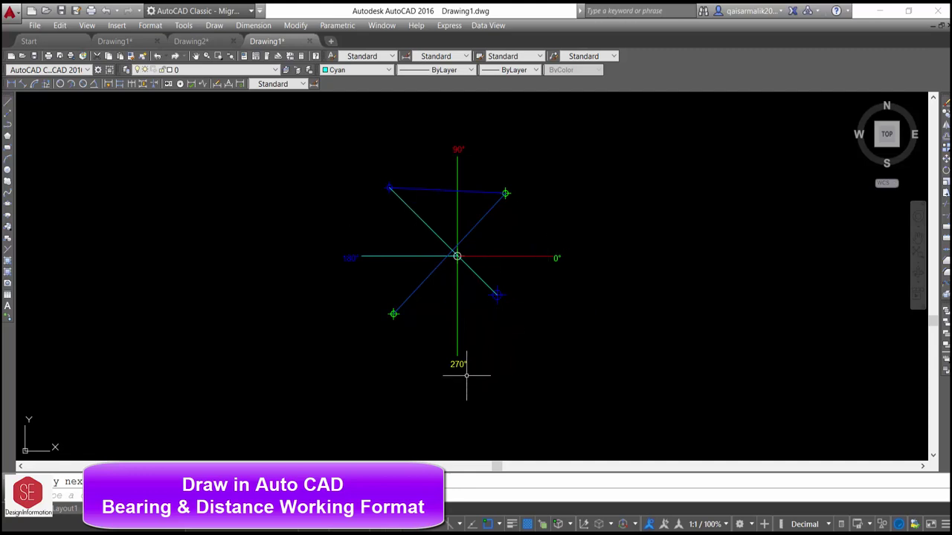
Step: Copy the 0° label just below itself and edit the copy to read 360°
{"action": "scroll", "coordinate": [554, 257], "scroll_direction": "up", "scroll_amount": 4}
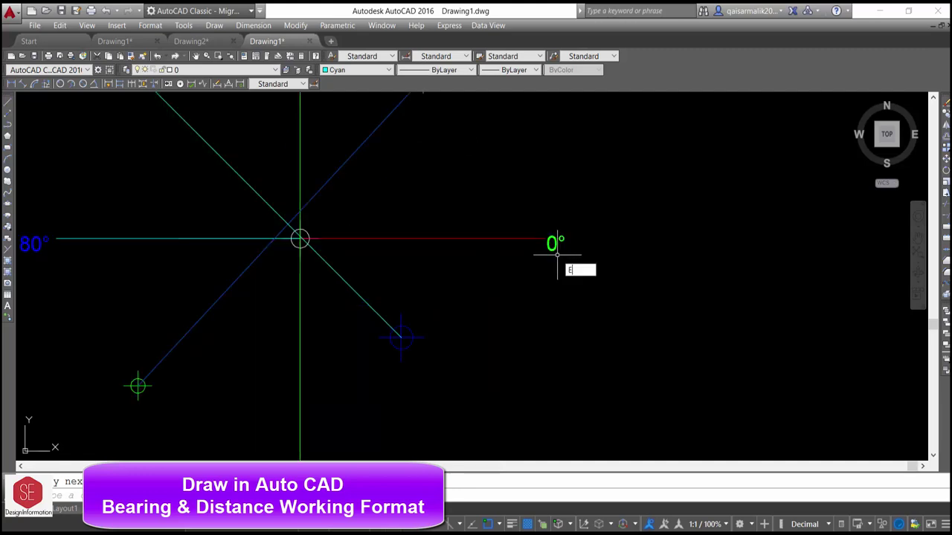
{"action": "type", "text": "co"}
{"action": "key", "text": "Return"}
{"action": "left_click", "coordinate": [550, 247]}
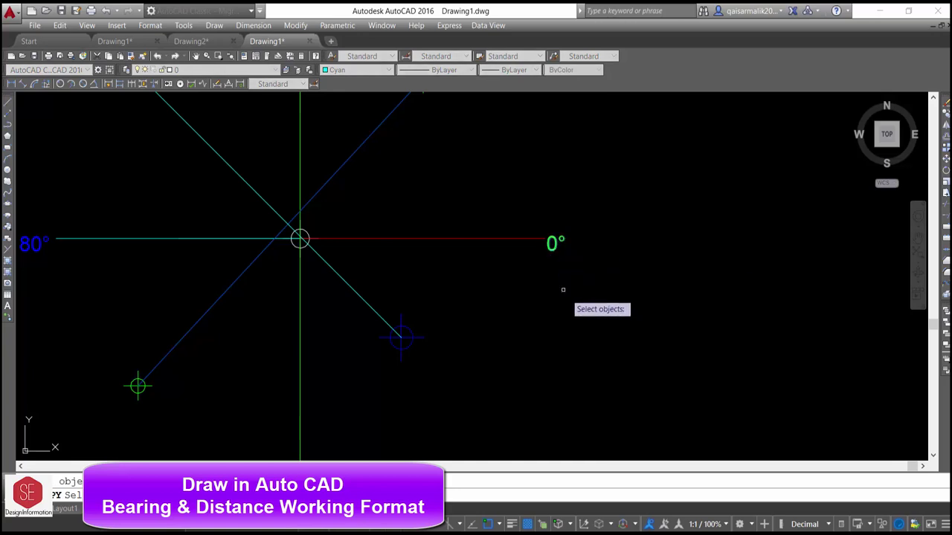
{"action": "key", "text": "Return"}
{"action": "left_click", "coordinate": [563, 292]}
{"action": "left_click", "coordinate": [565, 312]}
{"action": "double_click", "coordinate": [556, 267]}
{"action": "type", "text": "360"}
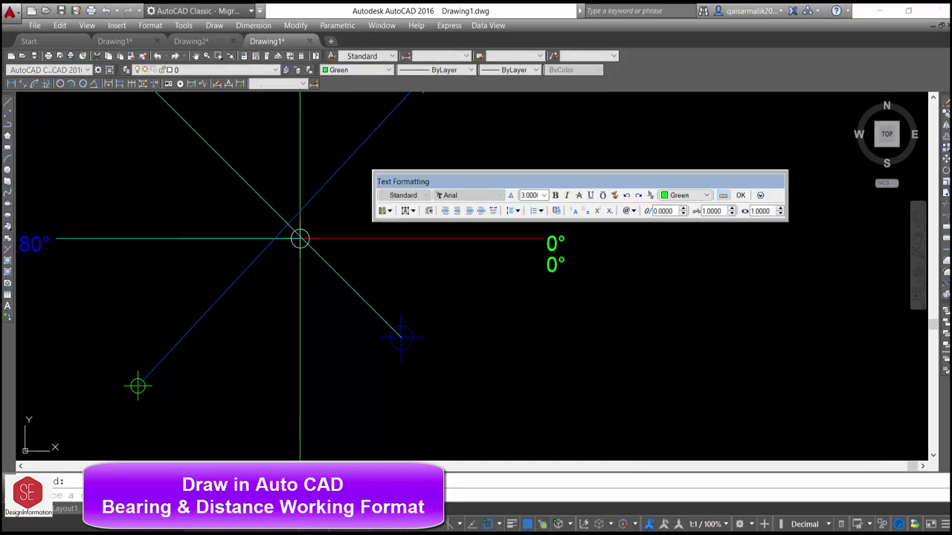
{"action": "left_click", "coordinate": [740, 195]}
{"action": "scroll", "coordinate": [619, 269], "scroll_direction": "down", "scroll_amount": 2}
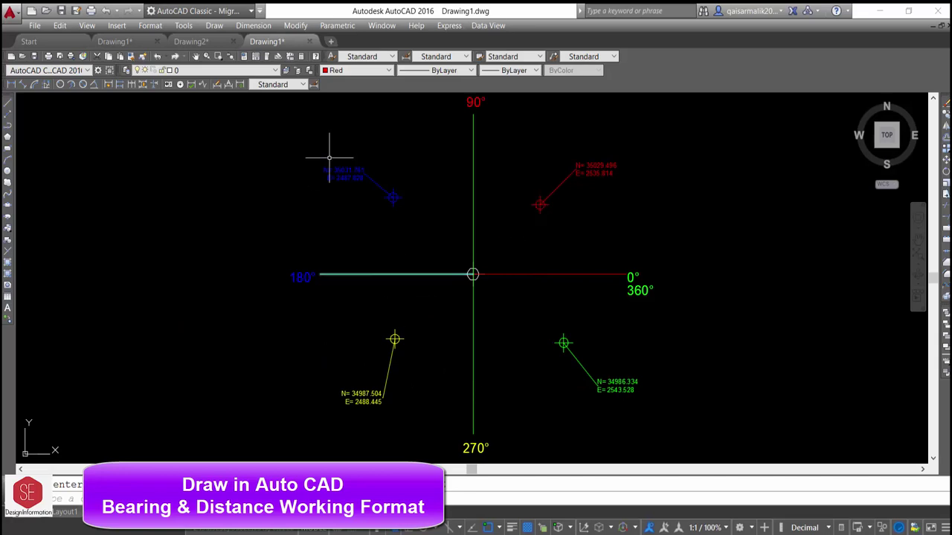
Step: Set colour to ByBlock and draw a line from the yellow point to the red point
{"action": "left_click", "coordinate": [372, 69]}
{"action": "left_click", "coordinate": [345, 79]}
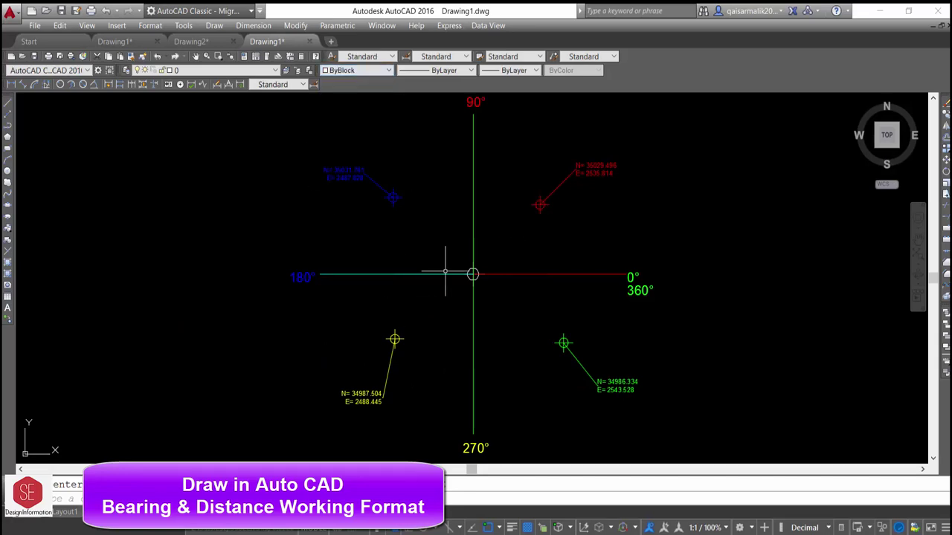
{"action": "type", "text": "l"}
{"action": "key", "text": "Return"}
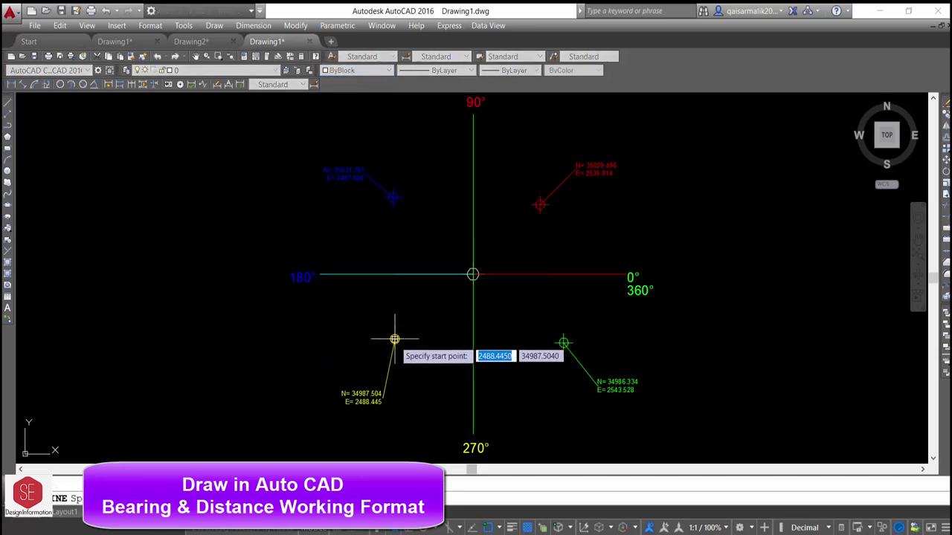
{"action": "left_click", "coordinate": [395, 340]}
{"action": "left_click", "coordinate": [540, 205]}
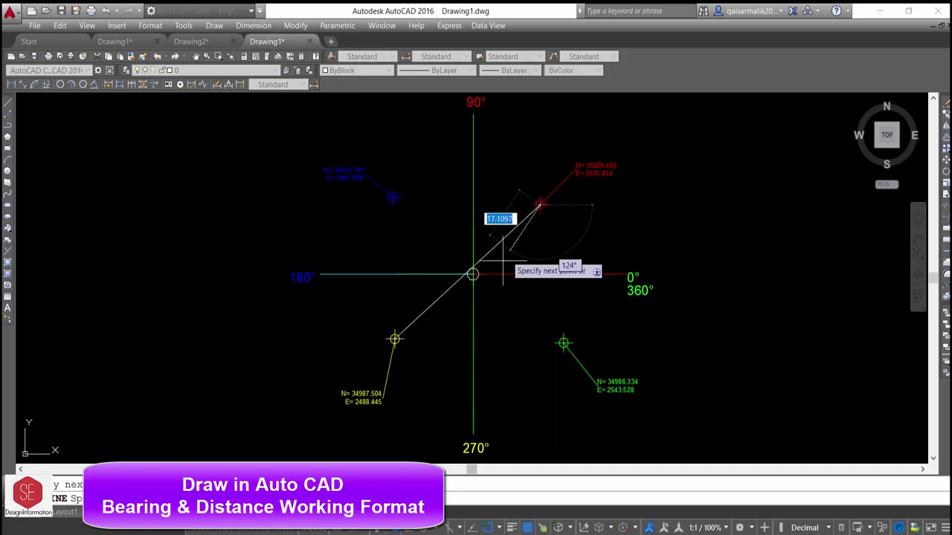
{"action": "key", "text": "Escape"}
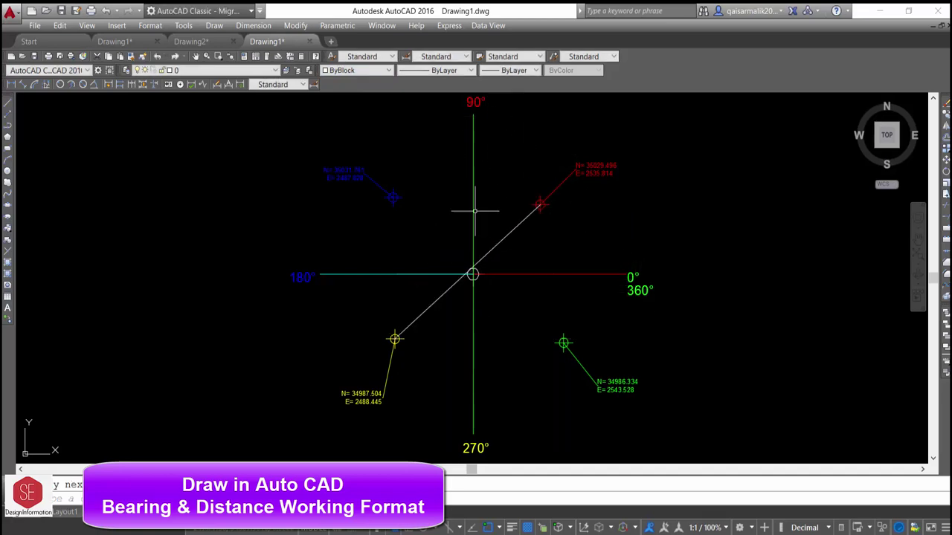
{"action": "left_click", "coordinate": [503, 241]}
{"action": "key", "text": "Escape"}
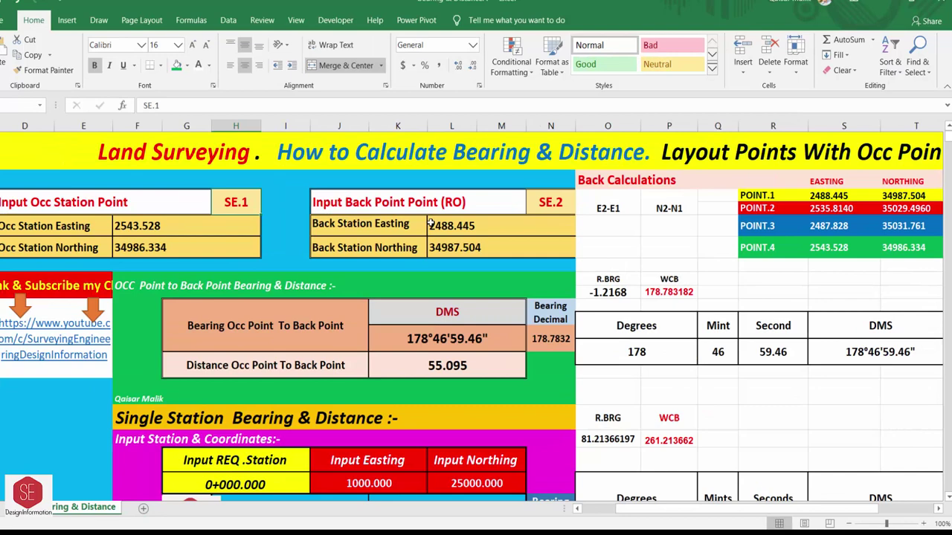
Step: Enter occupied station 2488.445 / 34987.504 and back station 2535.814 / 35029.49
{"action": "left_click", "coordinate": [544, 204]}
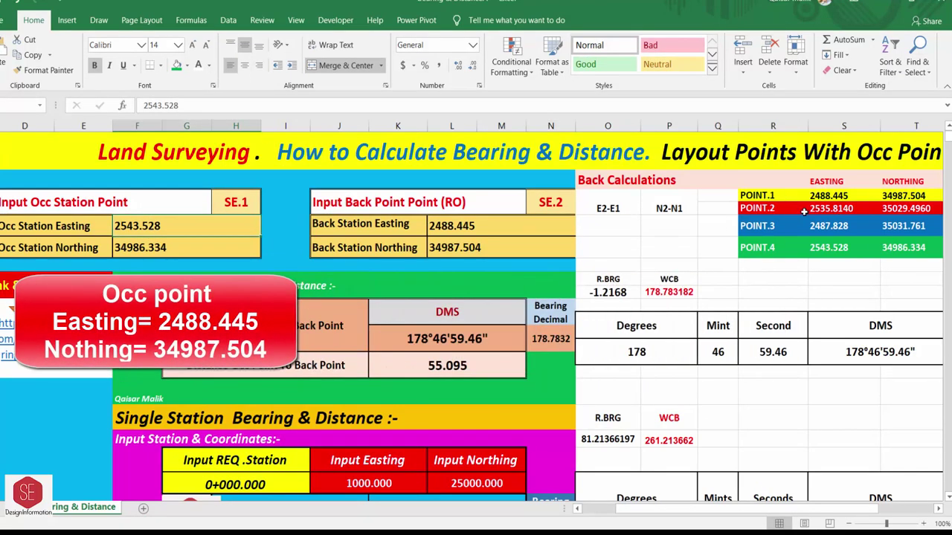
{"action": "type", "text": "2488.445"}
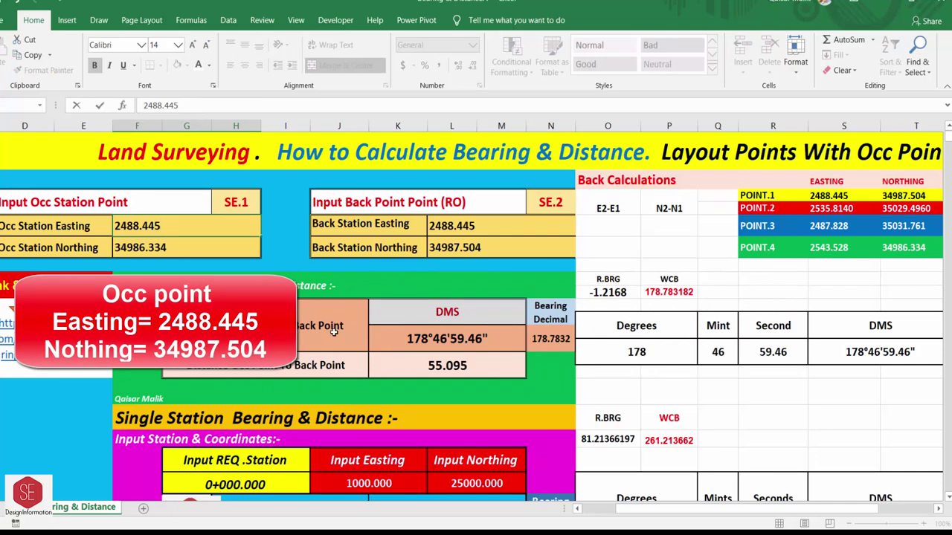
{"action": "key", "text": "Return"}
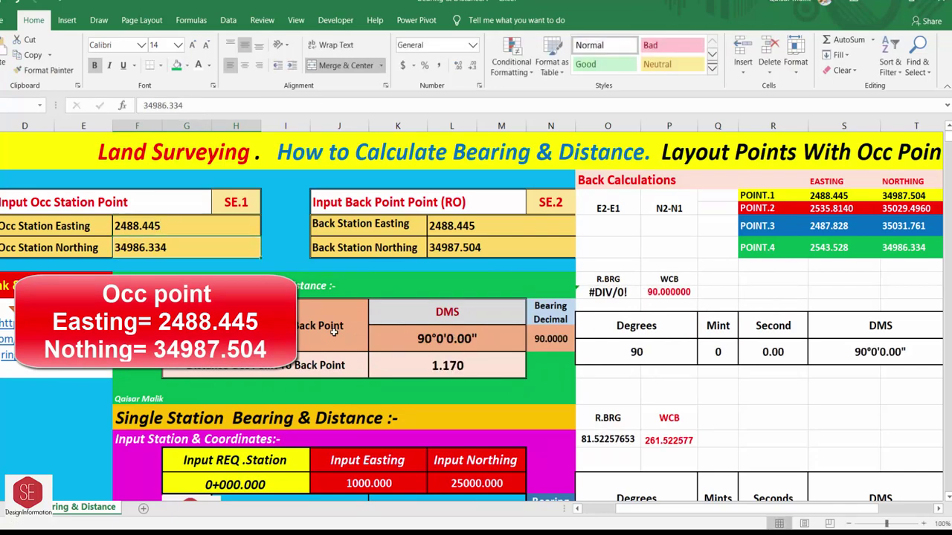
{"action": "type", "text": "34"}
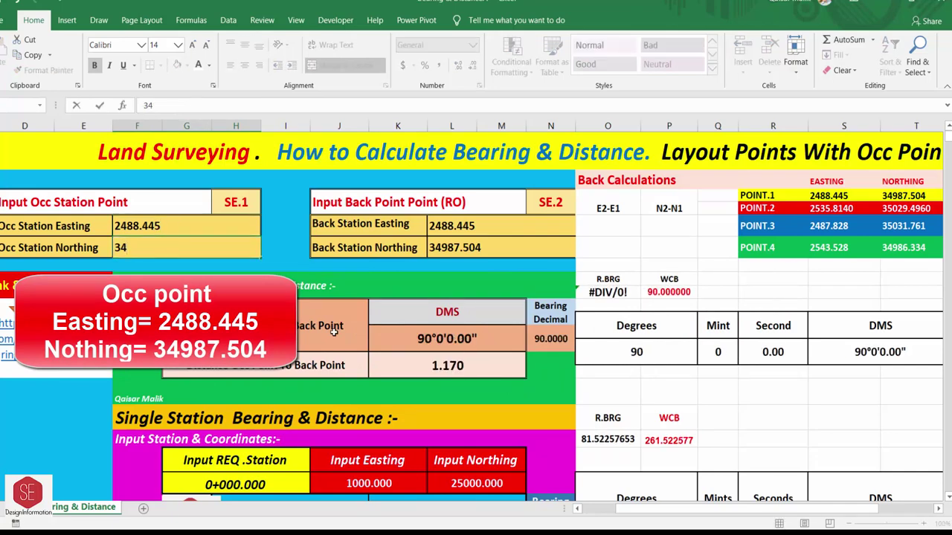
{"action": "left_click", "coordinate": [453, 225]}
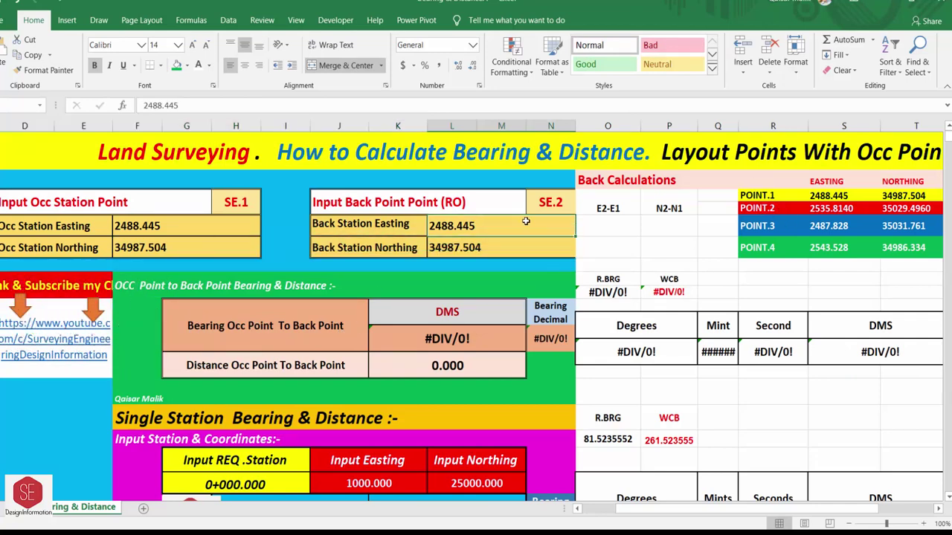
{"action": "type", "text": "2535.814"}
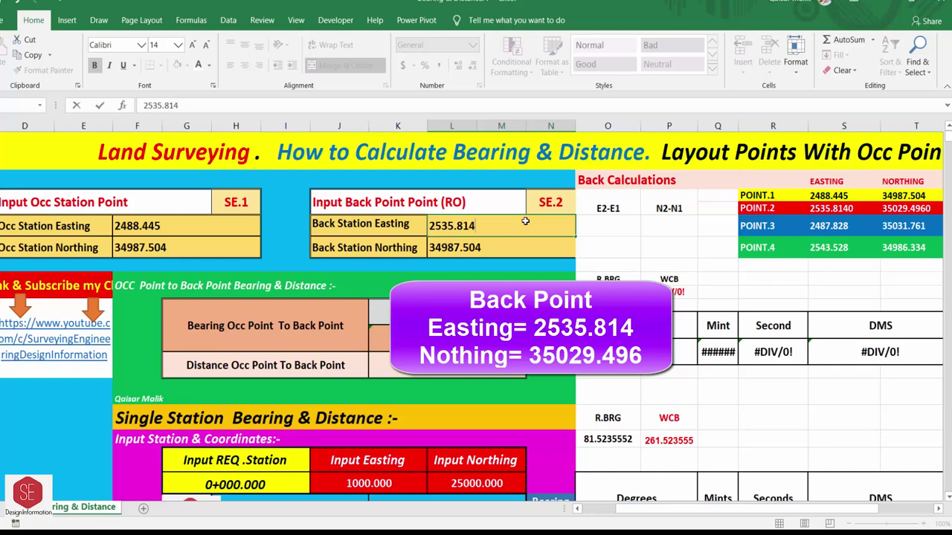
{"action": "key", "text": "Return"}
{"action": "type", "text": "35029.490"}
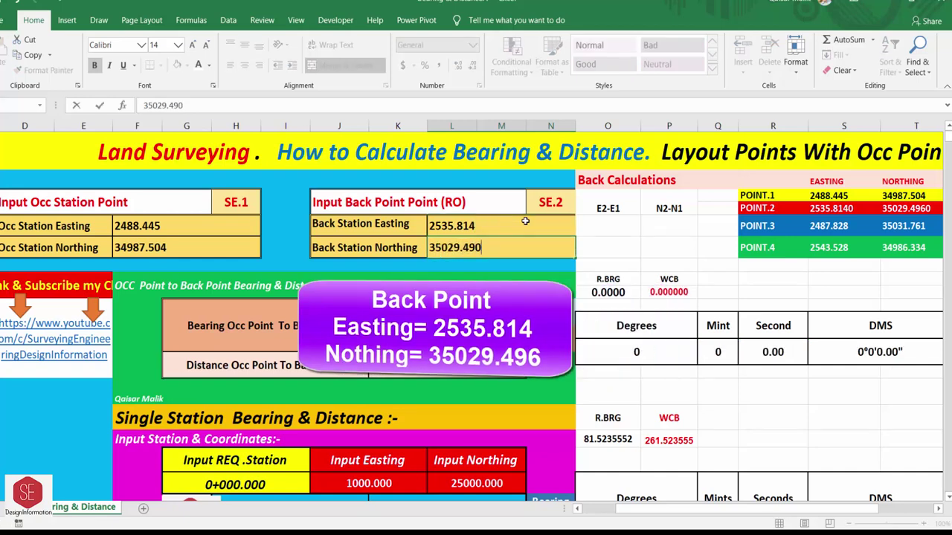
{"action": "key", "text": "Return"}
Step: Review the R.BRG DEGREES(ATAN…) formula, then delete it from the cell
{"action": "left_click", "coordinate": [606, 291]}
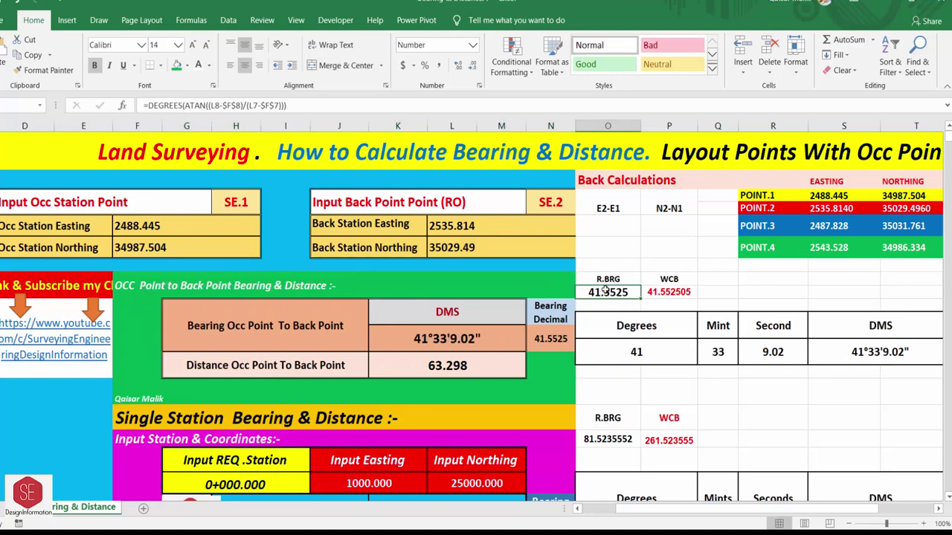
{"action": "left_click", "coordinate": [587, 207]}
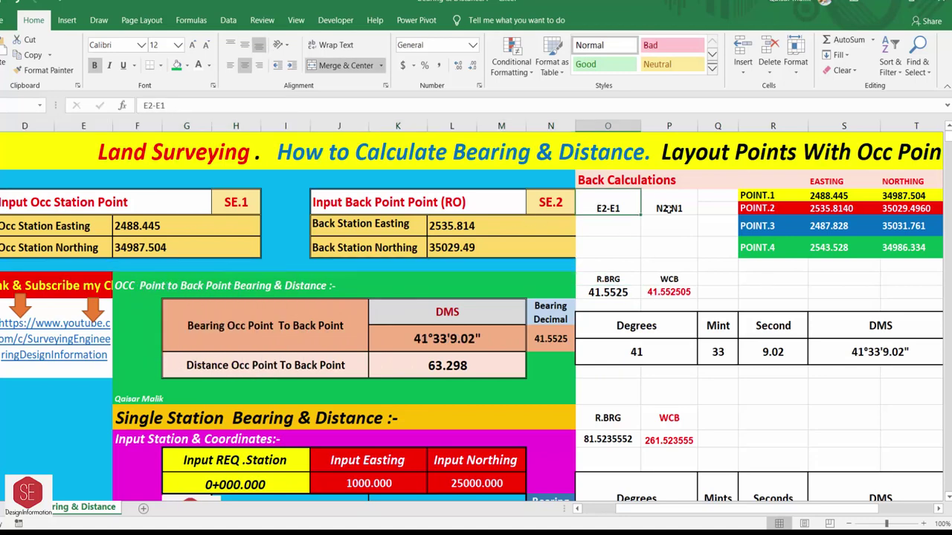
{"action": "left_click", "coordinate": [608, 291]}
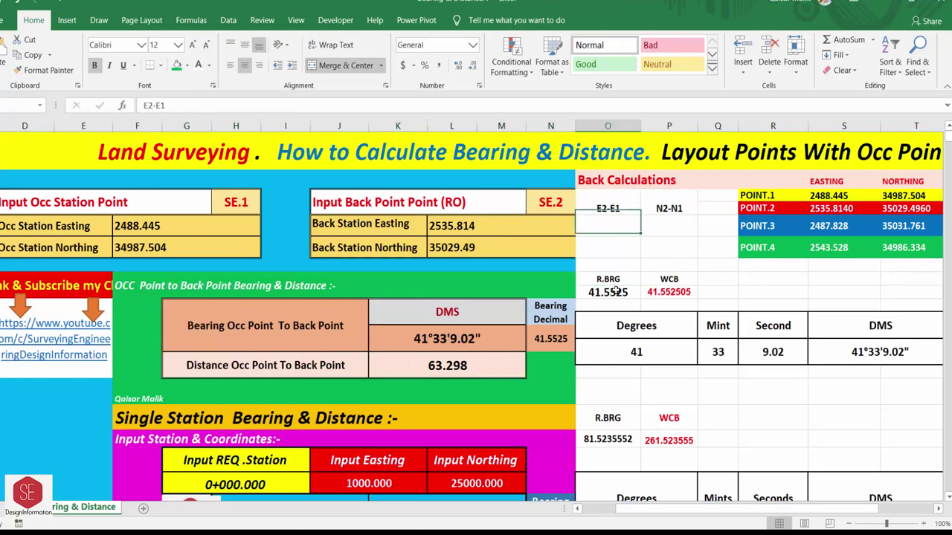
{"action": "double_click", "coordinate": [611, 291]}
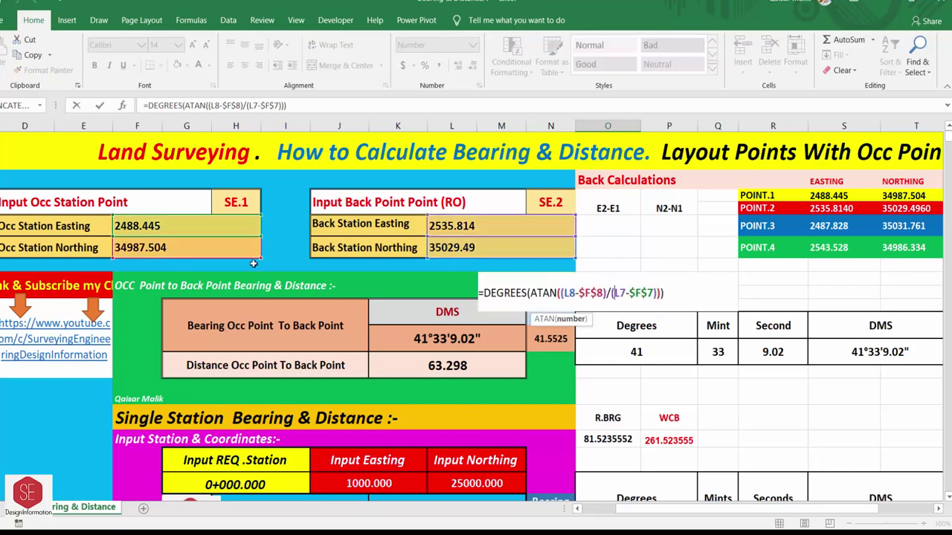
{"action": "left_click", "coordinate": [635, 292]}
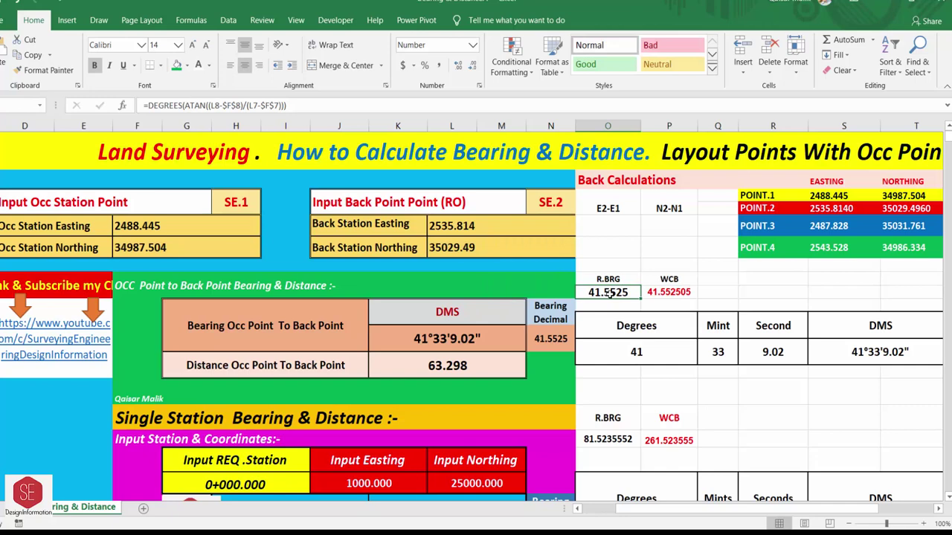
{"action": "key", "text": "Delete"}
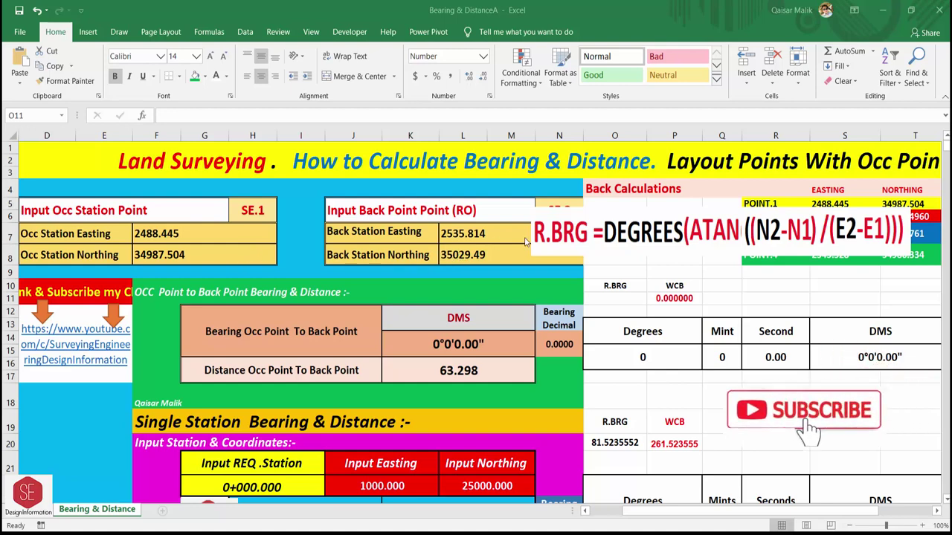
Step: Enter =DEGREES(ATAN((L8-F8)/(L7-F7))) in the R.BRG cell, restoring the bearing to 41.5525
{"action": "type", "text": "="}
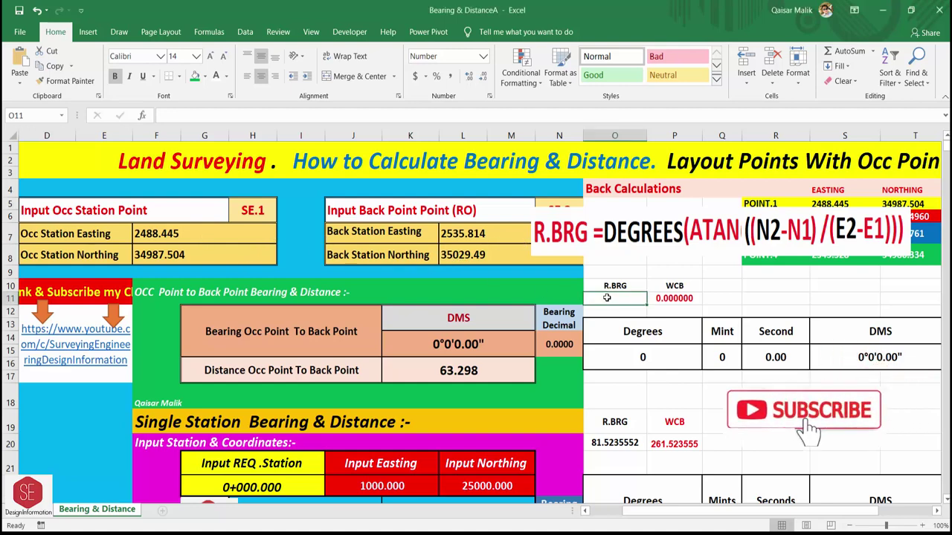
{"action": "type", "text": "DE"}
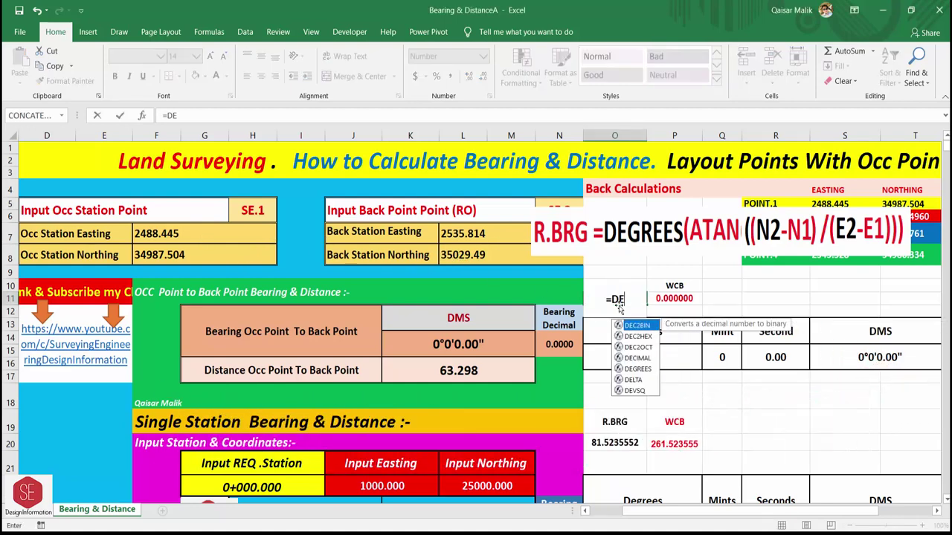
{"action": "type", "text": "G"}
{"action": "key", "text": "Tab"}
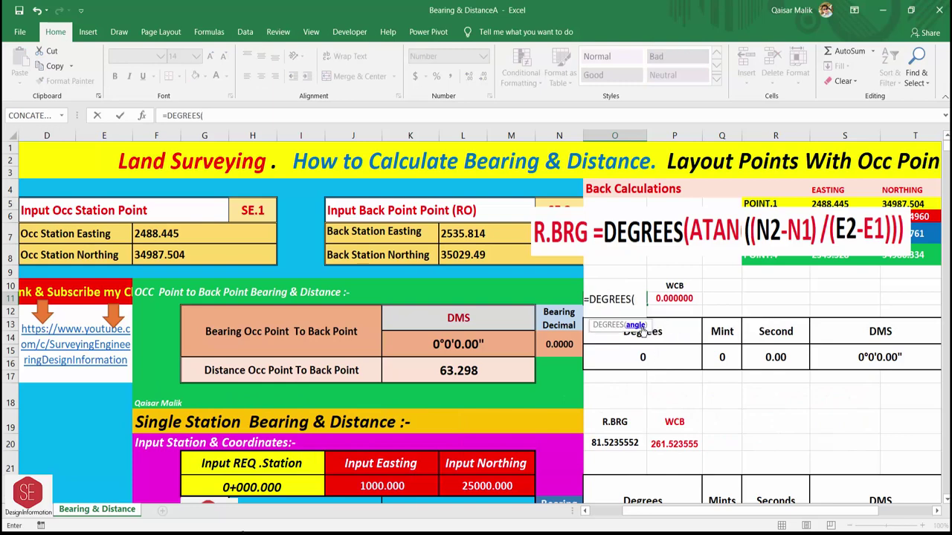
{"action": "type", "text": "AT"}
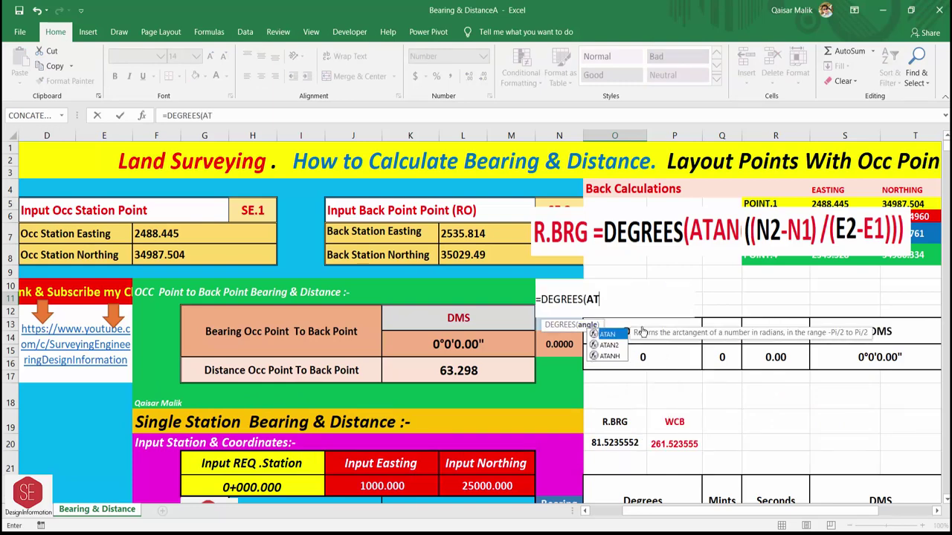
{"action": "double_click", "coordinate": [609, 335]}
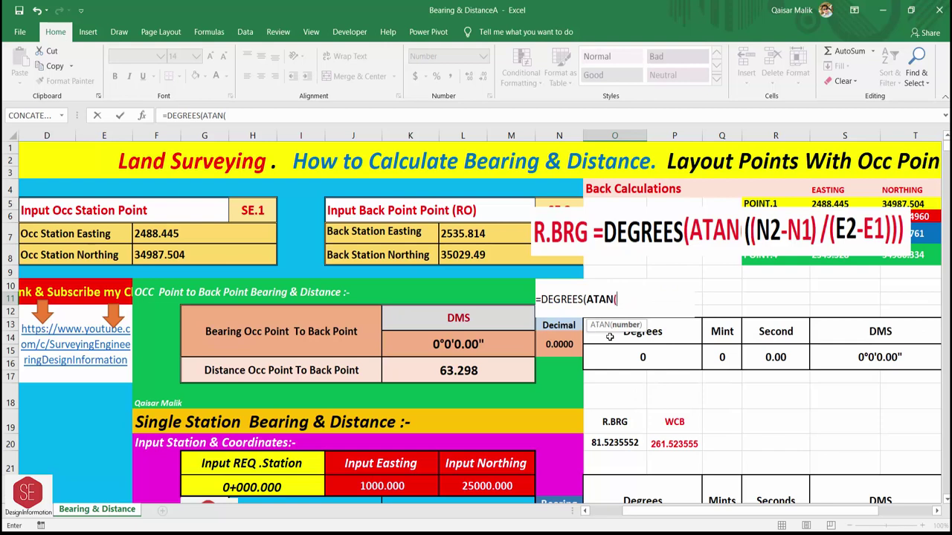
{"action": "left_click", "coordinate": [461, 254]}
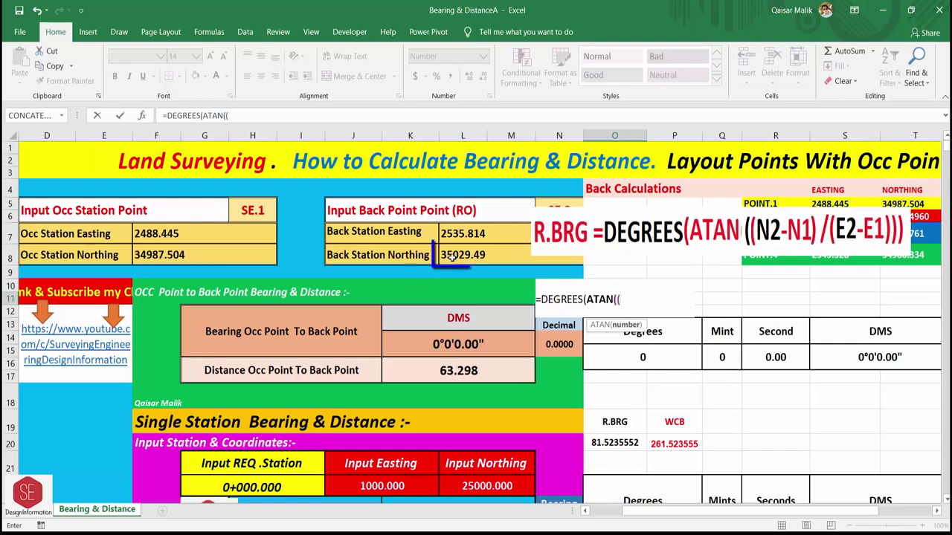
{"action": "type", "text": "-"}
{"action": "left_click", "coordinate": [222, 254]}
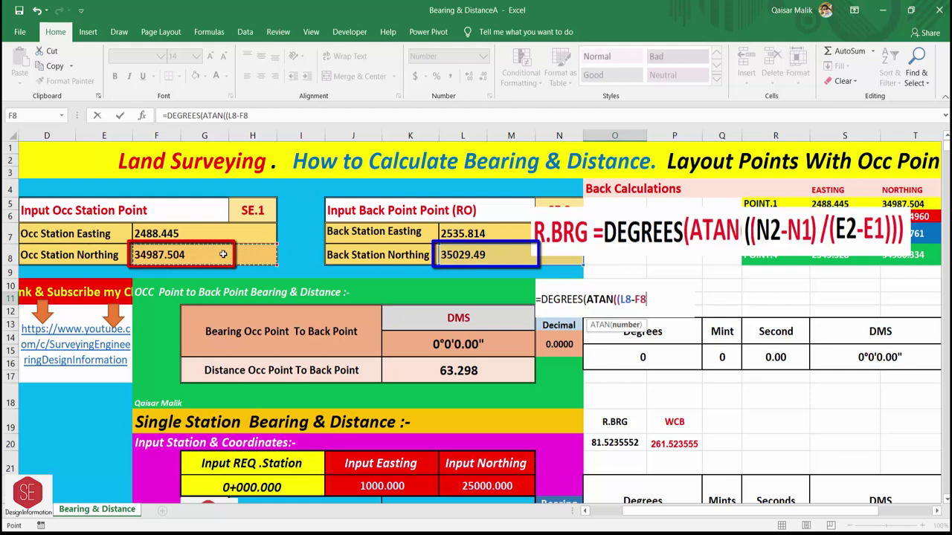
{"action": "type", "text": ")/("}
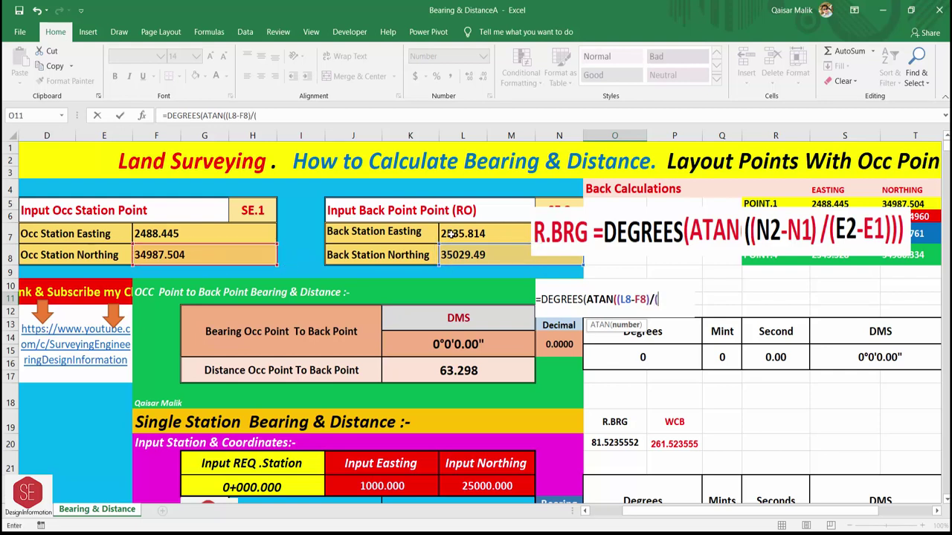
{"action": "left_click", "coordinate": [450, 233]}
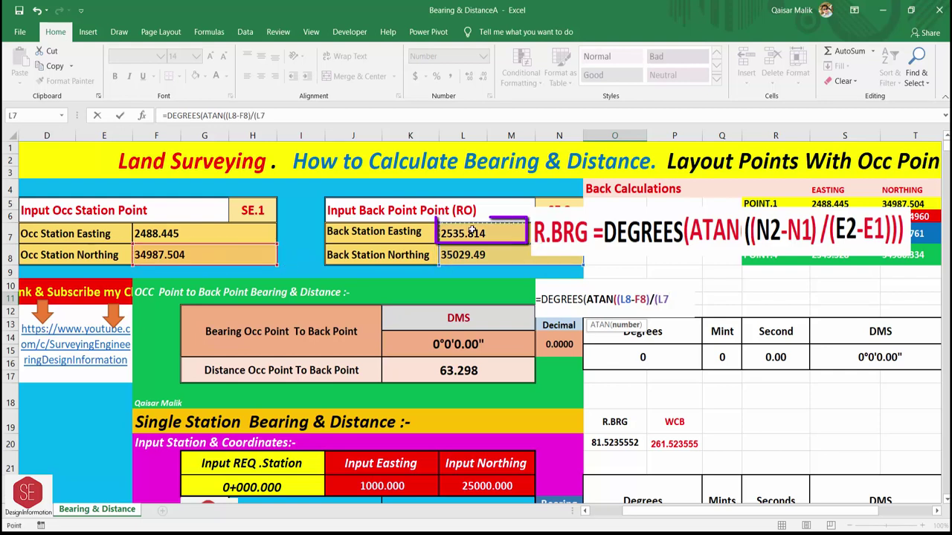
{"action": "type", "text": "-"}
{"action": "left_click", "coordinate": [182, 233]}
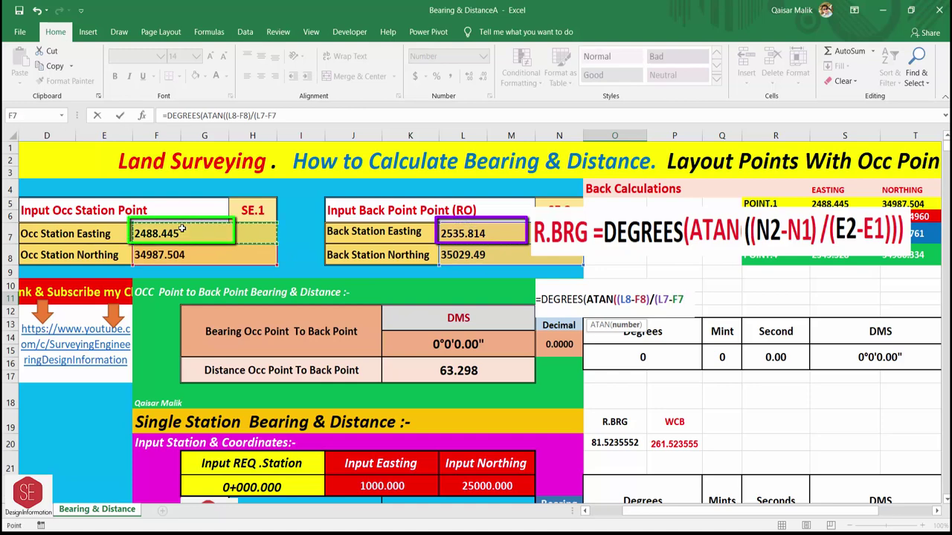
{"action": "type", "text": "))"}
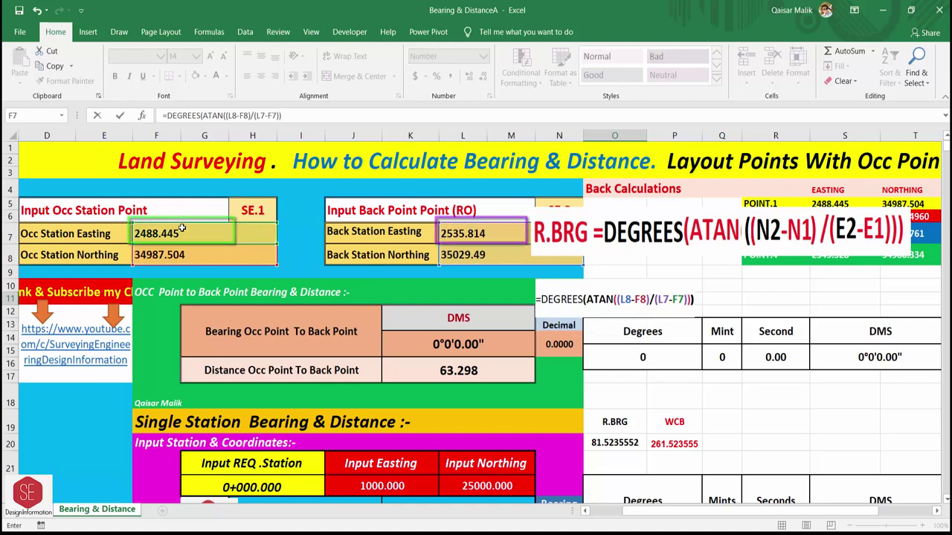
{"action": "key", "text": "Return"}
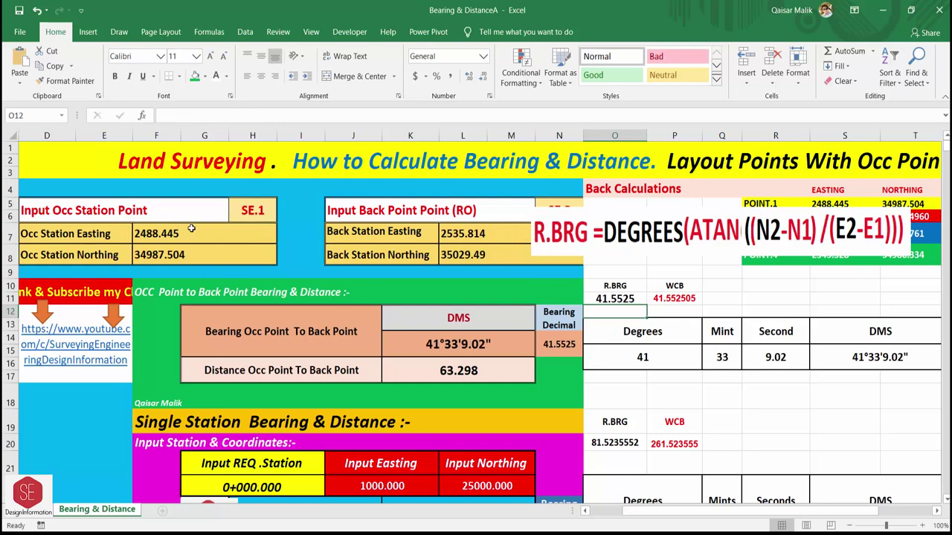
Step: Review O11's formula, then move to the E2-E1 and N2-N1 heading cells
{"action": "left_click", "coordinate": [615, 298]}
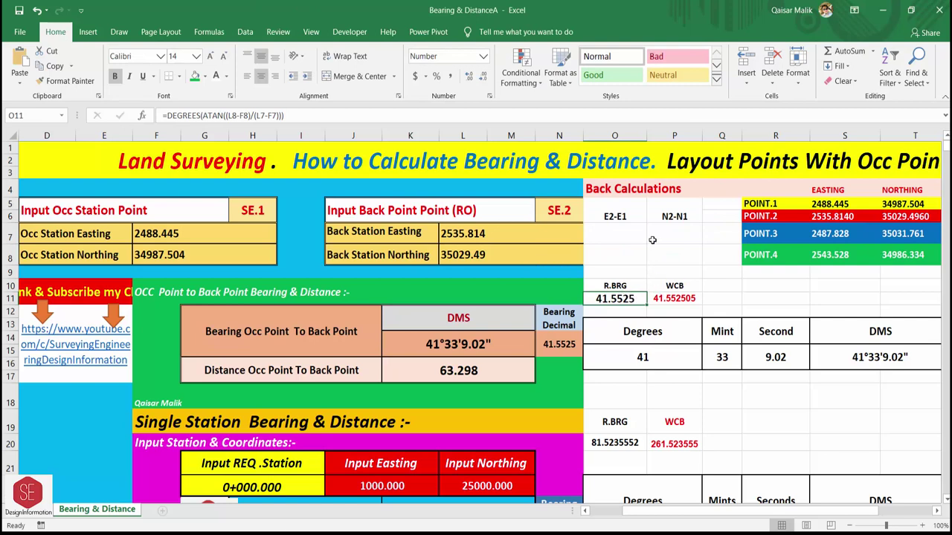
{"action": "left_click", "coordinate": [630, 218]}
{"action": "left_click", "coordinate": [678, 217]}
{"action": "left_click", "coordinate": [618, 214]}
Step: Enter =L7-F7 in O7 under E2-E1, giving 47.369
{"action": "left_click", "coordinate": [672, 222]}
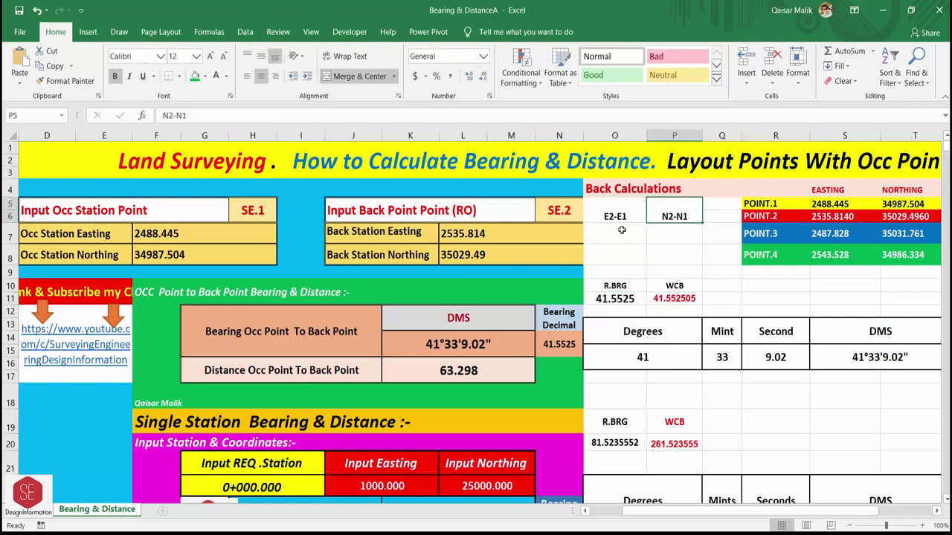
{"action": "left_click", "coordinate": [608, 240]}
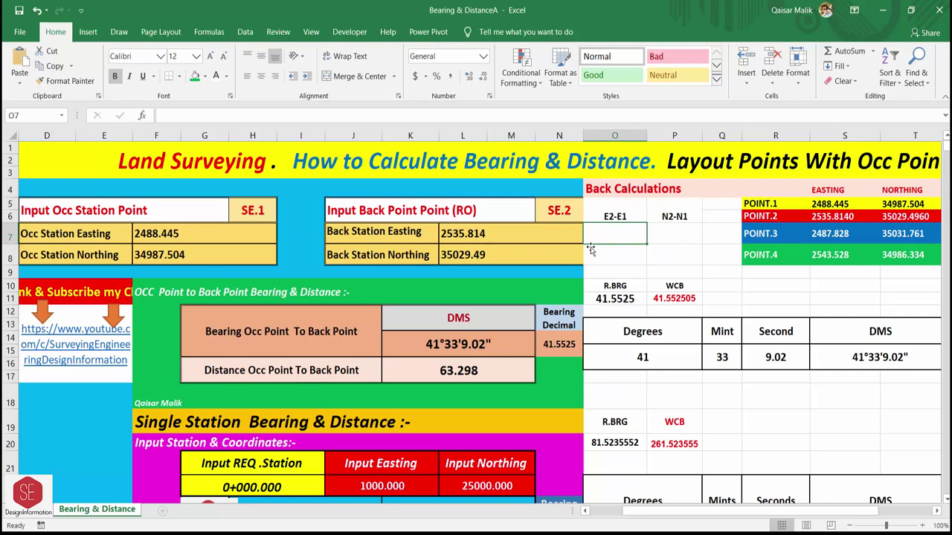
{"action": "type", "text": "="}
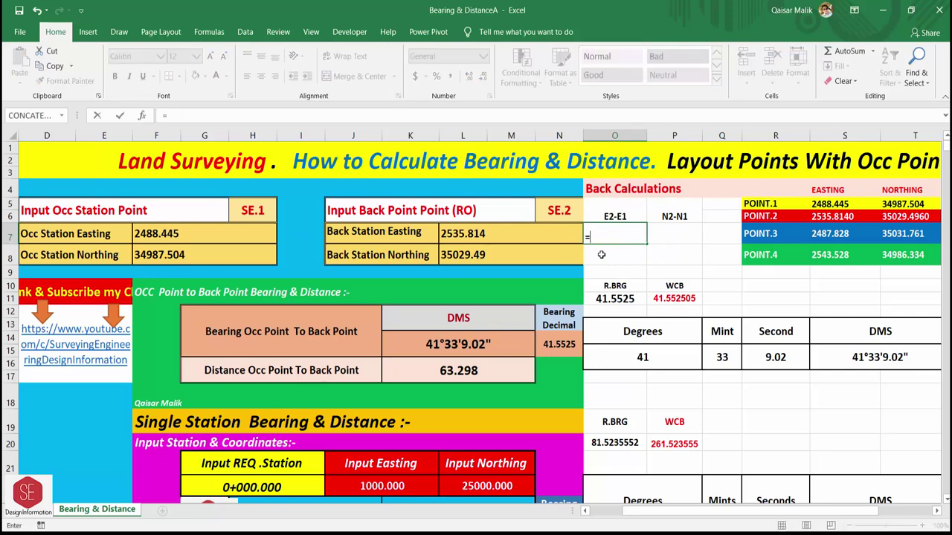
{"action": "left_click", "coordinate": [463, 232]}
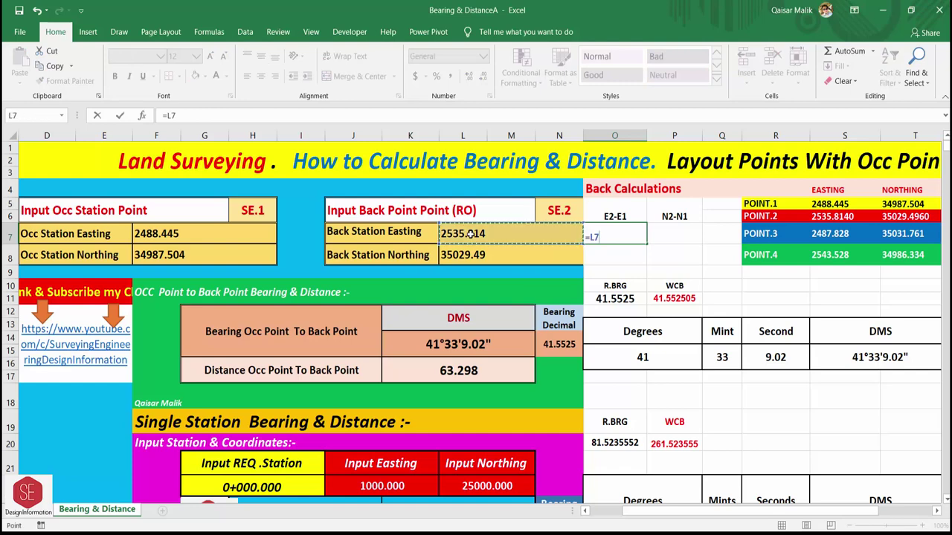
{"action": "type", "text": "-"}
{"action": "left_click", "coordinate": [194, 235]}
{"action": "key", "text": "Return"}
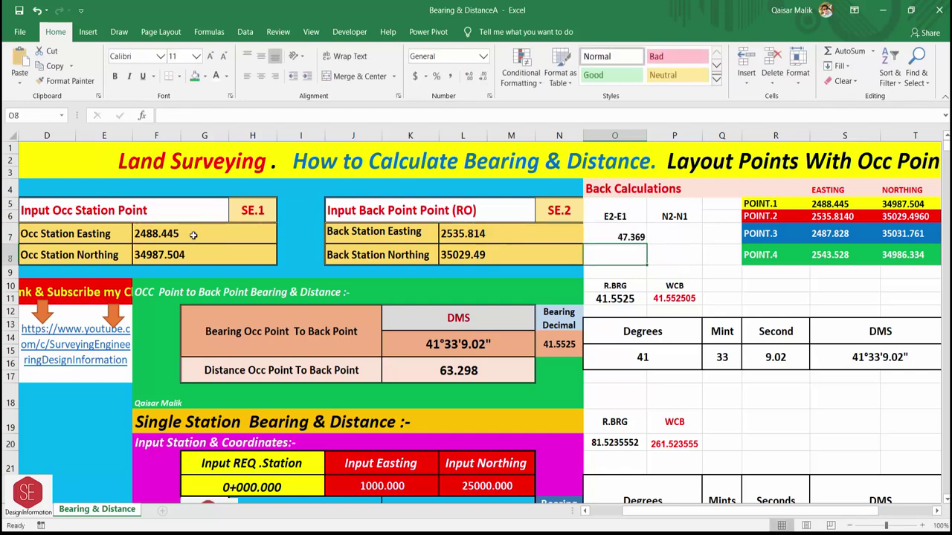
Step: Enter =L8-F8 in P7 under N2-N1, giving 41.986
{"action": "left_click", "coordinate": [663, 236]}
{"action": "type", "text": "="}
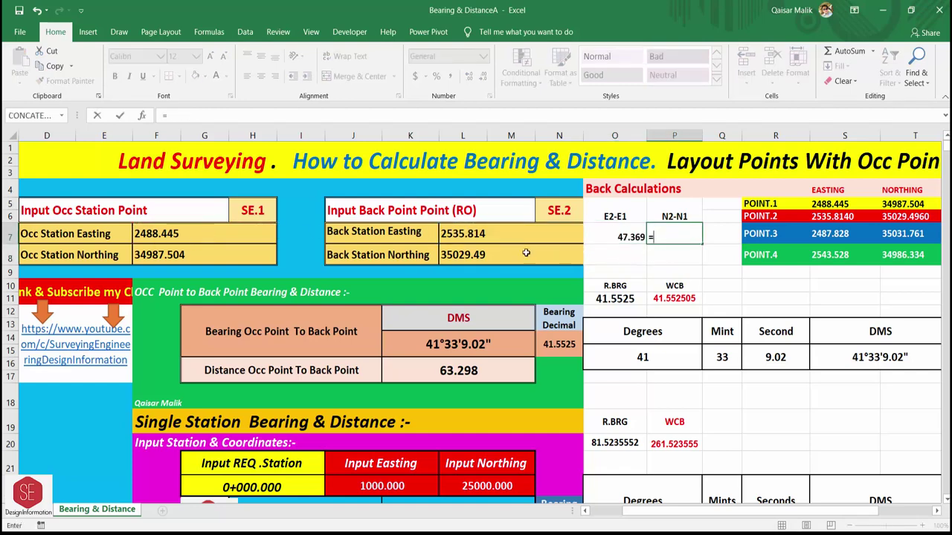
{"action": "left_click", "coordinate": [526, 254]}
{"action": "type", "text": "-"}
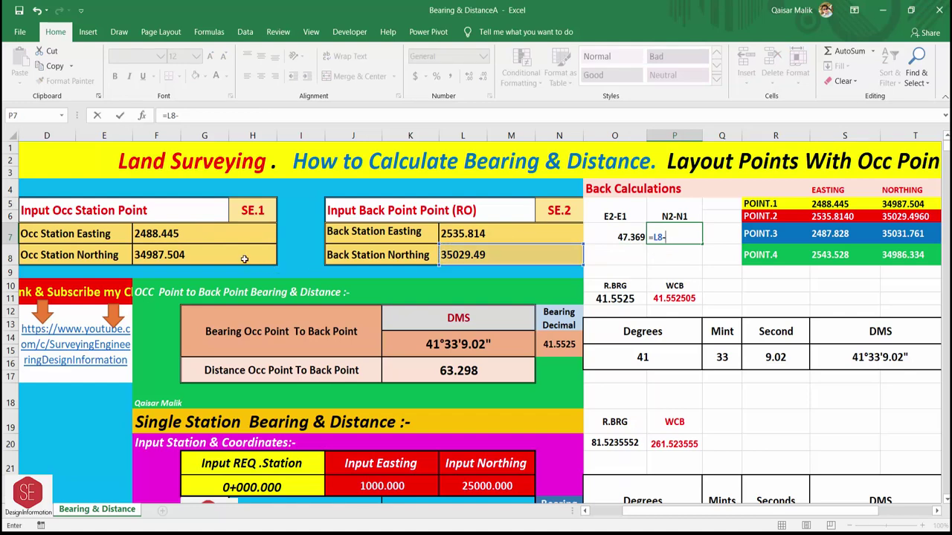
{"action": "left_click", "coordinate": [244, 258]}
{"action": "key", "text": "Return"}
{"action": "key", "text": "Up"}
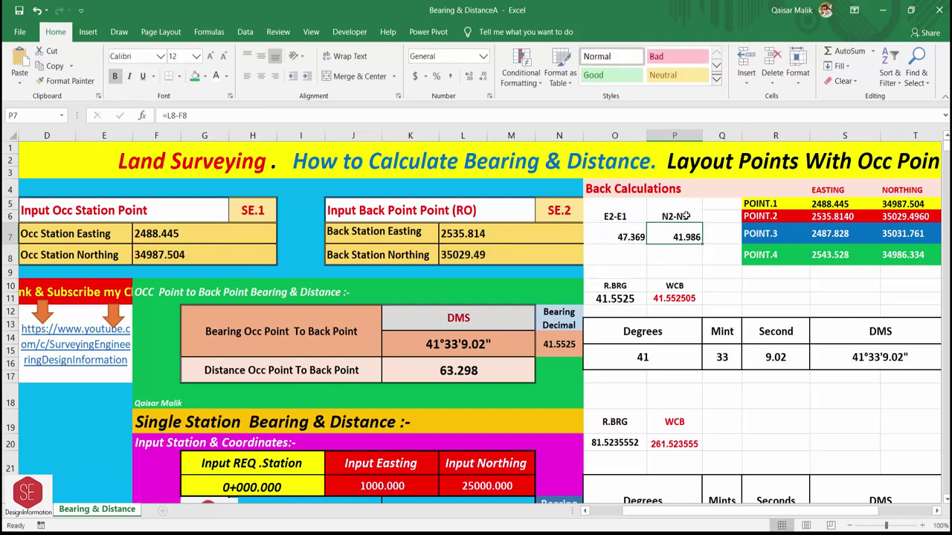
{"action": "left_click", "coordinate": [671, 309]}
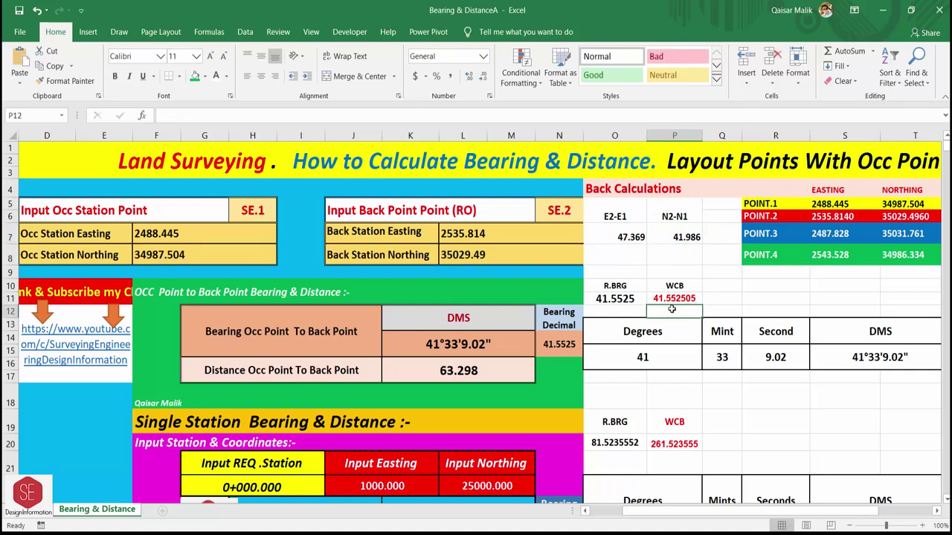
{"action": "left_click", "coordinate": [675, 299]}
{"action": "double_click", "coordinate": [674, 298]}
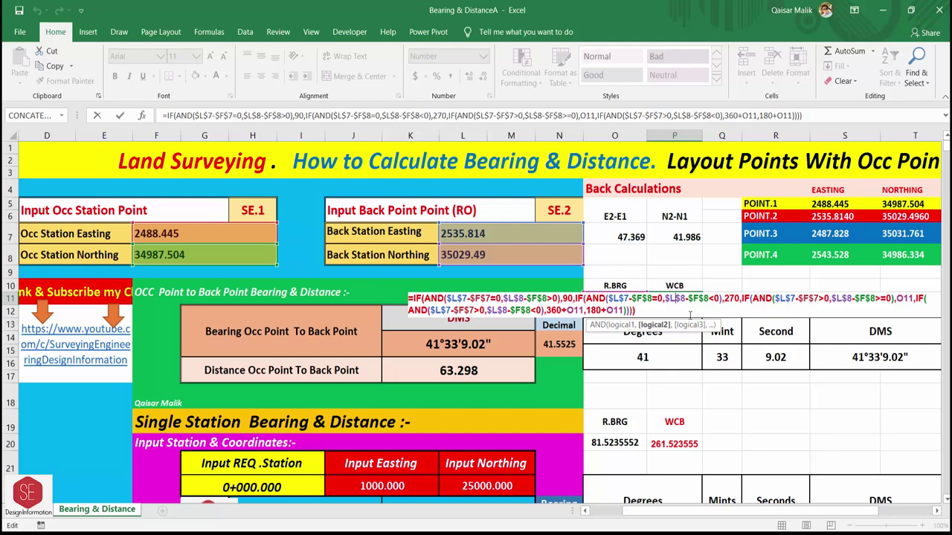
{"action": "key", "text": "Escape"}
{"action": "left_click", "coordinate": [688, 236]}
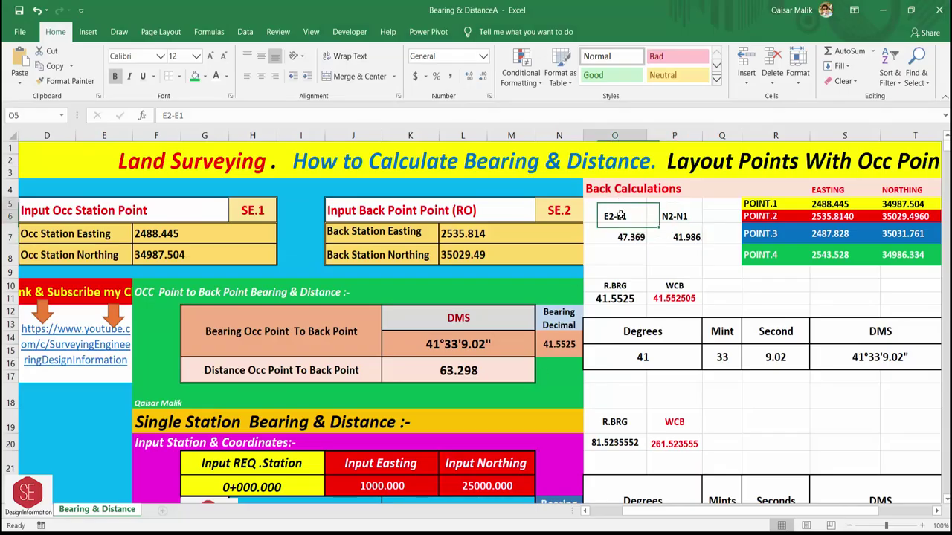
Step: Copy the E2-E1/N2-N1 block O5:P7 from Excel
{"action": "left_click_drag", "start_coordinate": [617, 214], "coordinate": [674, 236]}
{"action": "right_click", "coordinate": [660, 221]}
{"action": "left_click", "coordinate": [691, 240]}
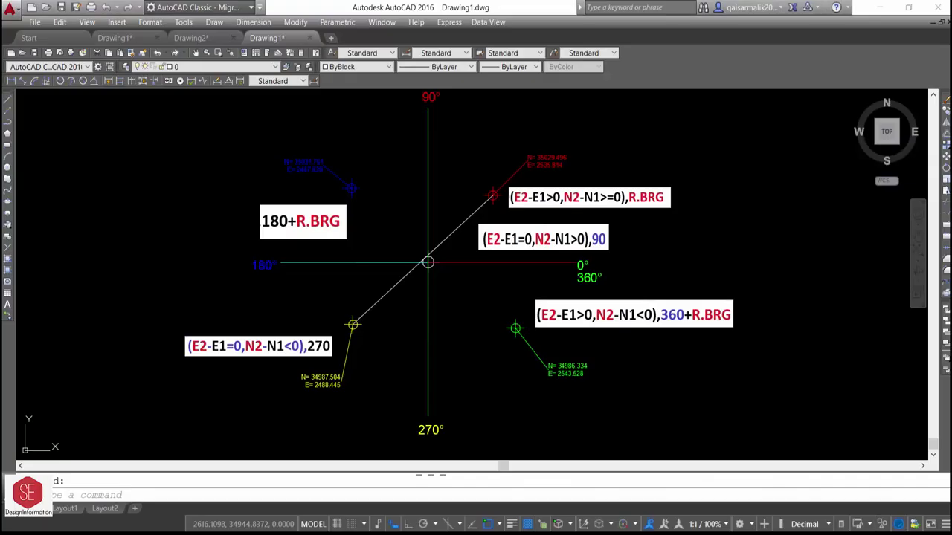
Step: Paste the table into AutoCAD above the red back point, then return to Excel
{"action": "right_click", "coordinate": [512, 139]}
{"action": "mouse_move", "coordinate": [565, 173]}
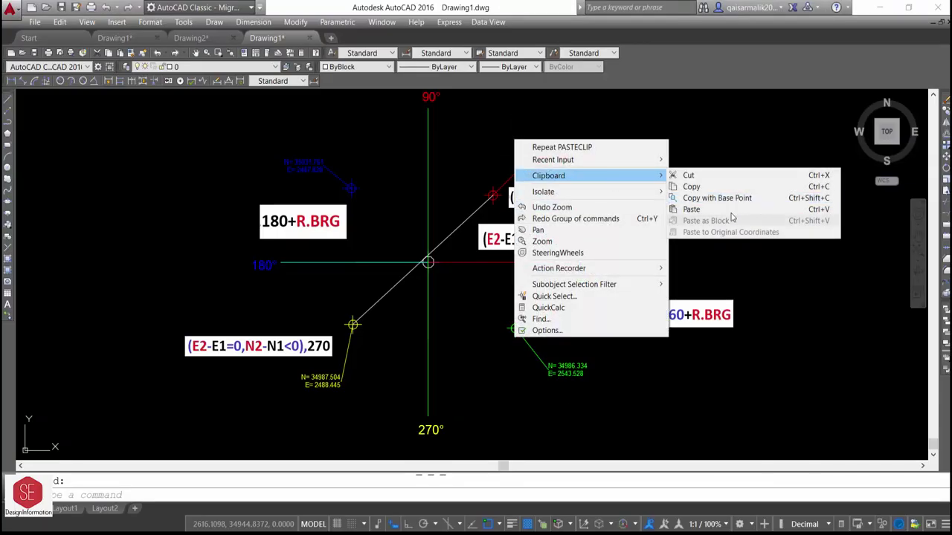
{"action": "left_click", "coordinate": [699, 210]}
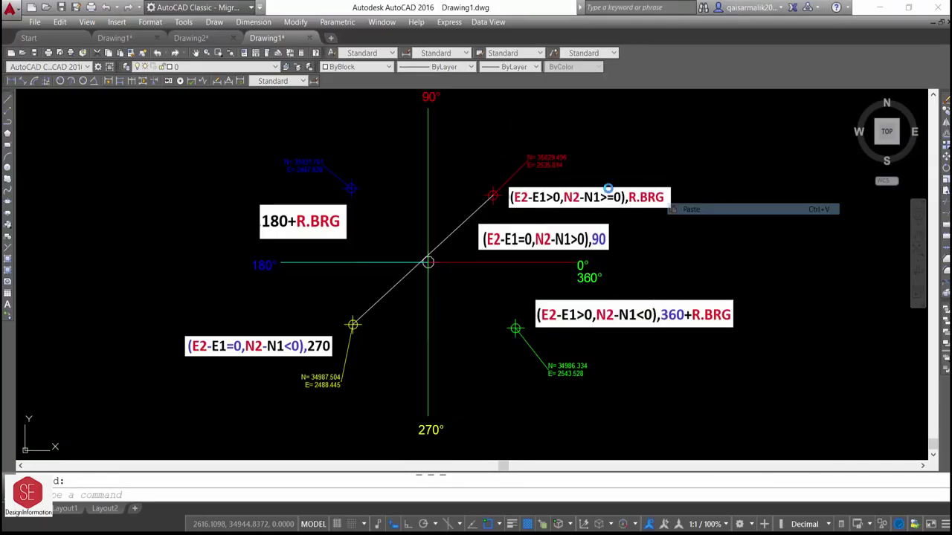
{"action": "left_click", "coordinate": [464, 145]}
{"action": "scroll", "coordinate": [464, 141], "scroll_direction": "up", "scroll_amount": 3}
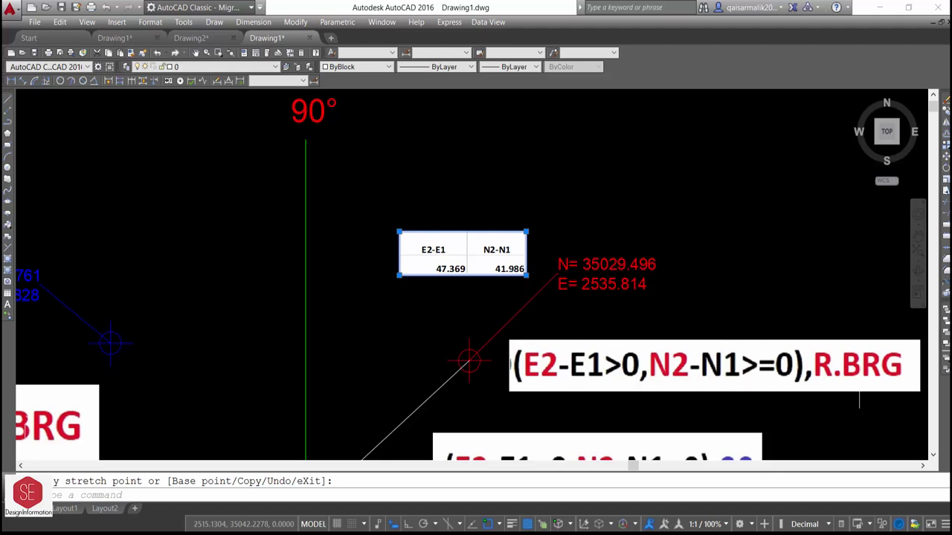
{"action": "scroll", "coordinate": [556, 238], "scroll_direction": "down", "scroll_amount": 2}
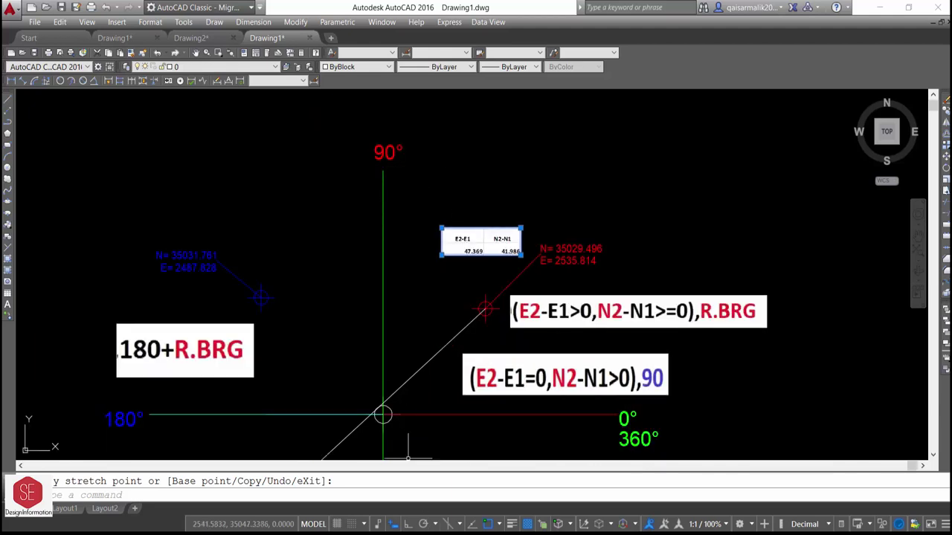
{"action": "key", "text": "alt+Tab"}
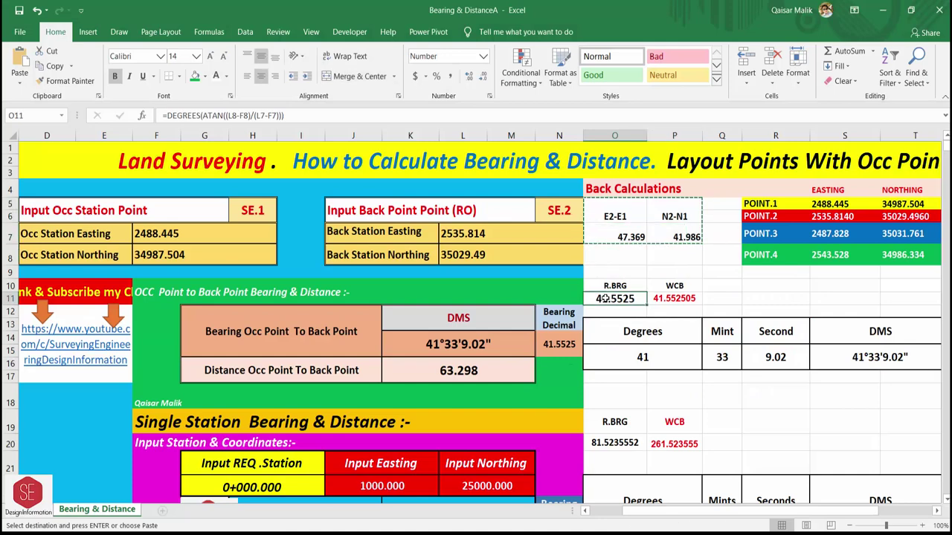
{"action": "left_click", "coordinate": [670, 297]}
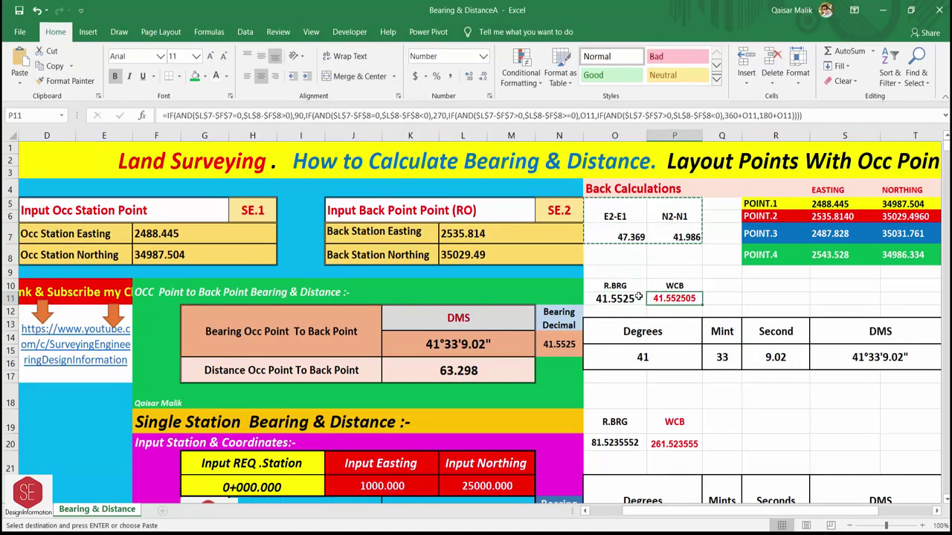
{"action": "key", "text": "F2"}
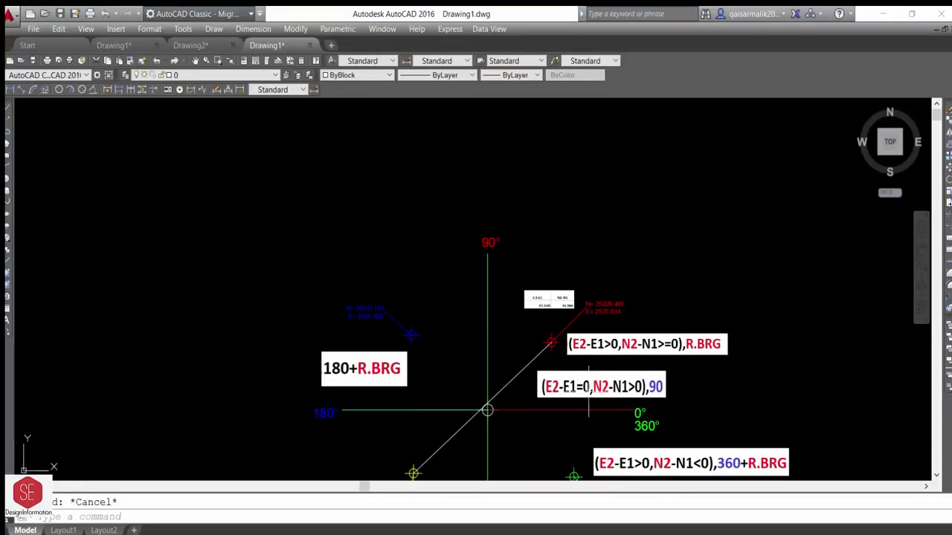
Step: Zoom the quadrant diagram and cancel the WCB edit, leaving P11 empty
{"action": "scroll", "coordinate": [362, 419], "scroll_direction": "up", "scroll_amount": 2}
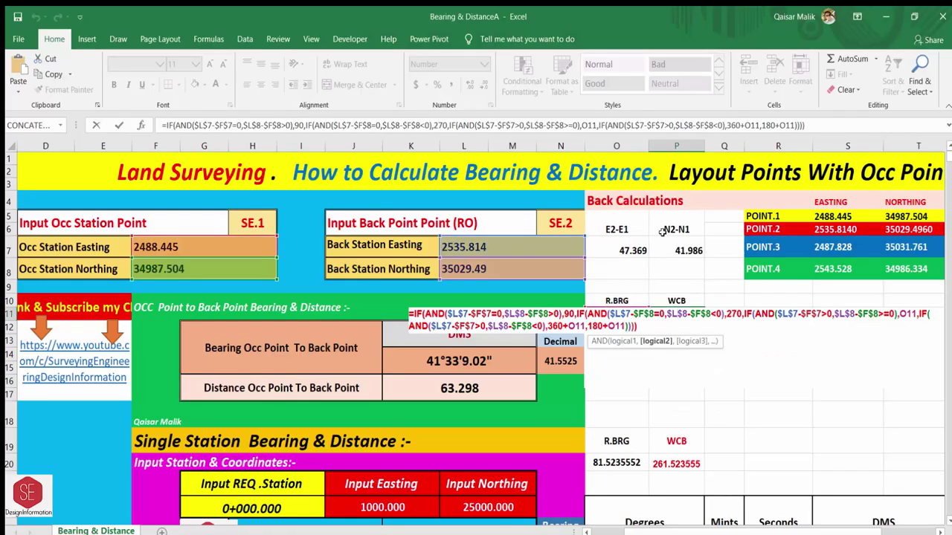
{"action": "key", "text": "Escape"}
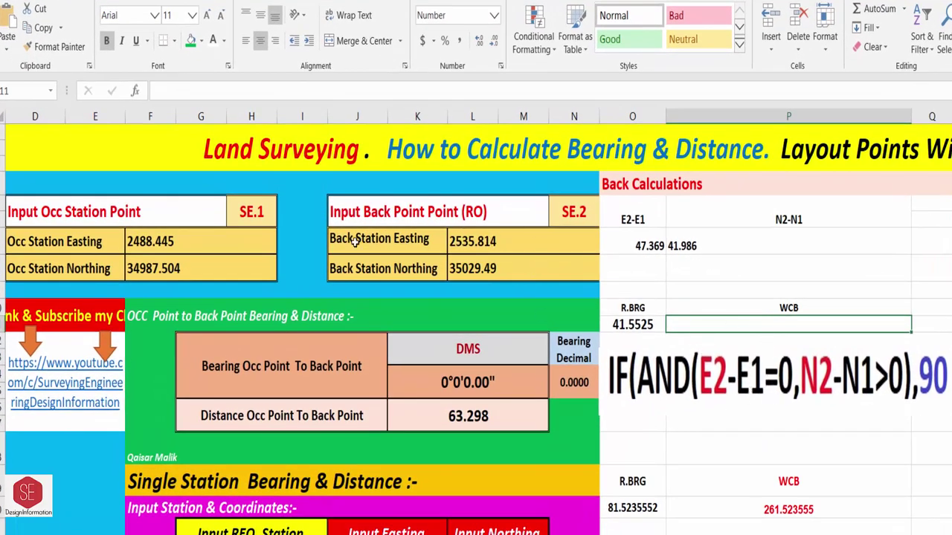
Step: Build =IF(AND(L7-F7=0,L8-F8>0), in the WCB cell by clicking the station cells
{"action": "type", "text": "="}
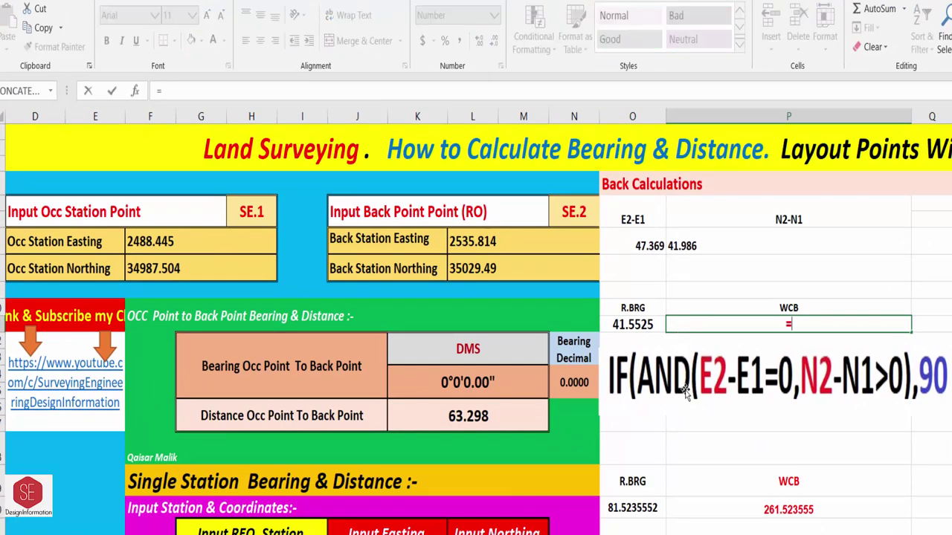
{"action": "type", "text": "IF"}
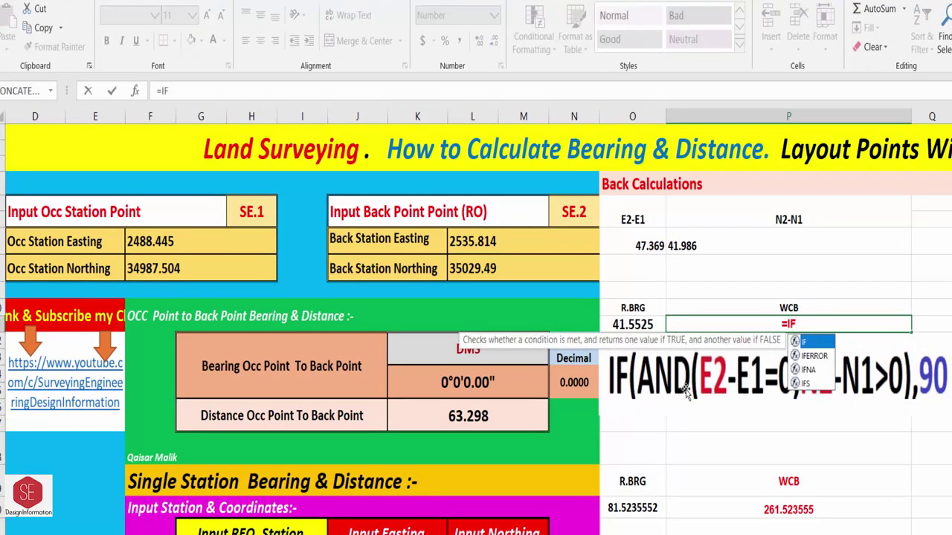
{"action": "type", "text": "(AND"}
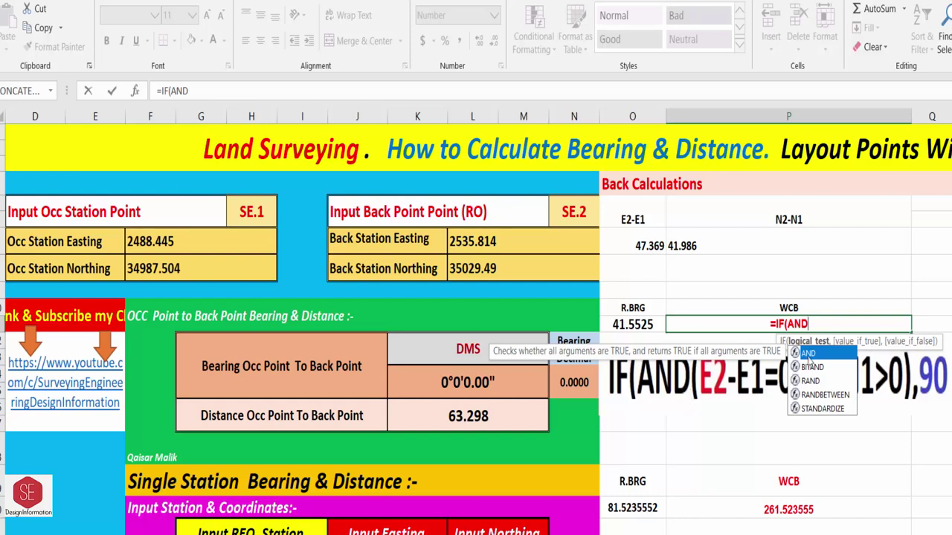
{"action": "type", "text": "("}
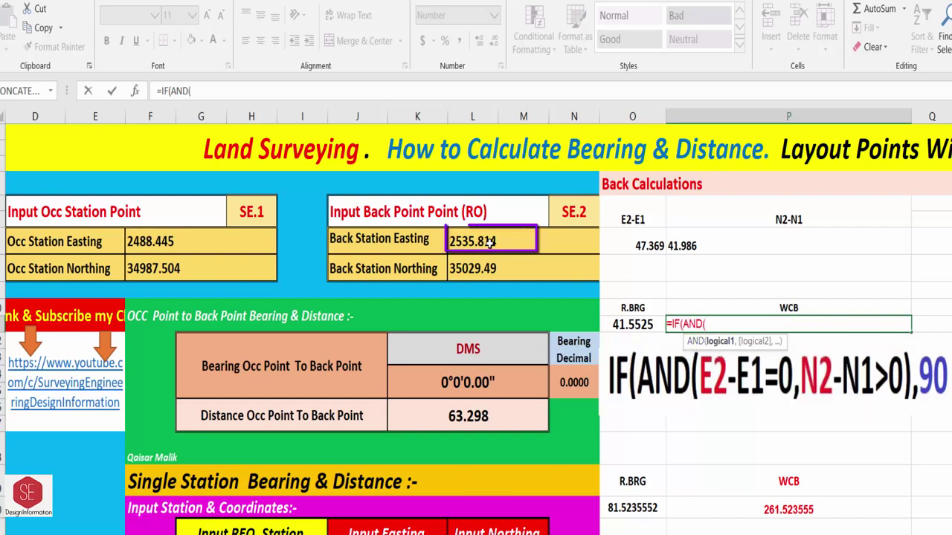
{"action": "left_click", "coordinate": [490, 243]}
{"action": "type", "text": "-"}
{"action": "left_click", "coordinate": [216, 238]}
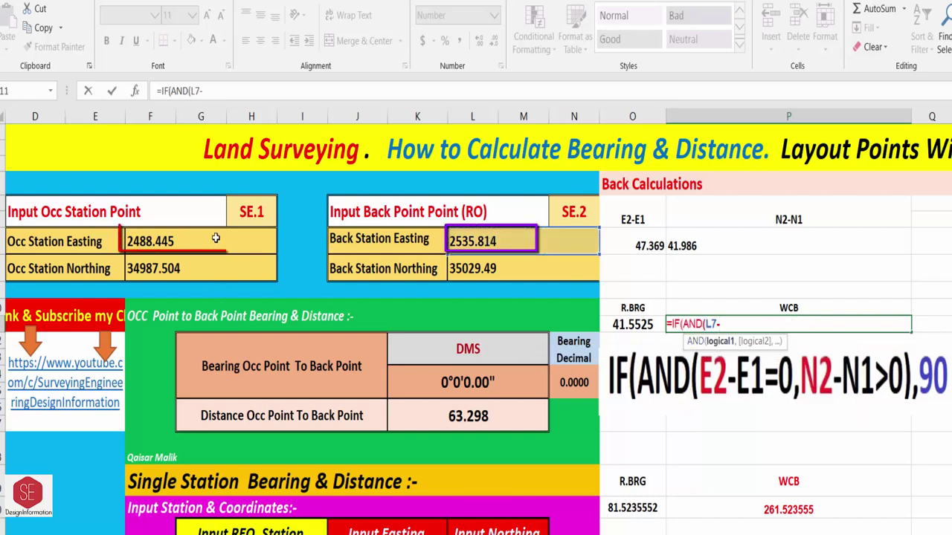
{"action": "type", "text": "=0"}
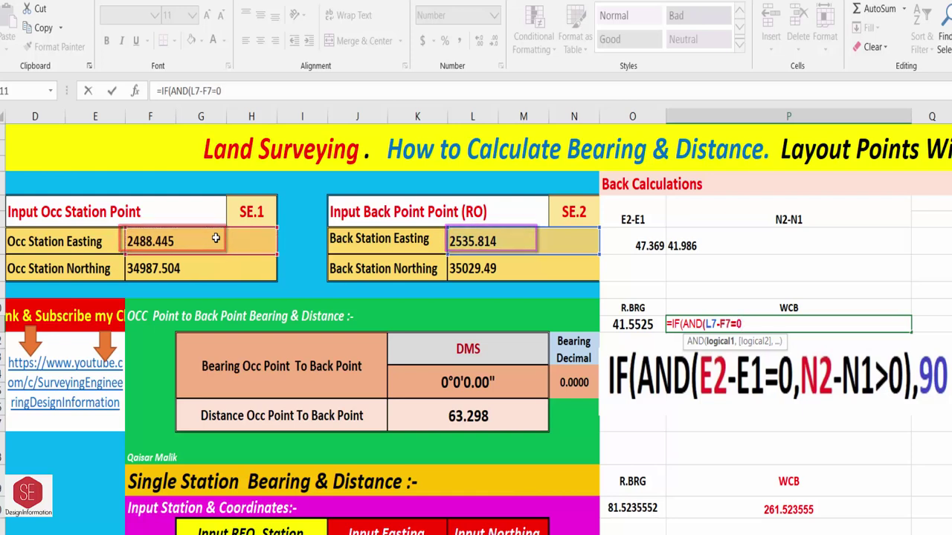
{"action": "type", "text": ","}
{"action": "left_click", "coordinate": [490, 266]}
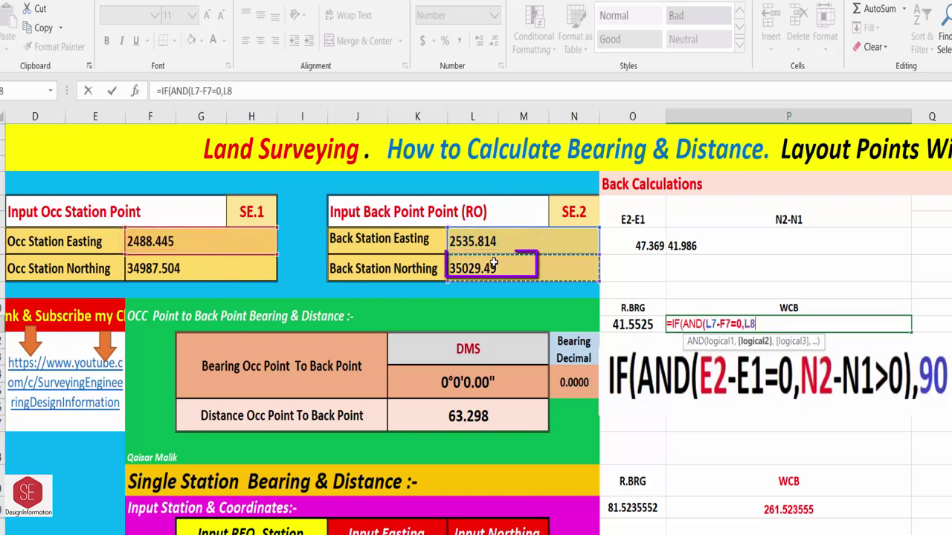
{"action": "type", "text": "-"}
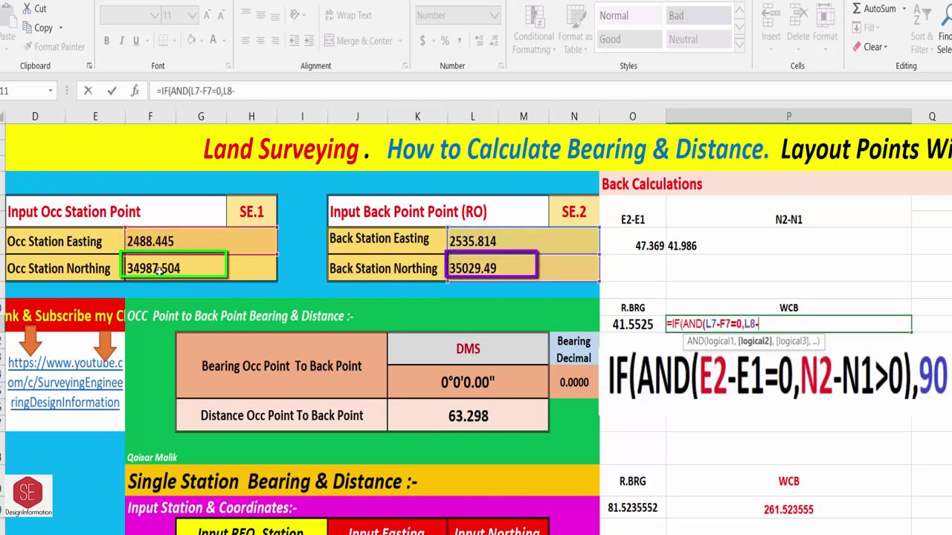
{"action": "left_click", "coordinate": [158, 269]}
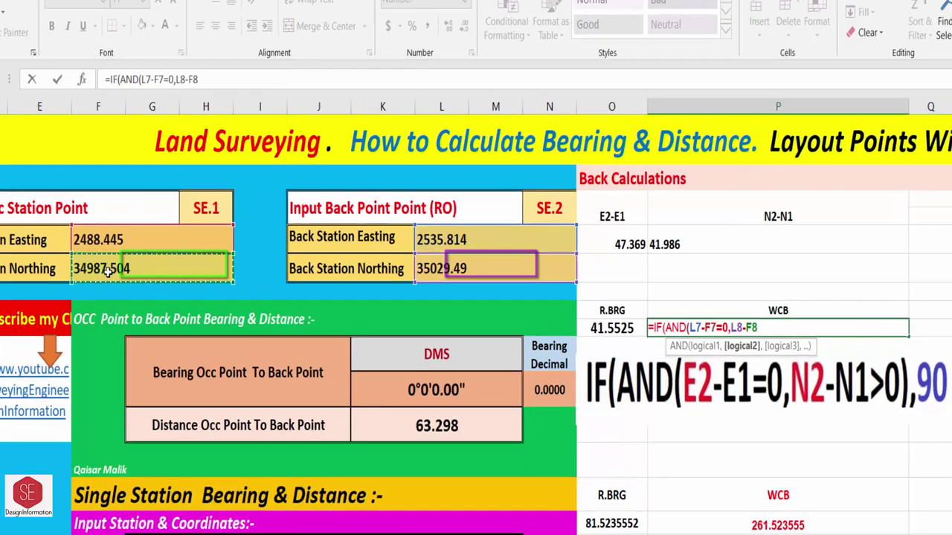
{"action": "type", "text": ">0),90"}
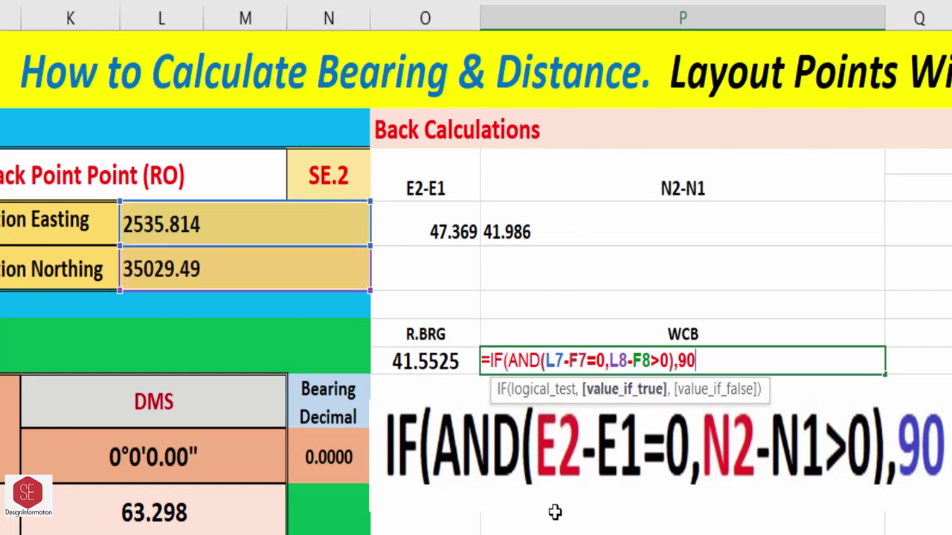
Step: Make L7, F7, L8 and F8 absolute, commit, and accept Excel's correction
{"action": "left_click", "coordinate": [548, 361]}
{"action": "type", "text": "$"}
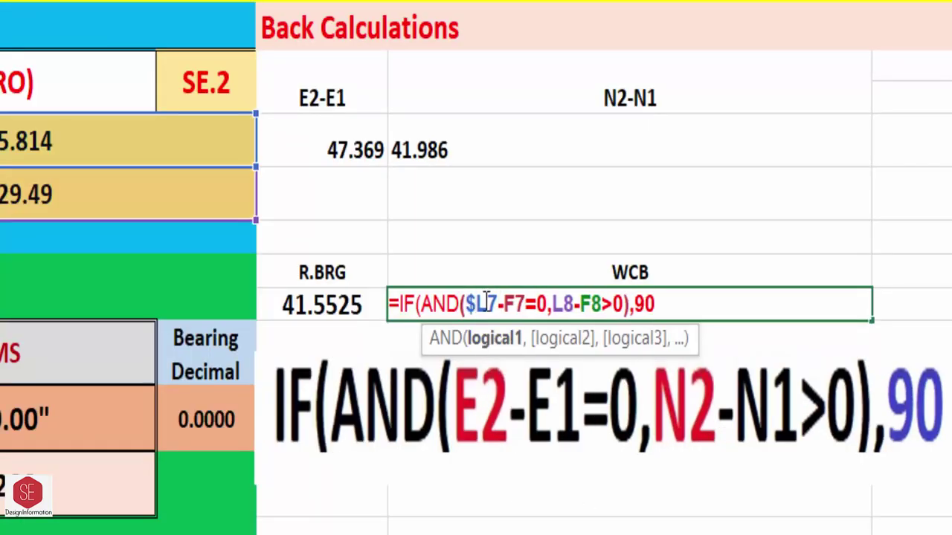
{"action": "key", "text": "Right"}
{"action": "type", "text": "$"}
{"action": "key", "text": "Right"}
{"action": "type", "text": "$"}
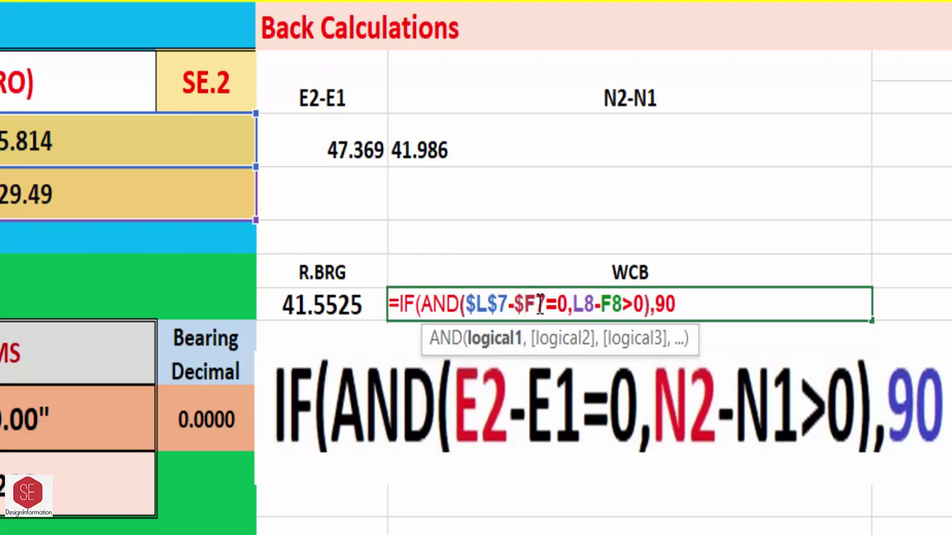
{"action": "key", "text": "Right"}
{"action": "type", "text": "$"}
{"action": "left_click", "coordinate": [584, 307]}
{"action": "type", "text": "$"}
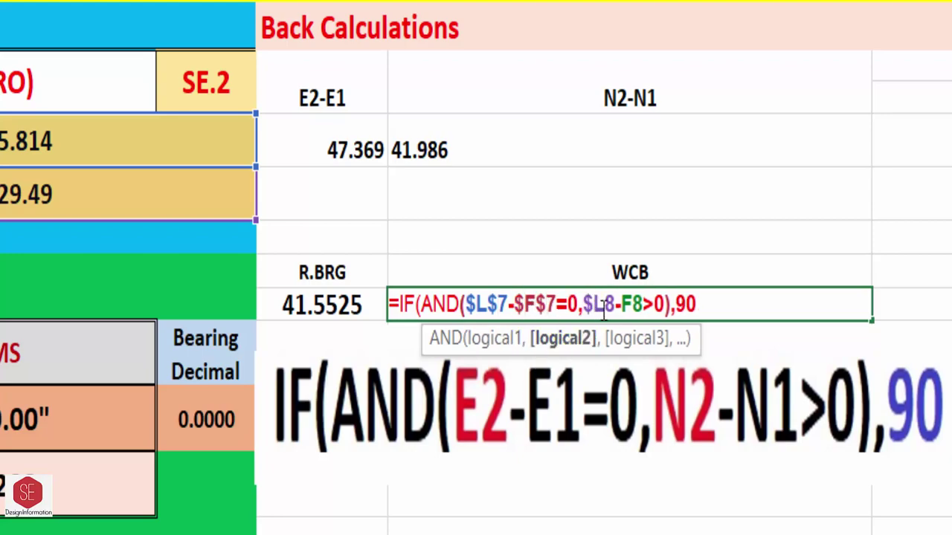
{"action": "key", "text": "Right"}
{"action": "type", "text": "$"}
{"action": "key", "text": "Right"}
{"action": "key", "text": "Right"}
{"action": "type", "text": "$"}
{"action": "key", "text": "Right"}
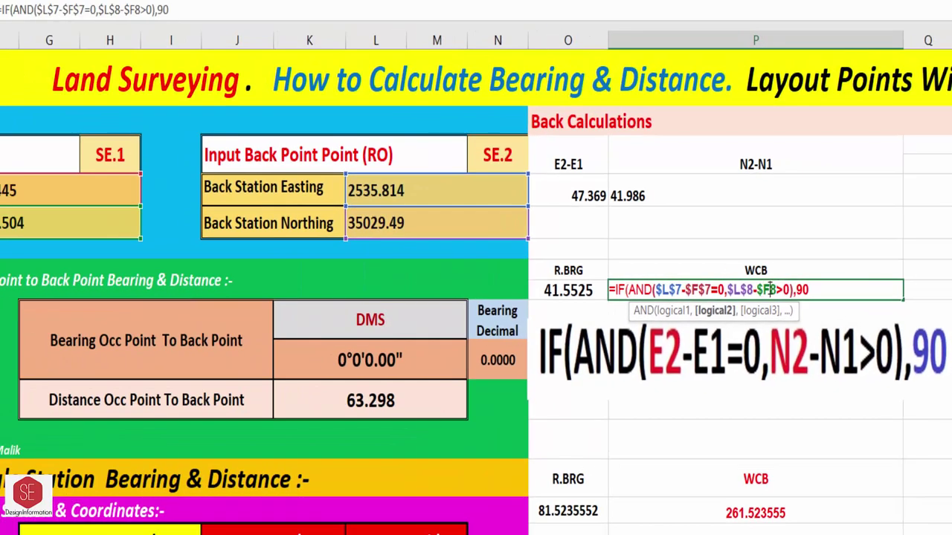
{"action": "type", "text": "$"}
{"action": "key", "text": "Return"}
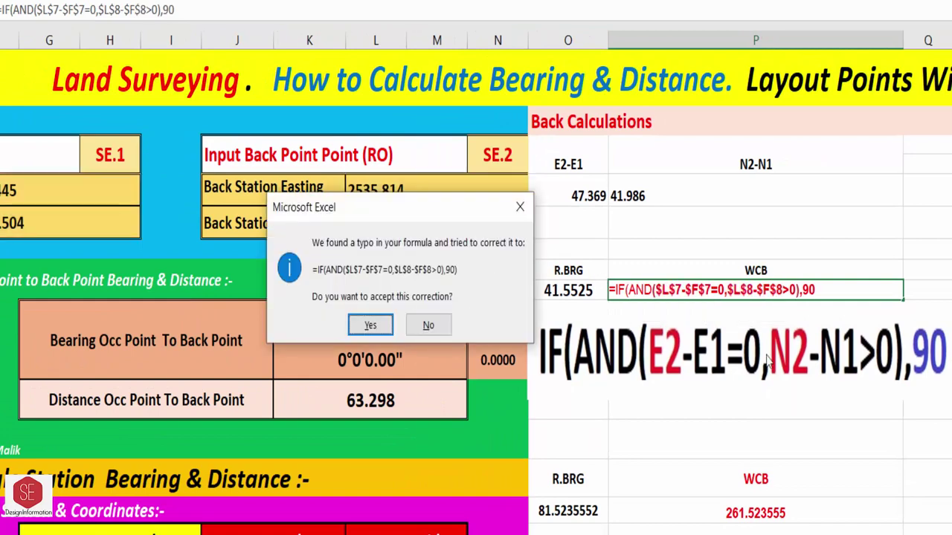
{"action": "left_click", "coordinate": [370, 325]}
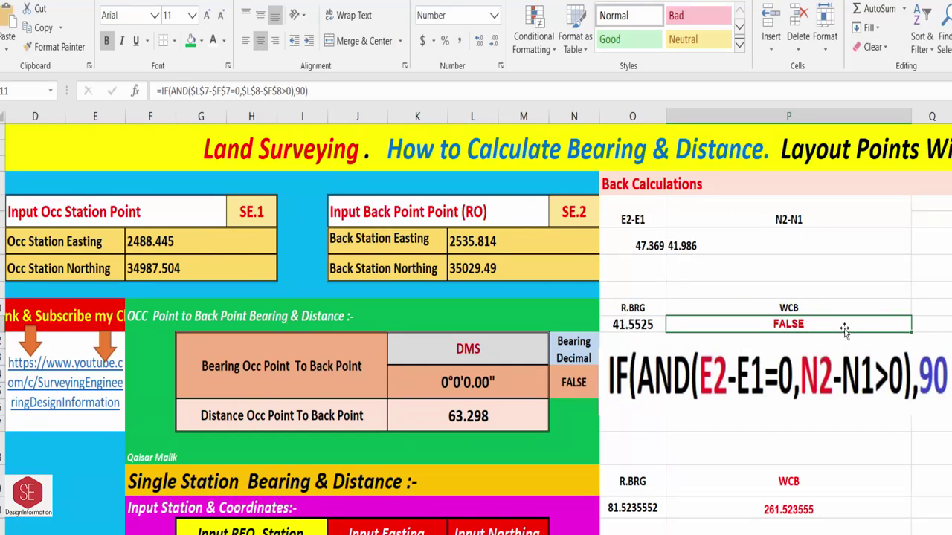
Step: Extend the WCB formula with ,IF(AND(L7-F7>0,L8-F8>0),O11) and accept the correction
{"action": "double_click", "coordinate": [792, 324]}
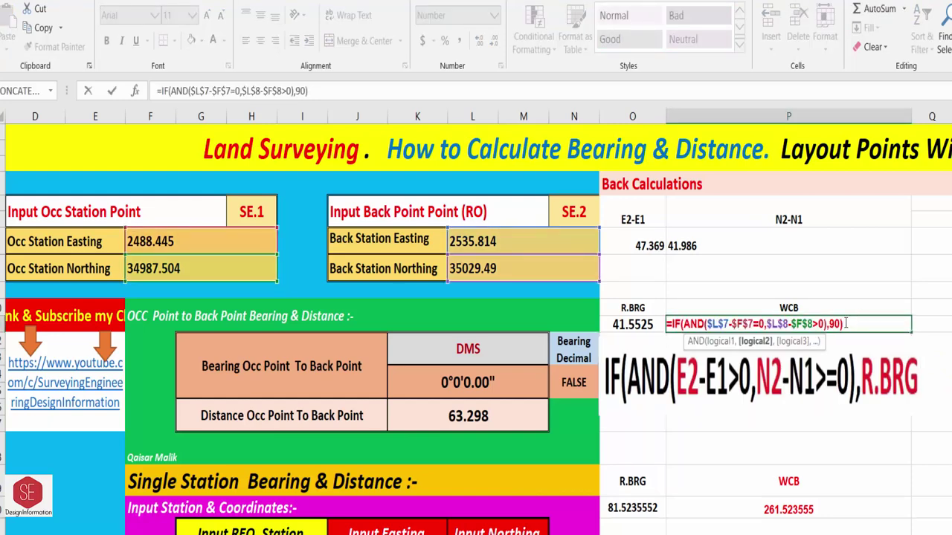
{"action": "key", "text": "BackSpace"}
{"action": "type", "text": ","}
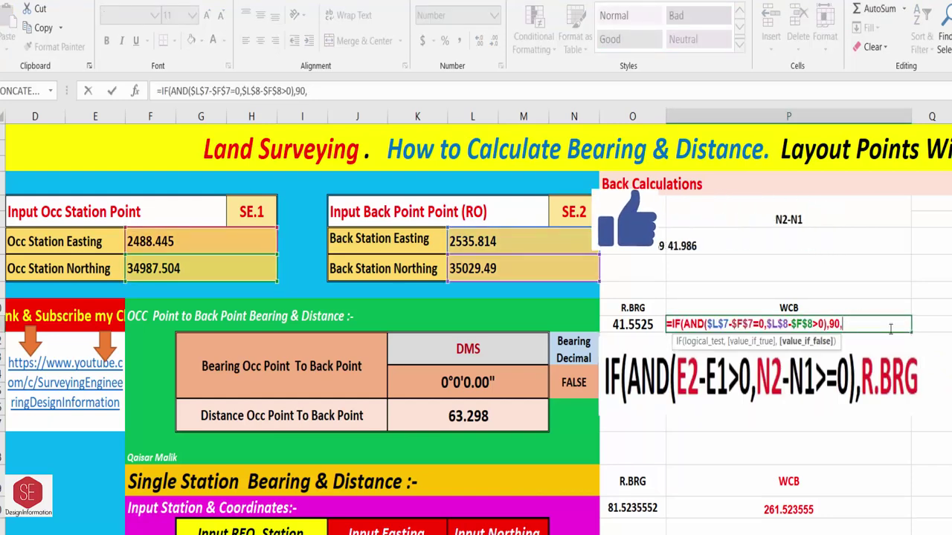
{"action": "type", "text": "IF("}
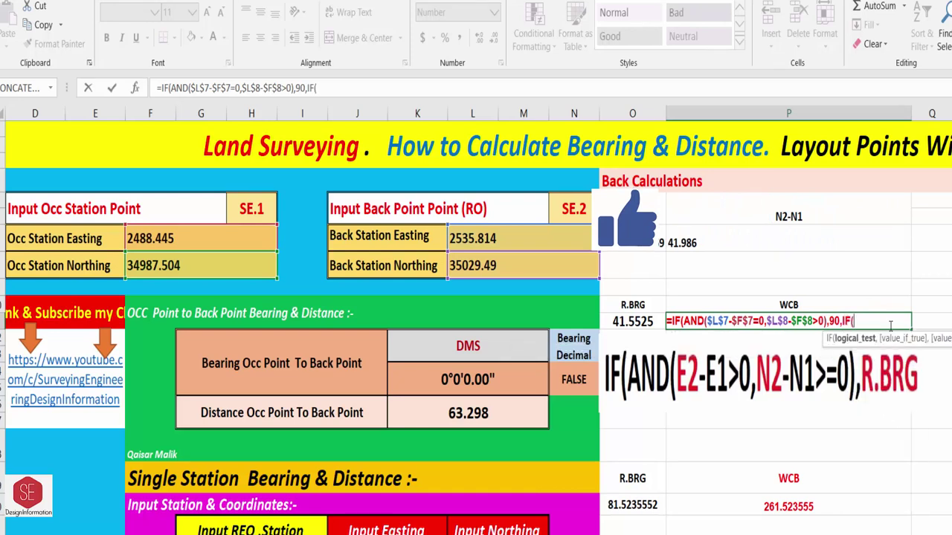
{"action": "type", "text": "AND"}
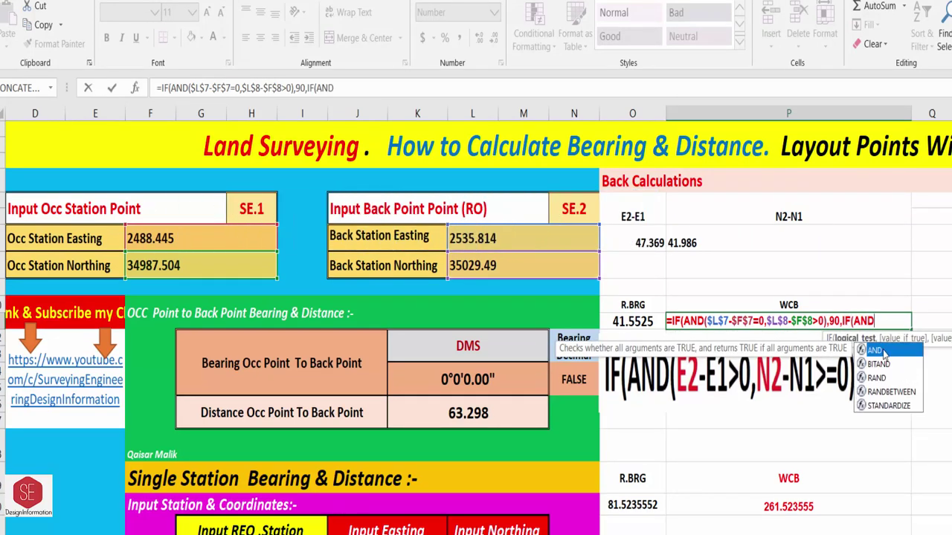
{"action": "type", "text": "("}
{"action": "left_click", "coordinate": [505, 238]}
{"action": "type", "text": "-"}
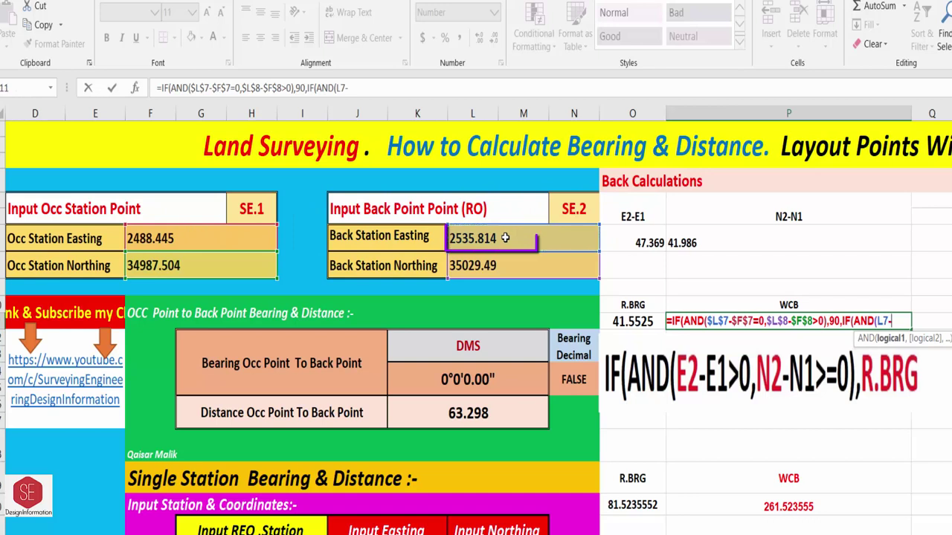
{"action": "left_click", "coordinate": [215, 242]}
{"action": "type", "text": ">"}
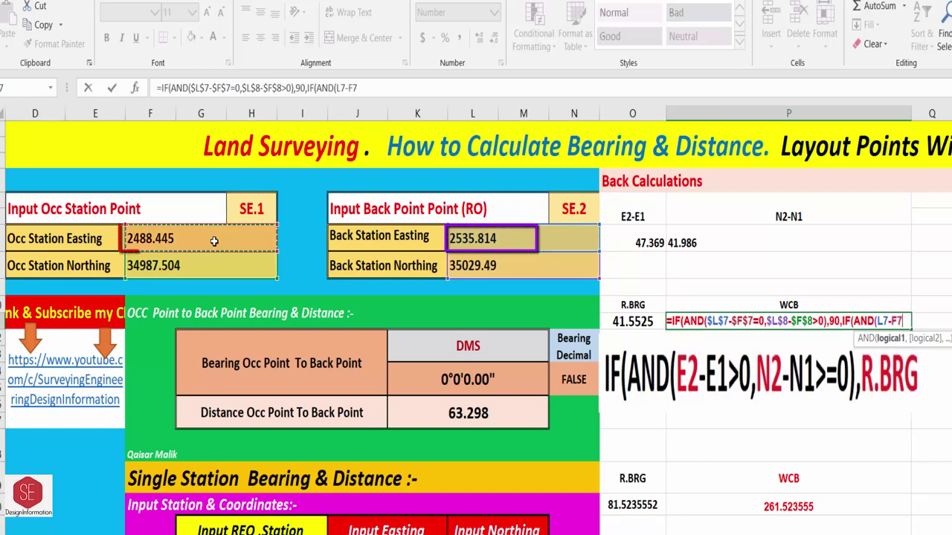
{"action": "type", "text": "0"}
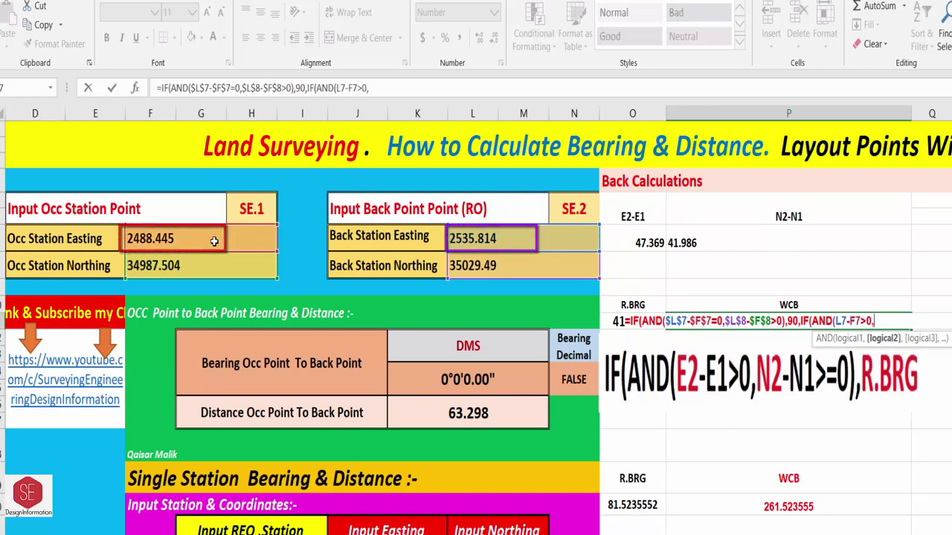
{"action": "type", "text": ","}
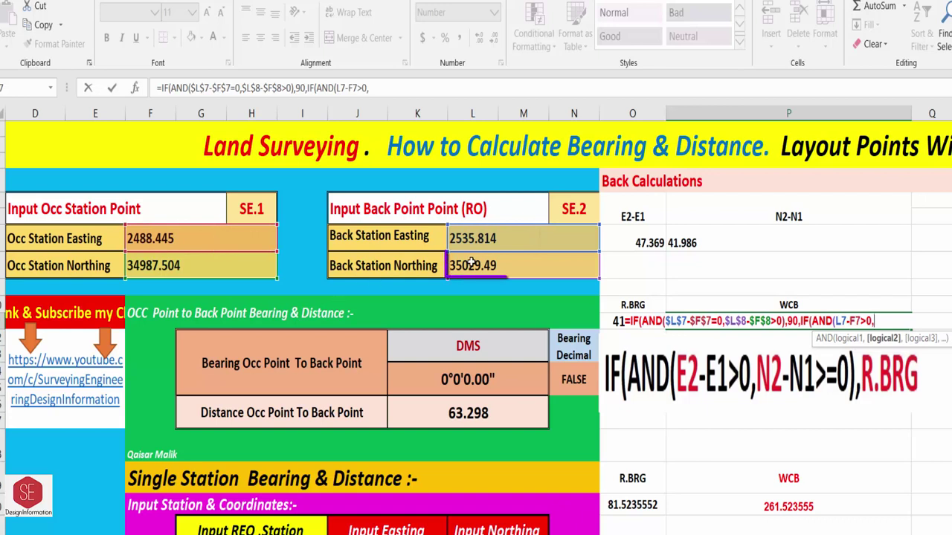
{"action": "left_click", "coordinate": [472, 265]}
{"action": "type", "text": "-"}
{"action": "left_click", "coordinate": [195, 263]}
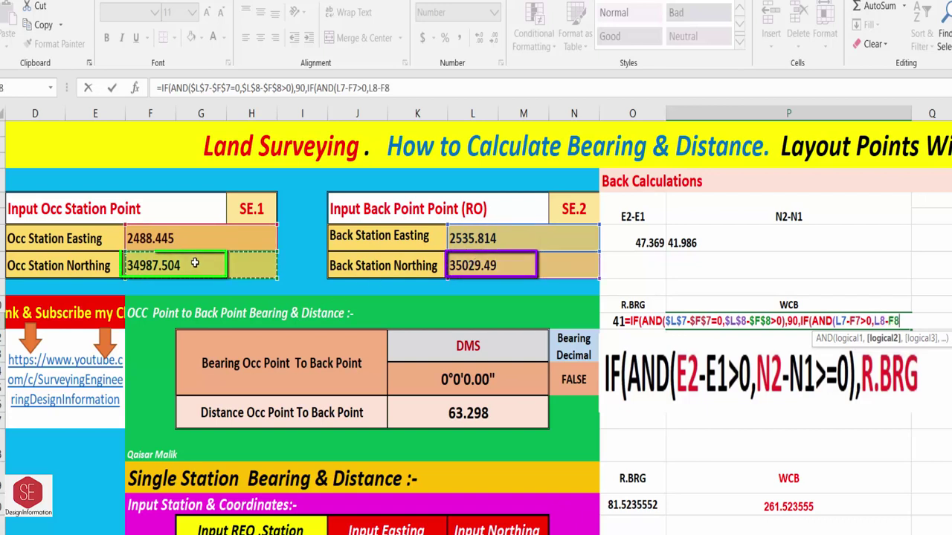
{"action": "type", "text": ">="}
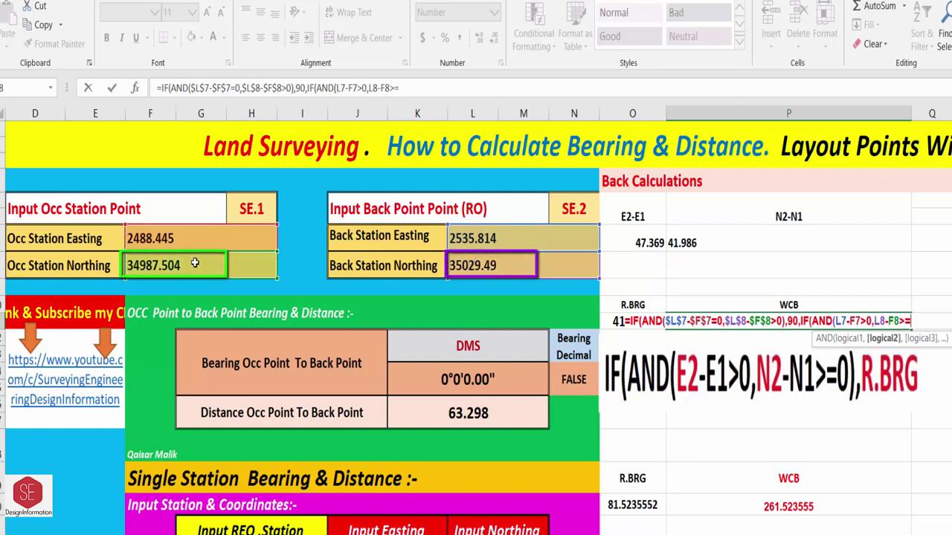
{"action": "type", "text": "0),"}
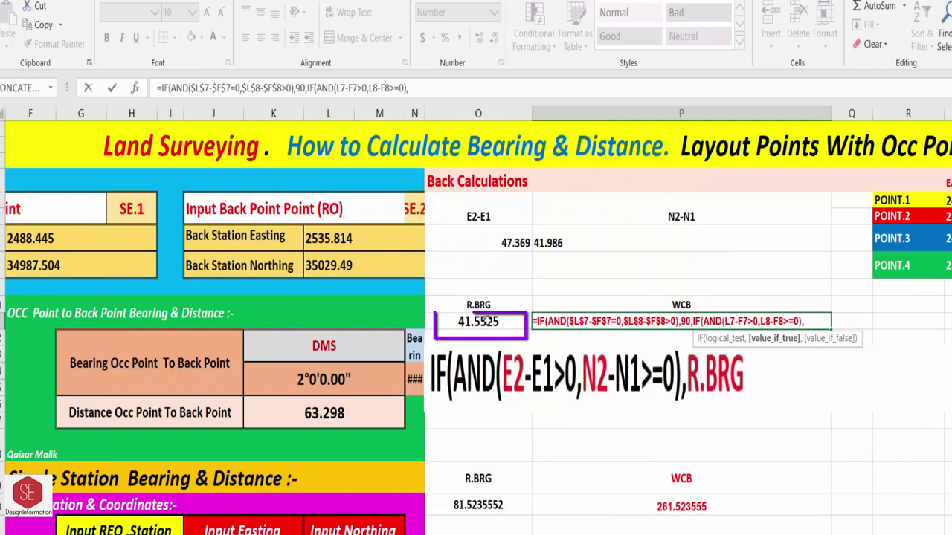
{"action": "left_click", "coordinate": [485, 320]}
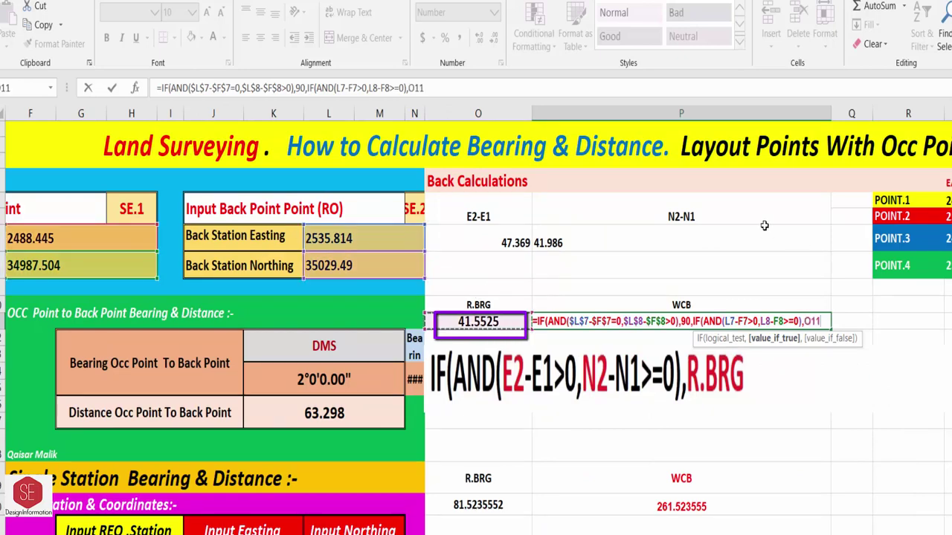
{"action": "key", "text": "Return"}
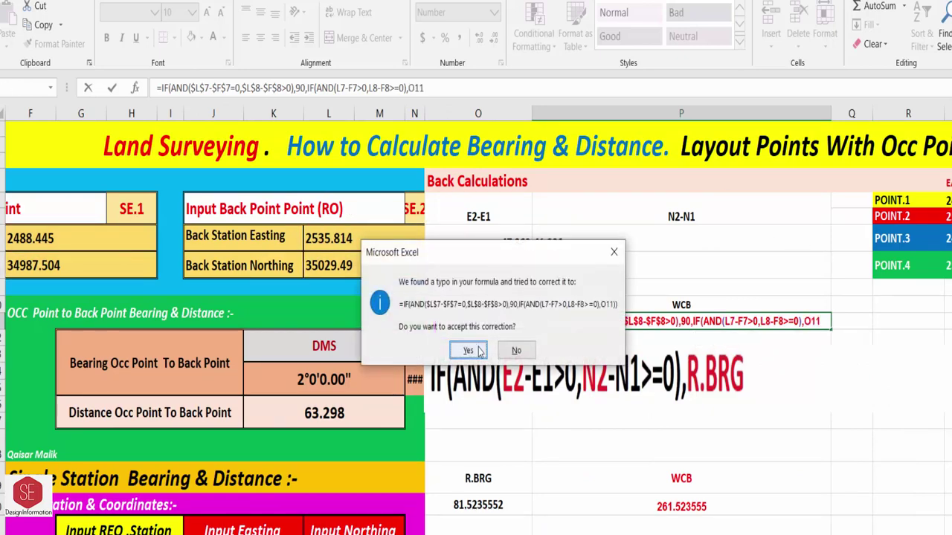
{"action": "left_click", "coordinate": [467, 350]}
Step: Compare the O7, P7, O11 and P11 formulas to verify the WCB result
{"action": "left_click", "coordinate": [686, 325]}
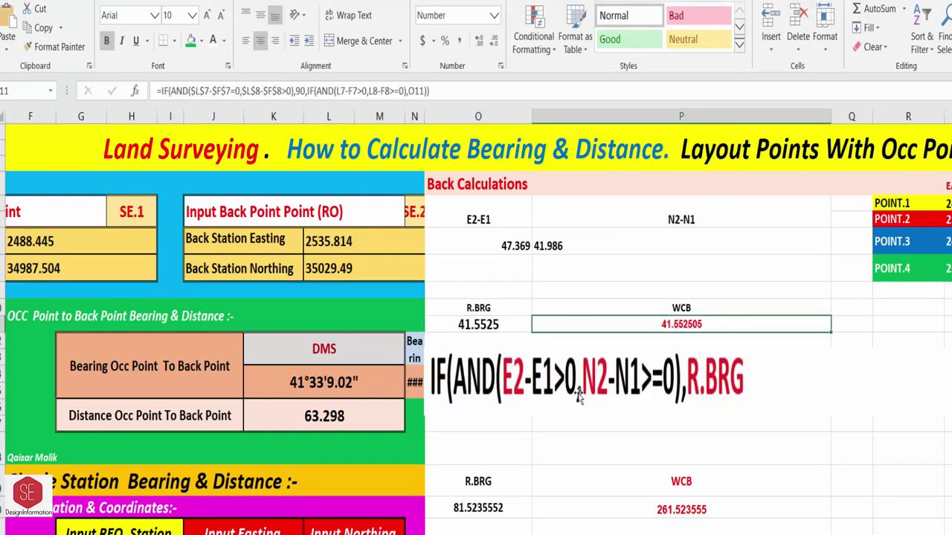
{"action": "left_click", "coordinate": [515, 248]}
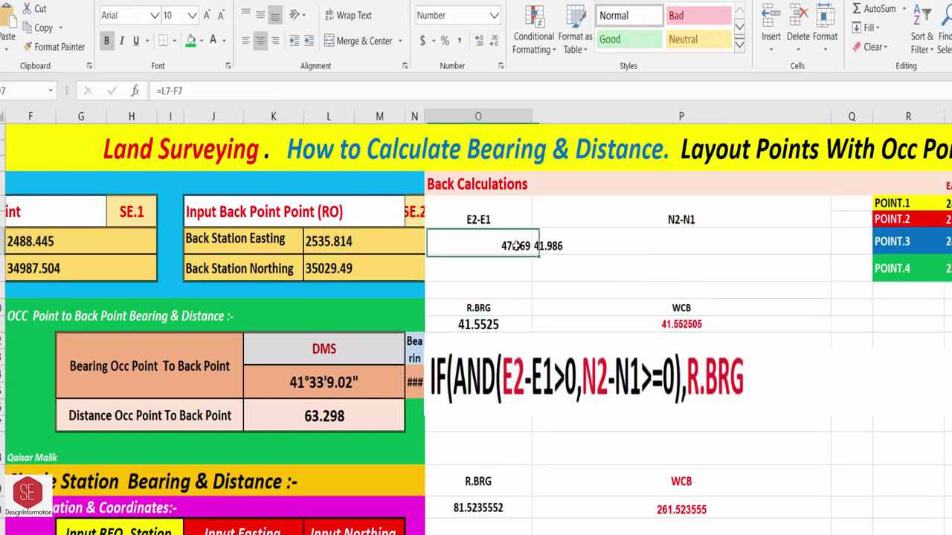
{"action": "left_click", "coordinate": [554, 247]}
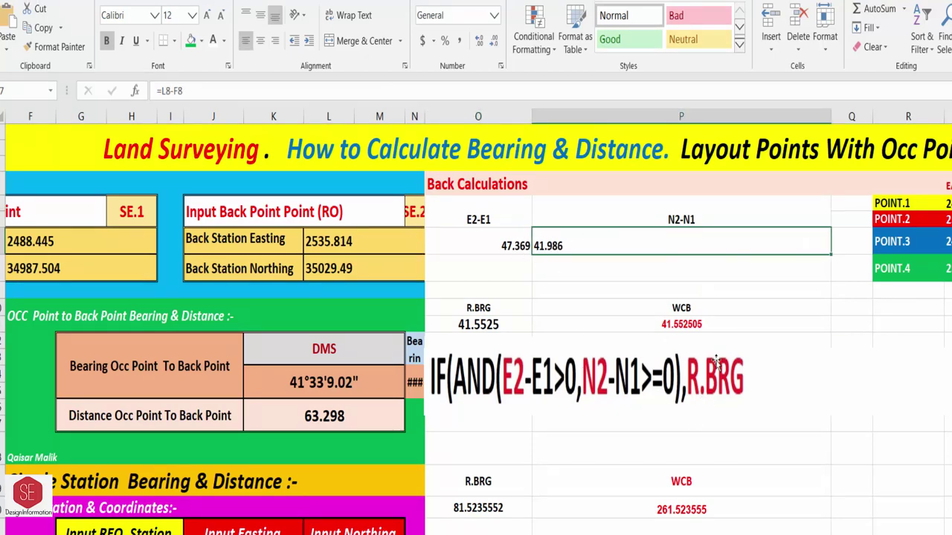
{"action": "left_click", "coordinate": [490, 324]}
{"action": "left_click", "coordinate": [553, 319]}
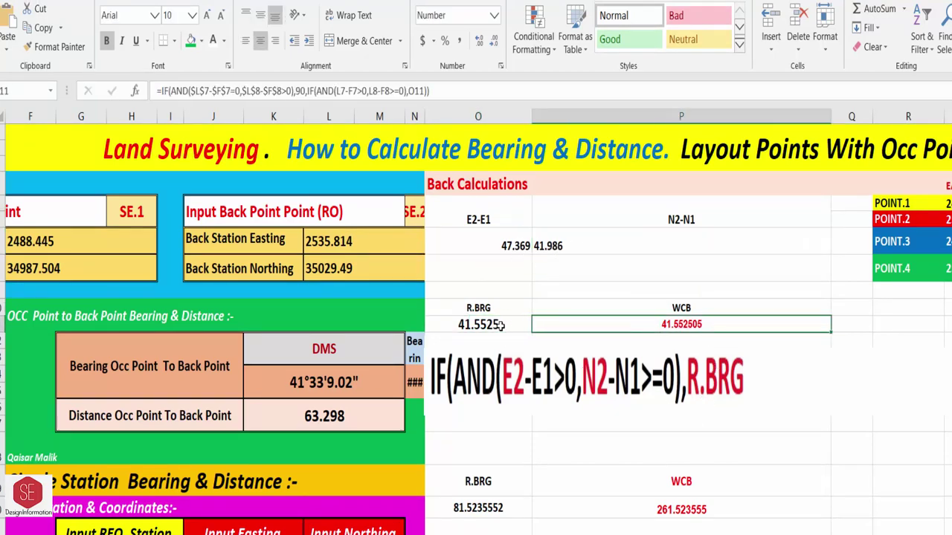
{"action": "left_click", "coordinate": [490, 324]}
{"action": "left_click", "coordinate": [554, 320]}
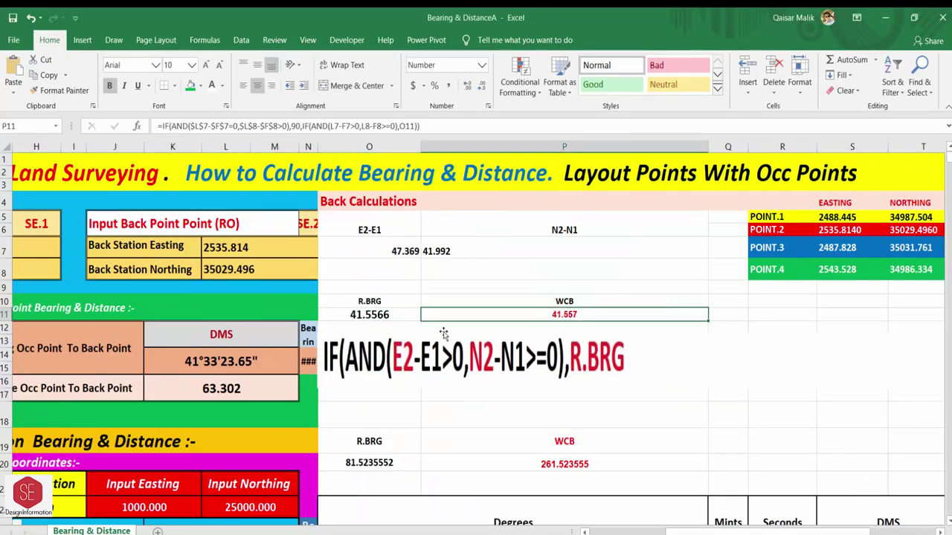
{"action": "scroll", "coordinate": [225, 392], "scroll_direction": "left", "scroll_amount": 2}
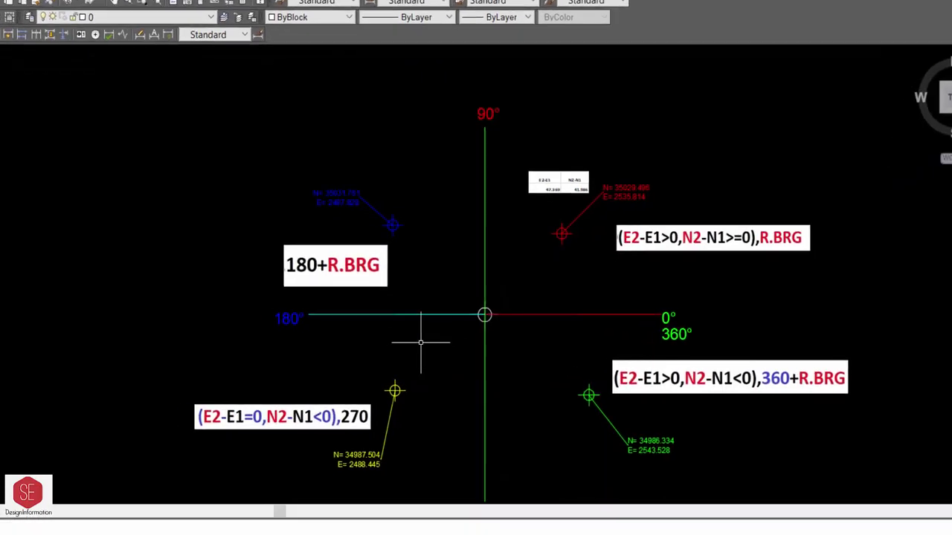
Step: Draw a polyline from the yellow station point, 63.302 long at 41.557°, to the red back point
{"action": "type", "text": "pl"}
{"action": "key", "text": "Return"}
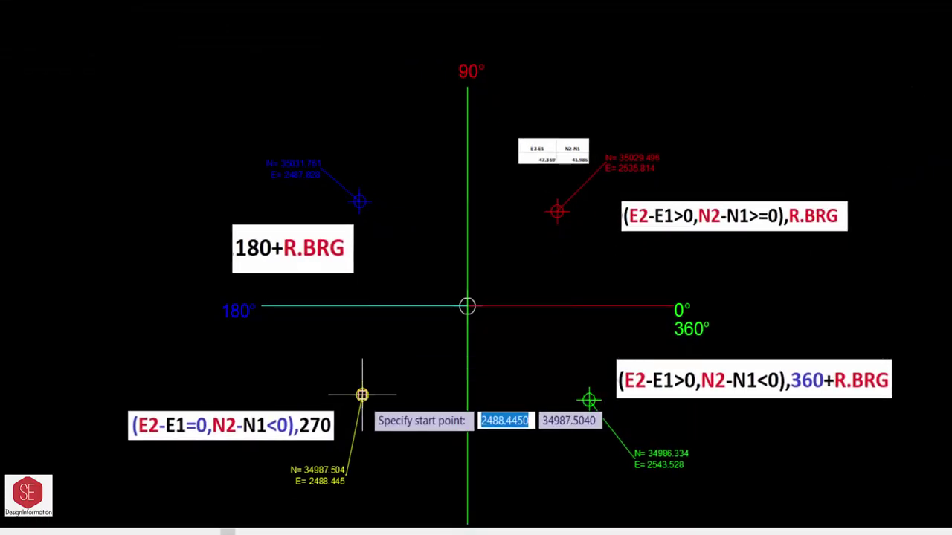
{"action": "left_click", "coordinate": [361, 395]}
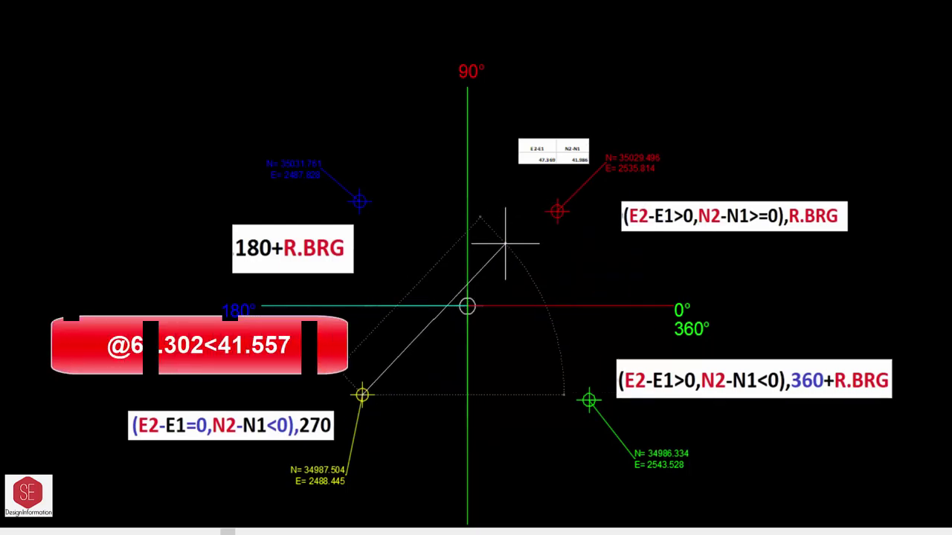
{"action": "type", "text": "63.302"}
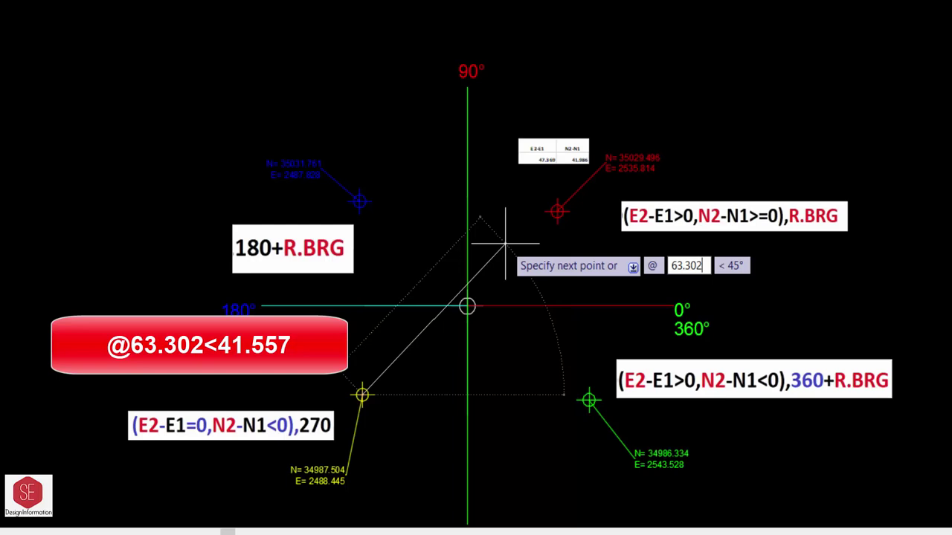
{"action": "key", "text": "Tab"}
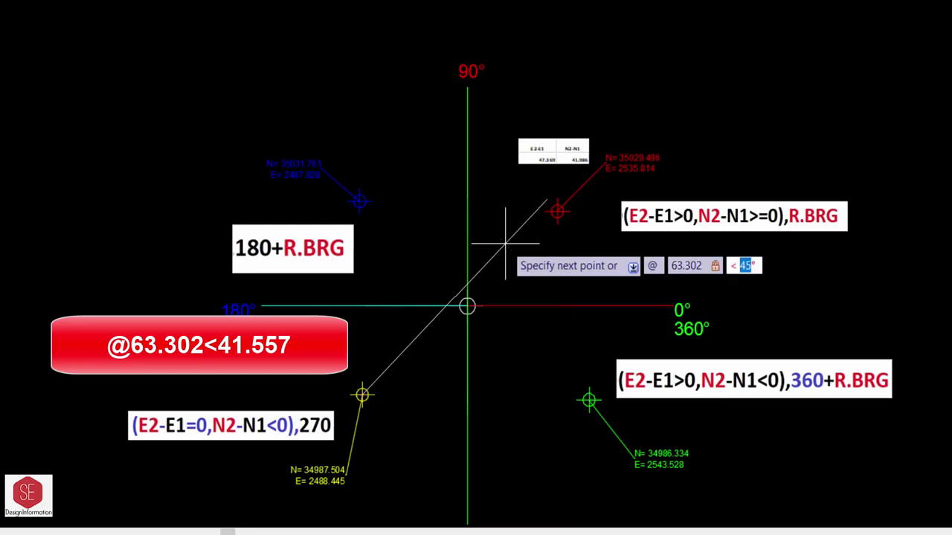
{"action": "type", "text": "41.557"}
{"action": "key", "text": "Return"}
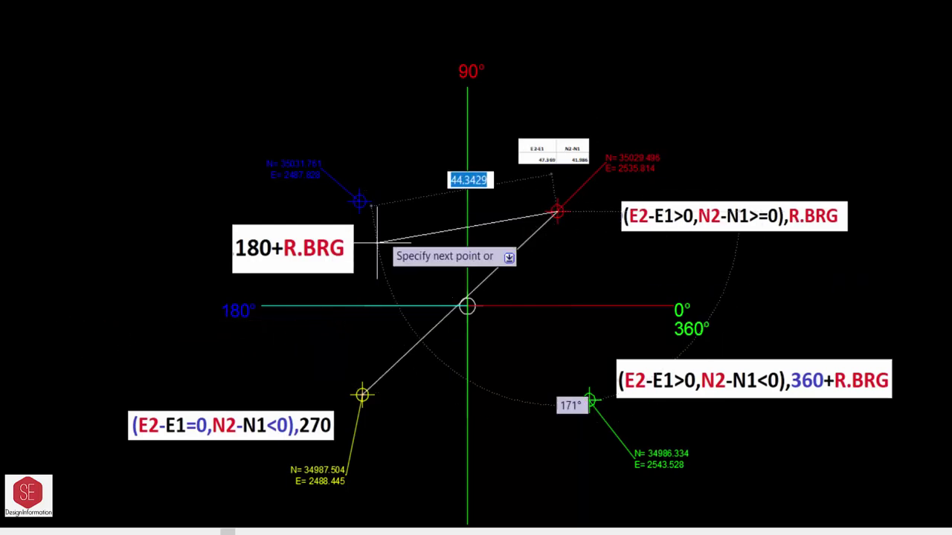
{"action": "key", "text": "Return"}
{"action": "left_click", "coordinate": [365, 390]}
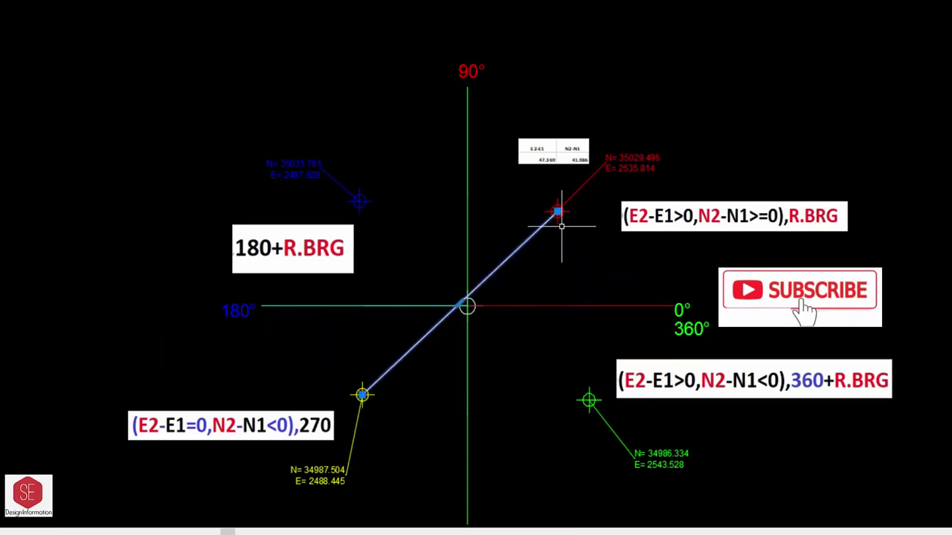
{"action": "key", "text": "Escape"}
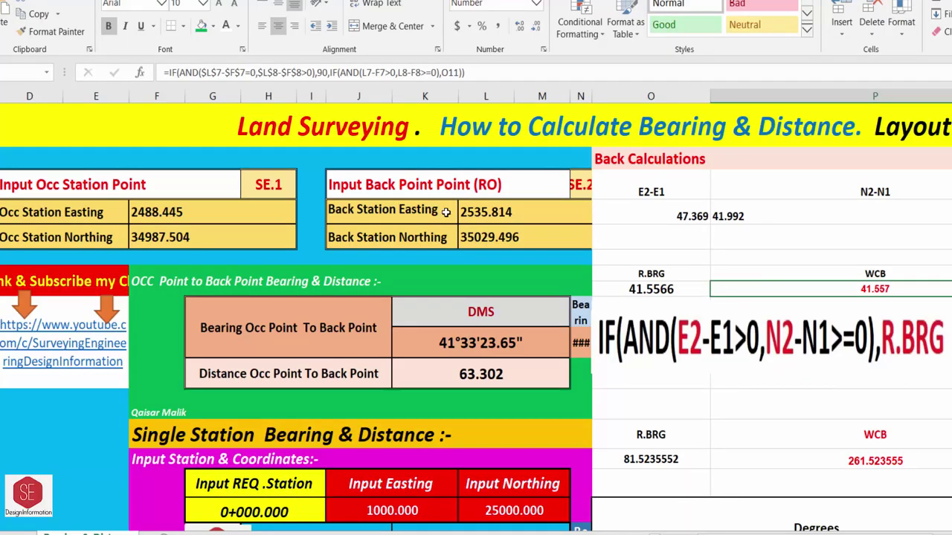
Step: Swap stations: occupied 2535.814 / 35029.496, back 2488.445 / 34987.504
{"action": "left_click", "coordinate": [470, 215]}
{"action": "left_click", "coordinate": [464, 239]}
{"action": "left_click", "coordinate": [185, 236]}
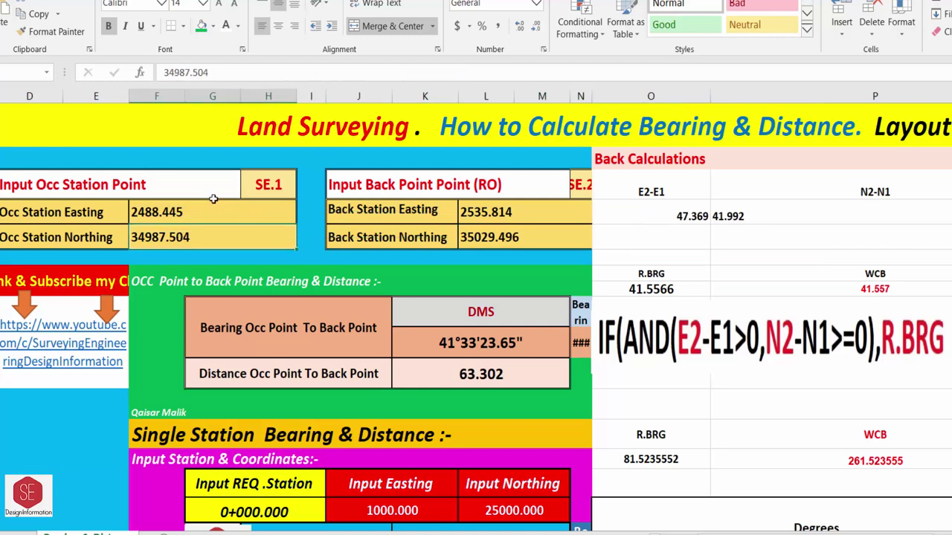
{"action": "left_click", "coordinate": [175, 212]}
{"action": "type", "text": "25"}
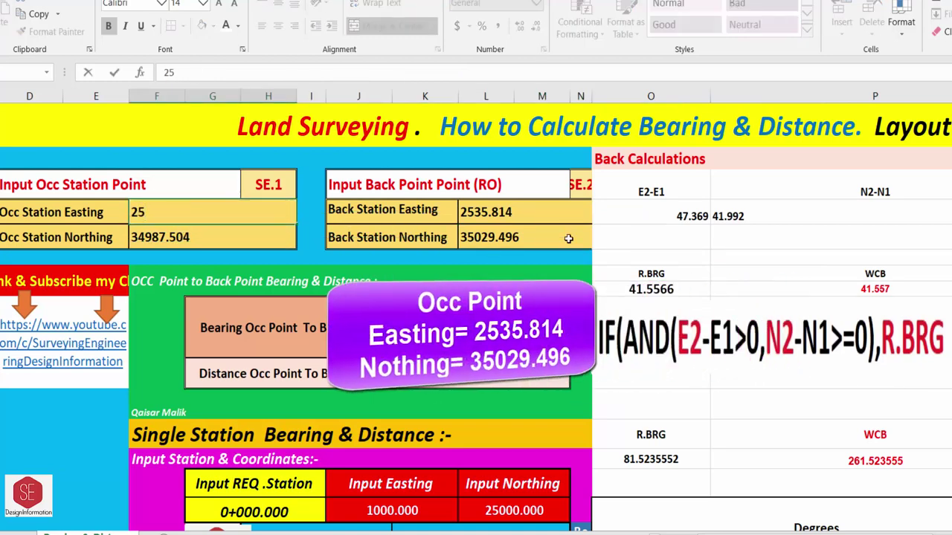
{"action": "type", "text": "35.814"}
{"action": "key", "text": "Return"}
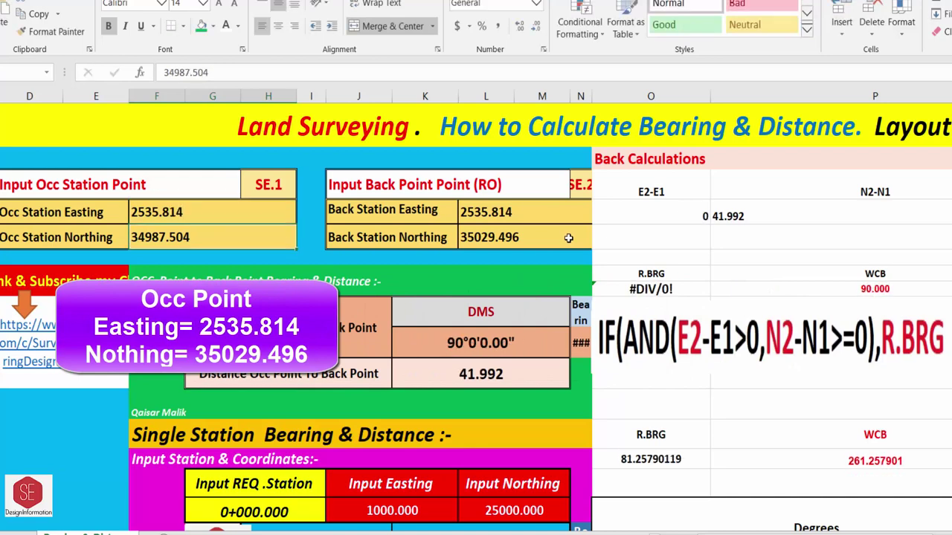
{"action": "type", "text": "35029."}
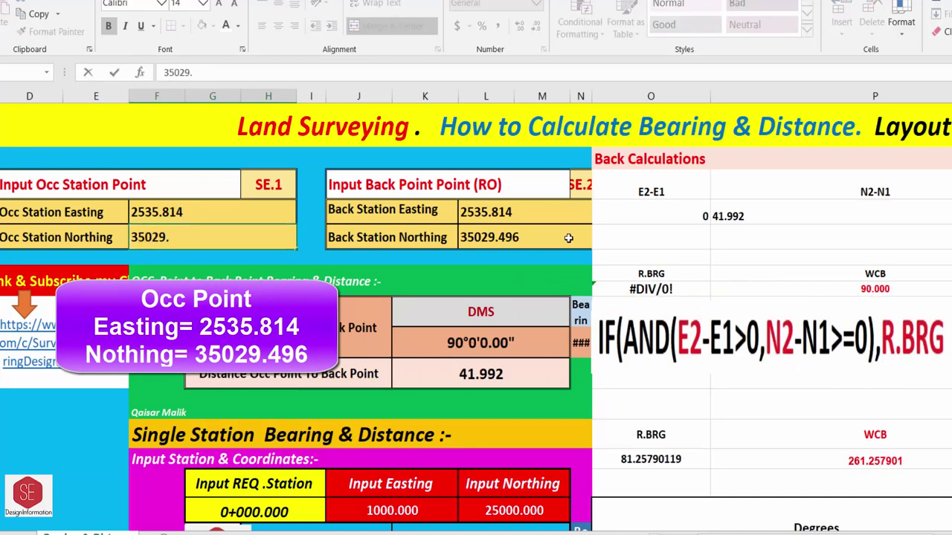
{"action": "type", "text": "496"}
{"action": "left_click", "coordinate": [511, 215]}
{"action": "type", "text": "2"}
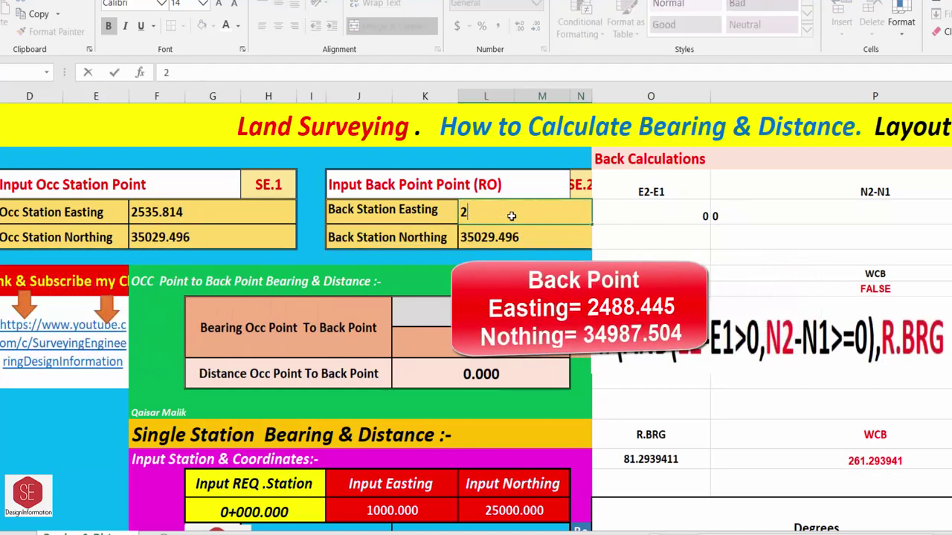
{"action": "type", "text": "488.445"}
{"action": "key", "text": "Return"}
{"action": "type", "text": "3"}
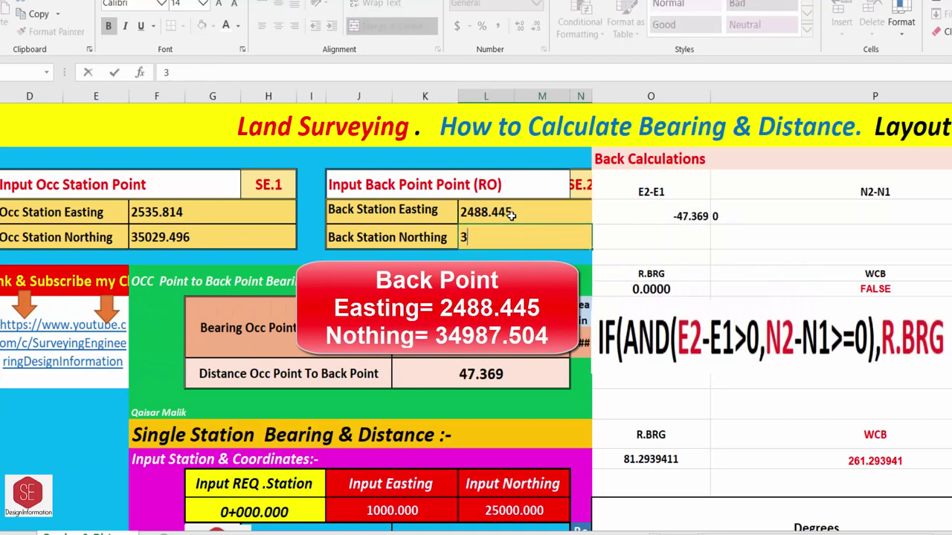
{"action": "type", "text": "4987.504"}
{"action": "key", "text": "Return"}
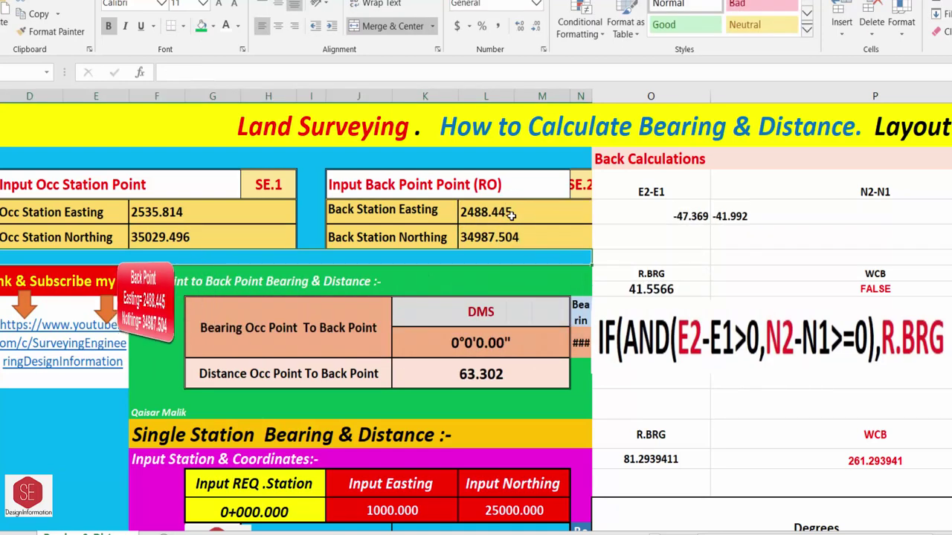
Step: Inspect the WCB formula that now returns FALSE, leaving it unchanged
{"action": "left_click", "coordinate": [771, 321]}
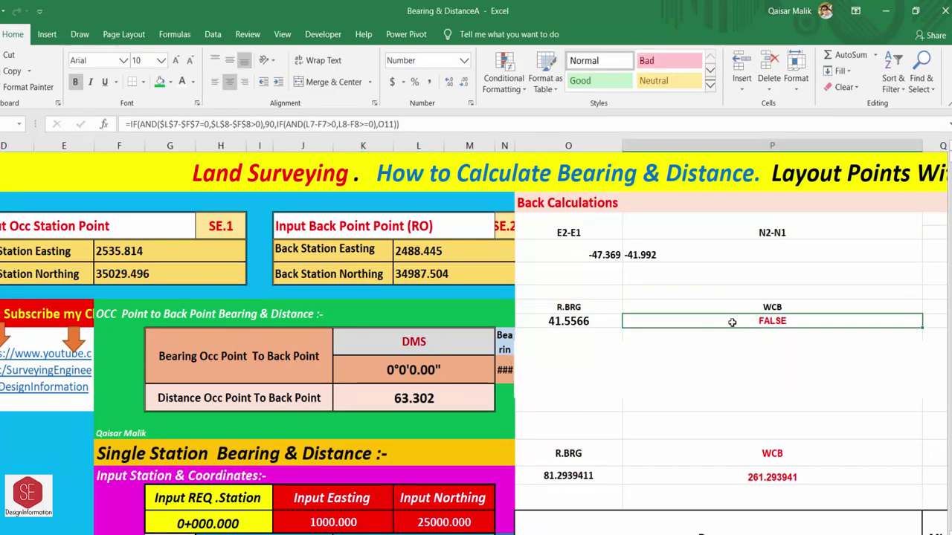
{"action": "double_click", "coordinate": [732, 322]}
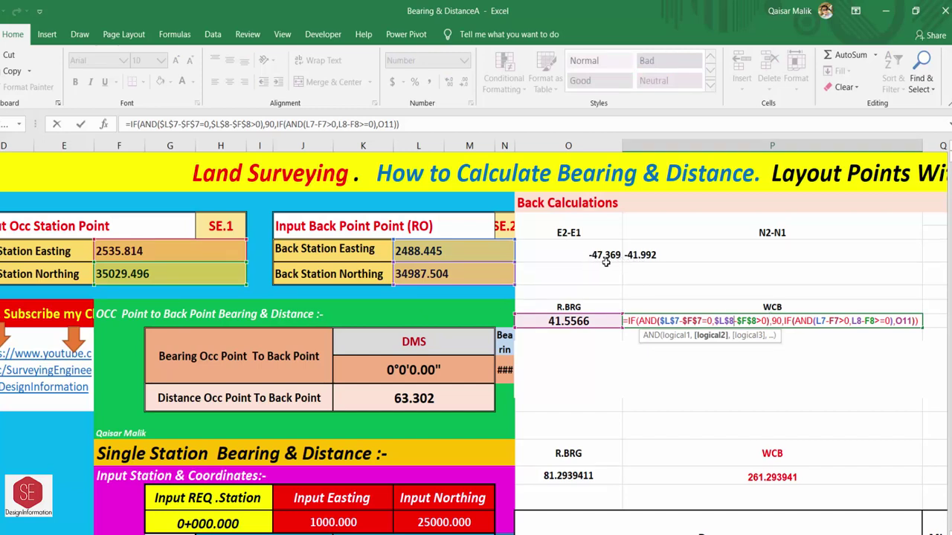
{"action": "key", "text": "Return"}
Step: Copy the E2-E1/N2-N1 block showing -47.369 and -41.992
{"action": "left_click_drag", "start_coordinate": [595, 237], "coordinate": [641, 255]}
{"action": "right_click", "coordinate": [641, 255]}
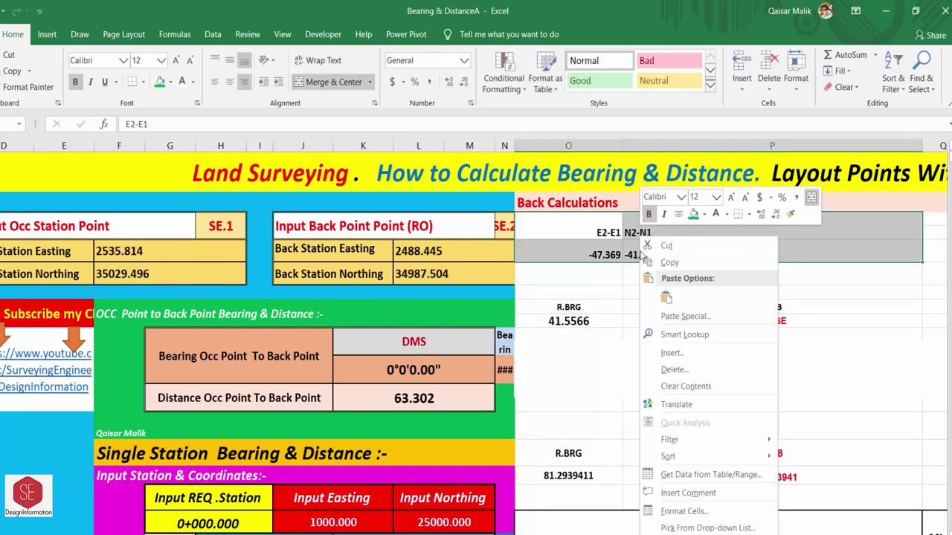
{"action": "left_click", "coordinate": [669, 261]}
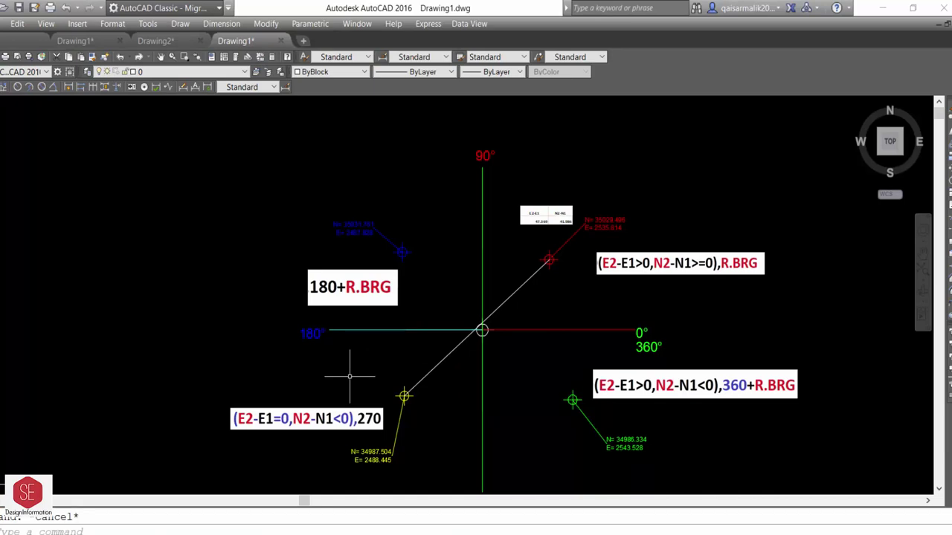
Step: Paste the -47.369/-41.992 table into AutoCAD beside the 180° label and zoom out
{"action": "key", "text": "ctrl+v"}
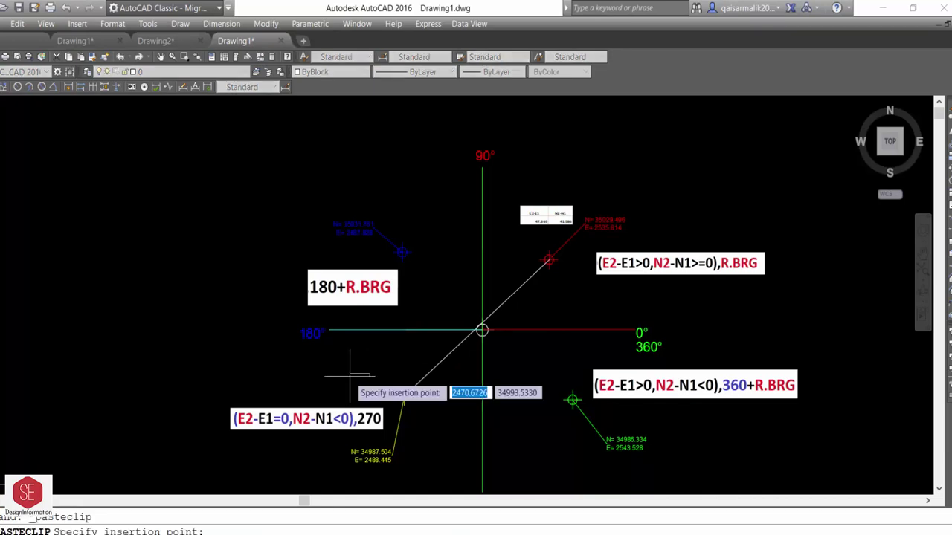
{"action": "left_click", "coordinate": [349, 379]}
{"action": "scroll", "coordinate": [349, 379], "scroll_direction": "up", "scroll_amount": 3}
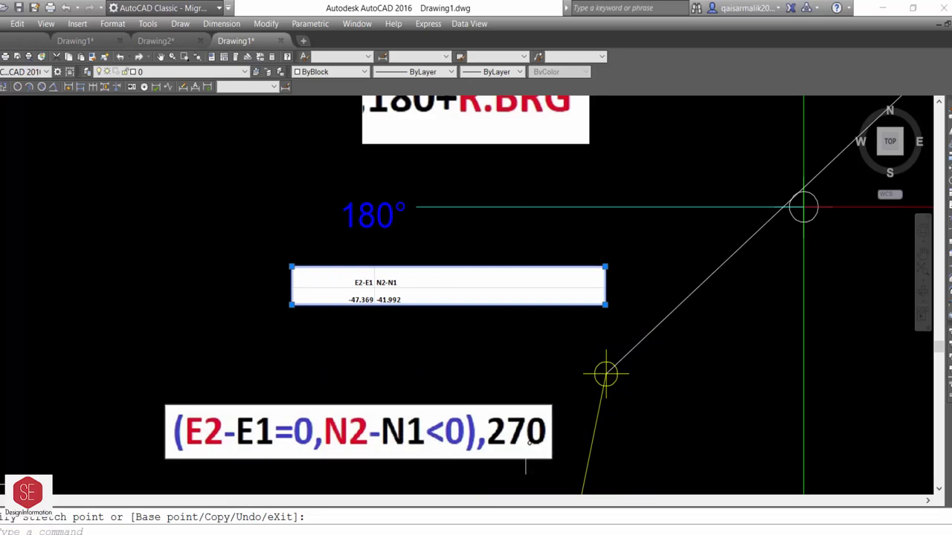
{"action": "scroll", "coordinate": [394, 359], "scroll_direction": "down", "scroll_amount": 2}
{"action": "scroll", "coordinate": [355, 336], "scroll_direction": "down", "scroll_amount": 2}
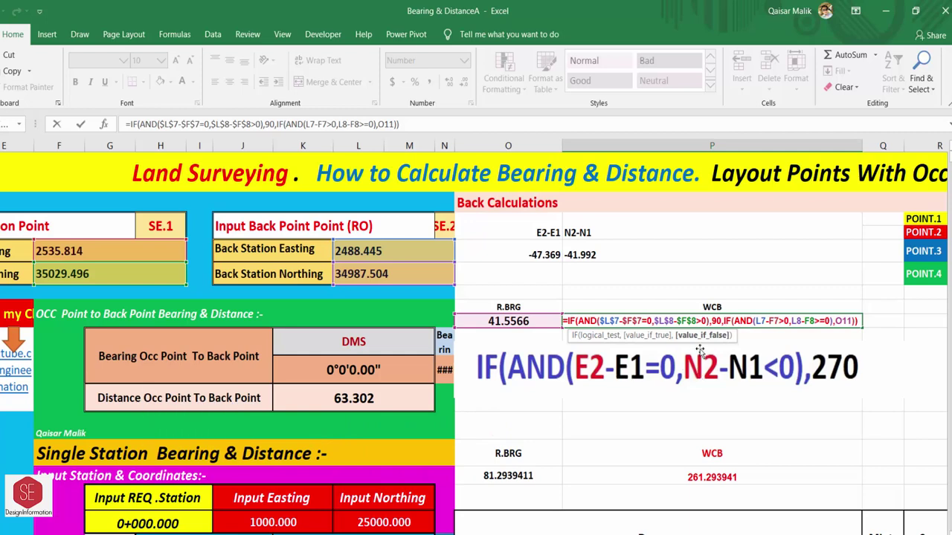
Step: Insert a nested IF(AND(L7-F7=0, test after the 90 result in P11's formula
{"action": "left_click", "coordinate": [746, 326]}
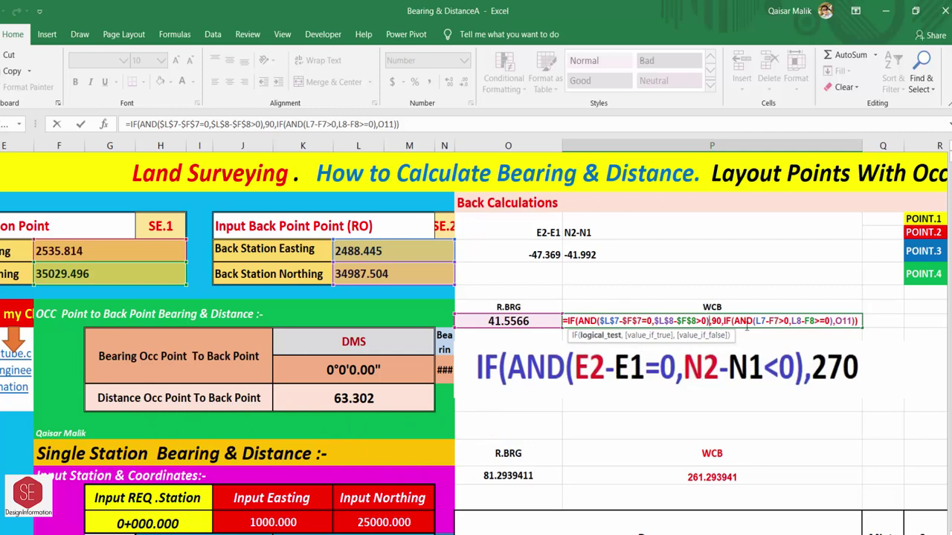
{"action": "left_click", "coordinate": [721, 321]}
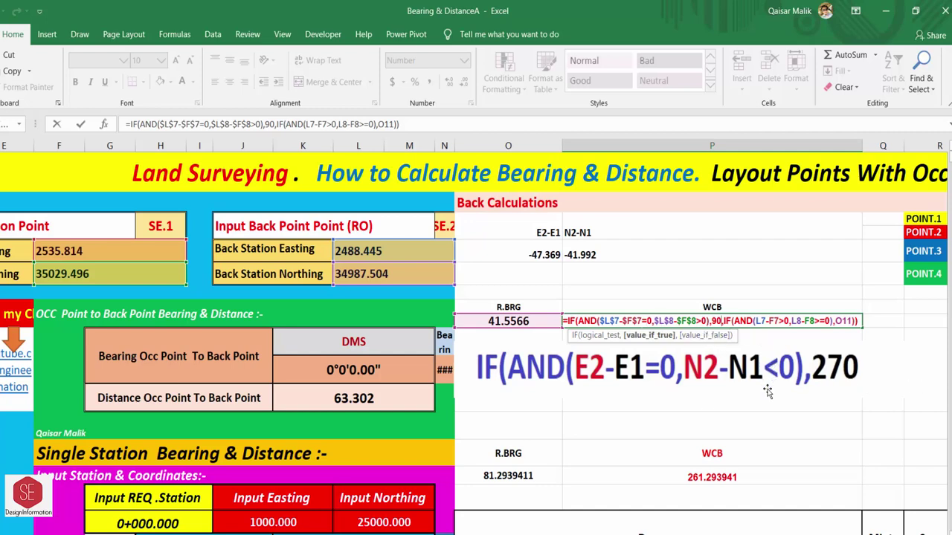
{"action": "type", "text": ","}
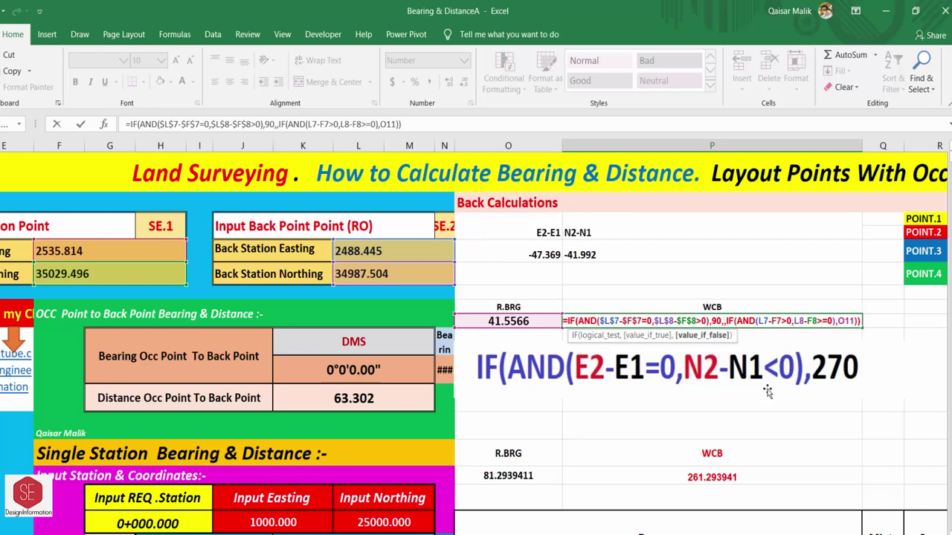
{"action": "type", "text": "IF(AND("}
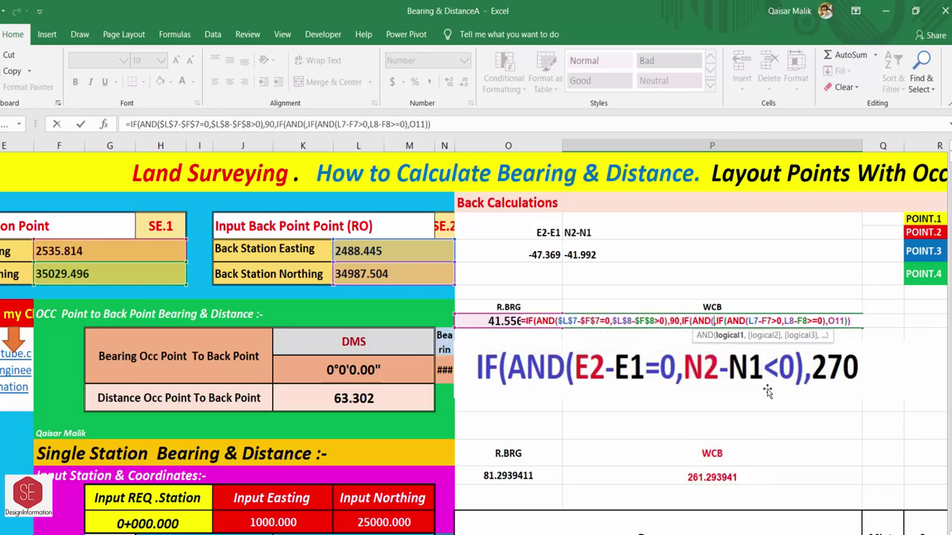
{"action": "left_click", "coordinate": [357, 251]}
{"action": "type", "text": "-"}
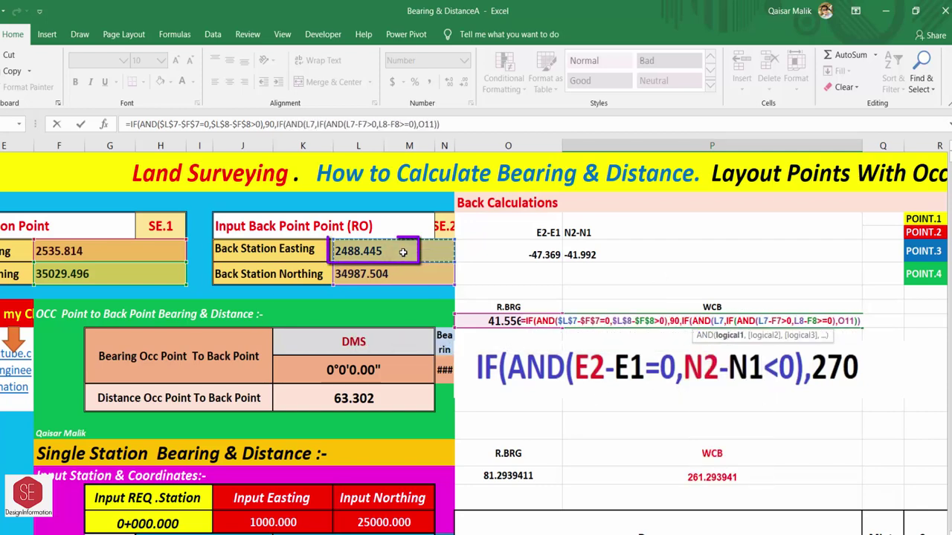
{"action": "left_click", "coordinate": [123, 250]}
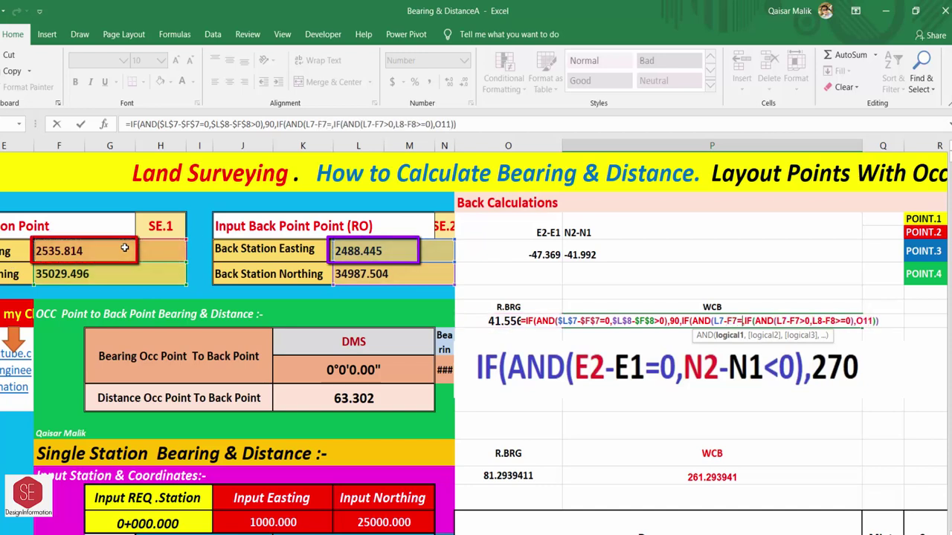
{"action": "type", "text": "=0,"}
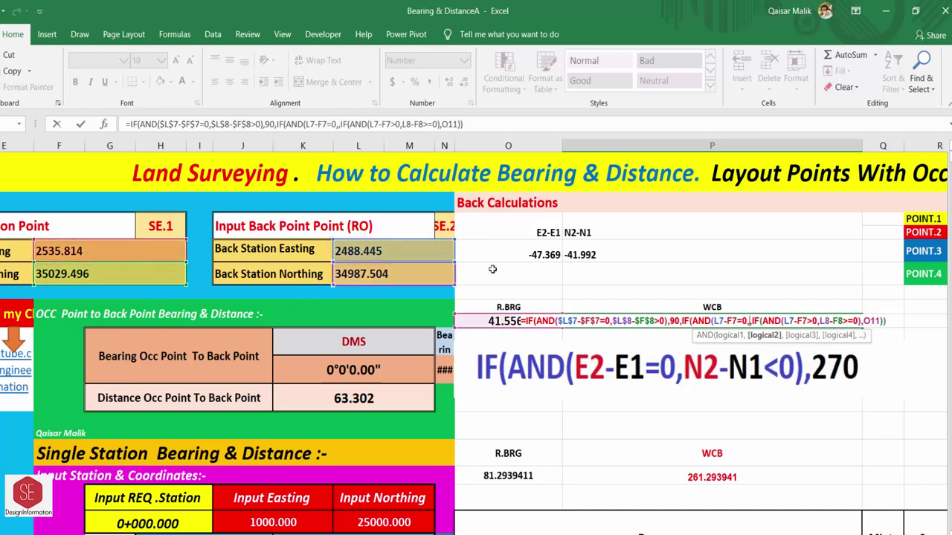
Step: Complete the test with L8-F8<0 returning 270, and accept Excel's formula correction
{"action": "left_click", "coordinate": [411, 272]}
{"action": "type", "text": "-"}
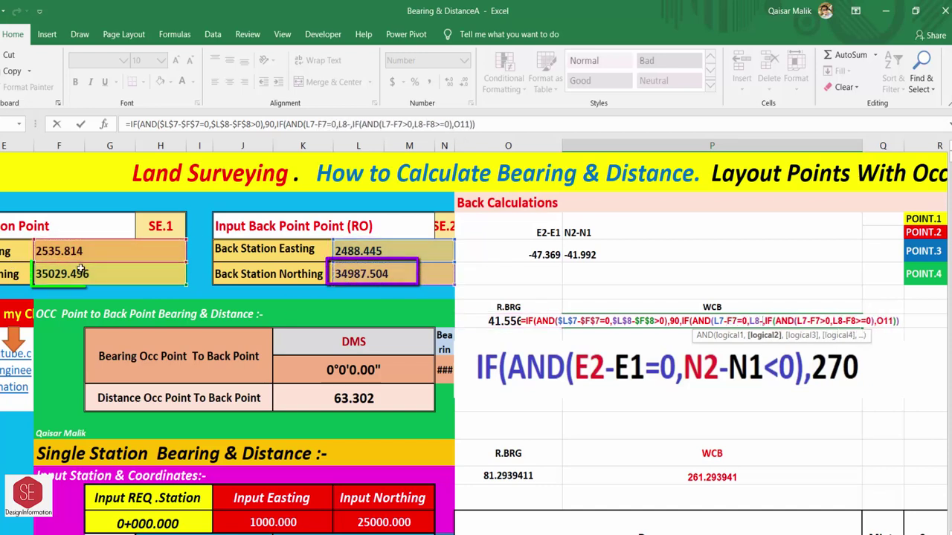
{"action": "left_click", "coordinate": [91, 275]}
{"action": "type", "text": "<"}
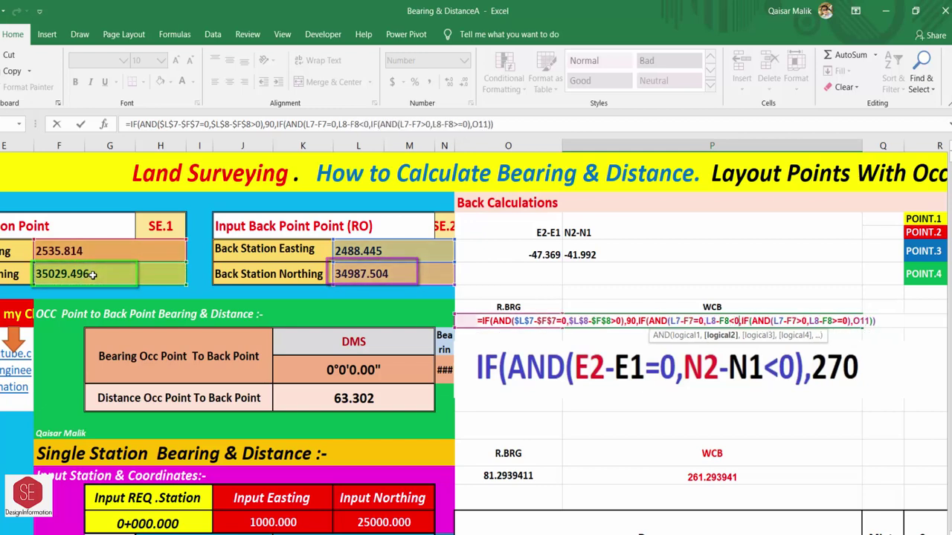
{"action": "type", "text": "0),"}
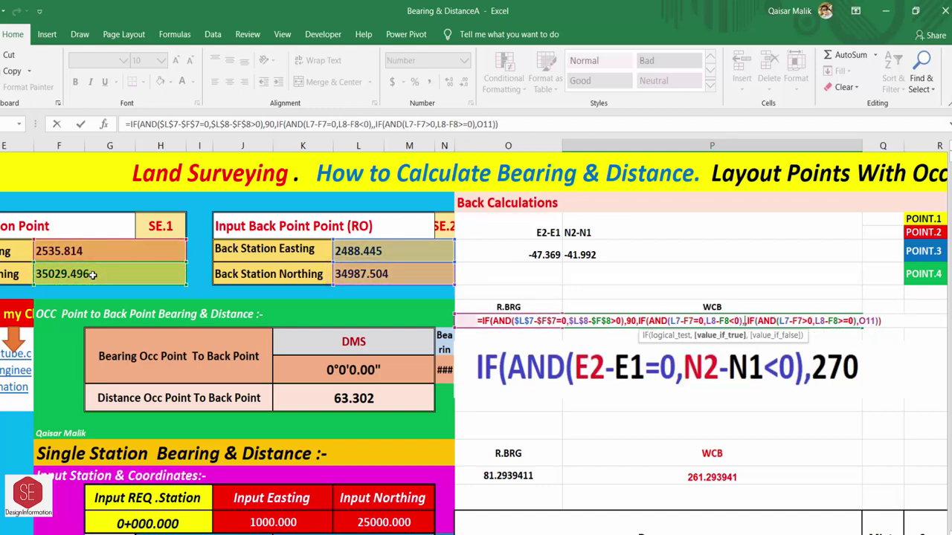
{"action": "type", "text": "270"}
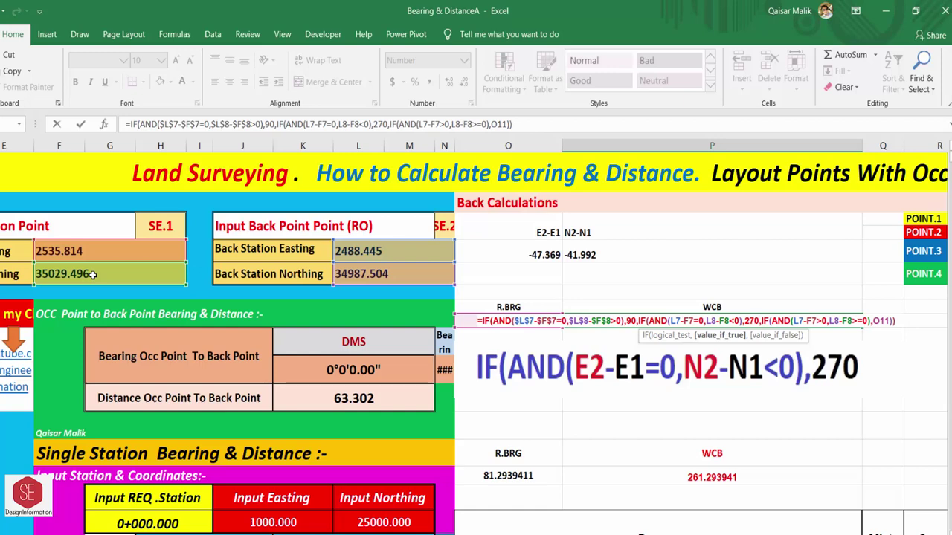
{"action": "key", "text": "Return"}
{"action": "left_click", "coordinate": [439, 345]}
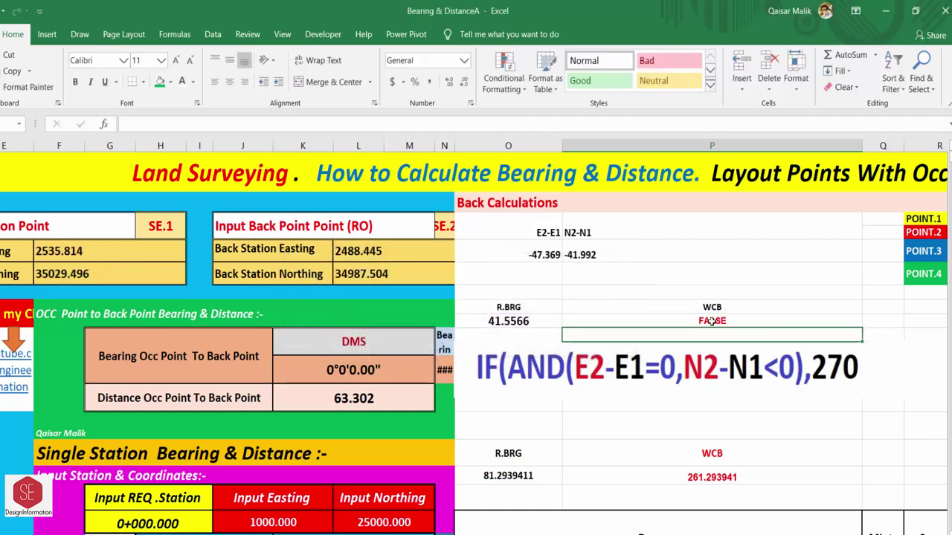
Step: Delete the 270 formula picture and end P11 with 180+O11, giving 221.557
{"action": "left_click", "coordinate": [710, 366]}
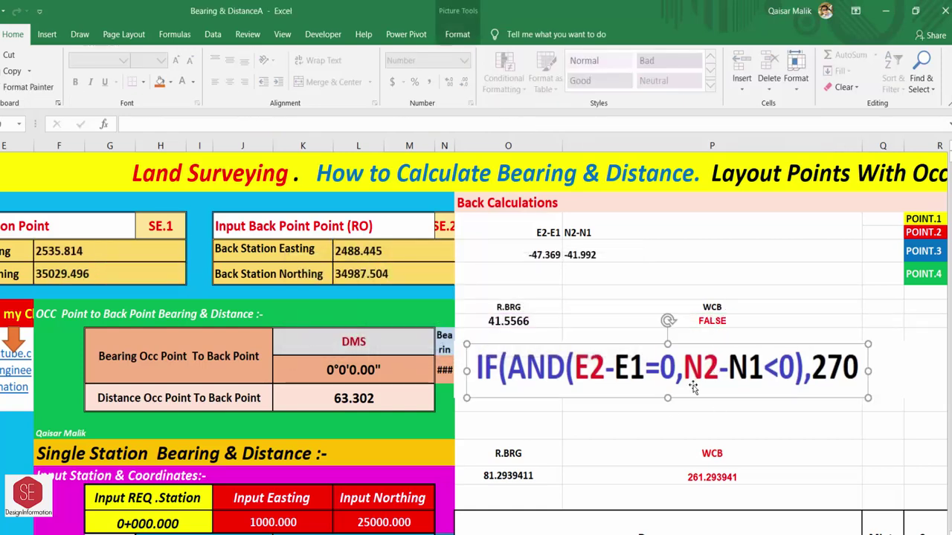
{"action": "key", "text": "Delete"}
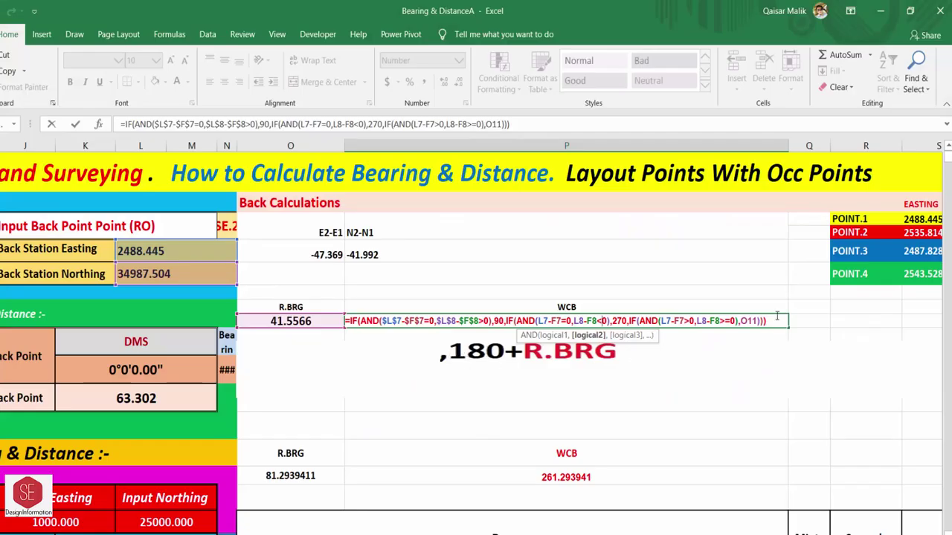
{"action": "left_click", "coordinate": [771, 322]}
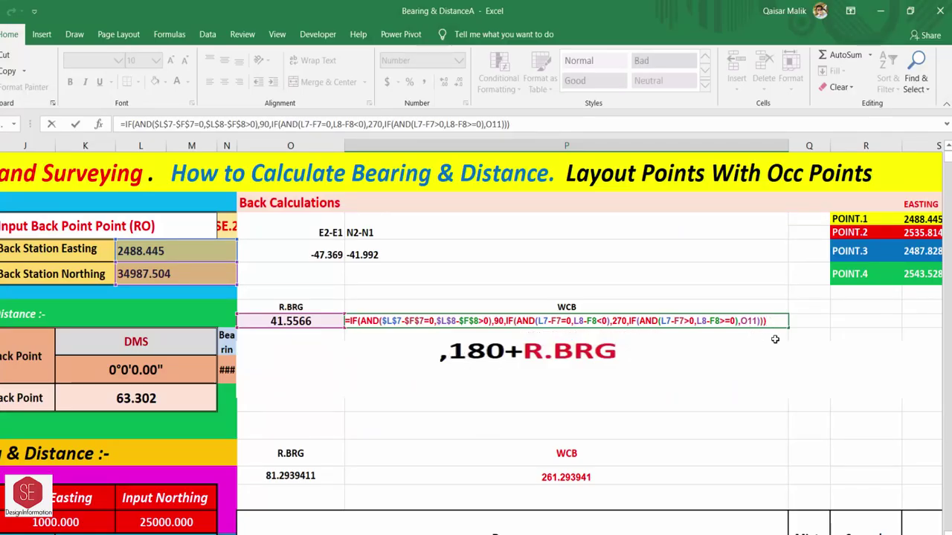
{"action": "key", "text": "BackSpace"}
{"action": "key", "text": "BackSpace"}
{"action": "key", "text": "BackSpace"}
{"action": "type", "text": ",180+"}
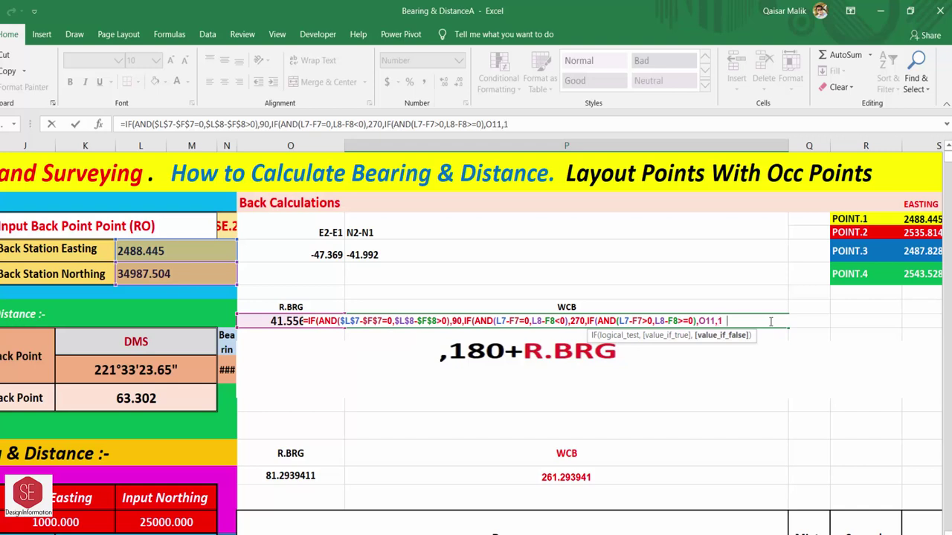
{"action": "left_click", "coordinate": [281, 320]}
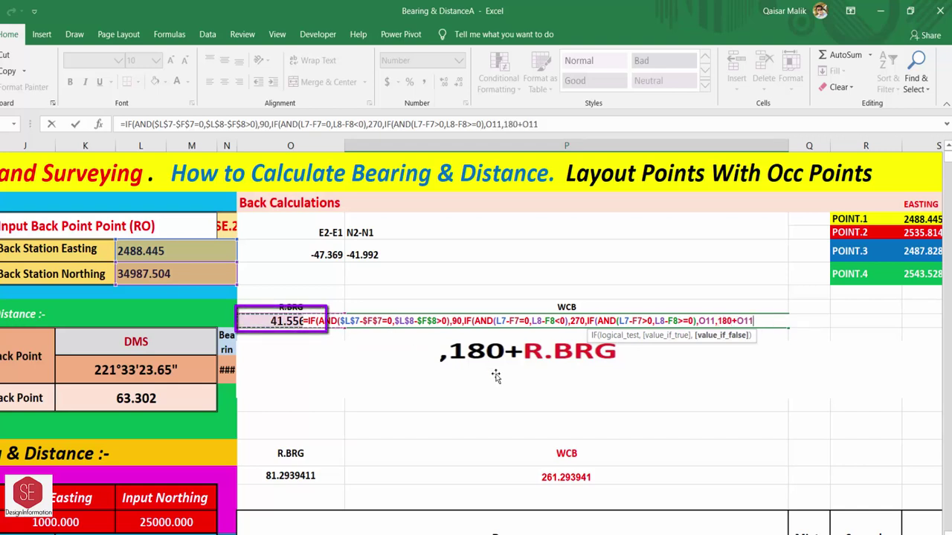
{"action": "key", "text": "Return"}
{"action": "left_click", "coordinate": [431, 350]}
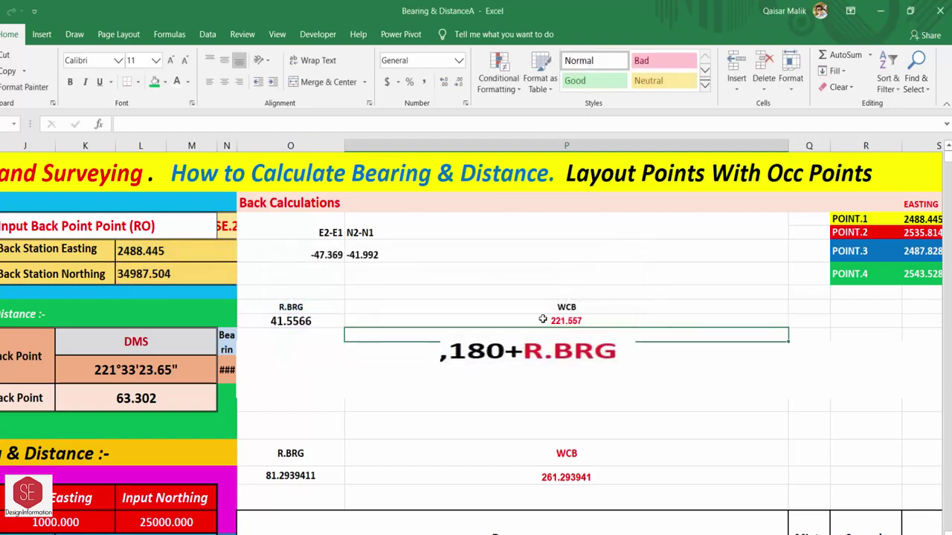
{"action": "left_click", "coordinate": [569, 325]}
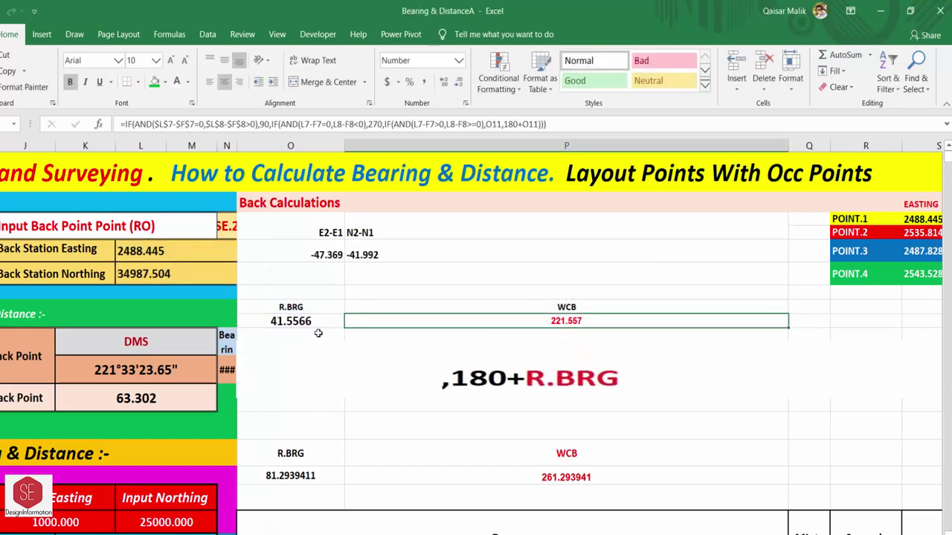
{"action": "double_click", "coordinate": [479, 319]}
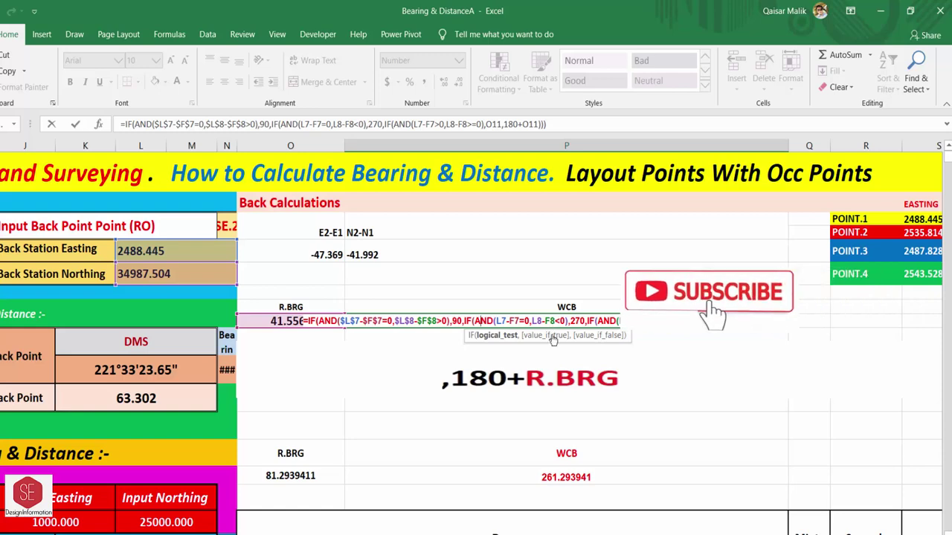
Step: Move the 360+R.BRG formula picture to the middle of the sheet and make it taller
{"action": "key", "text": "Return"}
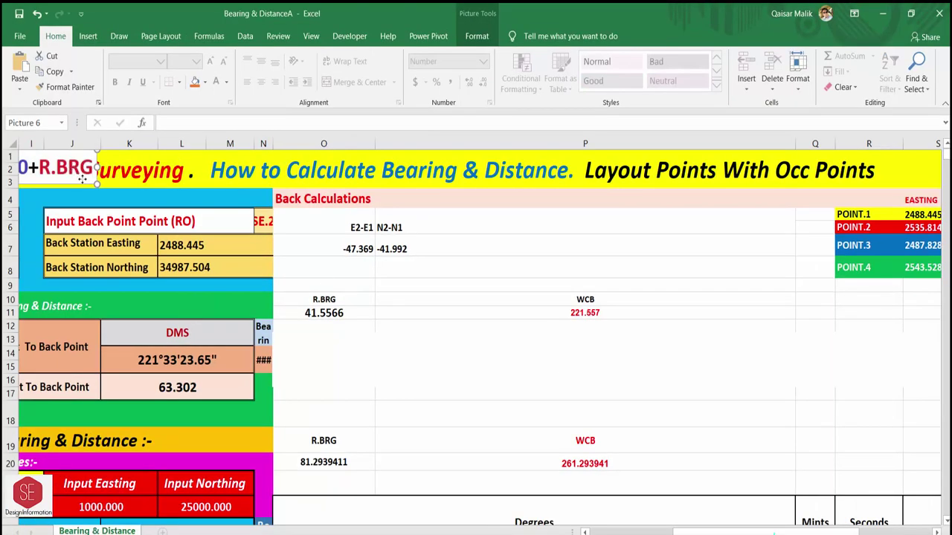
{"action": "left_click_drag", "start_coordinate": [82, 178], "coordinate": [671, 361]}
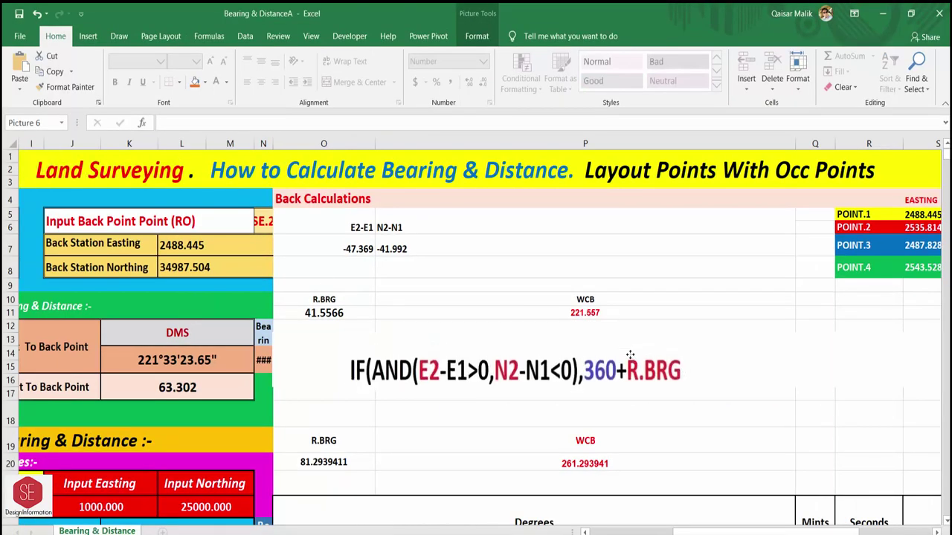
{"action": "left_click_drag", "start_coordinate": [516, 366], "coordinate": [516, 392]}
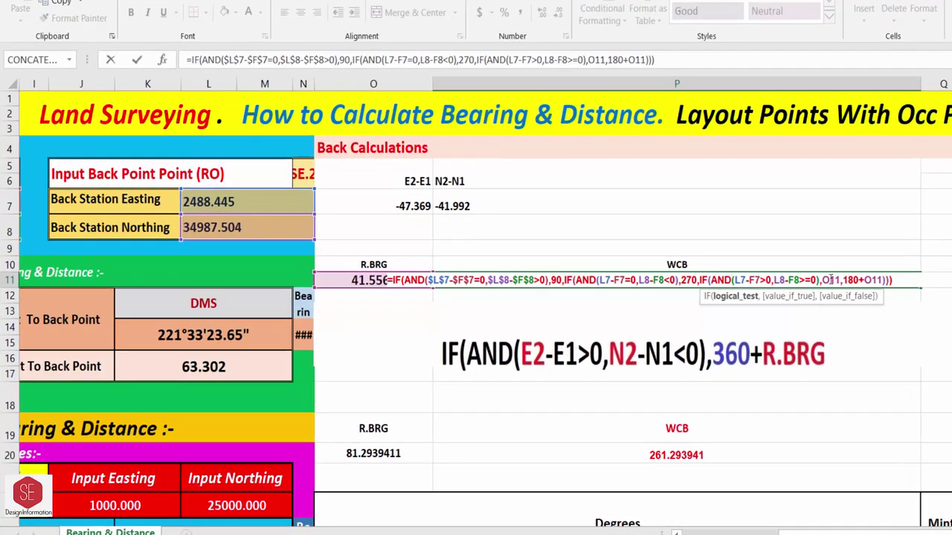
Step: Add an IF(AND(L7-F7>0, condition before the 180 term in P11
{"action": "left_click", "coordinate": [756, 305]}
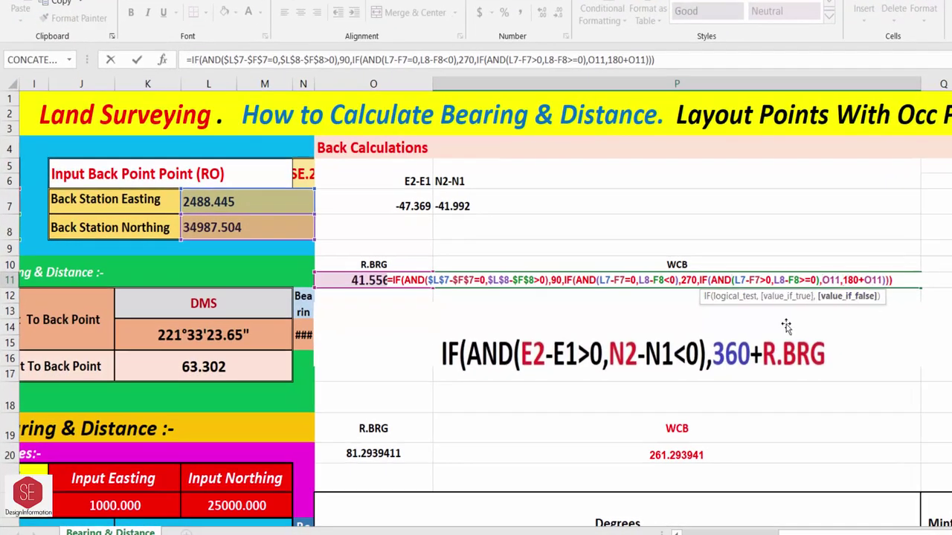
{"action": "type", "text": "I"}
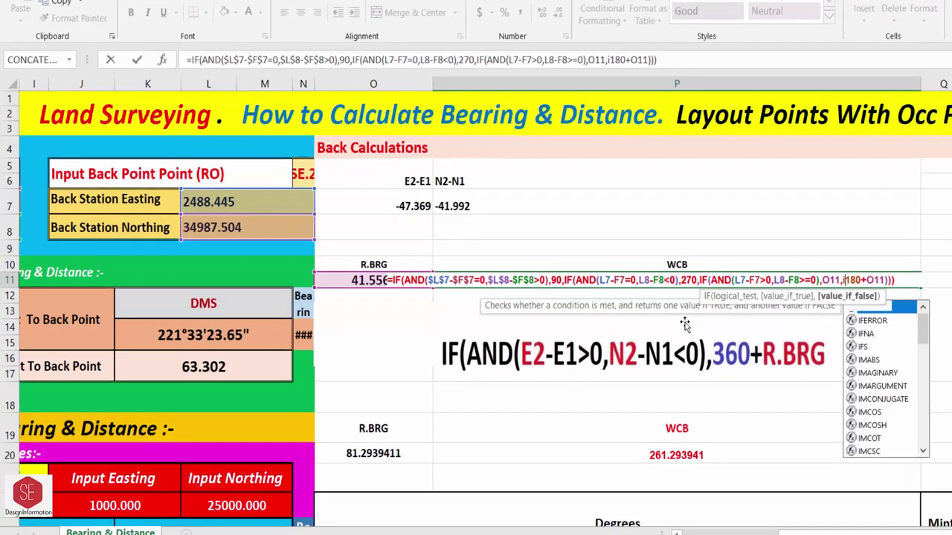
{"action": "type", "text": "F("}
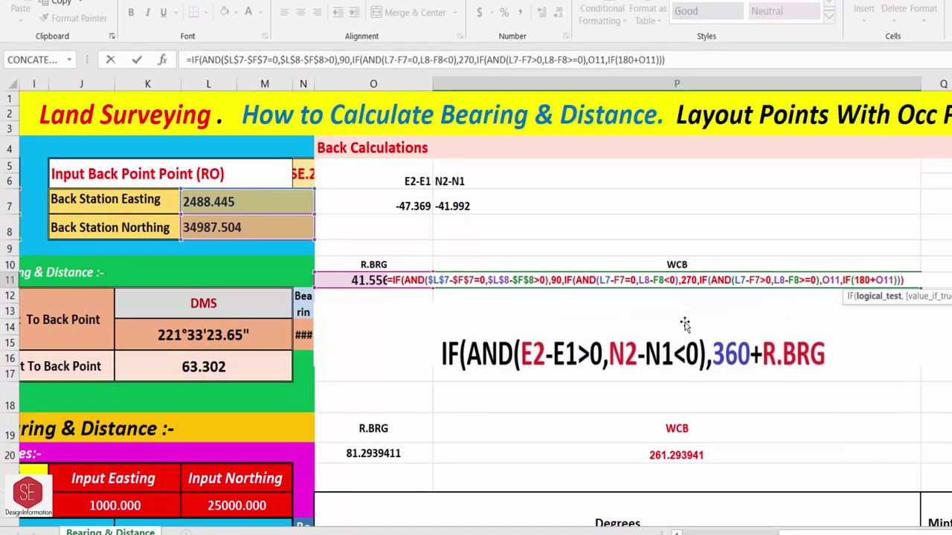
{"action": "type", "text": "AND("}
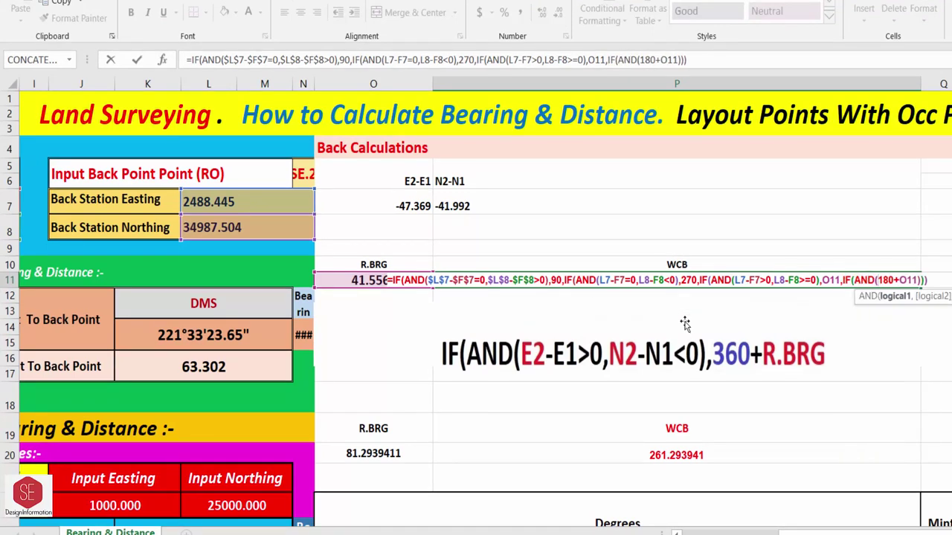
{"action": "left_click", "coordinate": [216, 200]}
{"action": "left_click_drag", "start_coordinate": [840, 532], "coordinate": [780, 533]}
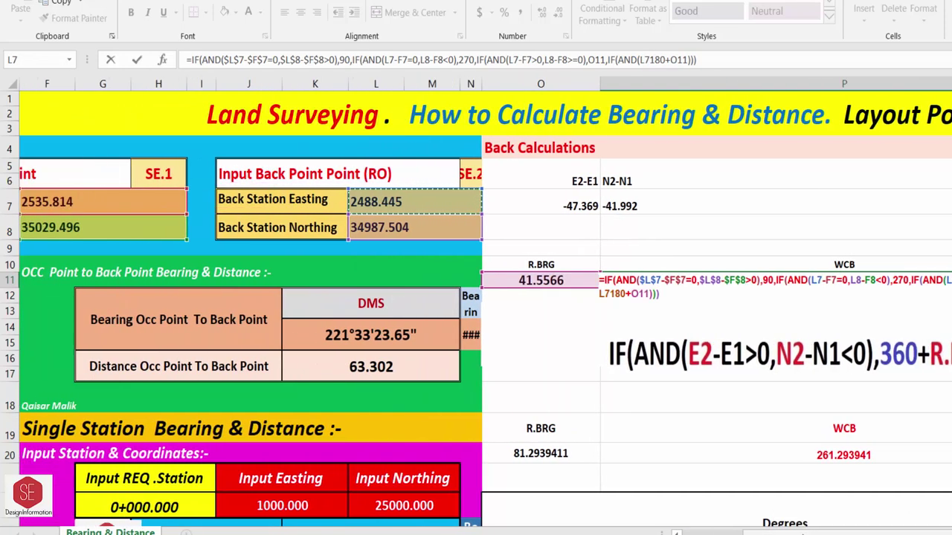
{"action": "type", "text": "-"}
{"action": "left_click", "coordinate": [224, 200]}
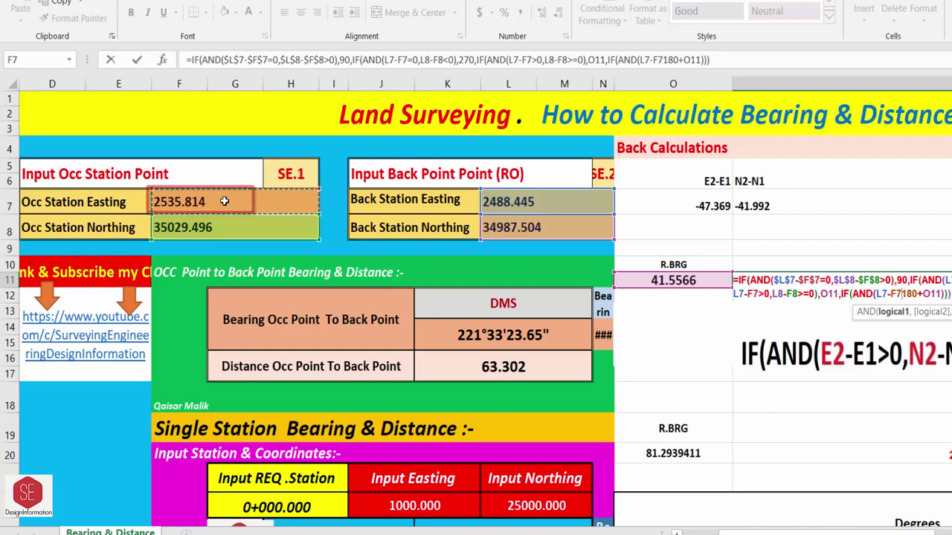
{"action": "type", "text": ">0"}
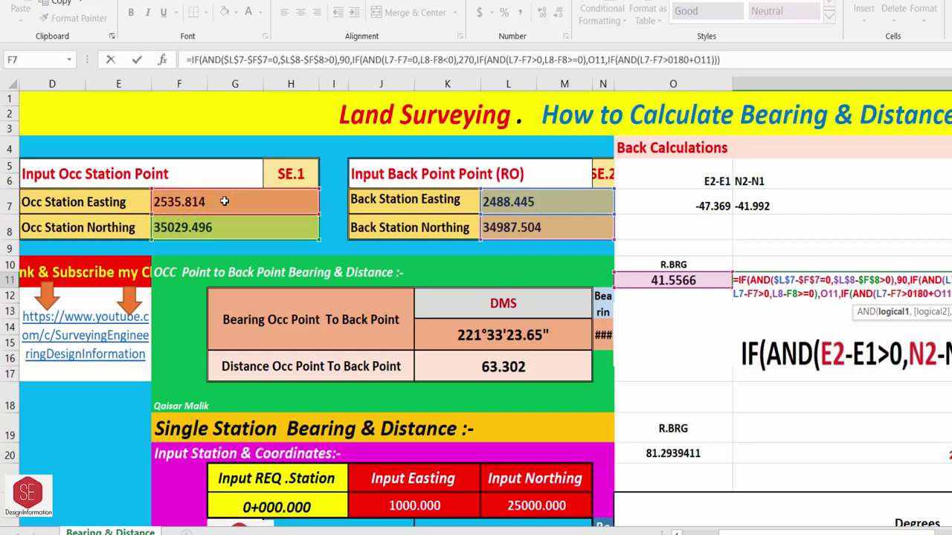
{"action": "type", "text": ","}
Step: Finish the condition with L8-F8<0 returning 360+O11, accepting Excel's correction
{"action": "left_click", "coordinate": [536, 227]}
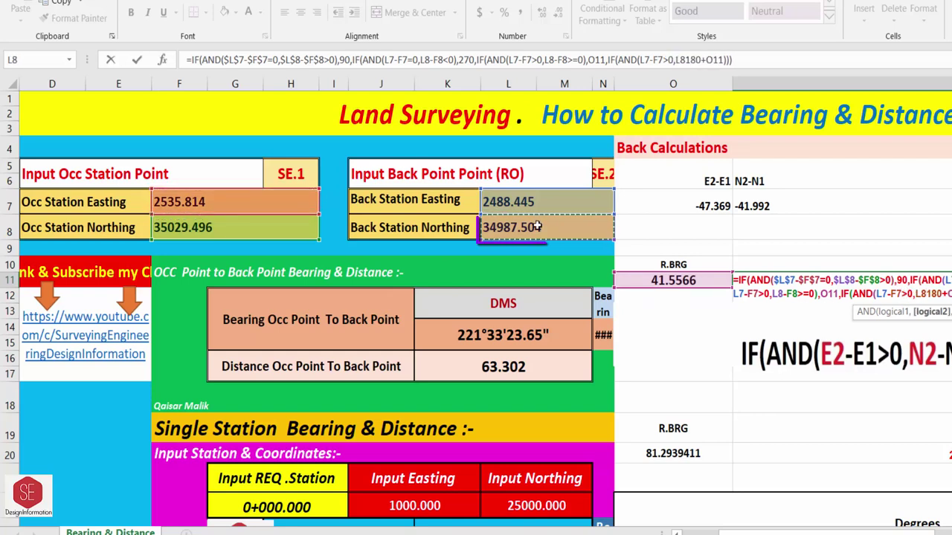
{"action": "type", "text": "-"}
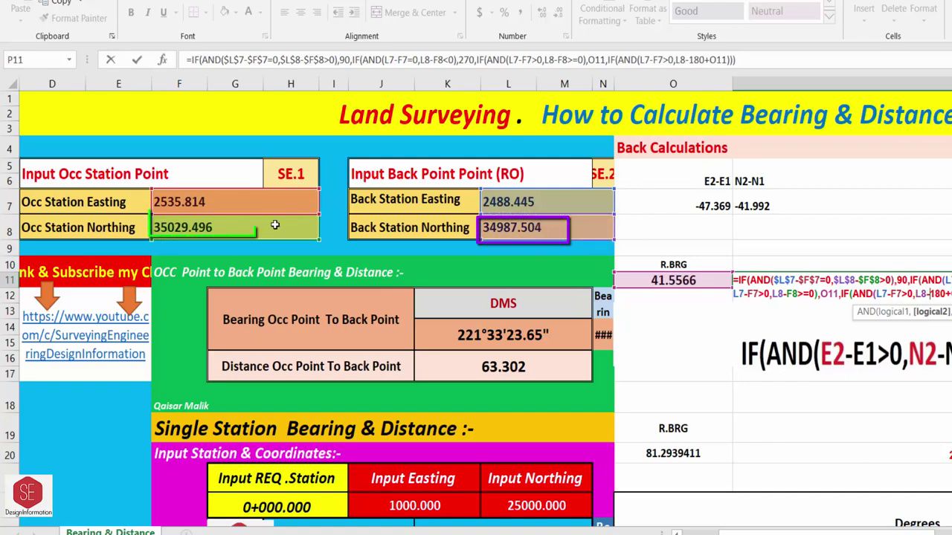
{"action": "left_click", "coordinate": [274, 227]}
{"action": "type", "text": "<0"}
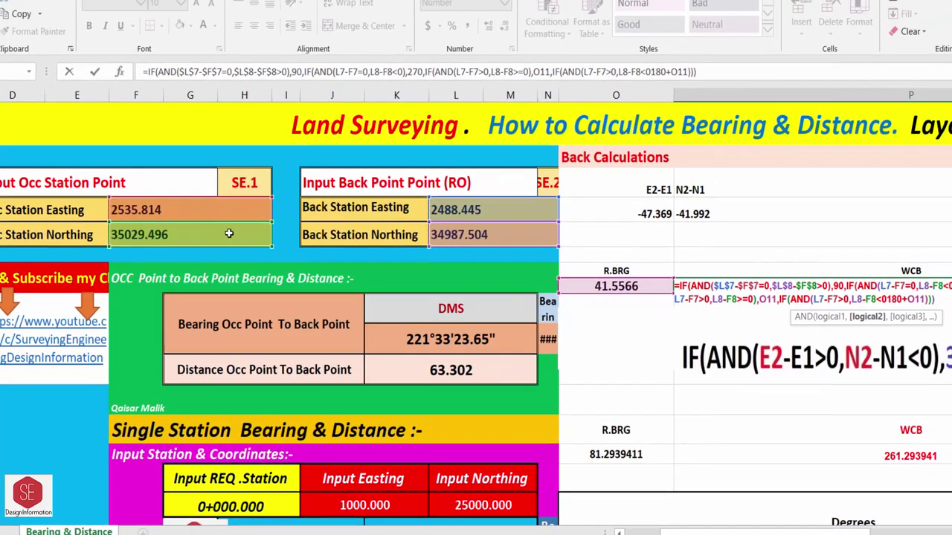
{"action": "type", "text": "),"}
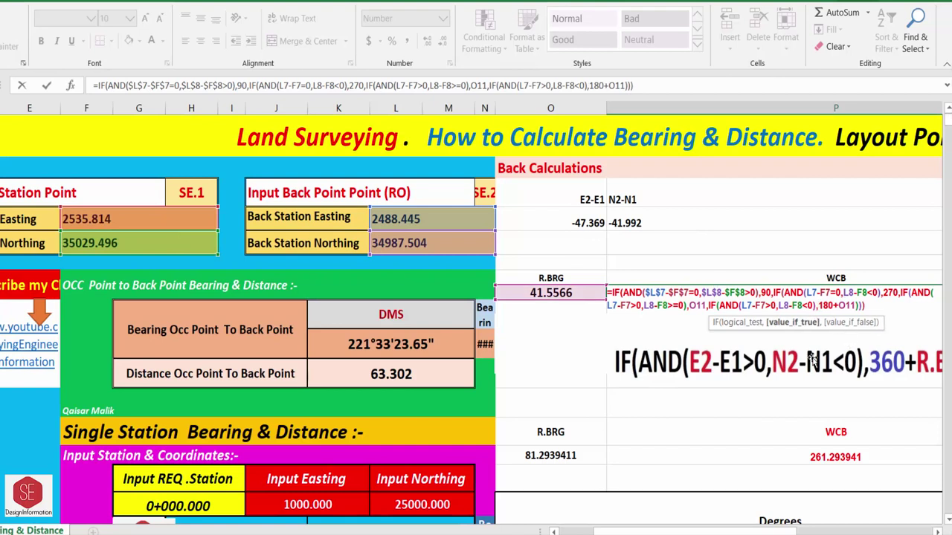
{"action": "type", "text": "+360"}
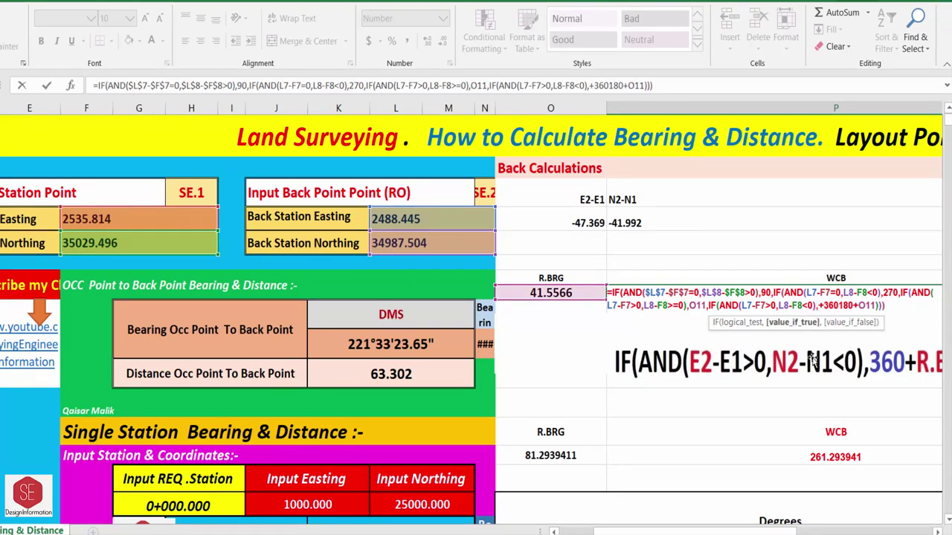
{"action": "type", "text": "+"}
{"action": "left_click", "coordinate": [550, 292]}
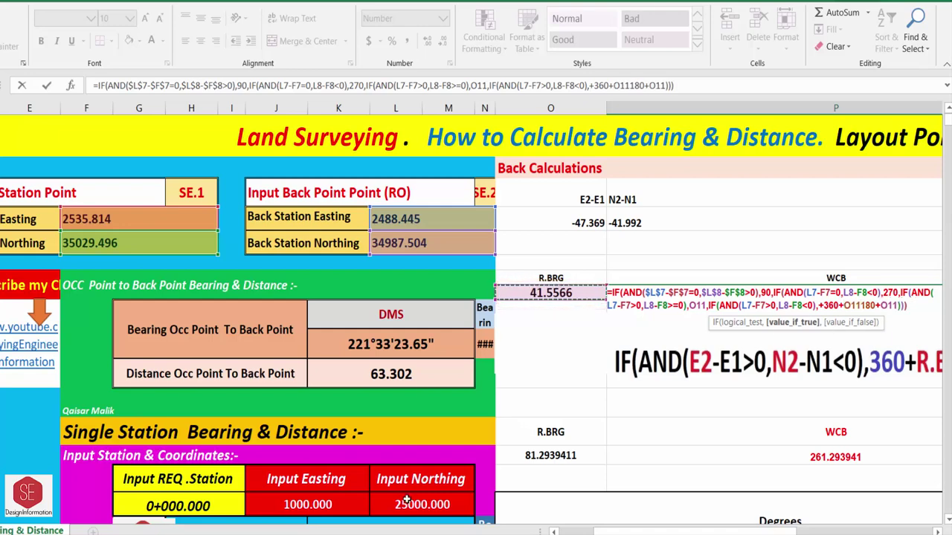
{"action": "key", "text": "Return"}
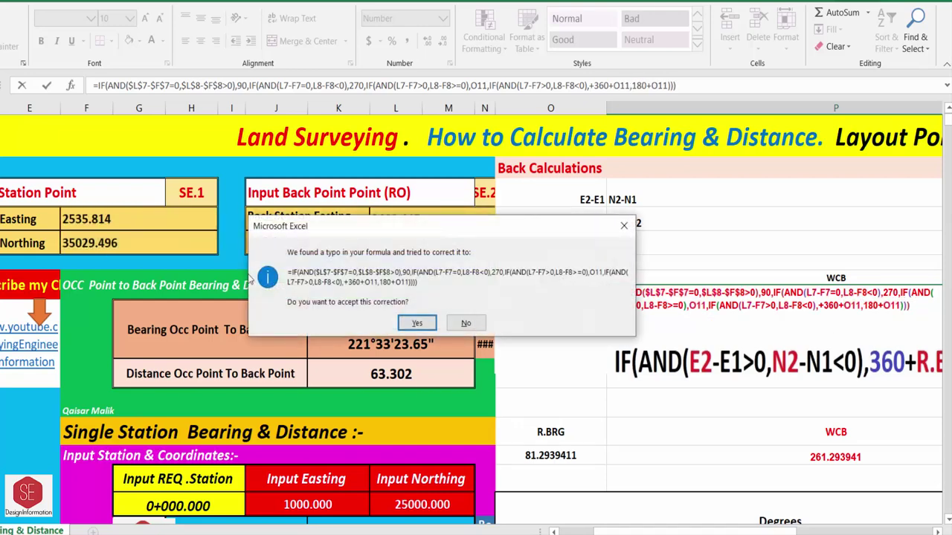
{"action": "left_click", "coordinate": [417, 323]}
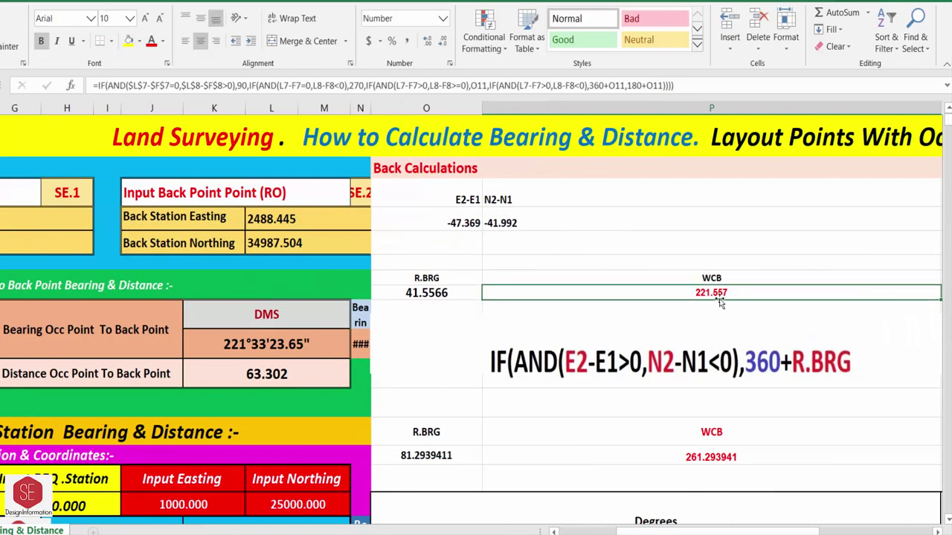
{"action": "scroll", "coordinate": [650, 533], "scroll_direction": "right", "scroll_amount": 3}
Step: Draw a polyline from the red station point, 63.02 long at 221.557°, to the yellow point
{"action": "double_click", "coordinate": [627, 292]}
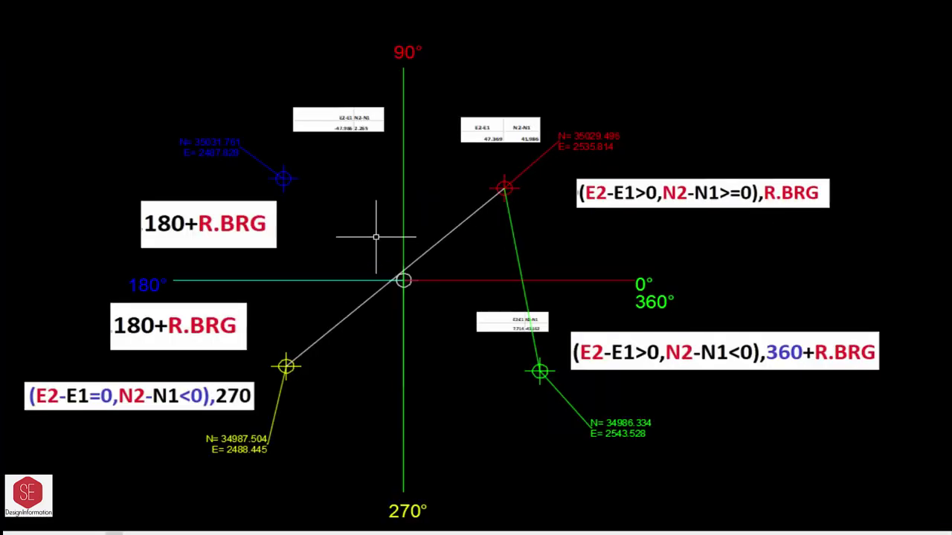
{"action": "type", "text": "pl"}
{"action": "key", "text": "Return"}
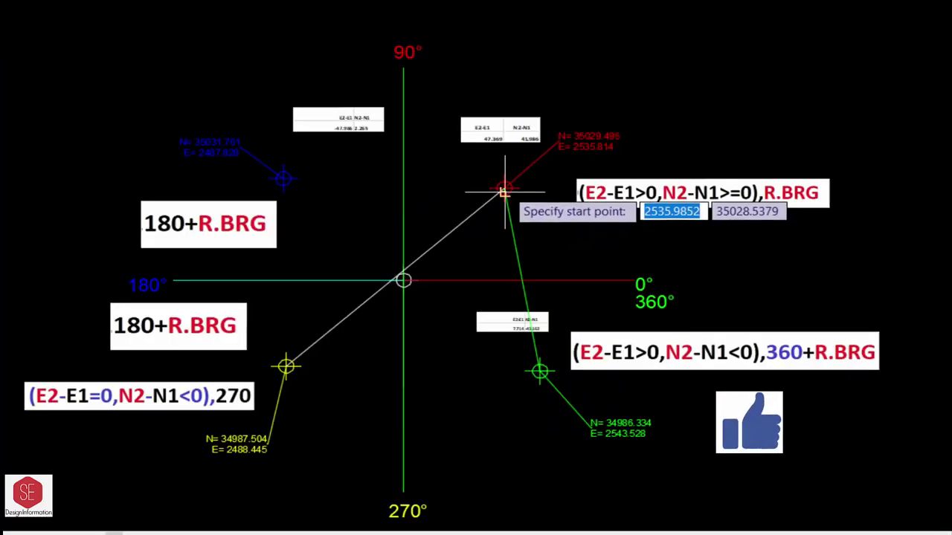
{"action": "left_click", "coordinate": [505, 190]}
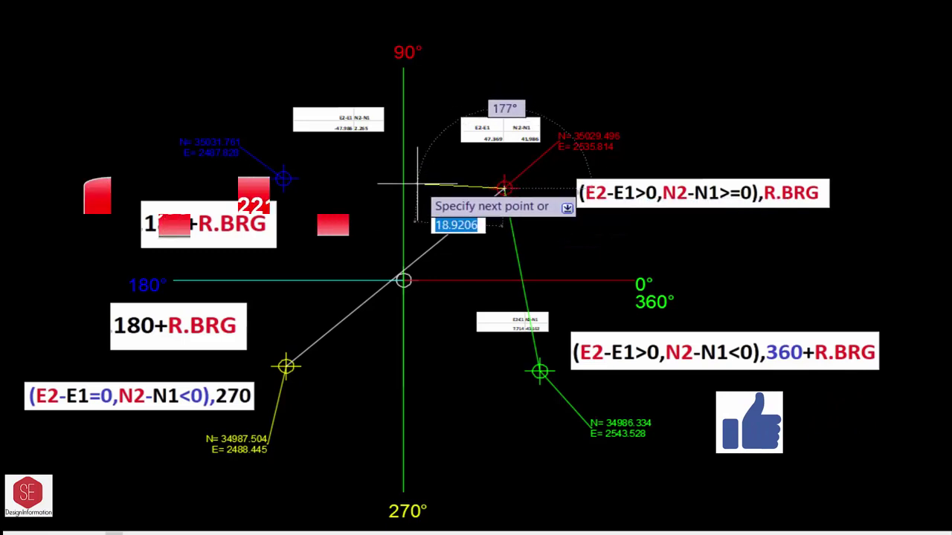
{"action": "type", "text": "@"}
{"action": "type", "text": "63.02"}
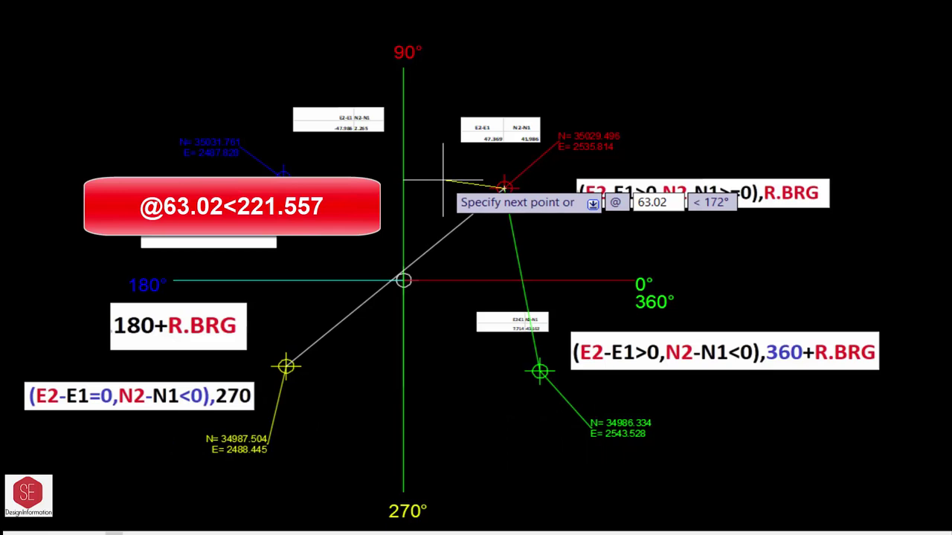
{"action": "key", "text": "Tab"}
{"action": "key", "text": "BackSpace"}
{"action": "type", "text": "221.557"}
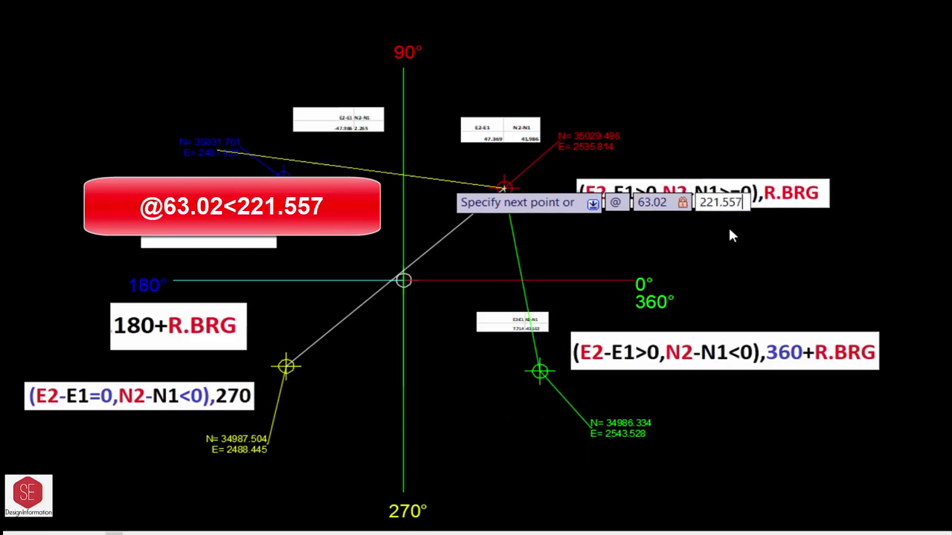
{"action": "key", "text": "Return"}
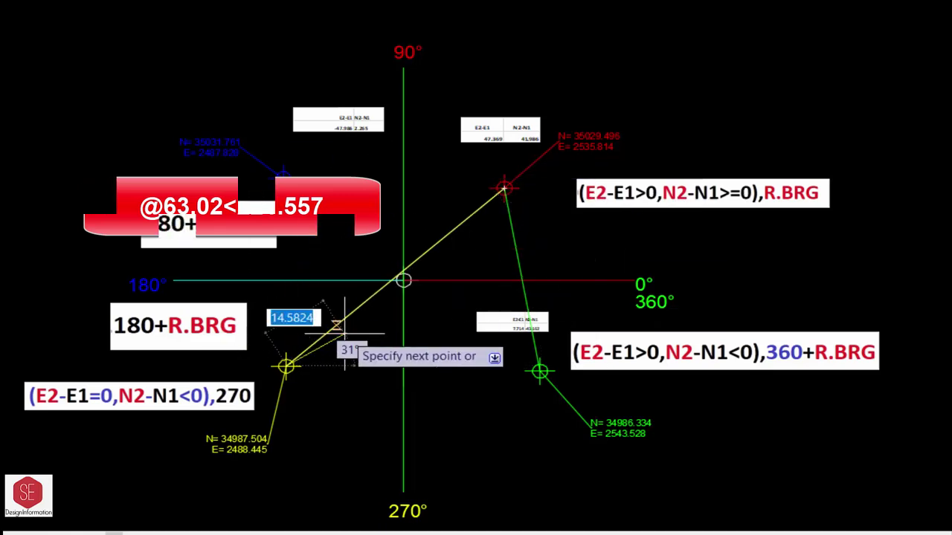
{"action": "key", "text": "Escape"}
{"action": "left_click", "coordinate": [351, 314]}
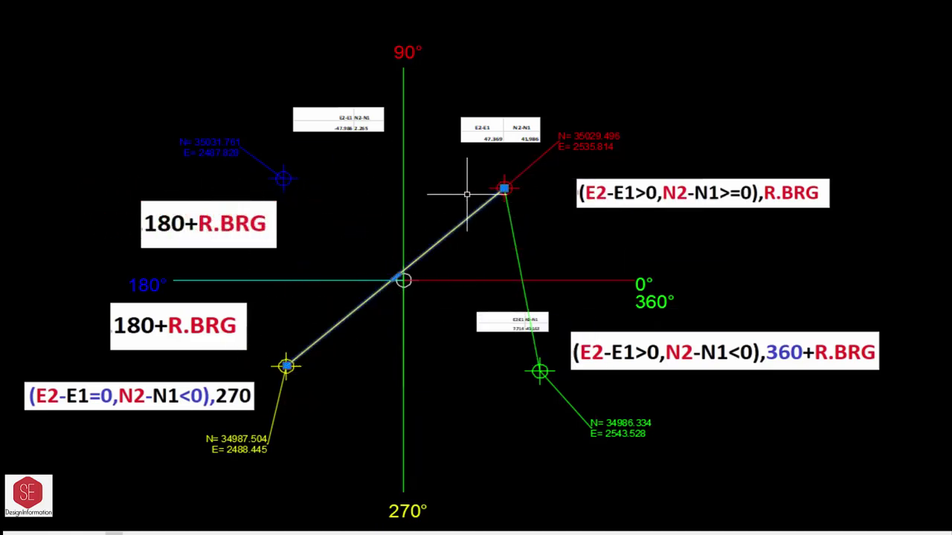
{"action": "key", "text": "Escape"}
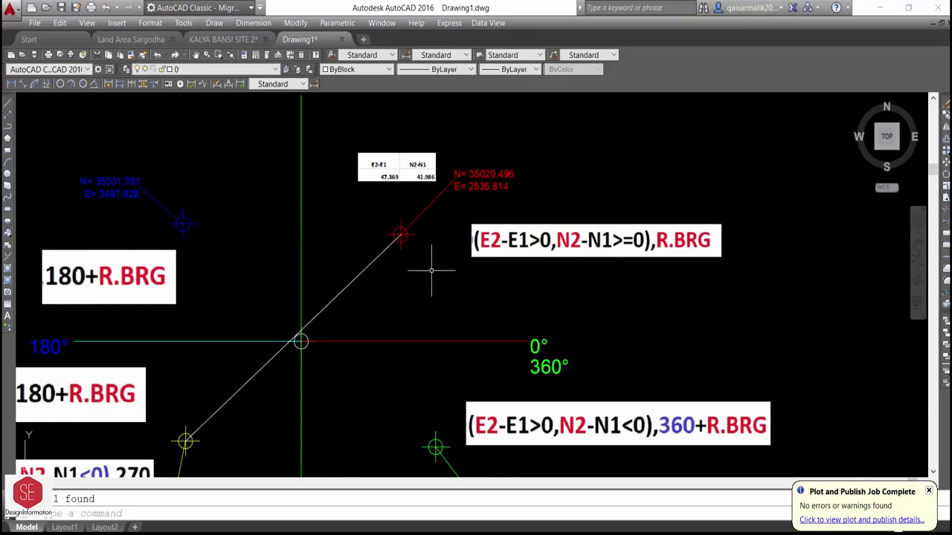
Step: Draw a trial line from the red point toward the blue point, then delete it
{"action": "type", "text": "l"}
{"action": "key", "text": "Return"}
{"action": "left_click", "coordinate": [399, 235]}
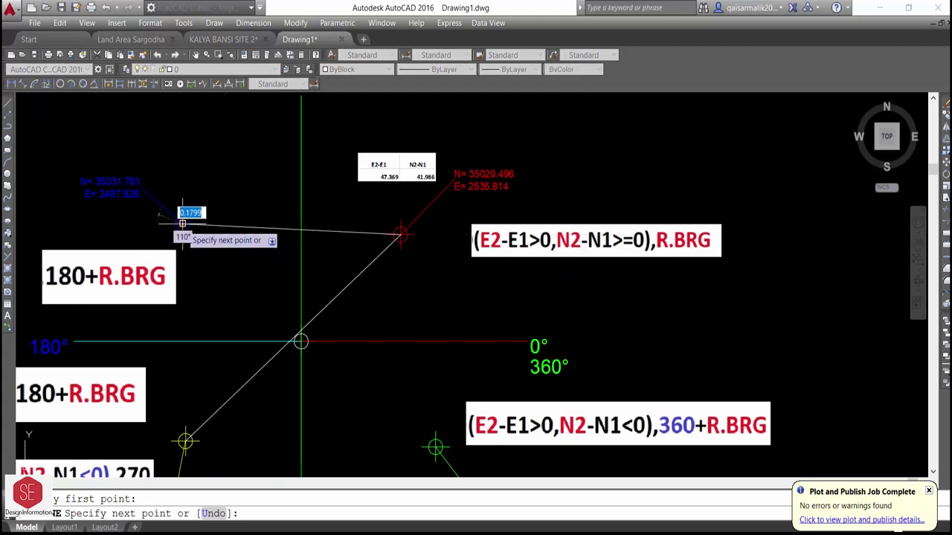
{"action": "left_click", "coordinate": [182, 223]}
{"action": "key", "text": "Escape"}
{"action": "left_click_drag", "start_coordinate": [255, 213], "coordinate": [241, 250]}
{"action": "key", "text": "Delete"}
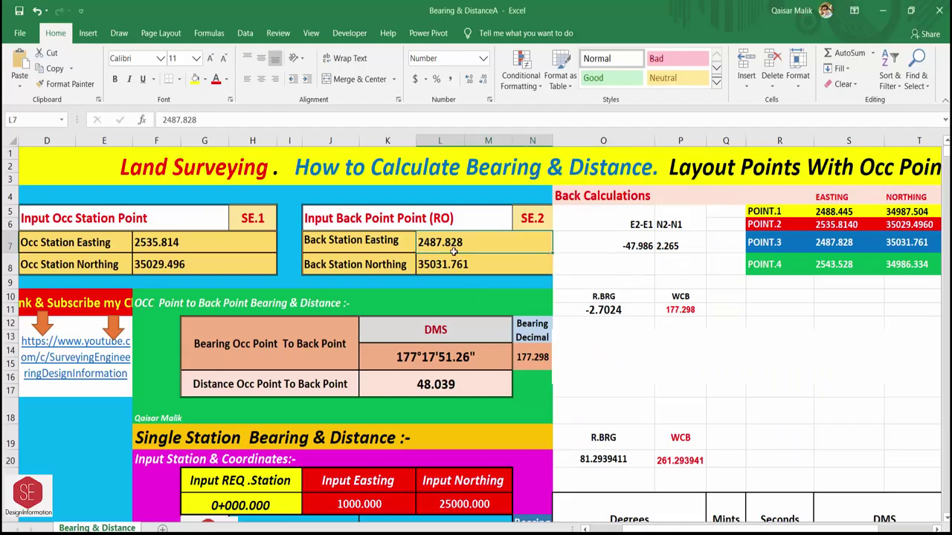
Step: Clear the back station coordinates and set the H5 station label to SE.2
{"action": "left_click_drag", "start_coordinate": [453, 252], "coordinate": [456, 263]}
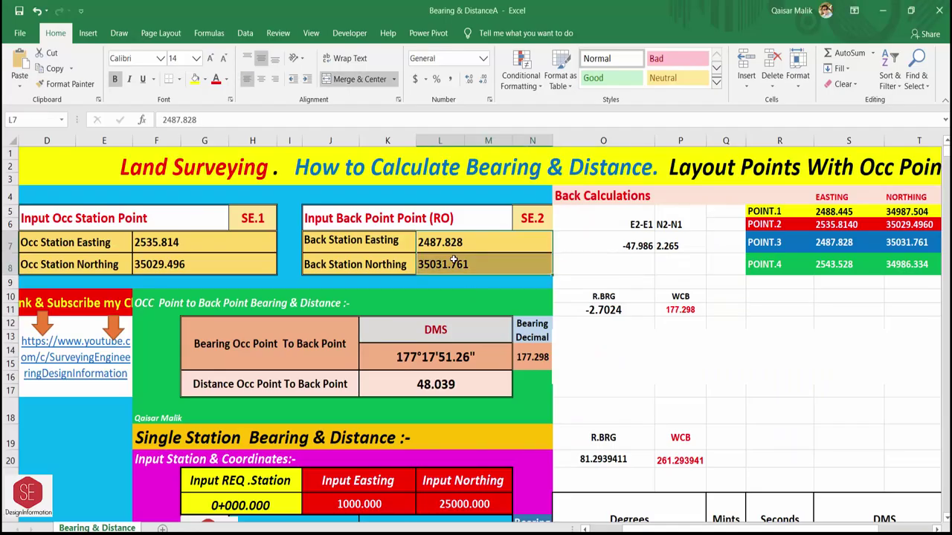
{"action": "key", "text": "Delete"}
{"action": "left_click", "coordinate": [275, 212]}
{"action": "left_click", "coordinate": [257, 234]}
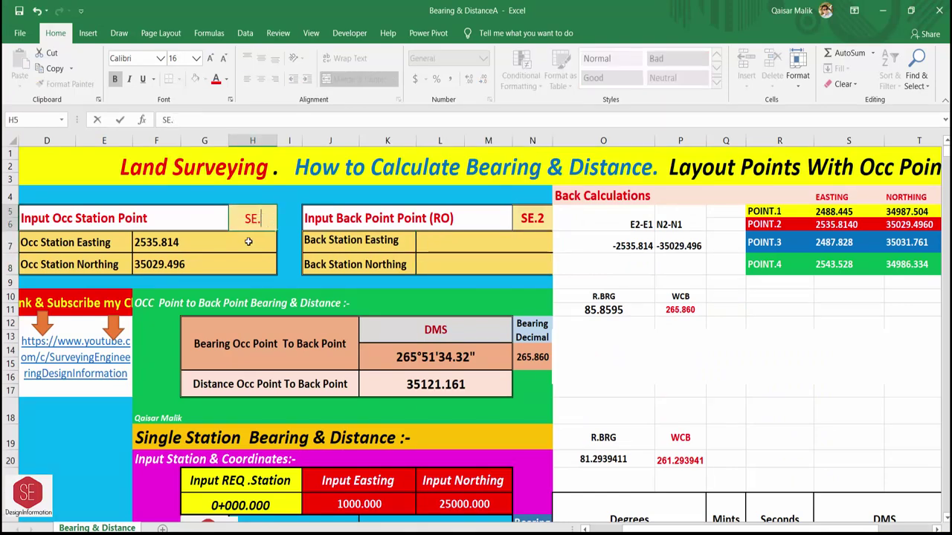
{"action": "left_click", "coordinate": [249, 241]}
{"action": "left_click", "coordinate": [837, 224]}
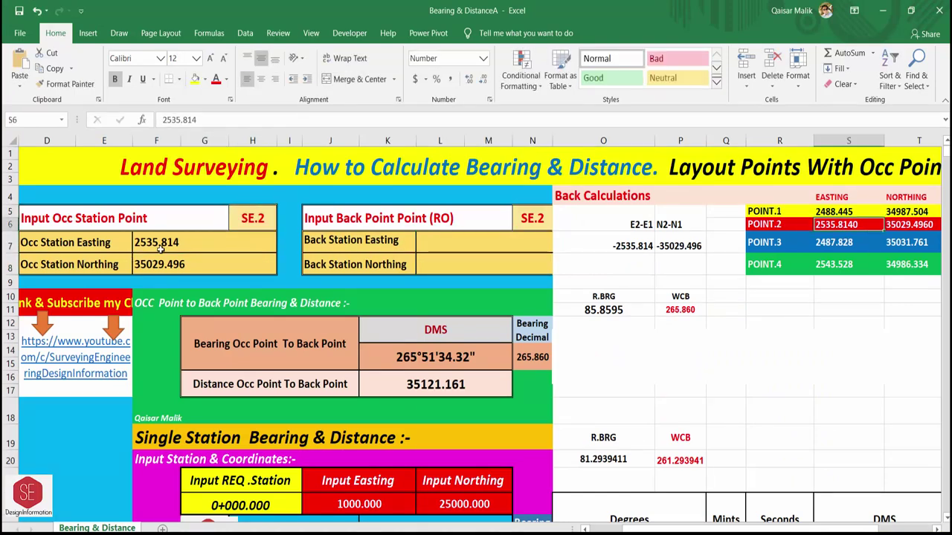
{"action": "left_click", "coordinate": [928, 224]}
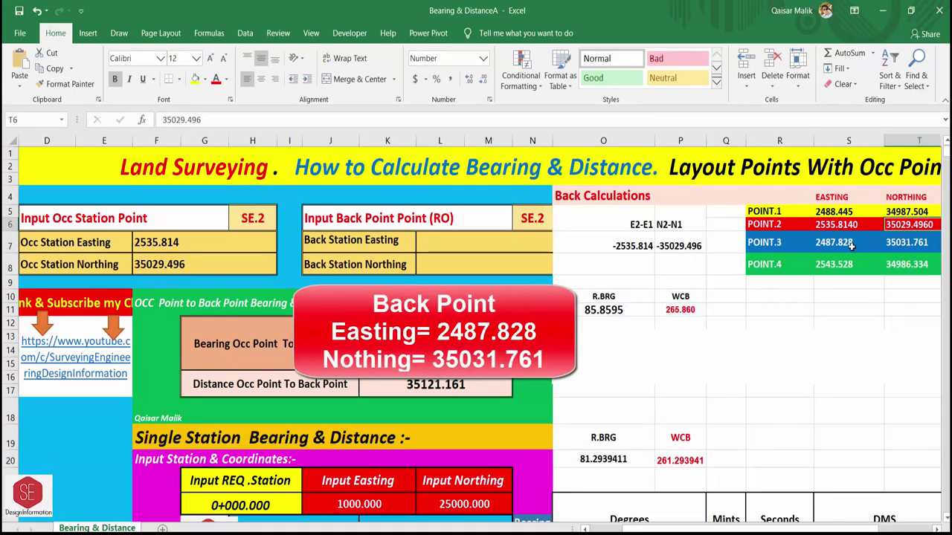
Step: Enter back point easting 2487.828 in L7 and northing 35031.761 in L8
{"action": "left_click", "coordinate": [454, 246]}
{"action": "type", "text": "2487.828"}
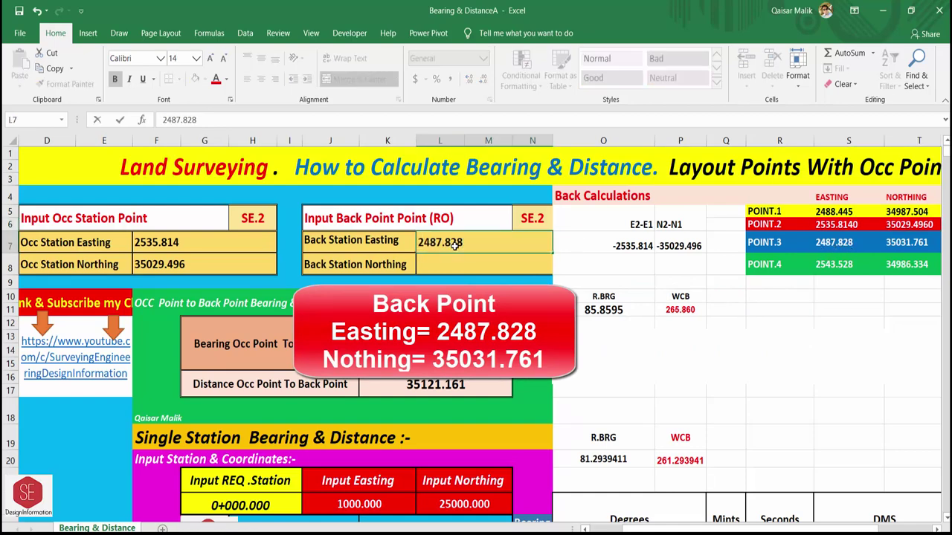
{"action": "key", "text": "Return"}
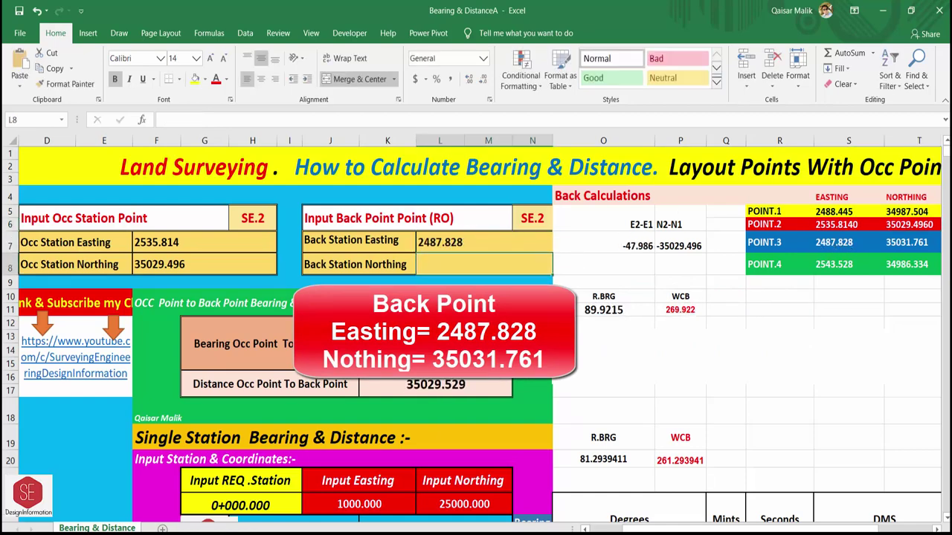
{"action": "type", "text": "35031.761"}
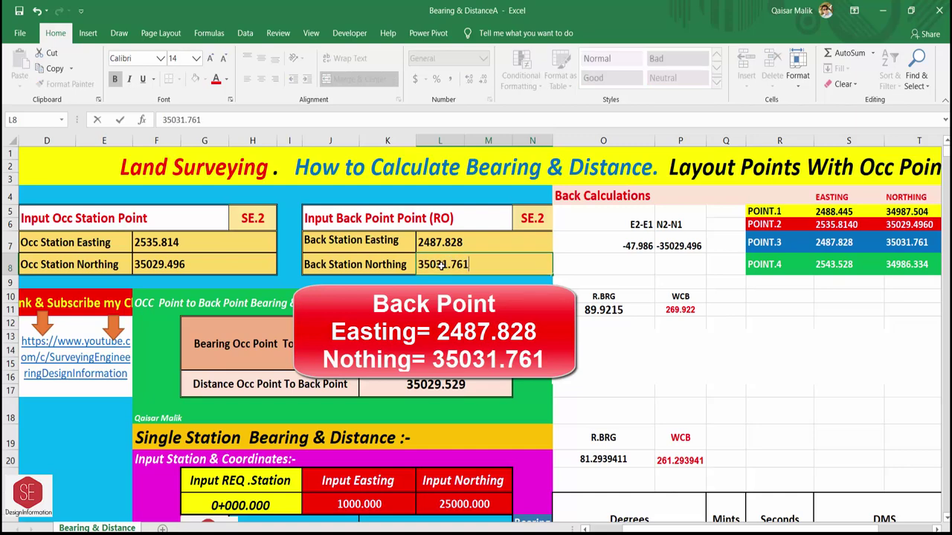
{"action": "key", "text": "Return"}
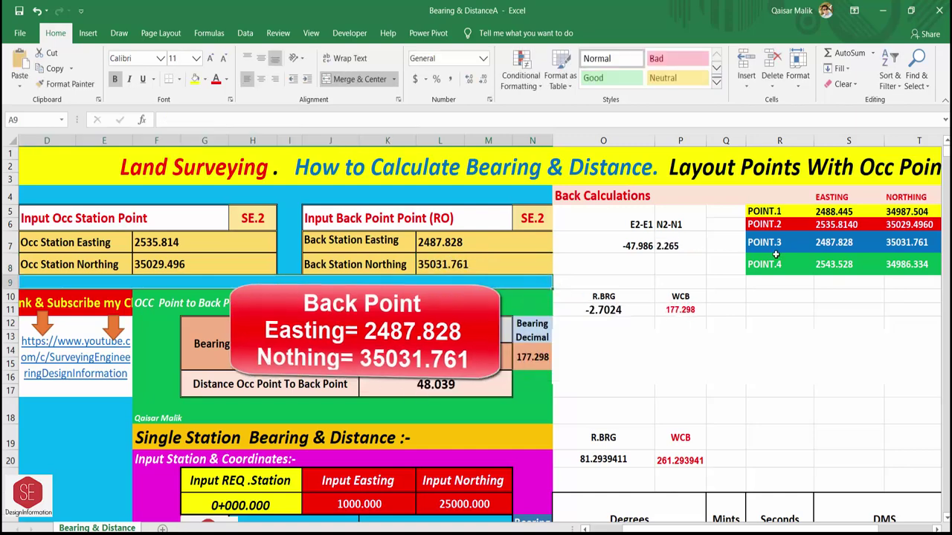
Step: Copy the E2-E1 and N2-N1 difference block O5:P7
{"action": "left_click", "coordinate": [614, 311]}
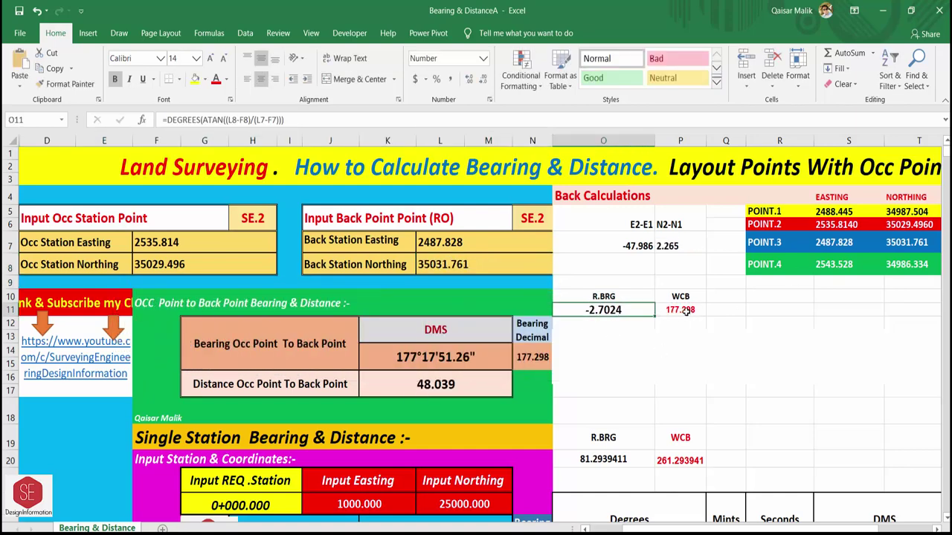
{"action": "left_click_drag", "start_coordinate": [630, 216], "coordinate": [678, 248]}
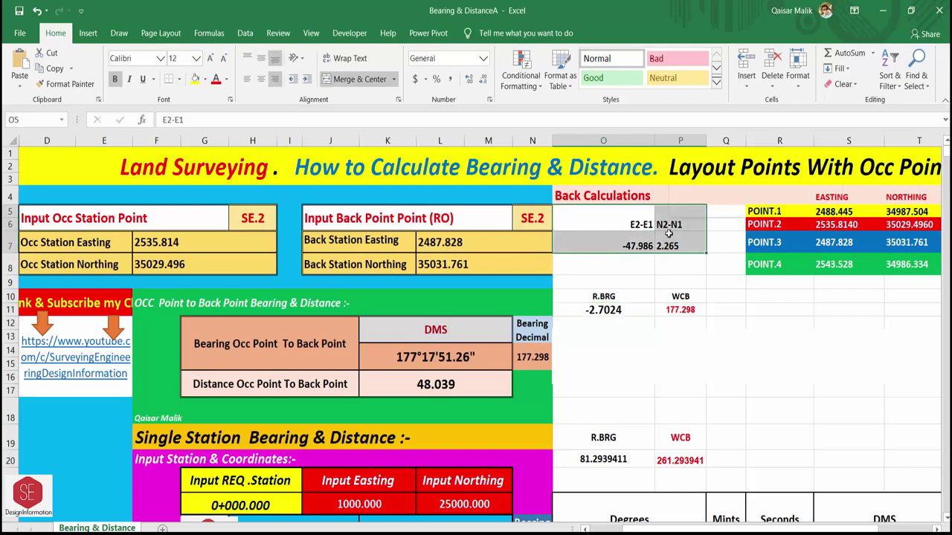
{"action": "right_click", "coordinate": [678, 247]}
{"action": "left_click", "coordinate": [695, 202]}
{"action": "key", "text": "alt+Tab"}
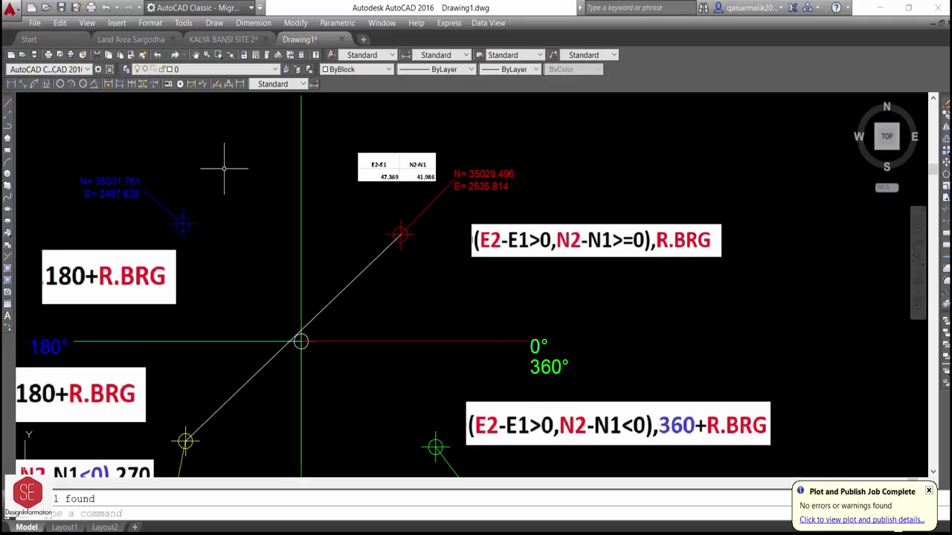
Step: Paste the -47.986 / 2.265 difference table above the blue back point
{"action": "key", "text": "ctrl+v"}
{"action": "left_click", "coordinate": [193, 145]}
{"action": "scroll", "coordinate": [194, 145], "scroll_direction": "up", "scroll_amount": 2}
{"action": "key", "text": "Escape"}
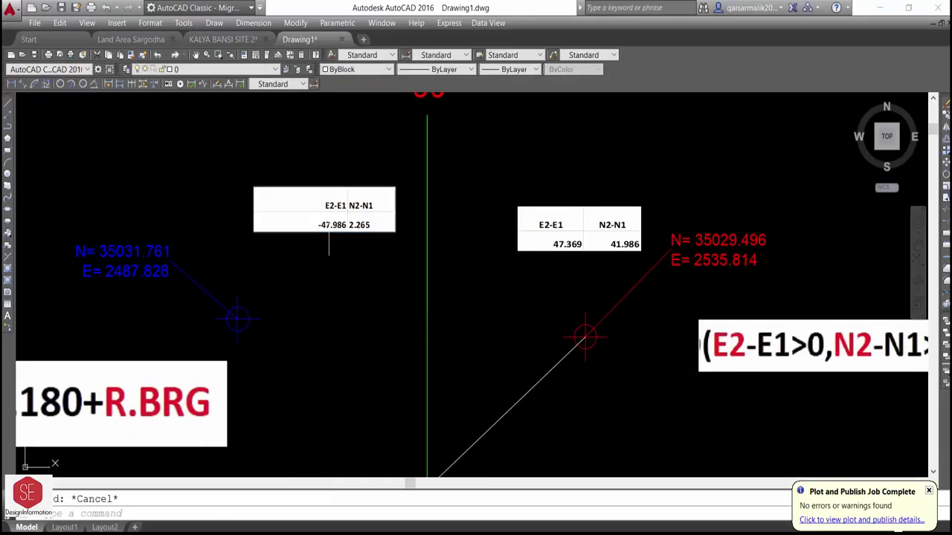
{"action": "scroll", "coordinate": [361, 232], "scroll_direction": "down", "scroll_amount": 1}
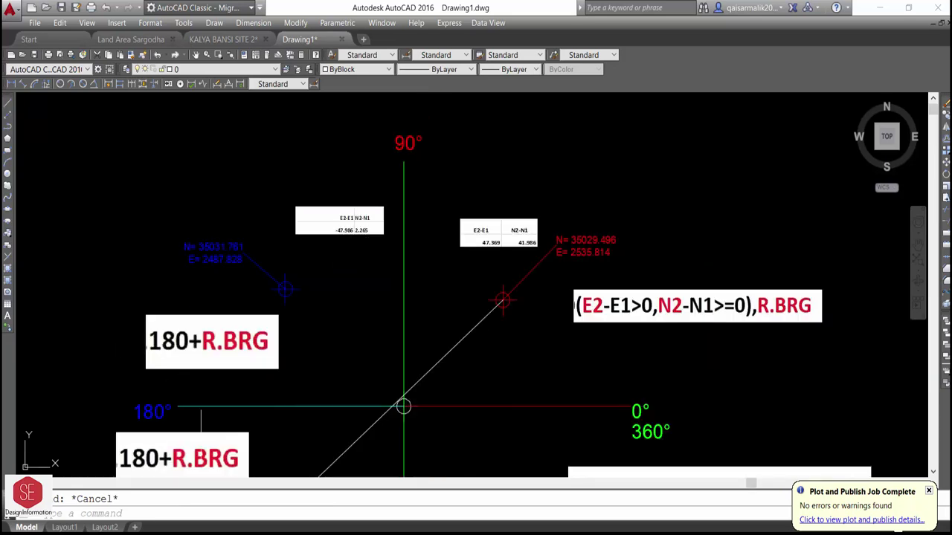
{"action": "key", "text": "alt+Tab"}
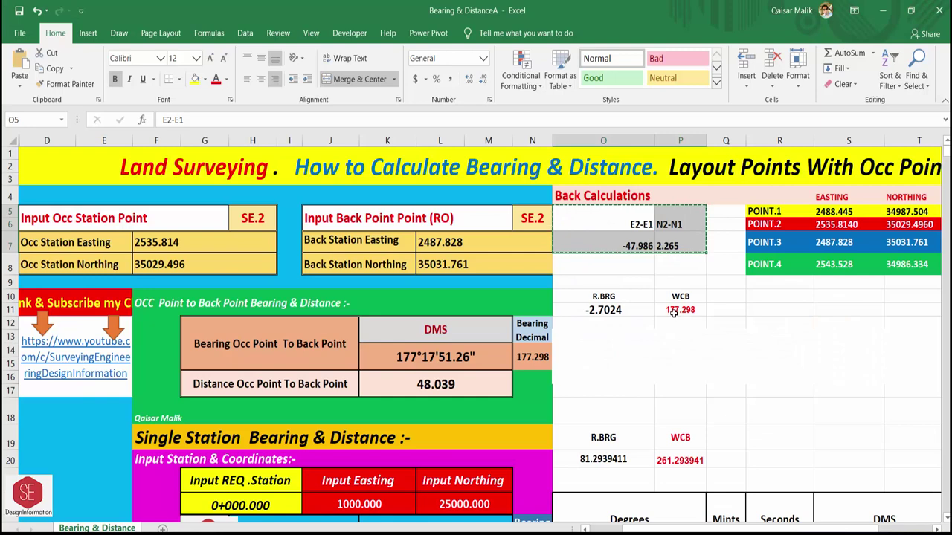
{"action": "double_click", "coordinate": [673, 311]}
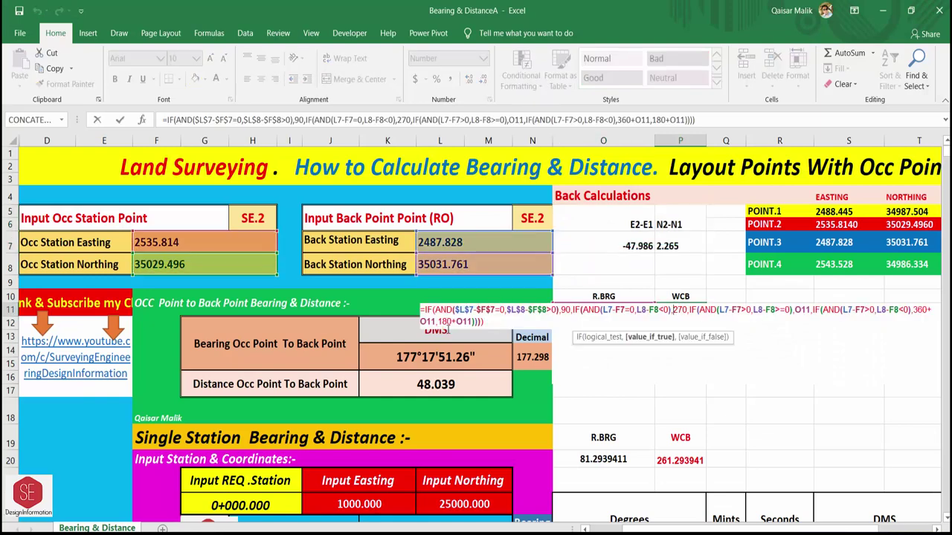
{"action": "key", "text": "Escape"}
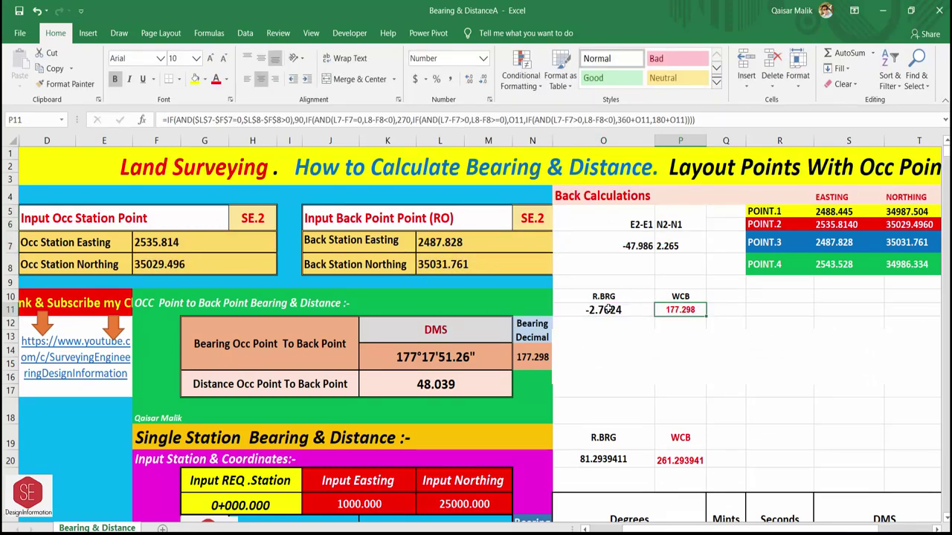
{"action": "left_click", "coordinate": [726, 310]}
{"action": "type", "text": "=180+"}
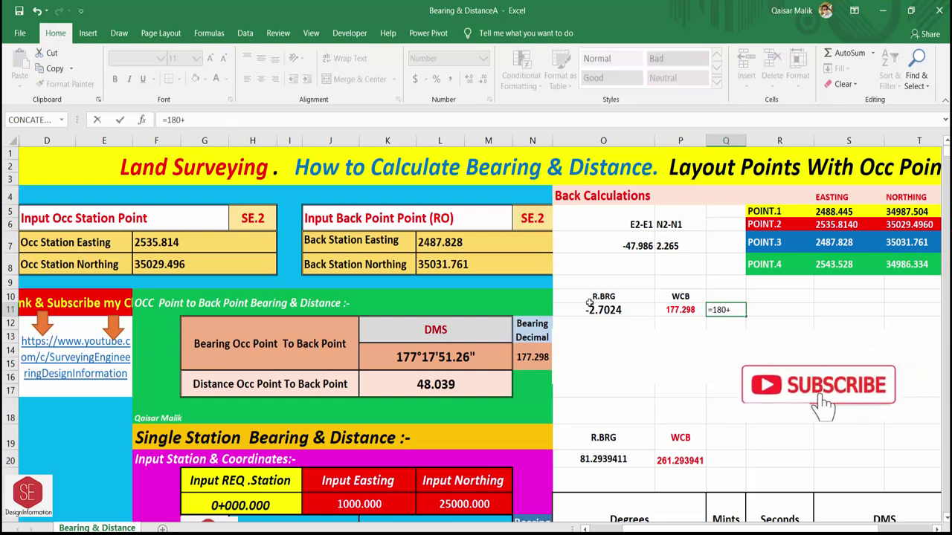
{"action": "left_click", "coordinate": [591, 308]}
{"action": "key", "text": "Return"}
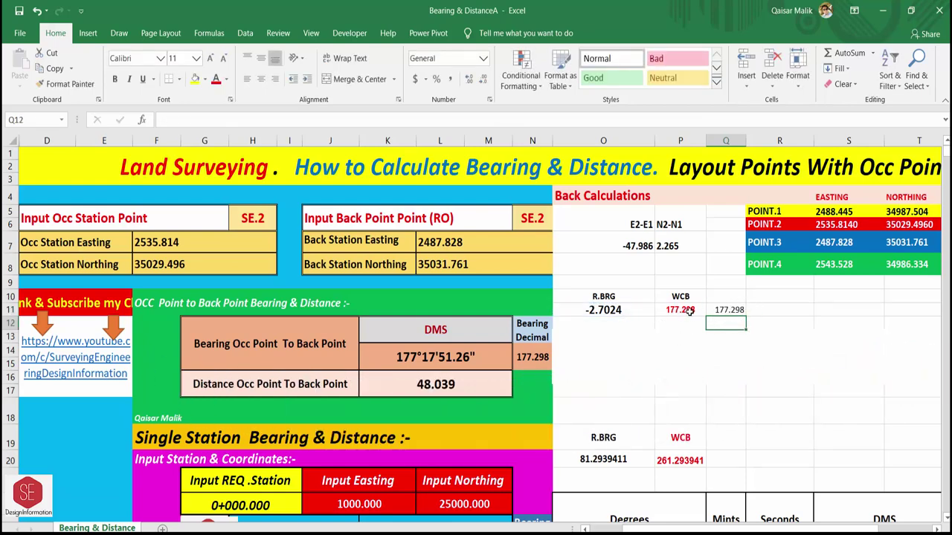
{"action": "key", "text": "Up"}
{"action": "key", "text": "Delete"}
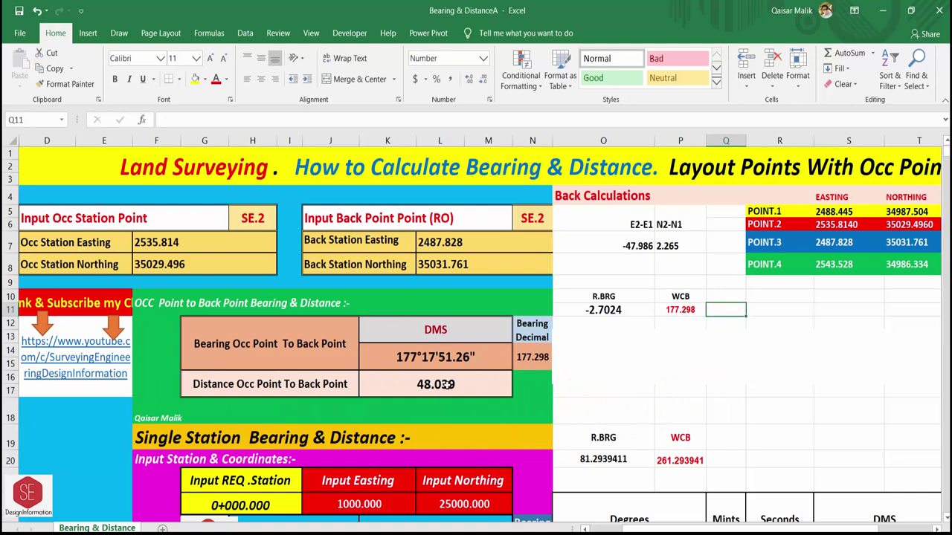
{"action": "left_click", "coordinate": [447, 384]}
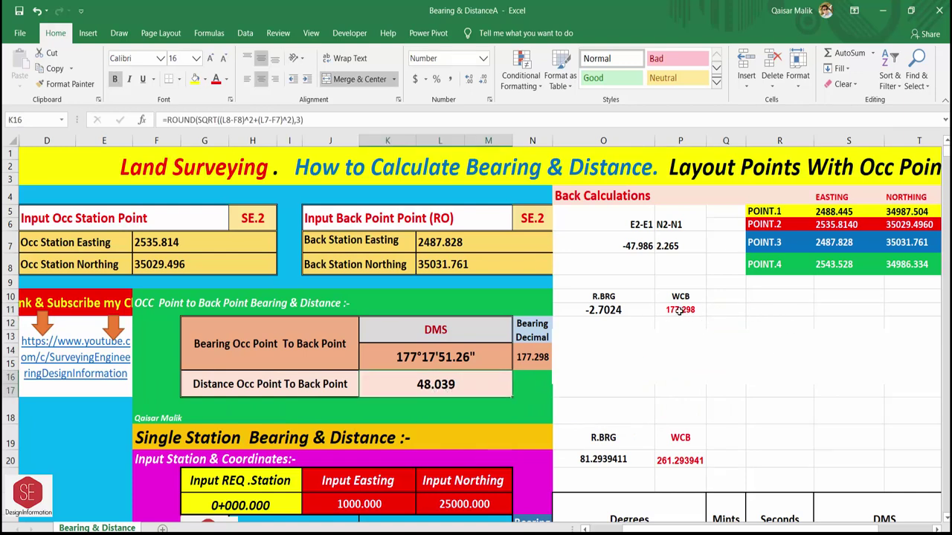
{"action": "type", "text": "l"}
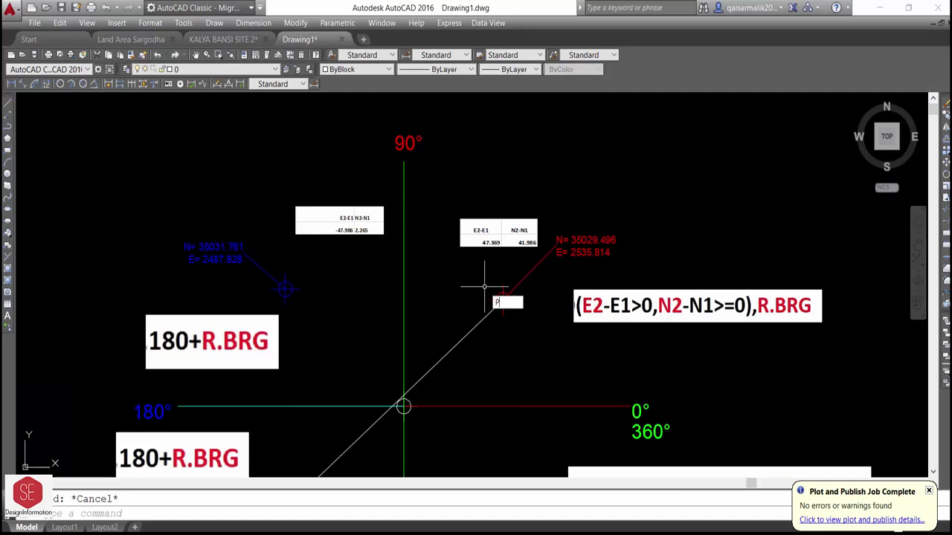
{"action": "key", "text": "Return"}
{"action": "left_click", "coordinate": [503, 300]}
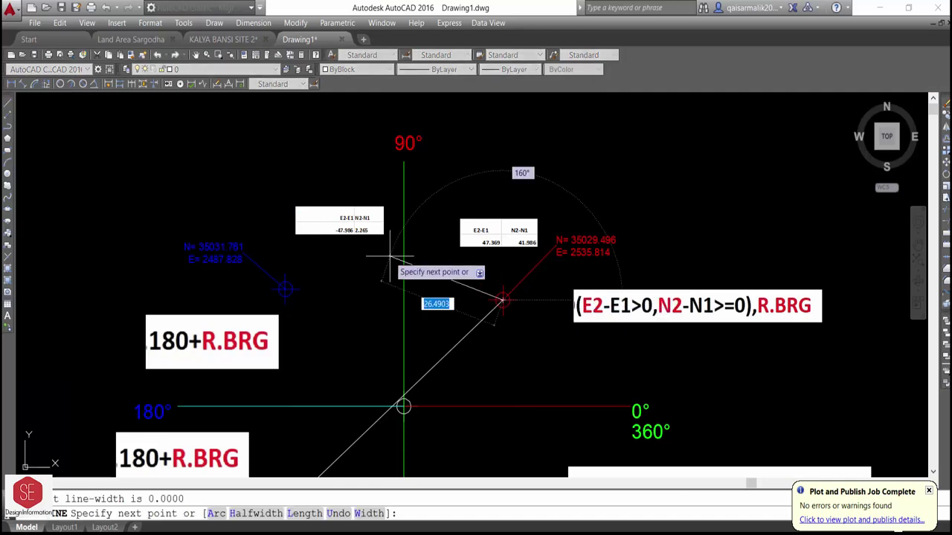
{"action": "type", "text": "@4"}
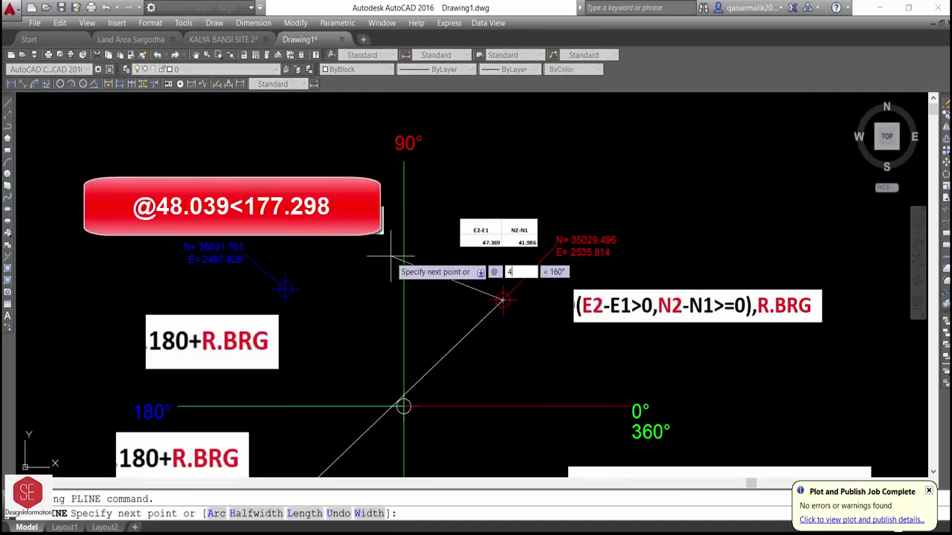
{"action": "type", "text": "8.039"}
{"action": "key", "text": "Tab"}
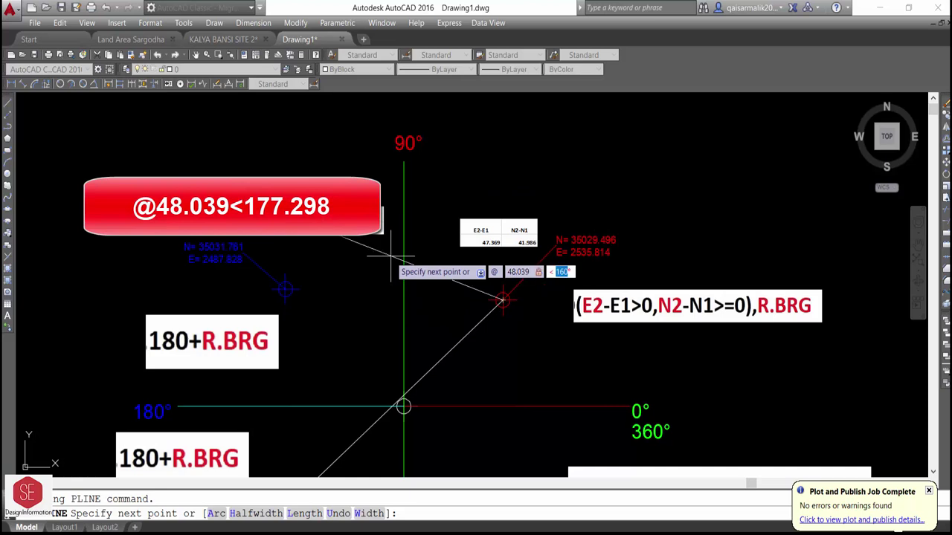
{"action": "type", "text": "177.298"}
{"action": "key", "text": "Return"}
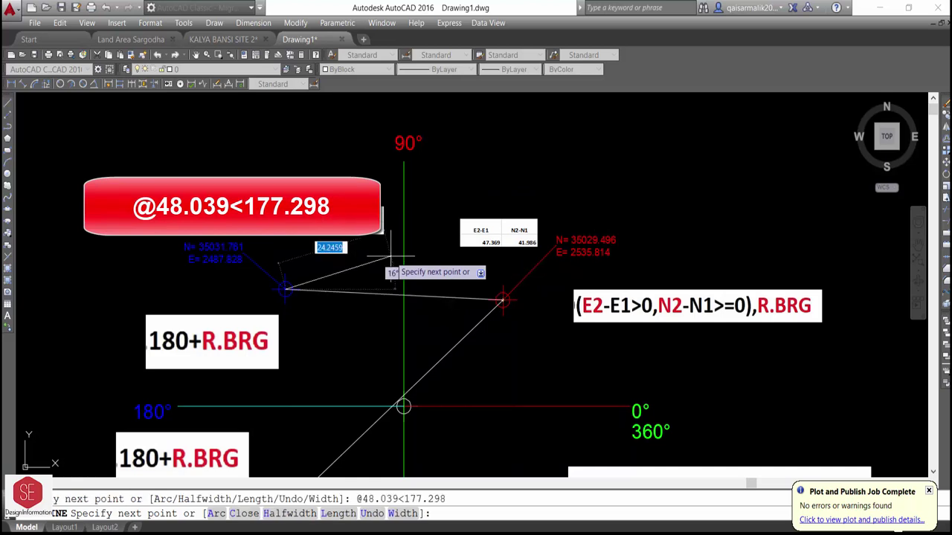
{"action": "key", "text": "Escape"}
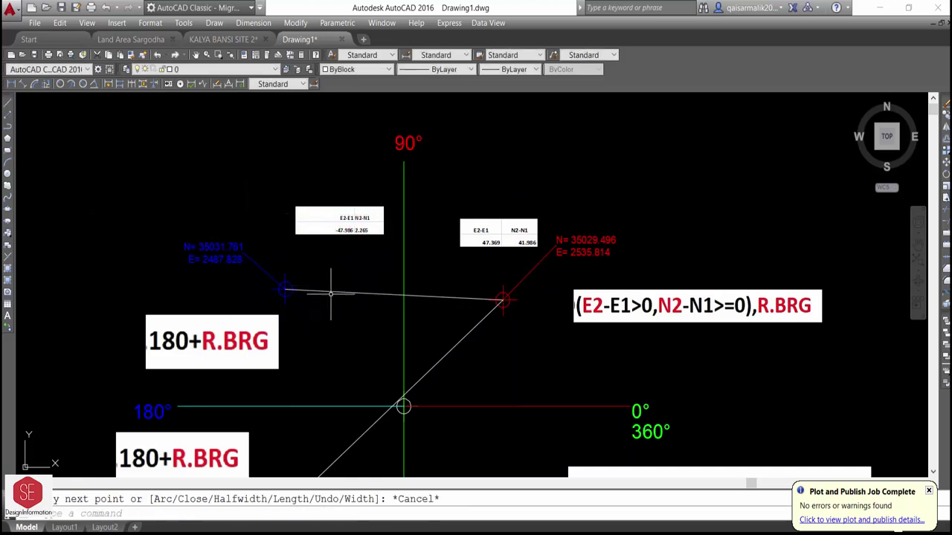
{"action": "left_click", "coordinate": [339, 296]}
{"action": "left_click", "coordinate": [330, 276]}
{"action": "key", "text": "Escape"}
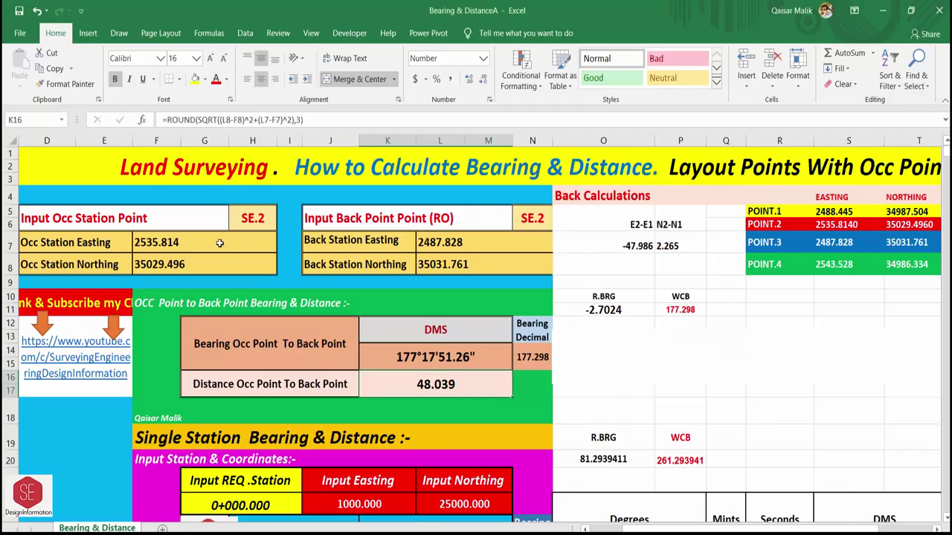
Step: Clear the back station coordinates and rename the back point label to SE.4
{"action": "left_click_drag", "start_coordinate": [219, 243], "coordinate": [218, 261]}
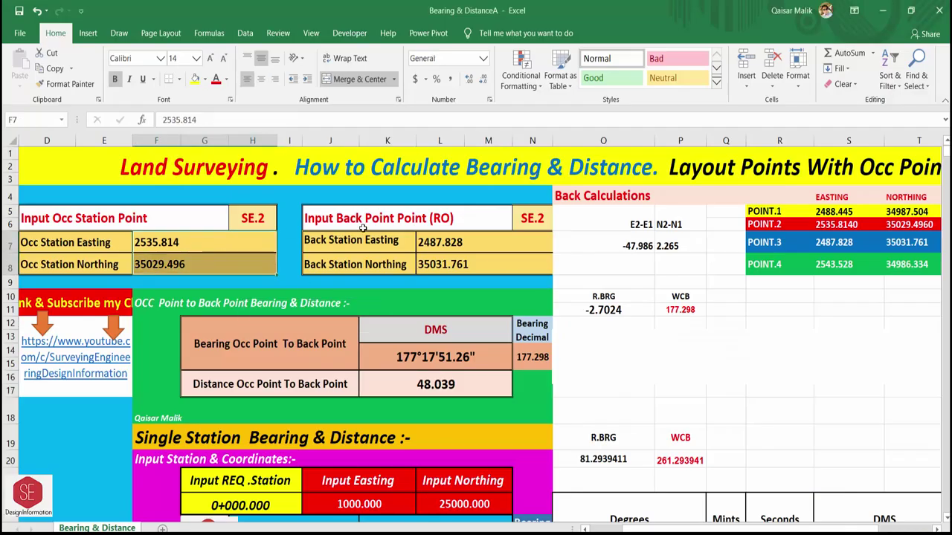
{"action": "key", "text": "Delete"}
{"action": "key", "text": "ctrl+z"}
{"action": "left_click_drag", "start_coordinate": [446, 243], "coordinate": [456, 260]}
{"action": "key", "text": "Delete"}
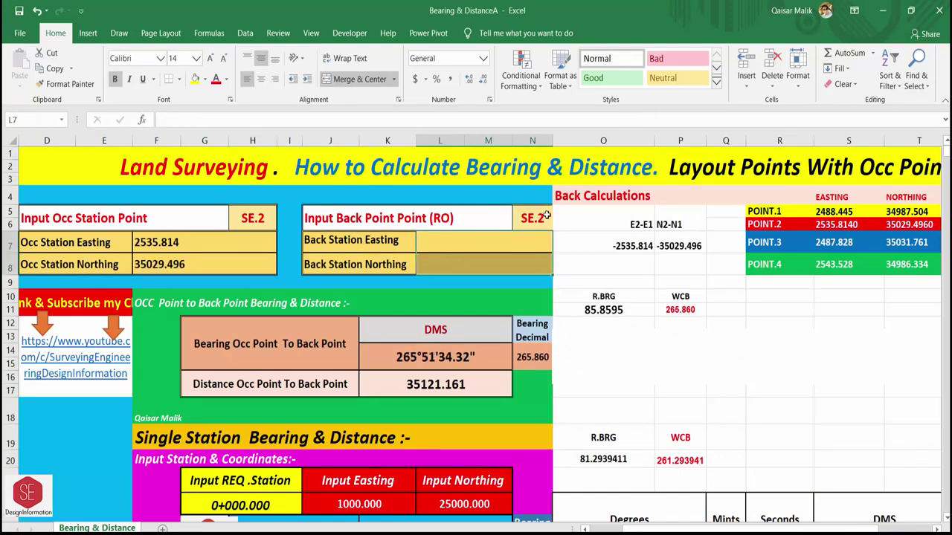
{"action": "double_click", "coordinate": [545, 217]}
{"action": "type", "text": "4"}
{"action": "left_click", "coordinate": [540, 251]}
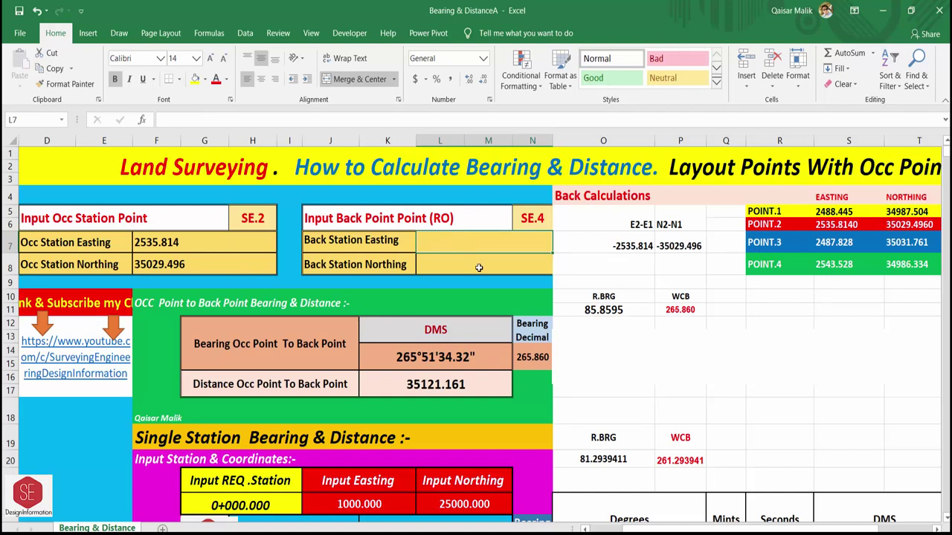
Step: Enter back point easting 2543.528 and northing 34986.334
{"action": "type", "text": "2543.528"}
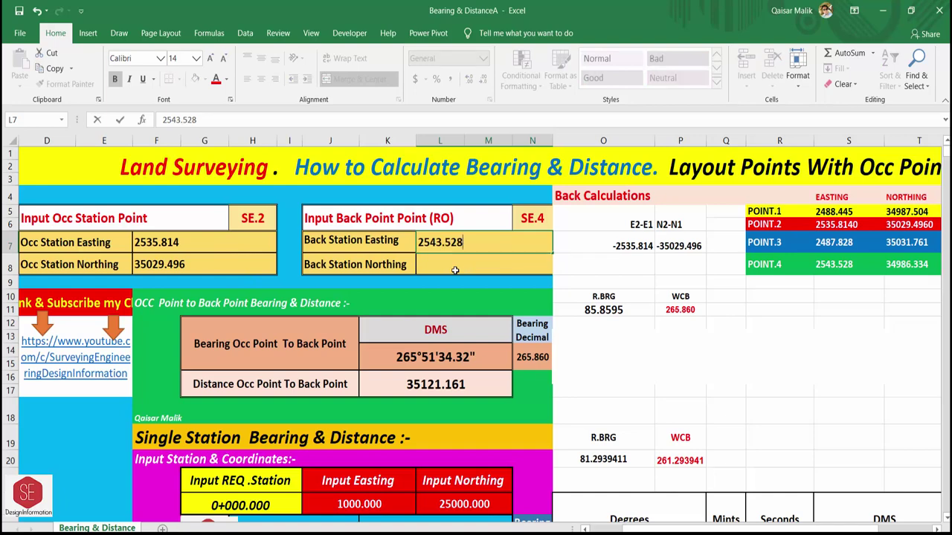
{"action": "left_click", "coordinate": [454, 270]}
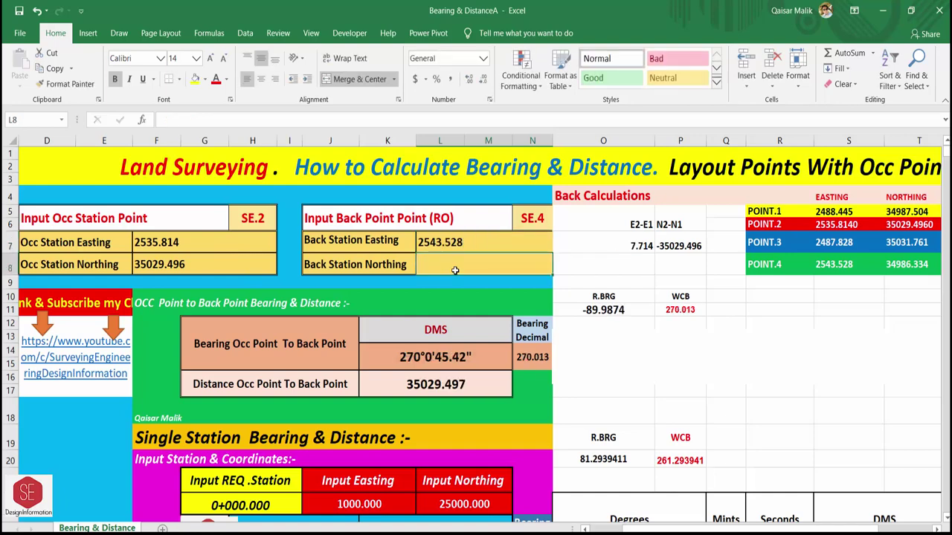
{"action": "type", "text": "34986."}
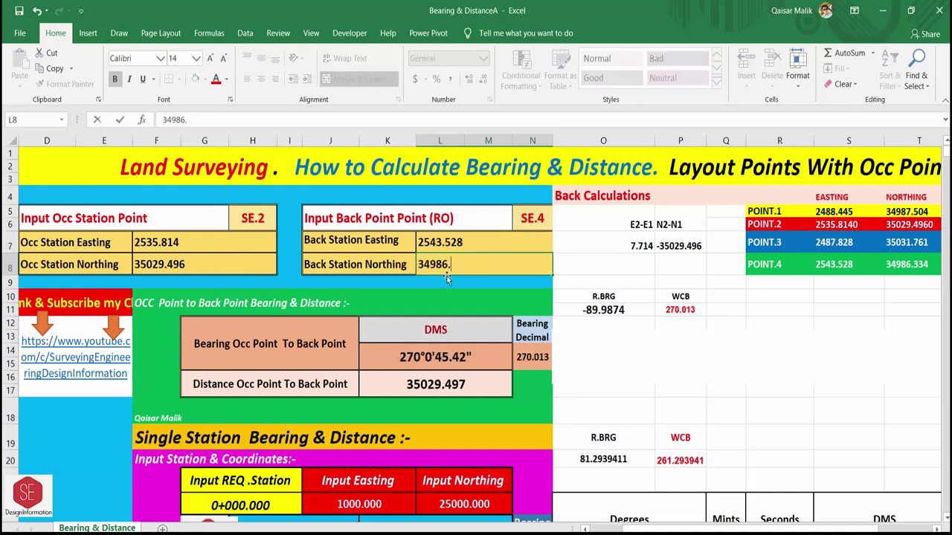
{"action": "type", "text": "4"}
{"action": "key", "text": "Return"}
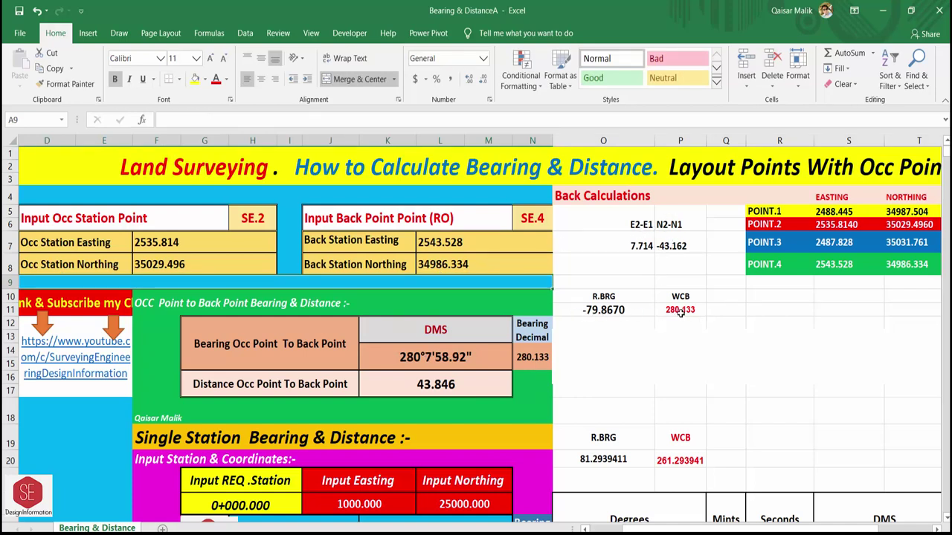
Step: Copy the E2-E1 and N2-N1 difference cells
{"action": "left_click_drag", "start_coordinate": [639, 219], "coordinate": [672, 246]}
{"action": "right_click", "coordinate": [668, 225]}
{"action": "left_click", "coordinate": [691, 253]}
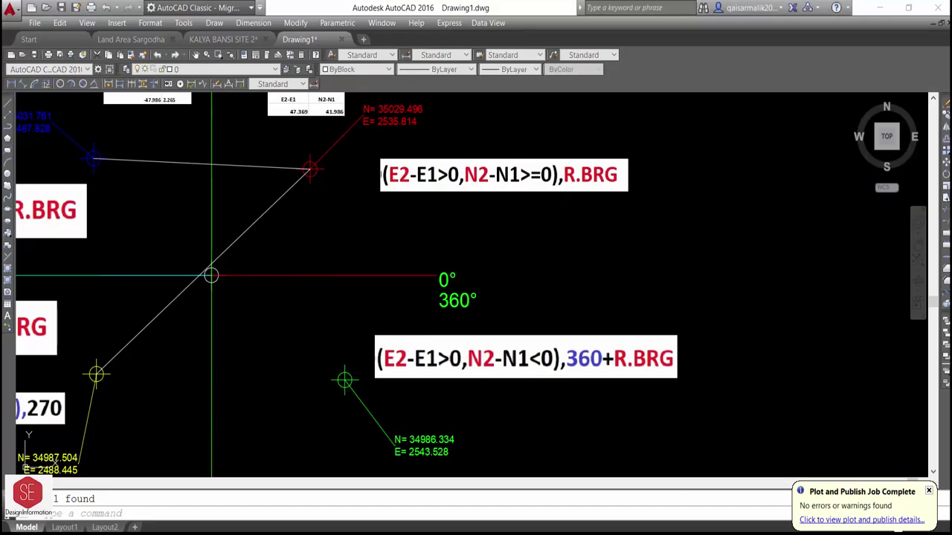
Step: Paste the 7.714 / -43.162 difference table beside the green point
{"action": "key", "text": "ctrl+v"}
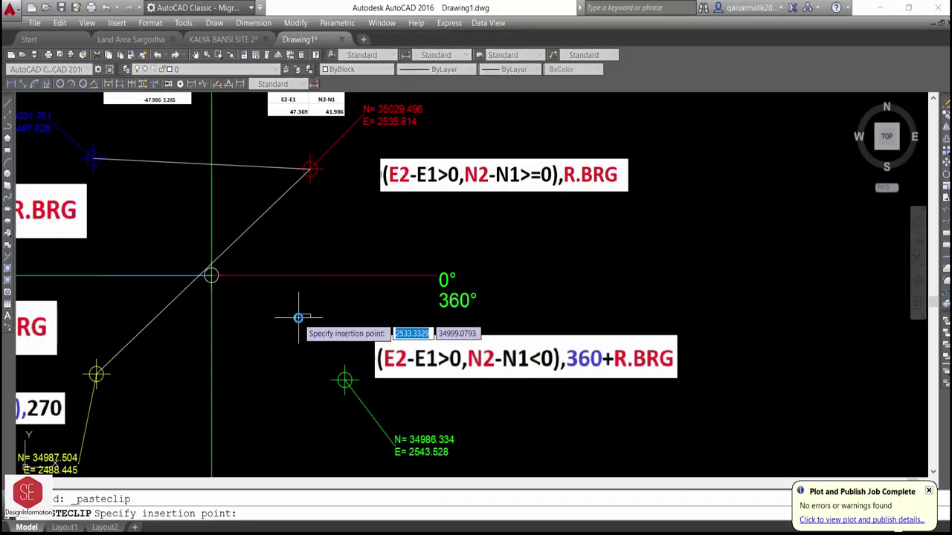
{"action": "left_click", "coordinate": [298, 318]}
{"action": "scroll", "coordinate": [461, 306], "scroll_direction": "up", "scroll_amount": 2}
{"action": "key", "text": "Escape"}
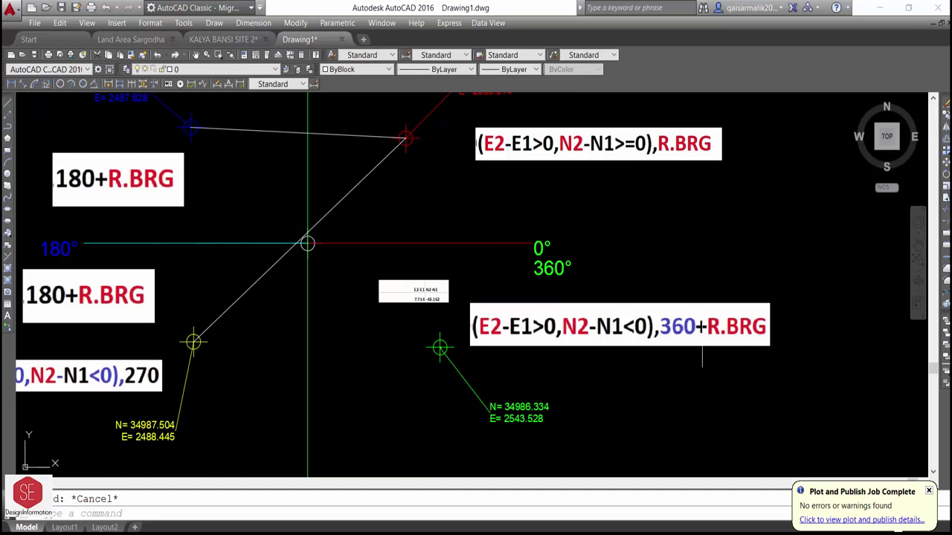
{"action": "key", "text": "alt+Tab"}
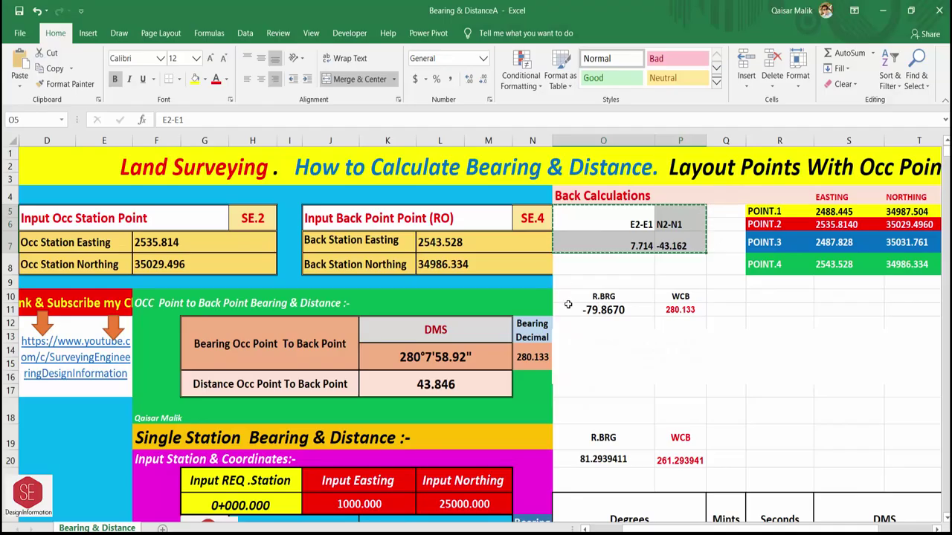
{"action": "left_click", "coordinate": [713, 313]}
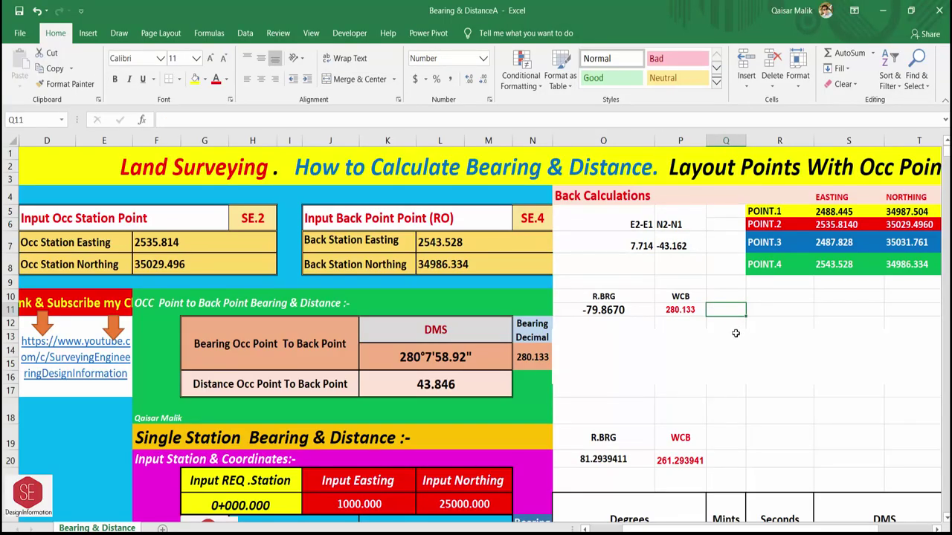
{"action": "type", "text": "=360+"}
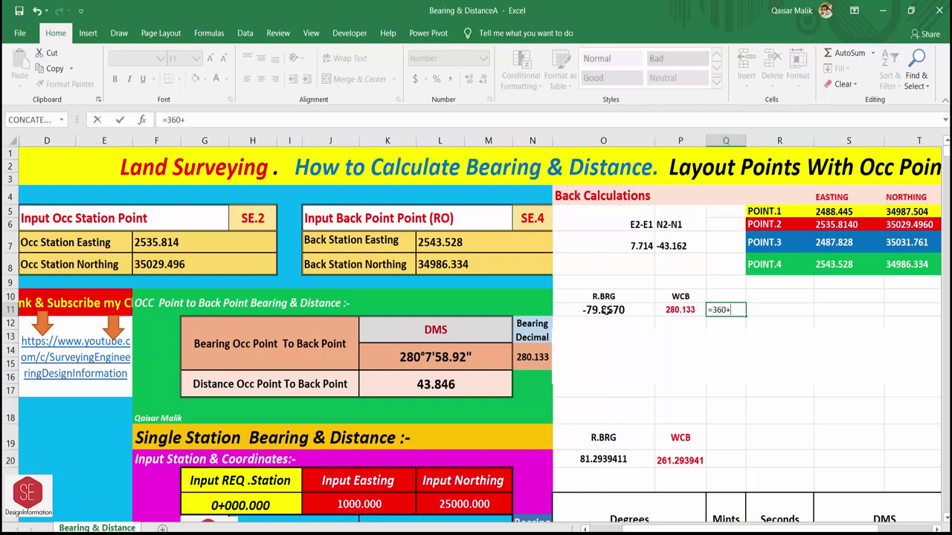
{"action": "left_click", "coordinate": [606, 310]}
{"action": "key", "text": "Return"}
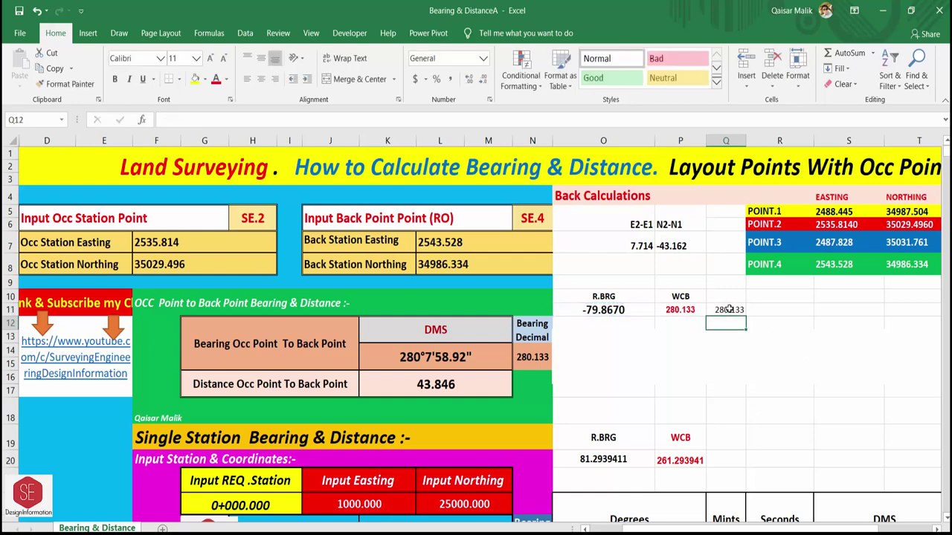
{"action": "left_click", "coordinate": [730, 309]}
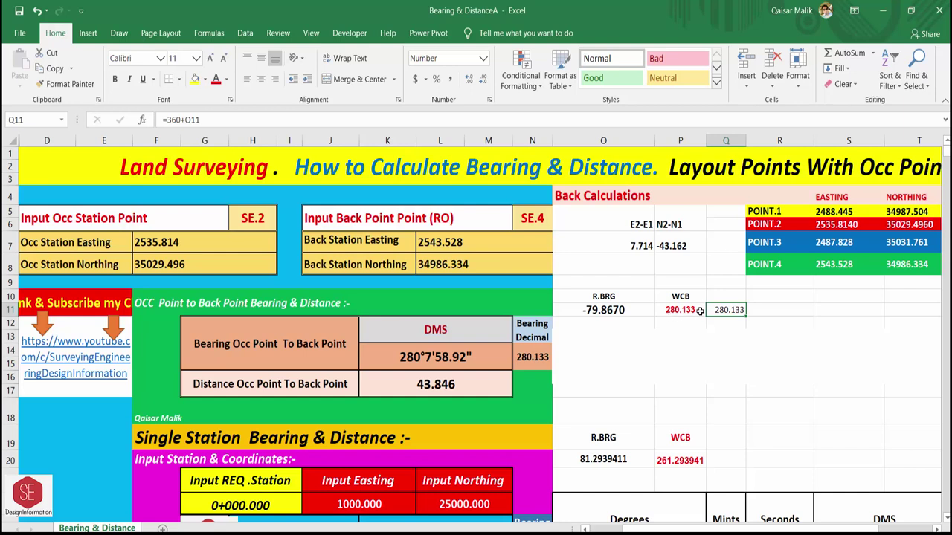
{"action": "key", "text": "Delete"}
{"action": "left_click", "coordinate": [456, 382]}
{"action": "left_click", "coordinate": [663, 313]}
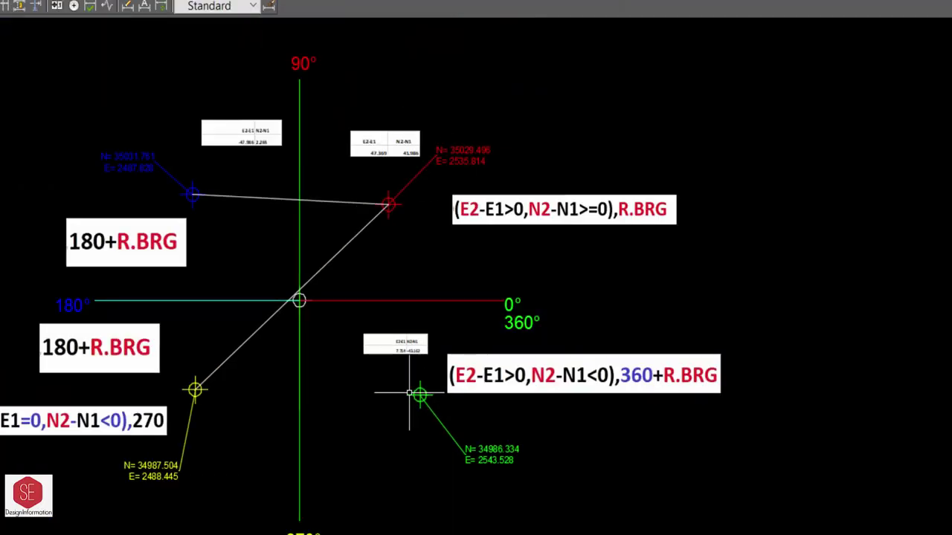
{"action": "type", "text": "pl"}
{"action": "key", "text": "Return"}
{"action": "left_click", "coordinate": [388, 203]}
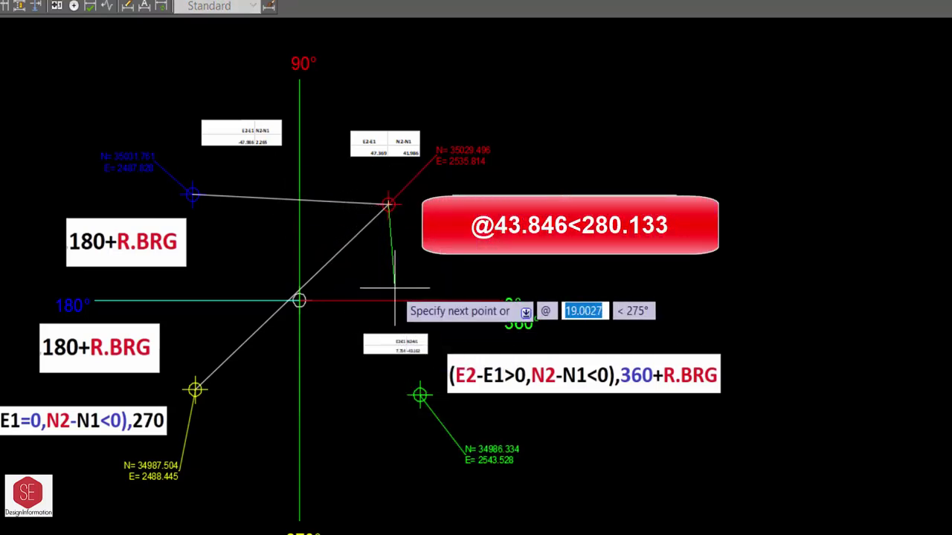
{"action": "type", "text": "43.846"}
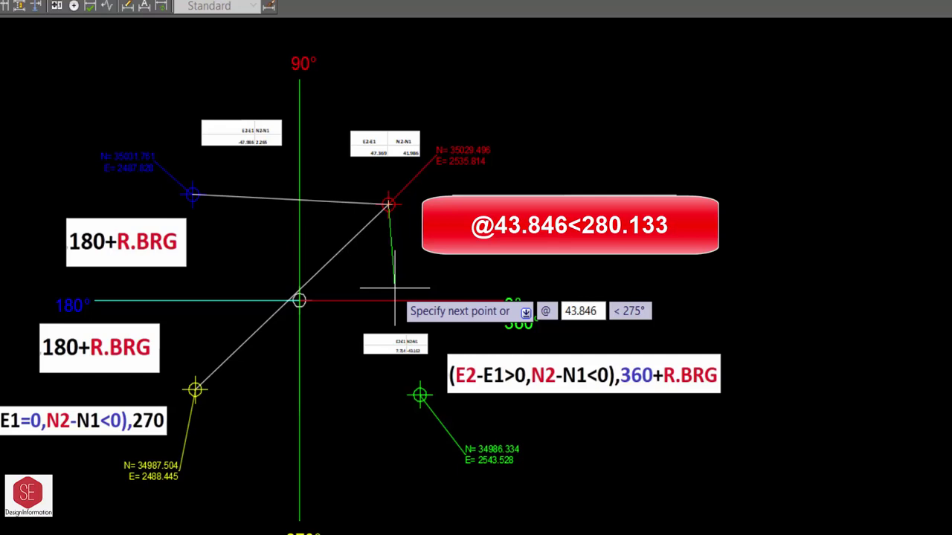
{"action": "key", "text": "Tab"}
{"action": "type", "text": "2"}
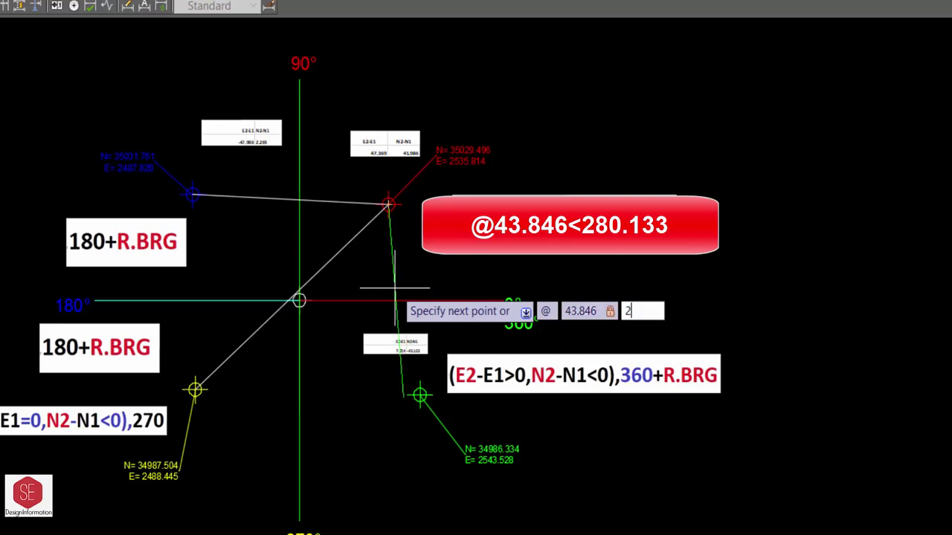
{"action": "key", "text": "Return"}
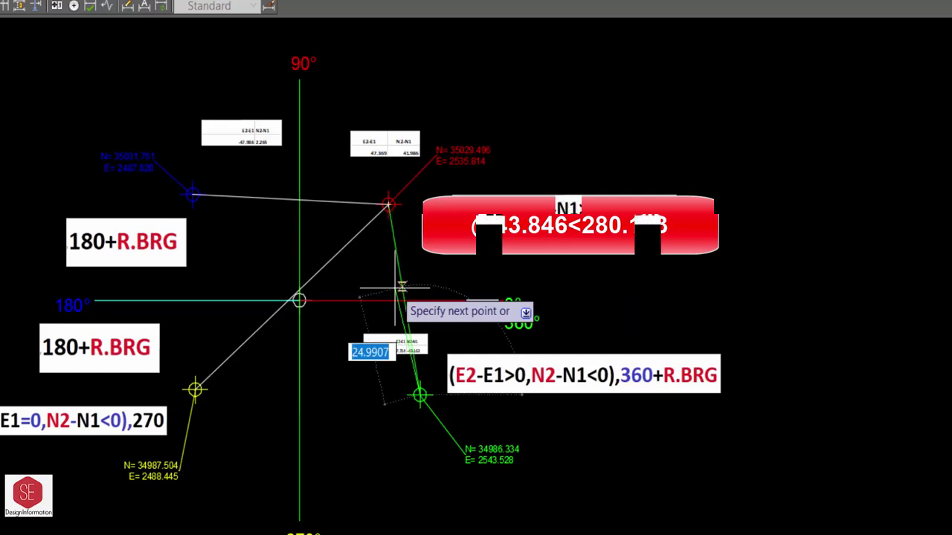
{"action": "key", "text": "Escape"}
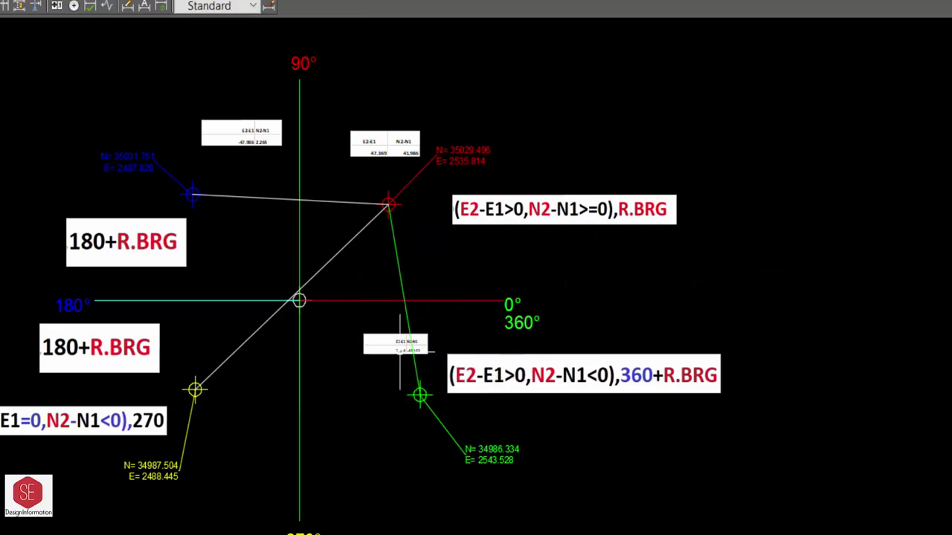
{"action": "scroll", "coordinate": [417, 352], "scroll_direction": "up", "scroll_amount": 3}
{"action": "scroll", "coordinate": [426, 461], "scroll_direction": "down", "scroll_amount": 2}
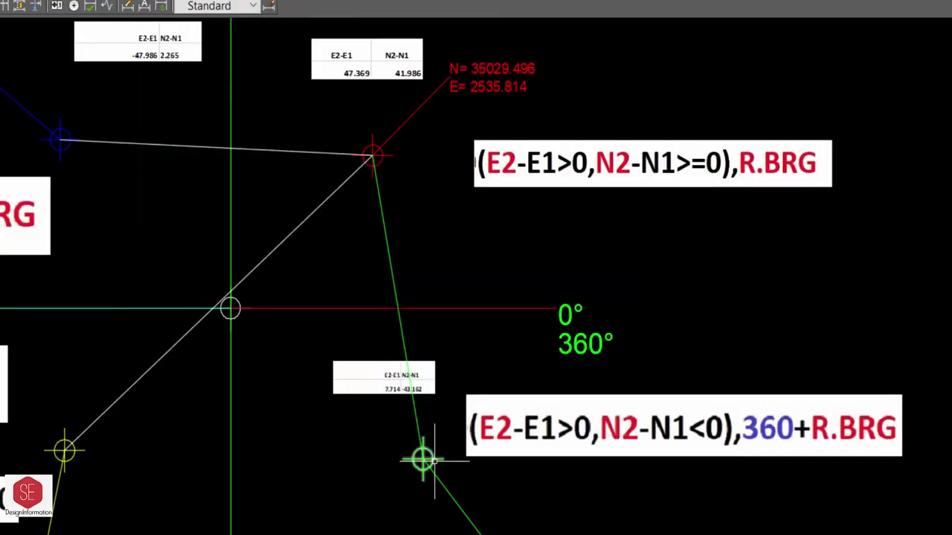
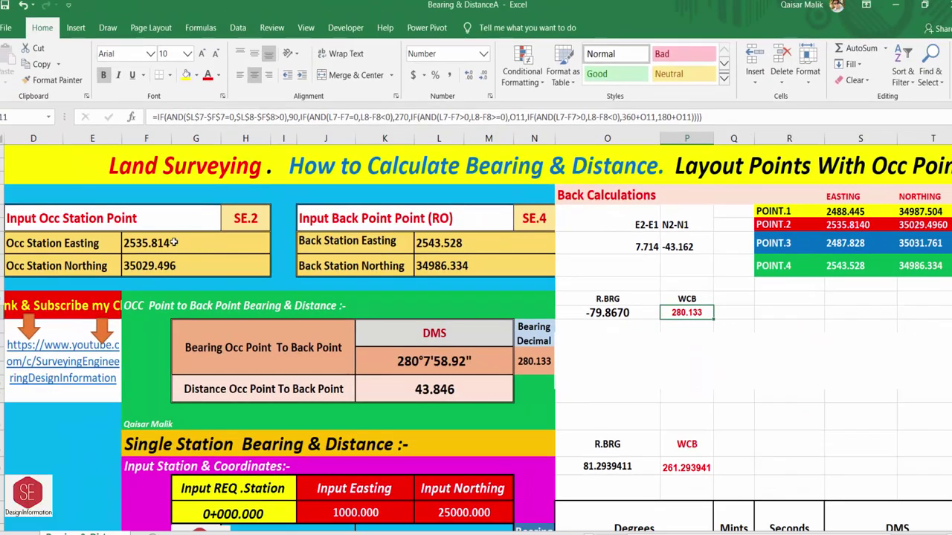
Step: Set the occupied station coordinates to 2487.828 E and 35031.761 N
{"action": "left_click", "coordinate": [173, 243]}
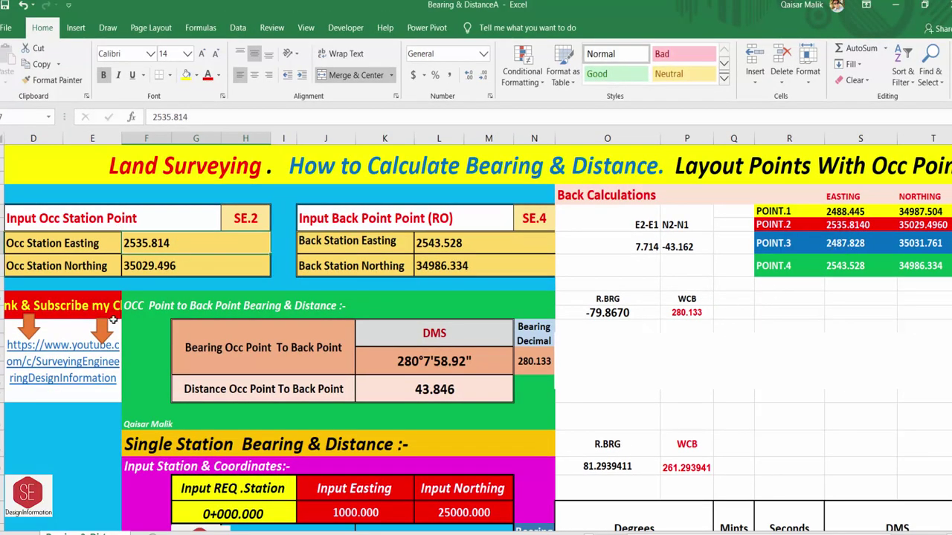
{"action": "type", "text": "2487.828"}
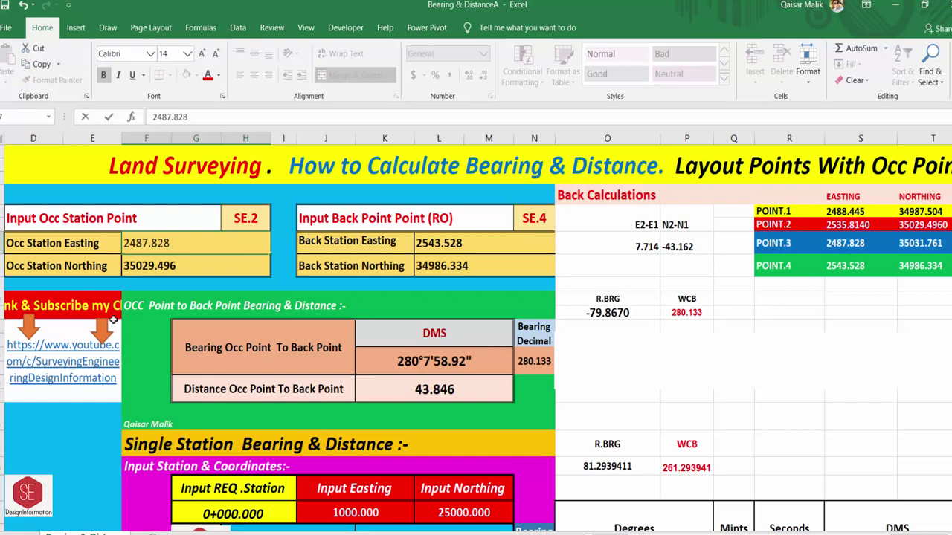
{"action": "key", "text": "Return"}
{"action": "type", "text": "35031."}
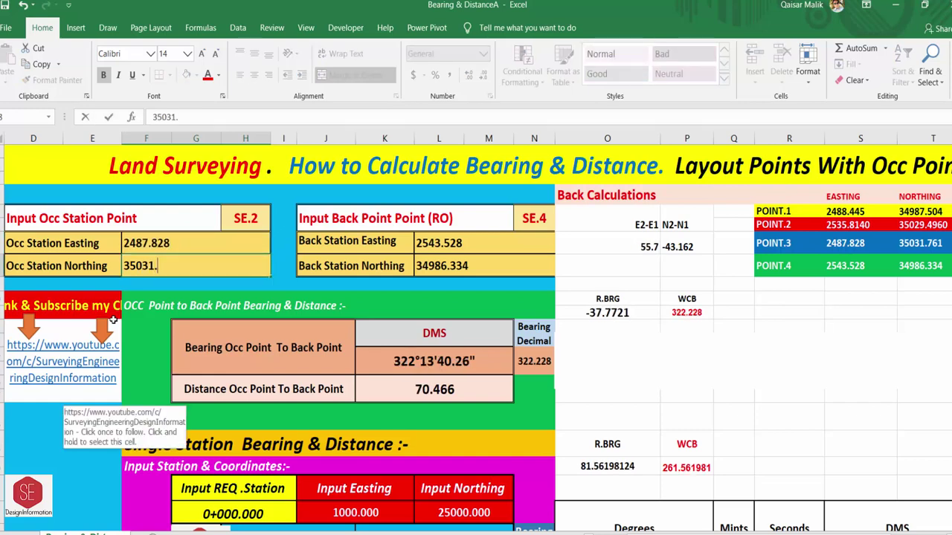
{"action": "type", "text": "61"}
{"action": "key", "text": "Return"}
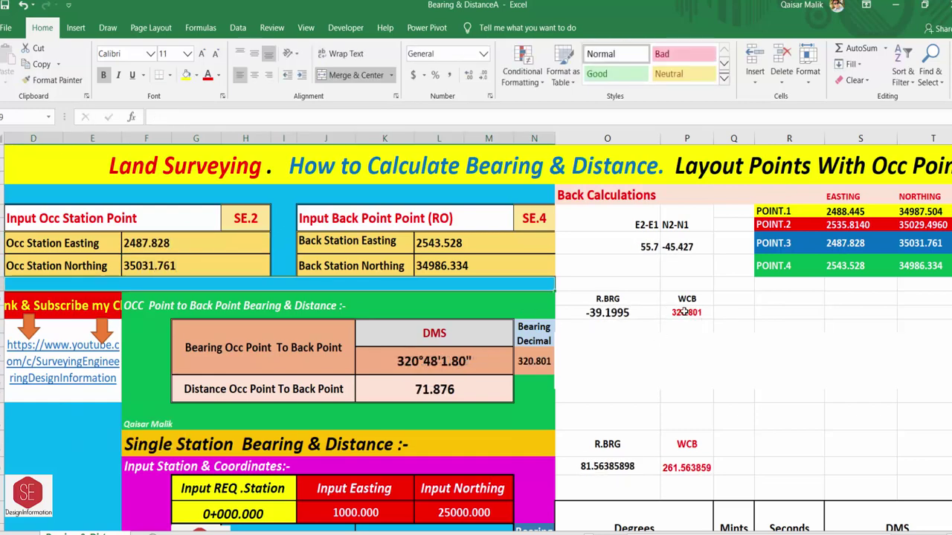
Step: Enter a =360+R.BRG test formula beside WCB, which returns 320.801
{"action": "left_click", "coordinate": [684, 313]}
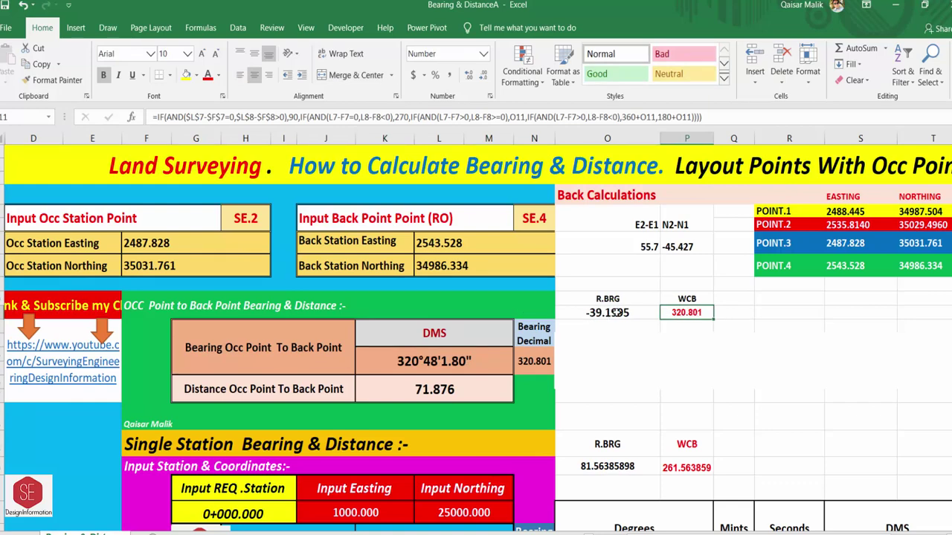
{"action": "left_click", "coordinate": [739, 314]}
{"action": "type", "text": "=360+"}
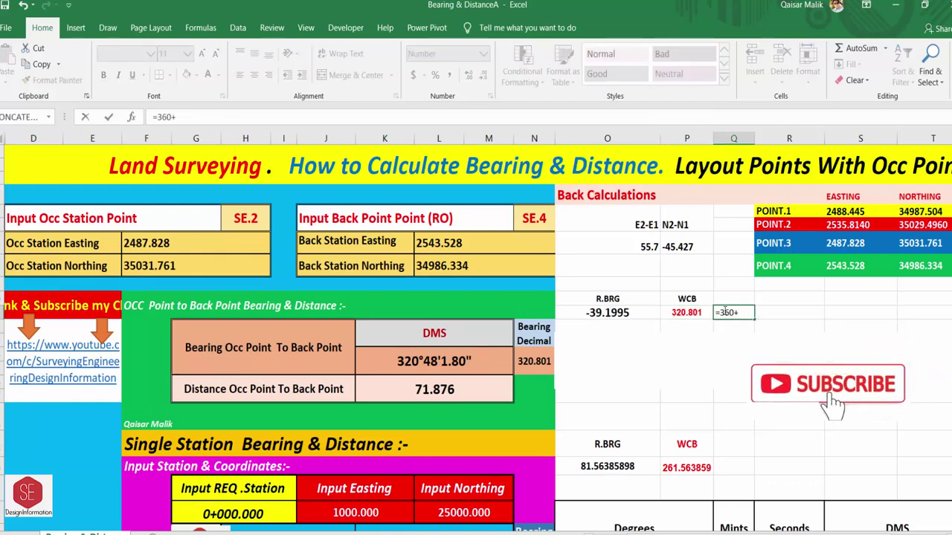
{"action": "left_click", "coordinate": [603, 313]}
{"action": "key", "text": "Return"}
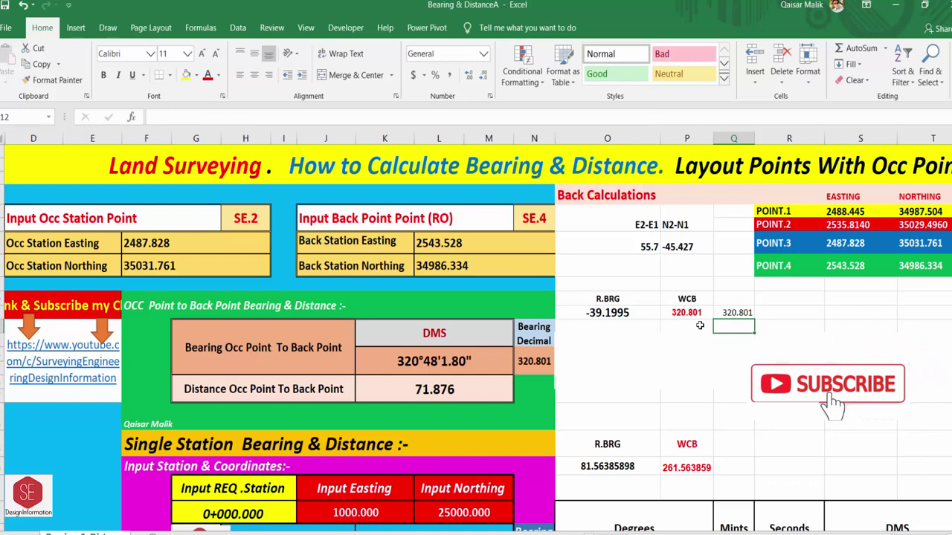
{"action": "left_click", "coordinate": [735, 312]}
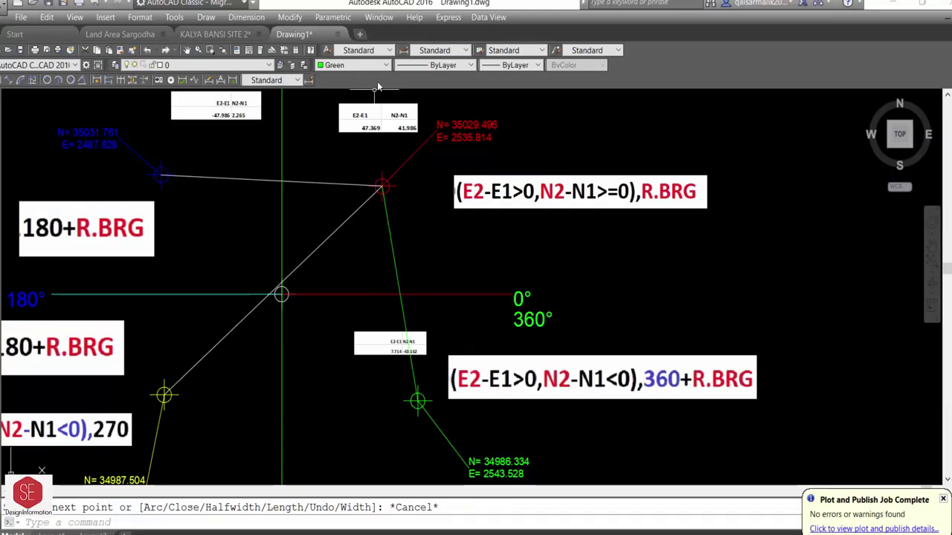
Step: Draw a cyan polyline 71.876 long at 320.801° from the blue station point
{"action": "left_click", "coordinate": [368, 66]}
{"action": "left_click", "coordinate": [350, 124]}
{"action": "type", "text": "P"}
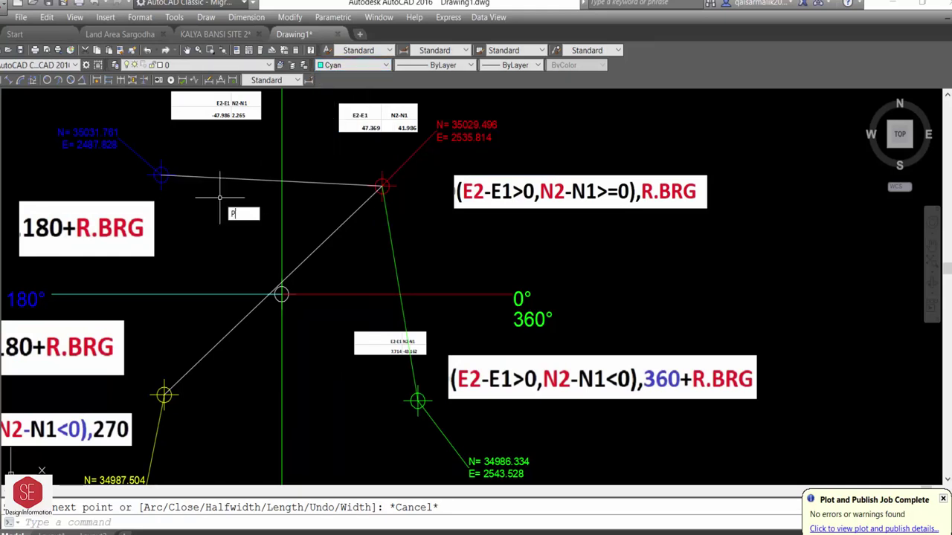
{"action": "type", "text": "l"}
{"action": "key", "text": "Return"}
{"action": "left_click", "coordinate": [160, 176]}
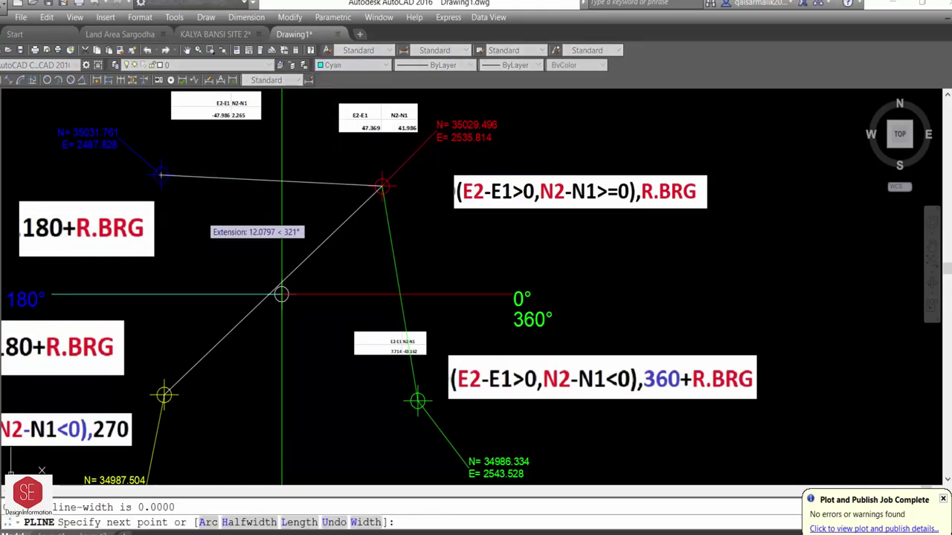
{"action": "type", "text": "71."}
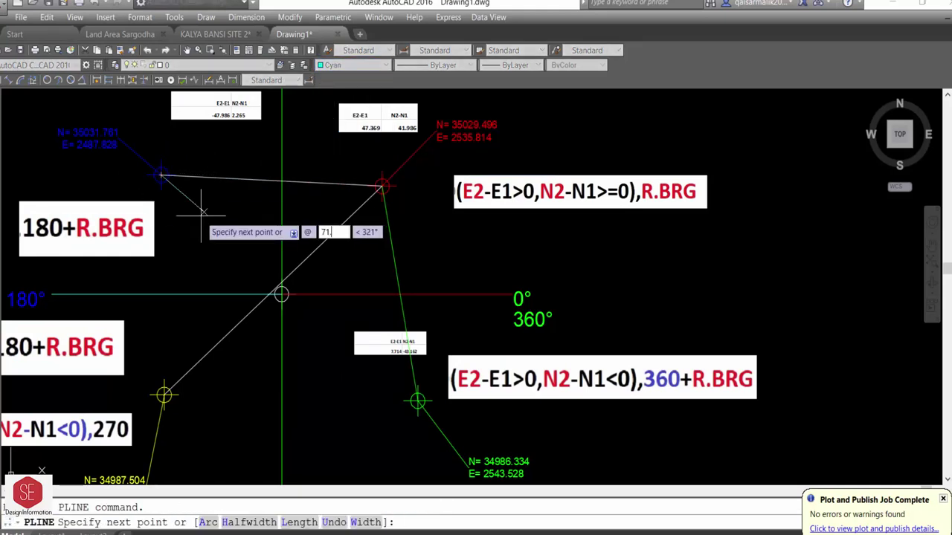
{"action": "type", "text": "876"}
{"action": "key", "text": "Tab"}
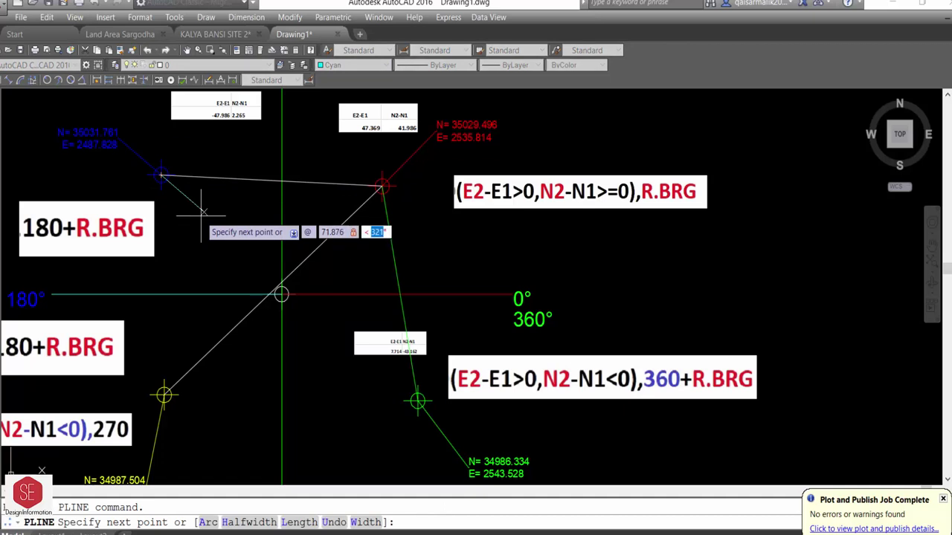
{"action": "type", "text": "320.80"}
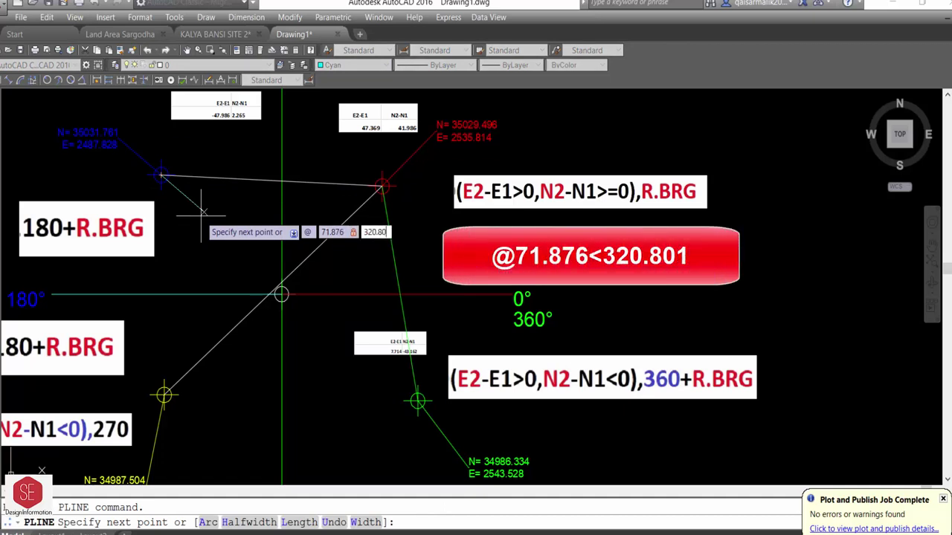
{"action": "type", "text": "1"}
{"action": "key", "text": "Return"}
{"action": "key", "text": "Escape"}
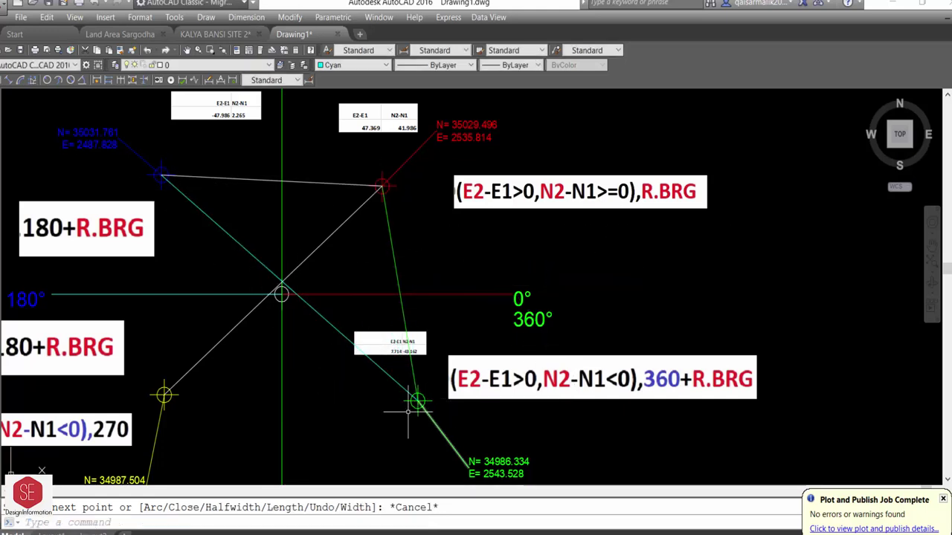
{"action": "scroll", "coordinate": [317, 289], "scroll_direction": "down", "scroll_amount": 4}
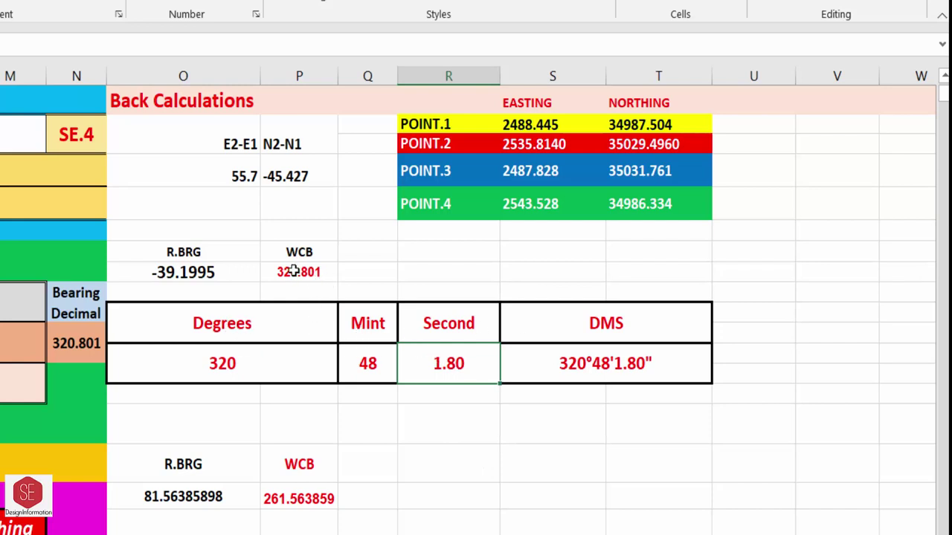
Step: Check the Degrees, Mint and Second formulas, then clear those three results
{"action": "double_click", "coordinate": [226, 359]}
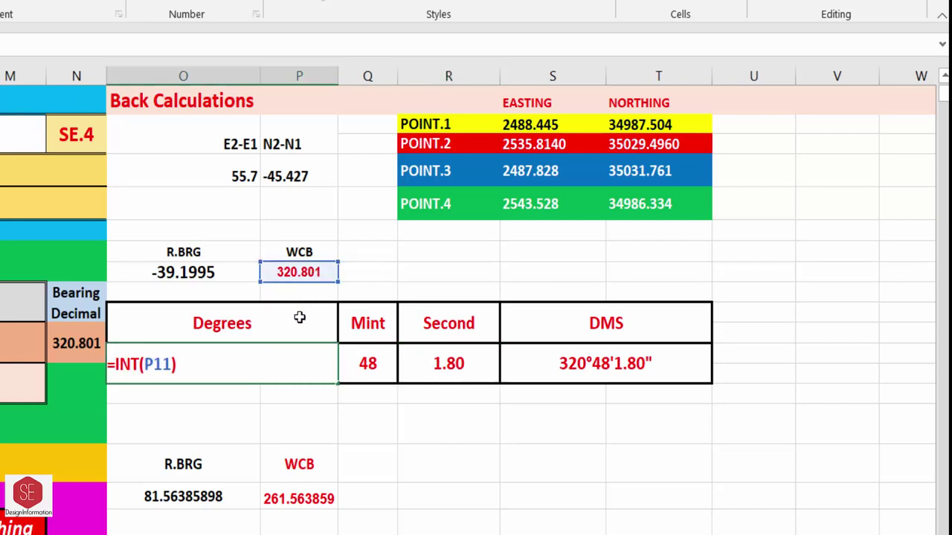
{"action": "double_click", "coordinate": [370, 364]}
{"action": "left_click", "coordinate": [440, 363]}
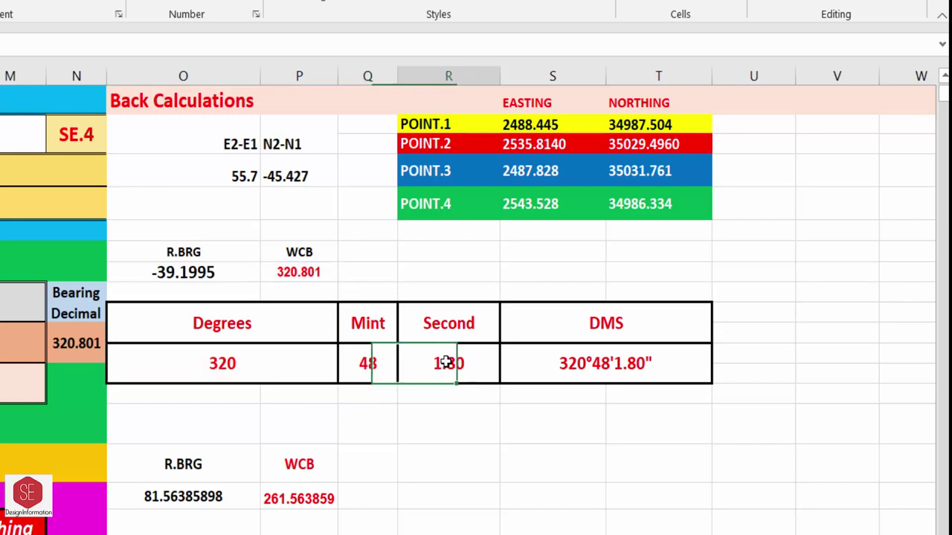
{"action": "double_click", "coordinate": [443, 364]}
{"action": "key", "text": "Escape"}
{"action": "left_click_drag", "start_coordinate": [270, 361], "coordinate": [404, 365]}
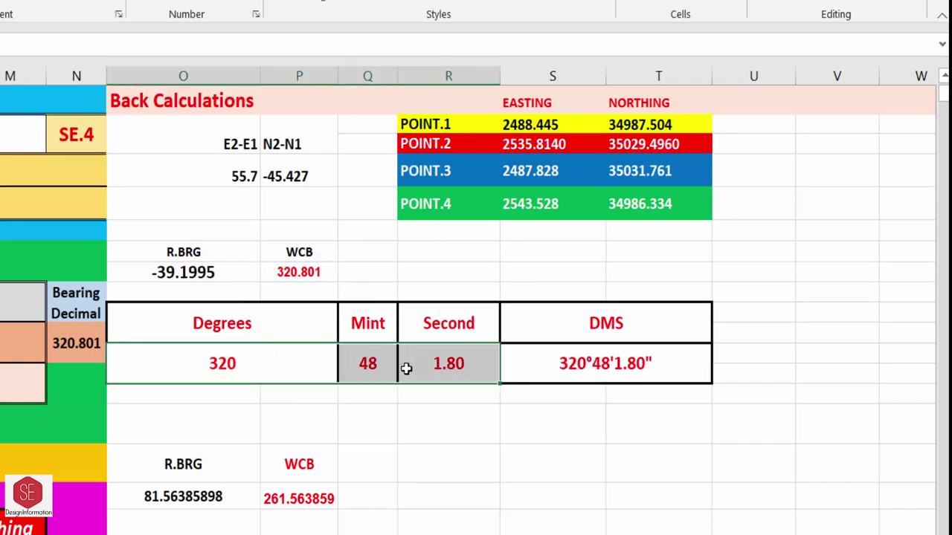
{"action": "key", "text": "Delete"}
Step: Rebuild Degrees as =INT of the WCB value, giving 320
{"action": "left_click", "coordinate": [240, 361]}
{"action": "type", "text": "="}
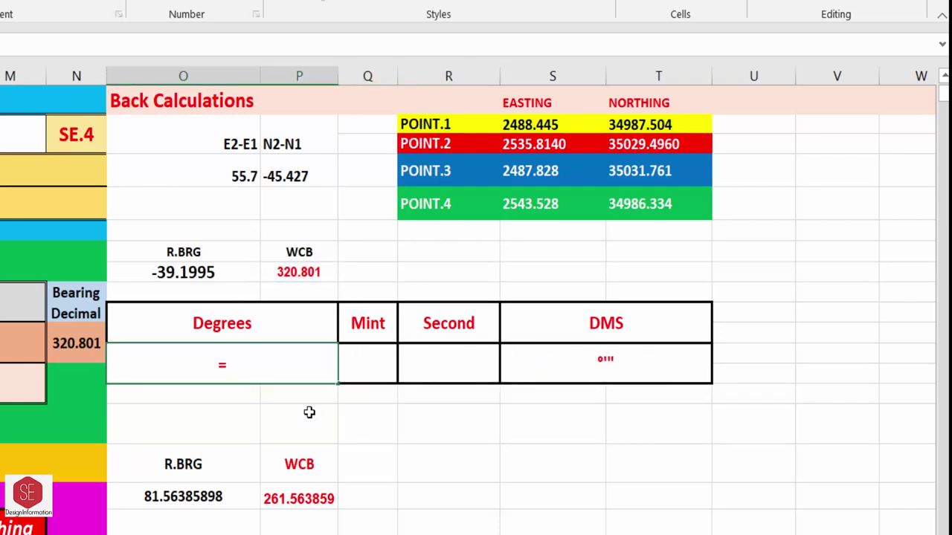
{"action": "type", "text": "int"}
{"action": "double_click", "coordinate": [286, 398]}
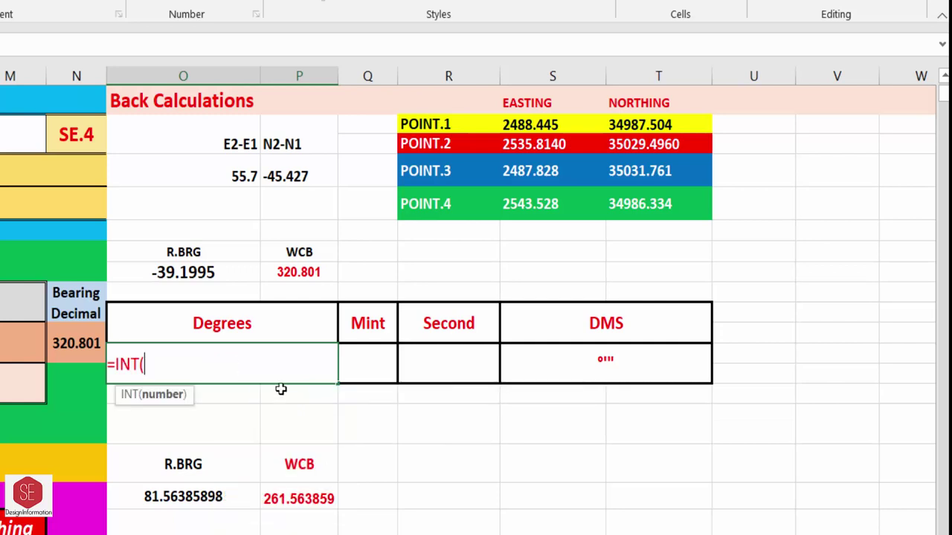
{"action": "left_click", "coordinate": [309, 277]}
{"action": "type", "text": ")"}
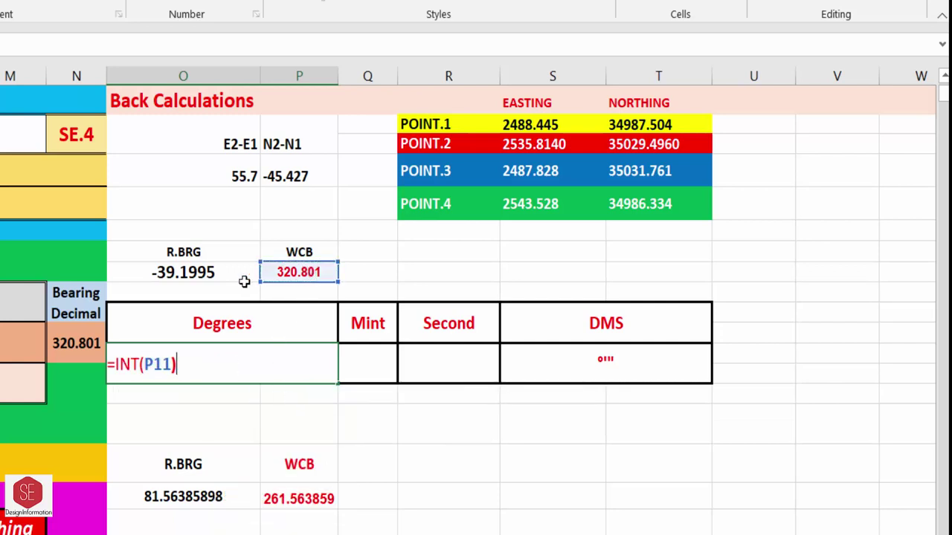
{"action": "key", "text": "Return"}
Step: Enter =FIXED(INT((WCB-Degrees)*60),0) in Mint, giving 48 minutes
{"action": "left_click", "coordinate": [374, 360]}
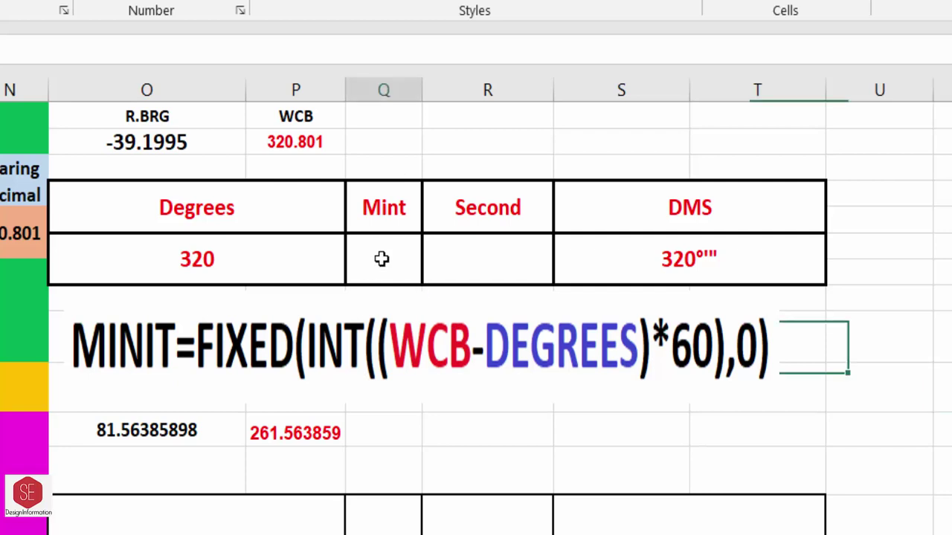
{"action": "left_click", "coordinate": [382, 258]}
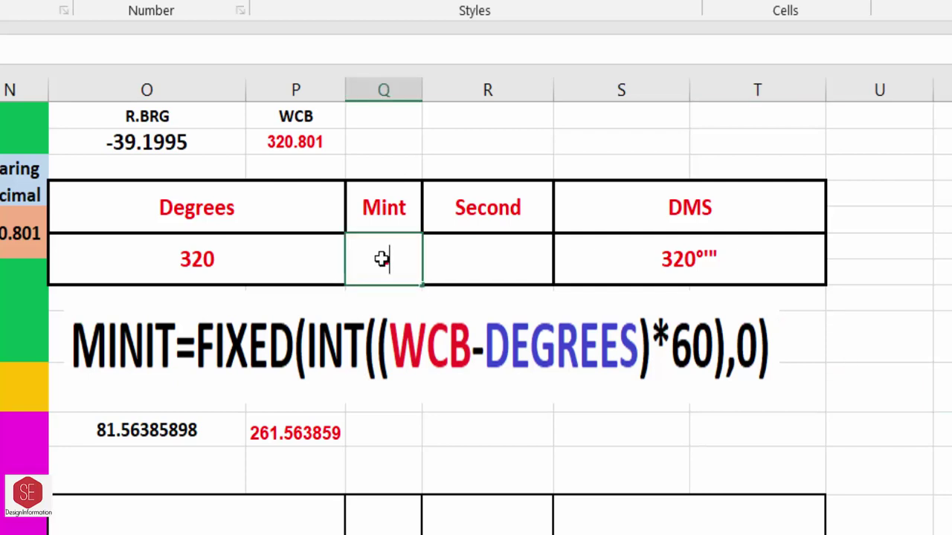
{"action": "type", "text": "=fix"}
{"action": "key", "text": "Tab"}
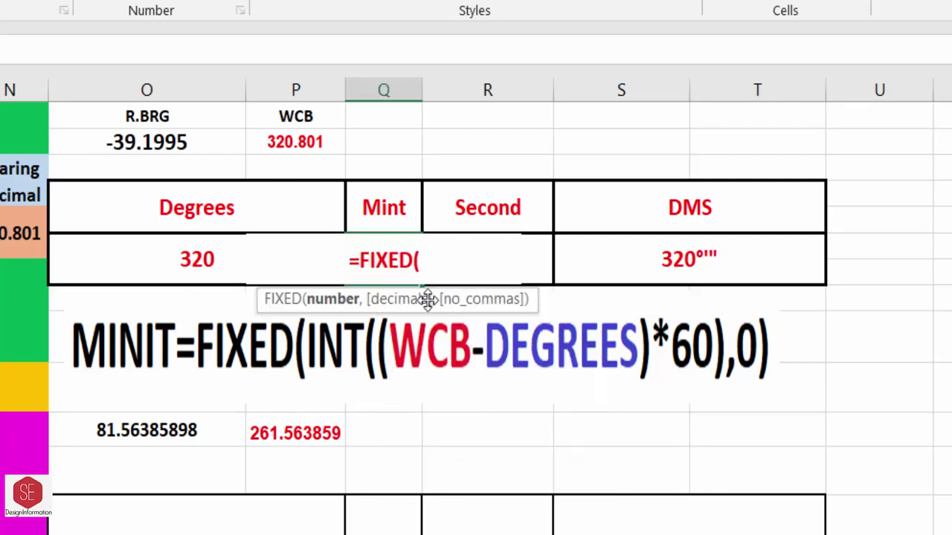
{"action": "type", "text": "int"}
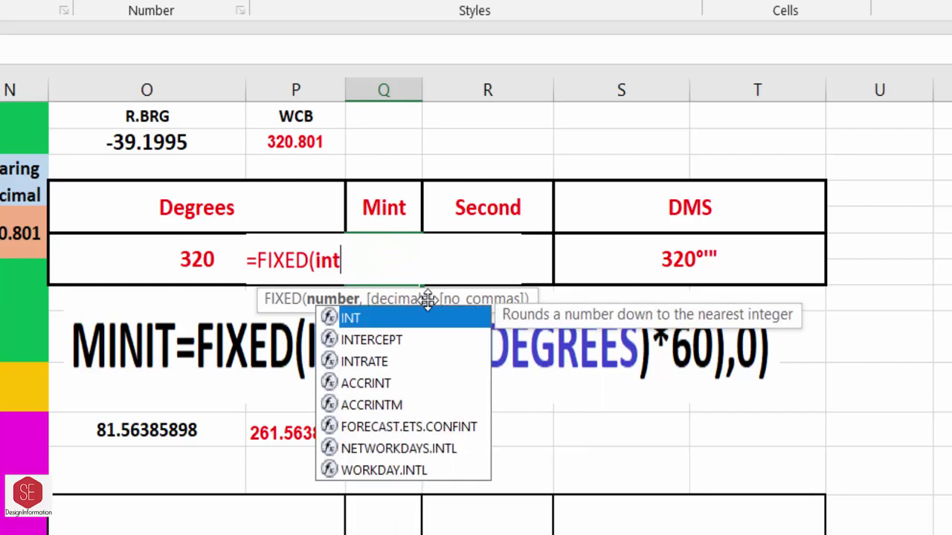
{"action": "double_click", "coordinate": [344, 319]}
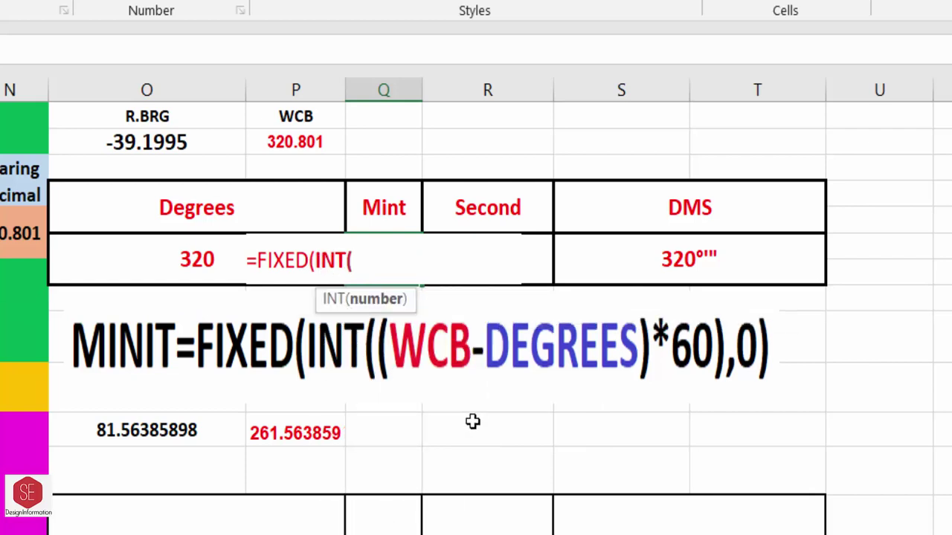
{"action": "type", "text": "("}
{"action": "left_click", "coordinate": [298, 144]}
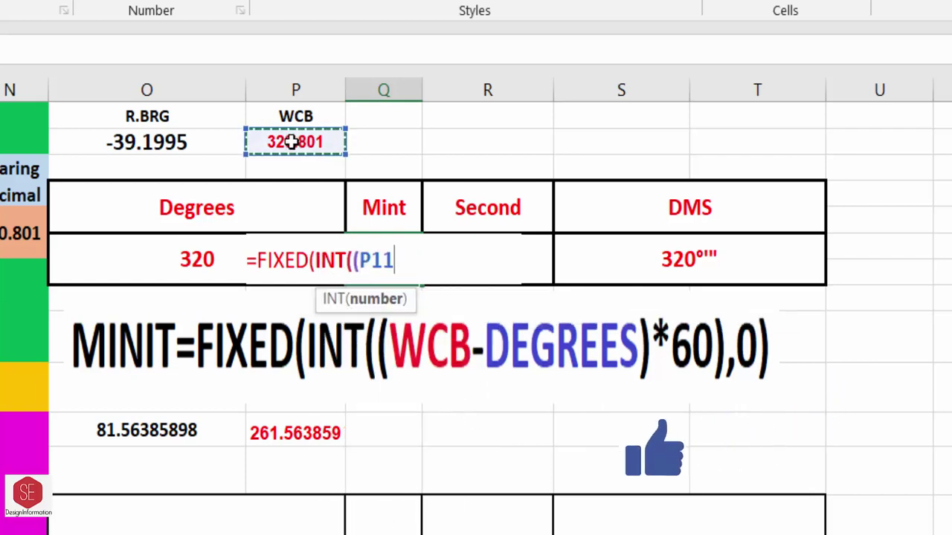
{"action": "type", "text": "-"}
{"action": "left_click", "coordinate": [194, 257]}
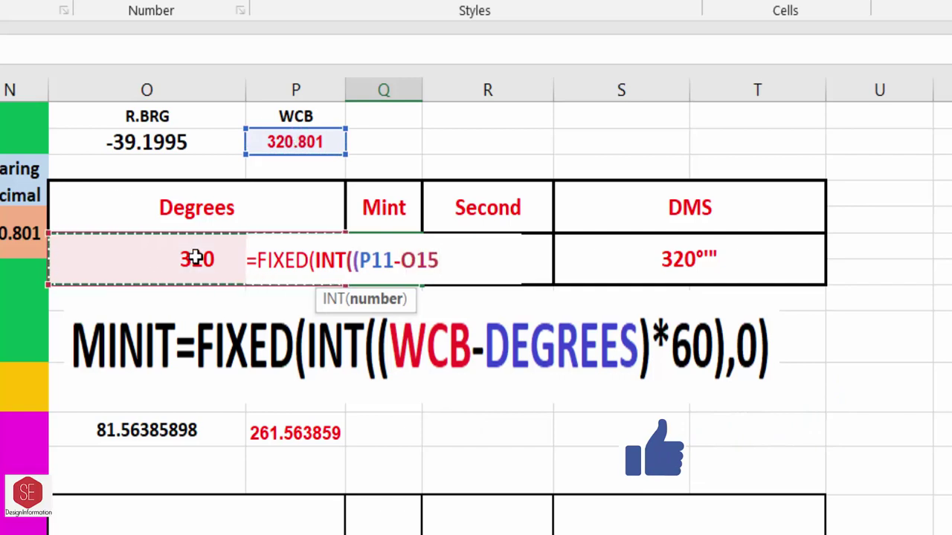
{"action": "type", "text": ")*60"}
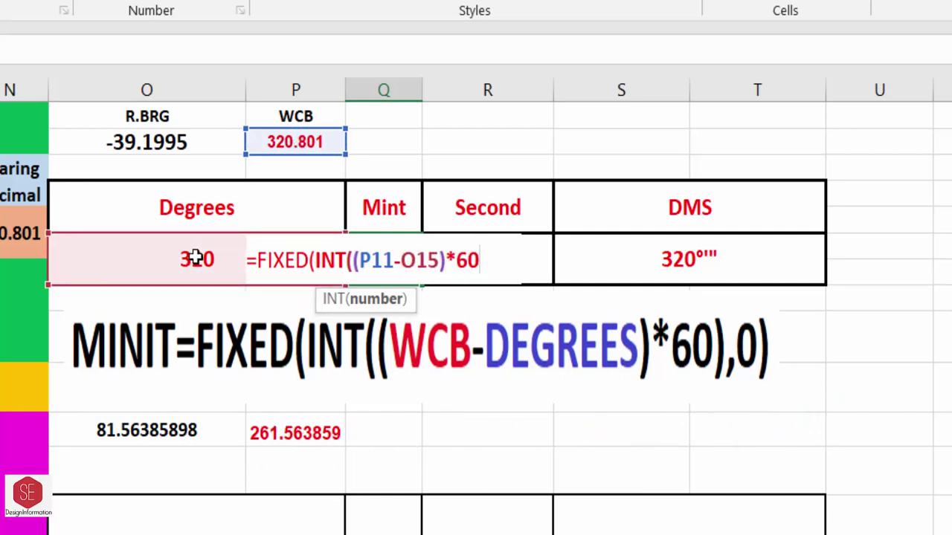
{"action": "type", "text": "),0"}
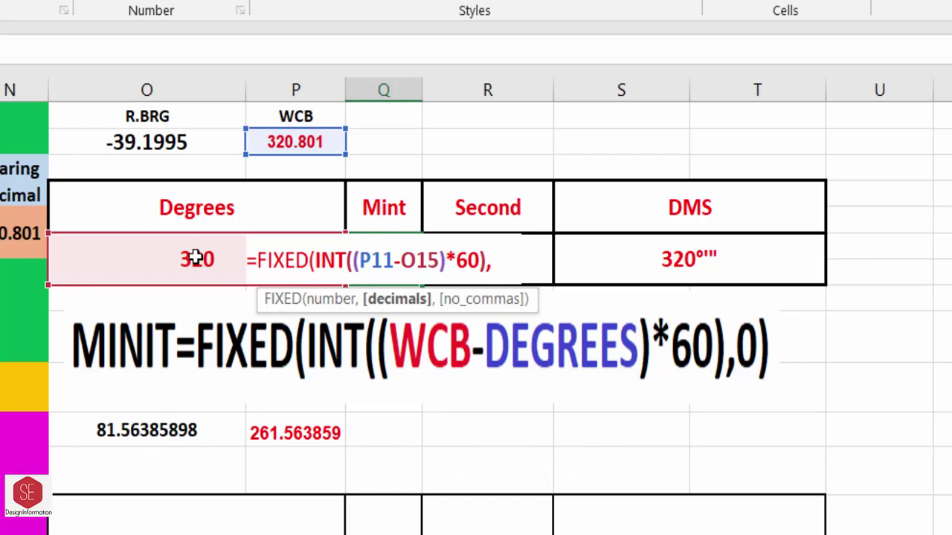
{"action": "type", "text": ")"}
{"action": "key", "text": "Return"}
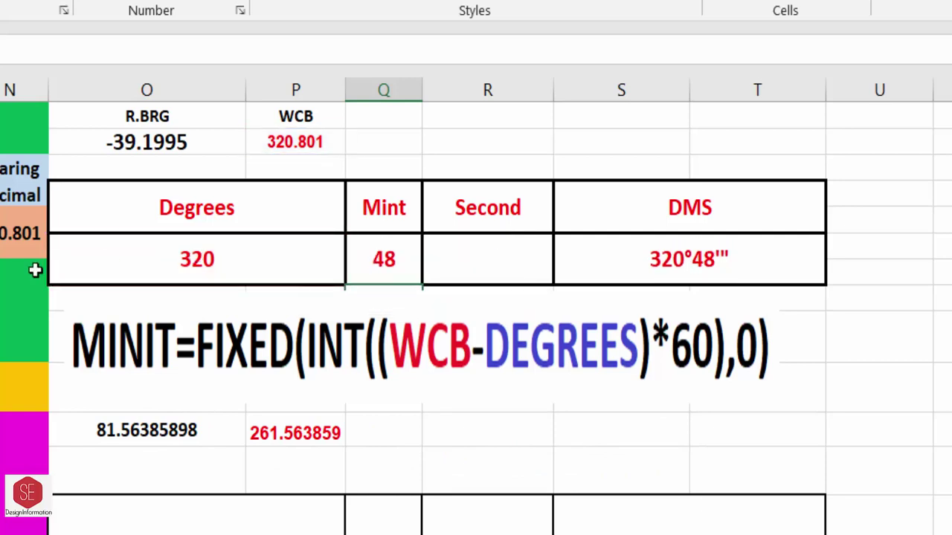
{"action": "left_click", "coordinate": [399, 257]}
{"action": "left_click", "coordinate": [491, 255]}
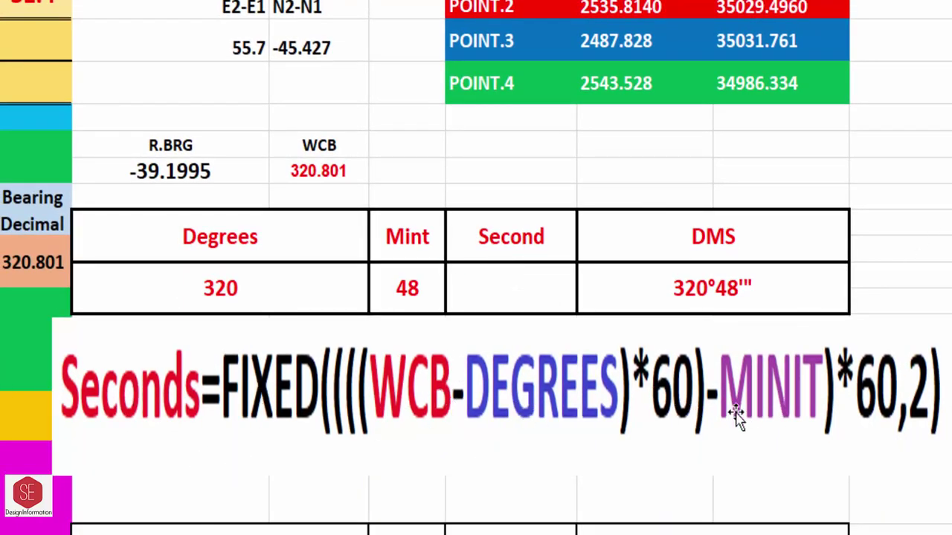
Step: Enter =FIXED((((WCB-Degrees)*60)-Mint)*60,2) in Second, giving 1.80
{"action": "left_click", "coordinate": [496, 292]}
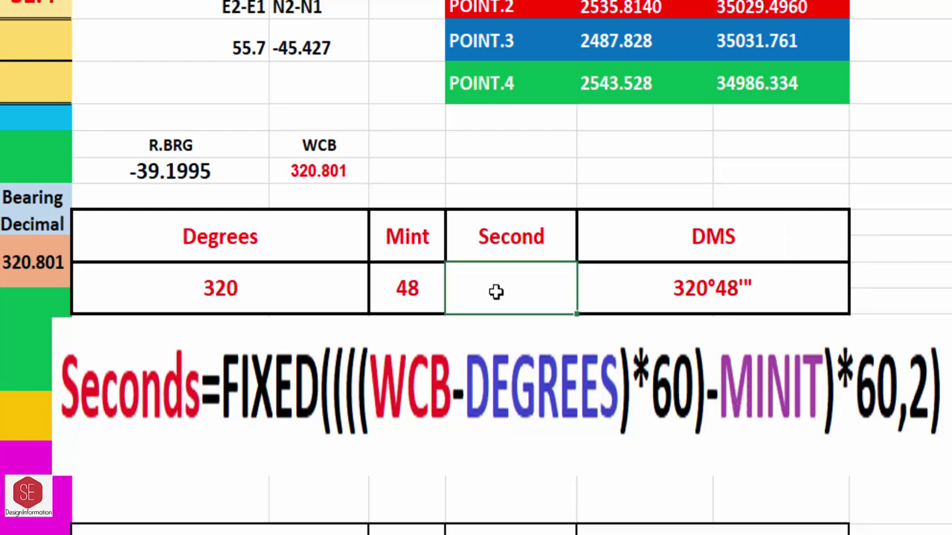
{"action": "type", "text": "=fix"}
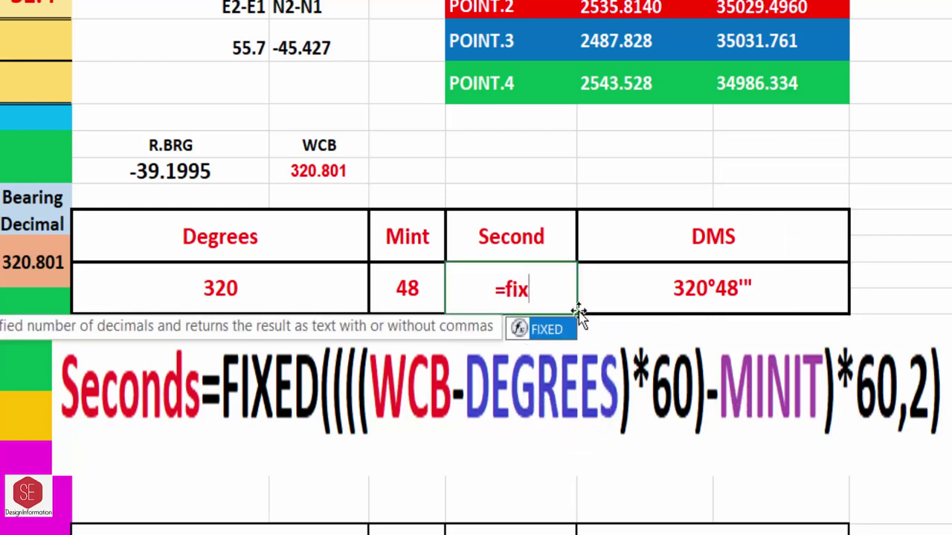
{"action": "double_click", "coordinate": [541, 330]}
{"action": "type", "text": "(((("}
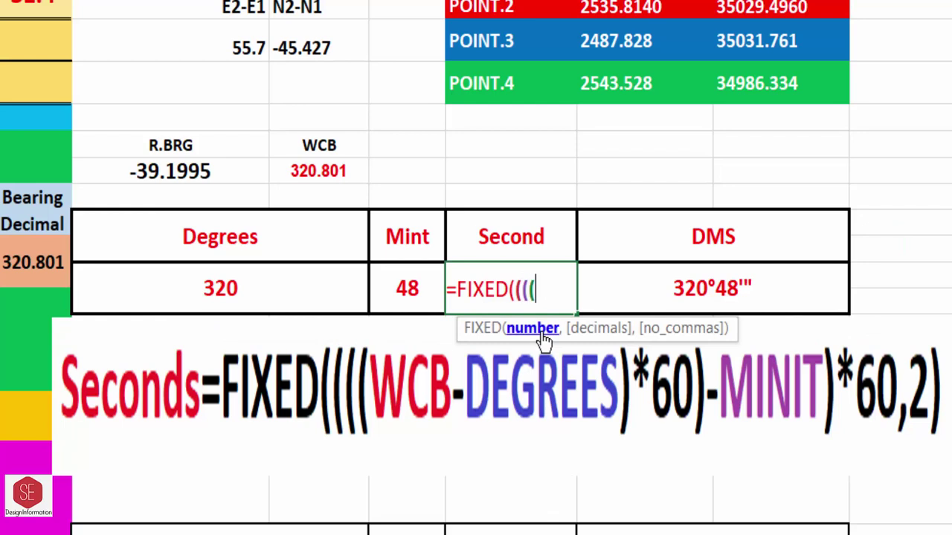
{"action": "left_click", "coordinate": [315, 171]}
{"action": "type", "text": "-"}
{"action": "left_click", "coordinate": [261, 287]}
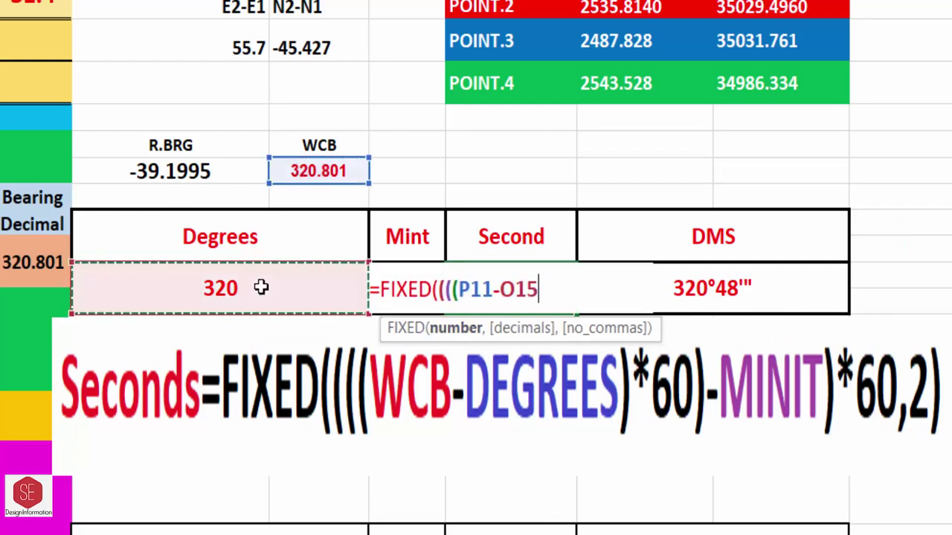
{"action": "type", "text": ")*60"}
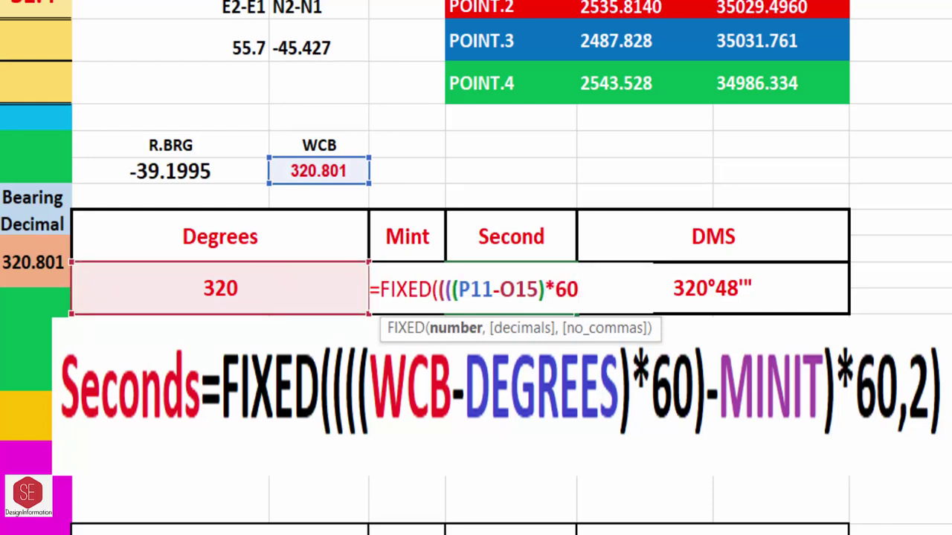
{"action": "type", "text": ")-"}
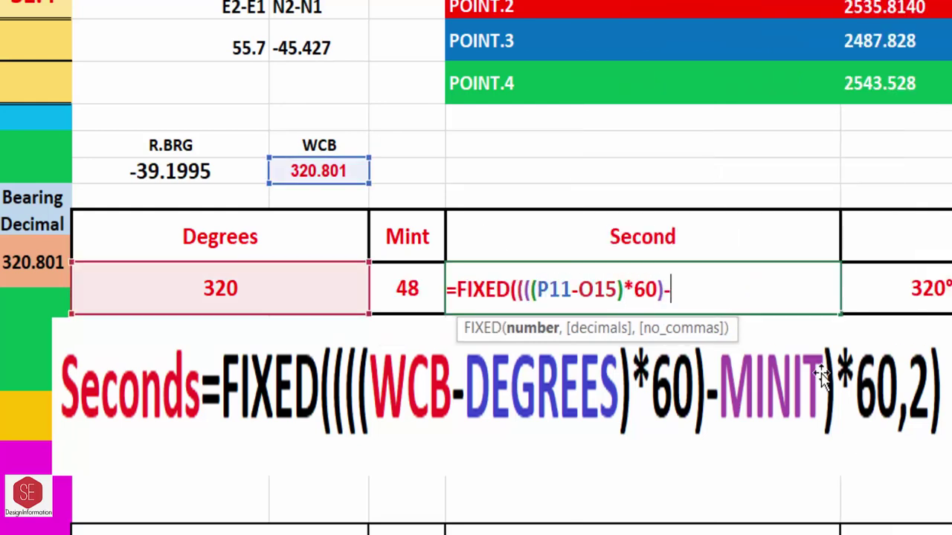
{"action": "left_click", "coordinate": [407, 290]}
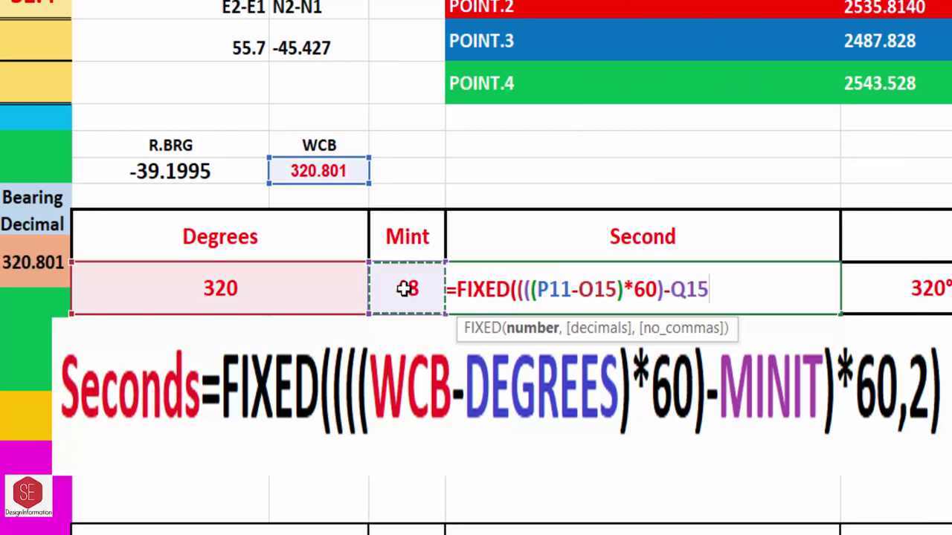
{"action": "type", "text": ")*60,2"}
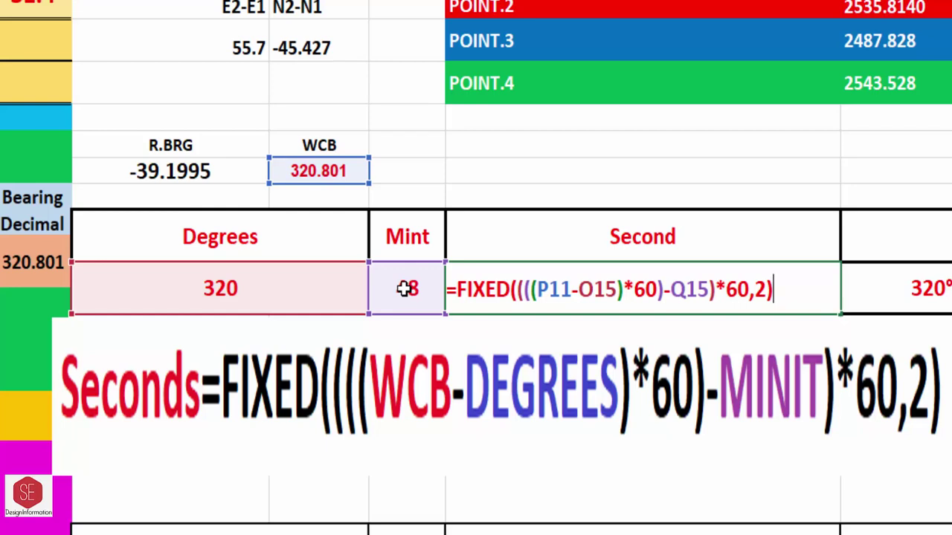
{"action": "key", "text": "Return"}
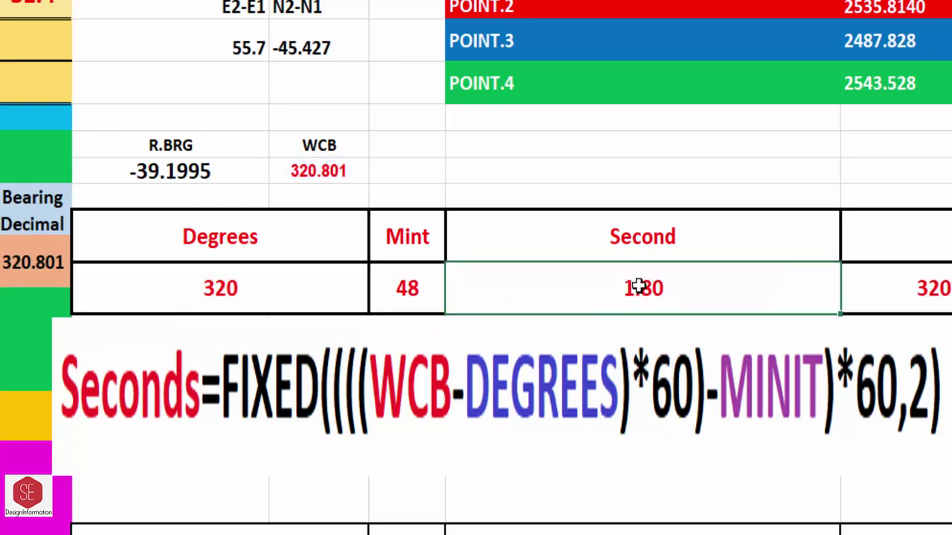
{"action": "left_click", "coordinate": [308, 281]}
{"action": "left_click", "coordinate": [585, 294]}
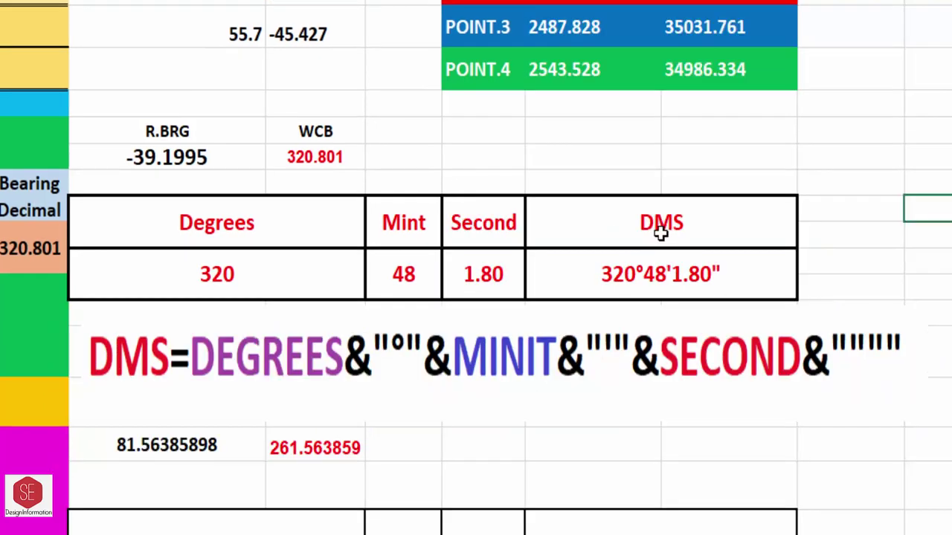
Step: Clear the DMS cell and start its formula with Degrees and a ° symbol from Insert > Symbol
{"action": "double_click", "coordinate": [659, 276]}
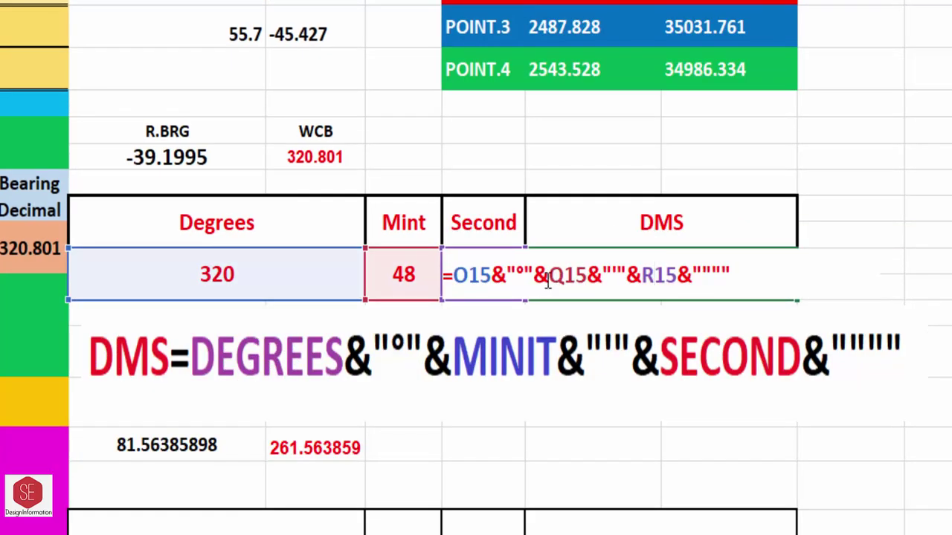
{"action": "key", "text": "Escape"}
{"action": "key", "text": "Delete"}
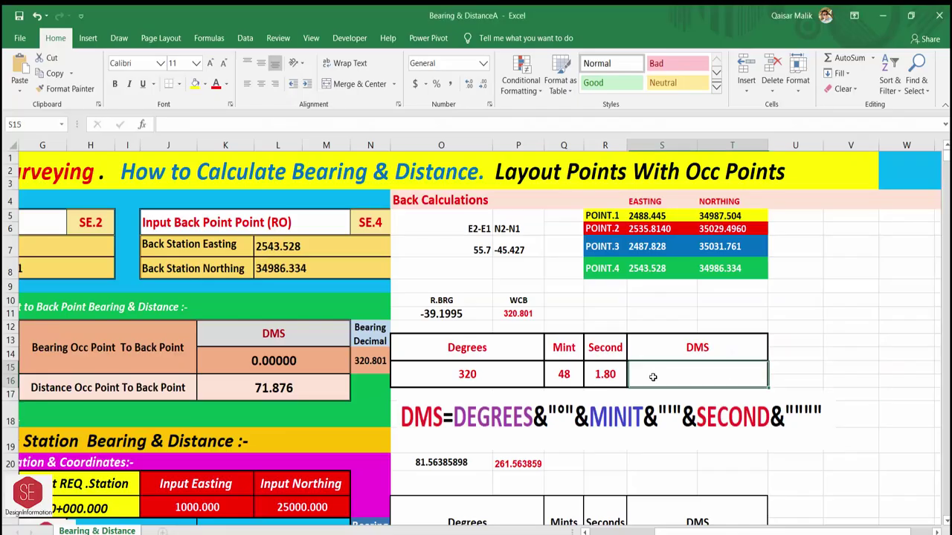
{"action": "type", "text": "="}
{"action": "left_click", "coordinate": [512, 374]}
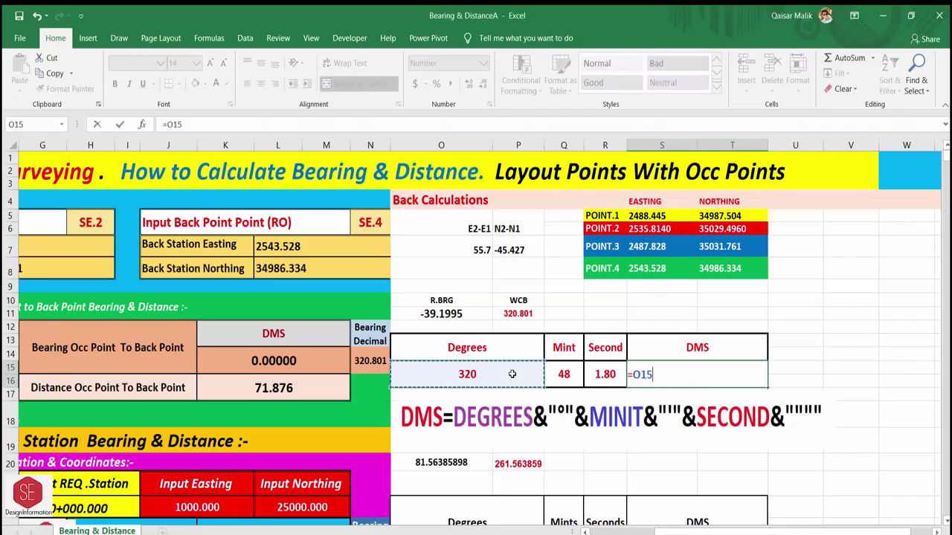
{"action": "type", "text": "&"}
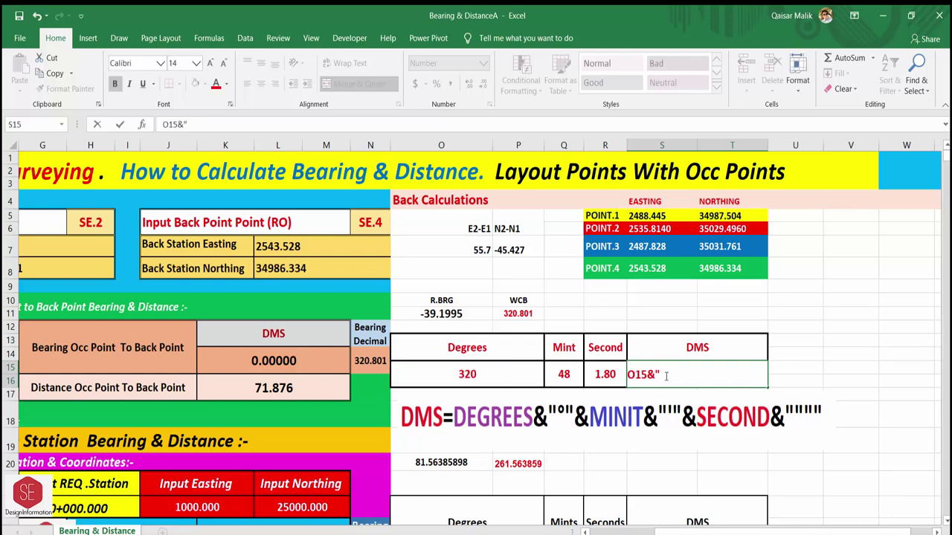
{"action": "left_click", "coordinate": [83, 40]}
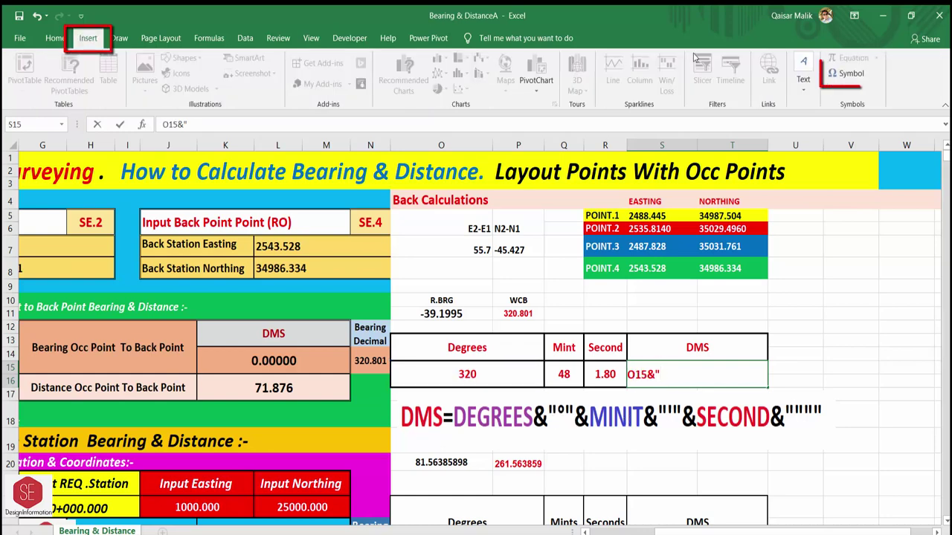
{"action": "left_click", "coordinate": [846, 73]}
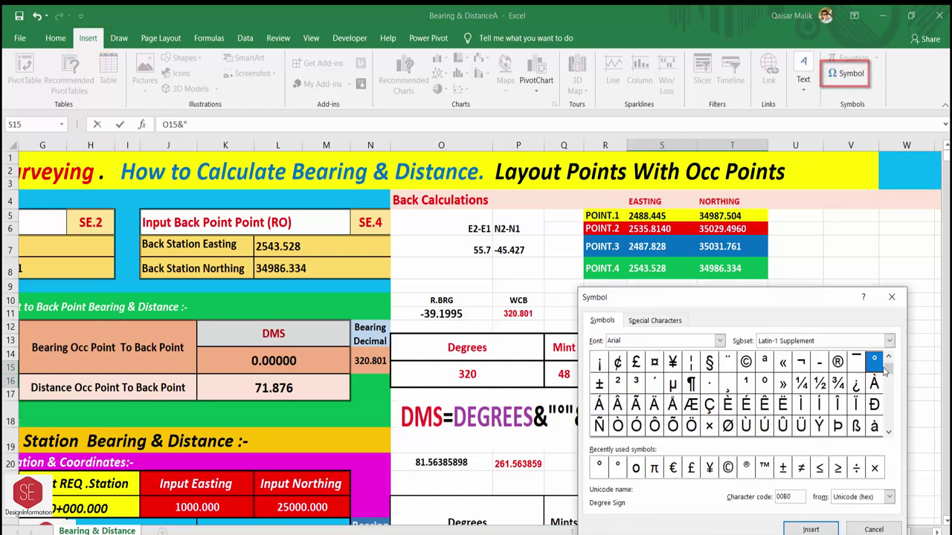
{"action": "left_click_drag", "start_coordinate": [888, 365], "coordinate": [887, 372]}
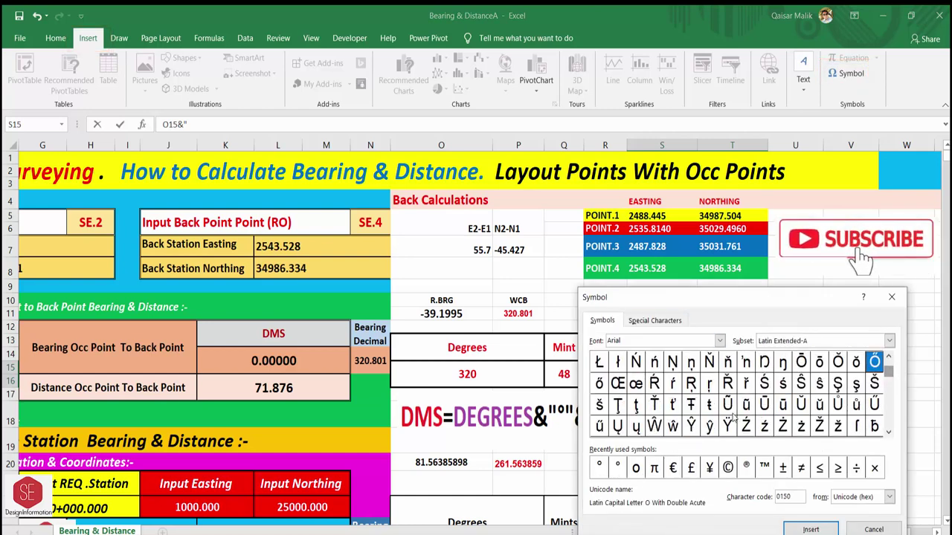
{"action": "left_click", "coordinate": [599, 467]}
{"action": "left_click_drag", "start_coordinate": [889, 379], "coordinate": [888, 376]}
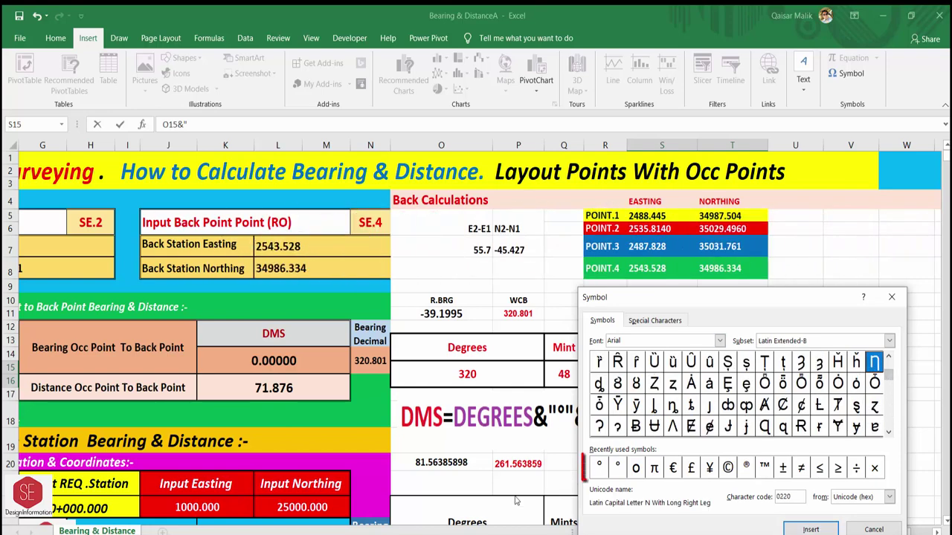
{"action": "left_click", "coordinate": [599, 467]}
{"action": "left_click", "coordinate": [810, 529]}
{"action": "left_click", "coordinate": [890, 531]}
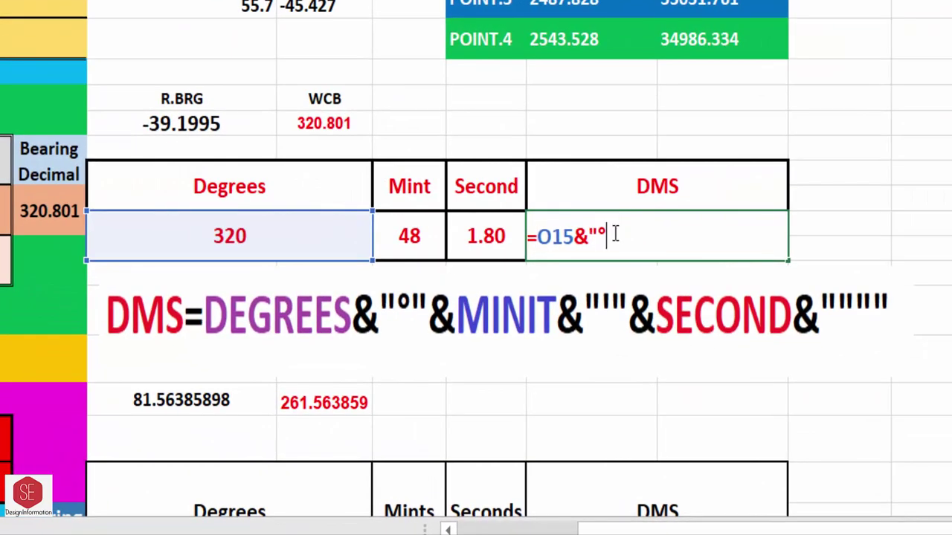
Step: Append Mint, a minute mark, Second and a closing quote so DMS reads 320°48'1.80"
{"action": "type", "text": "\"&"}
{"action": "left_click", "coordinate": [408, 227]}
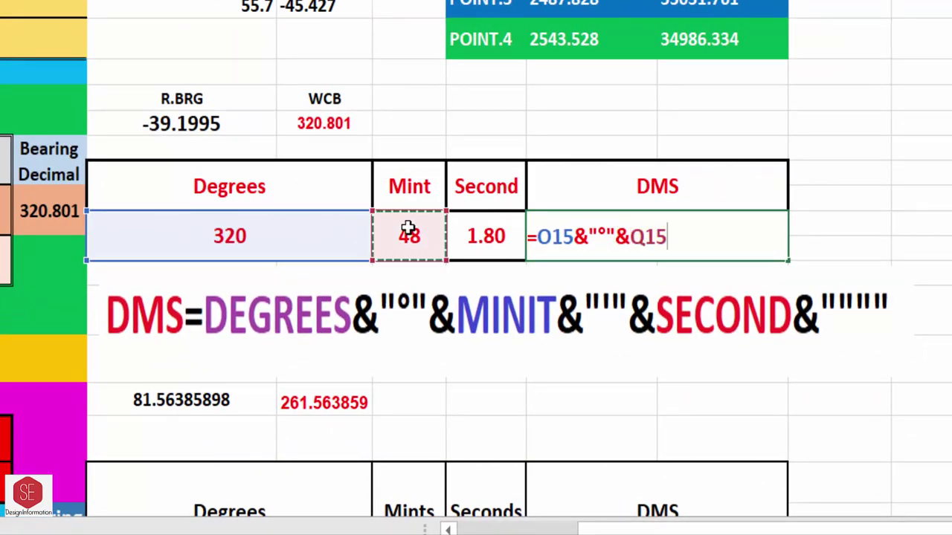
{"action": "type", "text": "&\"°\""}
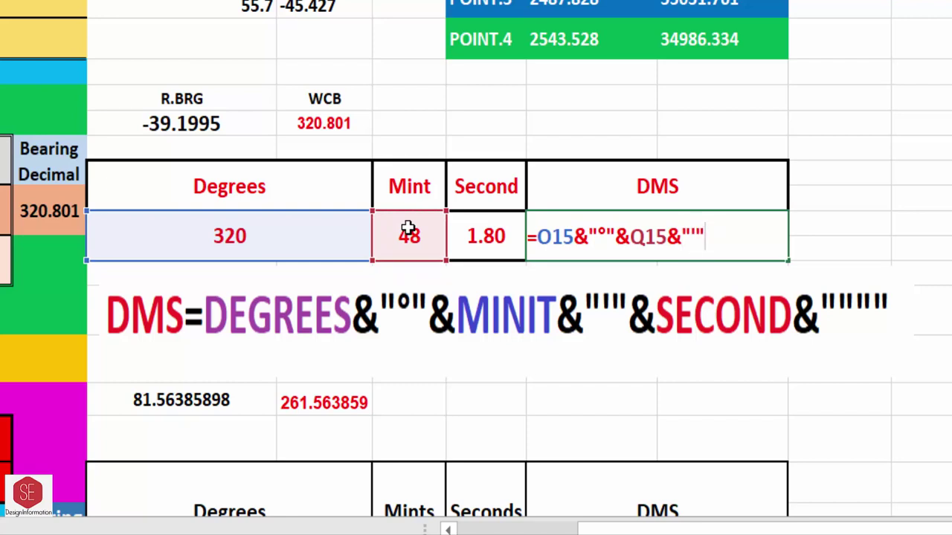
{"action": "type", "text": "&"}
{"action": "left_click", "coordinate": [495, 231]}
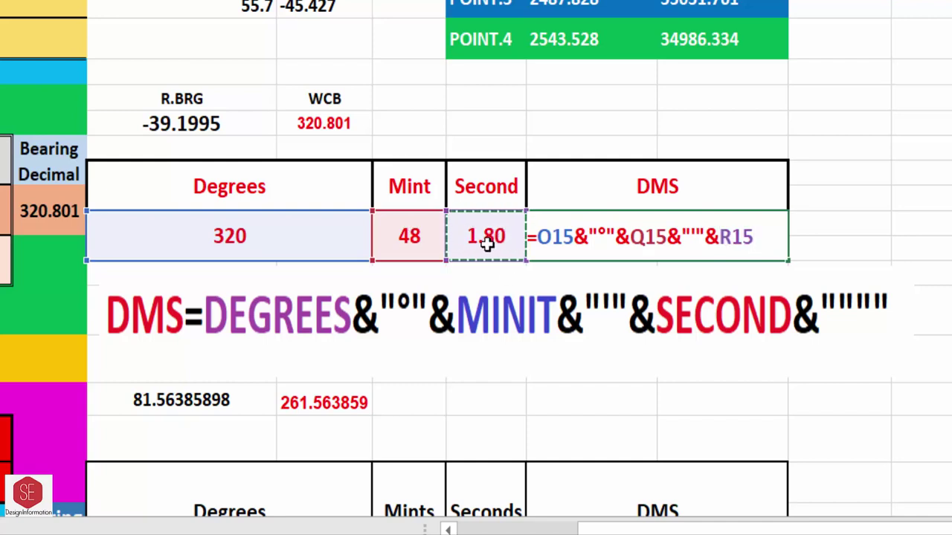
{"action": "type", "text": "&\"\"\"\""}
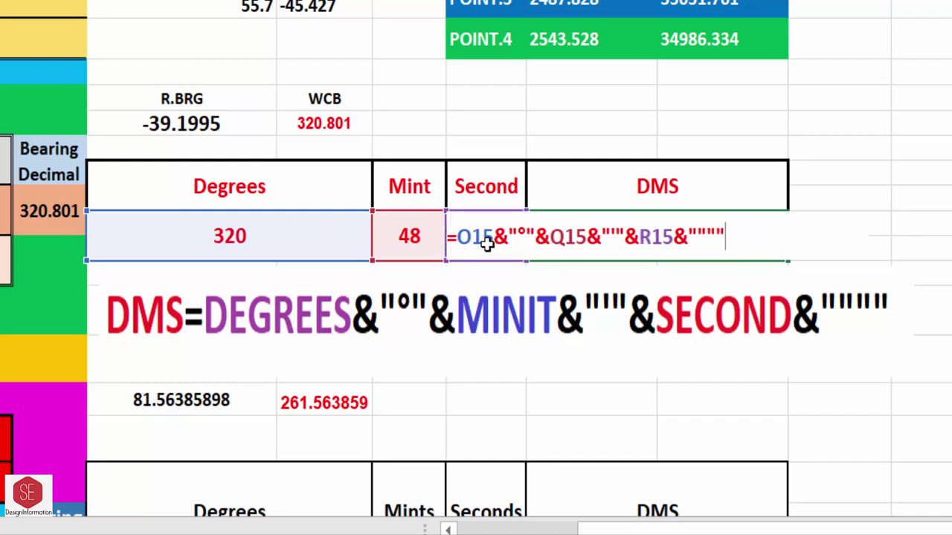
{"action": "key", "text": "Return"}
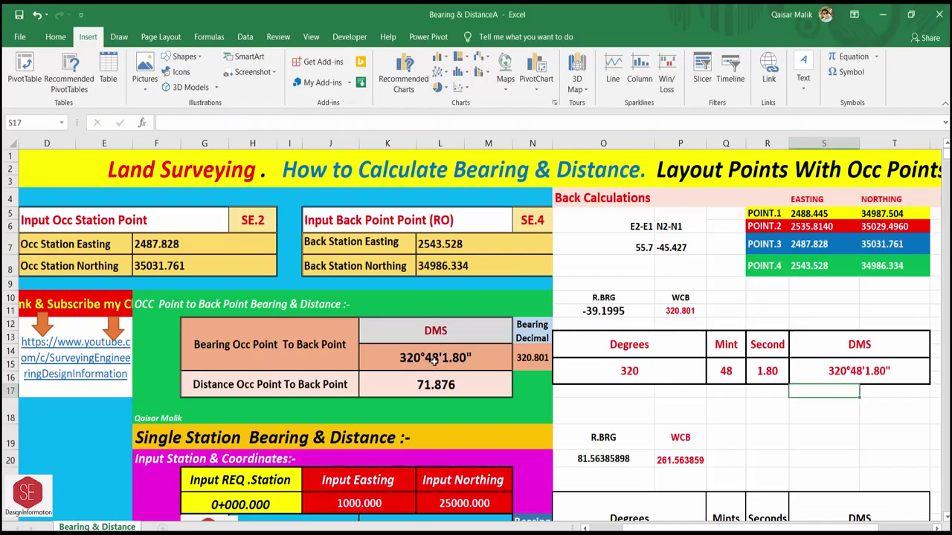
{"action": "double_click", "coordinate": [433, 360]}
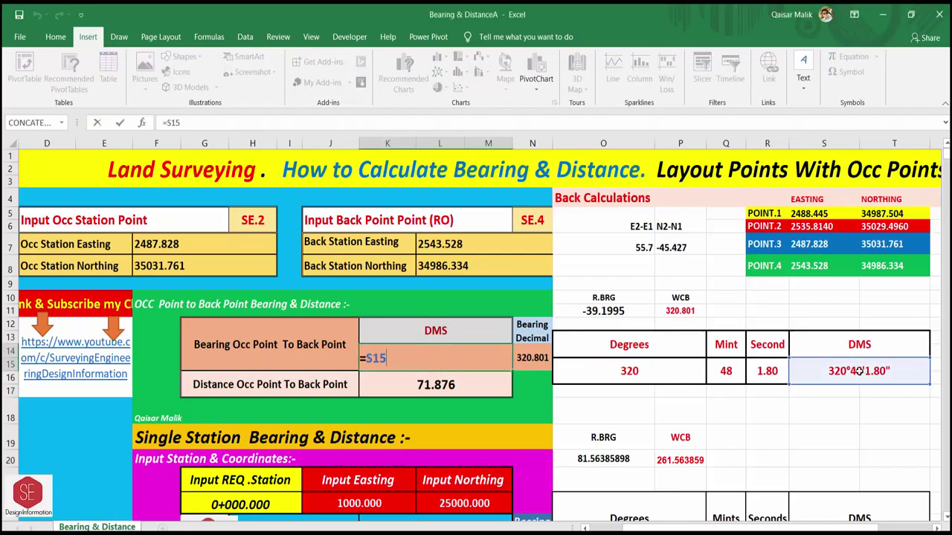
{"action": "key", "text": "Return"}
{"action": "double_click", "coordinate": [385, 392]}
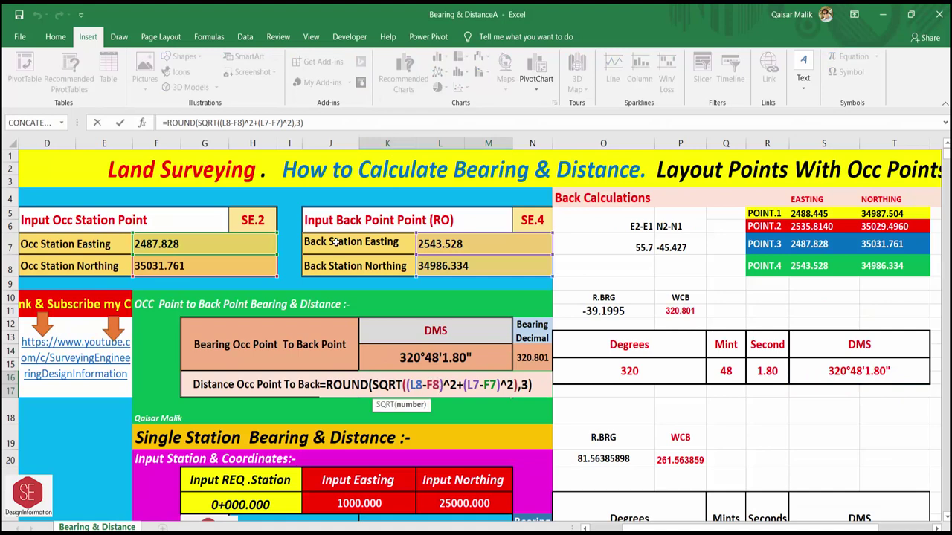
{"action": "left_click", "coordinate": [524, 357]}
{"action": "type", "text": "="}
{"action": "left_click", "coordinate": [662, 314]}
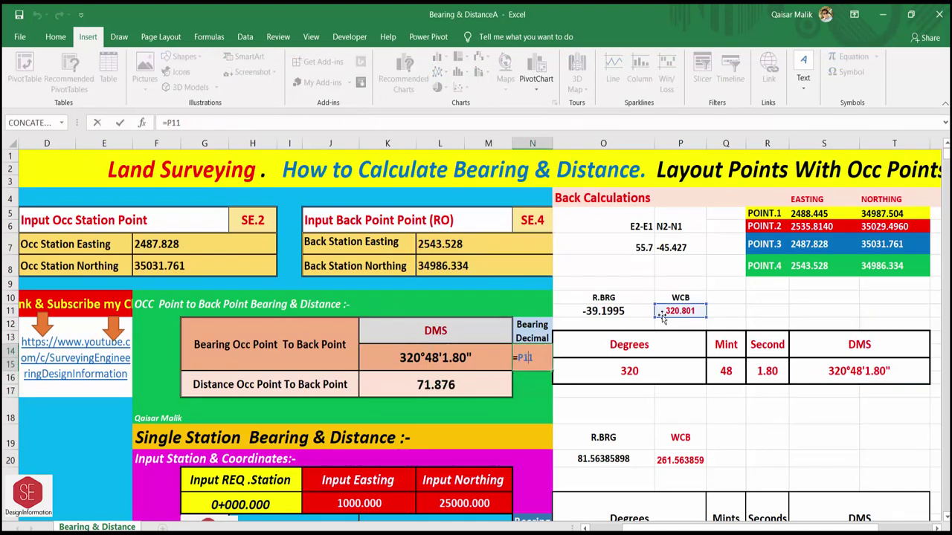
{"action": "key", "text": "Return"}
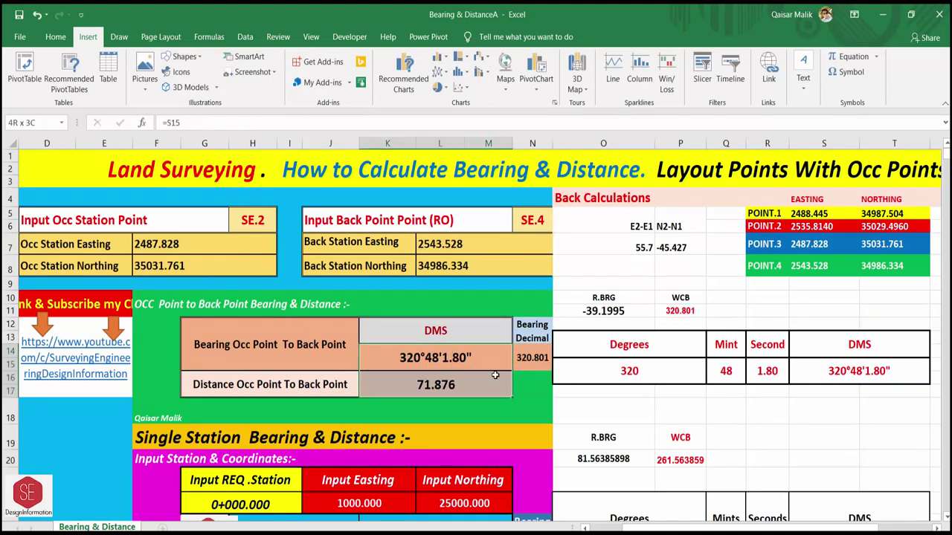
{"action": "left_click_drag", "start_coordinate": [468, 359], "coordinate": [522, 374]}
{"action": "left_click", "coordinate": [408, 352]}
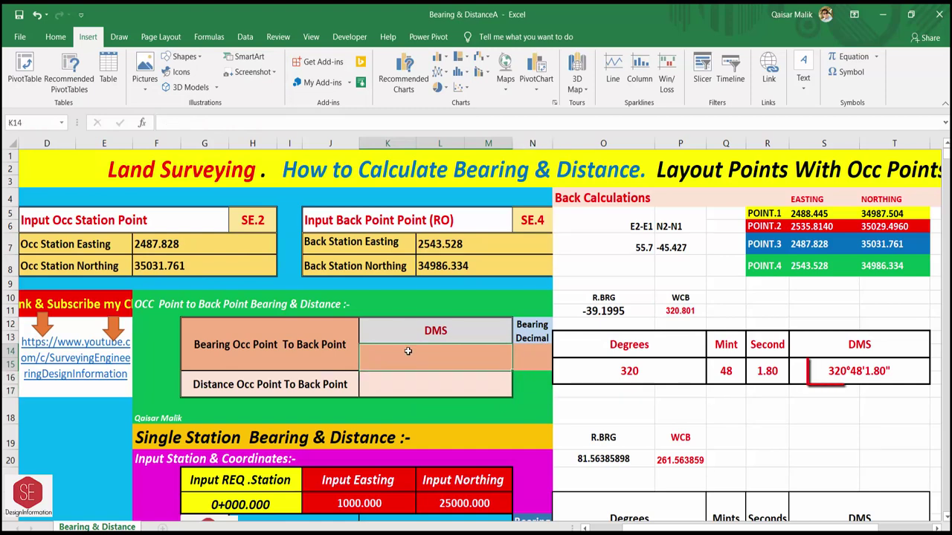
{"action": "type", "text": "="}
{"action": "left_click", "coordinate": [819, 376]}
{"action": "key", "text": "Return"}
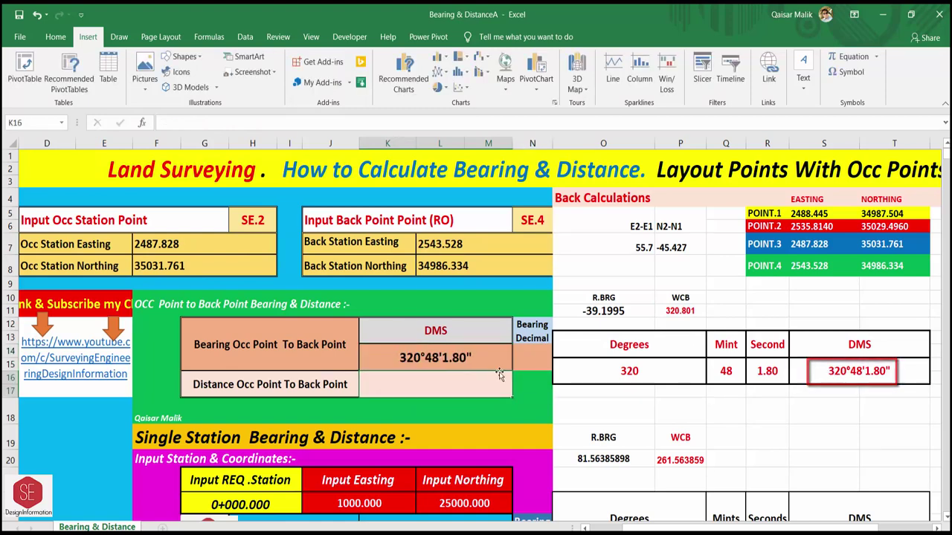
{"action": "left_click", "coordinate": [521, 362]}
{"action": "type", "text": "=P11"}
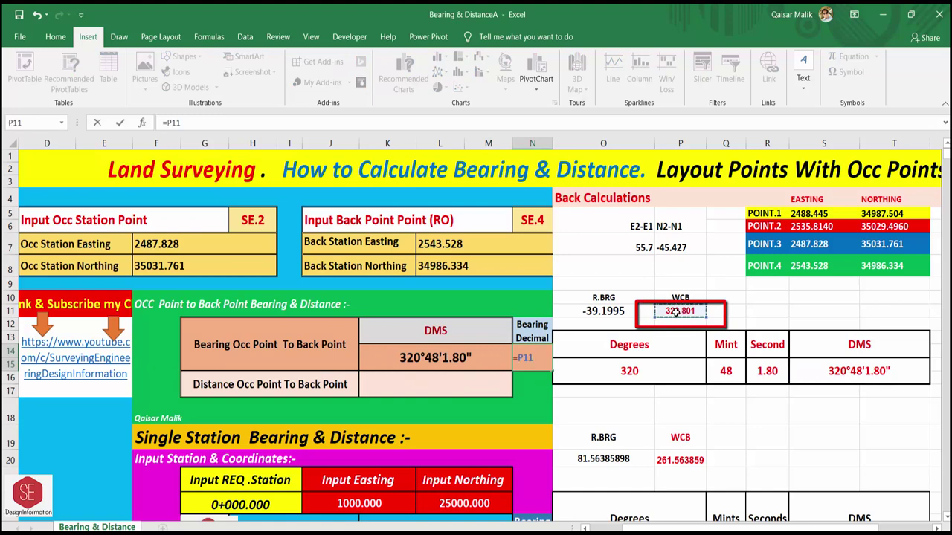
{"action": "key", "text": "Return"}
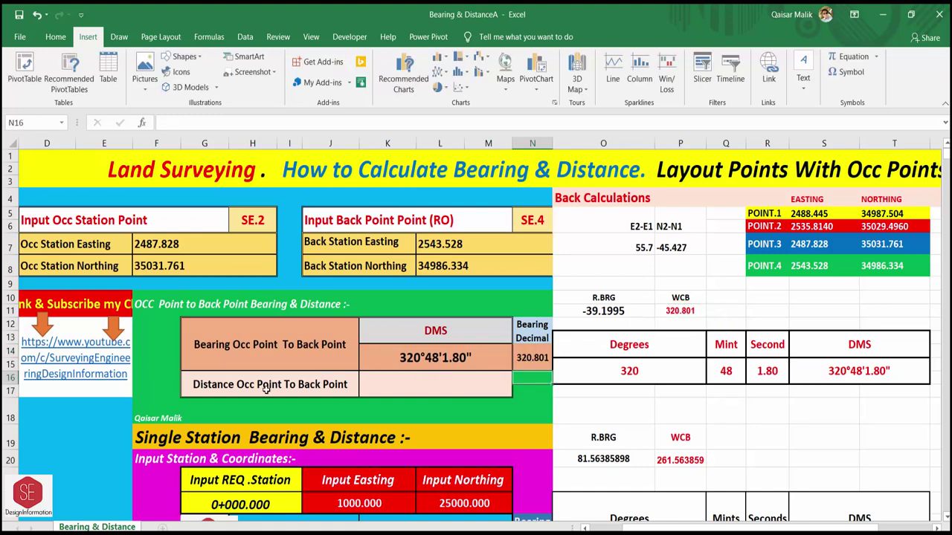
{"action": "left_click", "coordinate": [372, 386]}
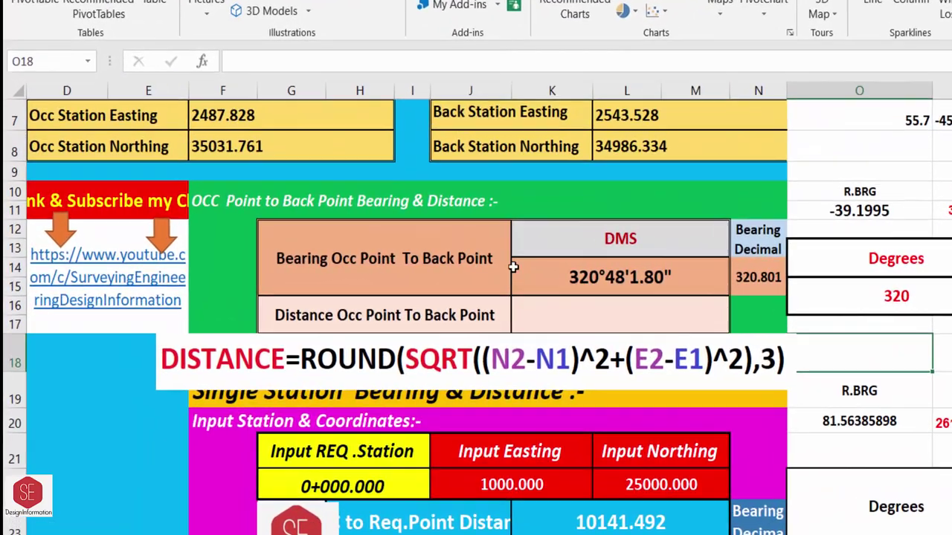
Step: Enter =ROUND(SQRT((L8-F8)^2+(L7-F7)^2),3) in K16, giving a distance of 71.876
{"action": "left_click", "coordinate": [607, 319]}
{"action": "type", "text": "="}
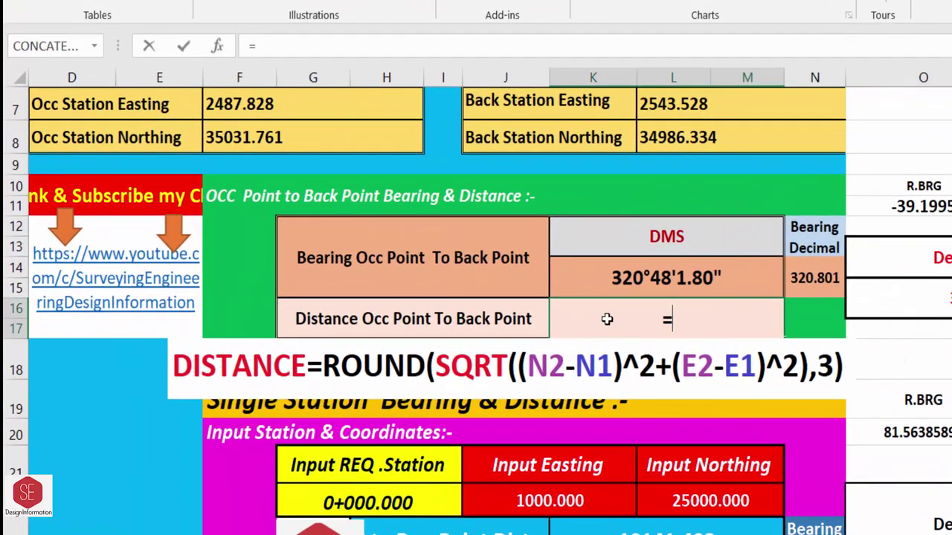
{"action": "type", "text": "ROUND"}
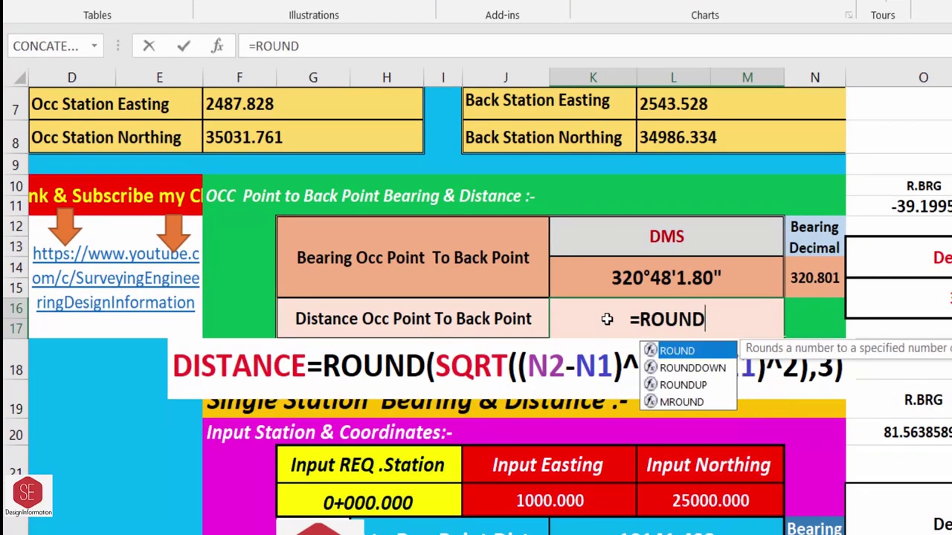
{"action": "type", "text": "(SQ"}
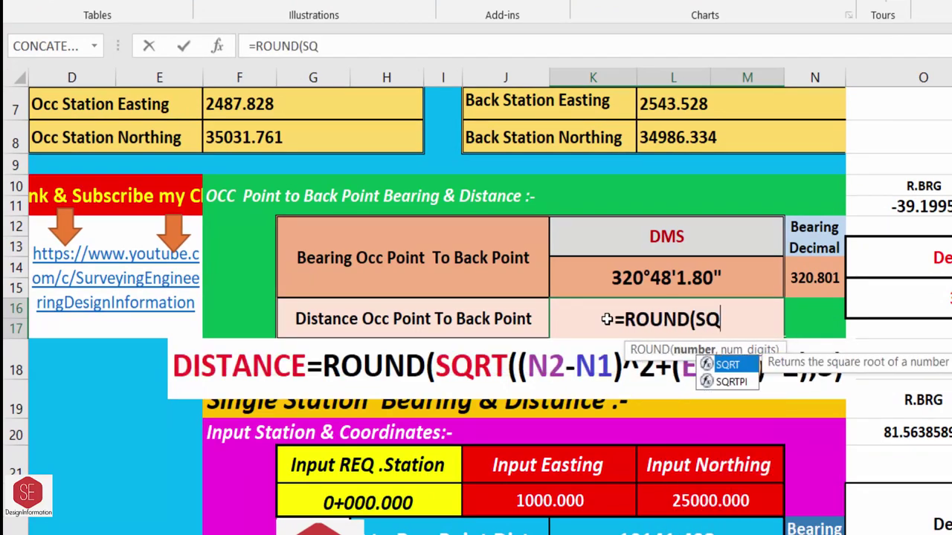
{"action": "type", "text": "RT"}
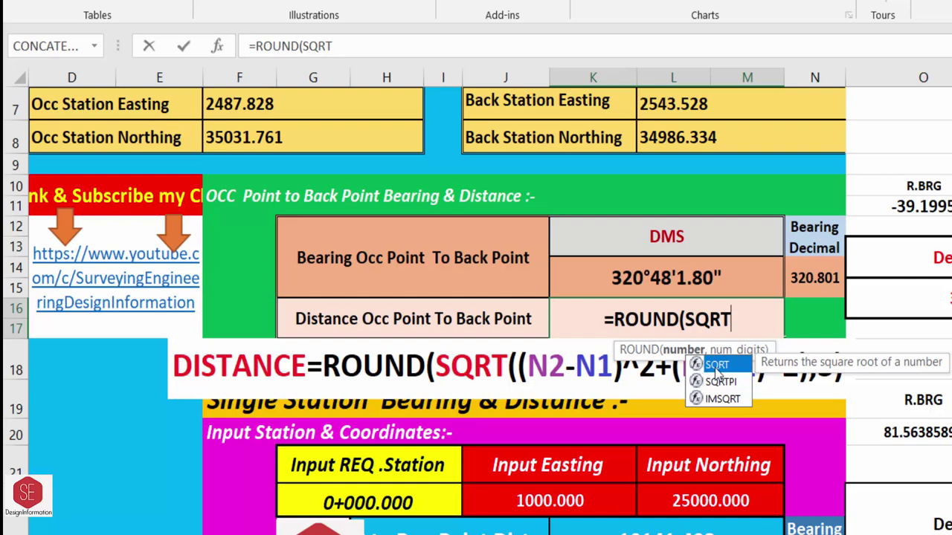
{"action": "type", "text": "(("}
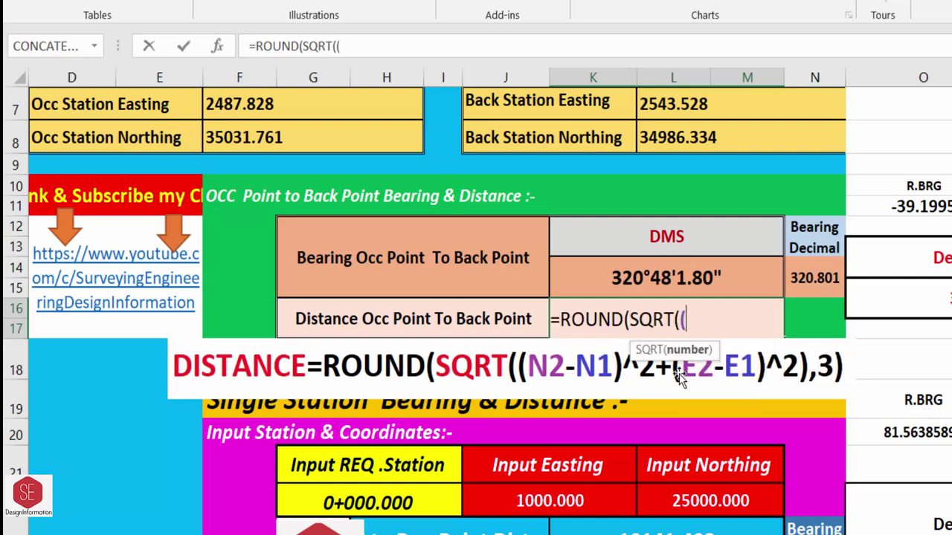
{"action": "left_click", "coordinate": [665, 135]}
{"action": "type", "text": "-"}
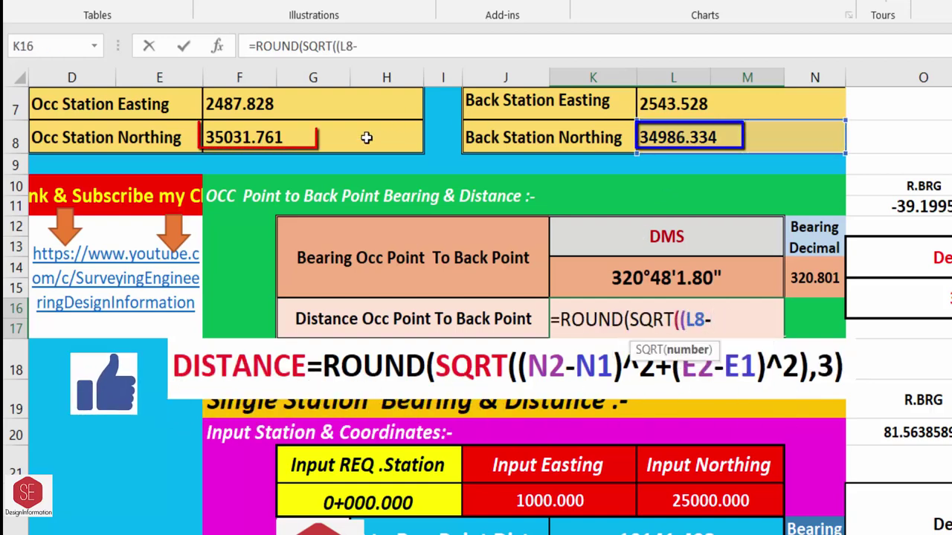
{"action": "left_click", "coordinate": [366, 139]}
{"action": "type", "text": ")"}
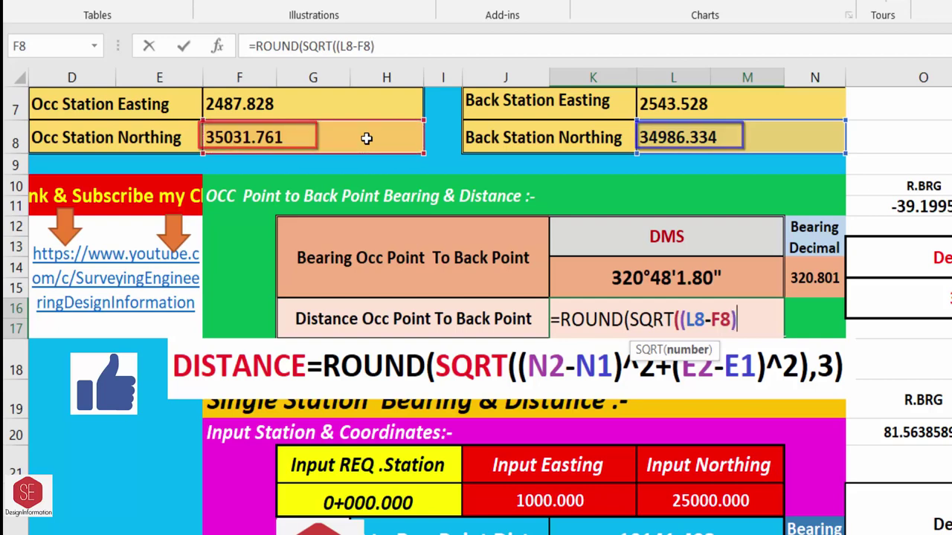
{"action": "type", "text": "^2"}
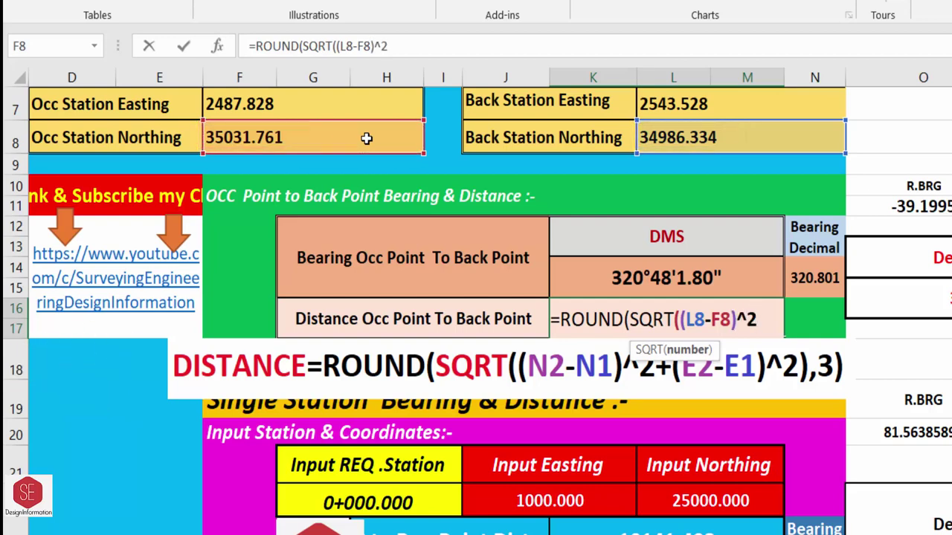
{"action": "type", "text": "+"}
{"action": "type", "text": "("}
{"action": "left_click", "coordinate": [678, 106]}
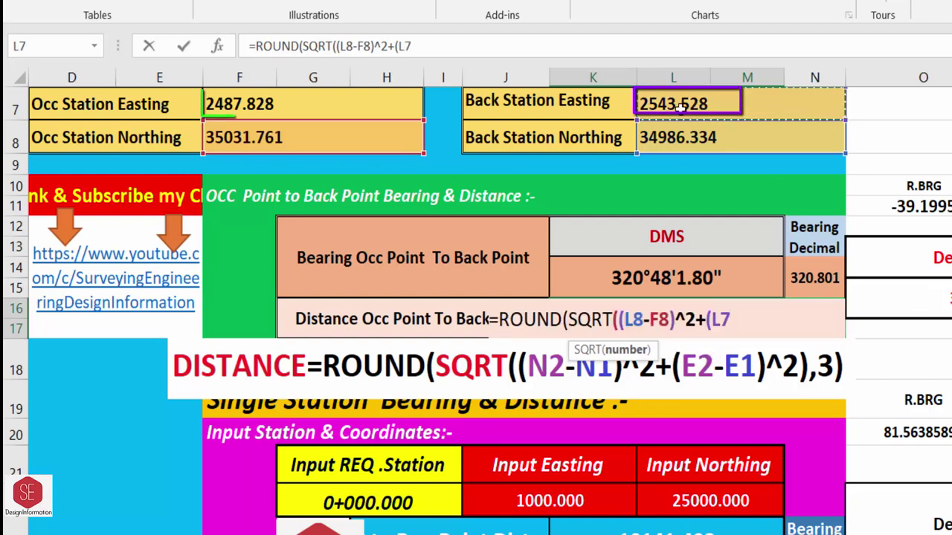
{"action": "type", "text": "-"}
{"action": "left_click", "coordinate": [327, 104]}
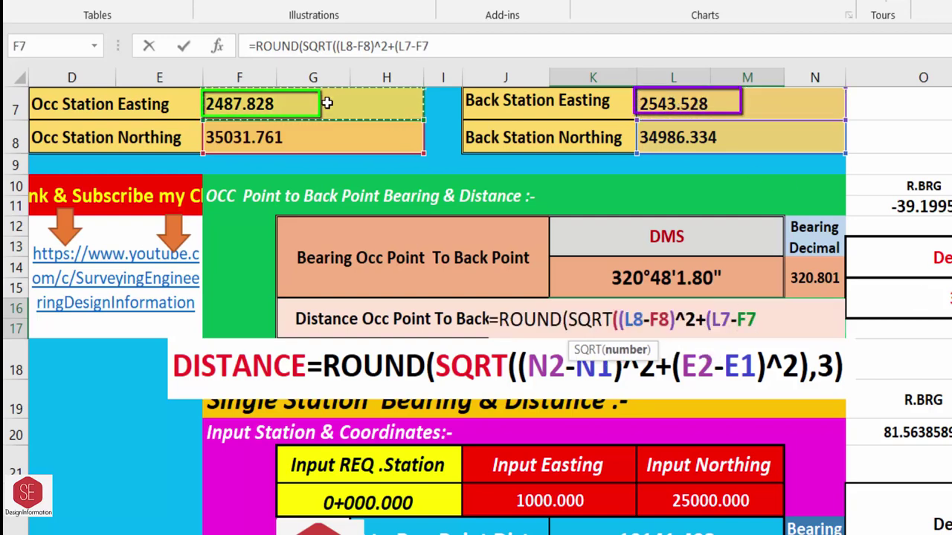
{"action": "type", "text": ")^2"}
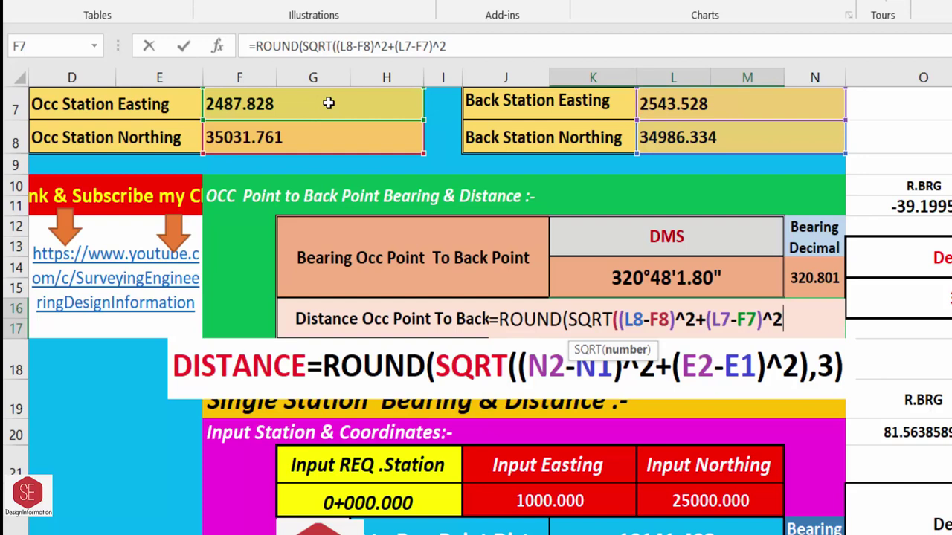
{"action": "type", "text": "),3"}
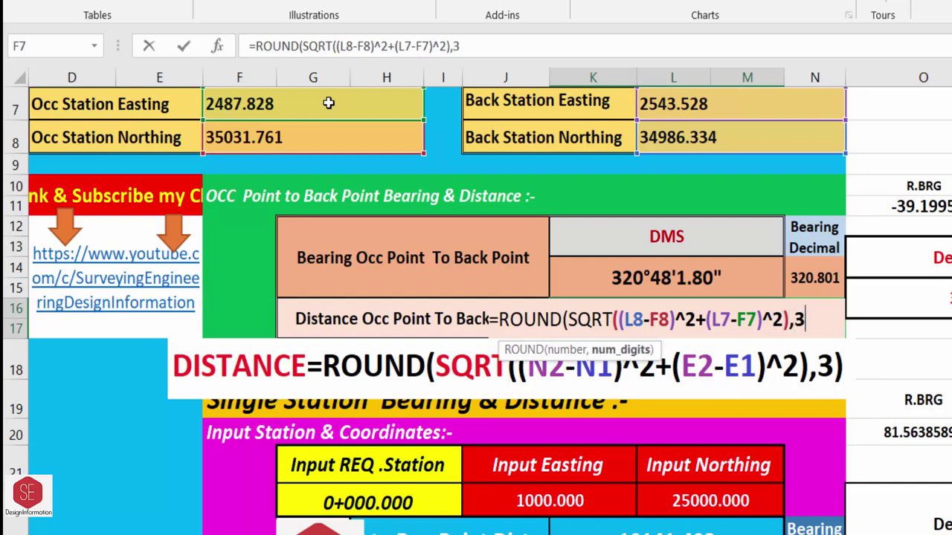
{"action": "type", "text": ")"}
{"action": "key", "text": "Return"}
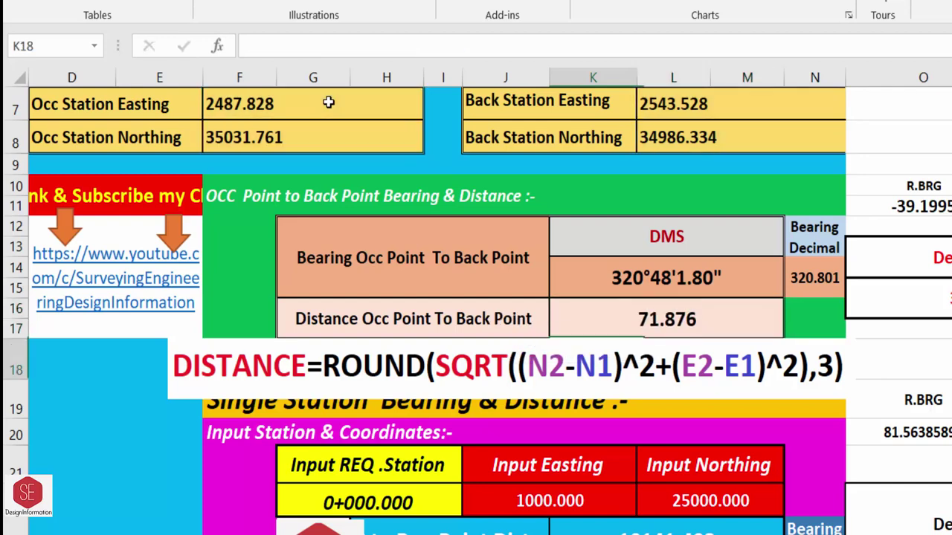
Step: Delete the DISTANCE formula picture and review the K16 distance formula
{"action": "left_click", "coordinate": [647, 320]}
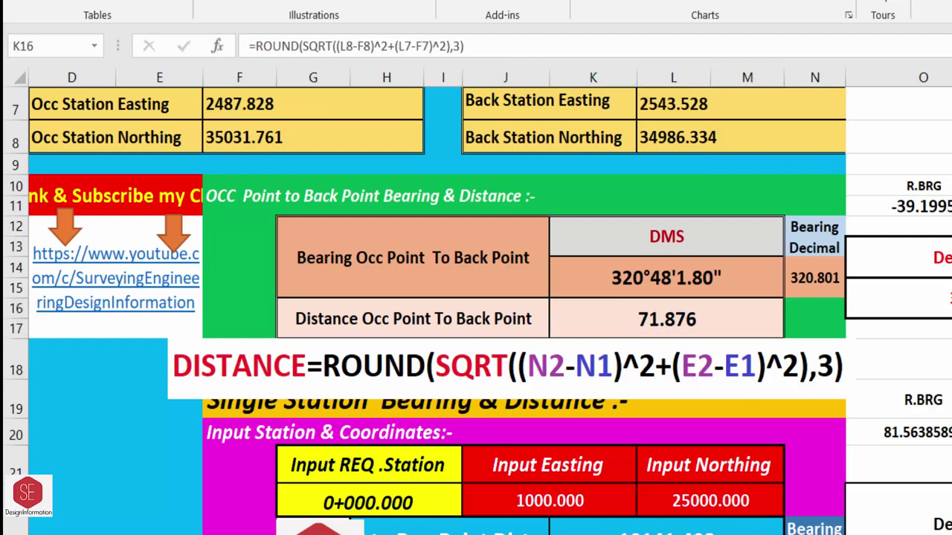
{"action": "left_click", "coordinate": [669, 372]}
{"action": "key", "text": "Delete"}
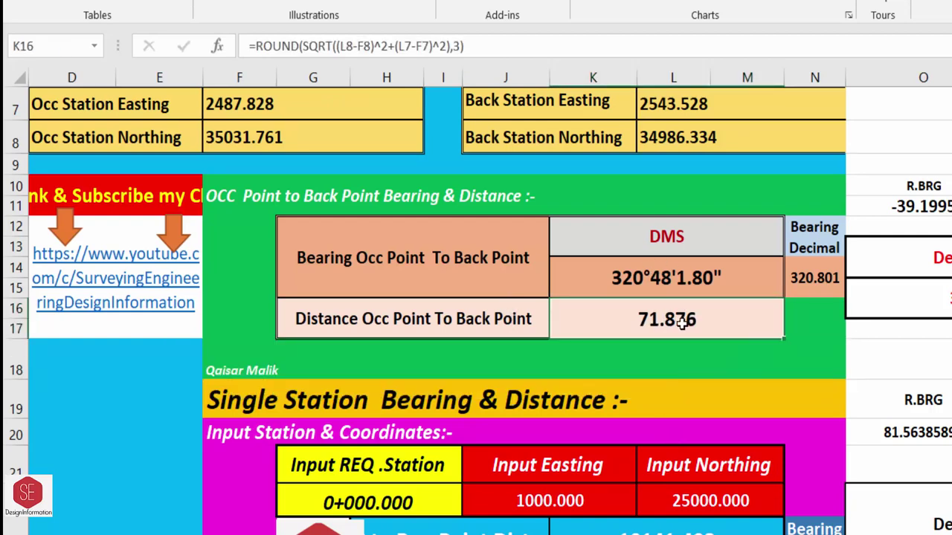
{"action": "left_click", "coordinate": [675, 319]}
{"action": "double_click", "coordinate": [675, 319]}
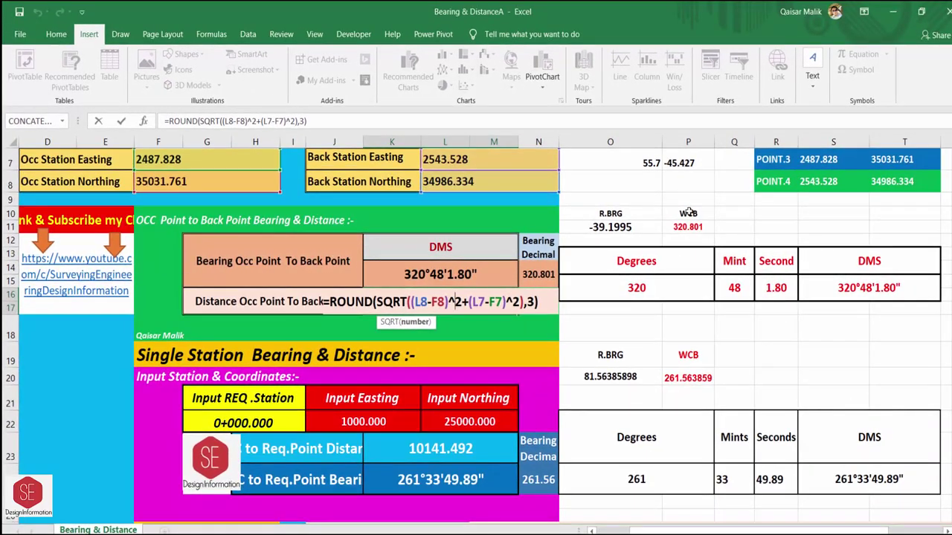
{"action": "scroll", "coordinate": [416, 158], "scroll_direction": "up", "scroll_amount": 1}
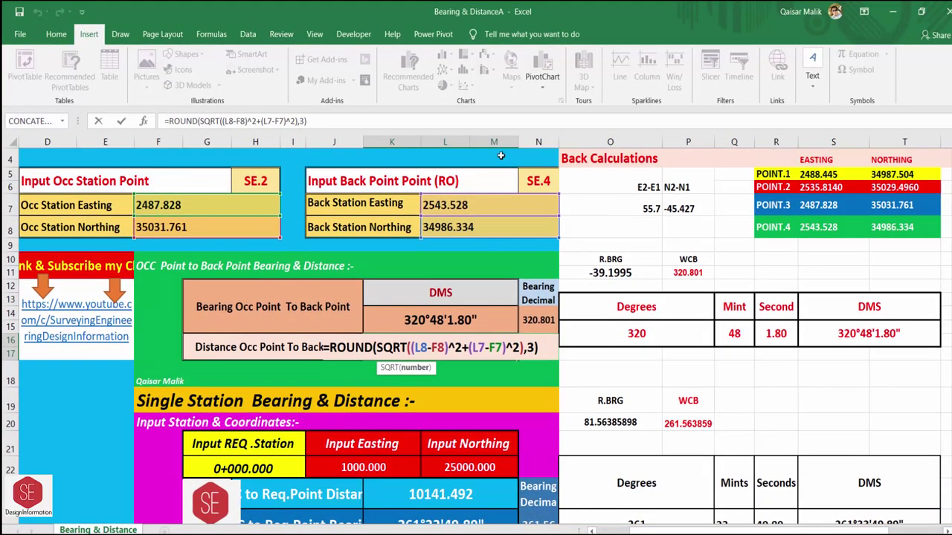
{"action": "key", "text": "Escape"}
Step: Clear the E2-E1 and N2-N1 helper values and check the R.BRG, WCB and Bearing Decimal links
{"action": "left_click_drag", "start_coordinate": [641, 188], "coordinate": [685, 216]}
{"action": "key", "text": "Delete"}
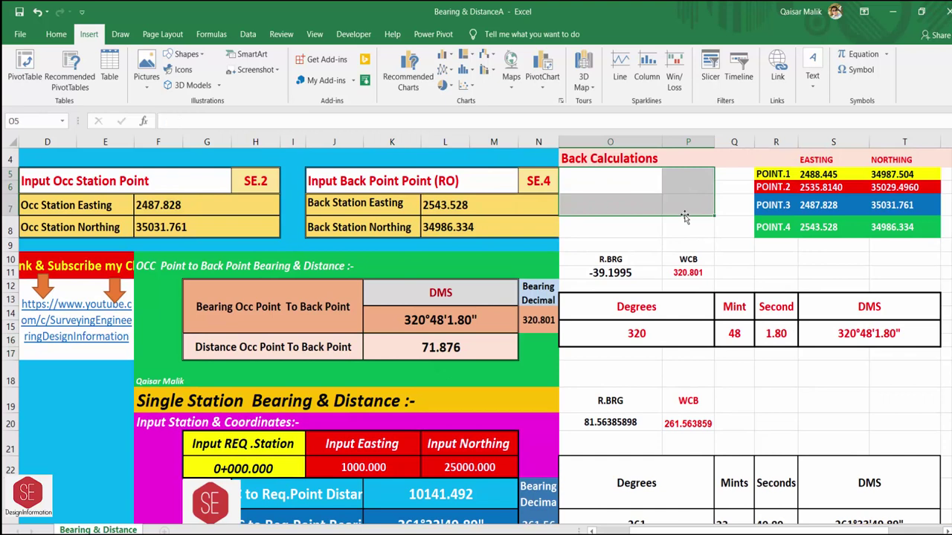
{"action": "left_click", "coordinate": [654, 259]}
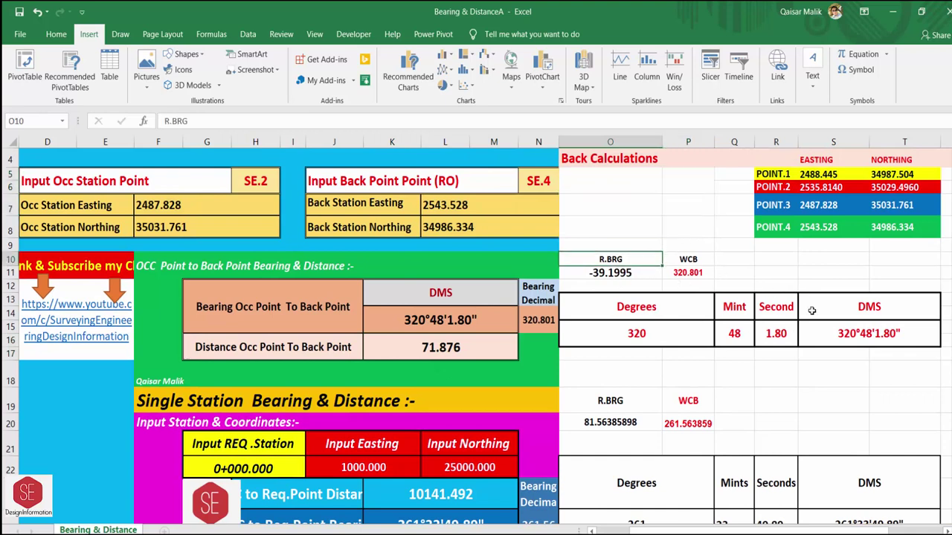
{"action": "left_click", "coordinate": [599, 274]}
{"action": "key", "text": "Right"}
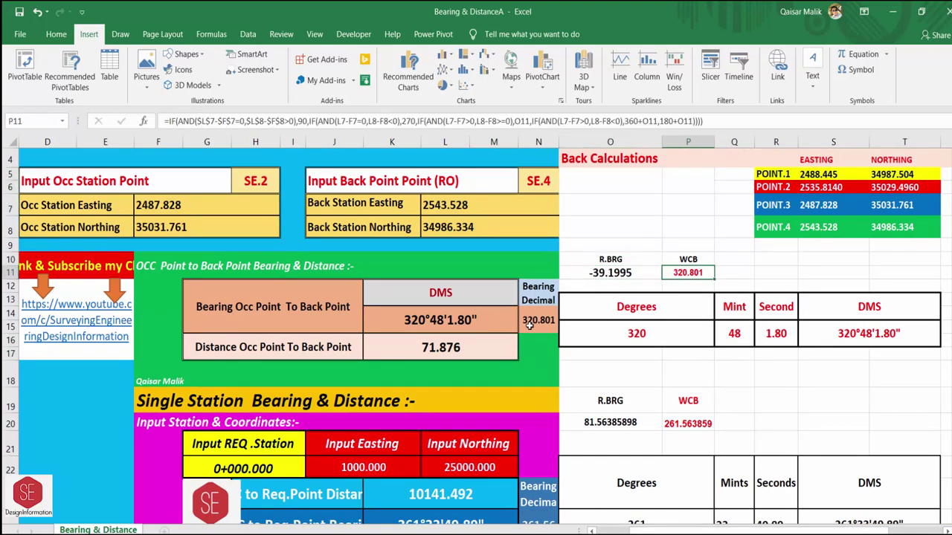
{"action": "left_click", "coordinate": [528, 320]}
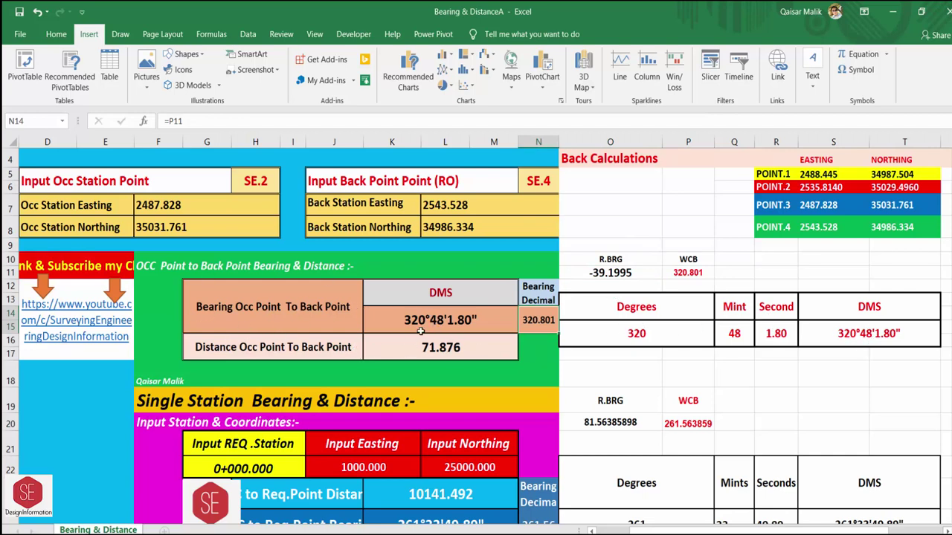
Step: Re-enter 25000 as the single-station input northing, giving distance 10141.492
{"action": "scroll", "coordinate": [421, 332], "scroll_direction": "down", "scroll_amount": 3}
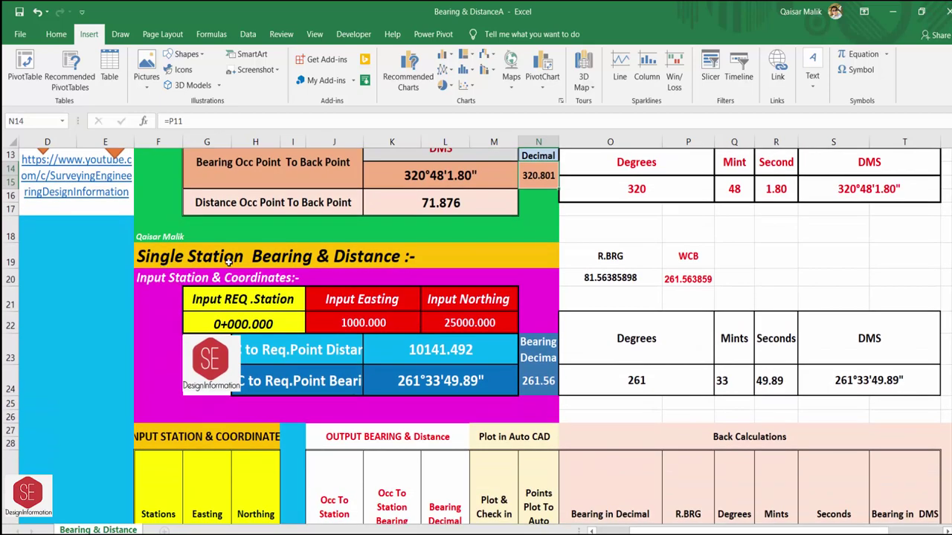
{"action": "left_click_drag", "start_coordinate": [338, 323], "coordinate": [455, 323]}
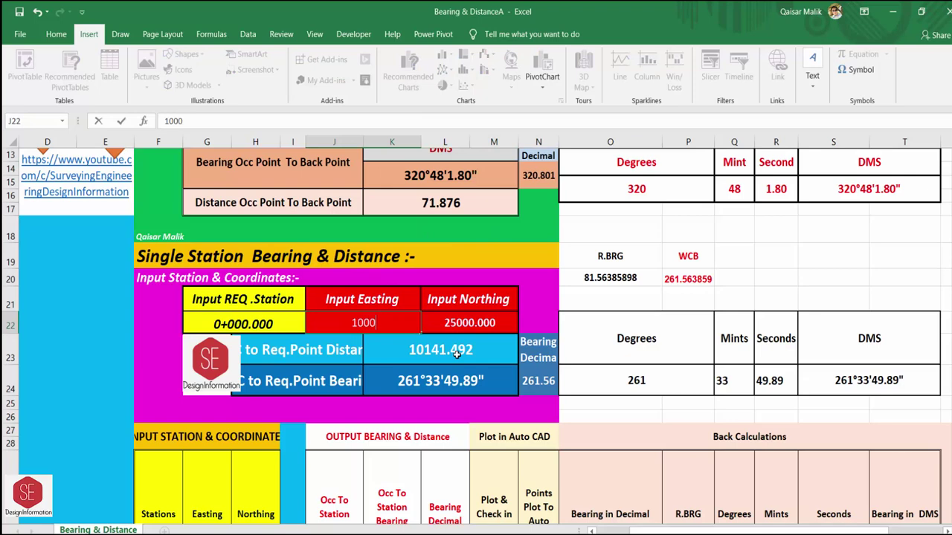
{"action": "left_click", "coordinate": [458, 327]}
{"action": "type", "text": "250"}
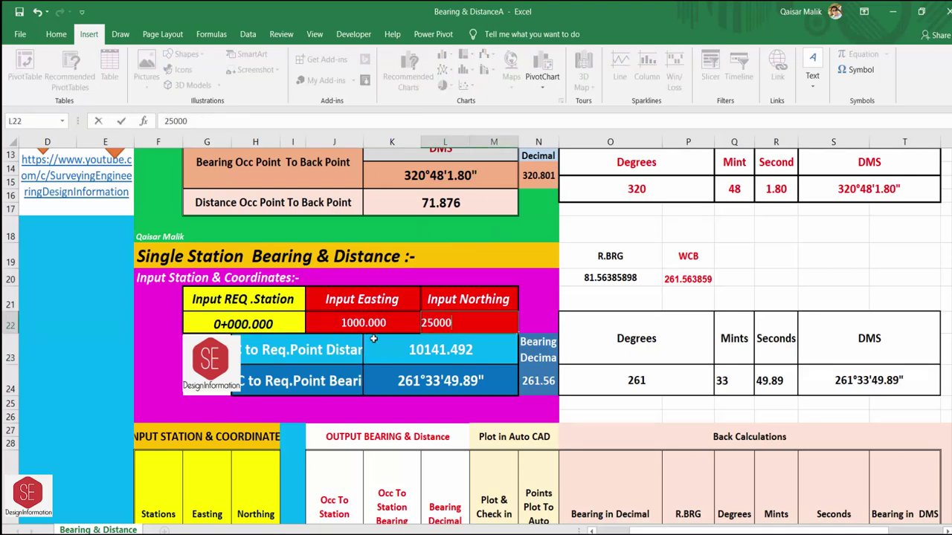
{"action": "left_click", "coordinate": [398, 362]}
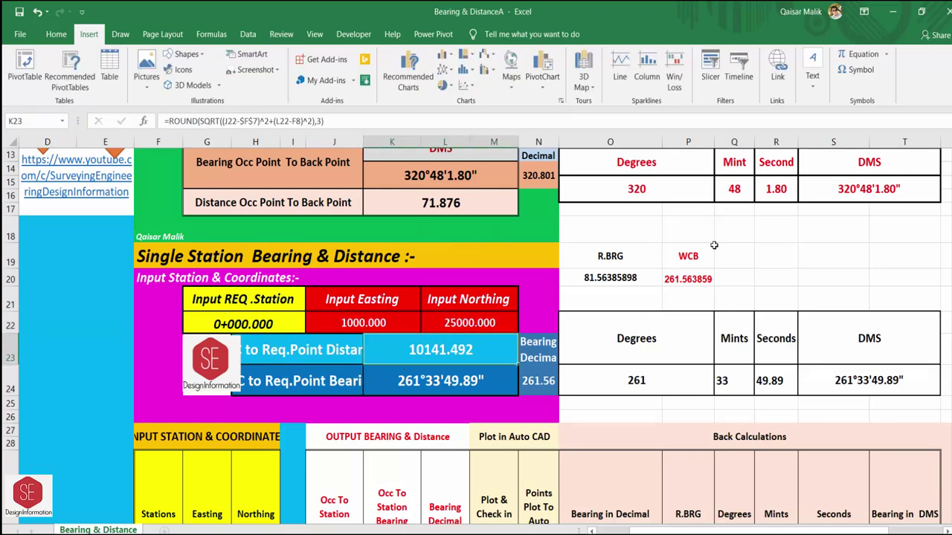
Step: Review and reconfirm the WCB formulas in the multi-station and single-station sections
{"action": "scroll", "coordinate": [714, 245], "scroll_direction": "up", "scroll_amount": 2}
{"action": "scroll", "coordinate": [691, 272], "scroll_direction": "up", "scroll_amount": 1}
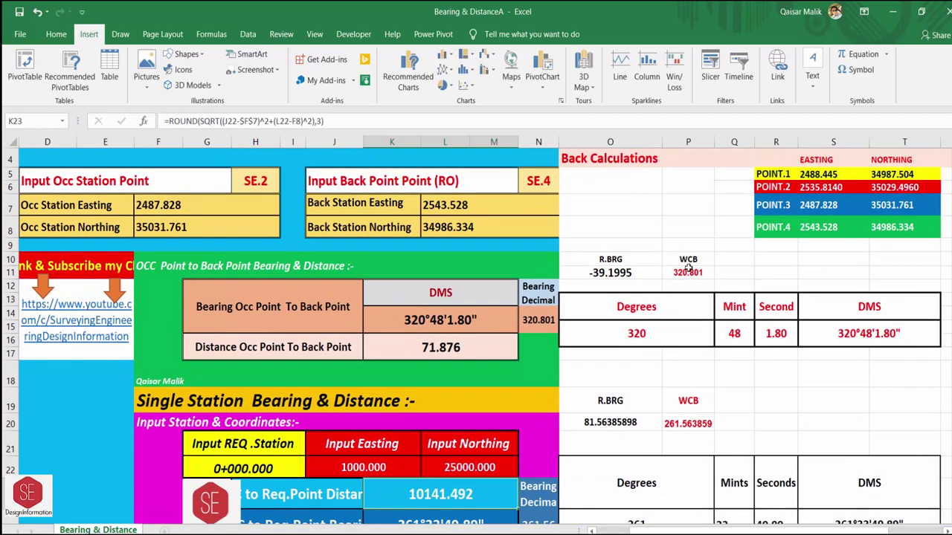
{"action": "double_click", "coordinate": [687, 272]}
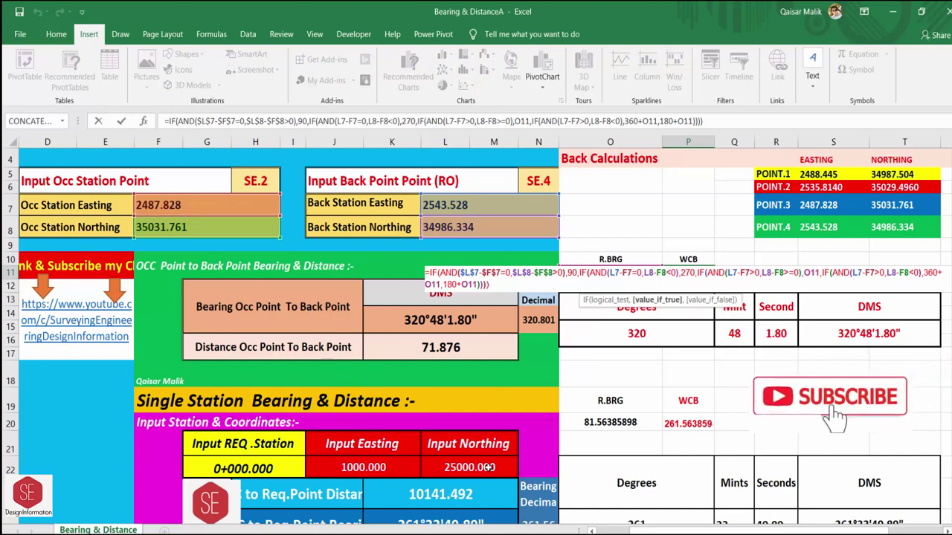
{"action": "key", "text": "Return"}
{"action": "double_click", "coordinate": [688, 423]}
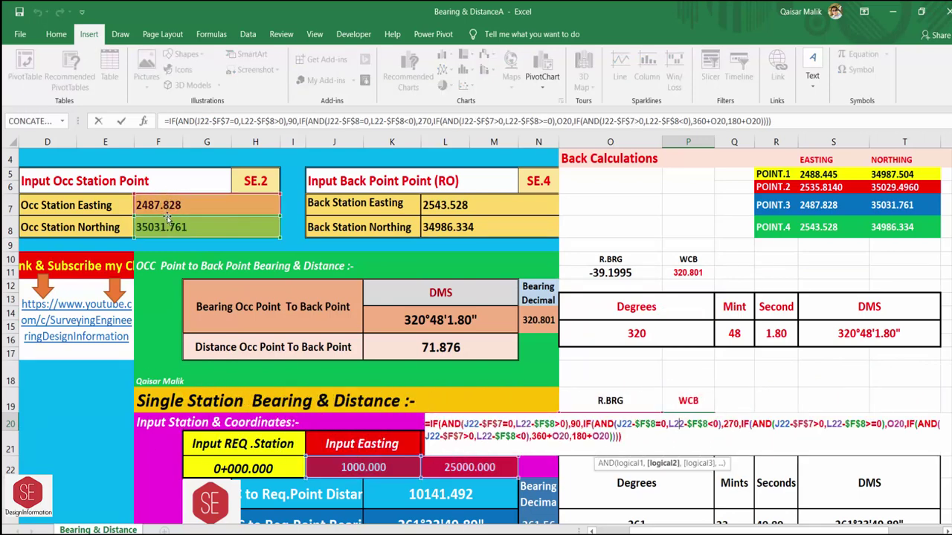
{"action": "scroll", "coordinate": [466, 483], "scroll_direction": "down", "scroll_amount": 1}
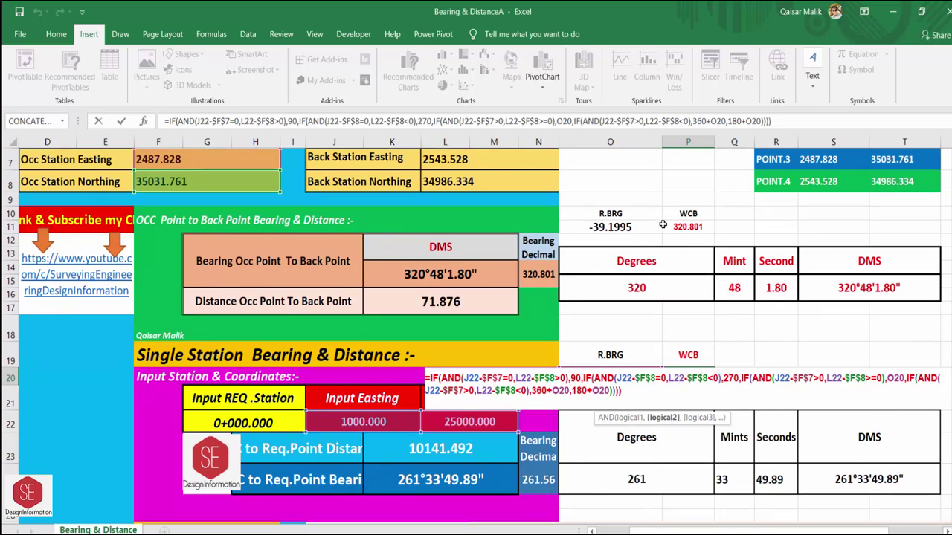
{"action": "key", "text": "Return"}
Step: Clear the trial R.BRG and WCB values in O20:P20, leaving the bearing at 0°0'0.00"
{"action": "double_click", "coordinate": [601, 377]}
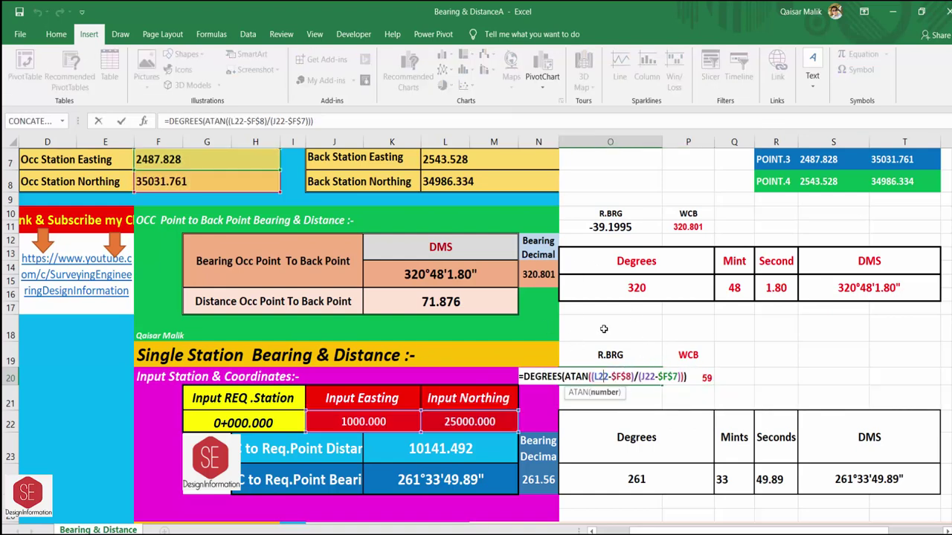
{"action": "scroll", "coordinate": [601, 360], "scroll_direction": "up", "scroll_amount": 1}
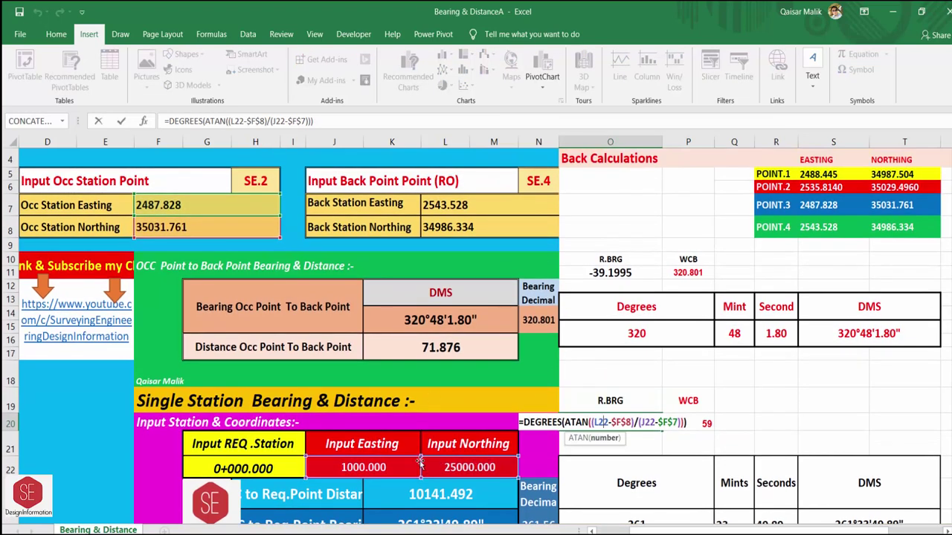
{"action": "key", "text": "ctrl+Return"}
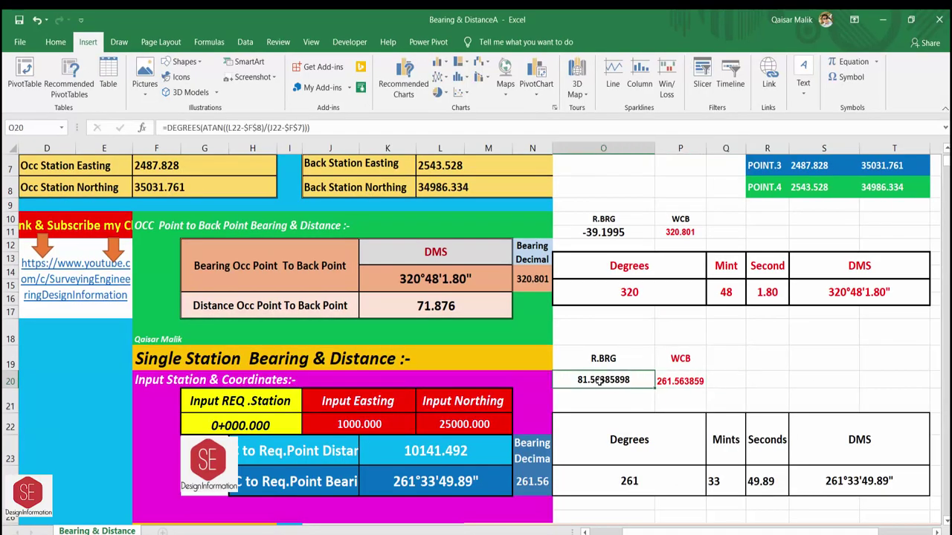
{"action": "key", "text": "shift+Right"}
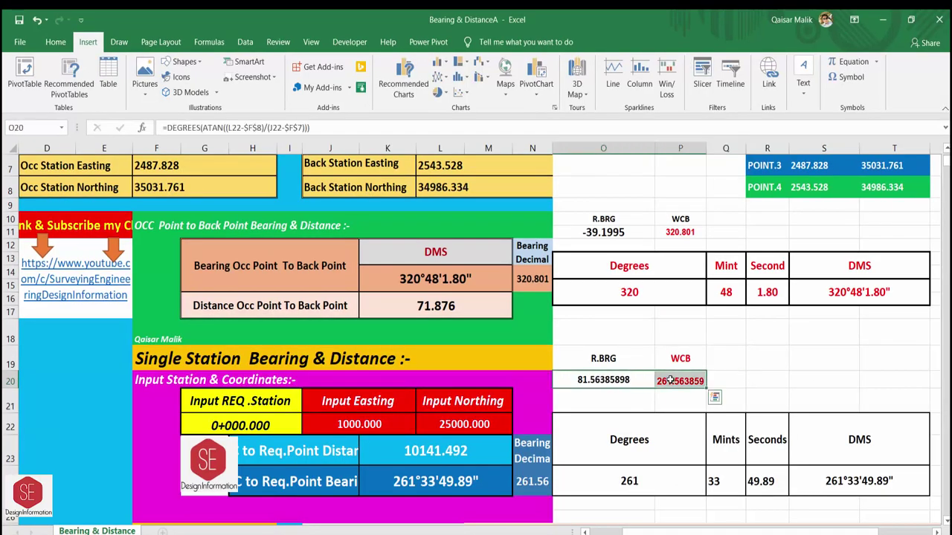
{"action": "key", "text": "Delete"}
{"action": "key", "text": "Up"}
{"action": "left_click", "coordinate": [607, 382]}
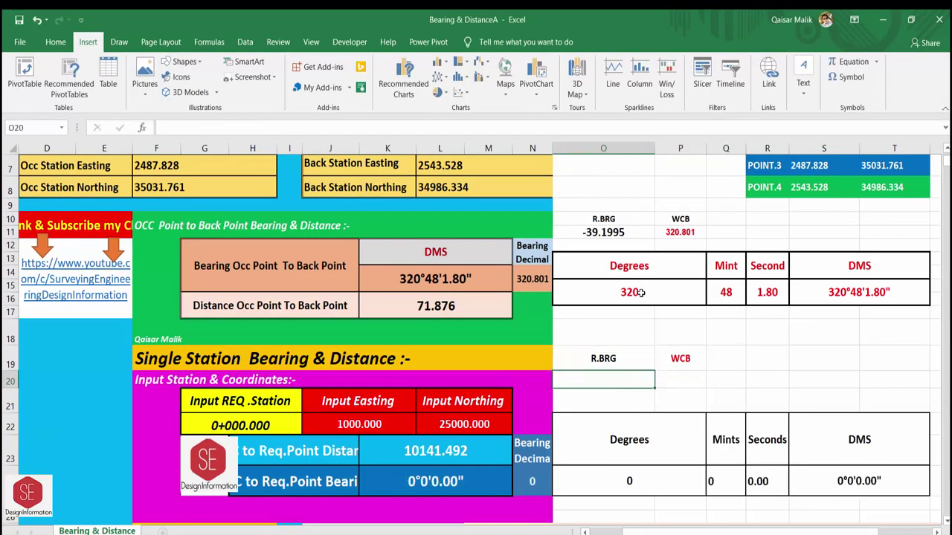
Step: Copy O11's bearing formula text and paste it into cell O20
{"action": "double_click", "coordinate": [600, 231]}
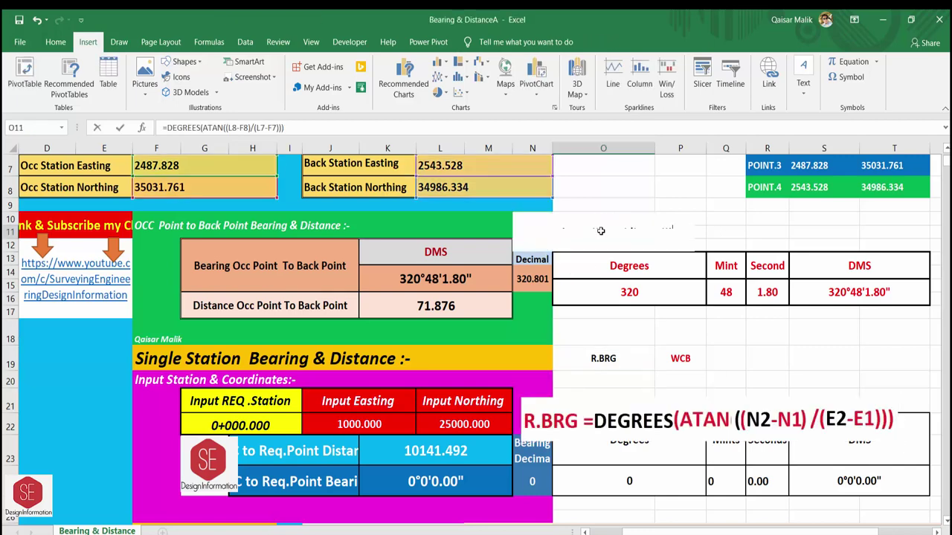
{"action": "left_click_drag", "start_coordinate": [524, 233], "coordinate": [673, 233]}
{"action": "right_click", "coordinate": [639, 231]}
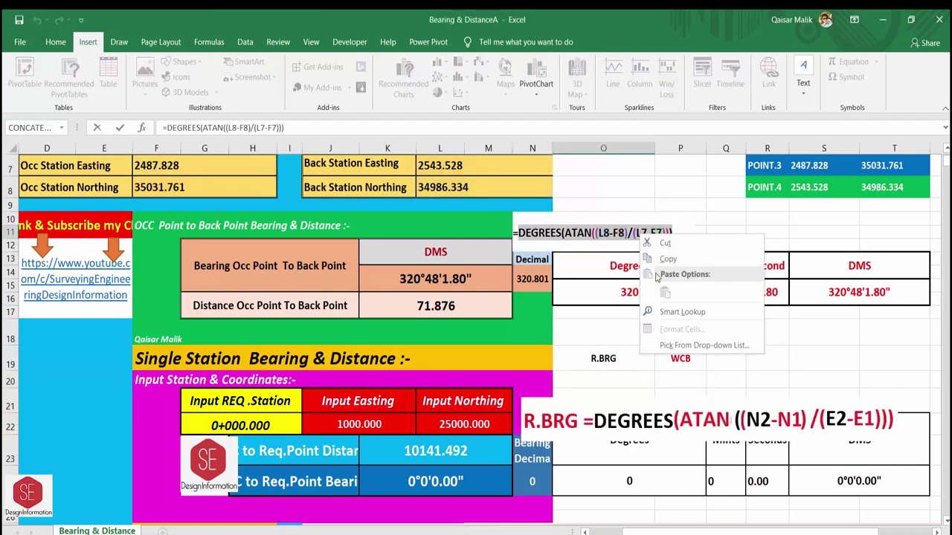
{"action": "left_click", "coordinate": [658, 260]}
{"action": "left_click", "coordinate": [597, 382]}
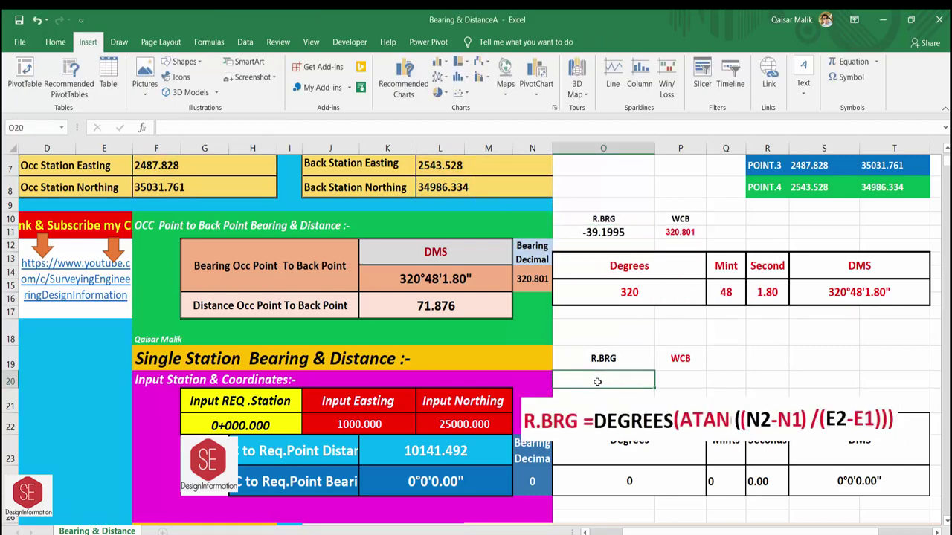
{"action": "double_click", "coordinate": [597, 382]}
{"action": "key", "text": "ctrl+v"}
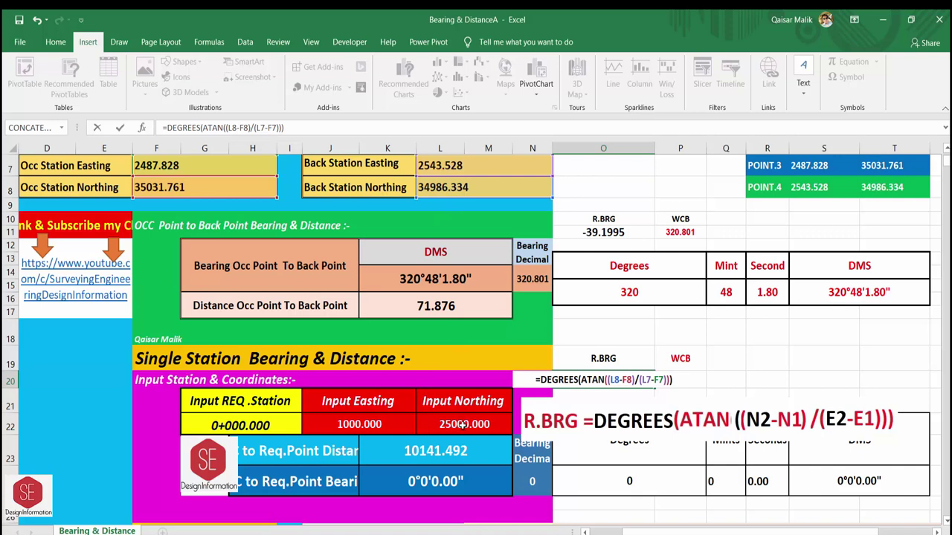
Step: Replace the L8 and L7 references in O20's formula with L22 and J22
{"action": "left_click", "coordinate": [614, 379]}
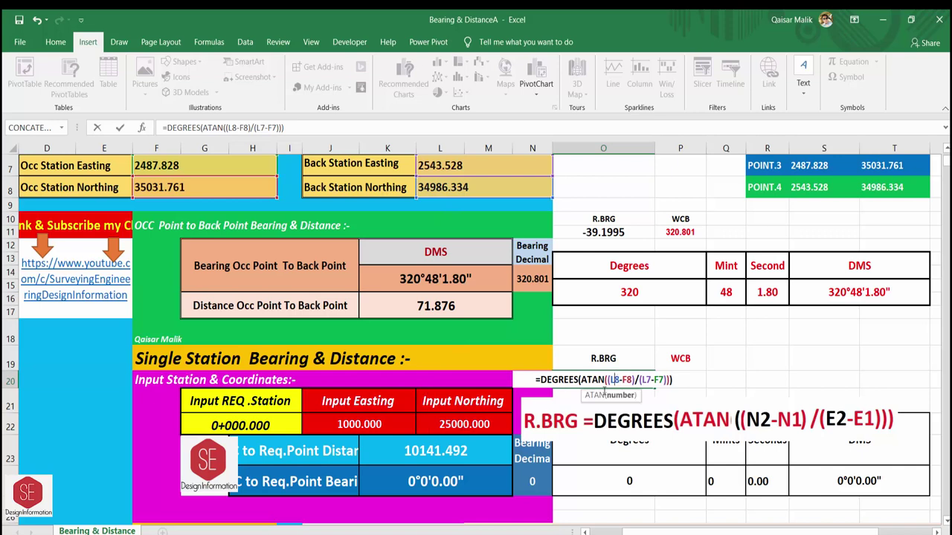
{"action": "key", "text": "BackSpace"}
{"action": "key", "text": "BackSpace"}
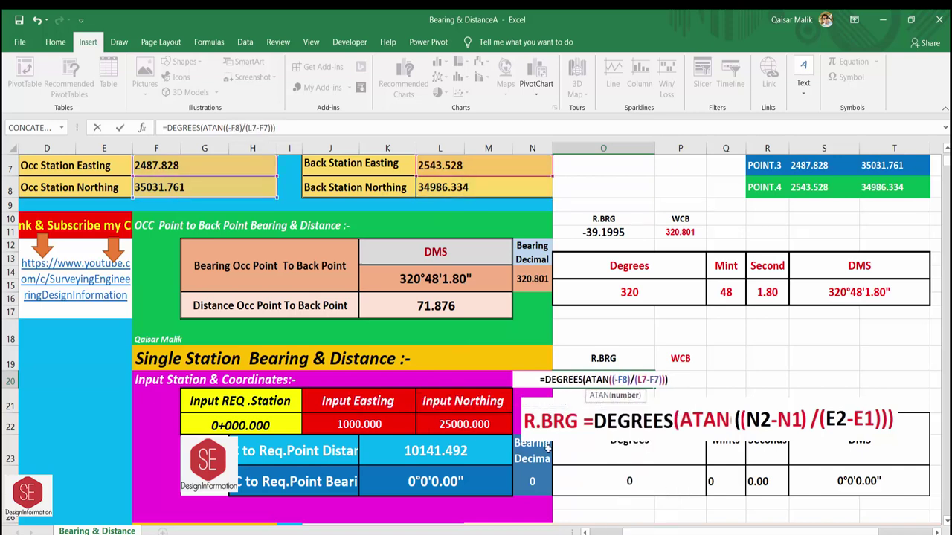
{"action": "left_click", "coordinate": [428, 423]}
{"action": "left_click", "coordinate": [627, 379]}
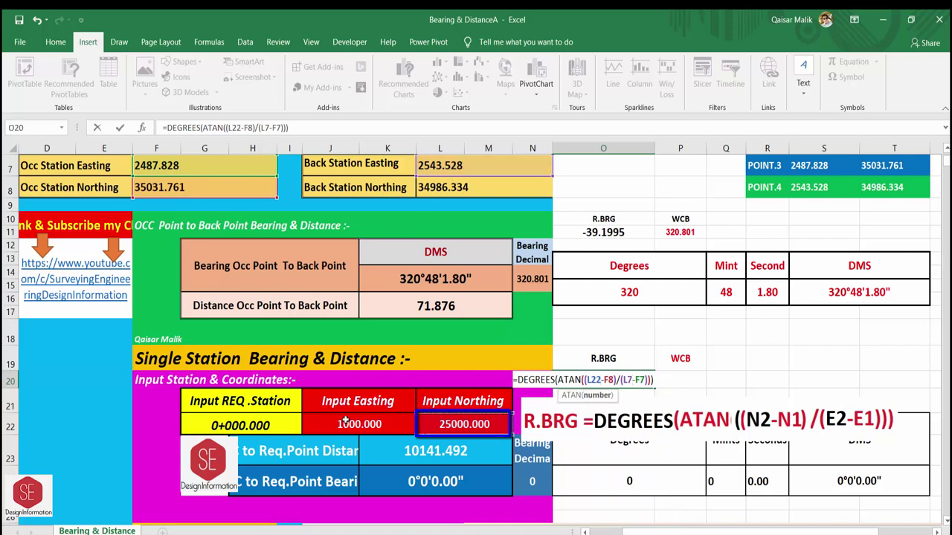
{"action": "key", "text": "BackSpace"}
{"action": "key", "text": "BackSpace"}
{"action": "left_click", "coordinate": [359, 424]}
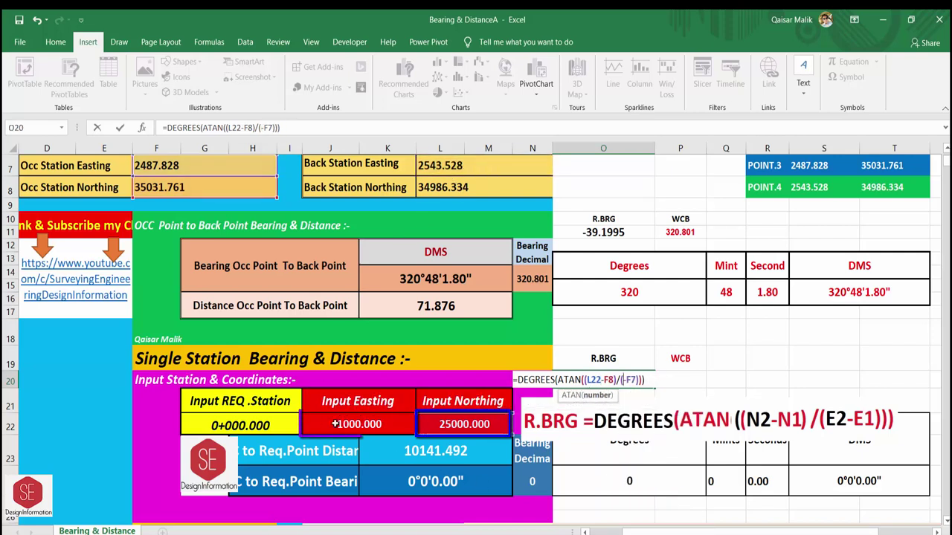
Step: Make F8 and F7 absolute ($F$8, $F$7) and commit, giving 81.56385898
{"action": "left_click", "coordinate": [604, 379]}
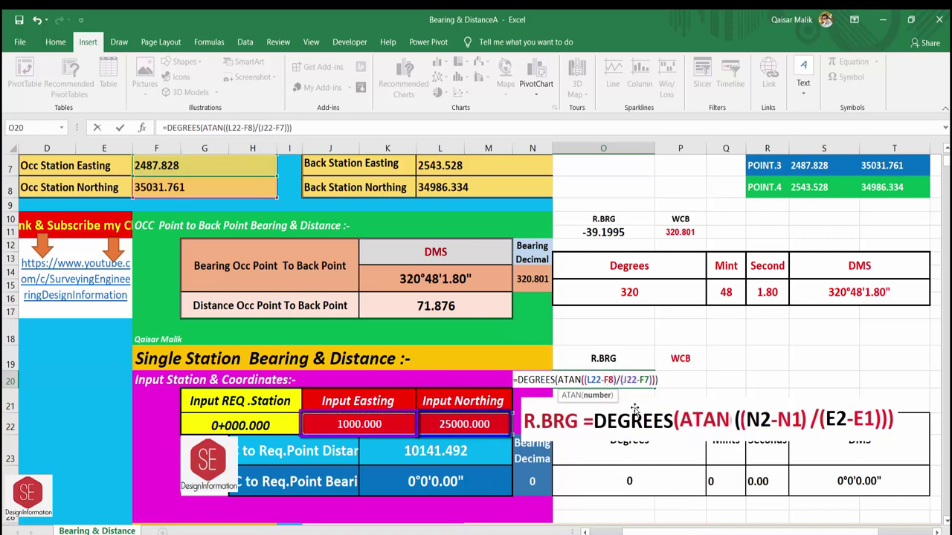
{"action": "type", "text": "$"}
{"action": "left_click", "coordinate": [614, 380]}
{"action": "type", "text": "$"}
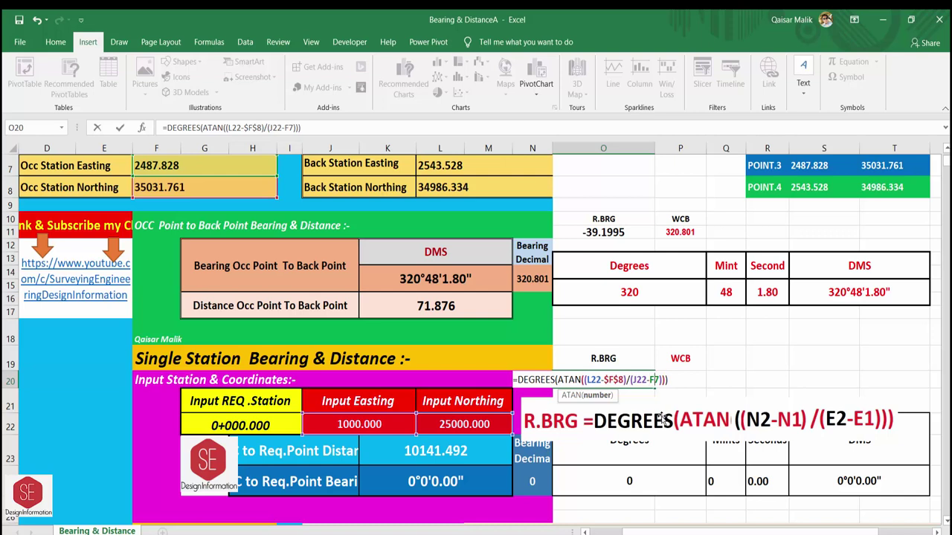
{"action": "left_click", "coordinate": [651, 380]}
{"action": "type", "text": "$"}
{"action": "key", "text": "Right"}
{"action": "type", "text": "$"}
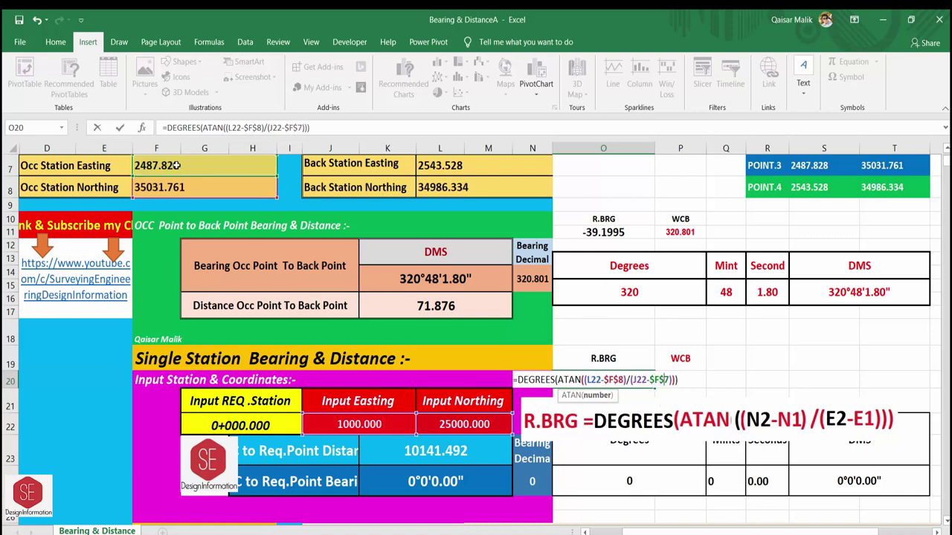
{"action": "key", "text": "ctrl+Return"}
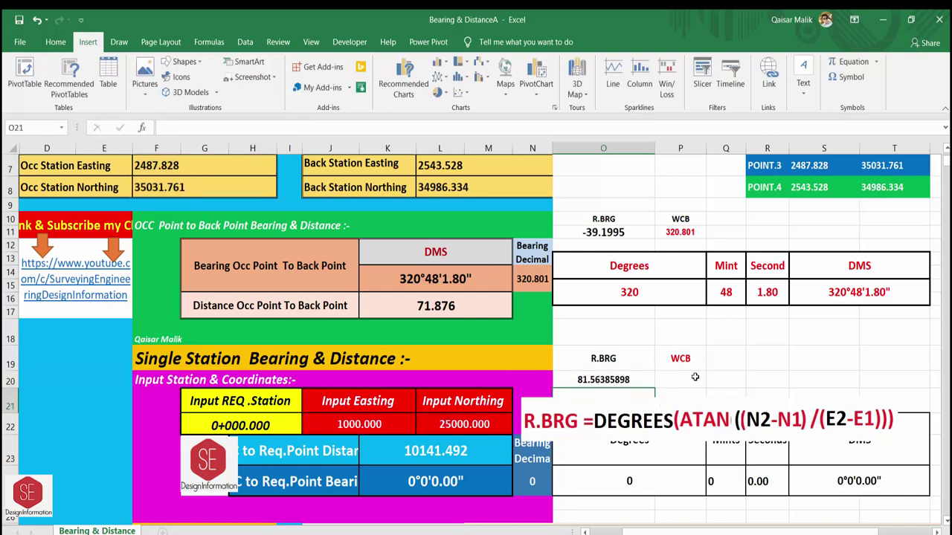
{"action": "double_click", "coordinate": [624, 379]}
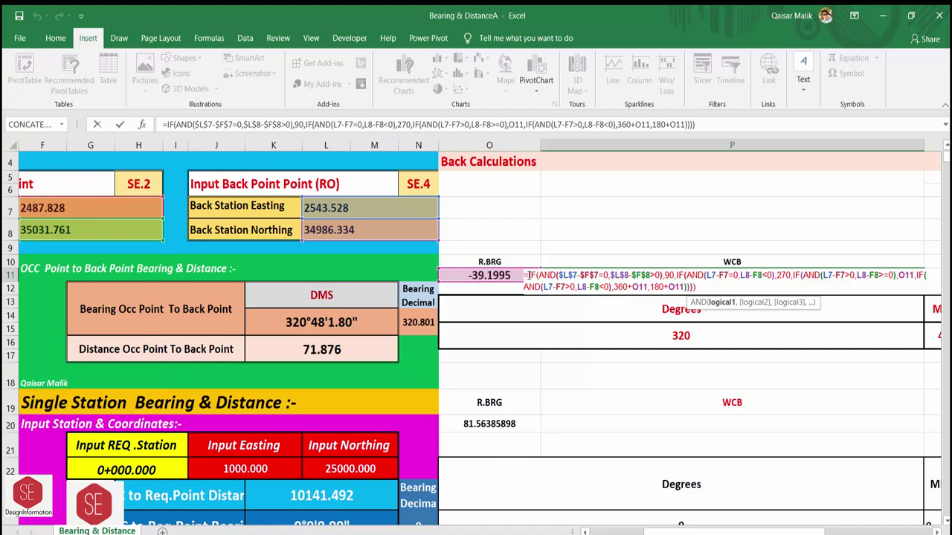
Step: Copy P11's WCB formula and paste it into cell P20
{"action": "left_click_drag", "start_coordinate": [528, 275], "coordinate": [697, 287]}
{"action": "right_click", "coordinate": [611, 272]}
{"action": "left_click", "coordinate": [633, 306]}
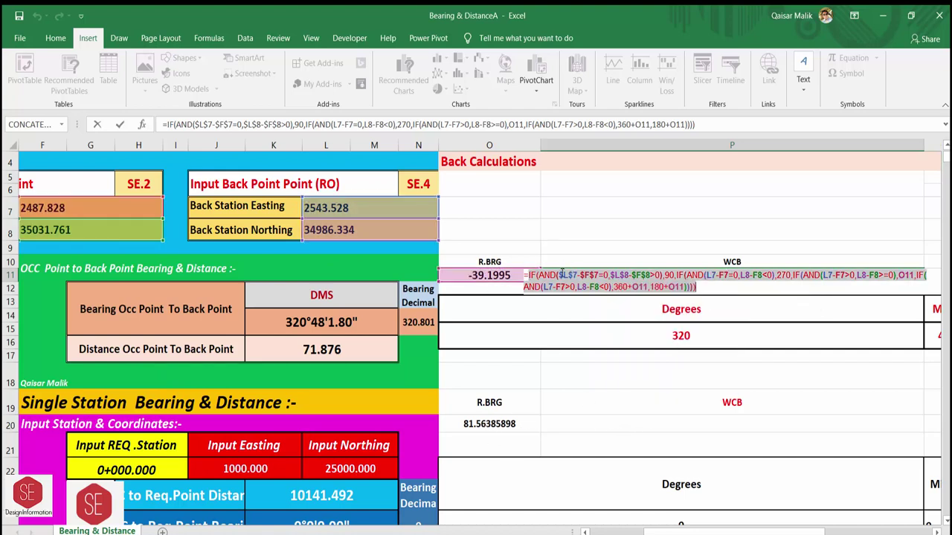
{"action": "key", "text": "Escape"}
{"action": "left_click", "coordinate": [566, 427]}
{"action": "type", "text": "="}
{"action": "right_click", "coordinate": [775, 428]}
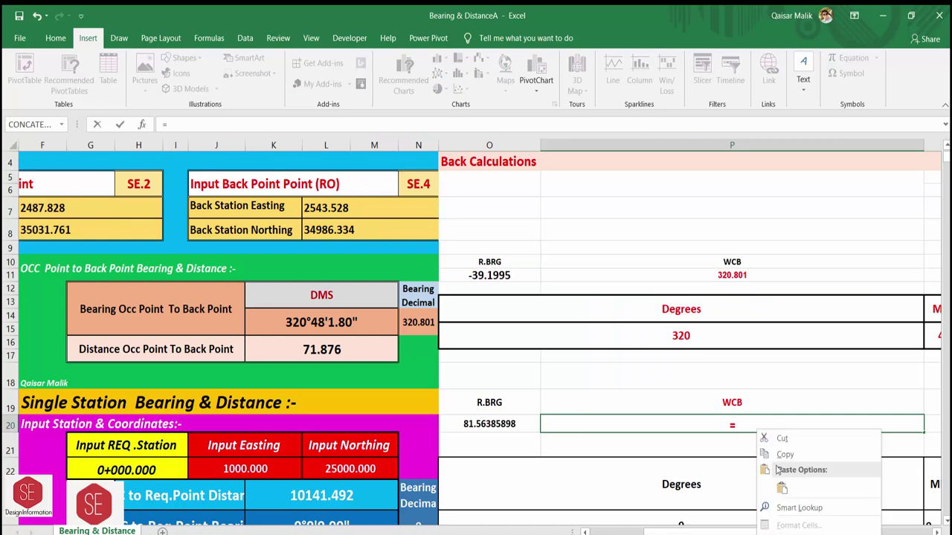
{"action": "left_click", "coordinate": [751, 470]}
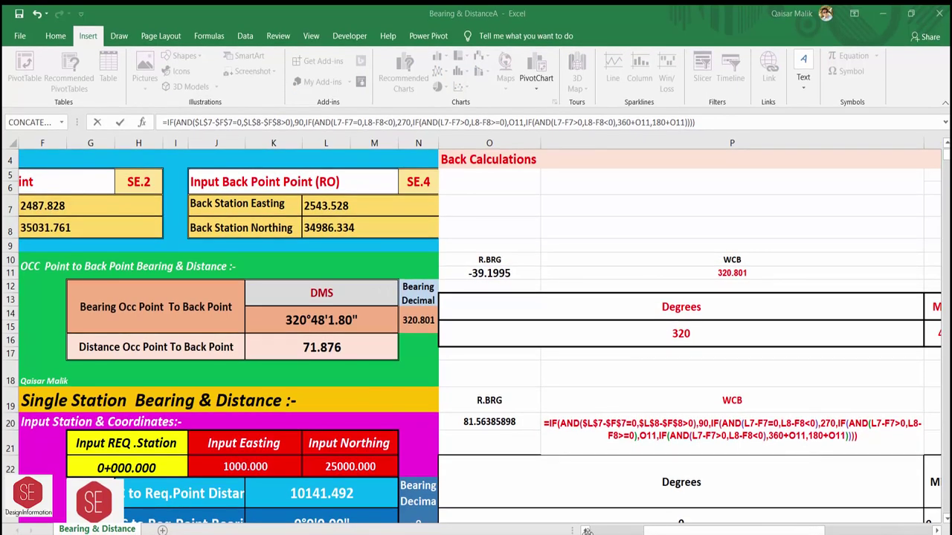
{"action": "left_click", "coordinate": [584, 530]}
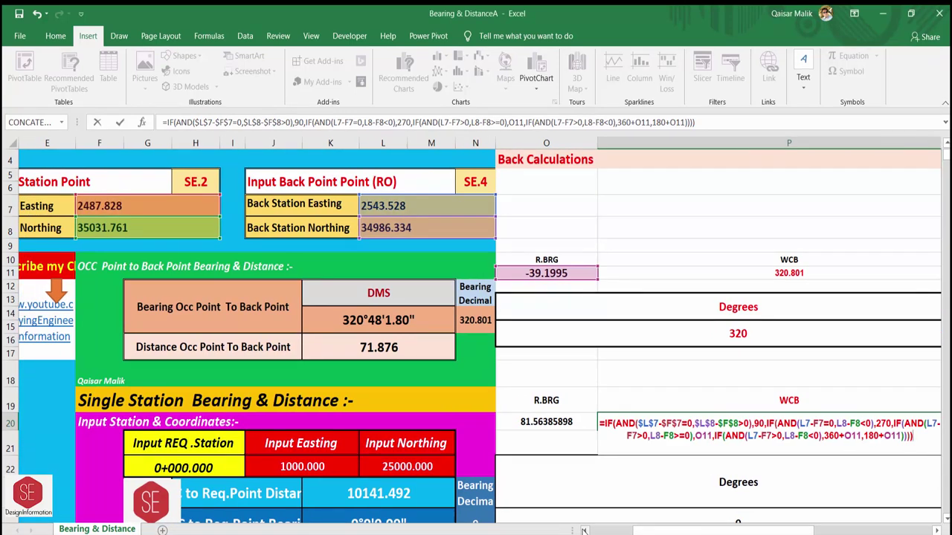
Step: Replace the first $L$7, $L$8, L7 and L8 references in P20 with J22 and L22
{"action": "left_click", "coordinate": [659, 423]}
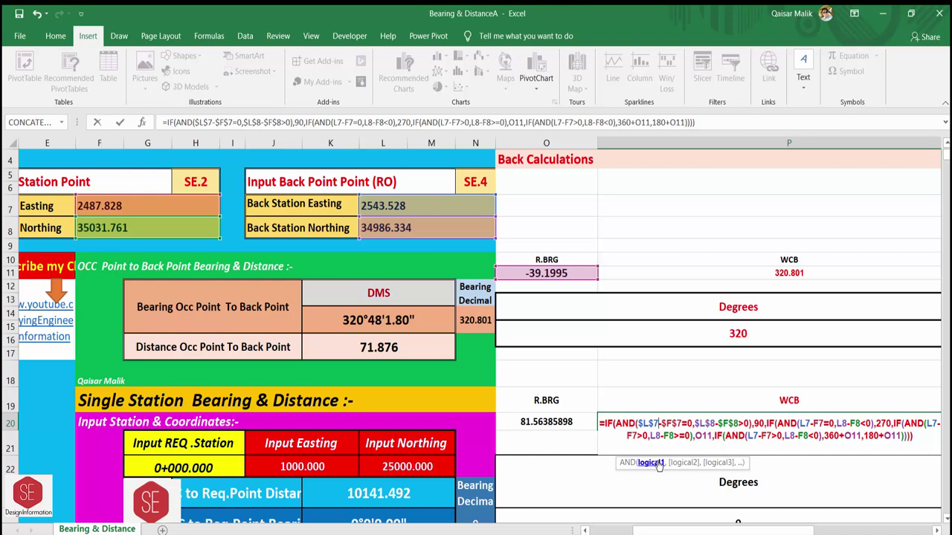
{"action": "key", "text": "BackSpace"}
{"action": "key", "text": "BackSpace"}
{"action": "key", "text": "BackSpace"}
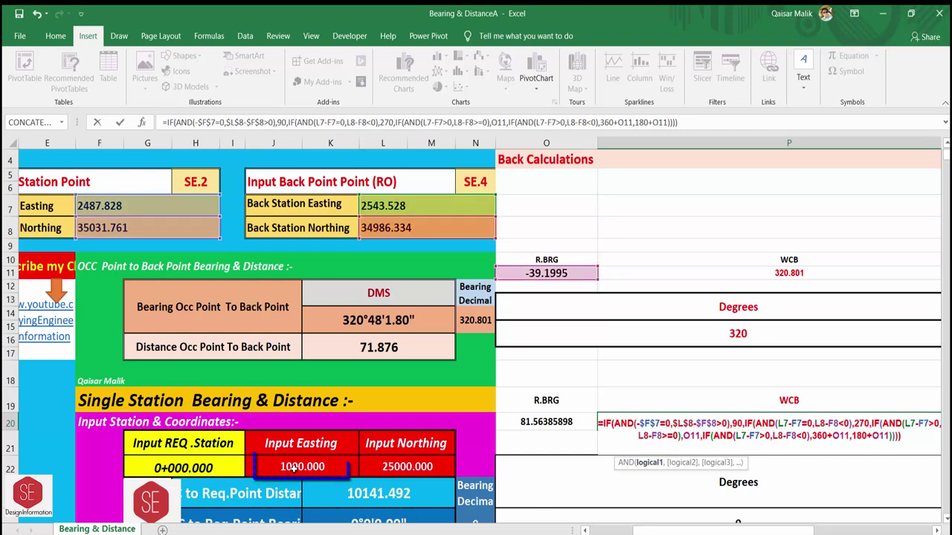
{"action": "left_click", "coordinate": [293, 467]}
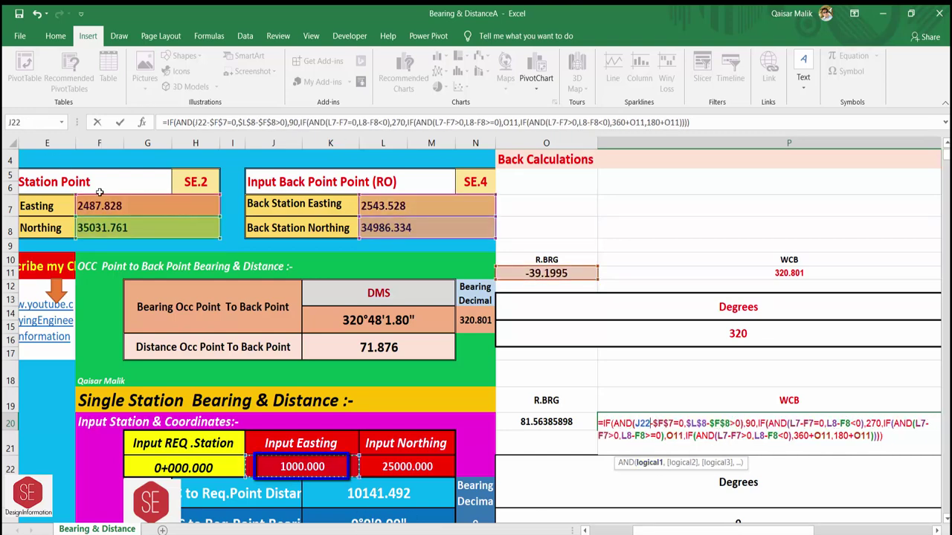
{"action": "left_click", "coordinate": [707, 423]}
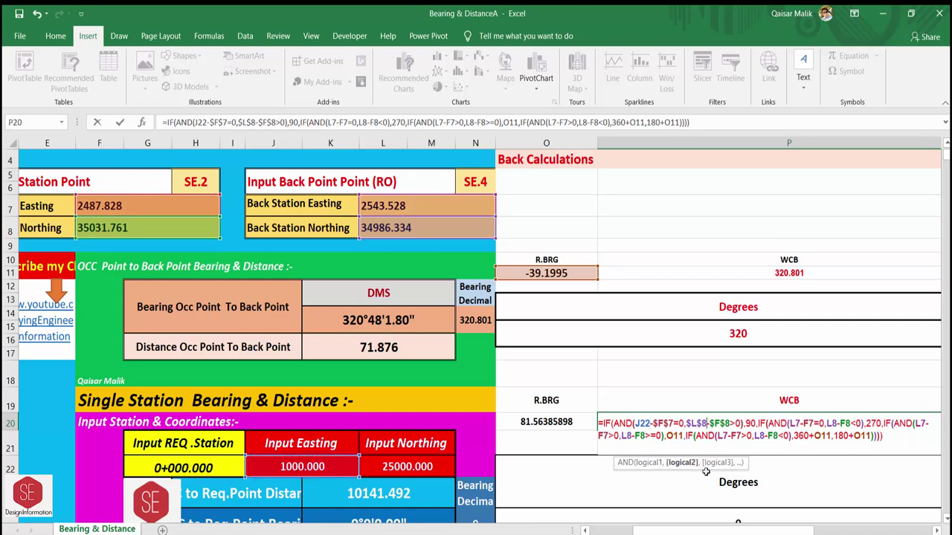
{"action": "key", "text": "BackSpace"}
{"action": "key", "text": "BackSpace"}
{"action": "key", "text": "BackSpace"}
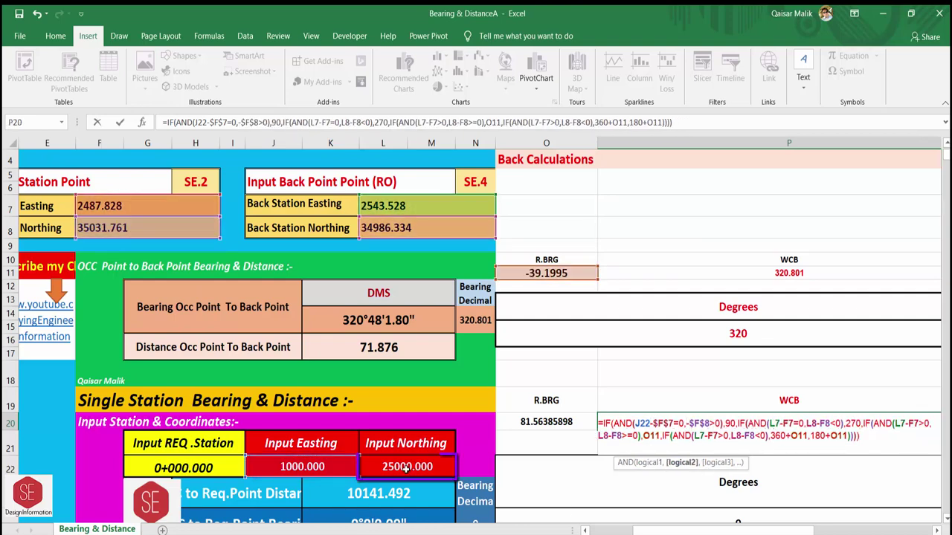
{"action": "left_click", "coordinate": [407, 467]}
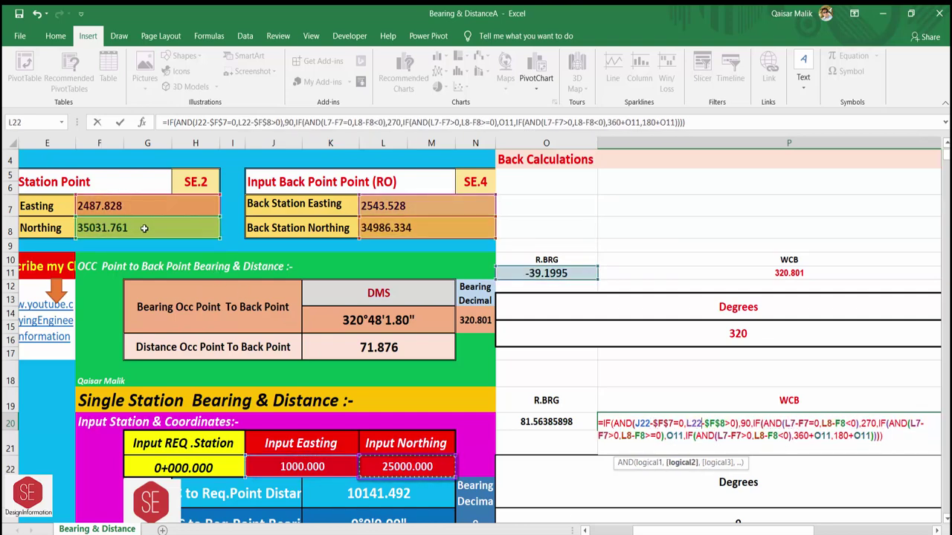
{"action": "left_click", "coordinate": [789, 423]}
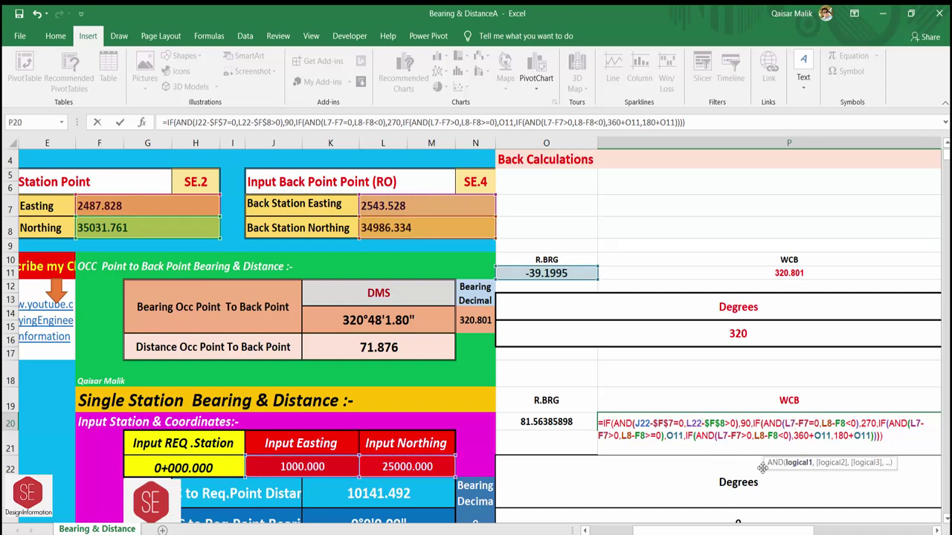
{"action": "key", "text": "BackSpace"}
{"action": "key", "text": "BackSpace"}
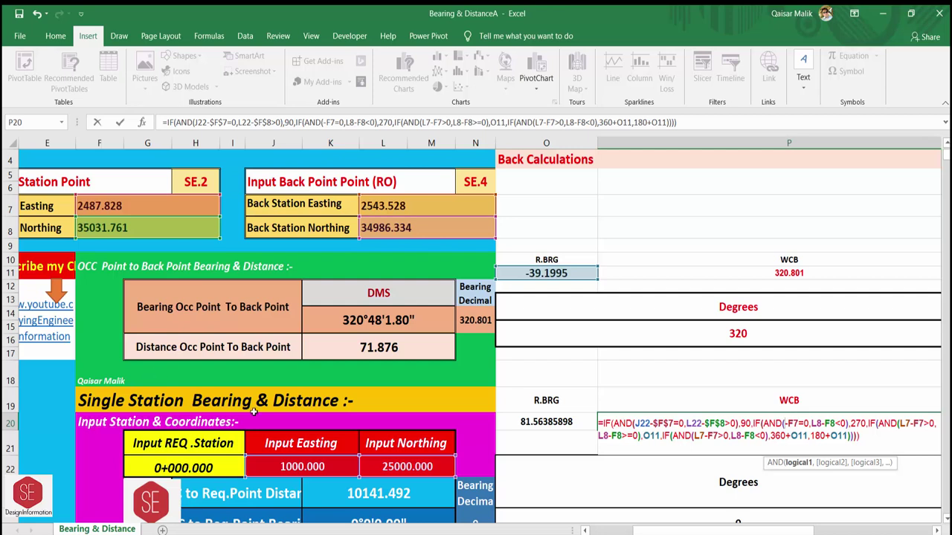
{"action": "left_click", "coordinate": [301, 467]}
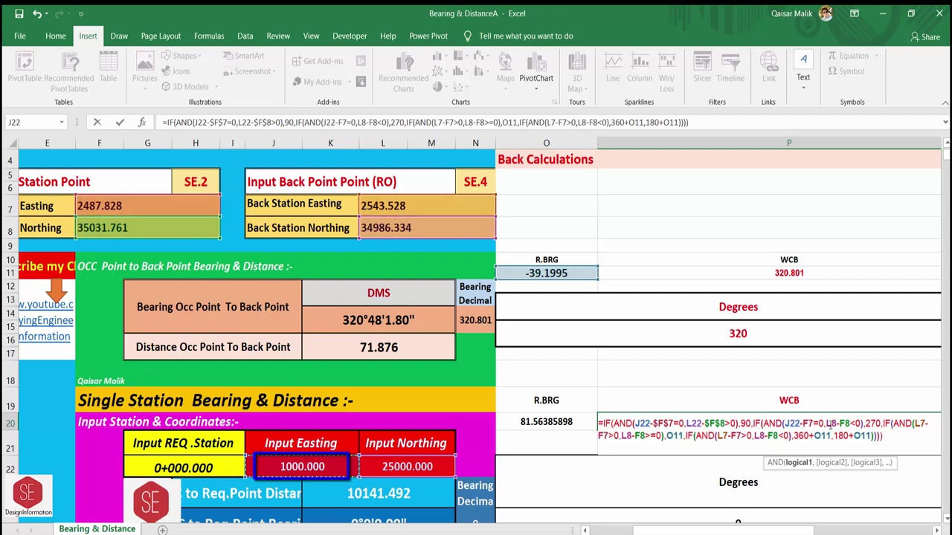
{"action": "left_click", "coordinate": [836, 423]}
{"action": "key", "text": "BackSpace"}
{"action": "key", "text": "BackSpace"}
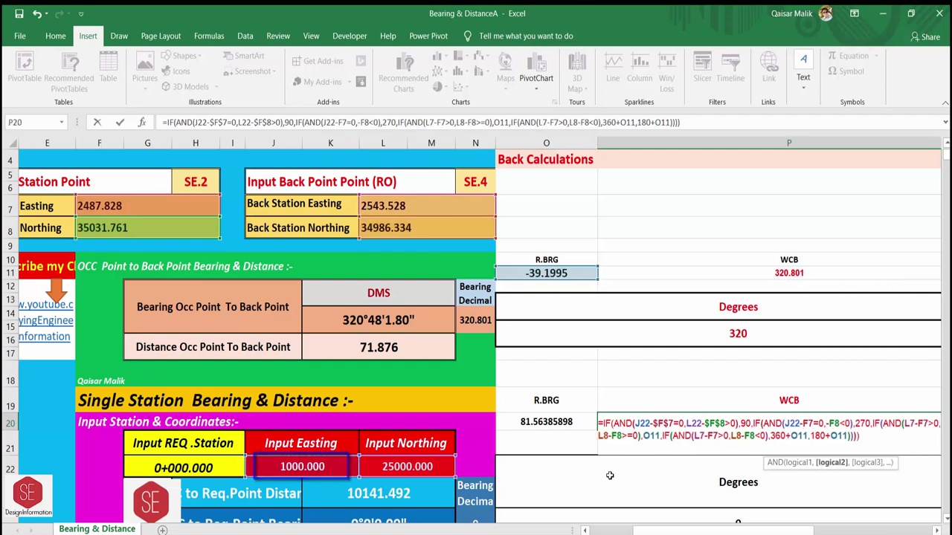
{"action": "left_click", "coordinate": [407, 466]}
Step: In the next IF condition, swap L7, L8 and O11 for J22, L22 and O20
{"action": "left_click", "coordinate": [882, 423]}
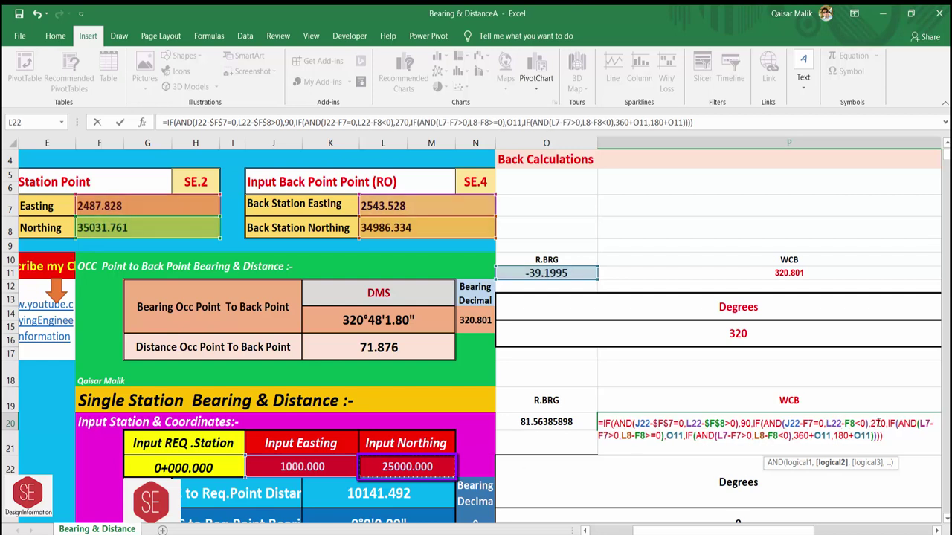
{"action": "left_click", "coordinate": [929, 423]}
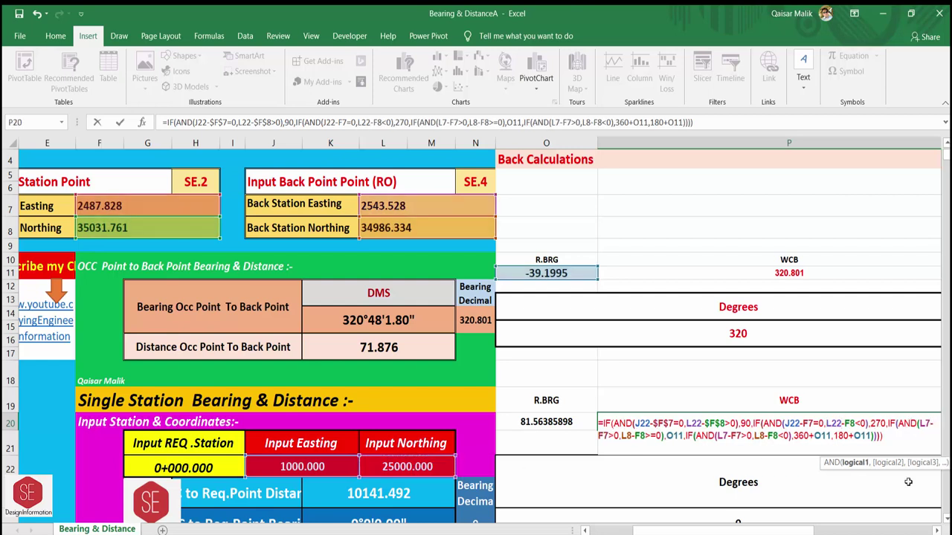
{"action": "key", "text": "BackSpace"}
{"action": "key", "text": "BackSpace"}
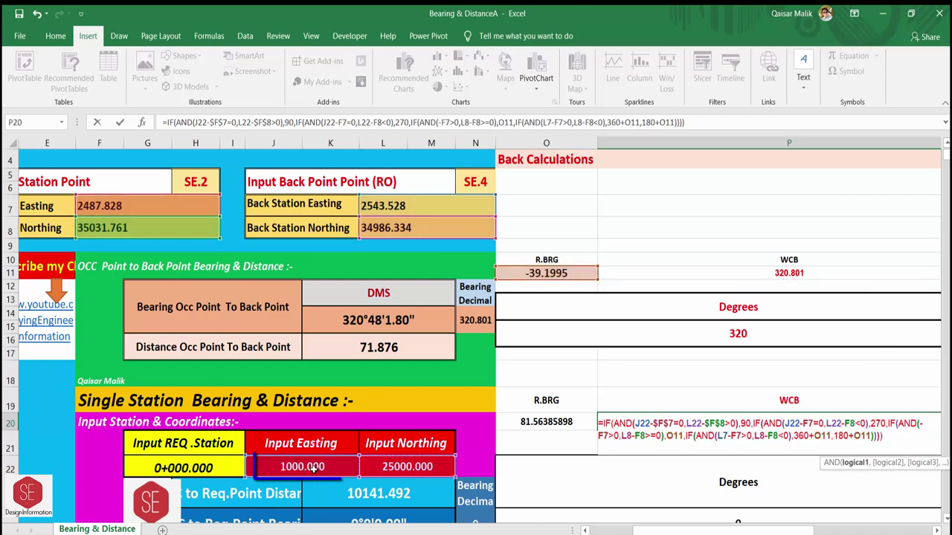
{"action": "left_click", "coordinate": [313, 469]}
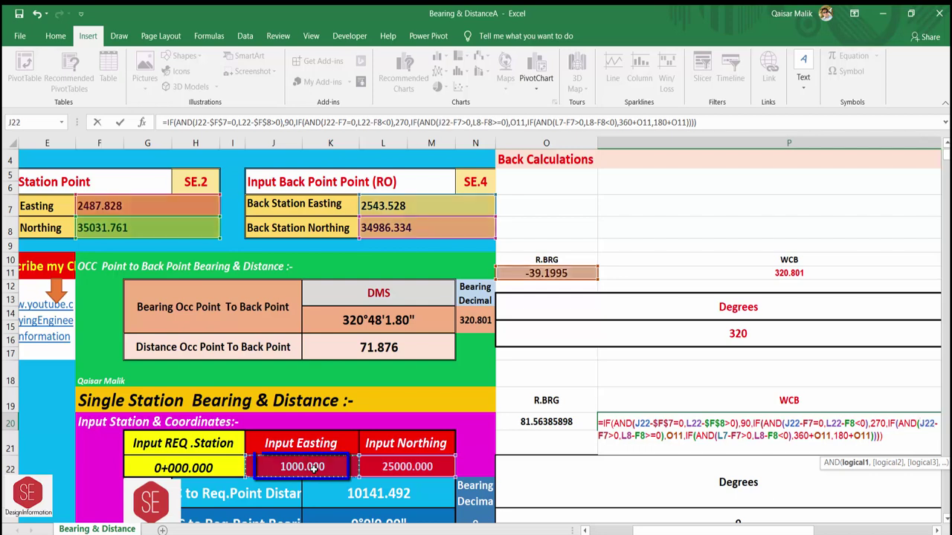
{"action": "left_click", "coordinate": [634, 435]}
{"action": "key", "text": "BackSpace"}
{"action": "key", "text": "BackSpace"}
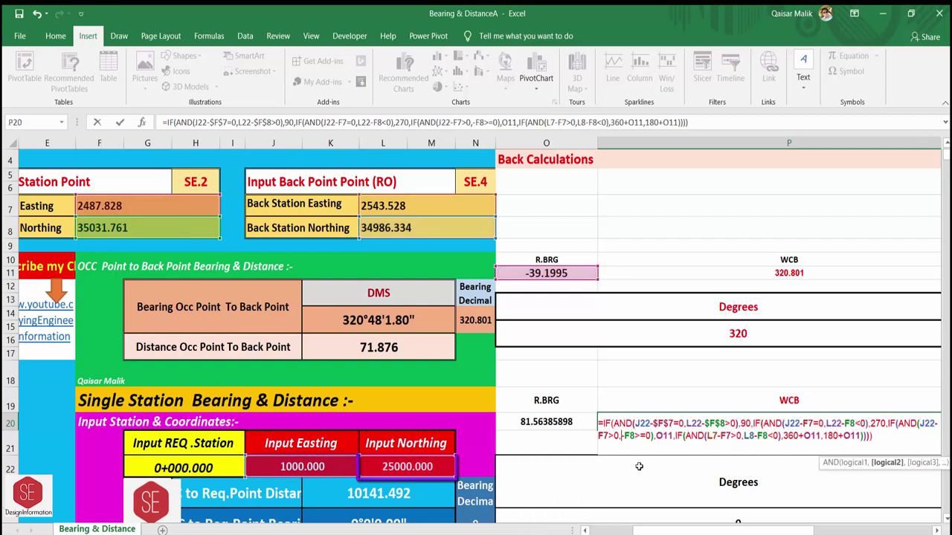
{"action": "left_click", "coordinate": [407, 466]}
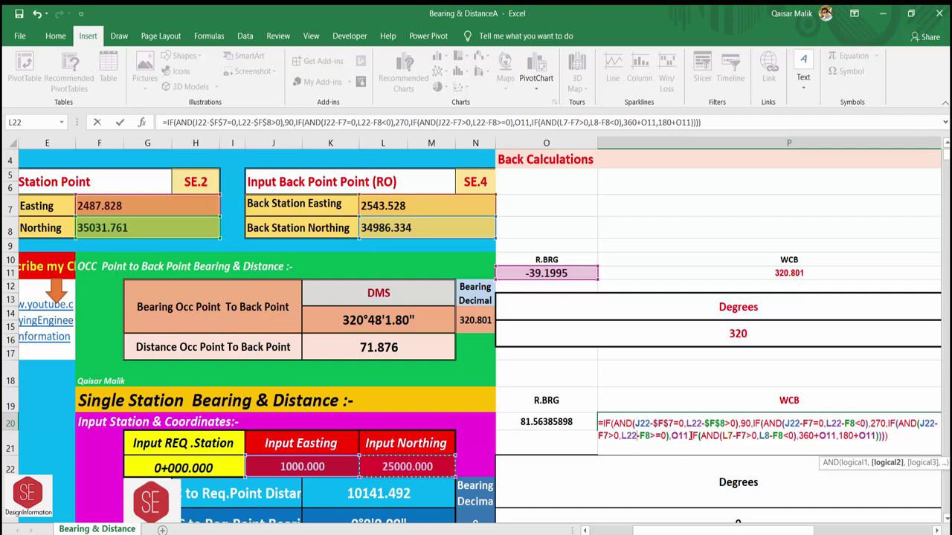
{"action": "left_click", "coordinate": [690, 436]}
{"action": "key", "text": "BackSpace"}
{"action": "key", "text": "BackSpace"}
{"action": "key", "text": "BackSpace"}
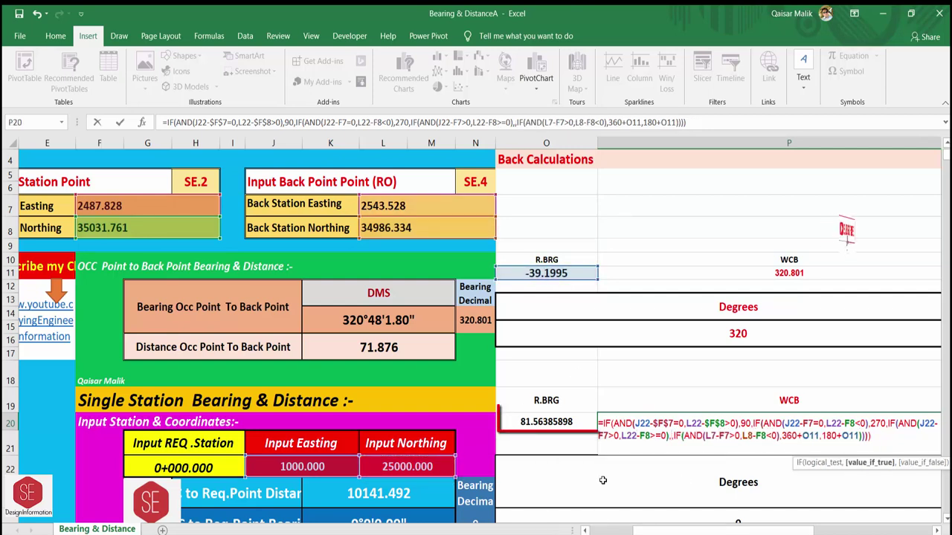
{"action": "left_click", "coordinate": [542, 422]}
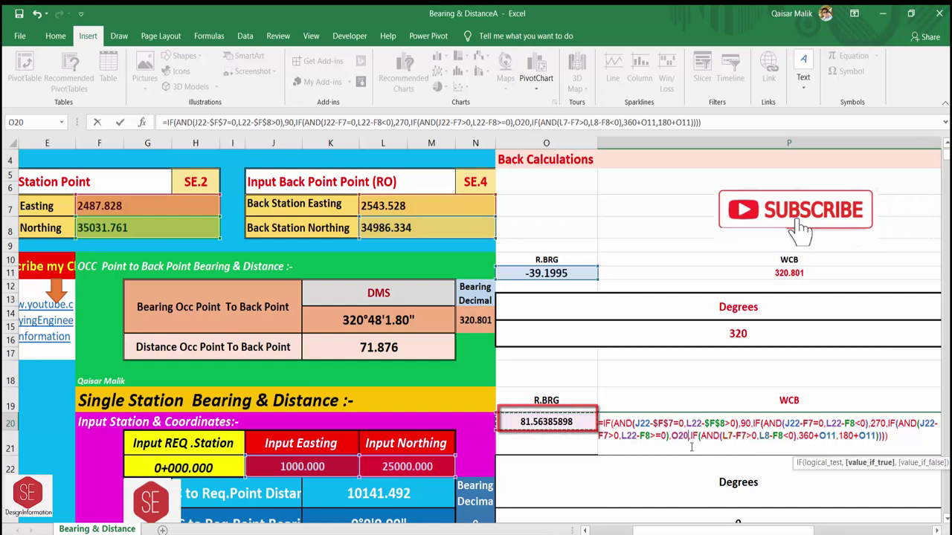
Step: Swap the last L7, L8 and both O11 references for J22, L22 and O20, giving 261.563859
{"action": "left_click", "coordinate": [730, 435]}
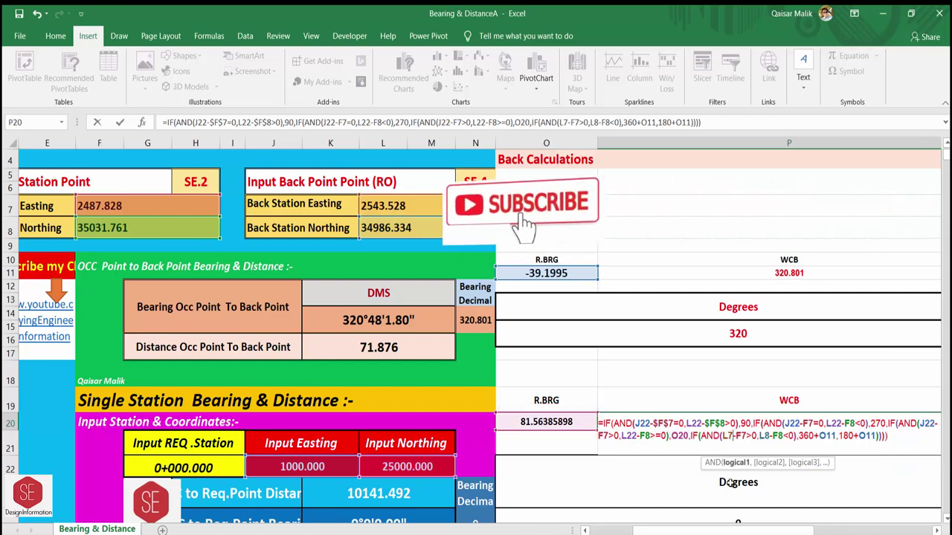
{"action": "key", "text": "BackSpace"}
{"action": "key", "text": "BackSpace"}
{"action": "left_click", "coordinate": [302, 466]}
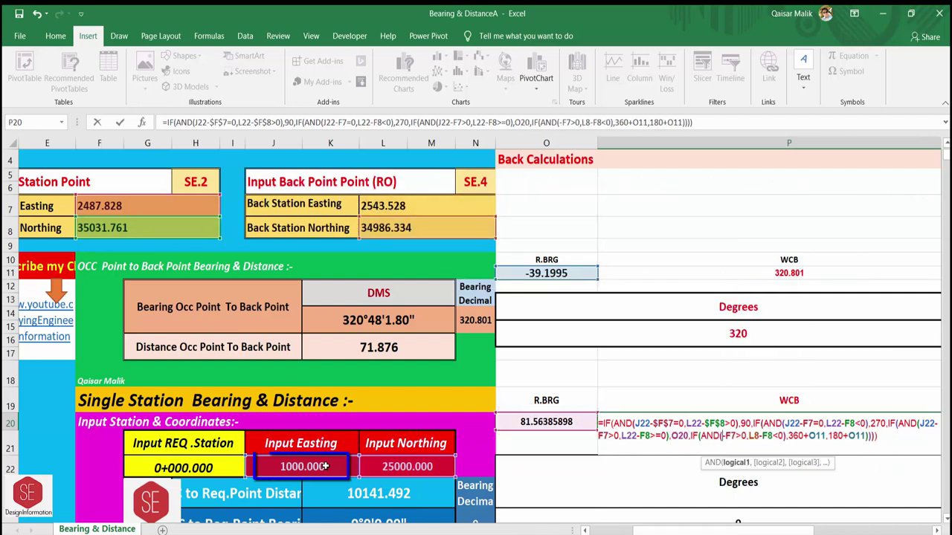
{"action": "left_click", "coordinate": [777, 436]}
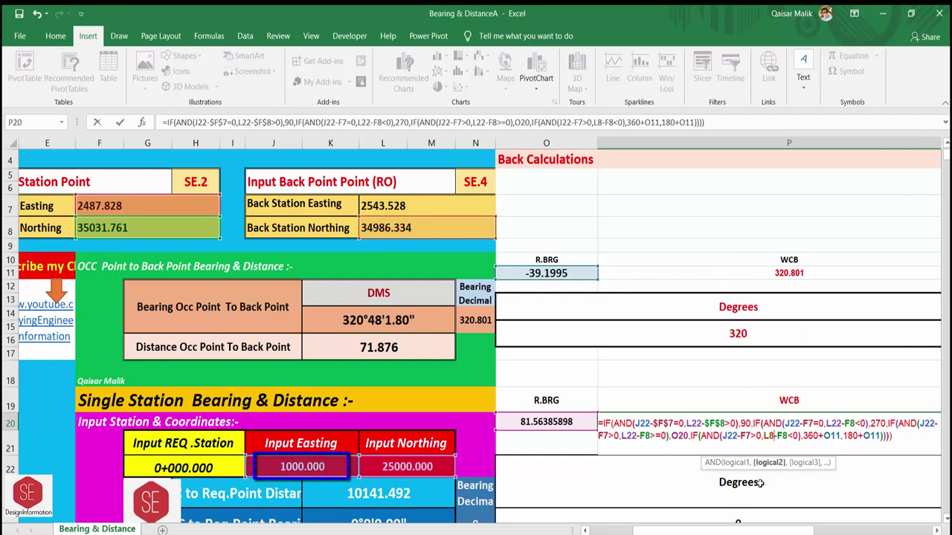
{"action": "key", "text": "BackSpace"}
{"action": "key", "text": "BackSpace"}
{"action": "left_click", "coordinate": [407, 466]}
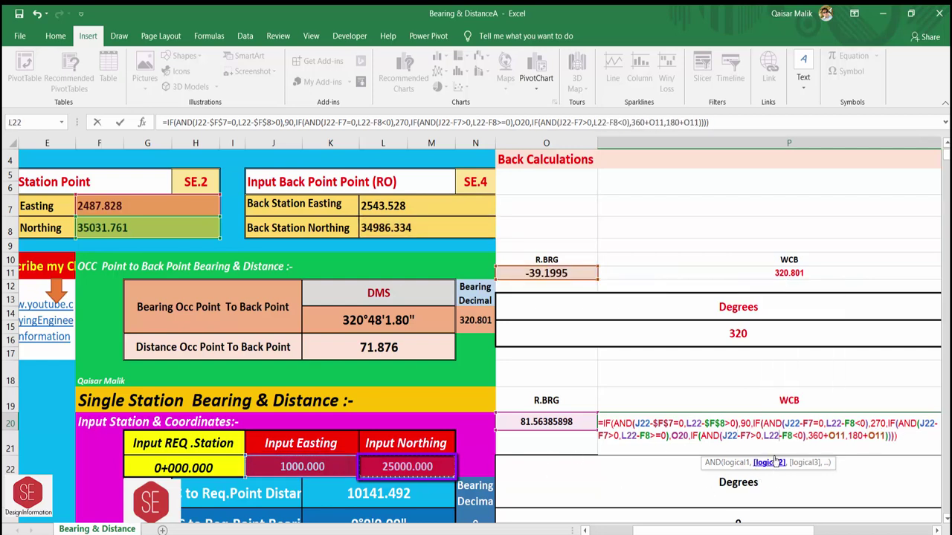
{"action": "left_click", "coordinate": [846, 435]}
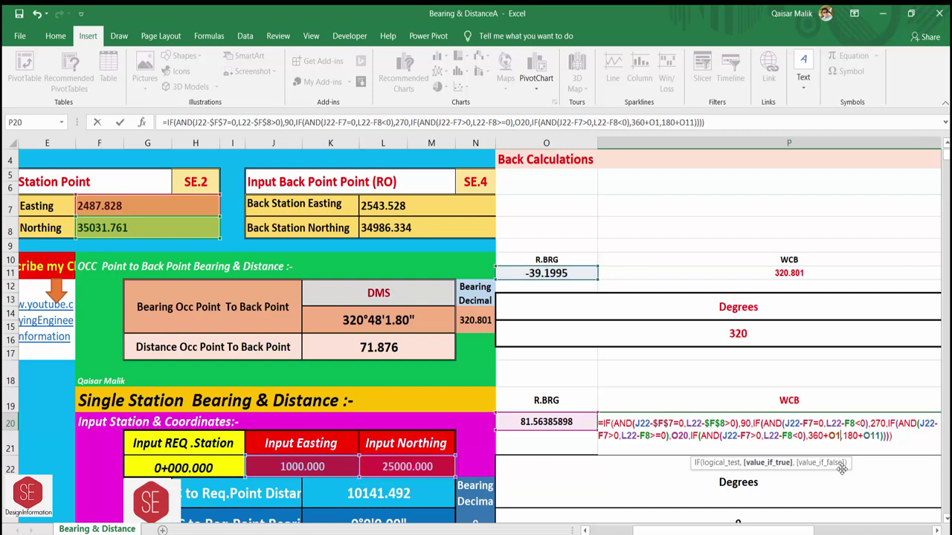
{"action": "key", "text": "BackSpace"}
{"action": "key", "text": "BackSpace"}
{"action": "key", "text": "BackSpace"}
{"action": "left_click", "coordinate": [576, 421]}
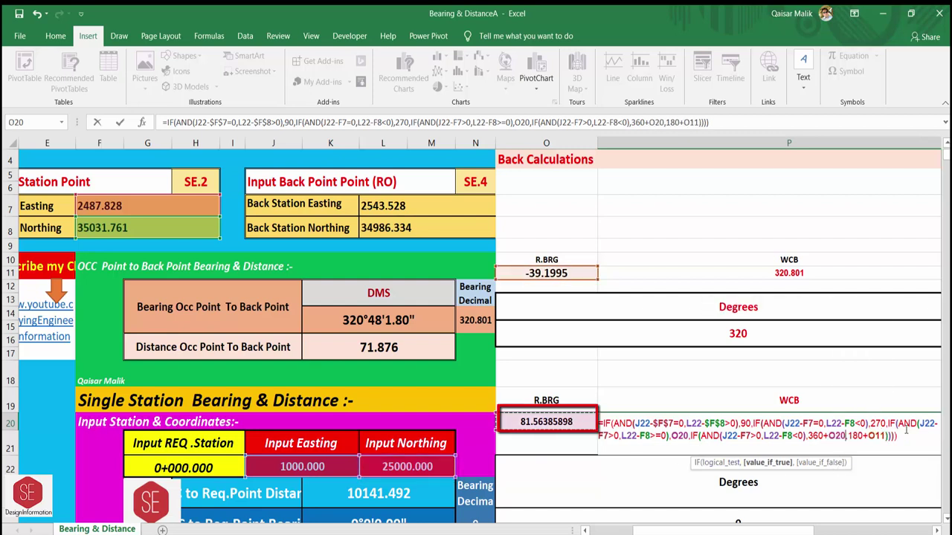
{"action": "left_click", "coordinate": [883, 436]}
{"action": "key", "text": "BackSpace"}
{"action": "key", "text": "BackSpace"}
{"action": "key", "text": "BackSpace"}
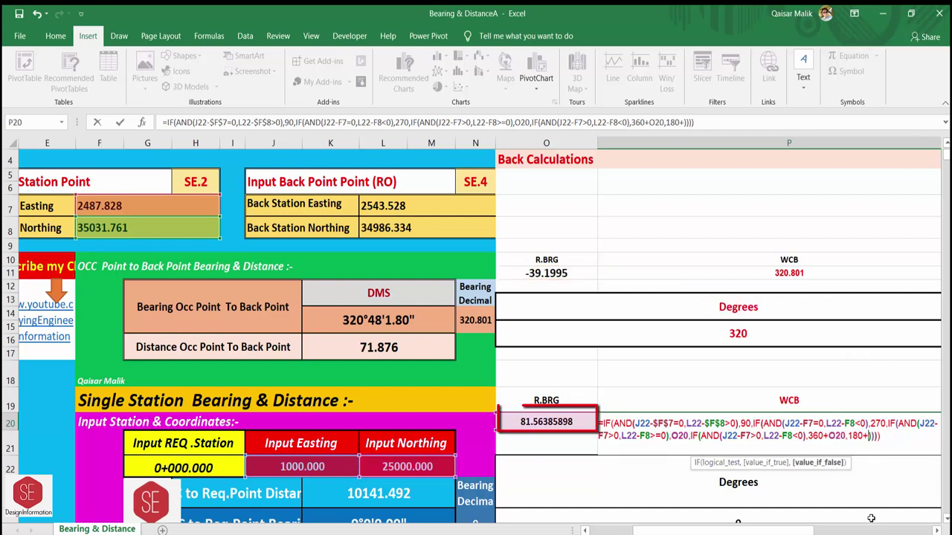
{"action": "left_click", "coordinate": [536, 421]}
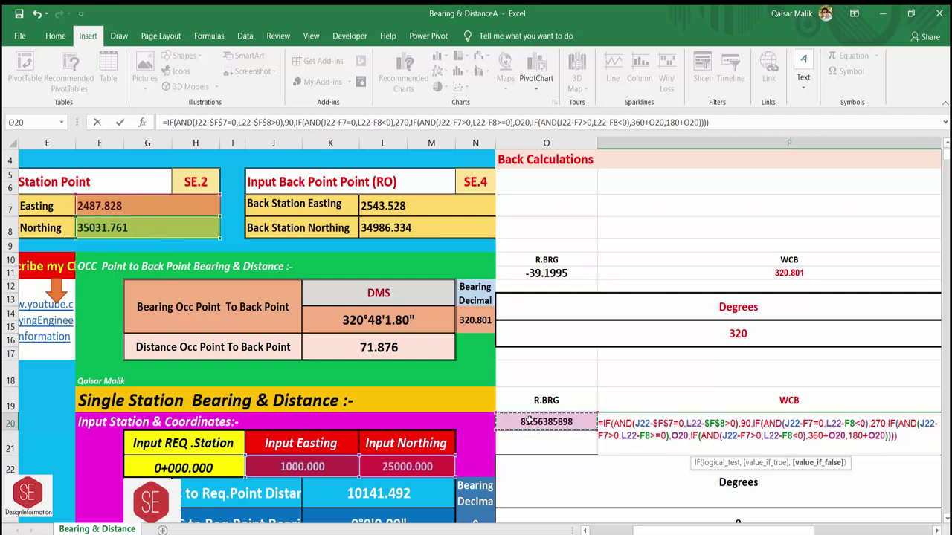
{"action": "key", "text": "Return"}
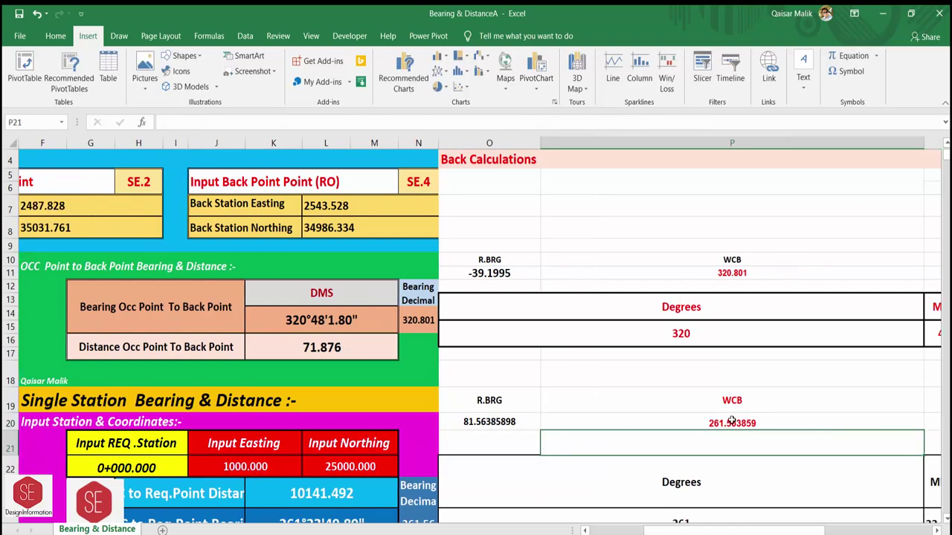
Step: Autofit column P and clear row 24's degree breakdown cells O24:T24
{"action": "left_click", "coordinate": [731, 420]}
{"action": "scroll", "coordinate": [356, 409], "scroll_direction": "down", "scroll_amount": 3}
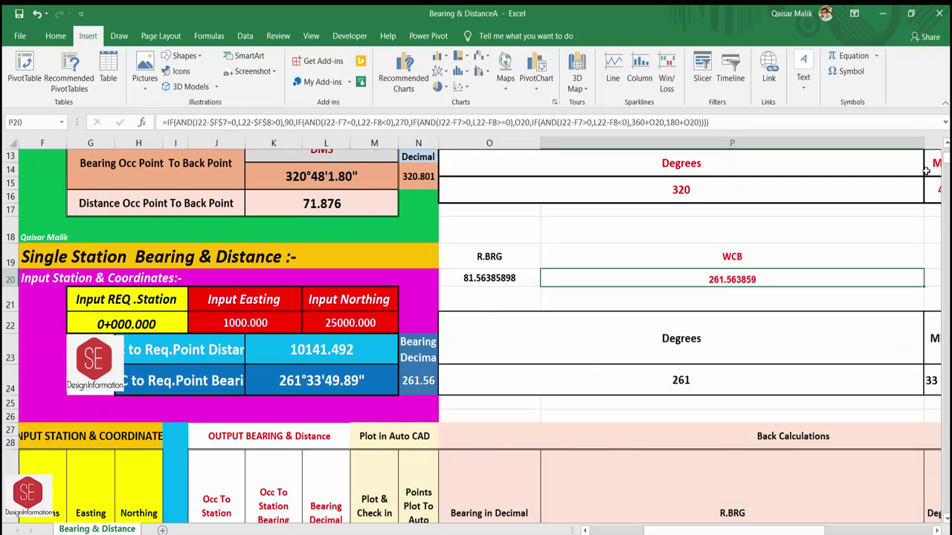
{"action": "double_click", "coordinate": [923, 143]}
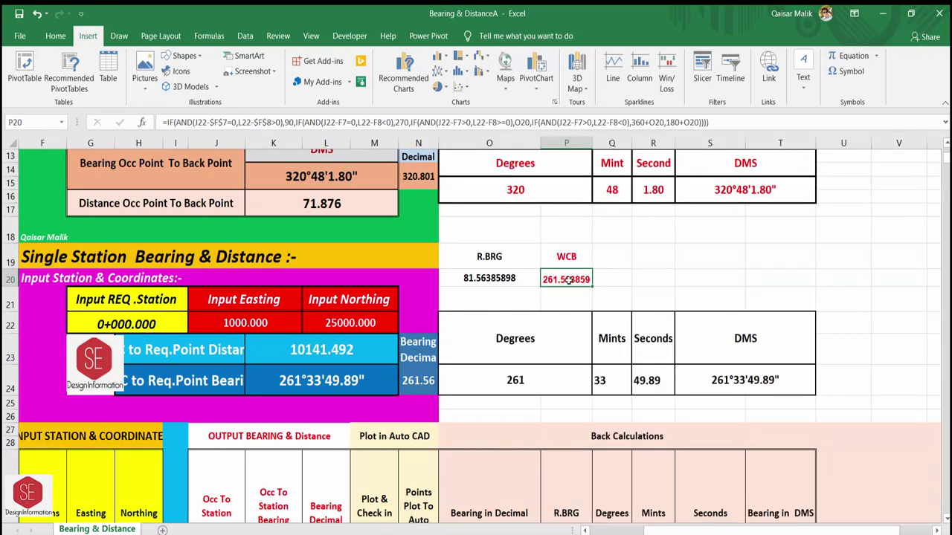
{"action": "left_click", "coordinate": [297, 351]}
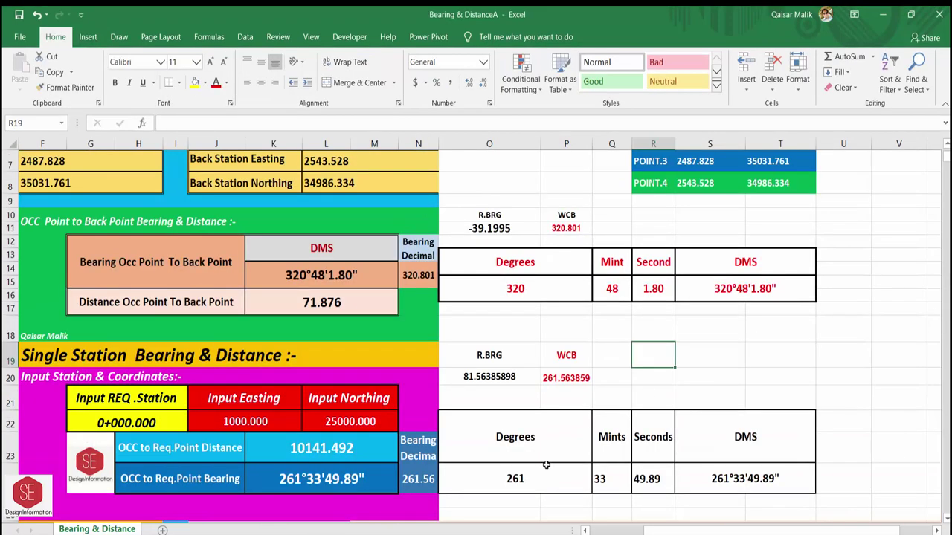
{"action": "double_click", "coordinate": [540, 475]}
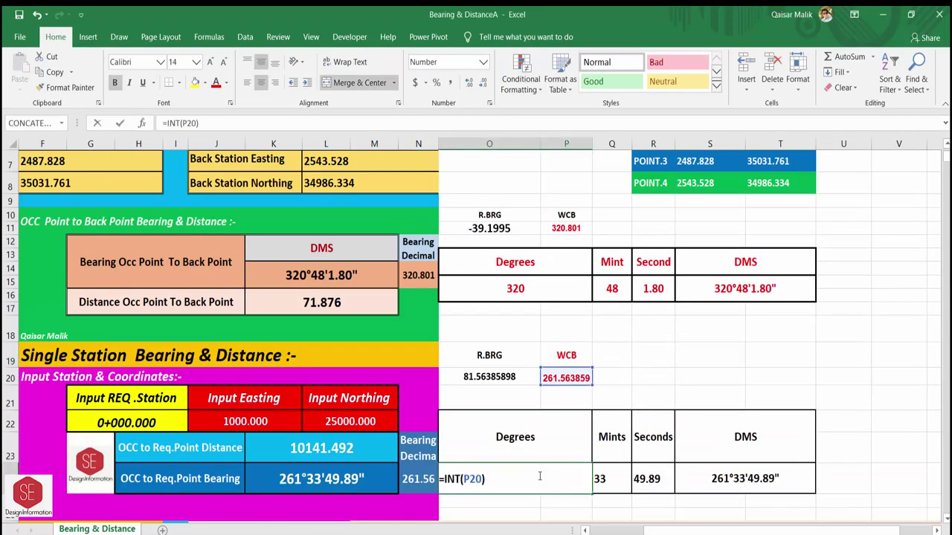
{"action": "key", "text": "Escape"}
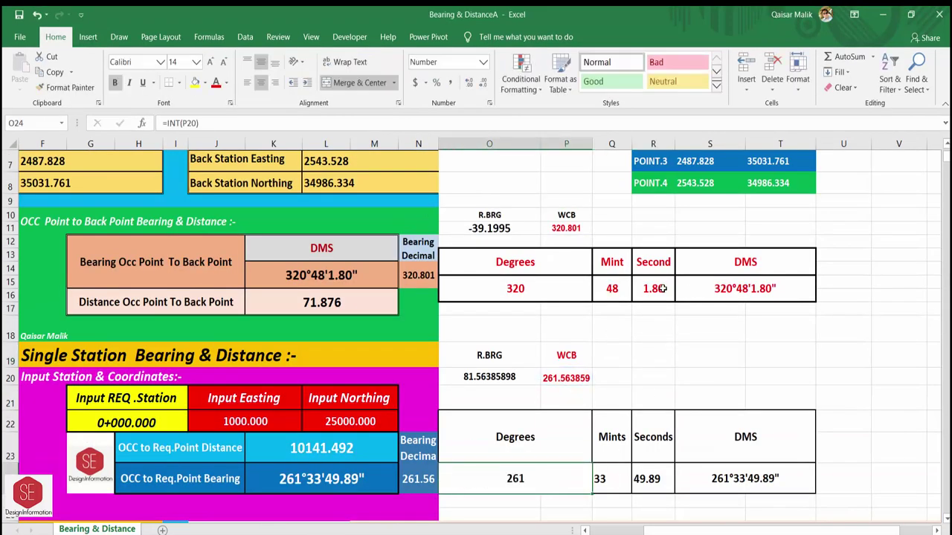
{"action": "left_click_drag", "start_coordinate": [539, 288], "coordinate": [700, 289]}
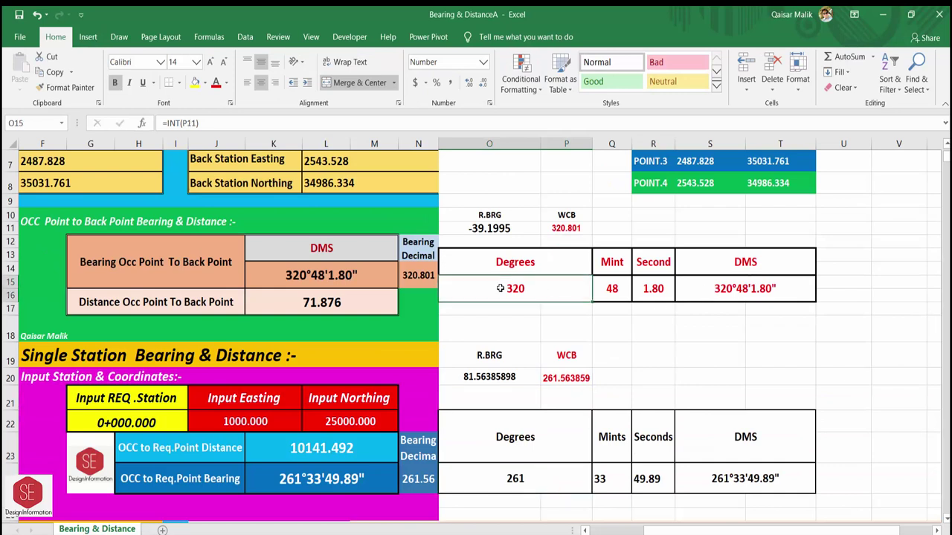
{"action": "left_click", "coordinate": [535, 480]}
{"action": "left_click_drag", "start_coordinate": [535, 479], "coordinate": [745, 480]}
{"action": "key", "text": "Delete"}
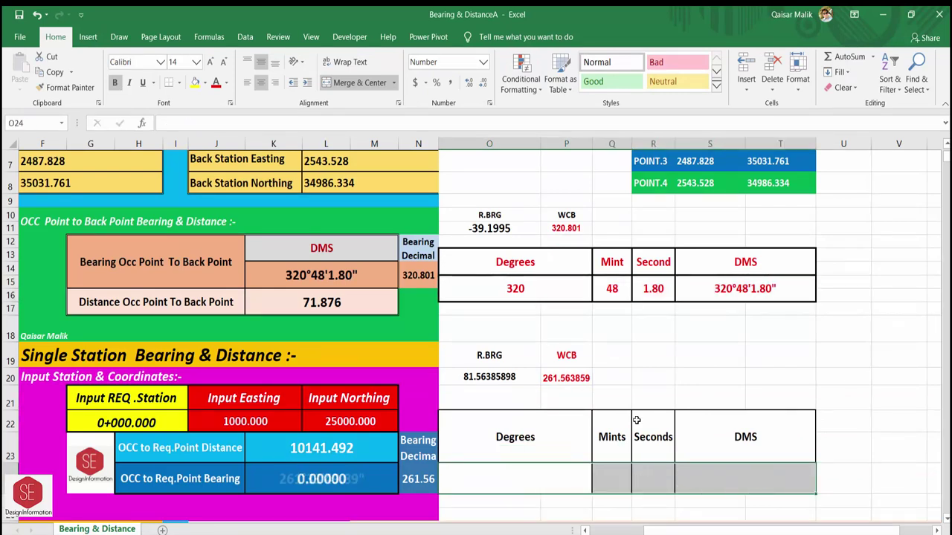
Step: Copy O15:T15 and paste only the formulas into row 24 starting at O24
{"action": "left_click", "coordinate": [534, 286]}
{"action": "left_click_drag", "start_coordinate": [534, 286], "coordinate": [706, 288]}
{"action": "right_click", "coordinate": [706, 288]}
{"action": "left_click", "coordinate": [732, 272]}
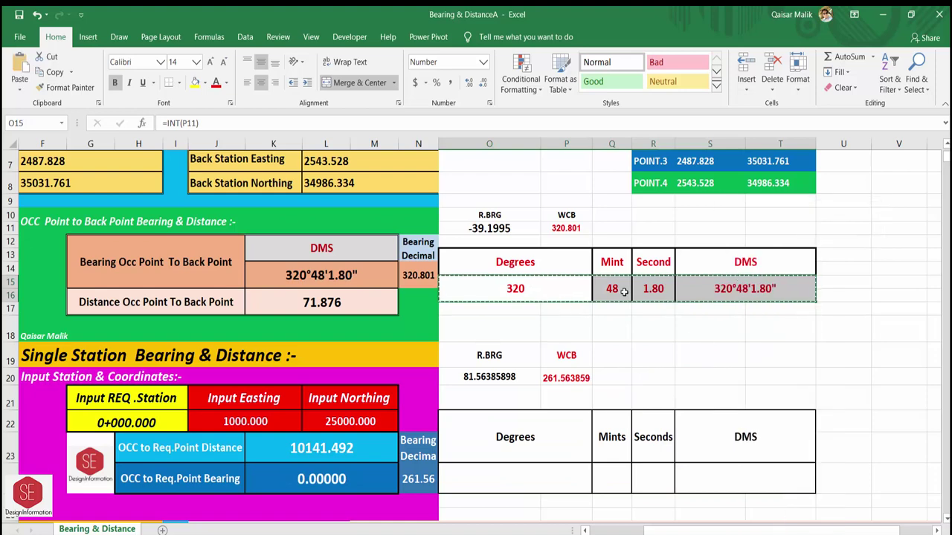
{"action": "left_click", "coordinate": [500, 486]}
{"action": "right_click", "coordinate": [500, 486]}
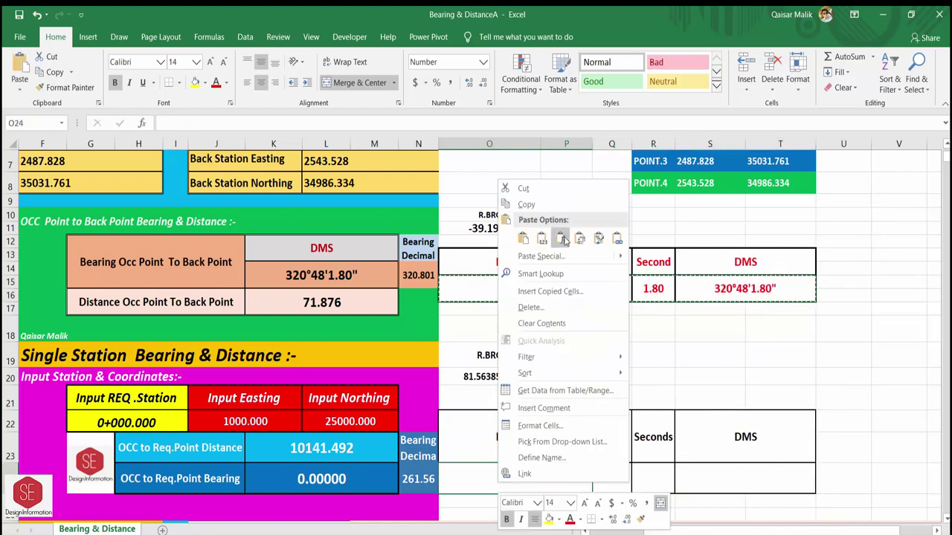
{"action": "left_click", "coordinate": [562, 238]}
{"action": "left_click", "coordinate": [562, 240]}
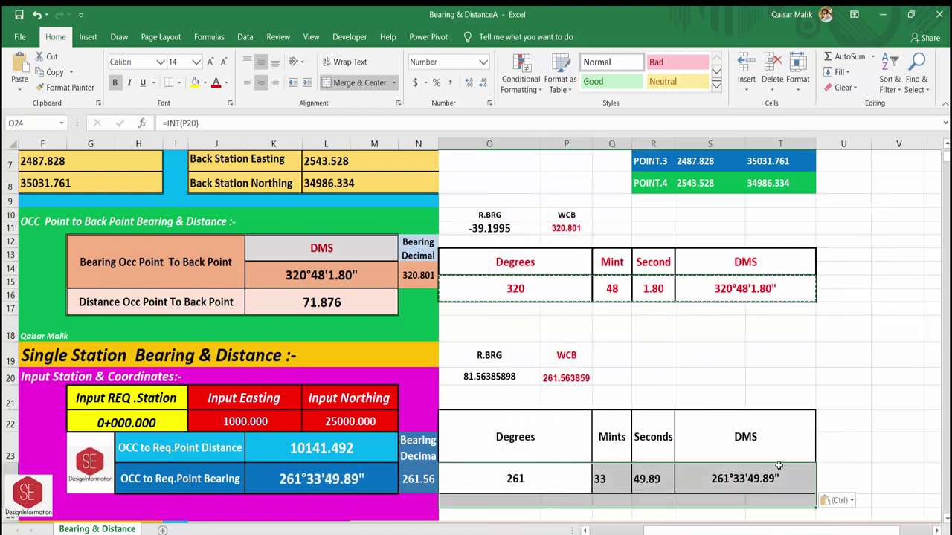
{"action": "left_click", "coordinate": [851, 446]}
Step: Check the pasted S24, R24 and O24 formulas, reading 261°33'49.89"
{"action": "double_click", "coordinate": [743, 478]}
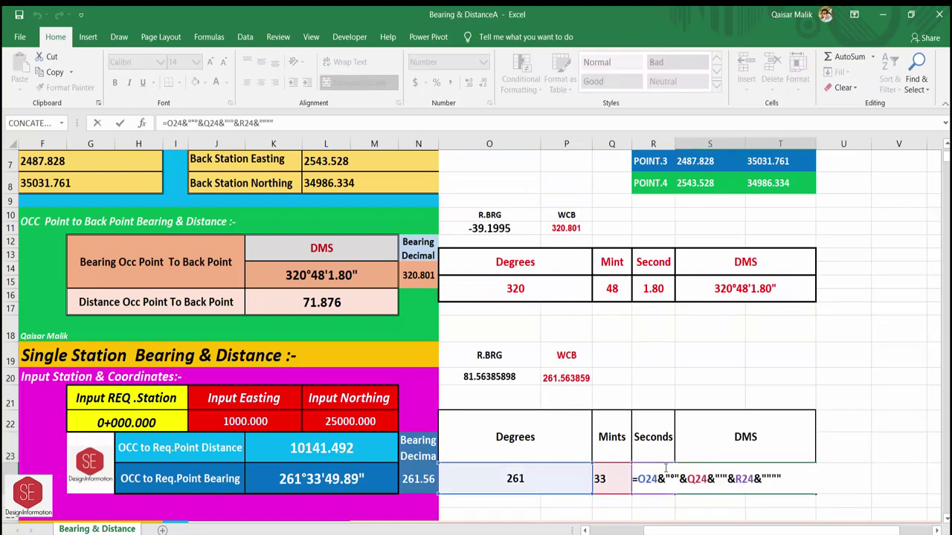
{"action": "left_click", "coordinate": [638, 479]}
{"action": "double_click", "coordinate": [639, 478]}
{"action": "key", "text": "Escape"}
{"action": "double_click", "coordinate": [521, 478]}
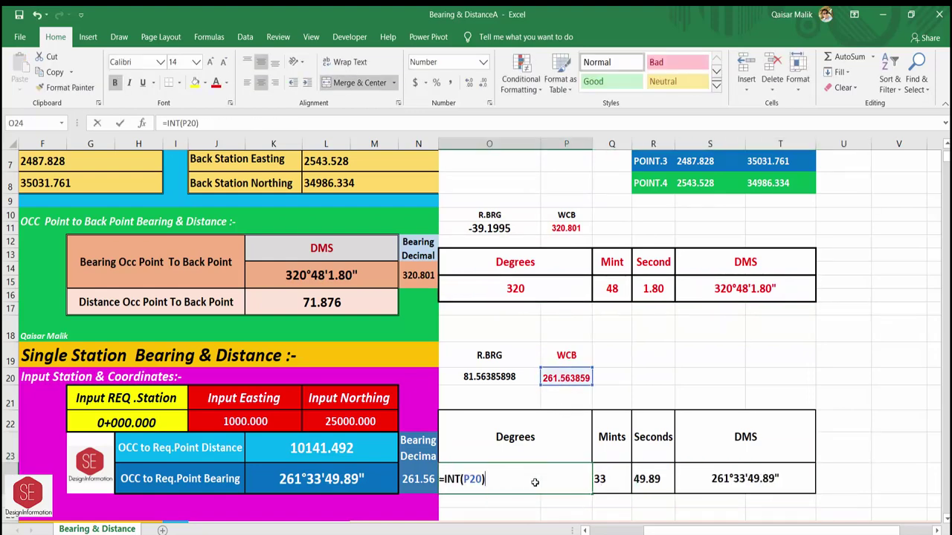
{"action": "key", "text": "ctrl+Return"}
{"action": "scroll", "coordinate": [419, 397], "scroll_direction": "left", "scroll_amount": 2}
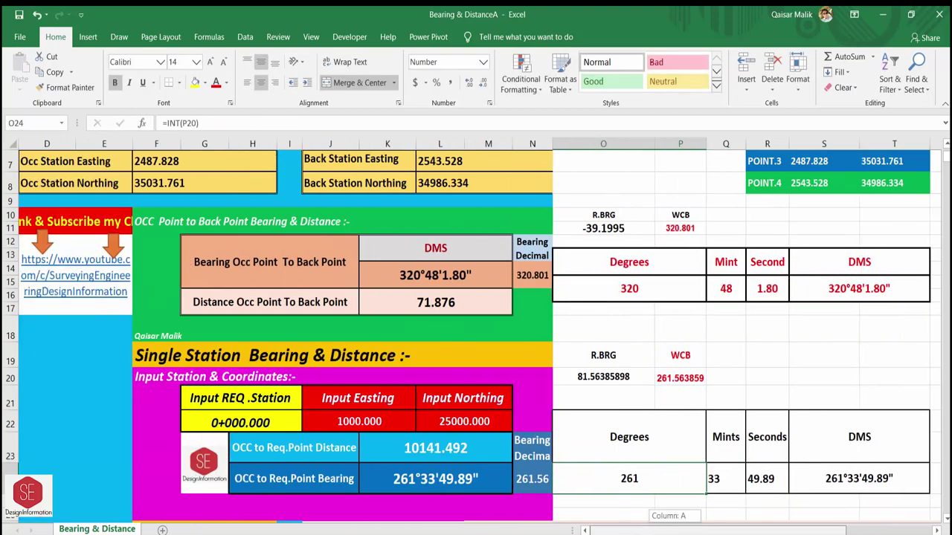
{"action": "scroll", "coordinate": [419, 396], "scroll_direction": "down", "scroll_amount": 1}
{"action": "left_click", "coordinate": [419, 396]}
{"action": "scroll", "coordinate": [419, 397], "scroll_direction": "up", "scroll_amount": 3}
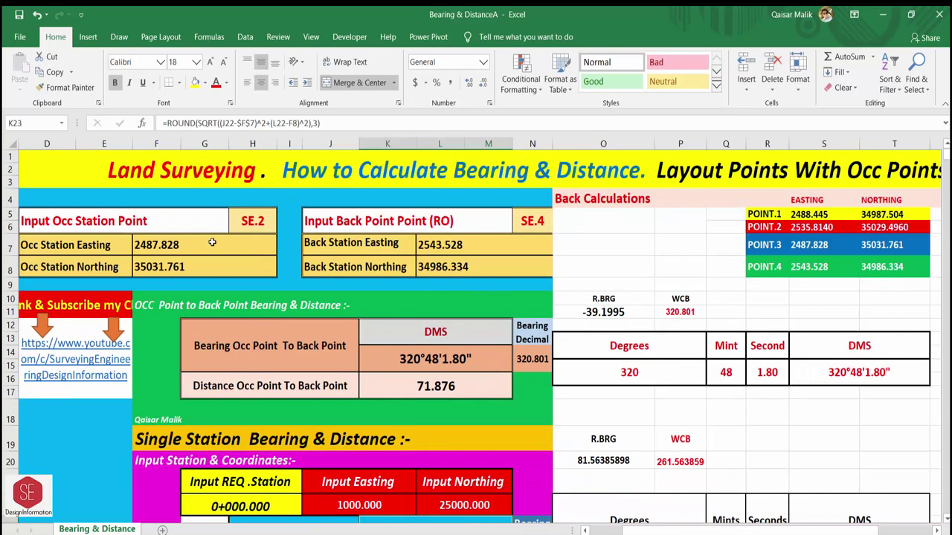
{"action": "scroll", "coordinate": [379, 262], "scroll_direction": "down", "scroll_amount": 2}
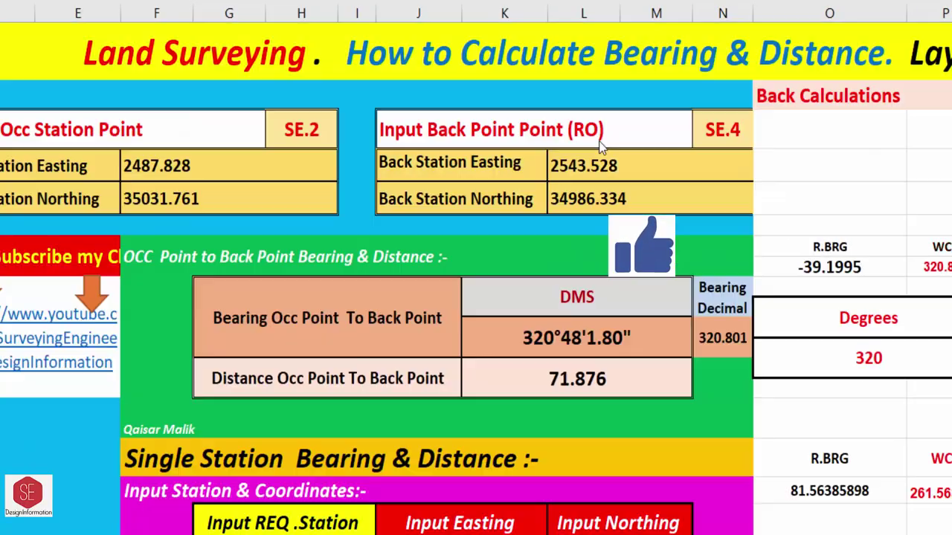
Step: Enter =ROUND(SQRT((L22-F8)^2+(J22-F7)^2),3) in the distance cell, giving 10141.492
{"action": "scroll", "coordinate": [582, 197], "scroll_direction": "up", "scroll_amount": 2}
{"action": "scroll", "coordinate": [476, 424], "scroll_direction": "down", "scroll_amount": 2}
{"action": "scroll", "coordinate": [501, 370], "scroll_direction": "down", "scroll_amount": 1}
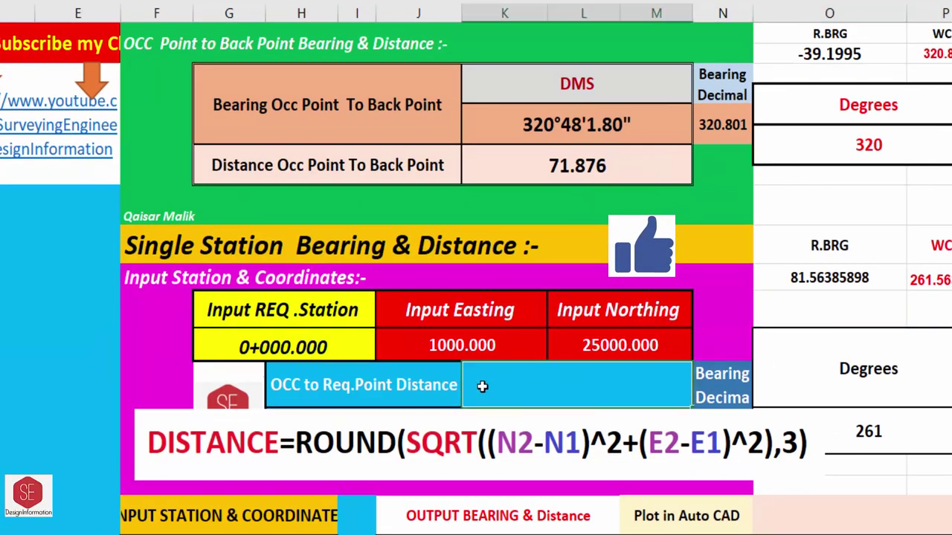
{"action": "type", "text": "=ROUND"}
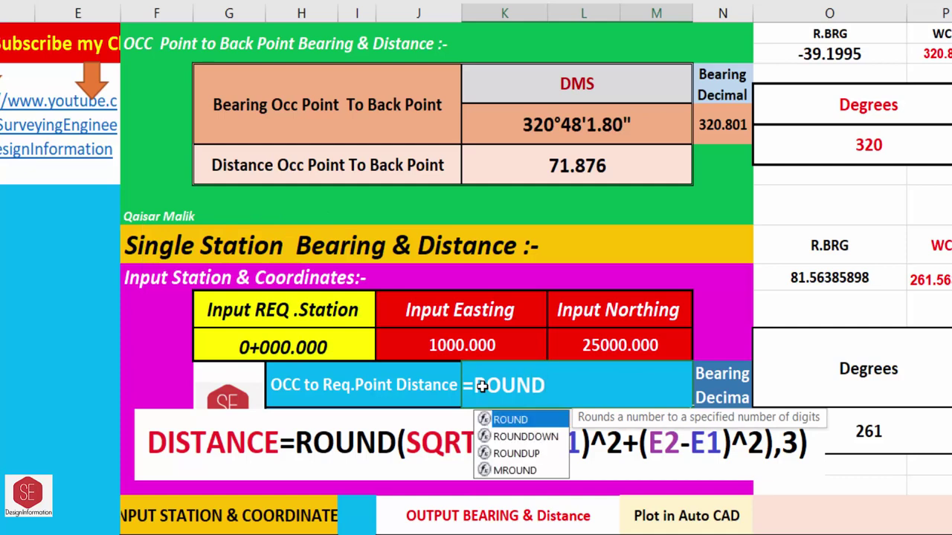
{"action": "type", "text": "(SQRT"}
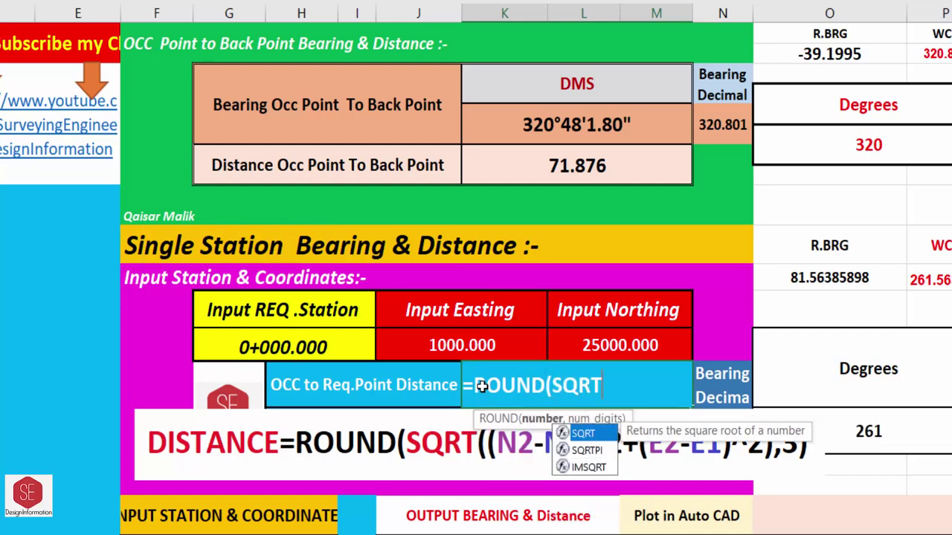
{"action": "type", "text": "(("}
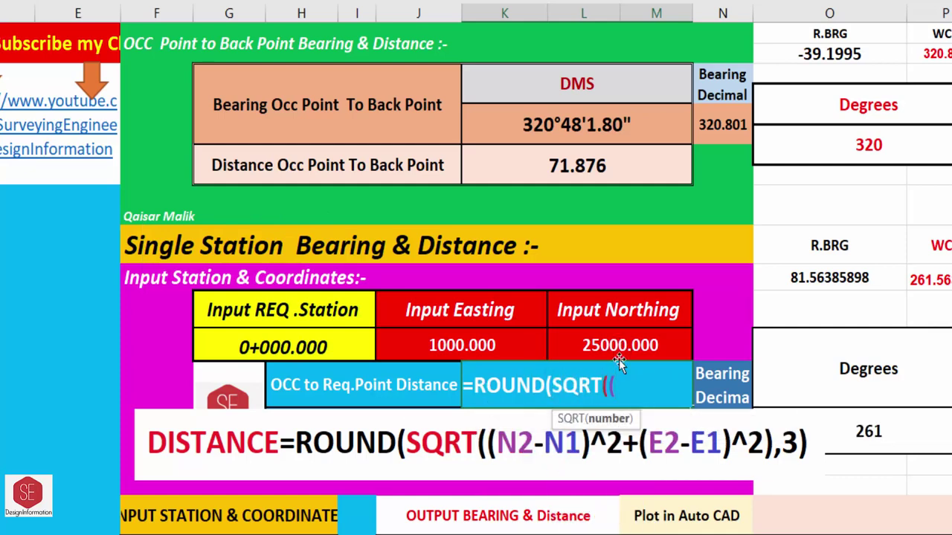
{"action": "left_click", "coordinate": [618, 362]}
{"action": "type", "text": "-"}
{"action": "scroll", "coordinate": [180, 58], "scroll_direction": "up", "scroll_amount": 2}
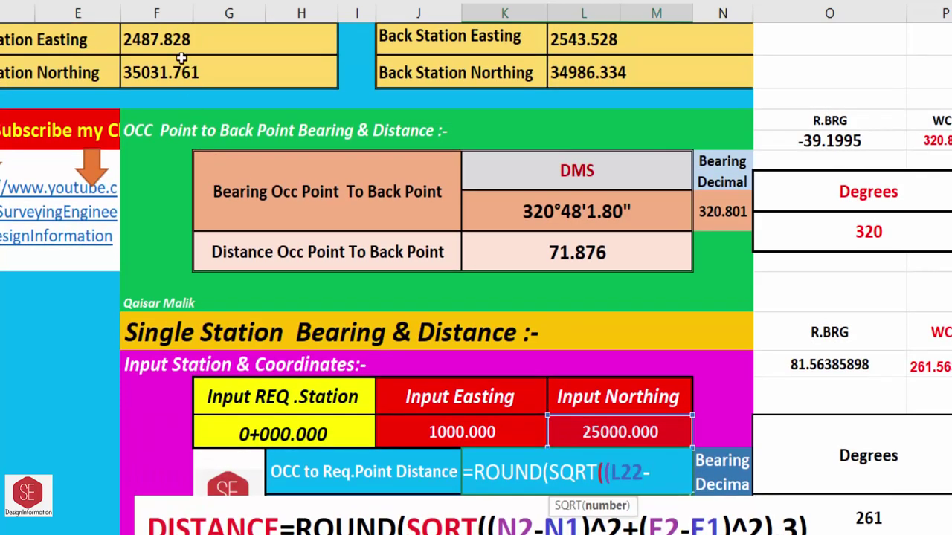
{"action": "left_click", "coordinate": [170, 72]}
{"action": "type", "text": ")^"}
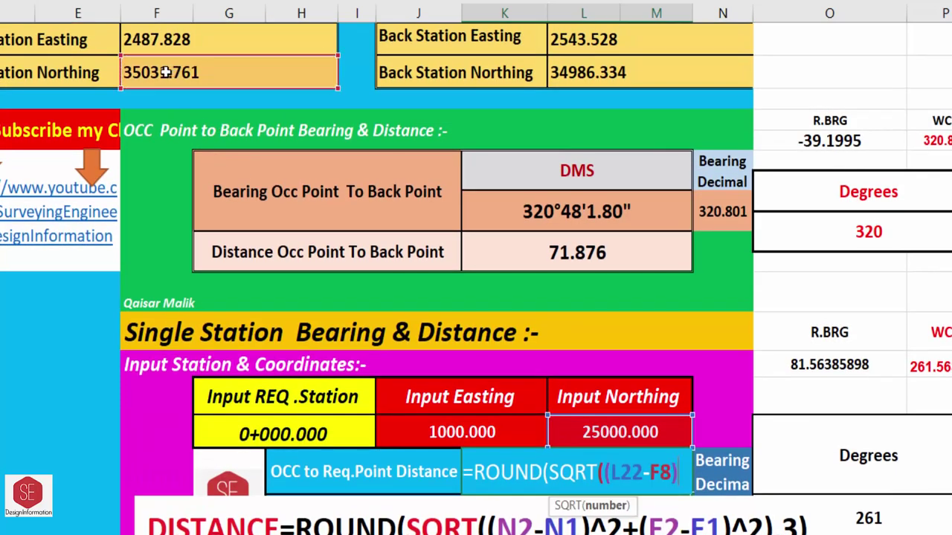
{"action": "type", "text": "2+("}
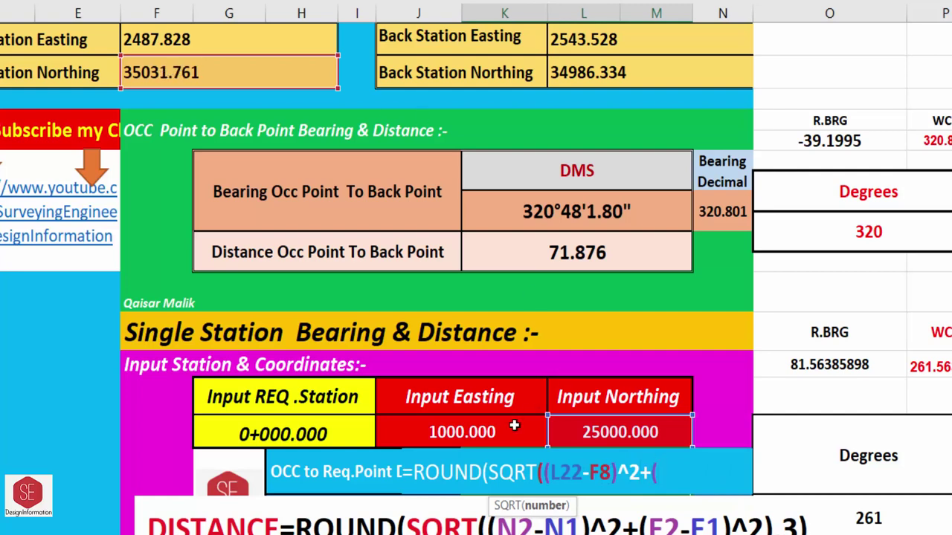
{"action": "left_click", "coordinate": [513, 425]}
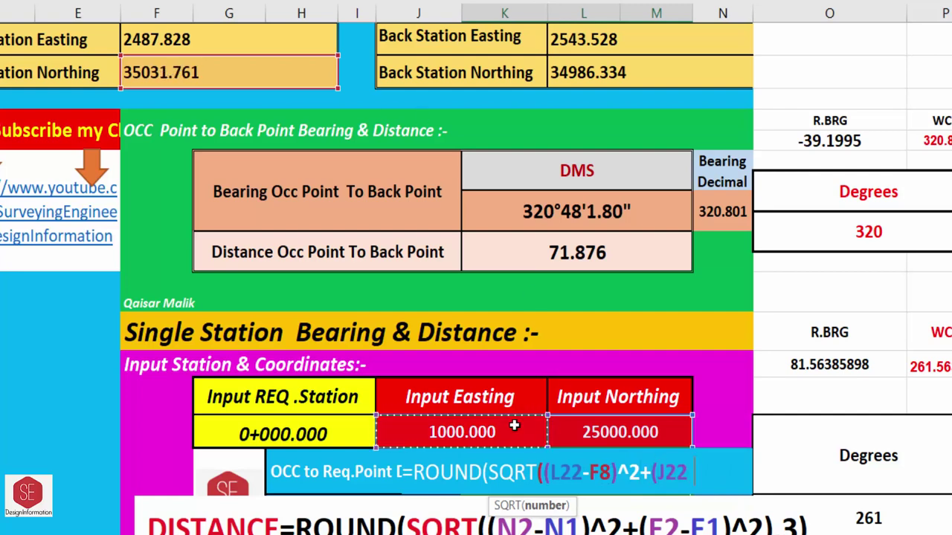
{"action": "type", "text": "-"}
{"action": "left_click", "coordinate": [189, 35]}
{"action": "type", "text": ")^2"}
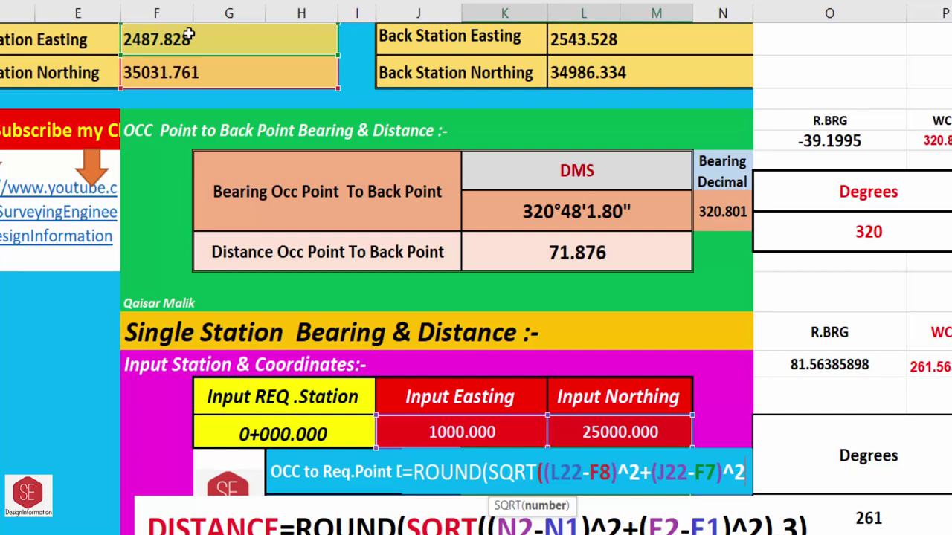
{"action": "type", "text": "),3"}
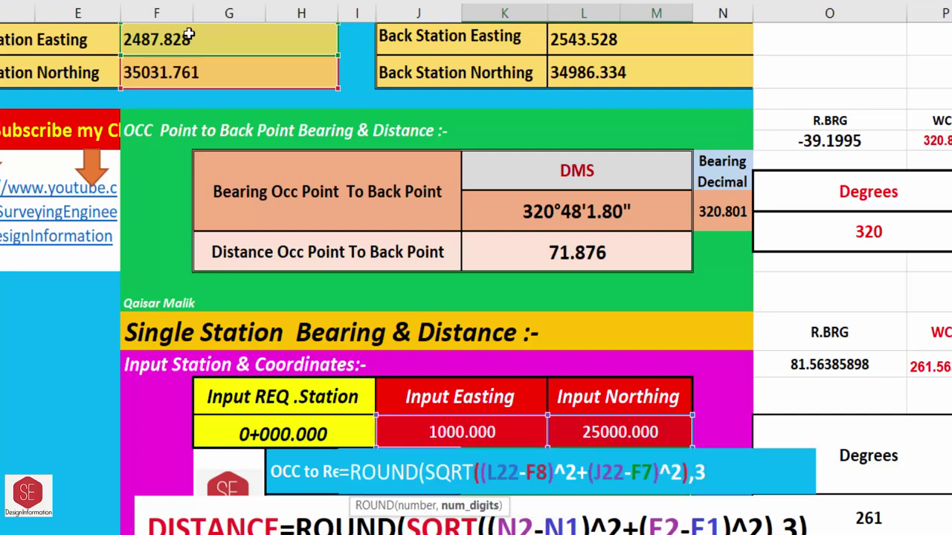
{"action": "type", "text": ")"}
{"action": "key", "text": "Return"}
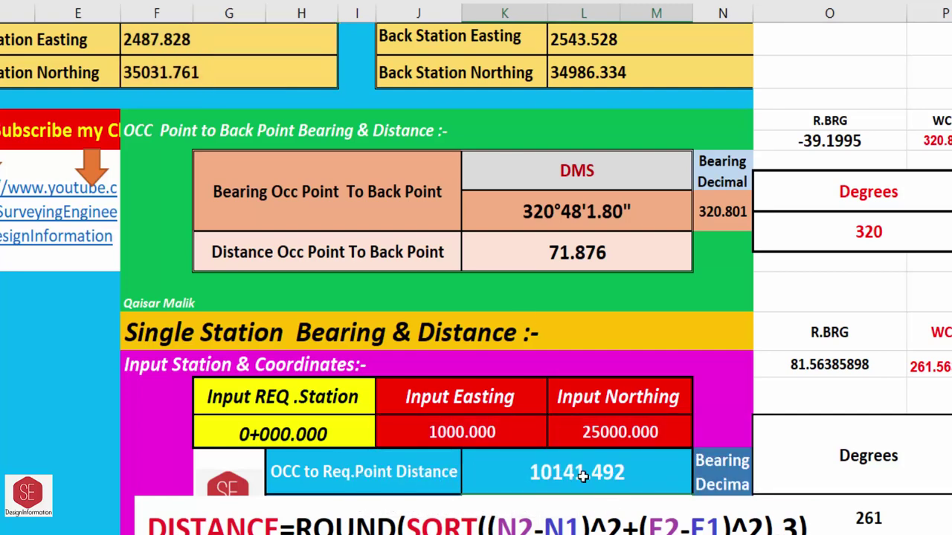
Step: Reopen the distance formula to verify it, leaving it unchanged
{"action": "double_click", "coordinate": [581, 474]}
{"action": "scroll", "coordinate": [521, 432], "scroll_direction": "up", "scroll_amount": 1}
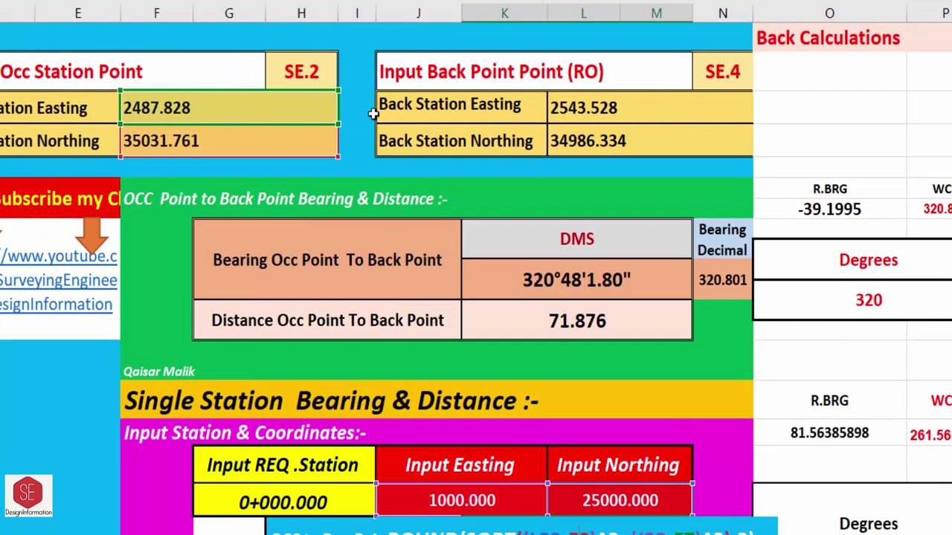
{"action": "scroll", "coordinate": [506, 341], "scroll_direction": "down", "scroll_amount": 2}
{"action": "key", "text": "Return"}
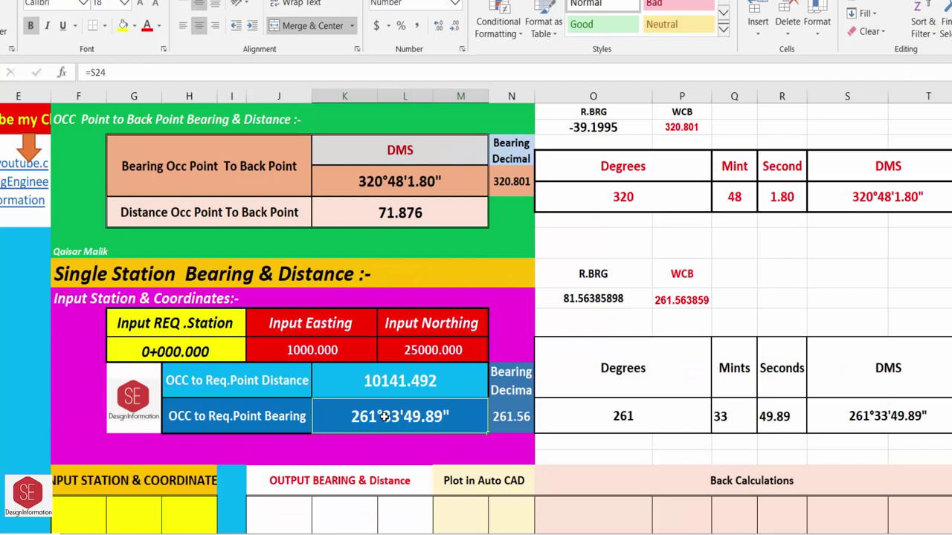
Step: Link the bearing cell to the DMS result, showing 261°33'49.89"
{"action": "key", "text": "Delete"}
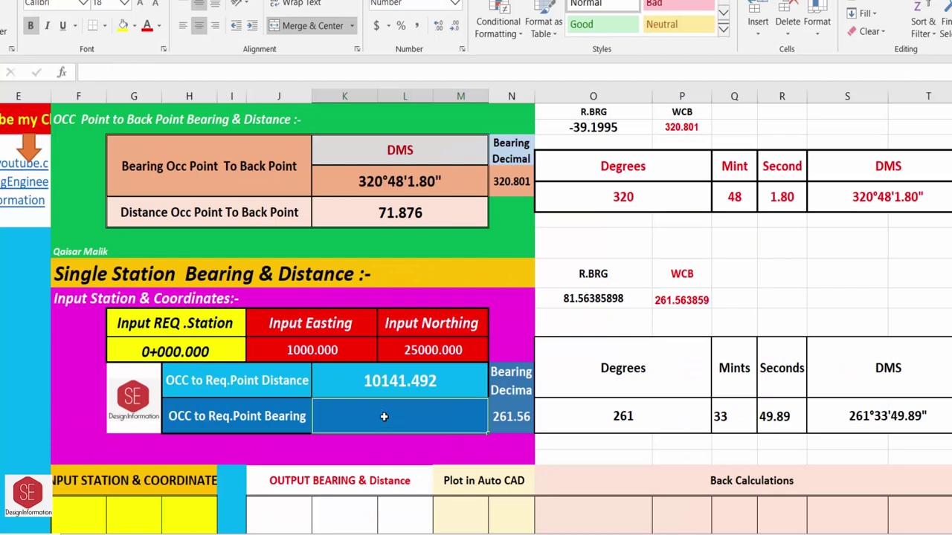
{"action": "type", "text": "="}
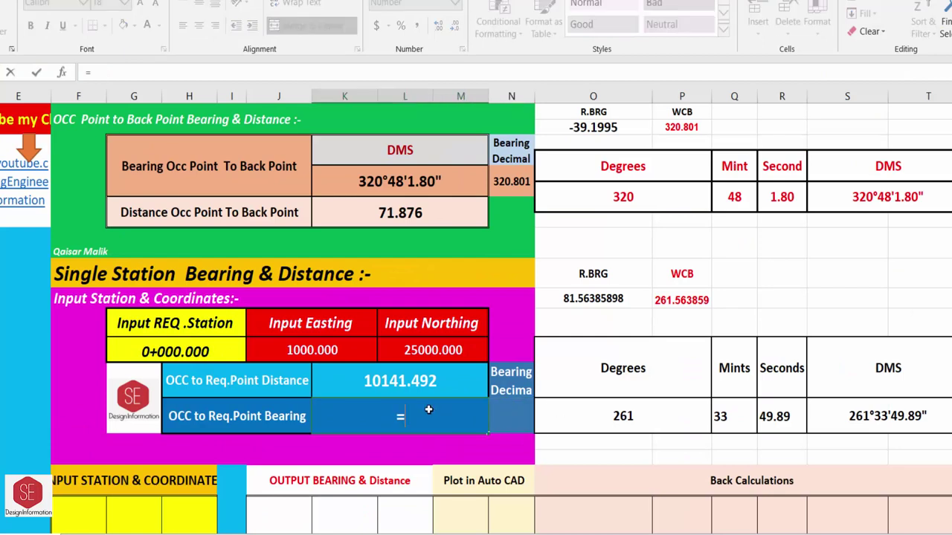
{"action": "left_click", "coordinate": [879, 419]}
{"action": "key", "text": "Return"}
Step: Set Bearing Decimal to =P20 so it shows 261.564
{"action": "key", "text": "Tab"}
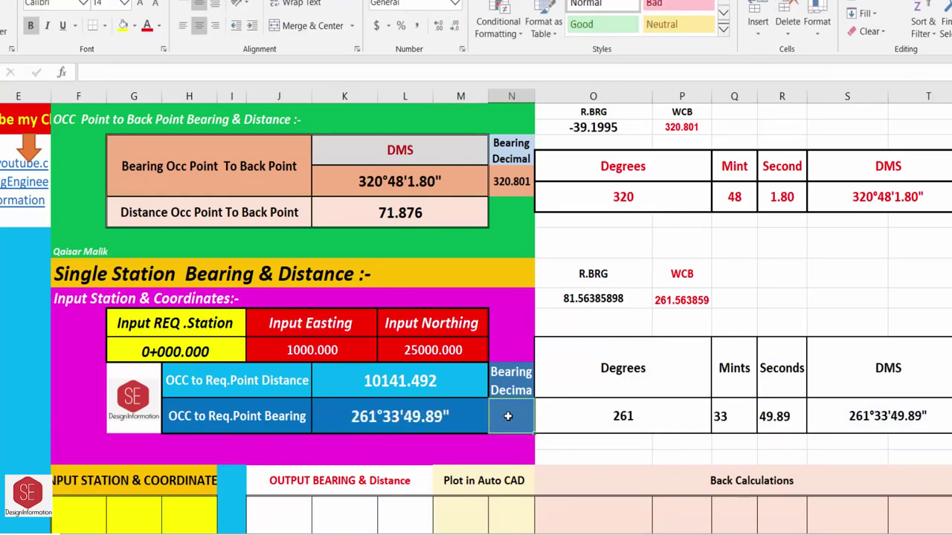
{"action": "type", "text": "="}
{"action": "left_click", "coordinate": [651, 295]}
{"action": "key", "text": "Return"}
{"action": "left_click", "coordinate": [525, 420]}
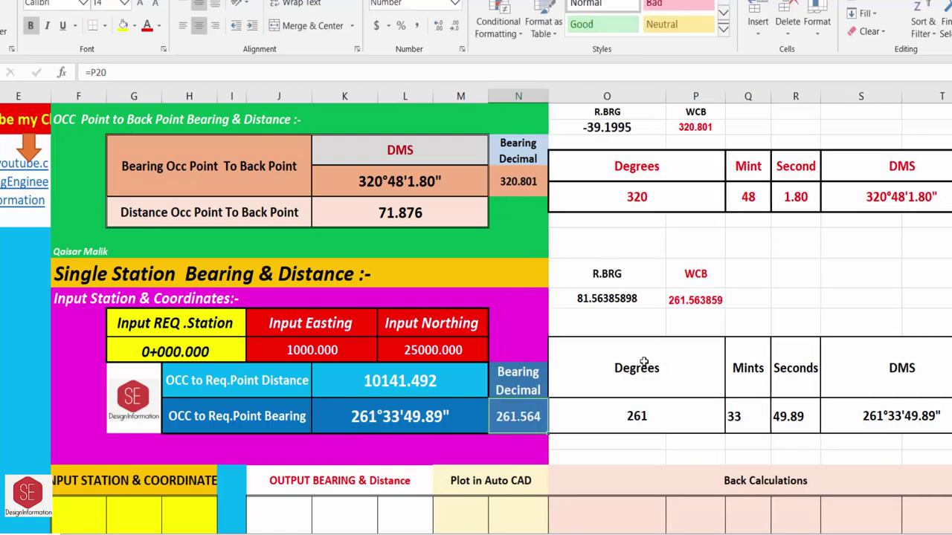
{"action": "key", "text": "Return"}
{"action": "scroll", "coordinate": [481, 332], "scroll_direction": "down", "scroll_amount": 3}
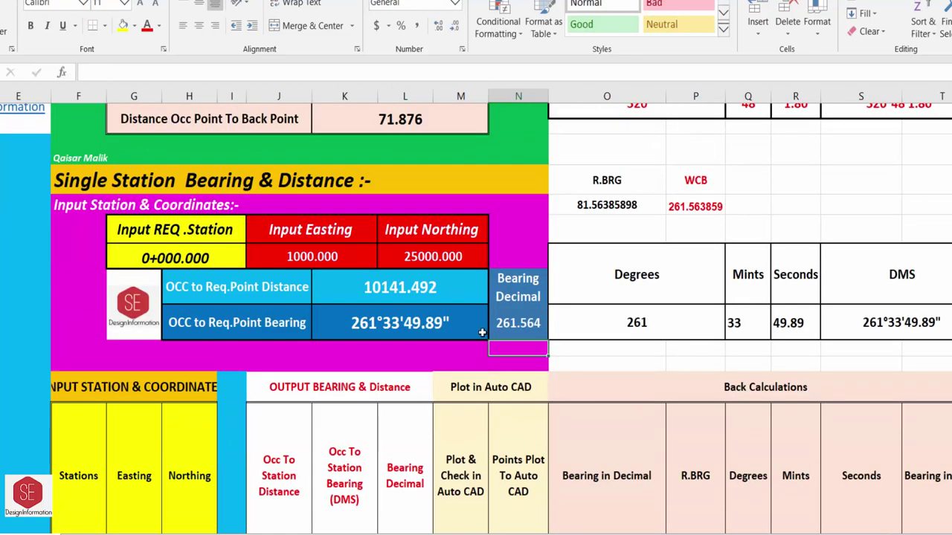
{"action": "left_click", "coordinate": [312, 257]}
{"action": "scroll", "coordinate": [308, 255], "scroll_direction": "up", "scroll_amount": 3}
{"action": "key", "text": "Return"}
Step: Try an input point of Easting 1050 and Northing 25050, then review the distance and bearing results
{"action": "double_click", "coordinate": [473, 453]}
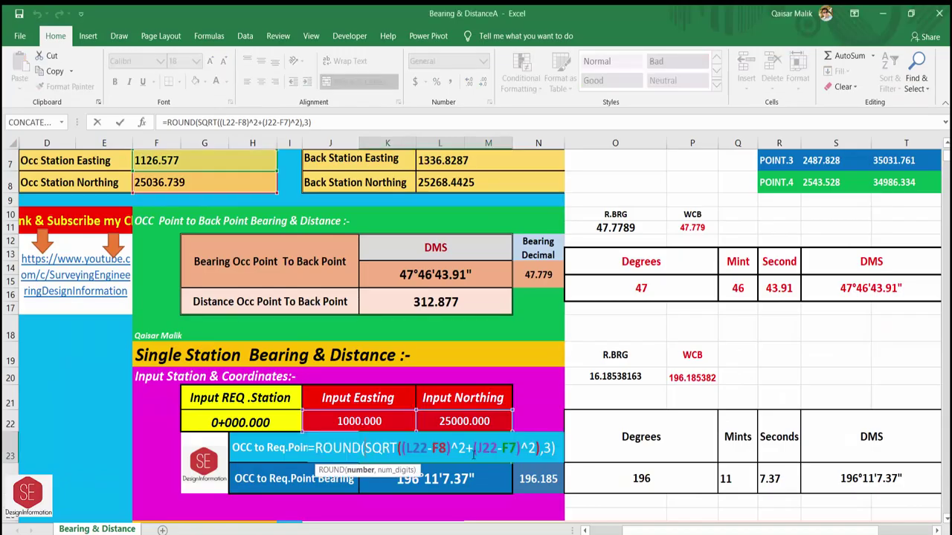
{"action": "left_click", "coordinate": [392, 422]}
{"action": "type", "text": "10"}
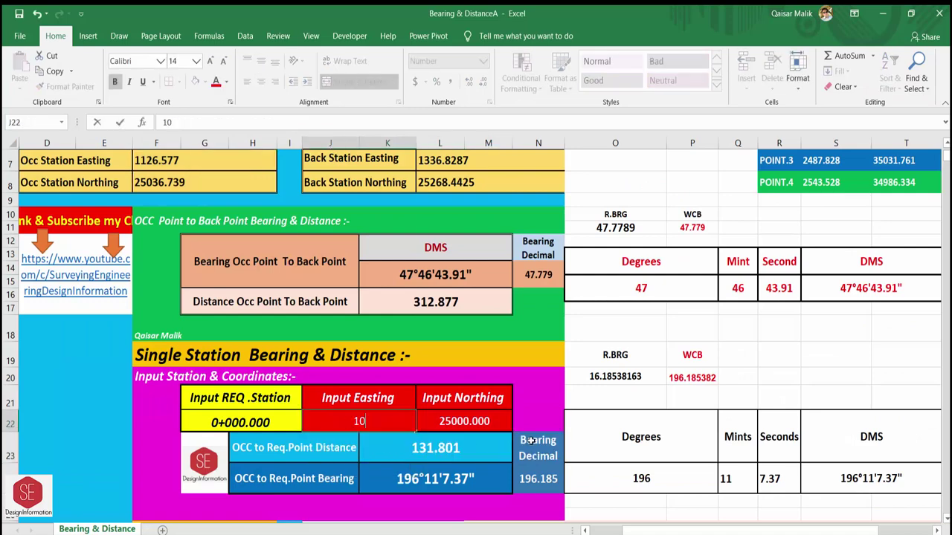
{"action": "type", "text": "50"}
{"action": "key", "text": "Return"}
{"action": "left_click", "coordinate": [459, 423]}
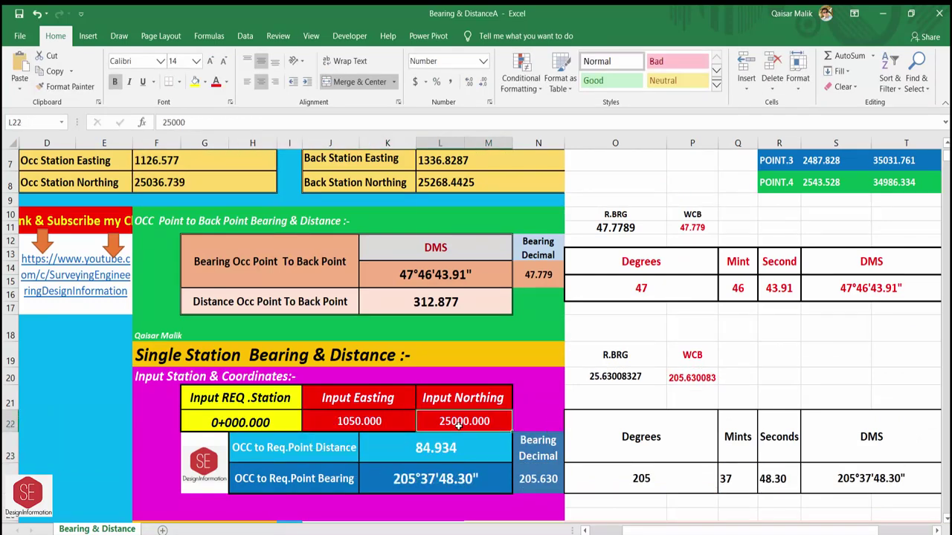
{"action": "type", "text": "25050"}
{"action": "key", "text": "Return"}
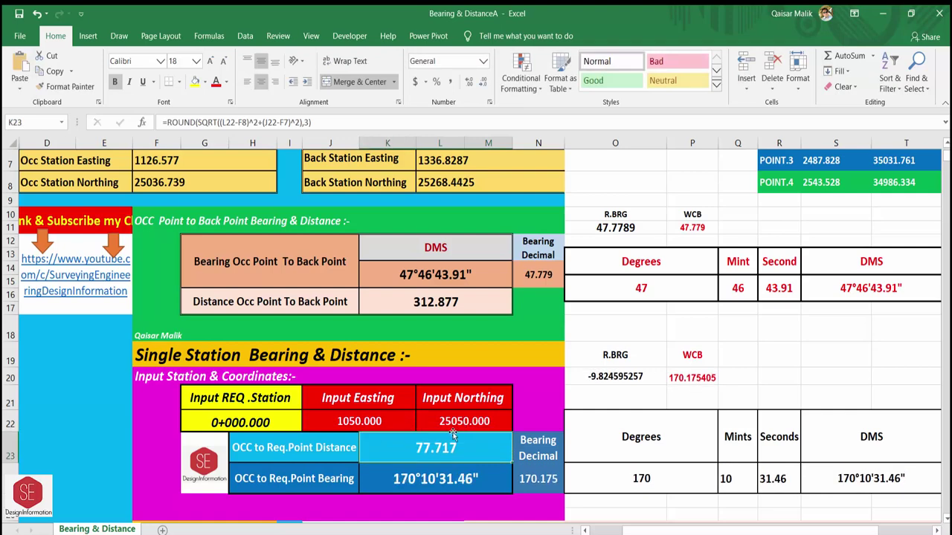
{"action": "left_click", "coordinate": [454, 481]}
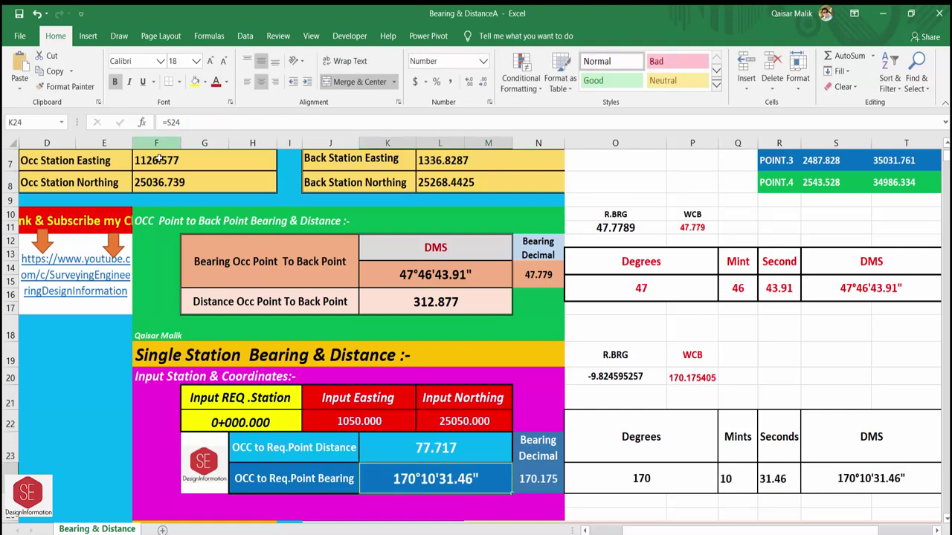
{"action": "scroll", "coordinate": [164, 179], "scroll_direction": "up", "scroll_amount": 1}
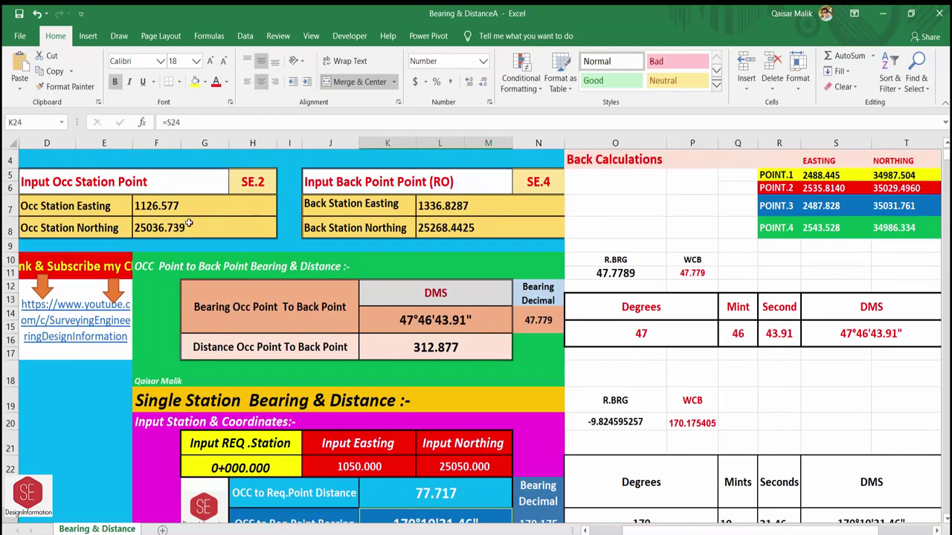
{"action": "scroll", "coordinate": [420, 382], "scroll_direction": "down", "scroll_amount": 1}
{"action": "left_click", "coordinate": [433, 449]}
Step: Change the input point to Easting 1070 and Northing 25090, giving distance 77.703
{"action": "left_click", "coordinate": [383, 422]}
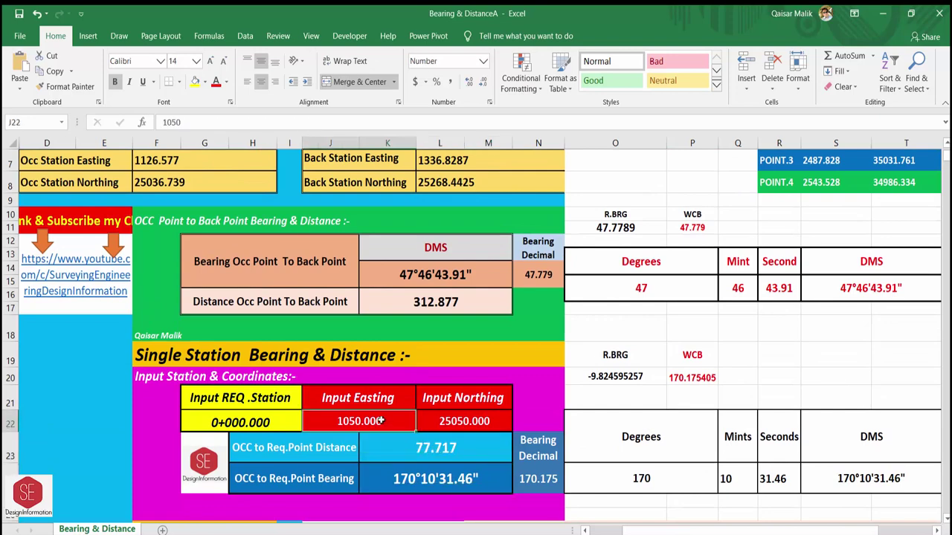
{"action": "type", "text": "1070"}
{"action": "key", "text": "Return"}
{"action": "left_click", "coordinate": [449, 417]}
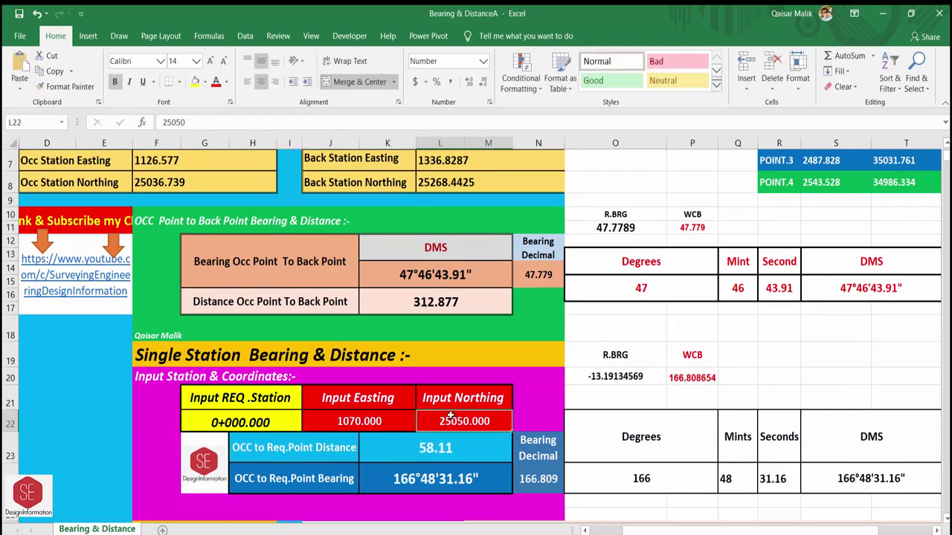
{"action": "type", "text": "25090"}
{"action": "left_click", "coordinate": [435, 447]}
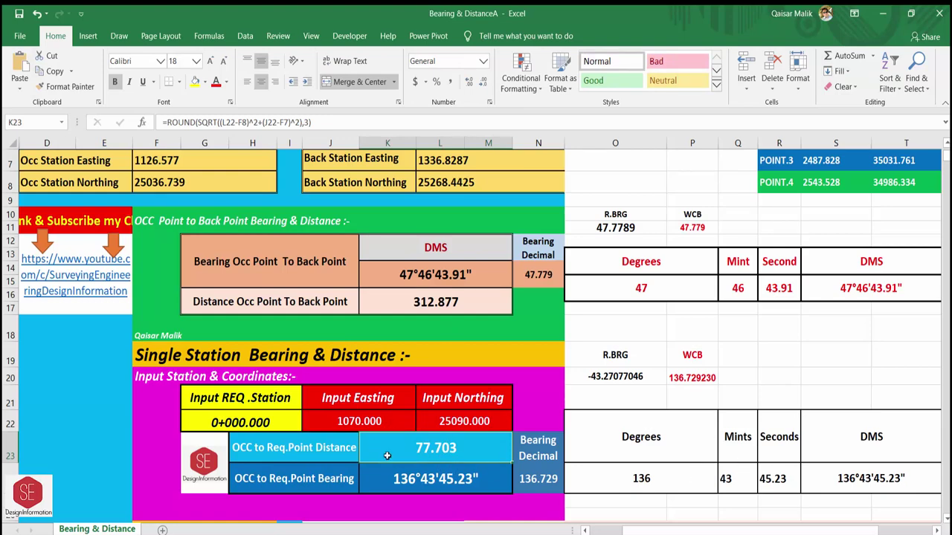
{"action": "scroll", "coordinate": [388, 342], "scroll_direction": "down", "scroll_amount": 2}
{"action": "left_click", "coordinate": [346, 323]}
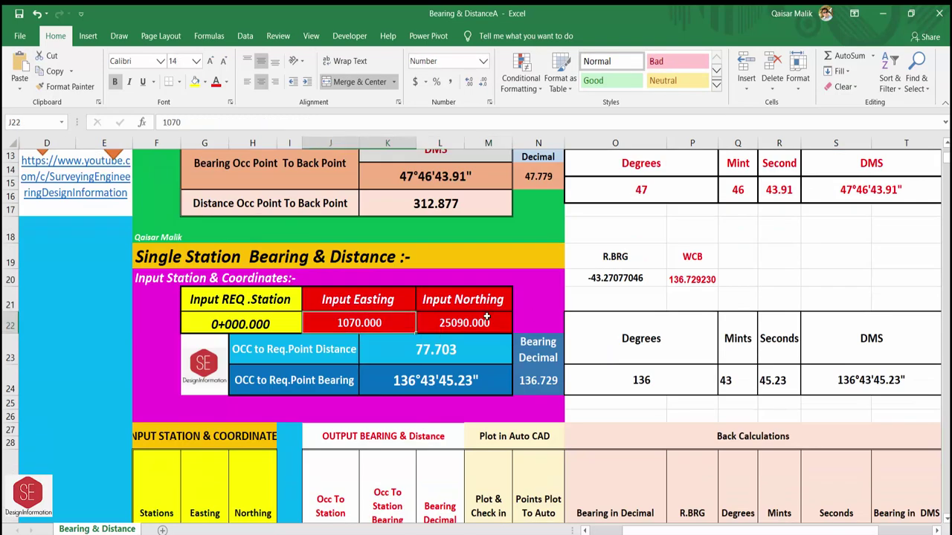
{"action": "left_click", "coordinate": [461, 324]}
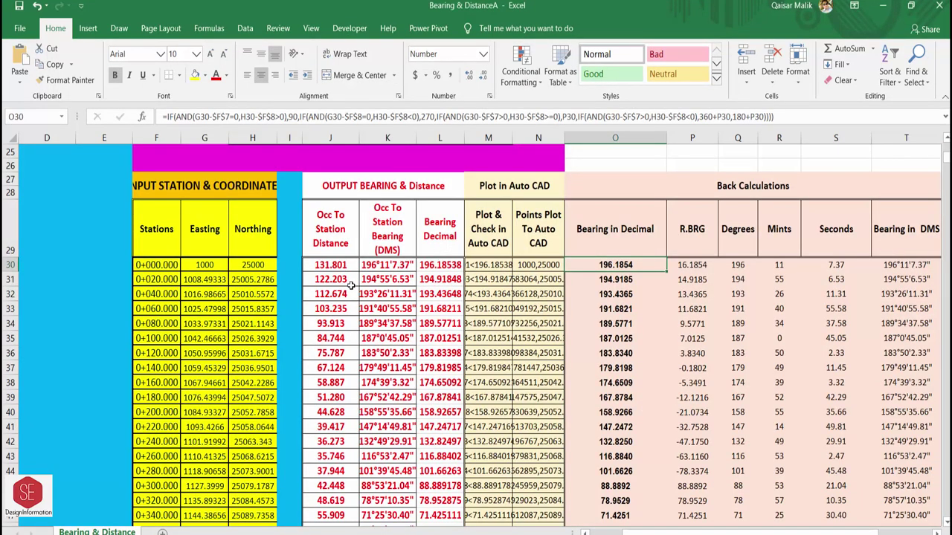
Step: Review the row 30 DMS bearing, Bearing in Decimal and R.BRG formulas without changing them
{"action": "double_click", "coordinate": [387, 265]}
{"action": "key", "text": "Escape"}
{"action": "key", "text": "F2"}
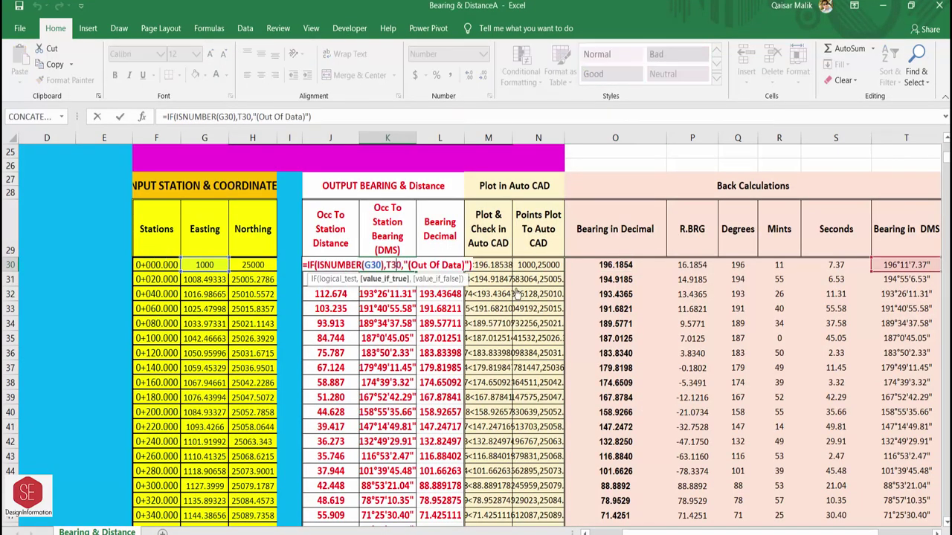
{"action": "key", "text": "Escape"}
{"action": "key", "text": "Right"}
{"action": "key", "text": "F2"}
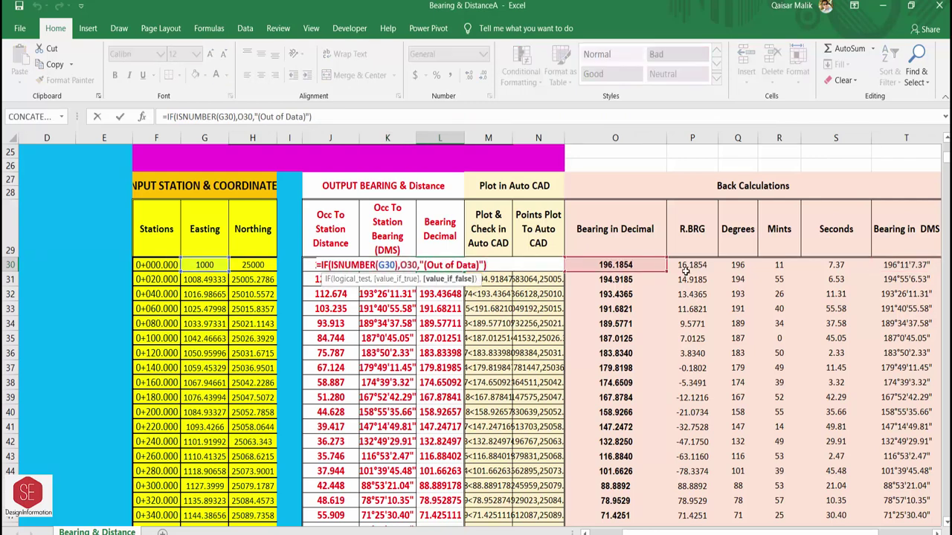
{"action": "key", "text": "Escape"}
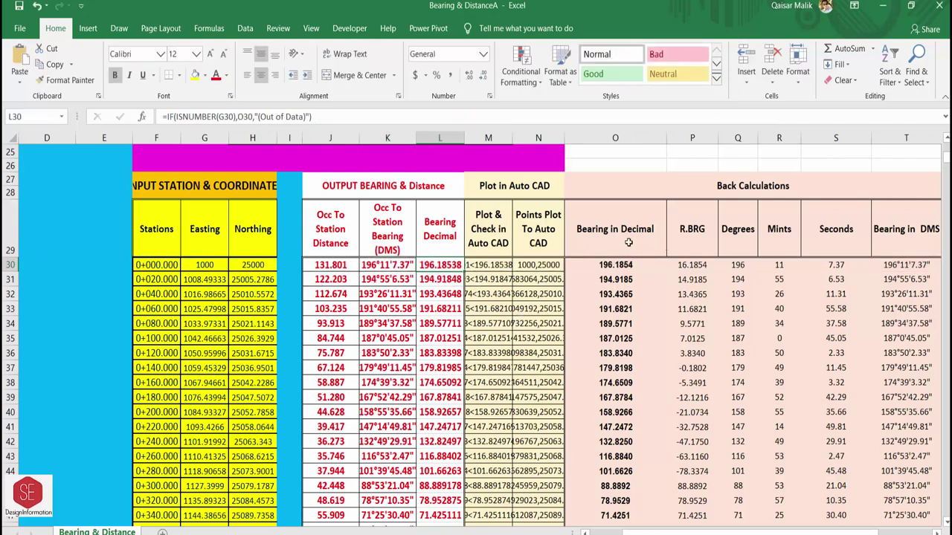
{"action": "left_click", "coordinate": [612, 263]}
{"action": "key", "text": "F2"}
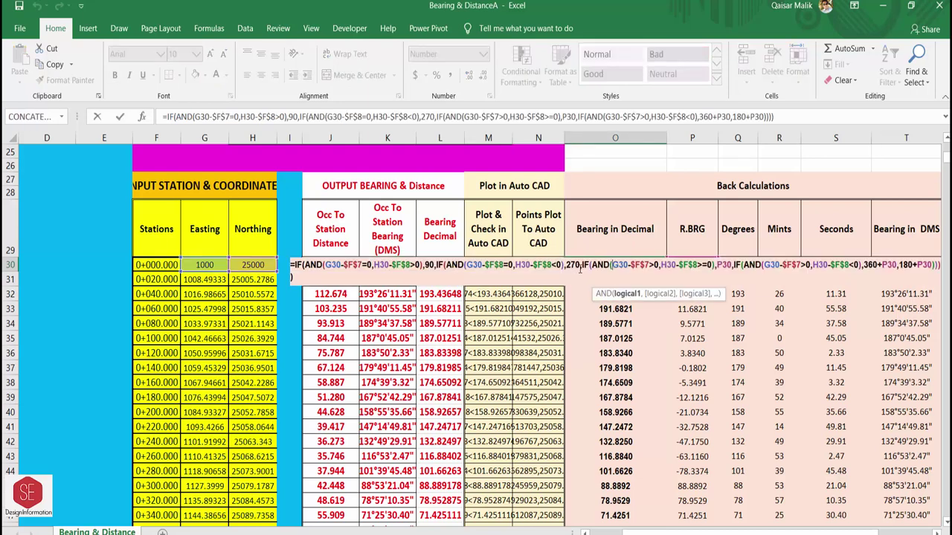
{"action": "key", "text": "Escape"}
{"action": "key", "text": "Right"}
{"action": "key", "text": "F2"}
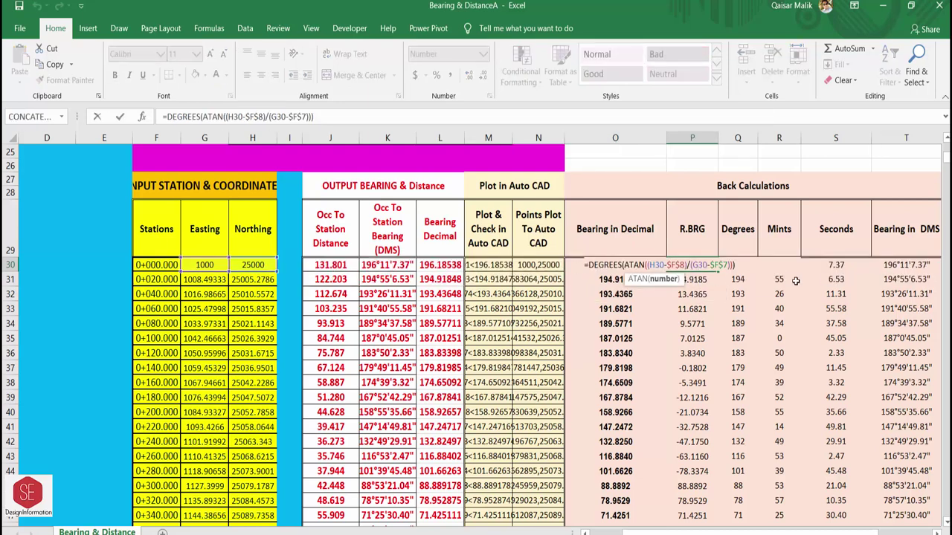
{"action": "key", "text": "Escape"}
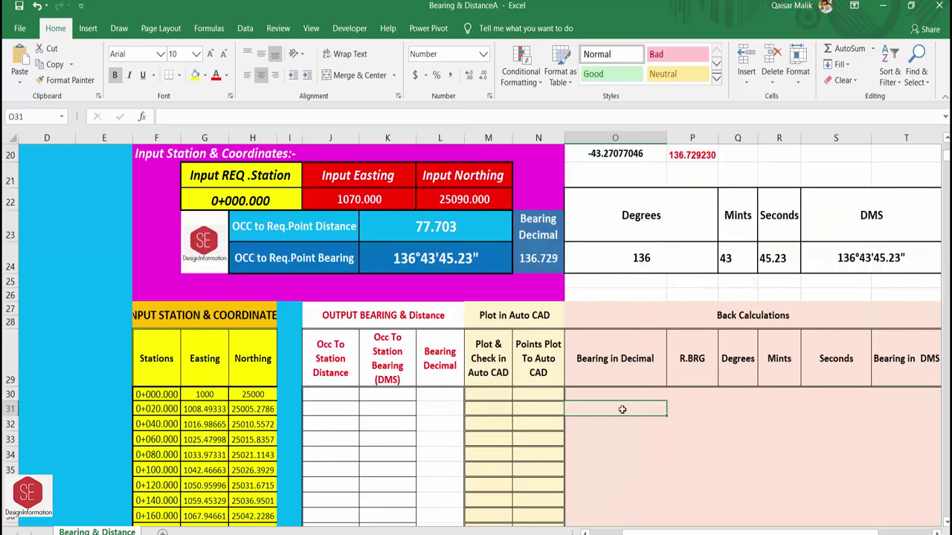
{"action": "scroll", "coordinate": [675, 398], "scroll_direction": "up", "scroll_amount": 1}
{"action": "scroll", "coordinate": [446, 334], "scroll_direction": "down", "scroll_amount": 3}
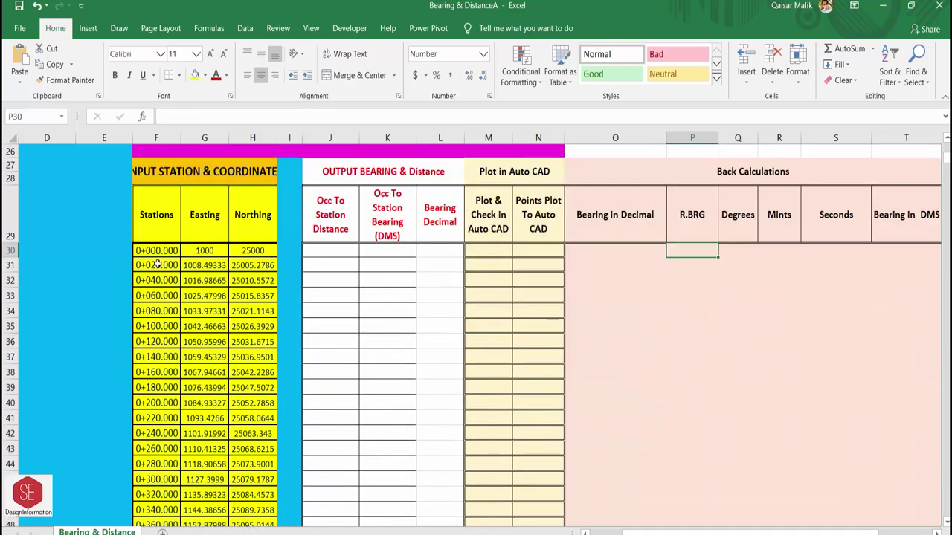
{"action": "left_click", "coordinate": [174, 260]}
{"action": "left_click", "coordinate": [219, 264]}
{"action": "left_click", "coordinate": [229, 265]}
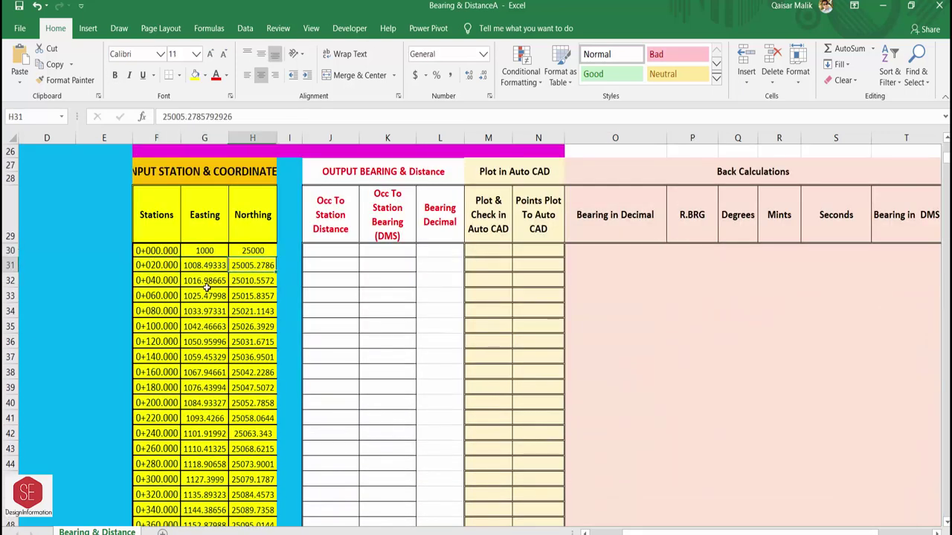
{"action": "left_click", "coordinate": [214, 281]}
{"action": "left_click", "coordinate": [215, 296]}
{"action": "left_click", "coordinate": [225, 322]}
{"action": "left_click", "coordinate": [249, 312]}
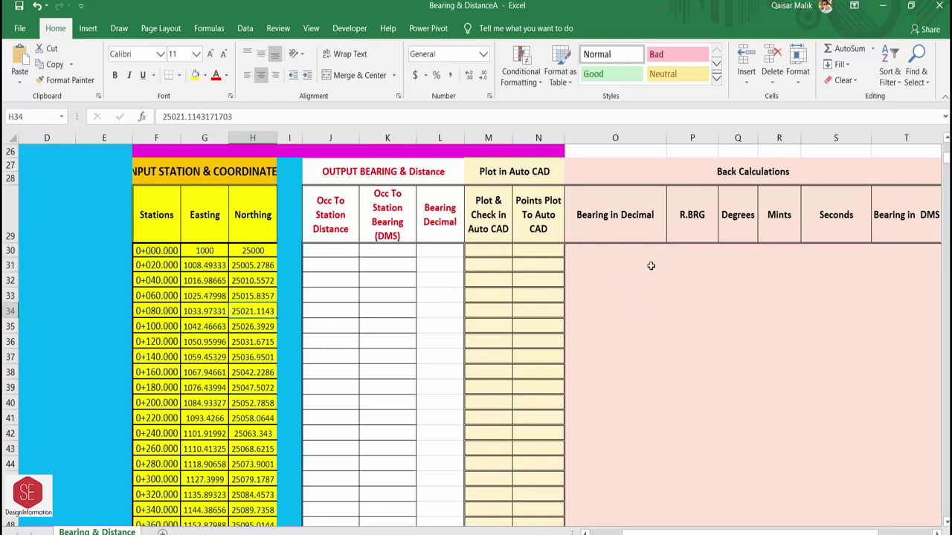
{"action": "left_click", "coordinate": [691, 249]}
{"action": "scroll", "coordinate": [677, 256], "scroll_direction": "up", "scroll_amount": 3}
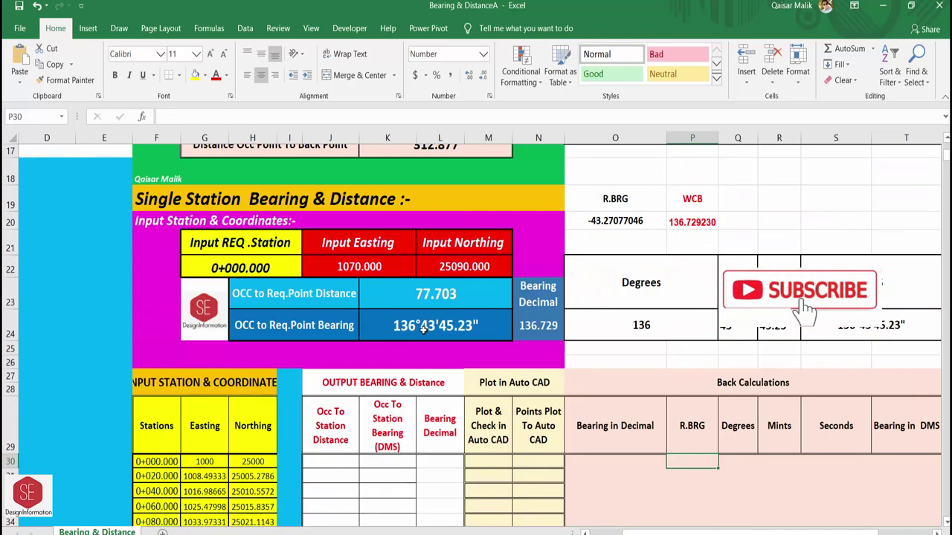
{"action": "scroll", "coordinate": [422, 329], "scroll_direction": "up", "scroll_amount": 2}
{"action": "scroll", "coordinate": [284, 220], "scroll_direction": "up", "scroll_amount": 3}
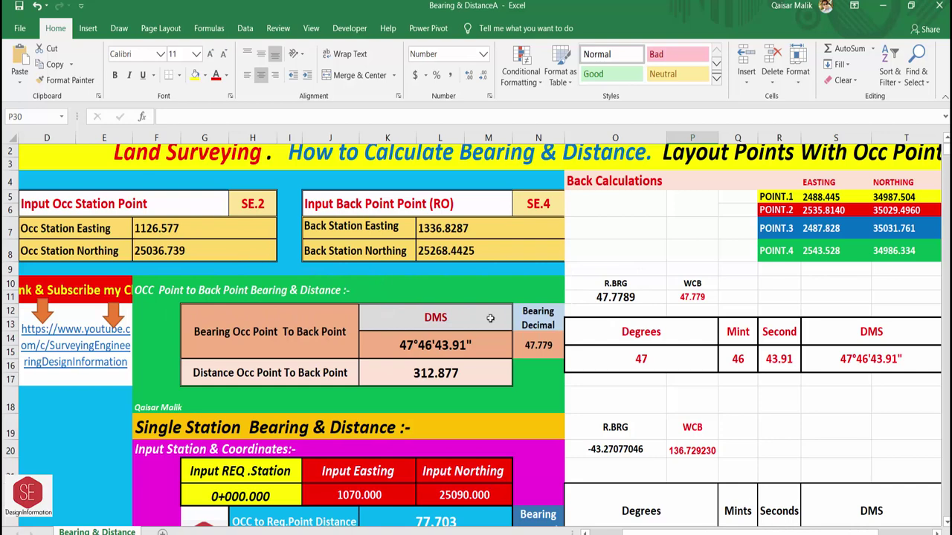
{"action": "scroll", "coordinate": [704, 445], "scroll_direction": "down", "scroll_amount": 2}
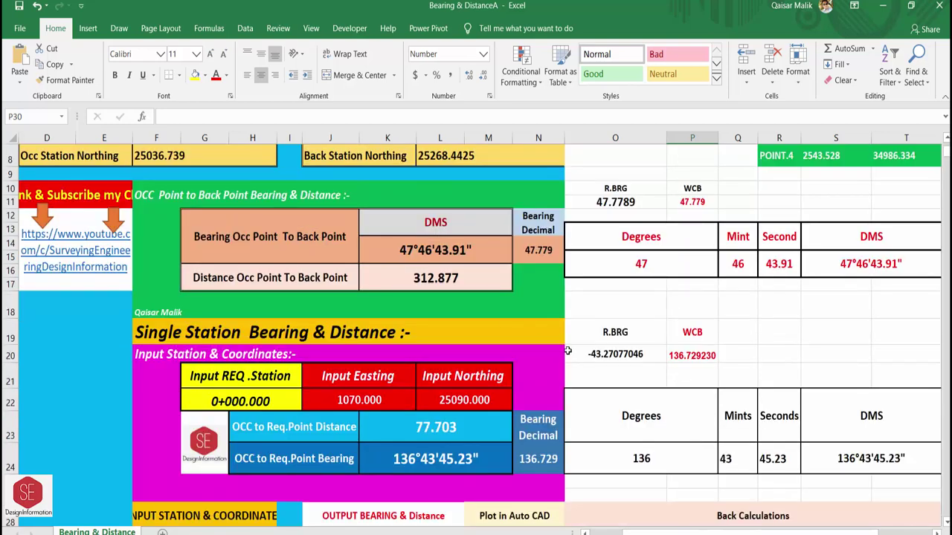
{"action": "scroll", "coordinate": [709, 334], "scroll_direction": "down", "scroll_amount": 1}
Step: Copy the single-station R.BRG formula text from O20, leaving it unchanged
{"action": "left_click", "coordinate": [608, 303]}
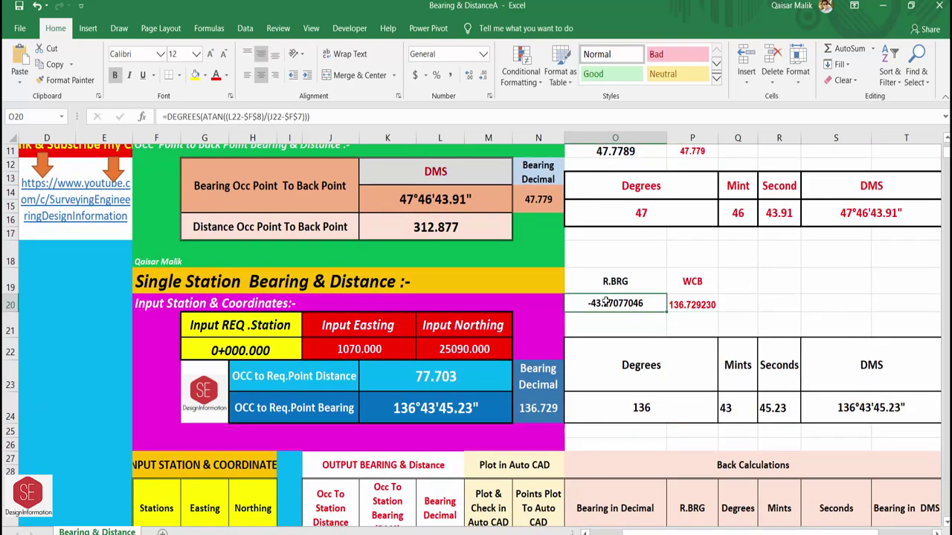
{"action": "double_click", "coordinate": [608, 303]}
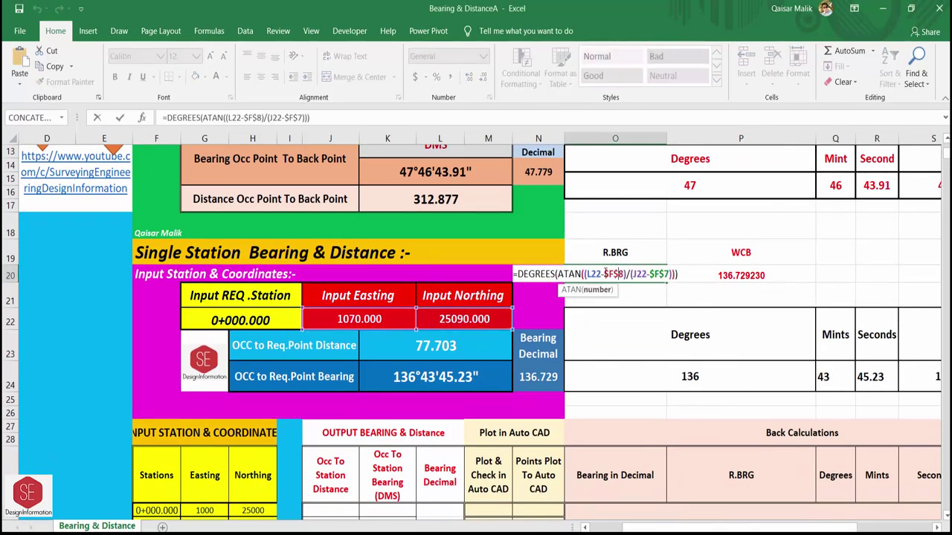
{"action": "left_click_drag", "start_coordinate": [604, 274], "coordinate": [625, 273]}
{"action": "scroll", "coordinate": [559, 417], "scroll_direction": "up", "scroll_amount": 4}
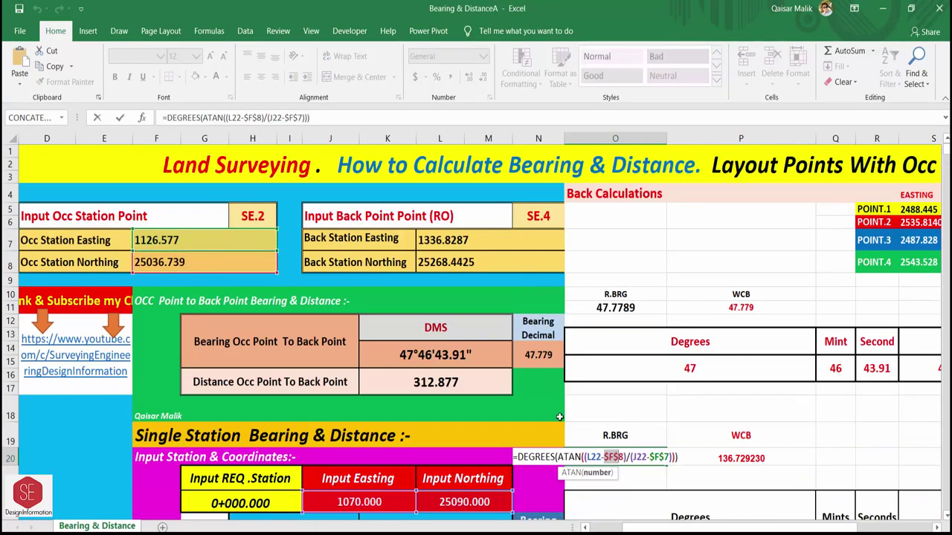
{"action": "scroll", "coordinate": [435, 482], "scroll_direction": "down", "scroll_amount": 1}
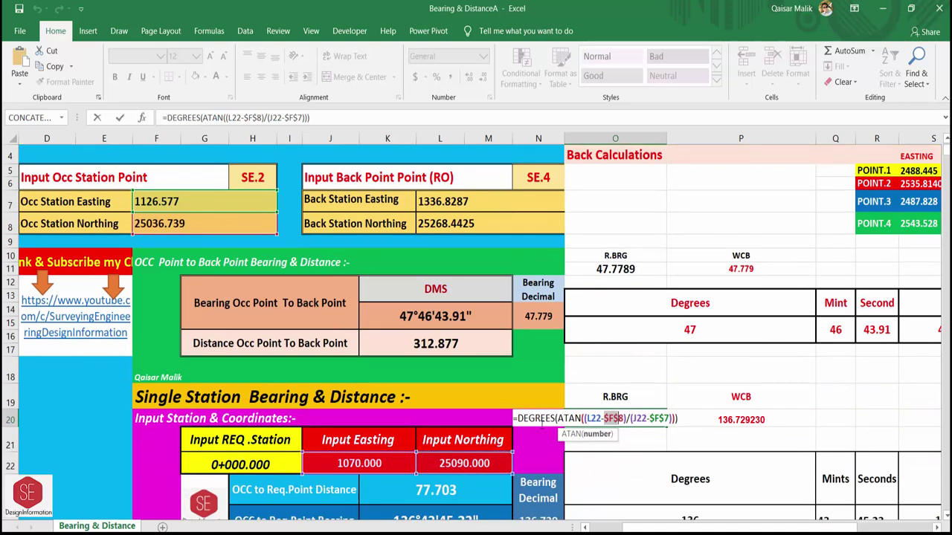
{"action": "left_click_drag", "start_coordinate": [515, 419], "coordinate": [677, 419]}
{"action": "right_click", "coordinate": [646, 421]}
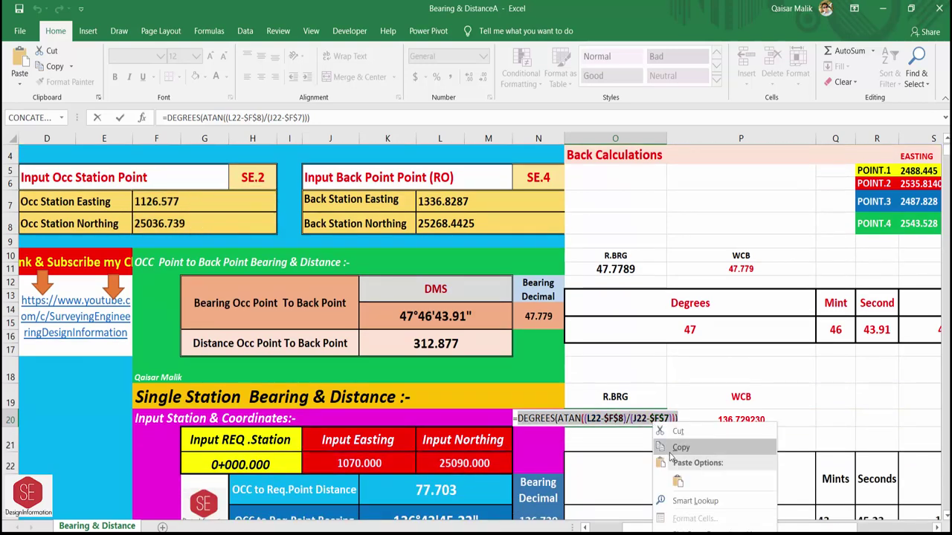
{"action": "left_click", "coordinate": [680, 446]}
{"action": "key", "text": "Return"}
Step: Paste the copied bearing formula into the first station's R.BRG cell P30
{"action": "scroll", "coordinate": [690, 304], "scroll_direction": "down", "scroll_amount": 4}
{"action": "scroll", "coordinate": [713, 430], "scroll_direction": "down", "scroll_amount": 2}
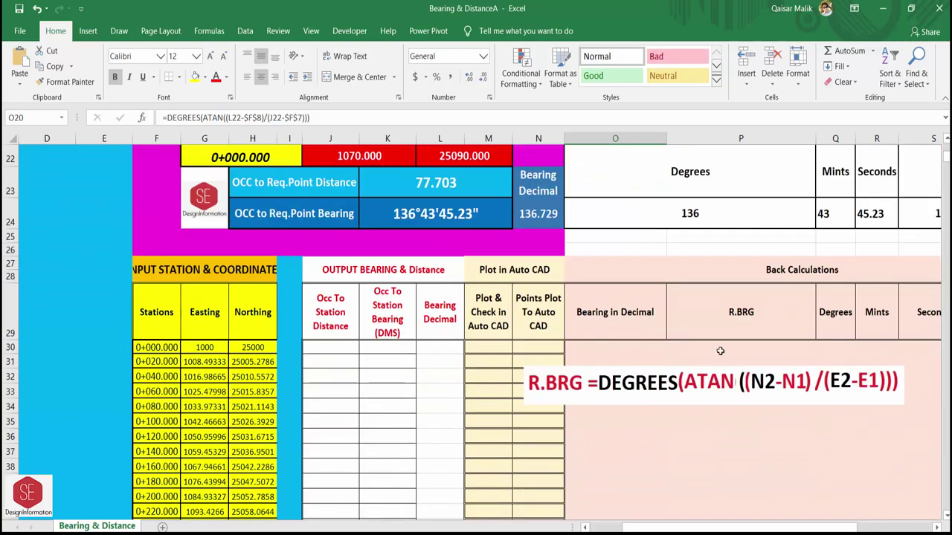
{"action": "left_click", "coordinate": [718, 349]}
{"action": "type", "text": "="}
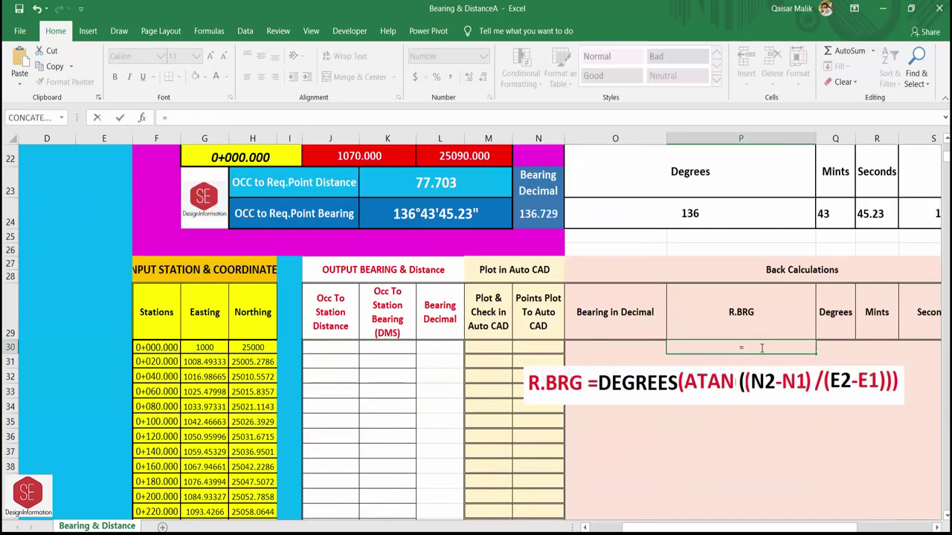
{"action": "right_click", "coordinate": [761, 348]}
{"action": "left_click", "coordinate": [783, 406]}
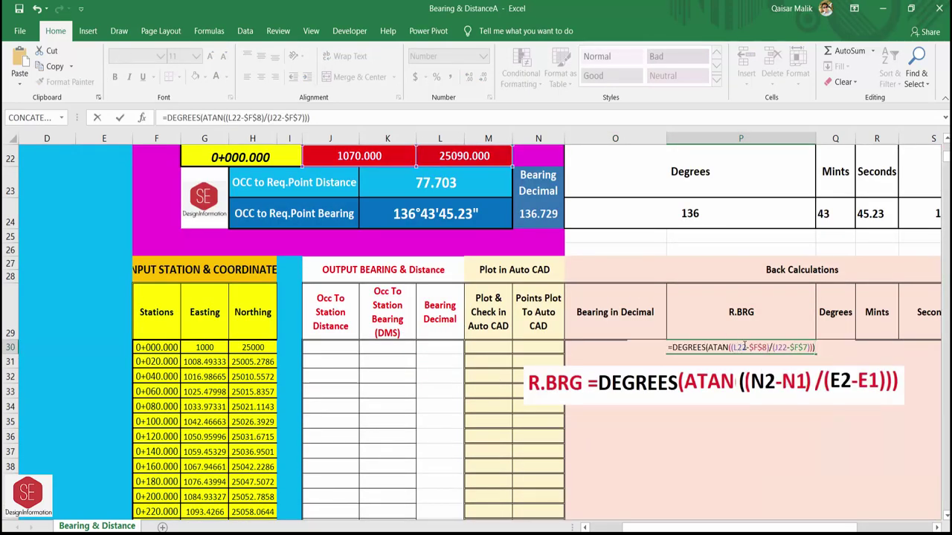
Step: Replace L22 with H30 and J22 with G30, making P30 =DEGREES(ATAN((H30-$F$8)/(G30-$F$7)))
{"action": "scroll", "coordinate": [330, 224], "scroll_direction": "up", "scroll_amount": 1}
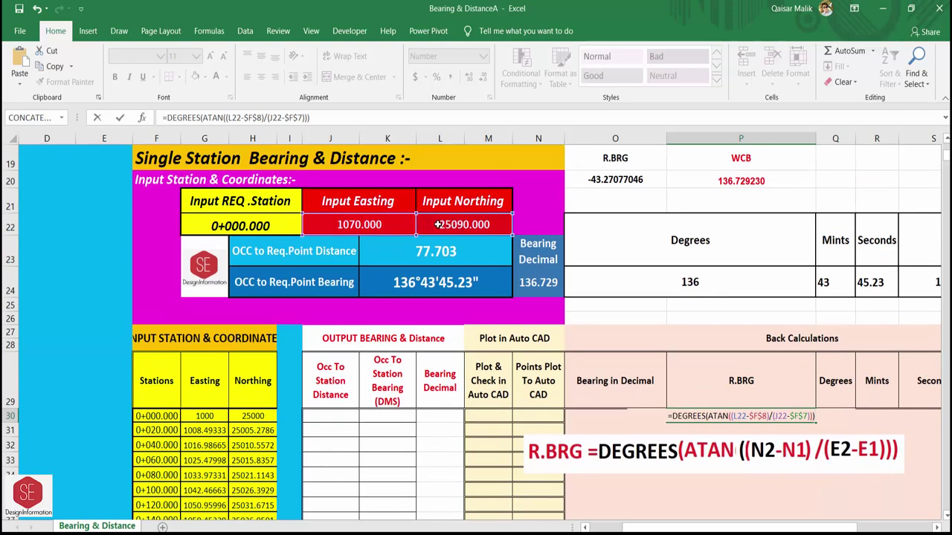
{"action": "double_click", "coordinate": [740, 417]}
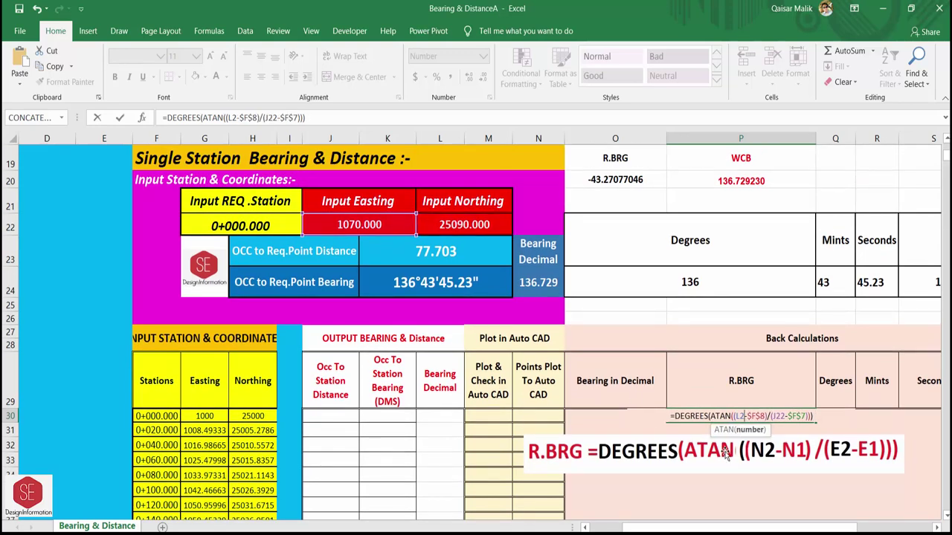
{"action": "key", "text": "BackSpace"}
{"action": "left_click", "coordinate": [251, 416]}
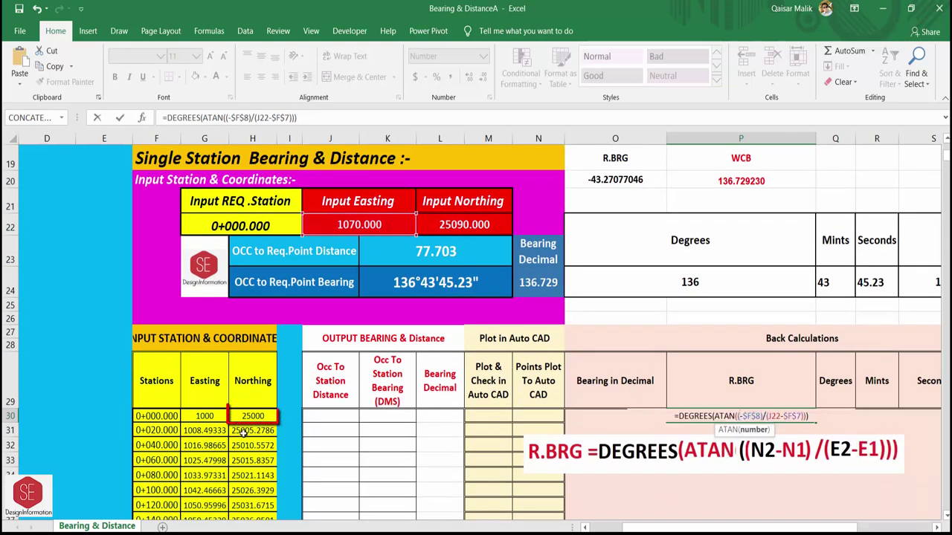
{"action": "left_click", "coordinate": [253, 417]}
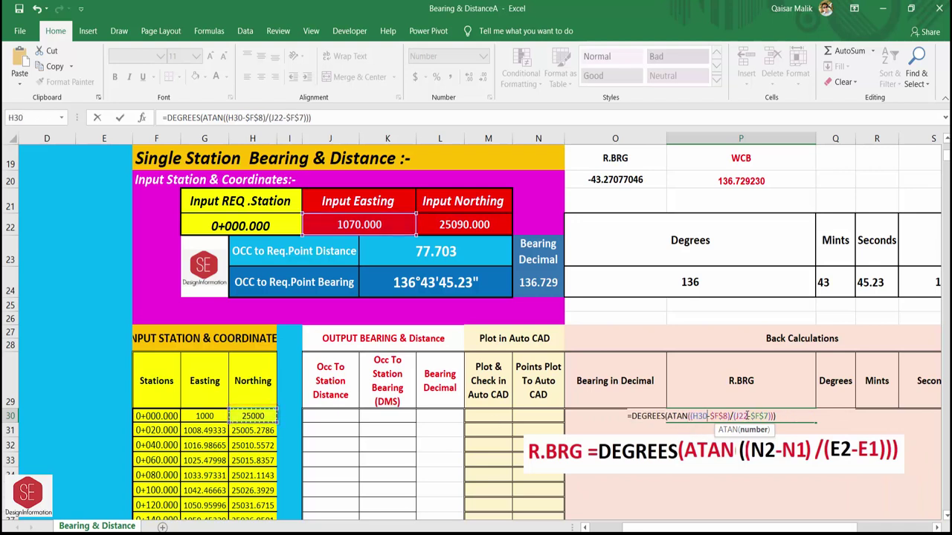
{"action": "key", "text": "BackSpace"}
{"action": "key", "text": "BackSpace"}
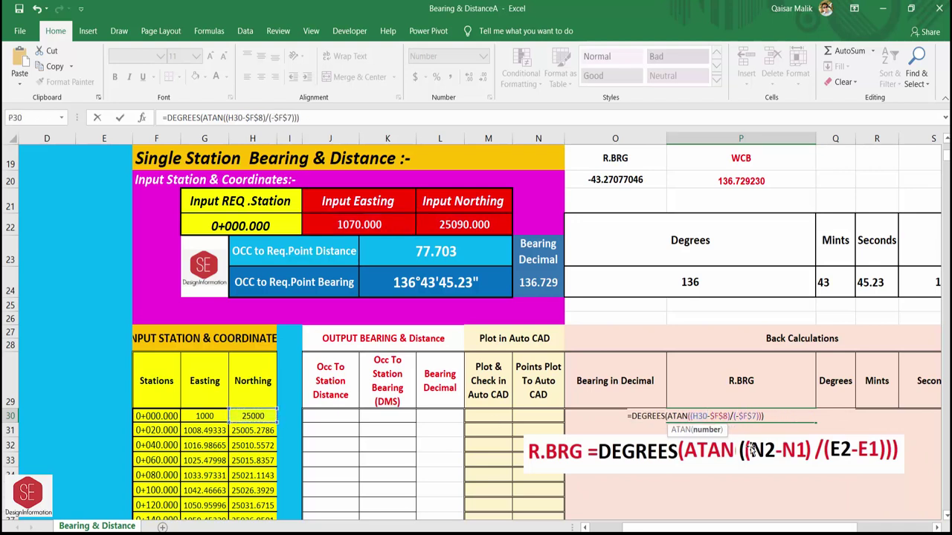
{"action": "left_click", "coordinate": [205, 416]}
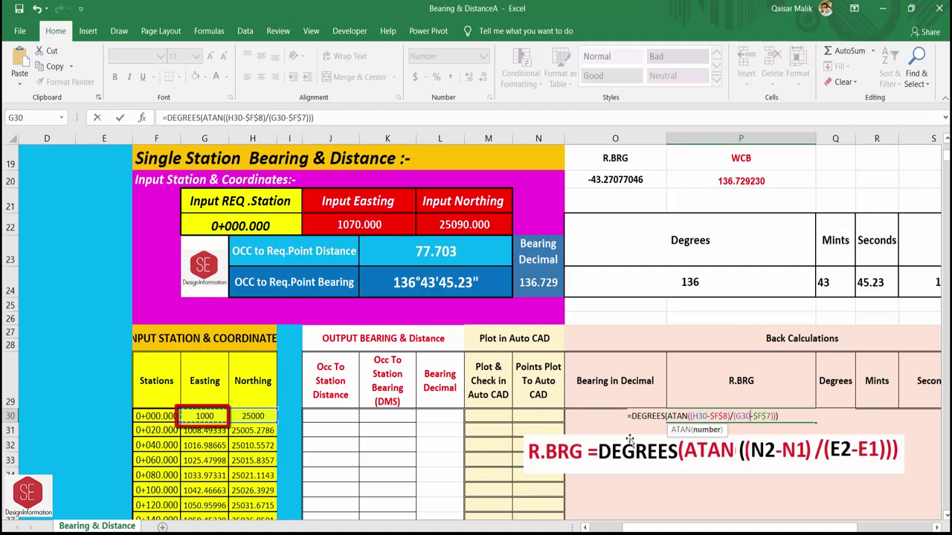
{"action": "left_click", "coordinate": [779, 417]}
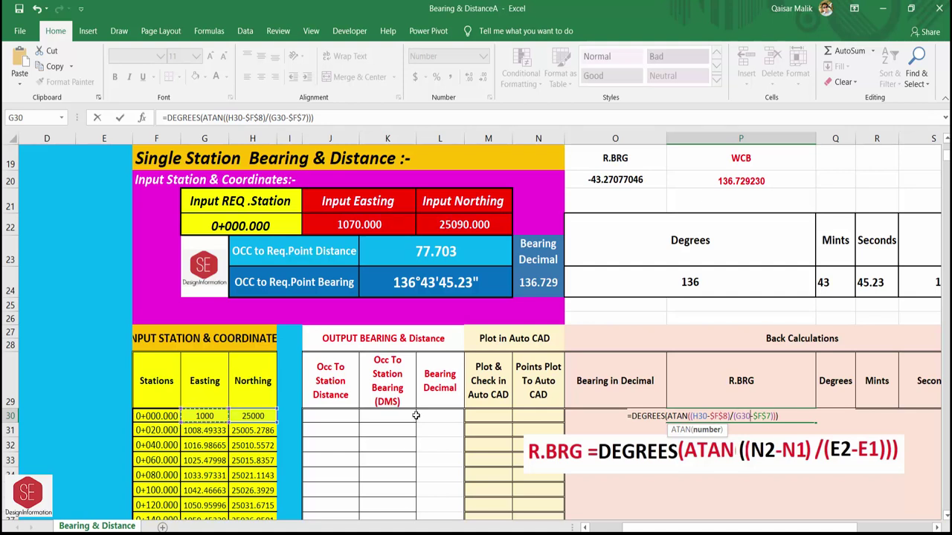
{"action": "key", "text": "Return"}
{"action": "left_click", "coordinate": [734, 454]}
{"action": "left_click_drag", "start_coordinate": [734, 453], "coordinate": [732, 508]}
Step: Fill the P30 R.BRG formula down to row 35 and check the copies in P31 and P35
{"action": "key", "text": "Delete"}
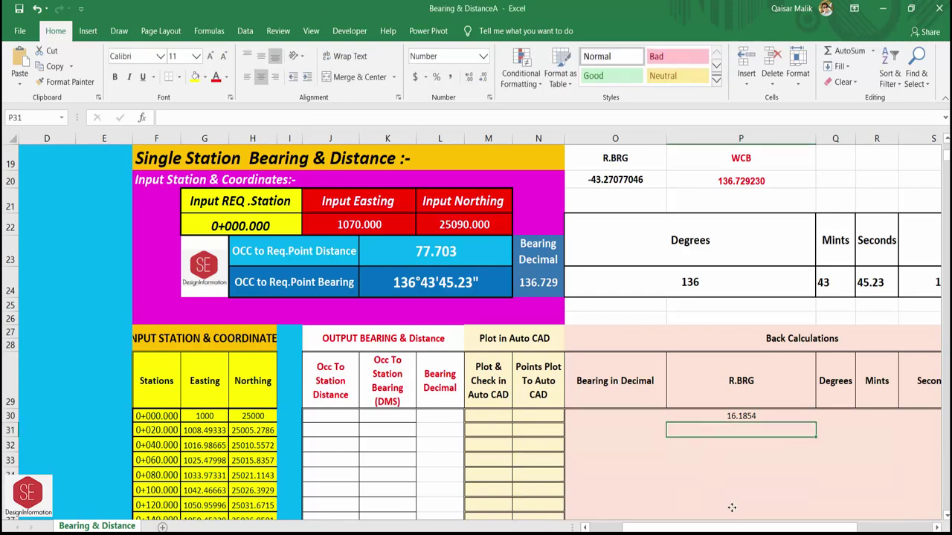
{"action": "left_click", "coordinate": [757, 417]}
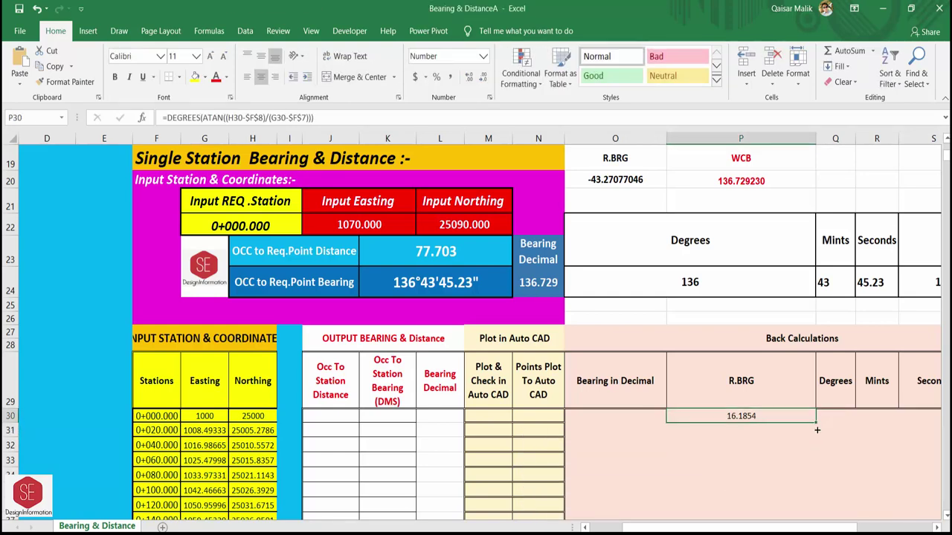
{"action": "left_click_drag", "start_coordinate": [817, 430], "coordinate": [818, 494]}
{"action": "double_click", "coordinate": [753, 436]}
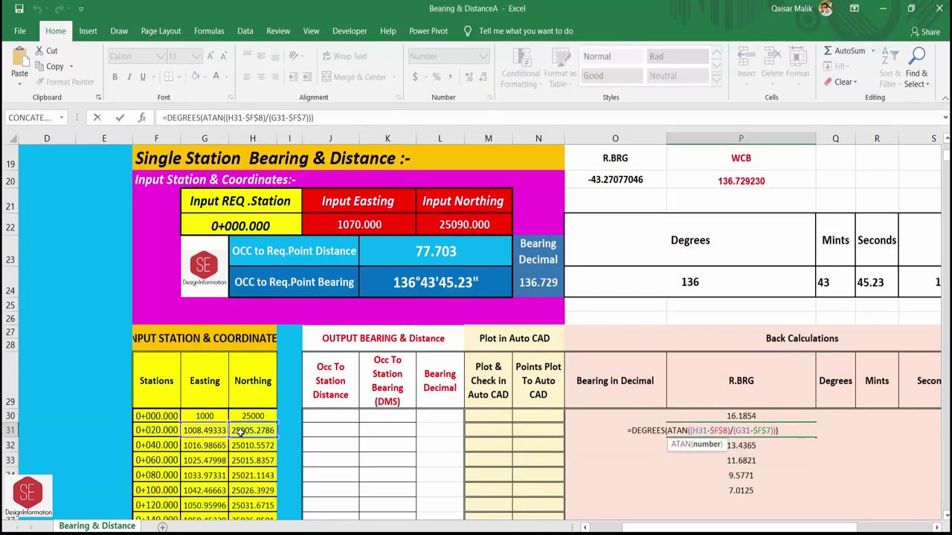
{"action": "scroll", "coordinate": [223, 335], "scroll_direction": "up", "scroll_amount": 6}
{"action": "scroll", "coordinate": [203, 261], "scroll_direction": "down", "scroll_amount": 7}
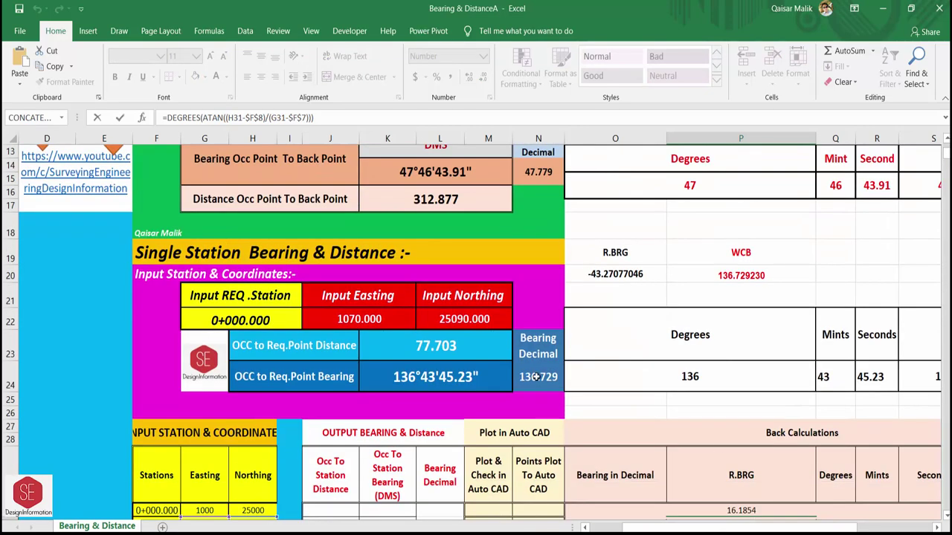
{"action": "key", "text": "Return"}
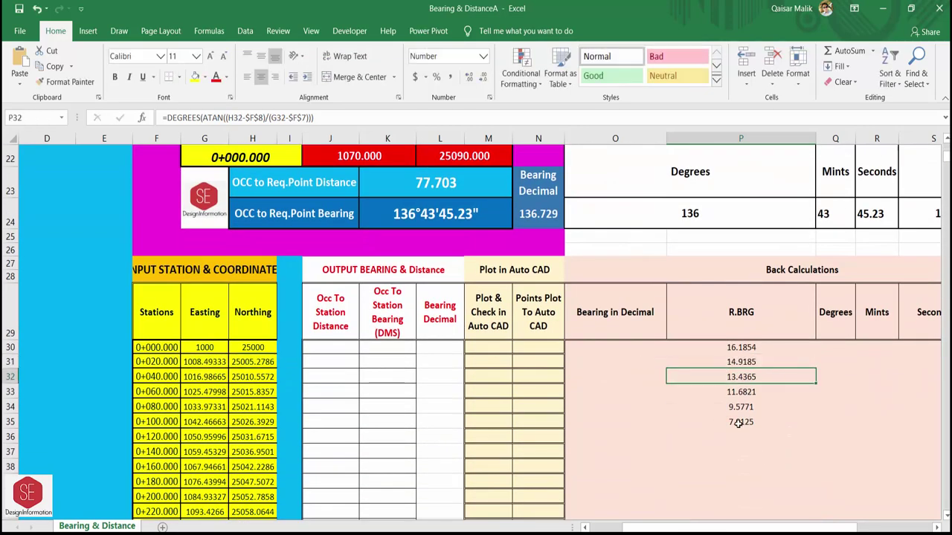
{"action": "double_click", "coordinate": [738, 422]}
{"action": "key", "text": "Return"}
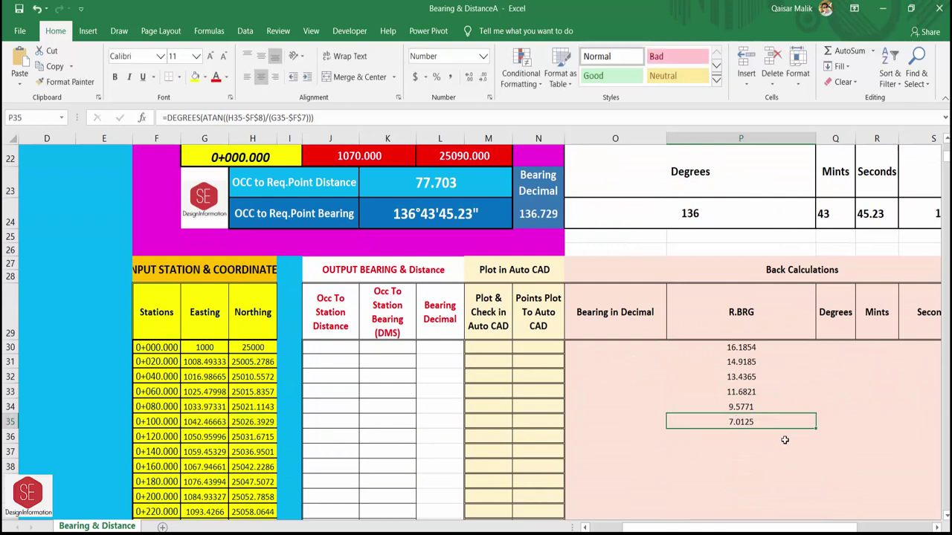
Step: Extend the R.BRG formula to every remaining station row, checking P52
{"action": "scroll", "coordinate": [786, 439], "scroll_direction": "down", "scroll_amount": 4}
{"action": "left_click", "coordinate": [728, 395]}
{"action": "left_click", "coordinate": [734, 426]}
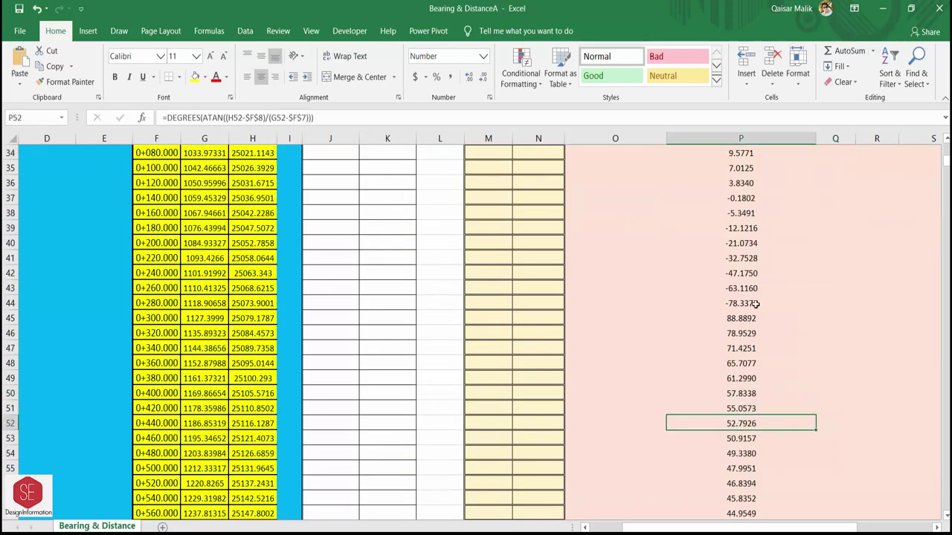
{"action": "scroll", "coordinate": [736, 359], "scroll_direction": "up", "scroll_amount": 2}
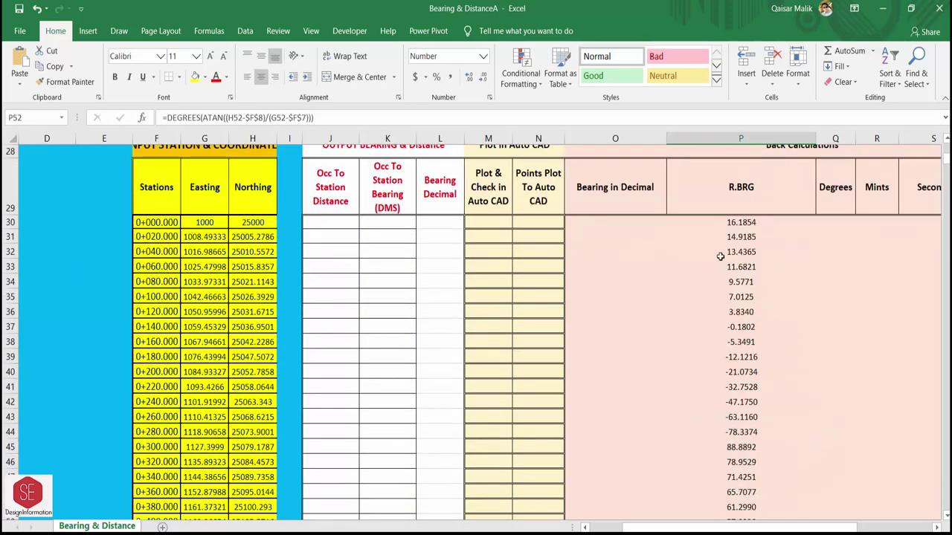
{"action": "scroll", "coordinate": [774, 245], "scroll_direction": "up", "scroll_amount": 2}
{"action": "left_click", "coordinate": [623, 359]}
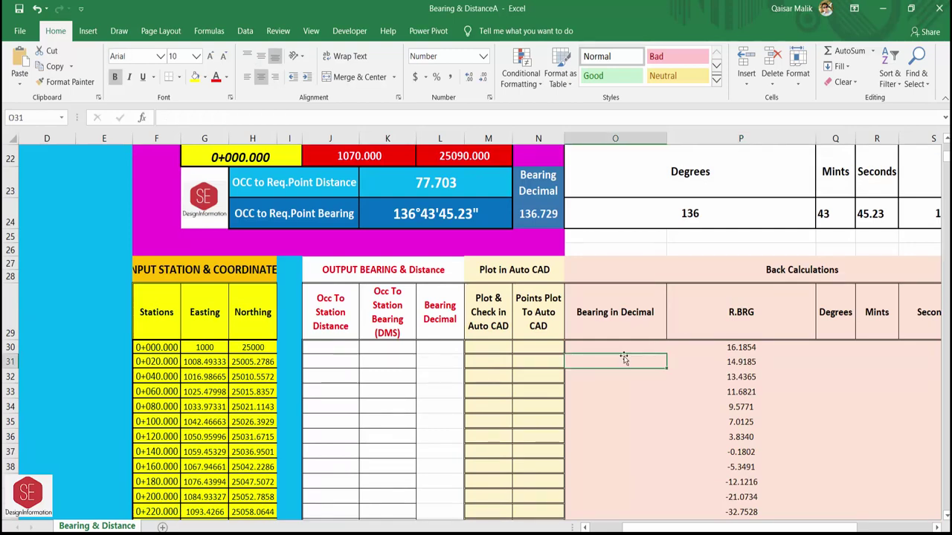
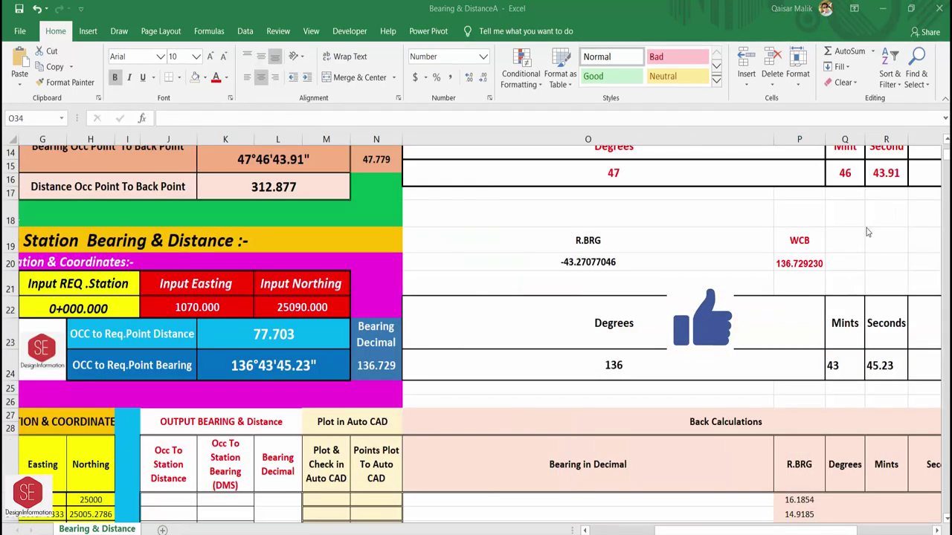
Step: Copy the full WCB quadrant IF formula text from cell P20
{"action": "left_click", "coordinate": [817, 268]}
{"action": "double_click", "coordinate": [817, 267]}
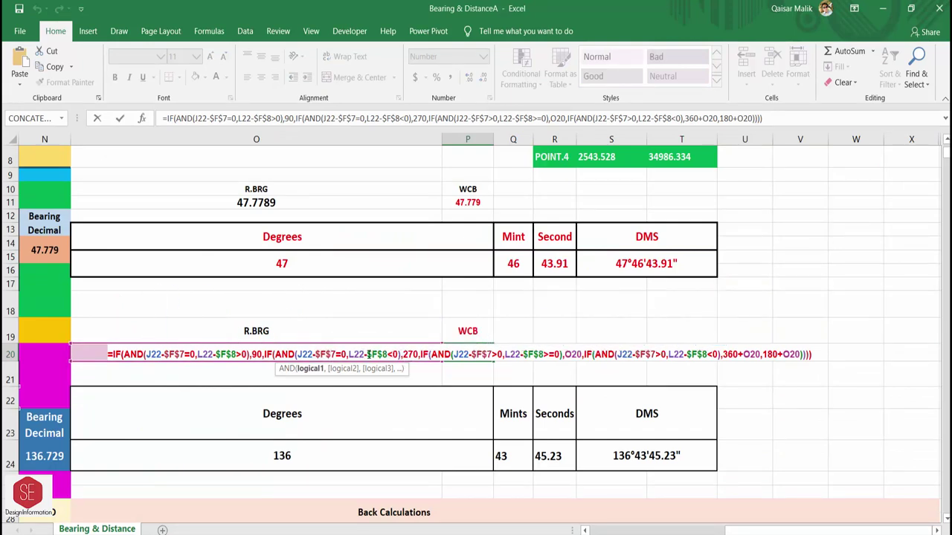
{"action": "left_click_drag", "start_coordinate": [367, 355], "coordinate": [387, 354]}
{"action": "left_click", "coordinate": [525, 351]}
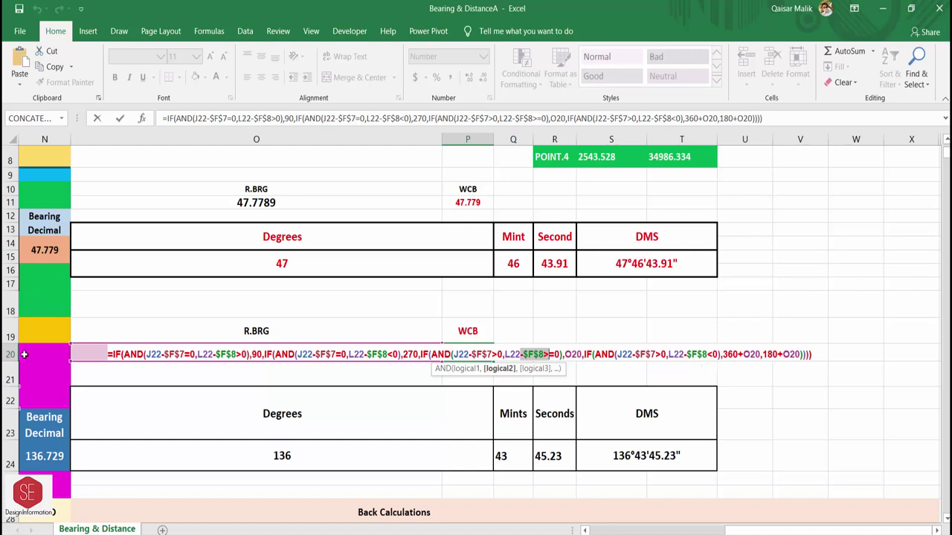
{"action": "left_click_drag", "start_coordinate": [112, 354], "coordinate": [878, 383]}
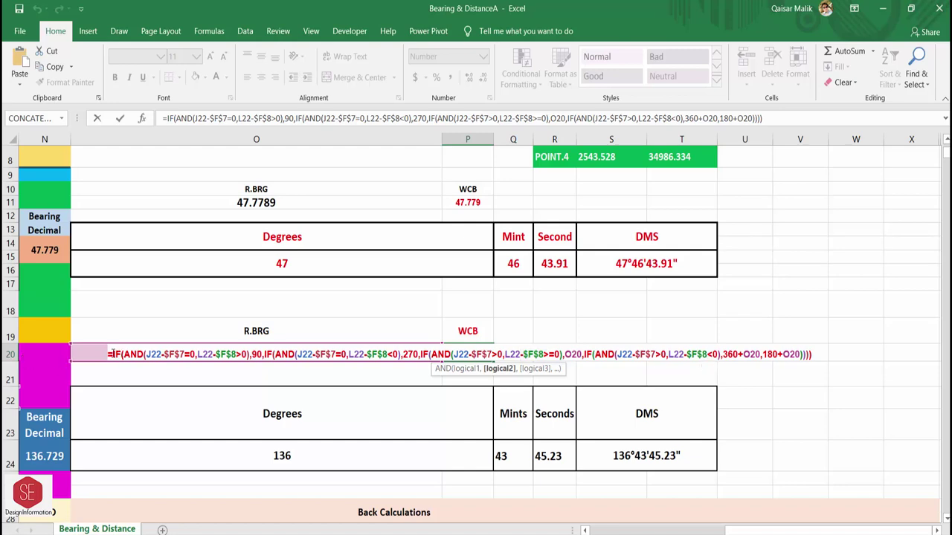
{"action": "right_click", "coordinate": [688, 357]}
{"action": "left_click", "coordinate": [712, 380]}
Step: Paste the copied WCB IF formula into O30, the first Bearing in Decimal cell
{"action": "type", "text": "="}
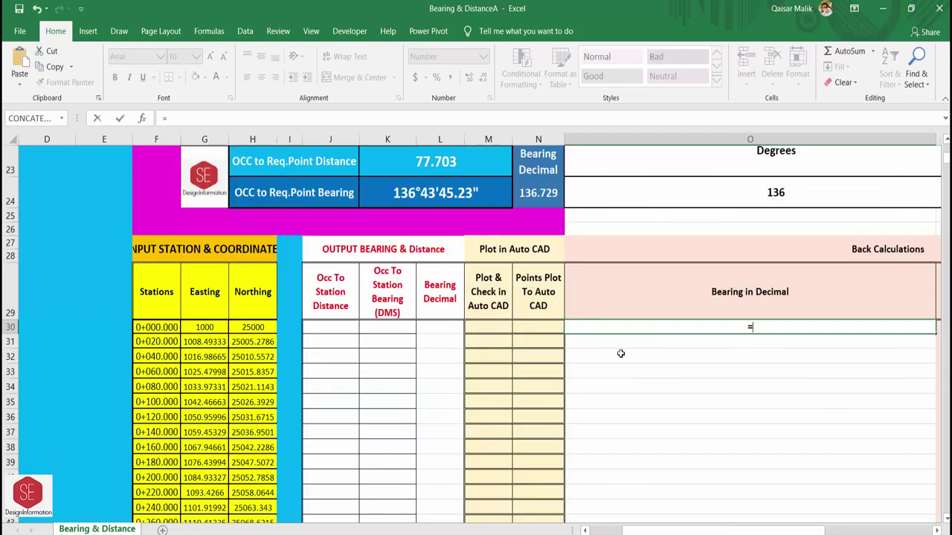
{"action": "right_click", "coordinate": [763, 324]}
{"action": "left_click", "coordinate": [797, 384]}
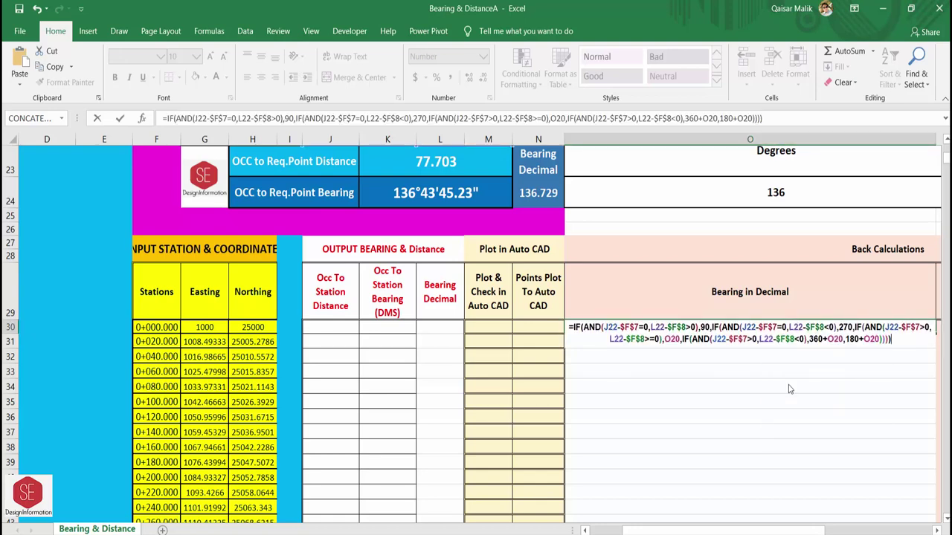
{"action": "left_click_drag", "start_coordinate": [721, 532], "coordinate": [745, 532]}
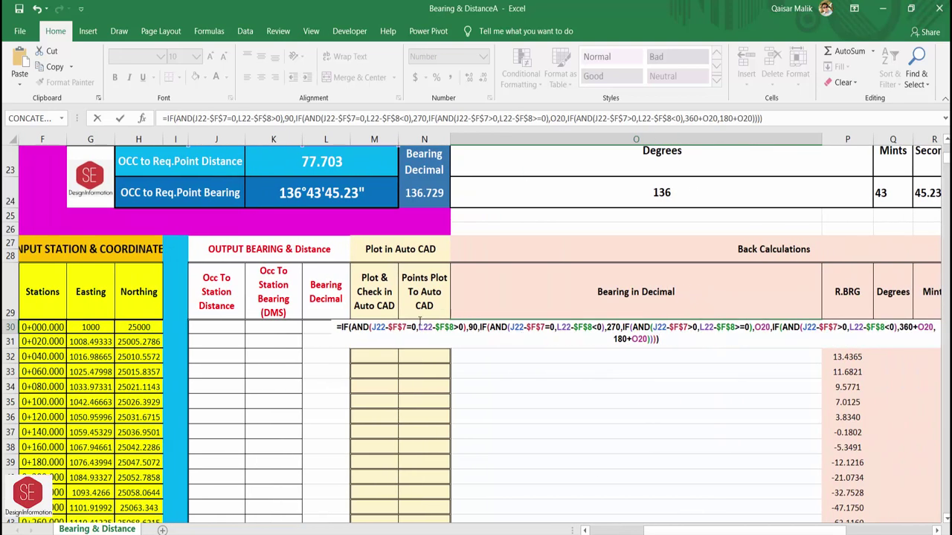
{"action": "scroll", "coordinate": [280, 279], "scroll_direction": "up", "scroll_amount": 2}
{"action": "scroll", "coordinate": [554, 327], "scroll_direction": "up", "scroll_amount": 3}
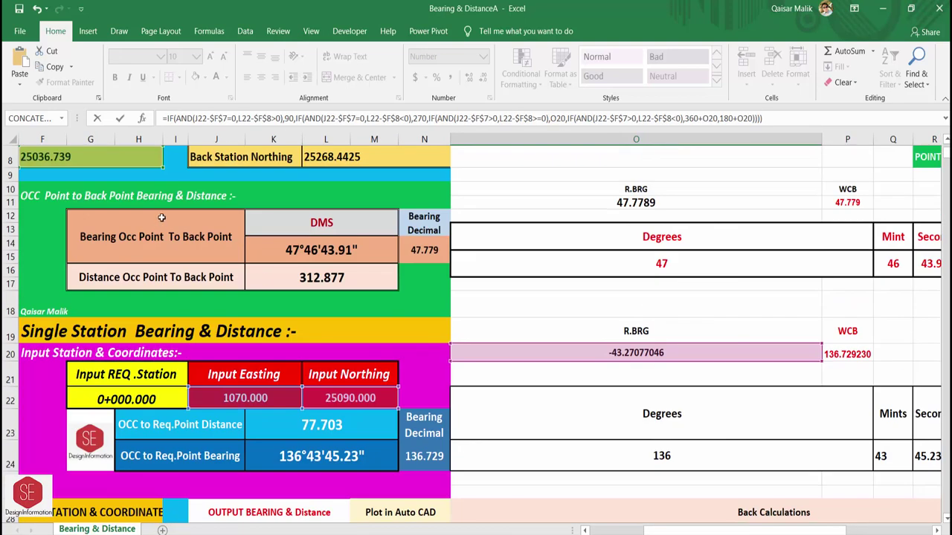
{"action": "scroll", "coordinate": [554, 327], "scroll_direction": "up", "scroll_amount": 1}
{"action": "scroll", "coordinate": [554, 327], "scroll_direction": "down", "scroll_amount": 3}
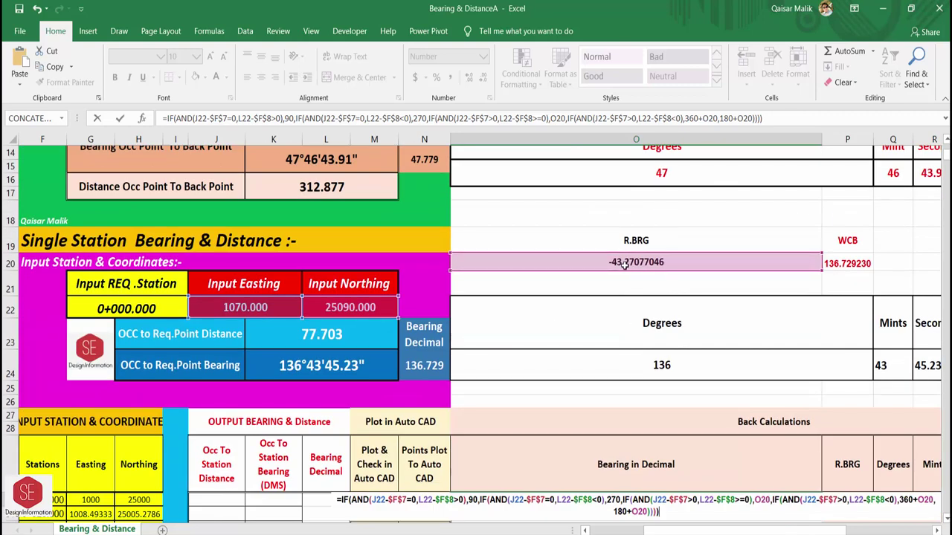
{"action": "scroll", "coordinate": [559, 342], "scroll_direction": "down", "scroll_amount": 2}
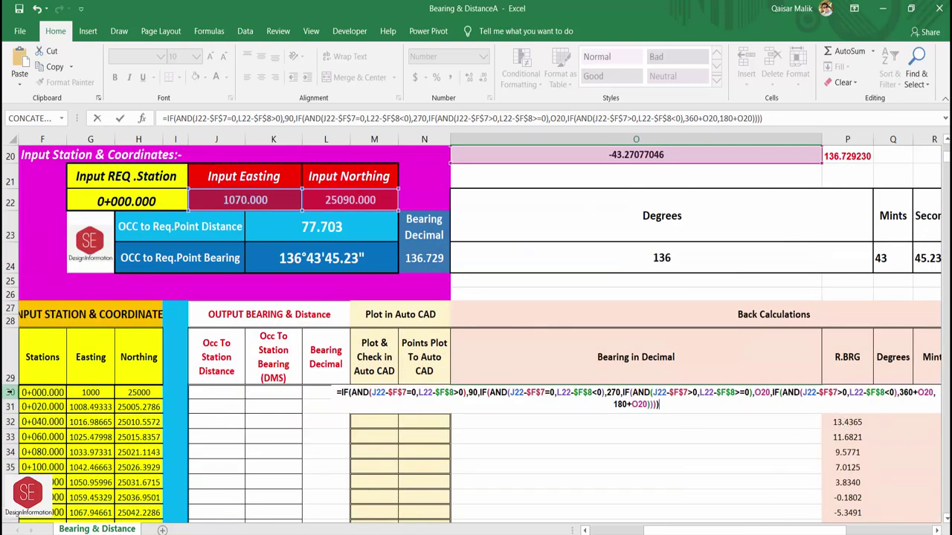
Step: Replace J22 and L22 with G30 and H30 in the first two AND conditions
{"action": "left_click", "coordinate": [383, 392]}
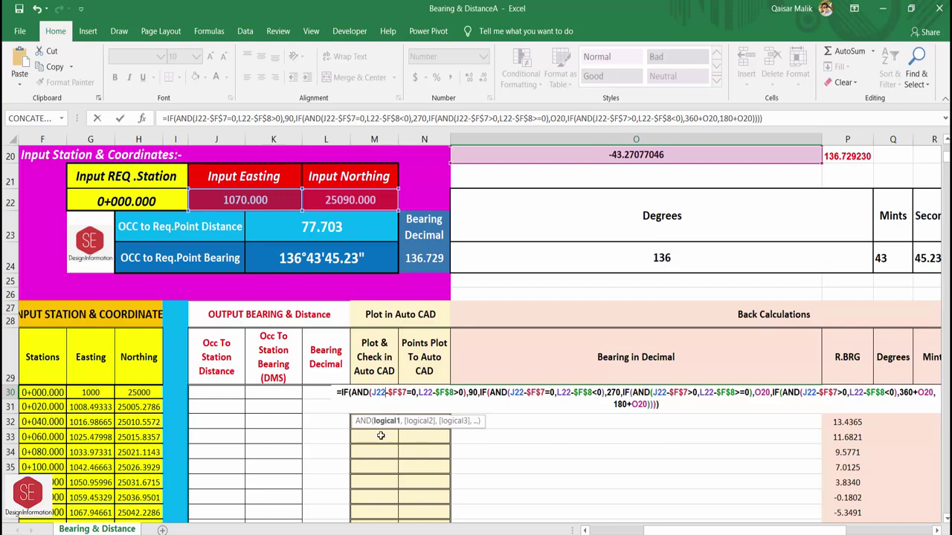
{"action": "key", "text": "BackSpace"}
{"action": "key", "text": "BackSpace"}
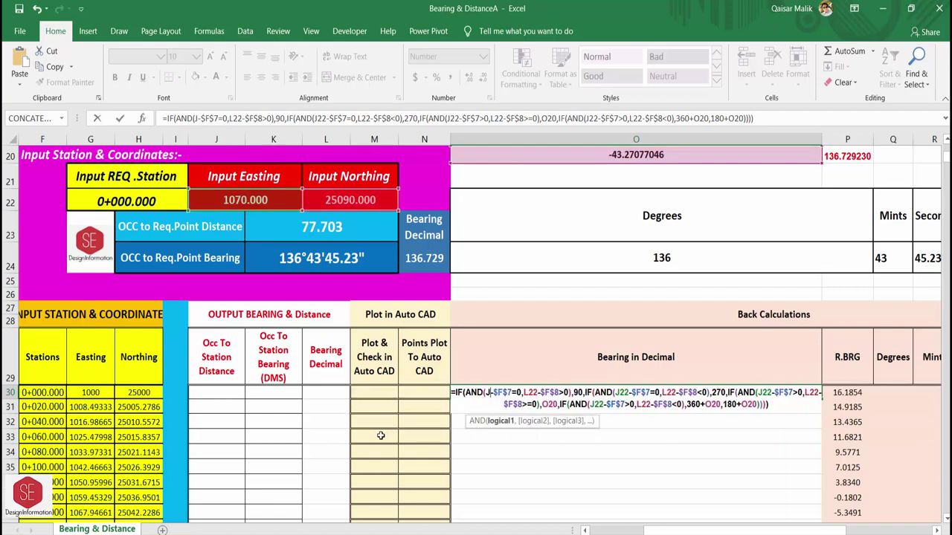
{"action": "key", "text": "BackSpace"}
{"action": "left_click", "coordinate": [91, 394]}
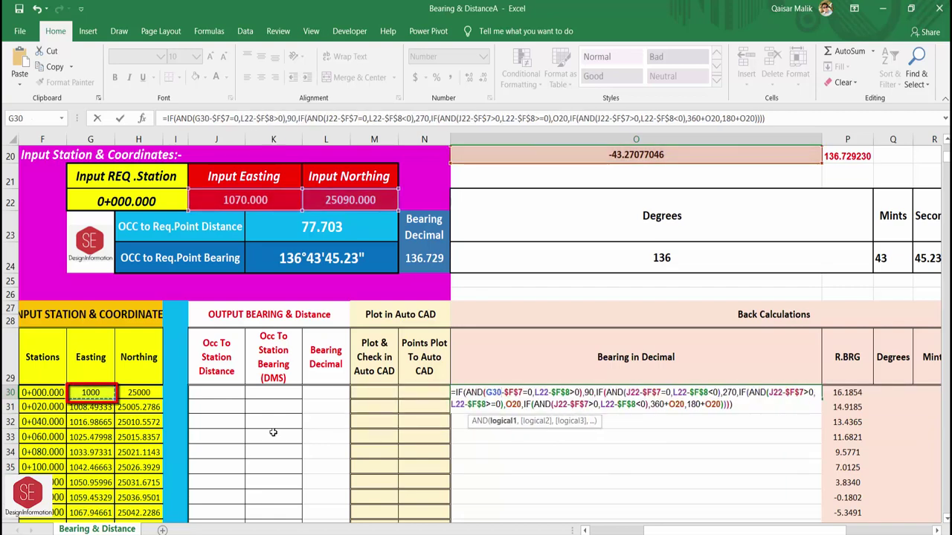
{"action": "left_click", "coordinate": [549, 392]}
{"action": "key", "text": "BackSpace"}
{"action": "key", "text": "BackSpace"}
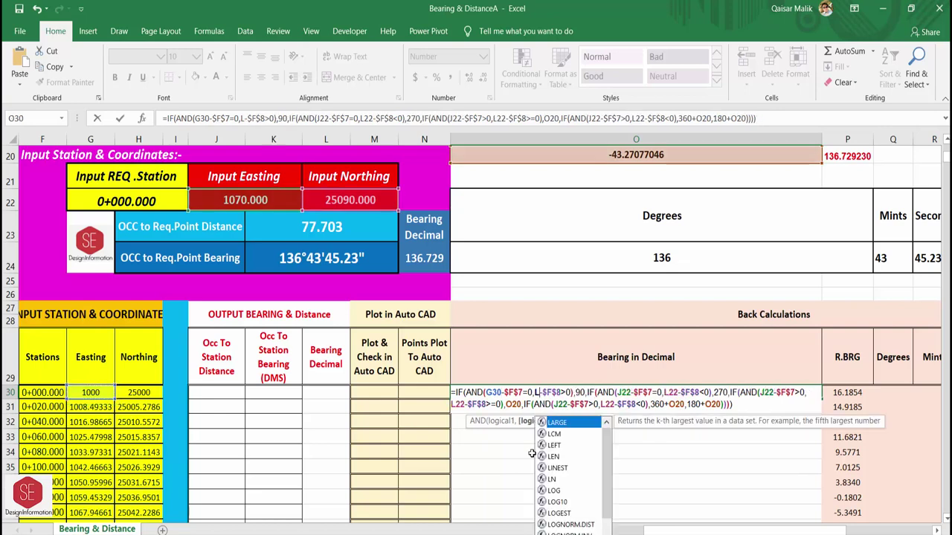
{"action": "key", "text": "BackSpace"}
{"action": "left_click", "coordinate": [139, 392]}
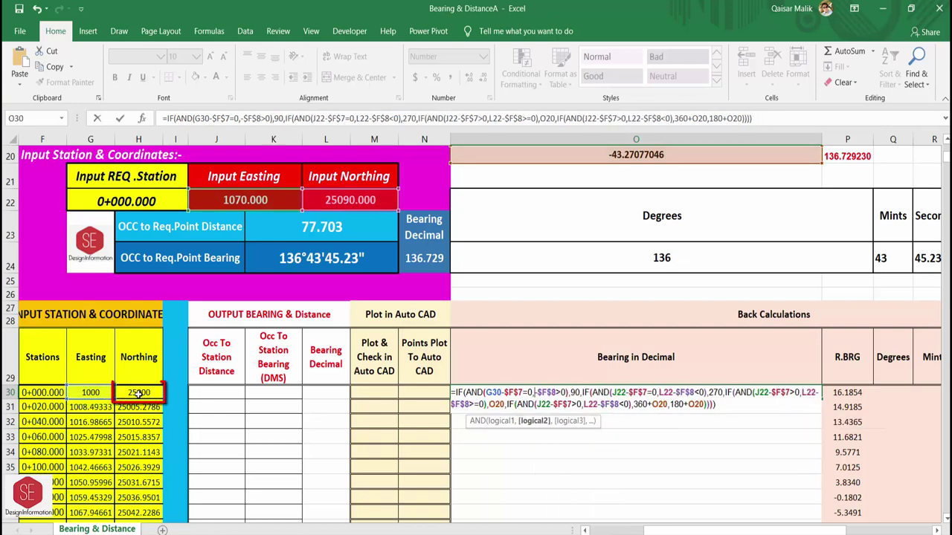
{"action": "left_click", "coordinate": [641, 392]}
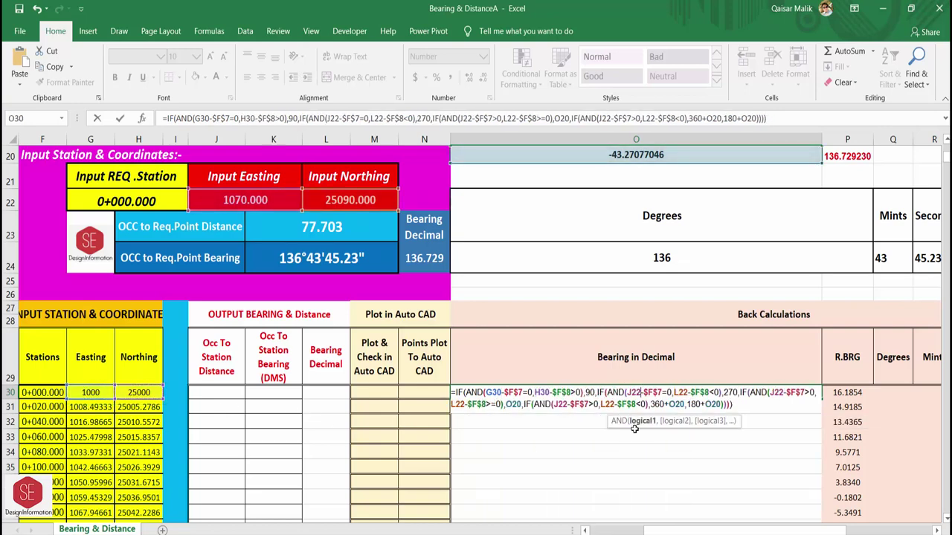
{"action": "key", "text": "BackSpace"}
{"action": "key", "text": "BackSpace"}
{"action": "key", "text": "Delete"}
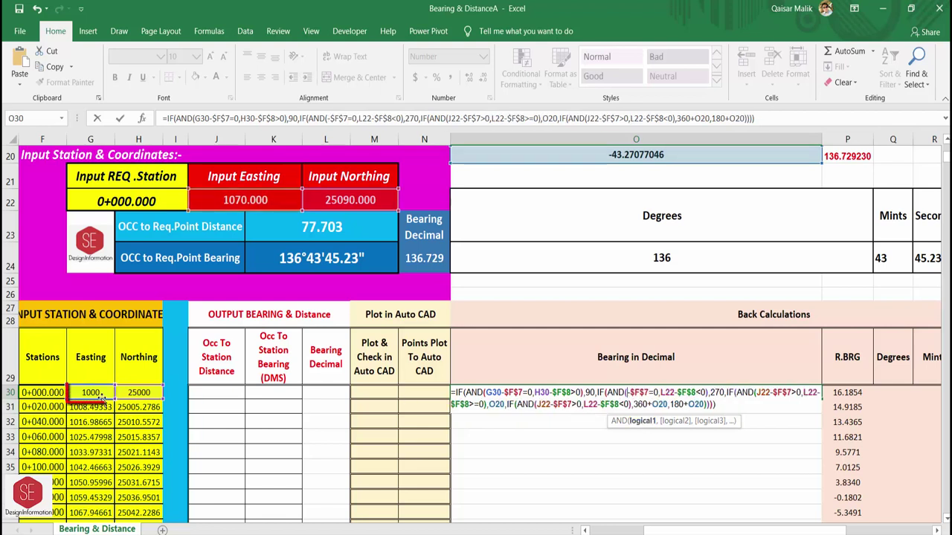
{"action": "left_click", "coordinate": [88, 392]}
{"action": "left_click", "coordinate": [696, 392]}
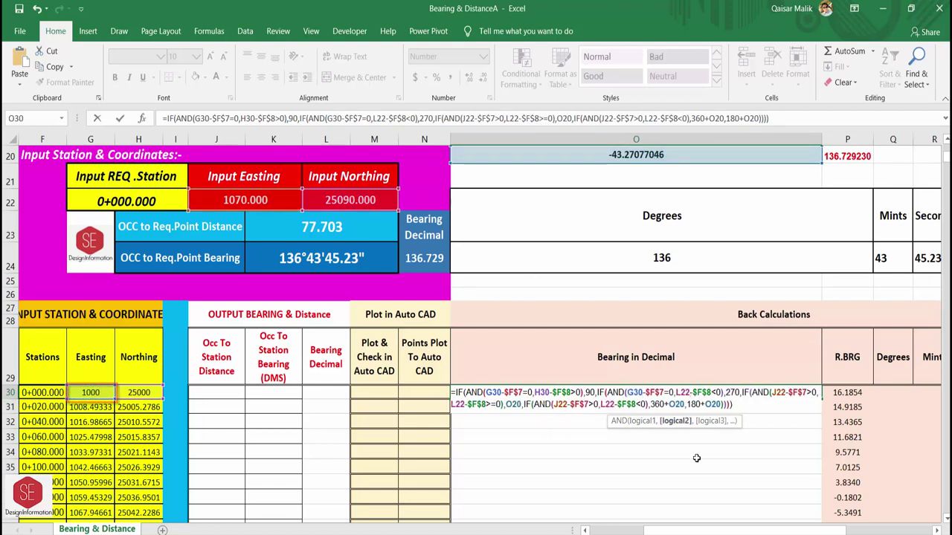
{"action": "key", "text": "BackSpace"}
{"action": "key", "text": "BackSpace"}
{"action": "key", "text": "BackSpace"}
{"action": "left_click", "coordinate": [138, 392]}
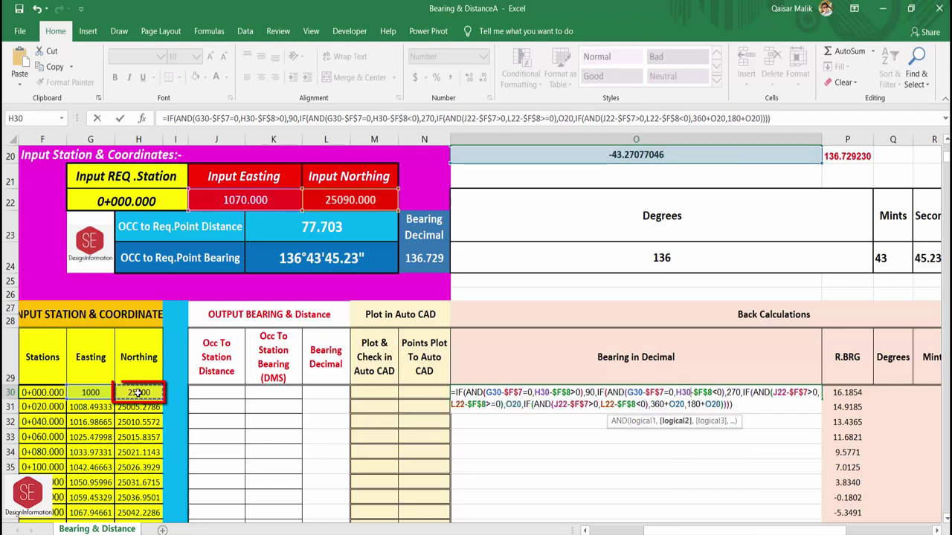
Step: Switch the third condition to G30 and H30 and replace its O20 with P30
{"action": "left_click", "coordinate": [788, 393]}
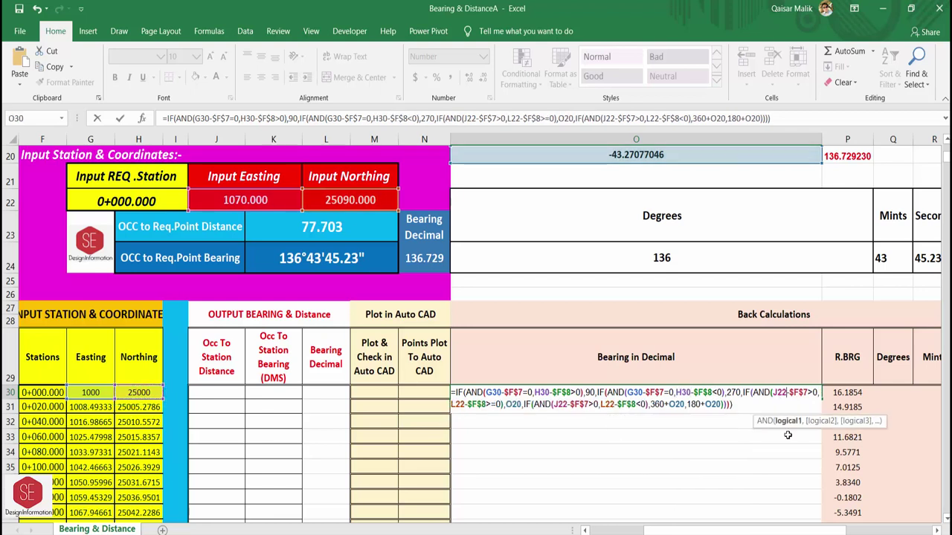
{"action": "key", "text": "BackSpace"}
{"action": "key", "text": "BackSpace"}
{"action": "key", "text": "BackSpace"}
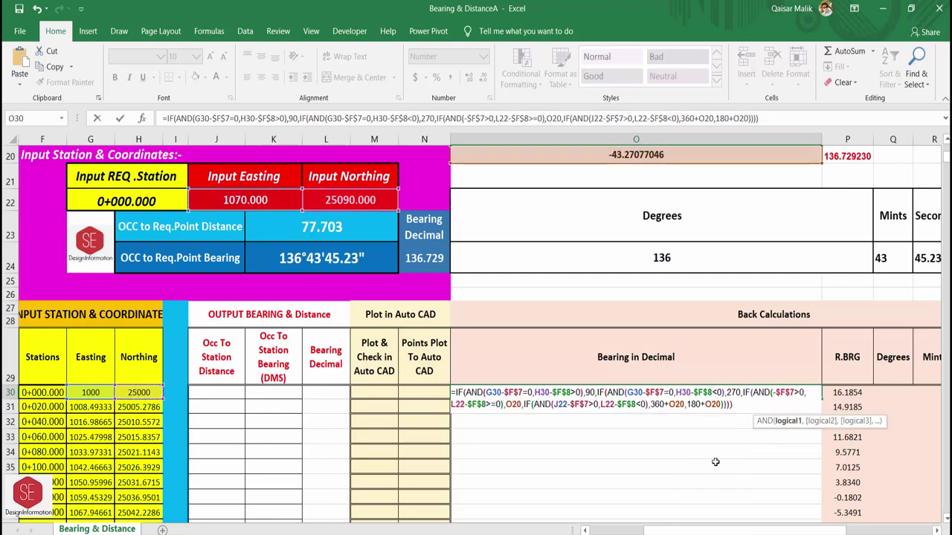
{"action": "left_click", "coordinate": [85, 392]}
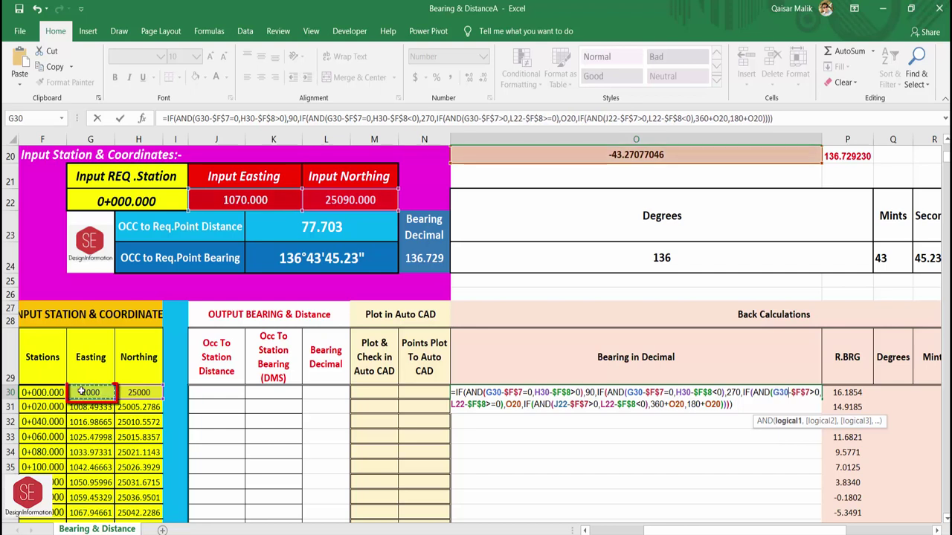
{"action": "left_click", "coordinate": [465, 405]}
{"action": "key", "text": "BackSpace"}
{"action": "key", "text": "BackSpace"}
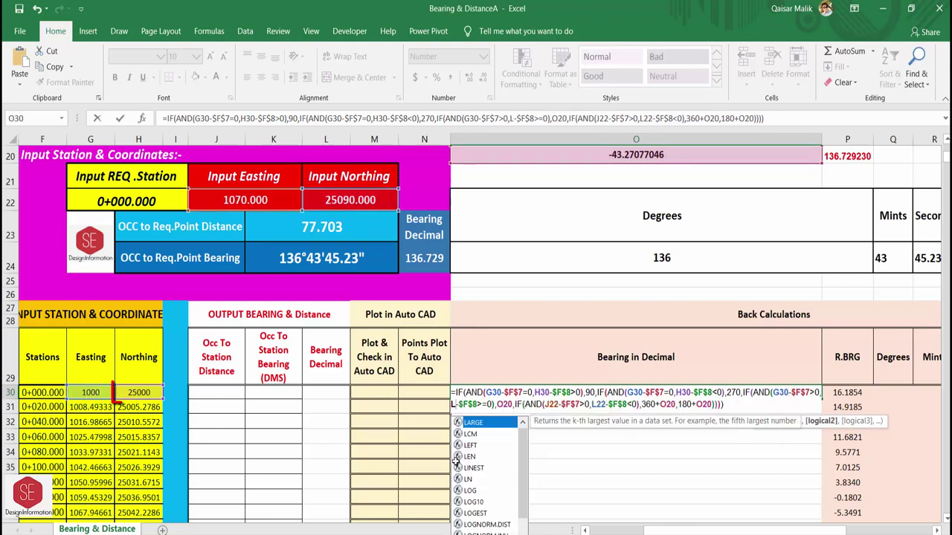
{"action": "key", "text": "BackSpace"}
{"action": "left_click", "coordinate": [139, 393]}
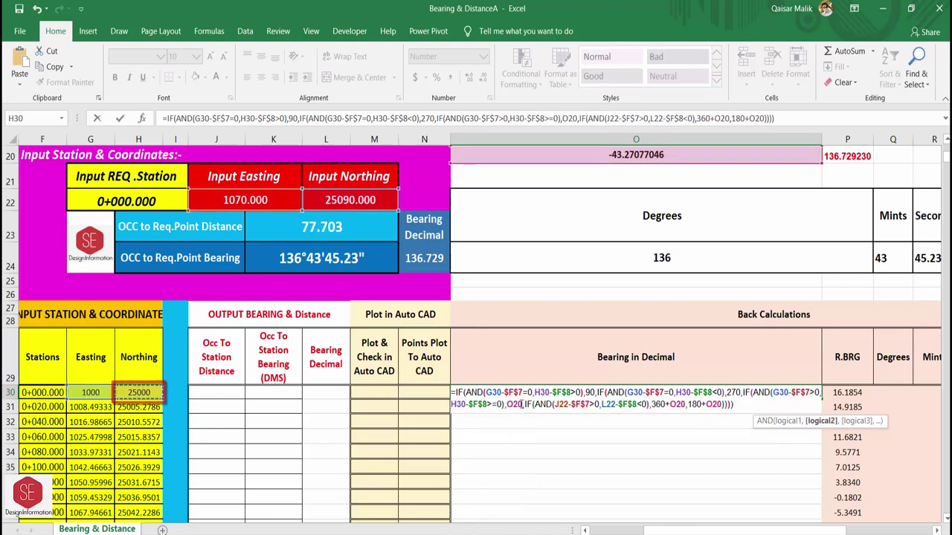
{"action": "key", "text": "BackSpace"}
{"action": "key", "text": "BackSpace"}
{"action": "key", "text": "BackSpace"}
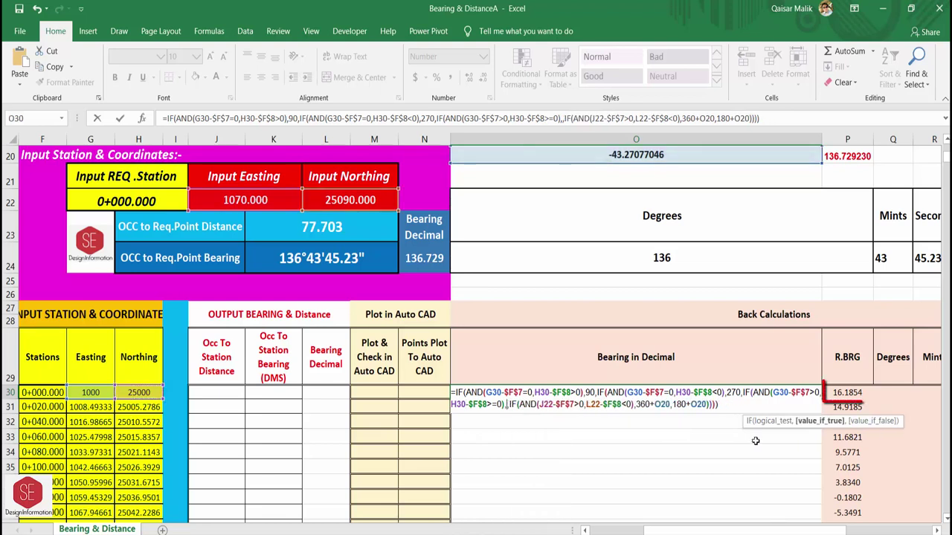
{"action": "left_click", "coordinate": [846, 392]}
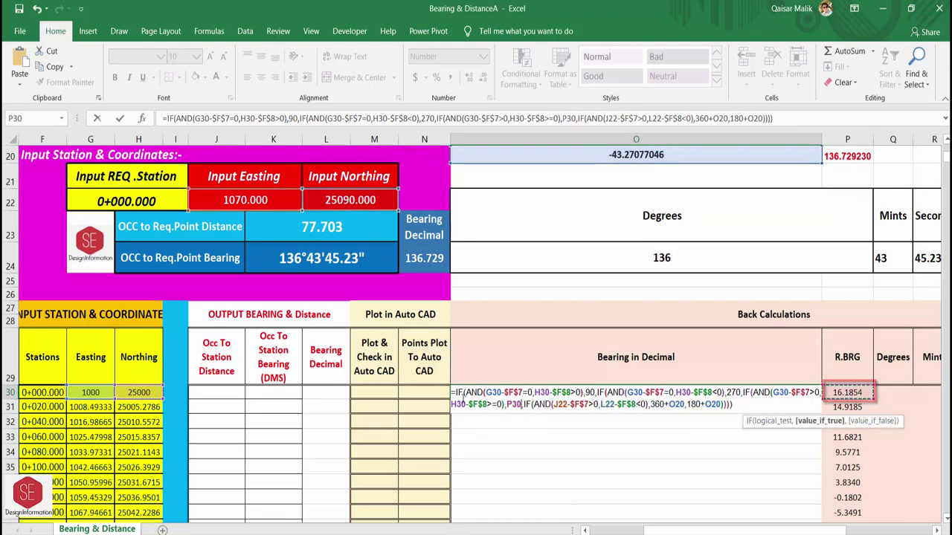
Step: Point the last condition to G30 and H30 and change O20 after 360+ and 180+ to P30
{"action": "left_click", "coordinate": [569, 404]}
{"action": "key", "text": "BackSpace"}
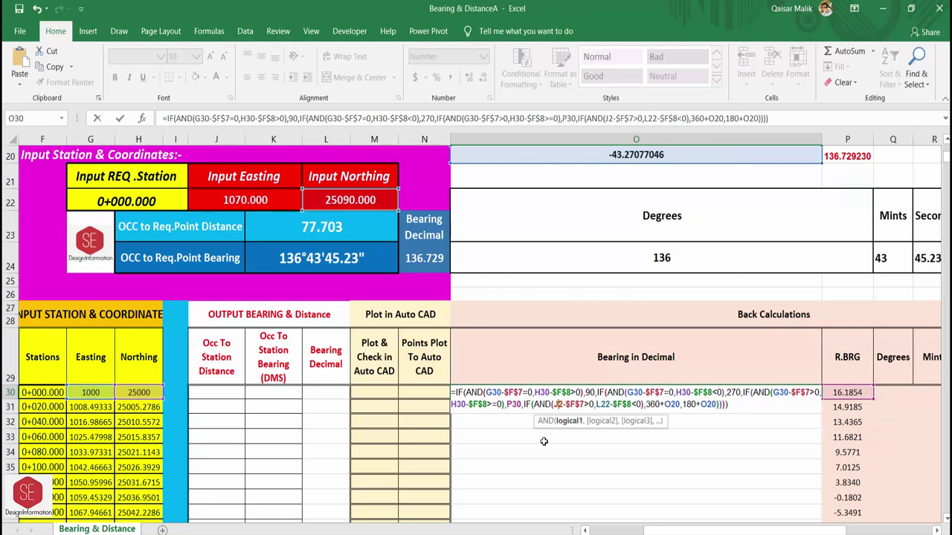
{"action": "key", "text": "BackSpace"}
{"action": "key", "text": "BackSpace"}
{"action": "left_click", "coordinate": [107, 393]}
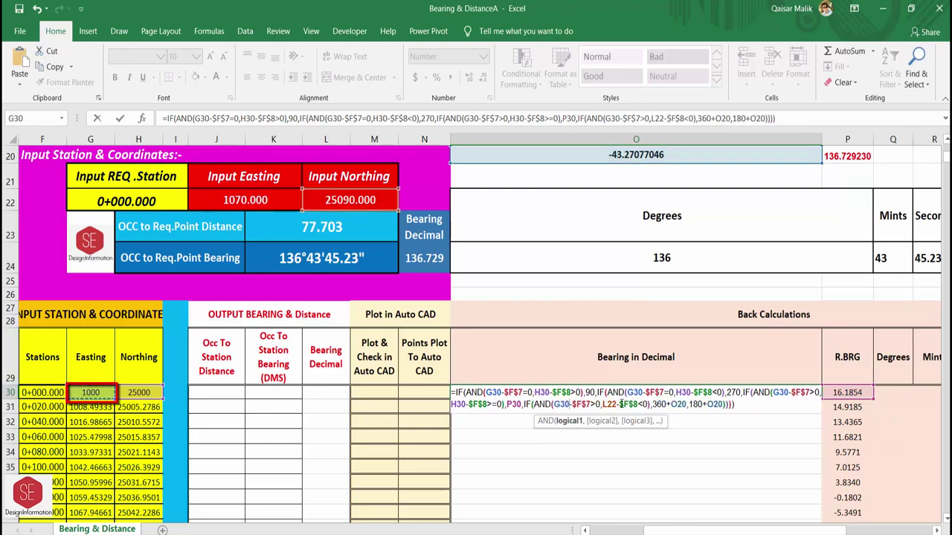
{"action": "left_click", "coordinate": [618, 403]}
{"action": "key", "text": "BackSpace"}
{"action": "key", "text": "BackSpace"}
{"action": "key", "text": "BackSpace"}
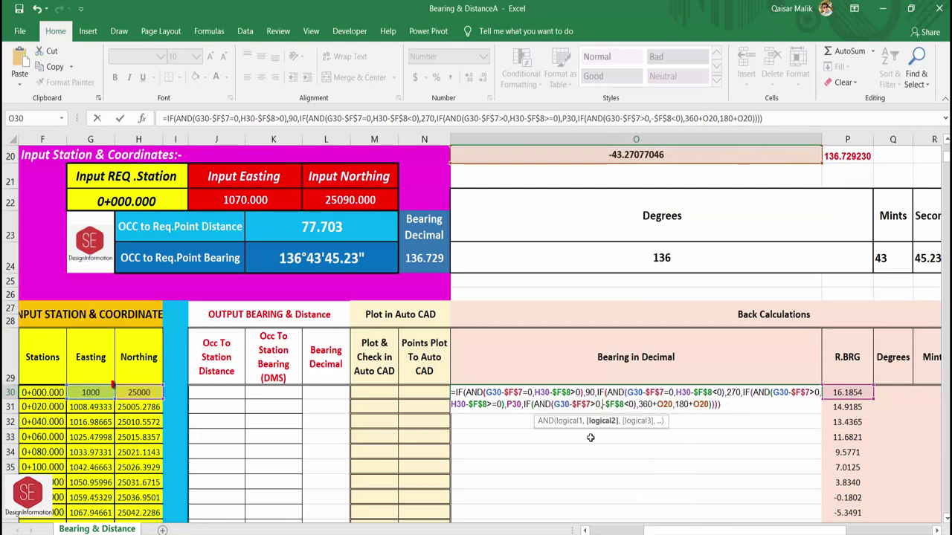
{"action": "left_click", "coordinate": [138, 392]}
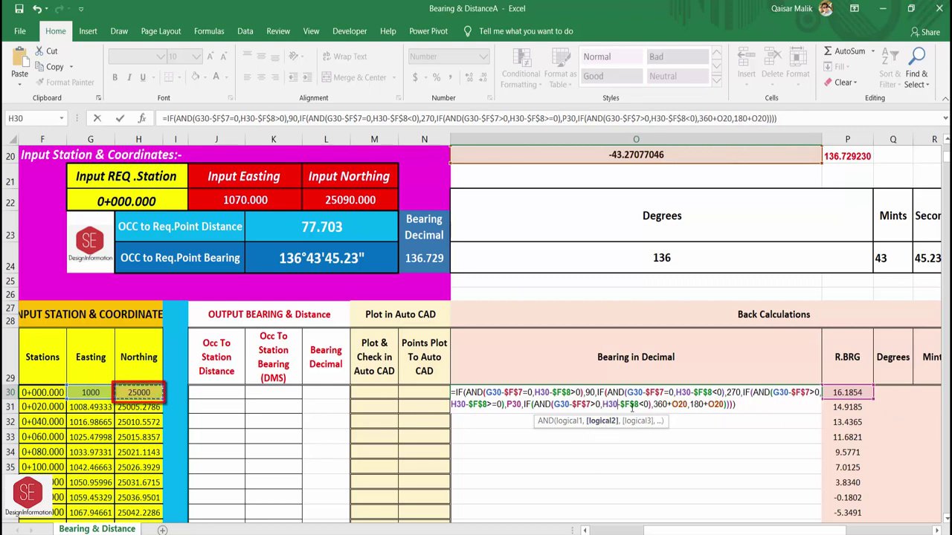
{"action": "left_click", "coordinate": [687, 404]}
{"action": "key", "text": "BackSpace"}
{"action": "key", "text": "BackSpace"}
{"action": "key", "text": "BackSpace"}
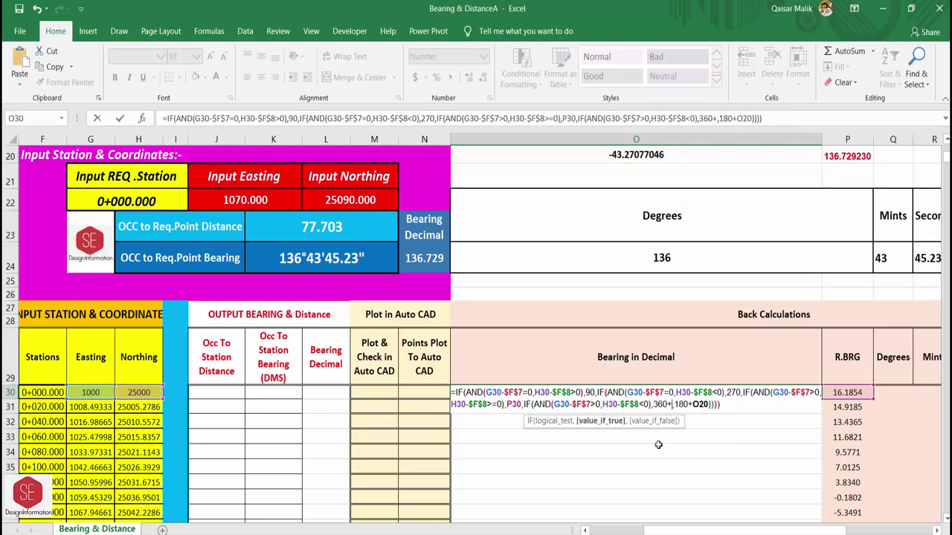
{"action": "left_click", "coordinate": [846, 392]}
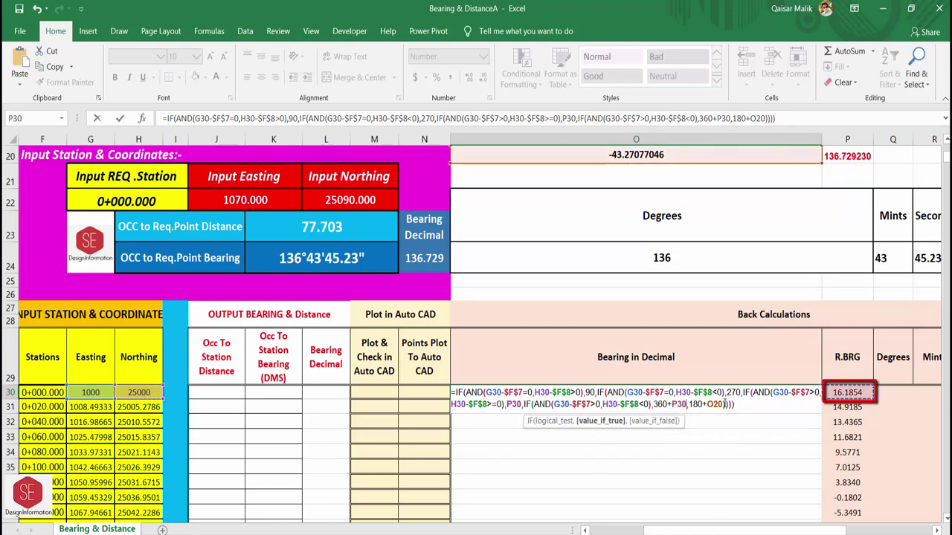
{"action": "left_click", "coordinate": [724, 404]}
{"action": "key", "text": "BackSpace"}
{"action": "key", "text": "BackSpace"}
{"action": "key", "text": "BackSpace"}
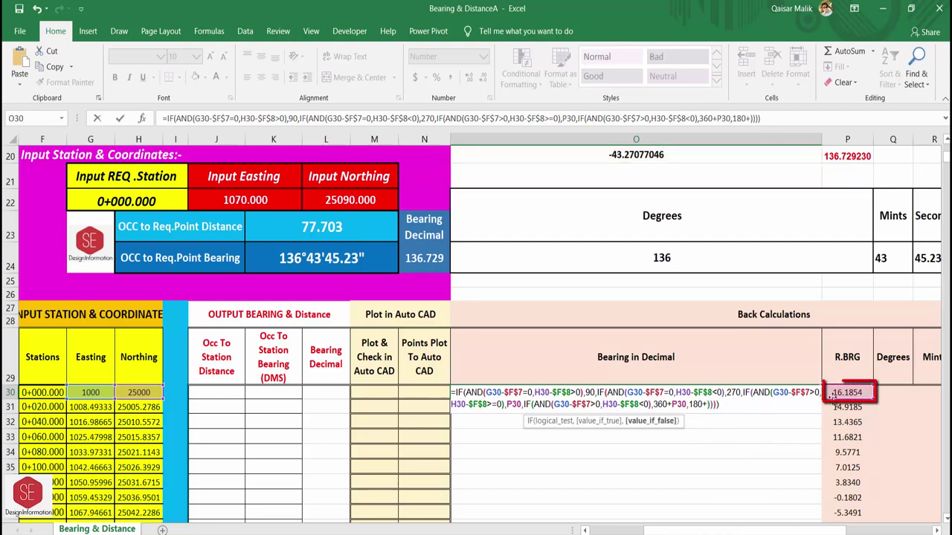
{"action": "left_click", "coordinate": [833, 394]}
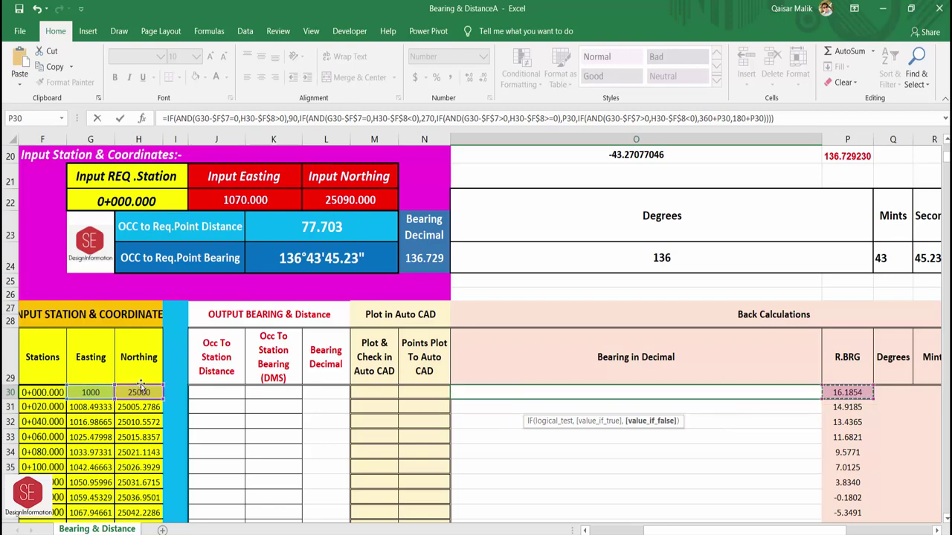
Step: Commit the O30 bearing formula and compare it with the O20 and P20 formulas
{"action": "scroll", "coordinate": [189, 338], "scroll_direction": "up", "scroll_amount": 6}
{"action": "scroll", "coordinate": [725, 531], "scroll_direction": "left", "scroll_amount": 2}
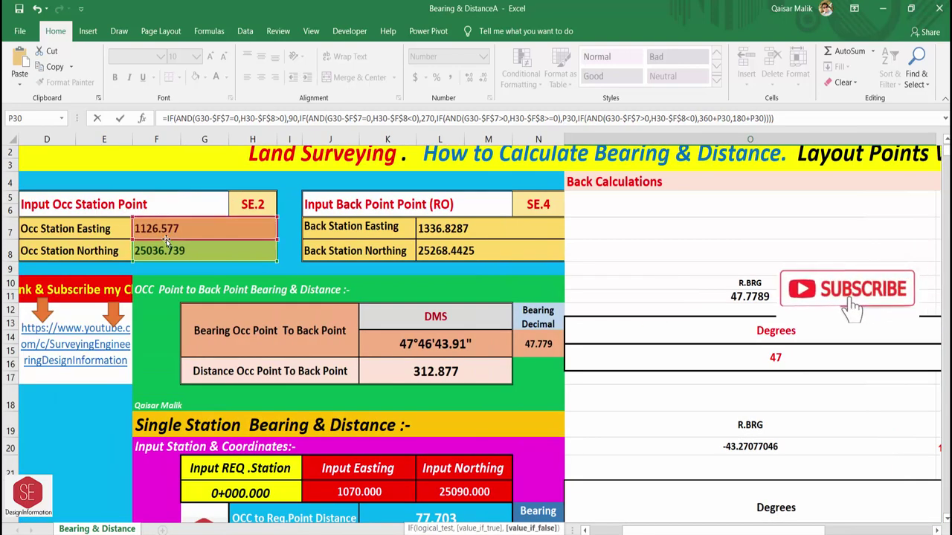
{"action": "scroll", "coordinate": [700, 316], "scroll_direction": "down", "scroll_amount": 4}
{"action": "scroll", "coordinate": [700, 315], "scroll_direction": "down", "scroll_amount": 2}
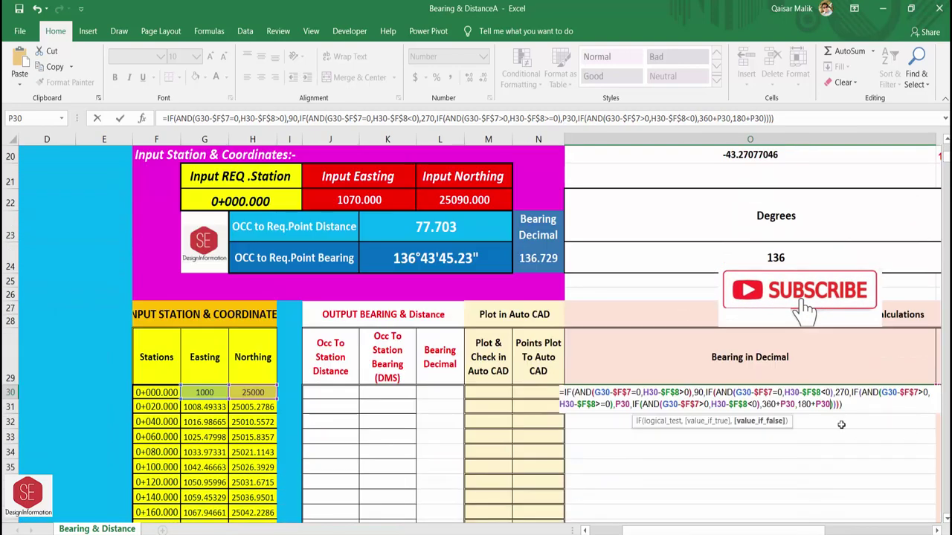
{"action": "key", "text": "Return"}
{"action": "left_click", "coordinate": [760, 387]}
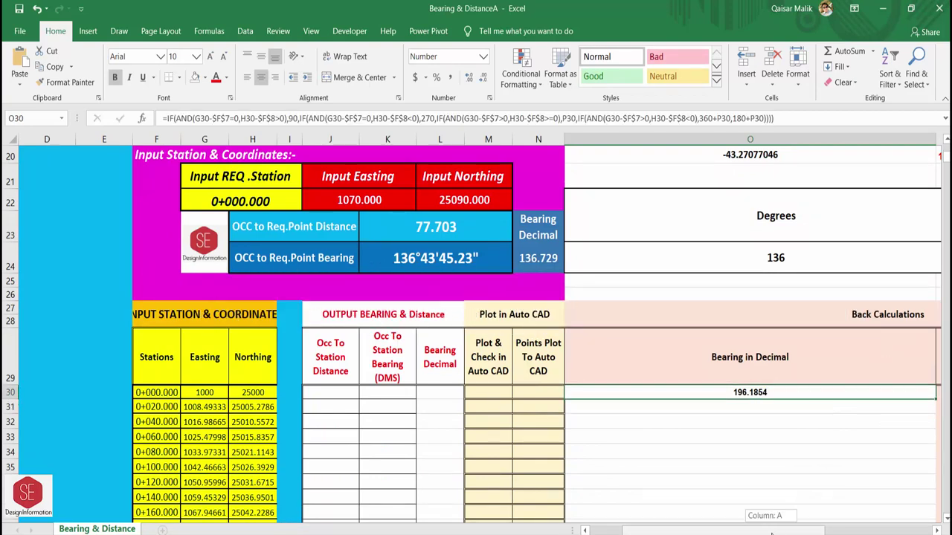
{"action": "scroll", "coordinate": [739, 430], "scroll_direction": "right", "scroll_amount": 1}
{"action": "scroll", "coordinate": [679, 380], "scroll_direction": "up", "scroll_amount": 2}
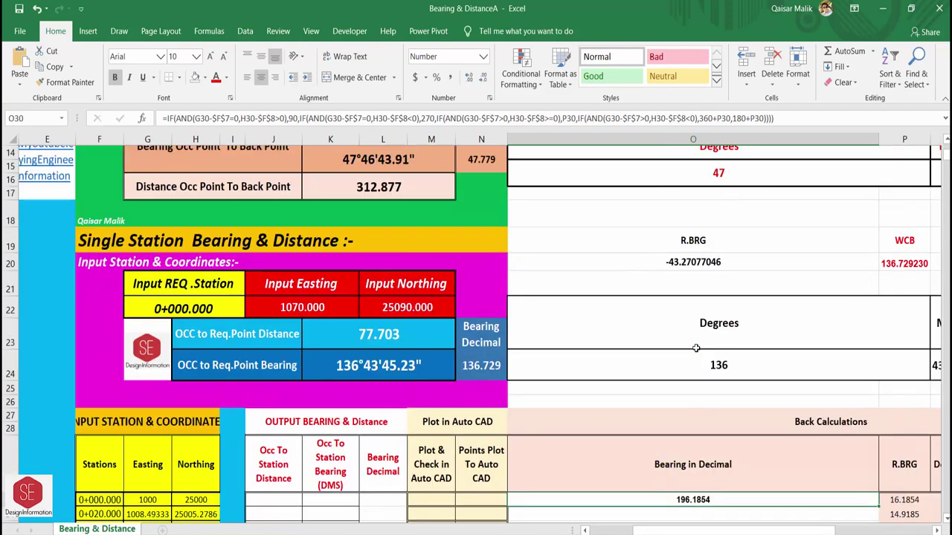
{"action": "left_click", "coordinate": [703, 266]}
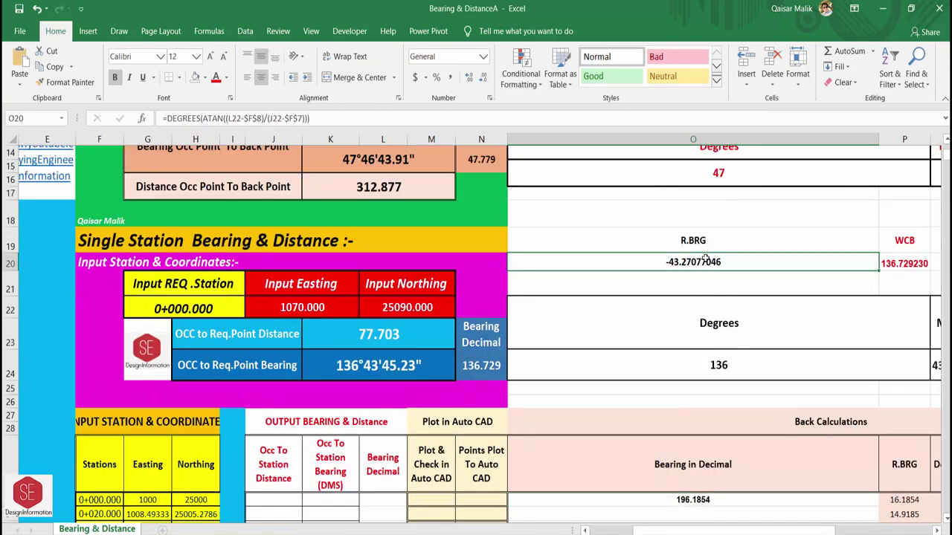
{"action": "scroll", "coordinate": [606, 456], "scroll_direction": "down", "scroll_amount": 2}
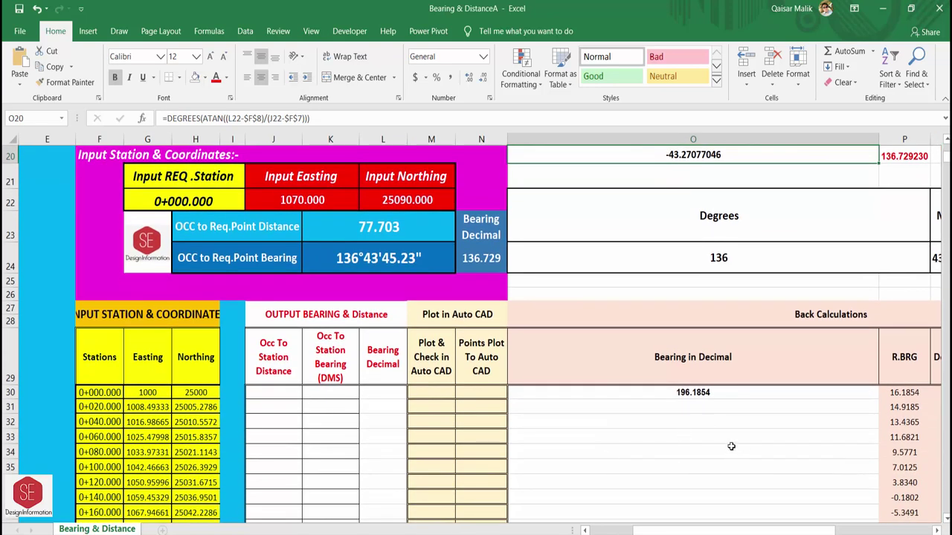
{"action": "scroll", "coordinate": [770, 415], "scroll_direction": "up", "scroll_amount": 2}
{"action": "left_click", "coordinate": [897, 265]}
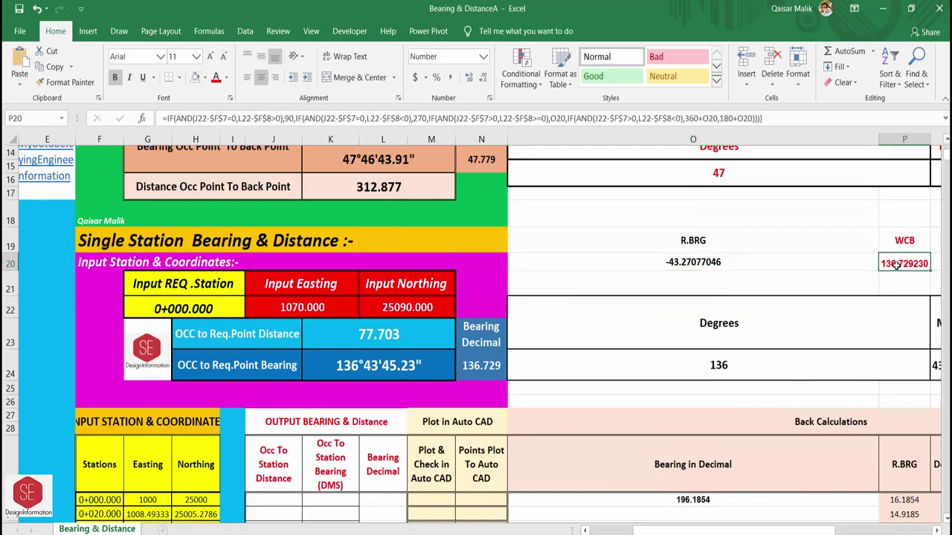
{"action": "scroll", "coordinate": [689, 441], "scroll_direction": "down", "scroll_amount": 2}
Step: Fill the O30 bearing formula down column O and narrow the column
{"action": "left_click", "coordinate": [705, 393]}
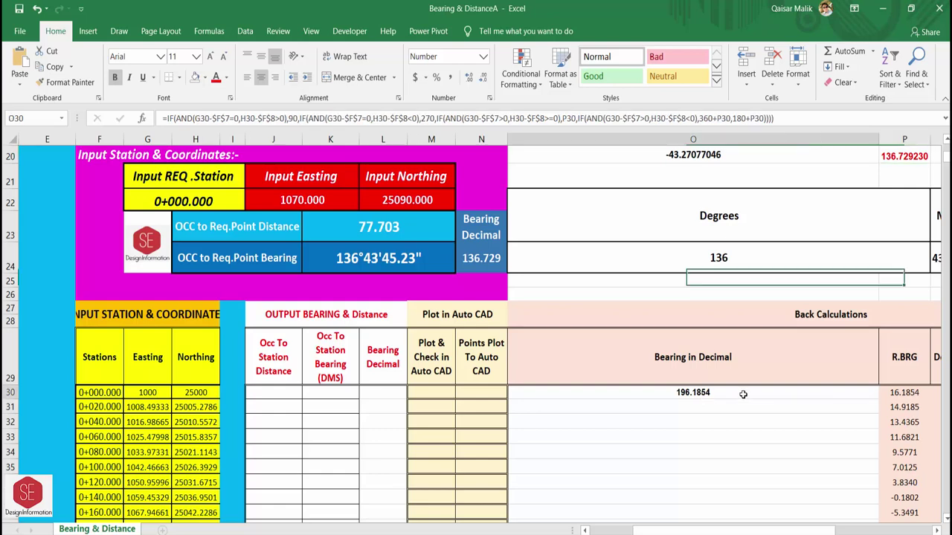
{"action": "double_click", "coordinate": [876, 402]}
{"action": "scroll", "coordinate": [732, 454], "scroll_direction": "down", "scroll_amount": 6}
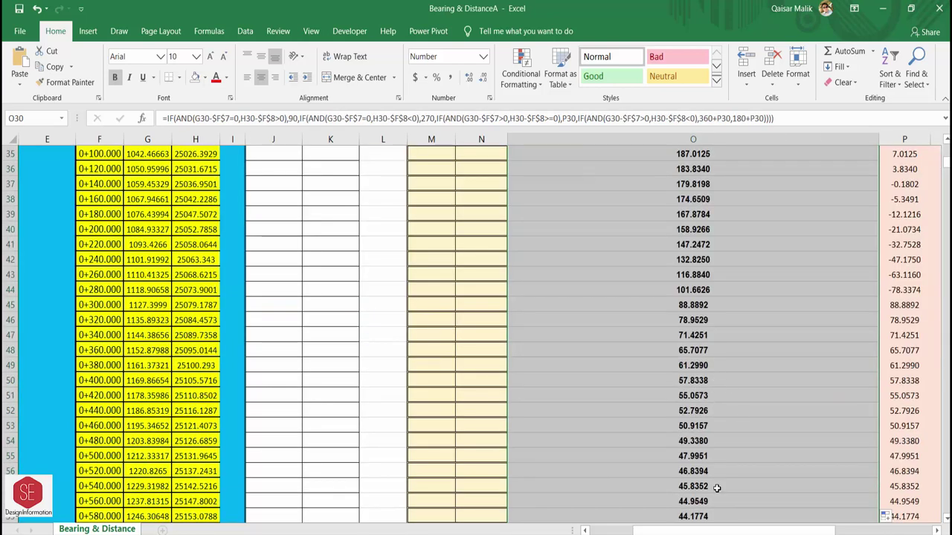
{"action": "scroll", "coordinate": [732, 454], "scroll_direction": "down", "scroll_amount": 9}
{"action": "scroll", "coordinate": [732, 449], "scroll_direction": "down", "scroll_amount": 4}
{"action": "left_click", "coordinate": [734, 425]}
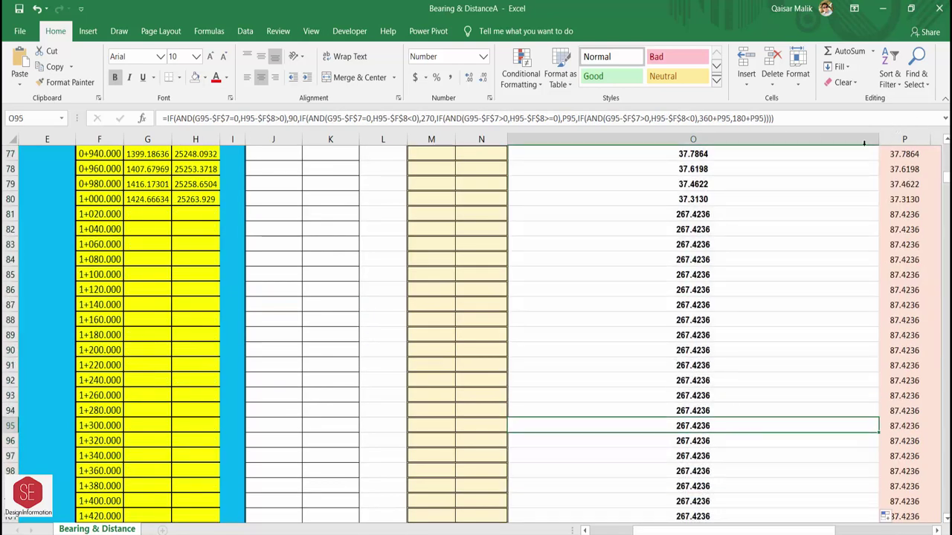
{"action": "left_click_drag", "start_coordinate": [879, 139], "coordinate": [609, 139]}
Step: Check the filled bearings against the O30, O33, P30 and O24 formulas
{"action": "scroll", "coordinate": [524, 291], "scroll_direction": "up", "scroll_amount": 11}
{"action": "scroll", "coordinate": [536, 320], "scroll_direction": "up", "scroll_amount": 7}
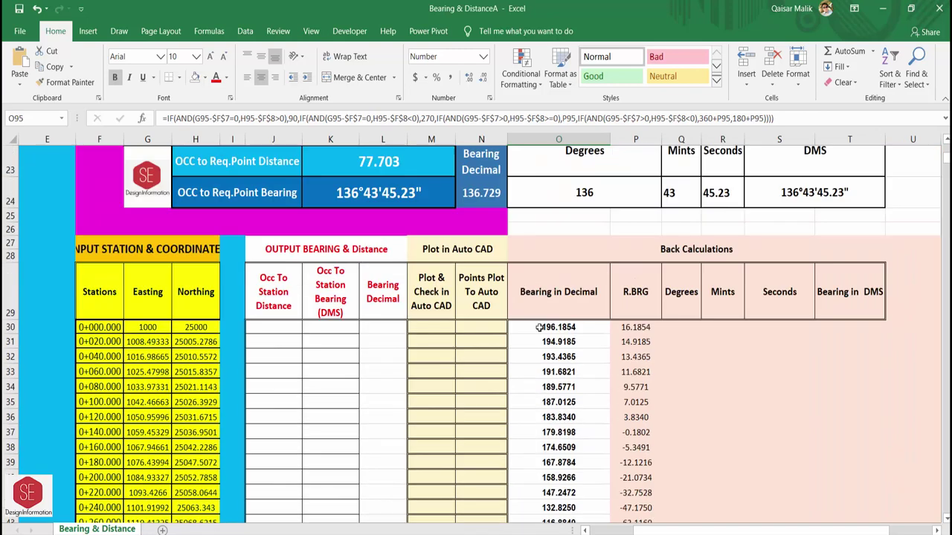
{"action": "double_click", "coordinate": [547, 370]}
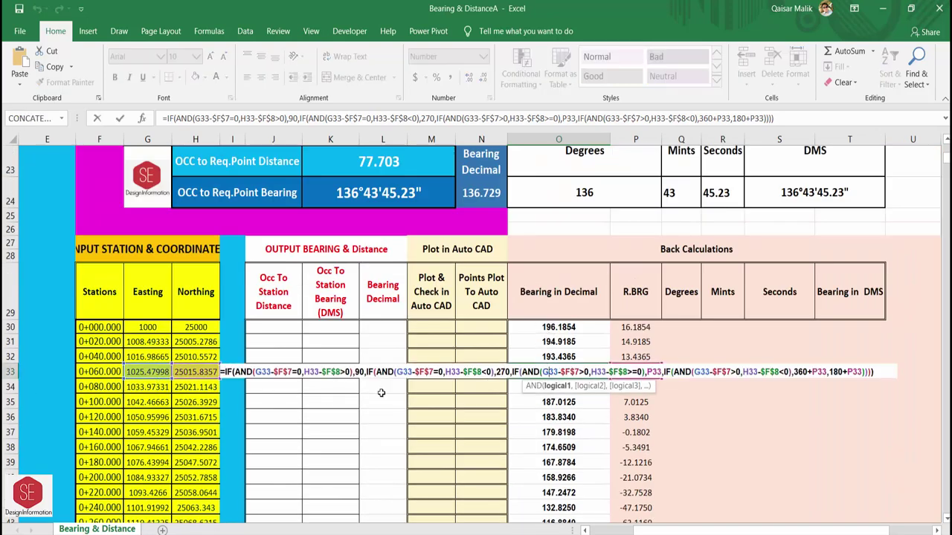
{"action": "key", "text": "Return"}
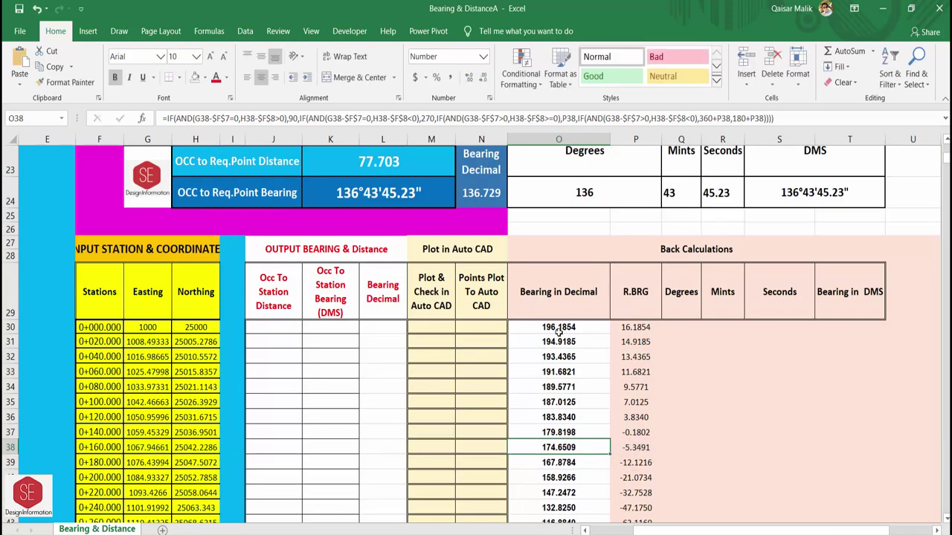
{"action": "left_click", "coordinate": [565, 335]}
{"action": "left_click", "coordinate": [634, 327]}
{"action": "left_click", "coordinate": [572, 328]}
{"action": "left_click", "coordinate": [617, 328]}
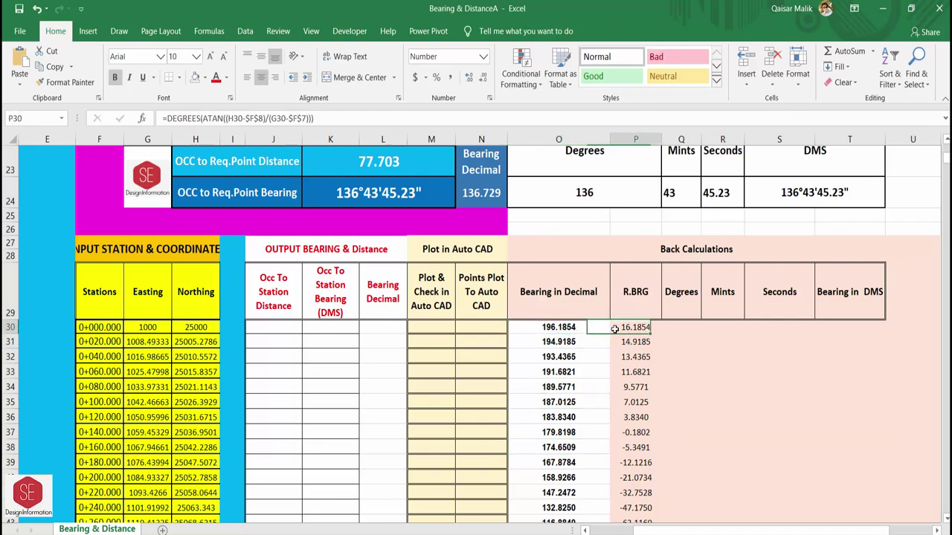
{"action": "scroll", "coordinate": [602, 274], "scroll_direction": "up", "scroll_amount": 1}
{"action": "double_click", "coordinate": [595, 268]}
{"action": "key", "text": "Escape"}
Step: Enter =INT(O30) in Q30 to get the whole degrees
{"action": "left_click", "coordinate": [672, 257]}
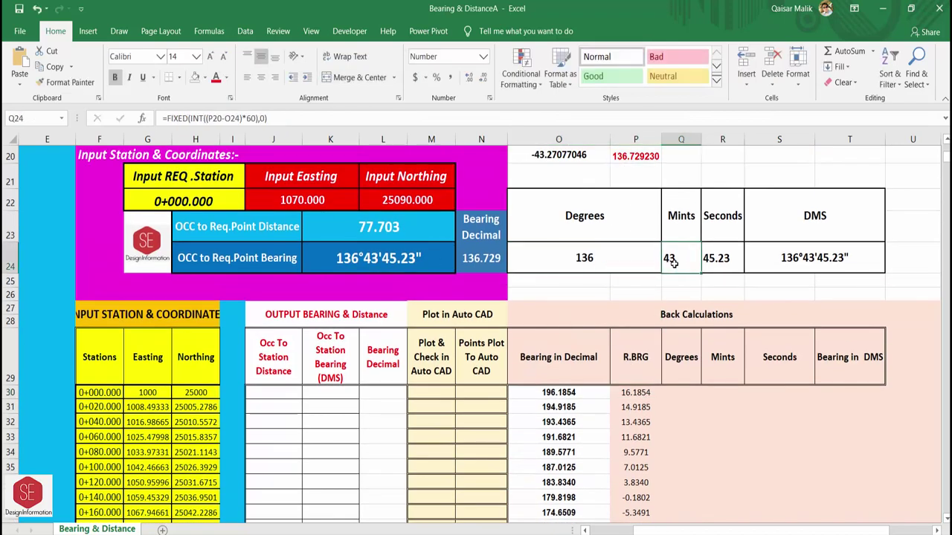
{"action": "double_click", "coordinate": [671, 257]}
{"action": "key", "text": "Escape"}
{"action": "left_click", "coordinate": [589, 260]}
{"action": "left_click", "coordinate": [671, 394]}
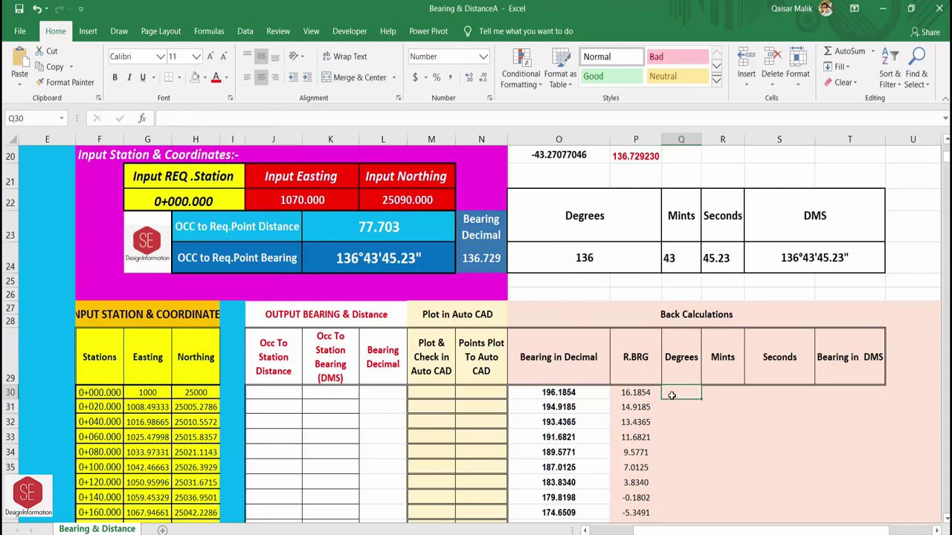
{"action": "type", "text": "=INT("}
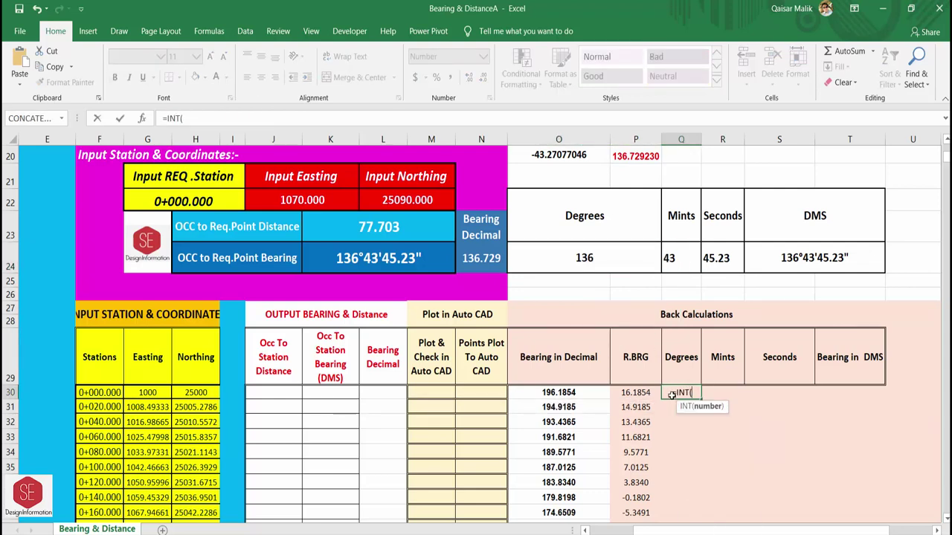
{"action": "left_click", "coordinate": [547, 393]}
{"action": "key", "text": "Return"}
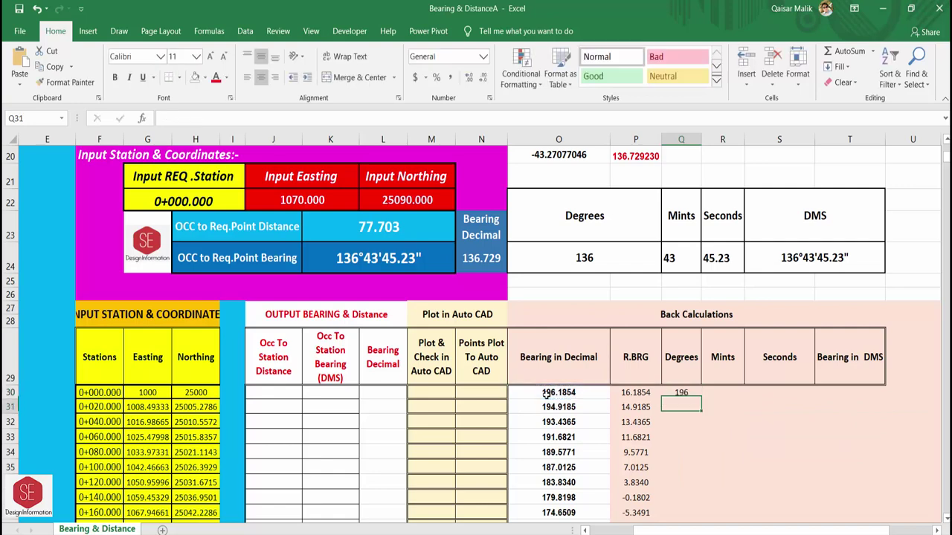
Step: Copy the Q24:T24 minute, second and DMS formulas into row 30 starting at R30
{"action": "left_click_drag", "start_coordinate": [678, 259], "coordinate": [779, 260]}
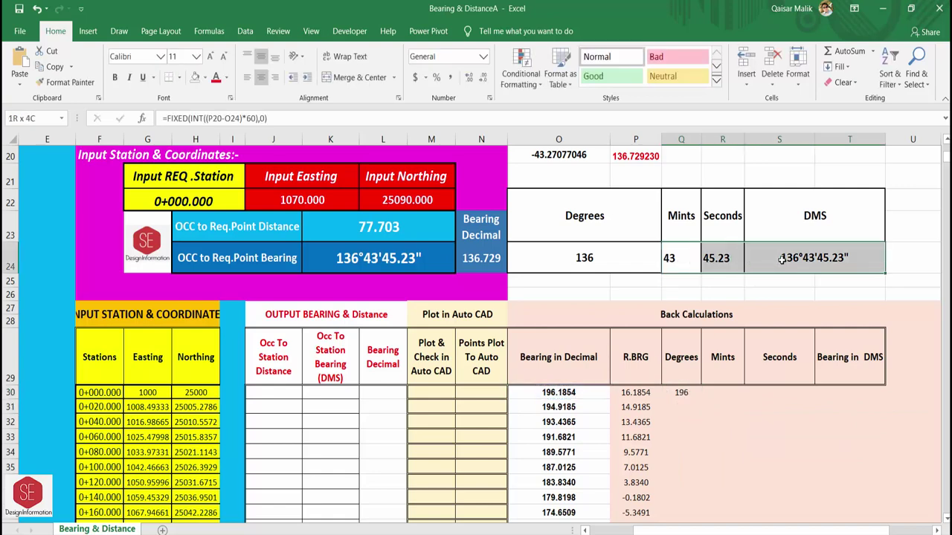
{"action": "right_click", "coordinate": [779, 260]}
{"action": "left_click", "coordinate": [789, 272]}
{"action": "left_click", "coordinate": [719, 394]}
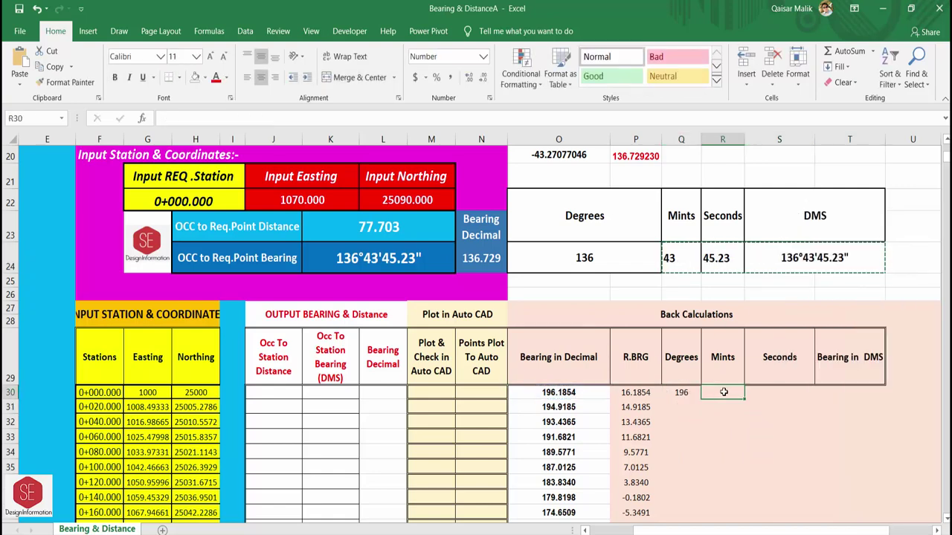
{"action": "right_click", "coordinate": [722, 395]}
{"action": "left_click", "coordinate": [789, 147]}
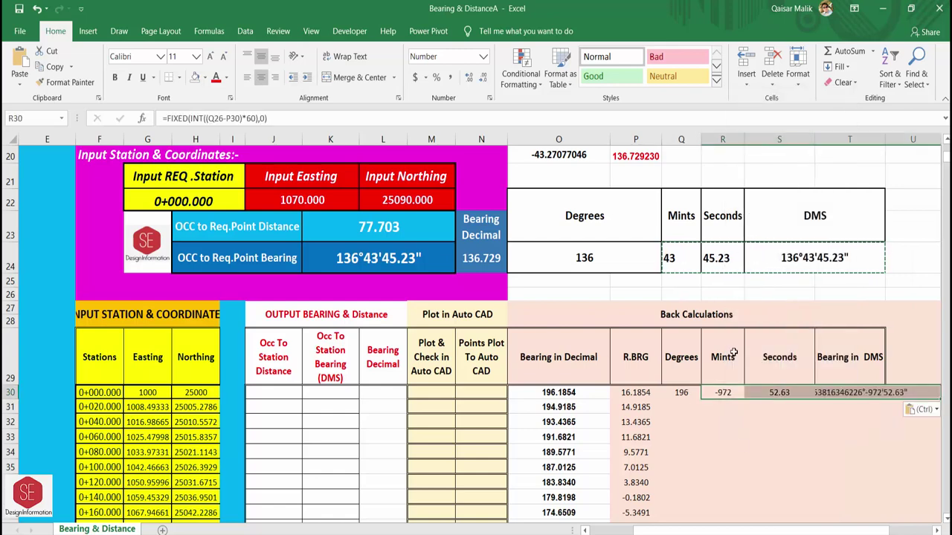
Step: Correct the R30 minutes formula to use O30 and Q30, and widen column S
{"action": "double_click", "coordinate": [756, 392]}
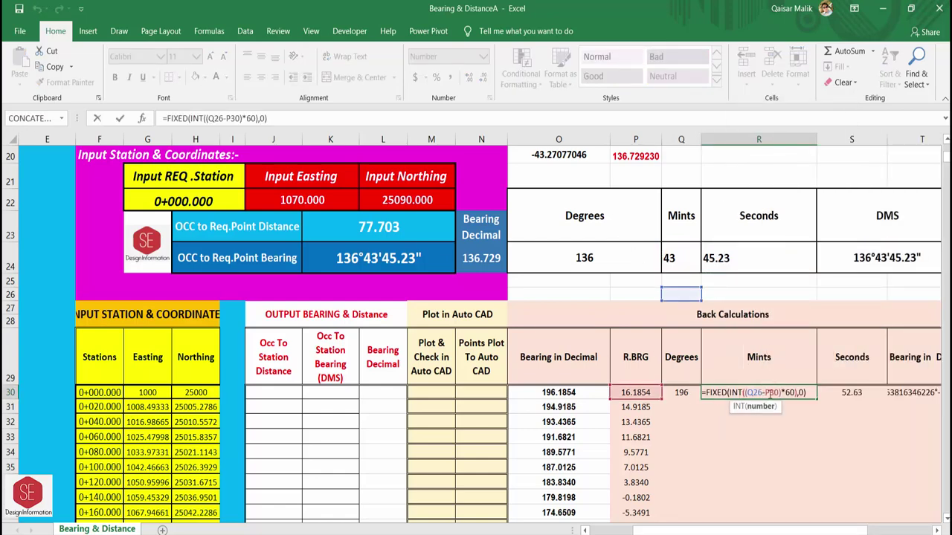
{"action": "key", "text": "BackSpace"}
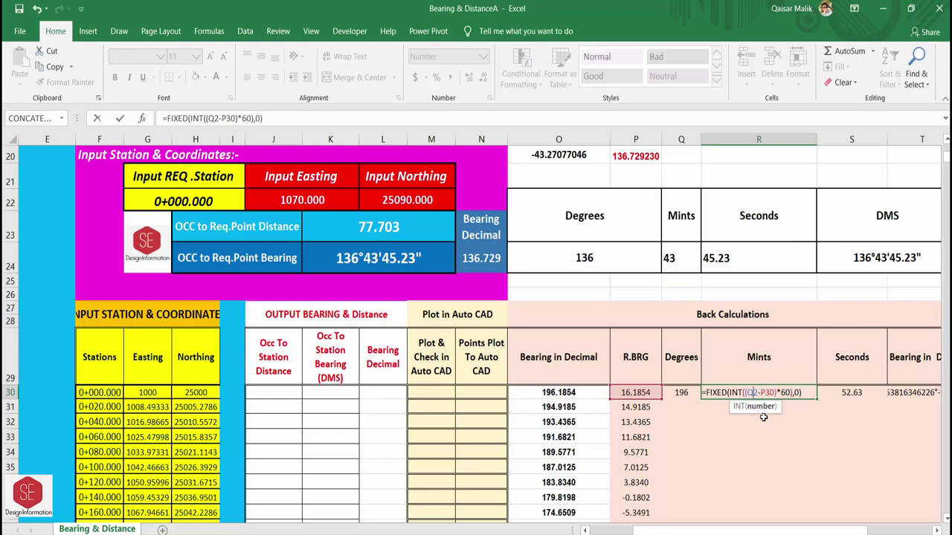
{"action": "left_click", "coordinate": [568, 392]}
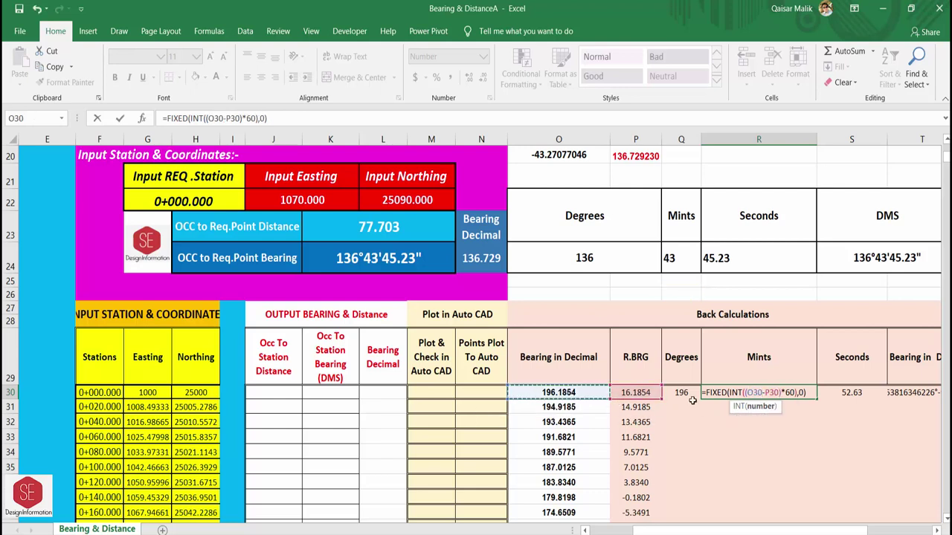
{"action": "key", "text": "BackSpace"}
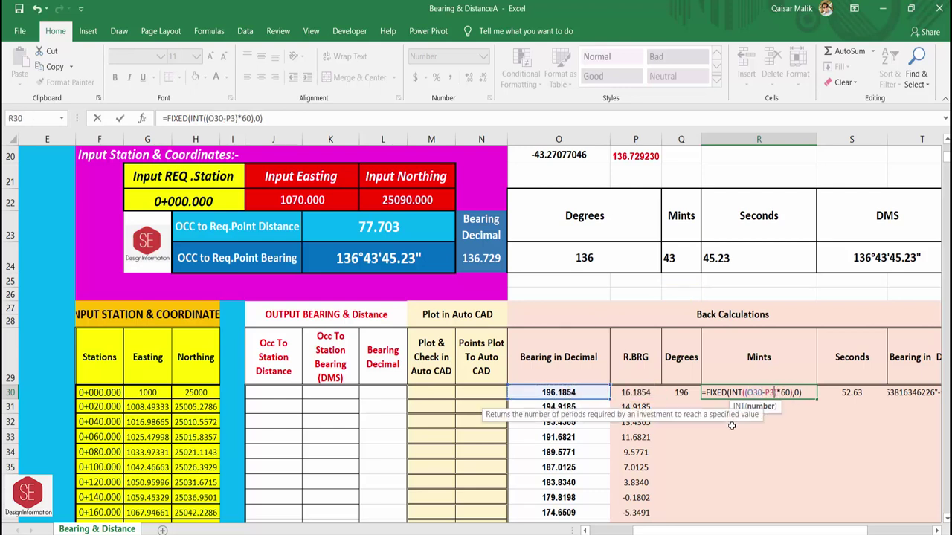
{"action": "left_click", "coordinate": [682, 392]}
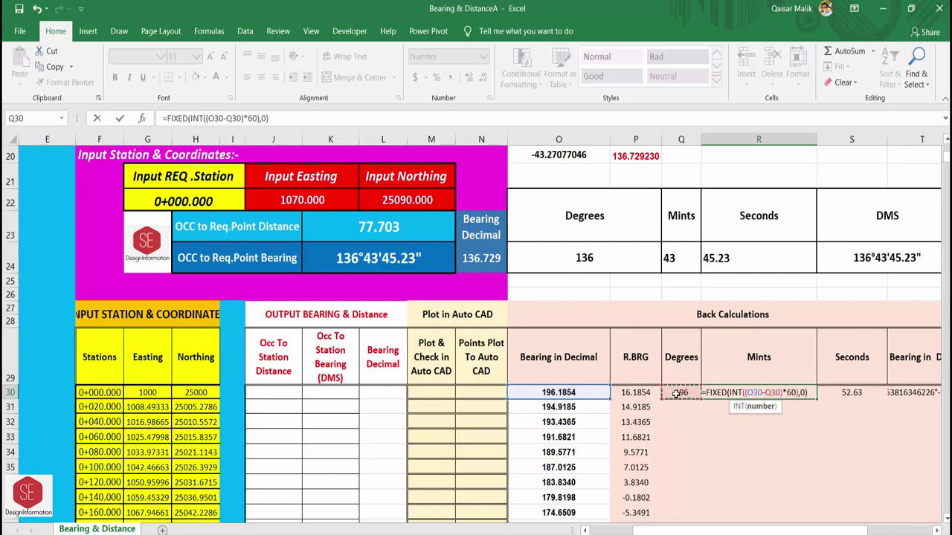
{"action": "key", "text": "Return"}
{"action": "left_click", "coordinate": [755, 391]}
{"action": "left_click", "coordinate": [851, 392]}
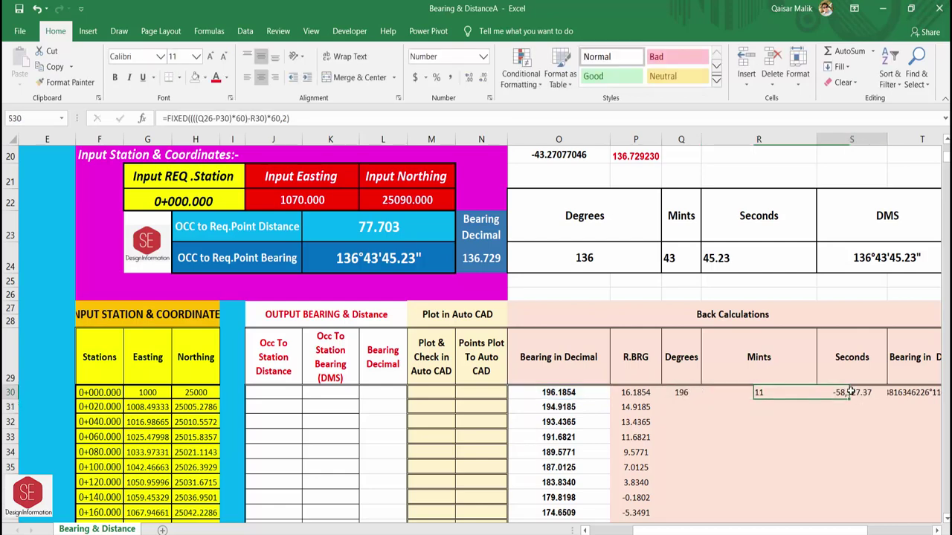
{"action": "double_click", "coordinate": [851, 392]}
{"action": "key", "text": "Escape"}
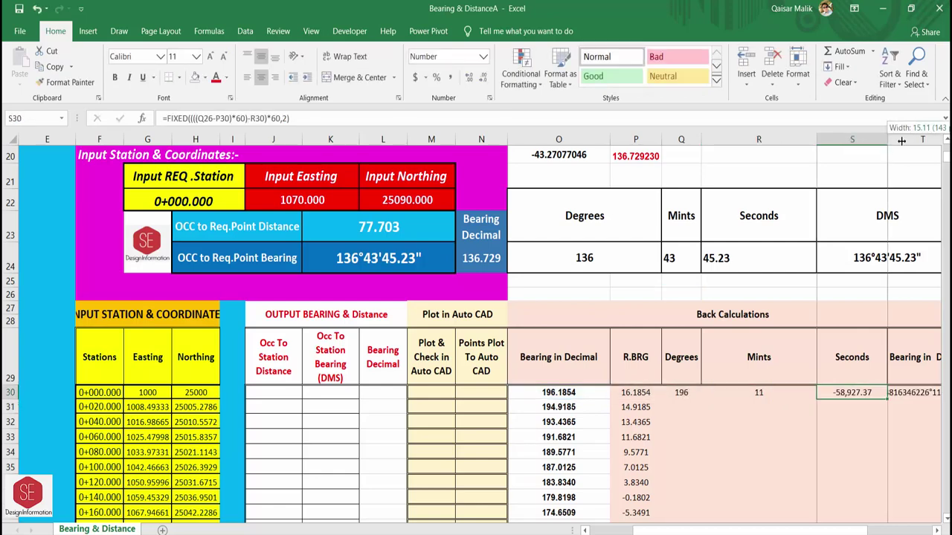
{"action": "left_click_drag", "start_coordinate": [887, 139], "coordinate": [921, 139]}
Step: Correct the S30 seconds formula to reference O30, Q30 and R30
{"action": "double_click", "coordinate": [833, 391]}
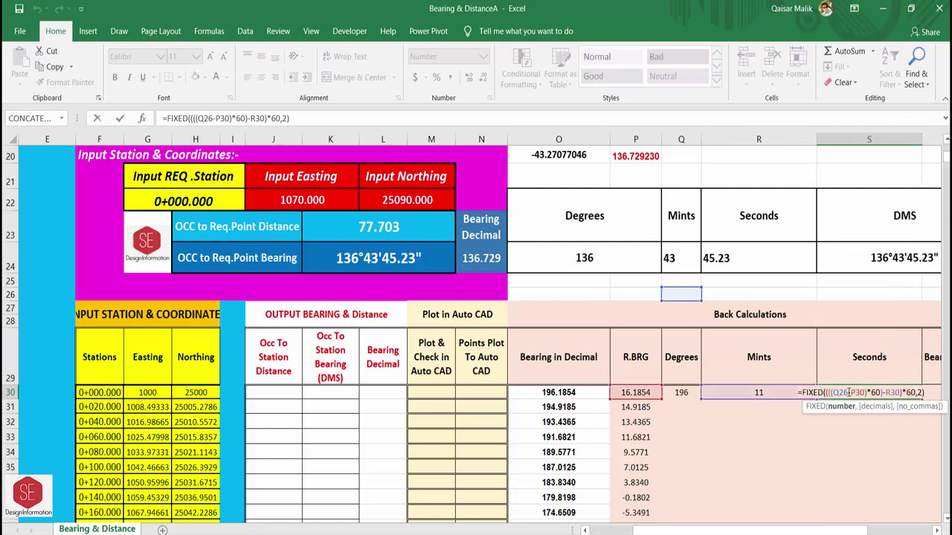
{"action": "key", "text": "BackSpace"}
{"action": "key", "text": "BackSpace"}
{"action": "key", "text": "BackSpace"}
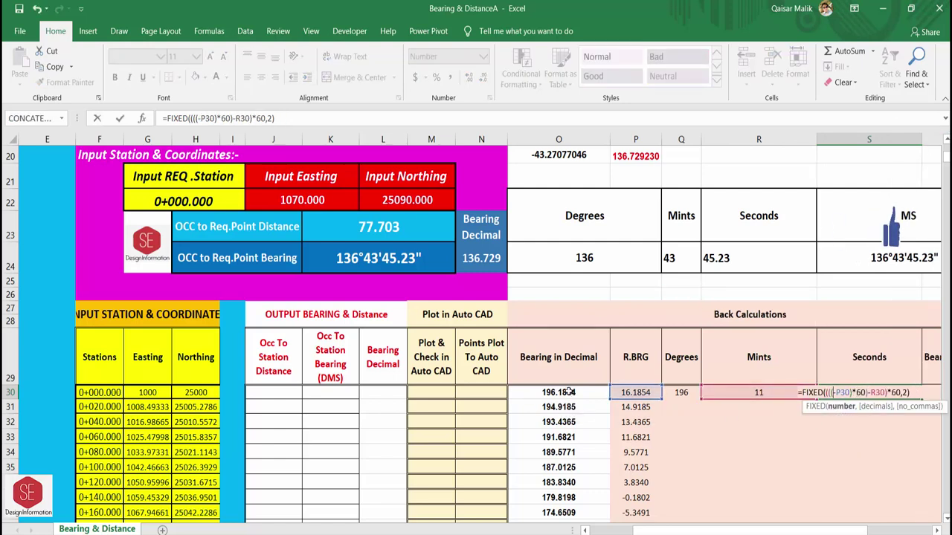
{"action": "left_click", "coordinate": [571, 392]}
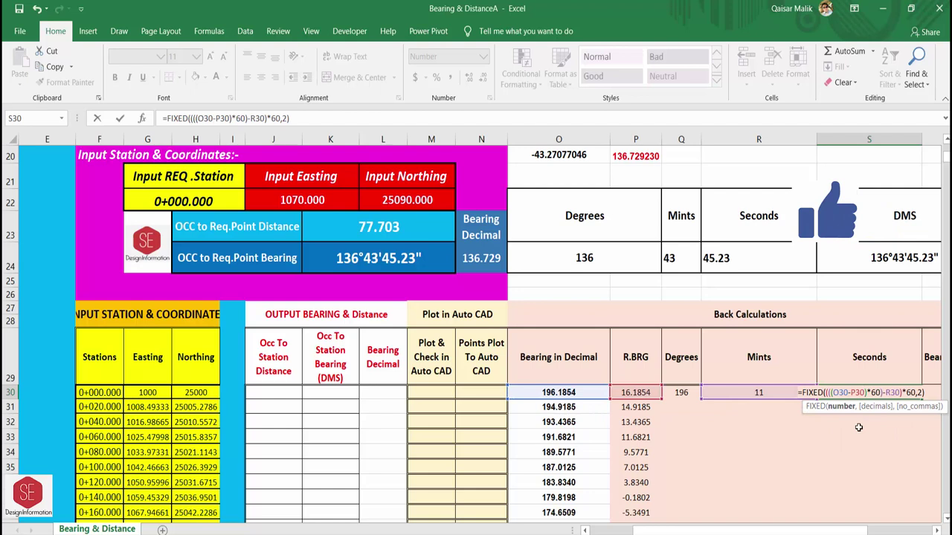
{"action": "key", "text": "Delete"}
{"action": "key", "text": "Delete"}
{"action": "key", "text": "Delete"}
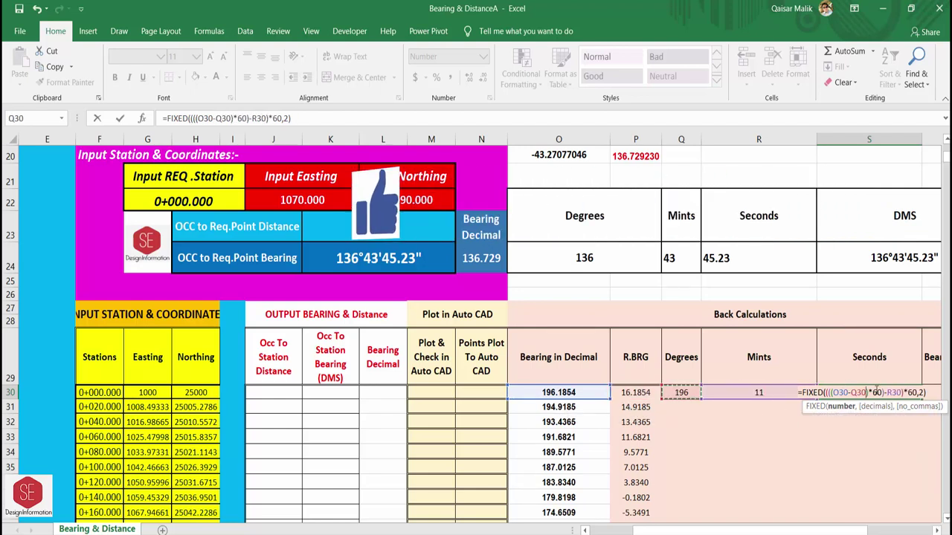
{"action": "left_click", "coordinate": [678, 392]}
{"action": "left_click", "coordinate": [761, 391]}
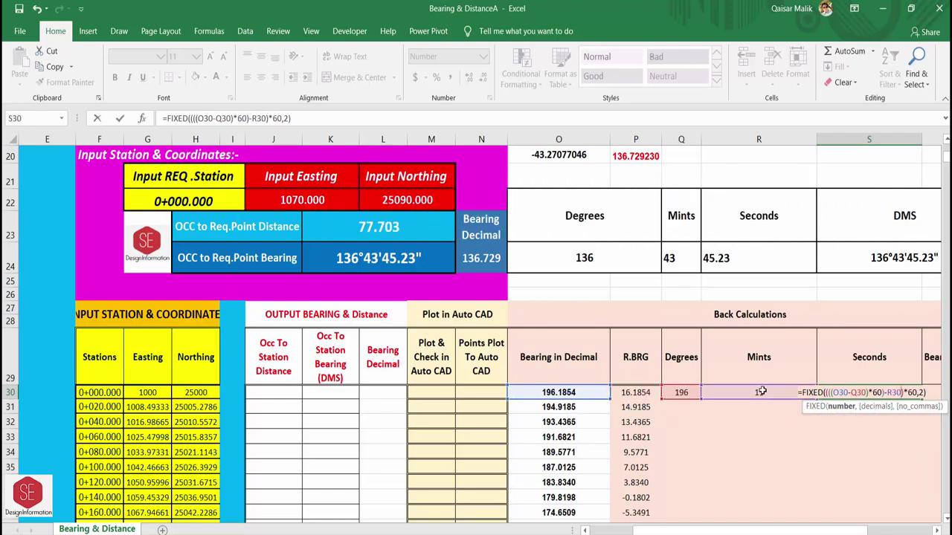
{"action": "key", "text": "Return"}
{"action": "left_click", "coordinate": [864, 393]}
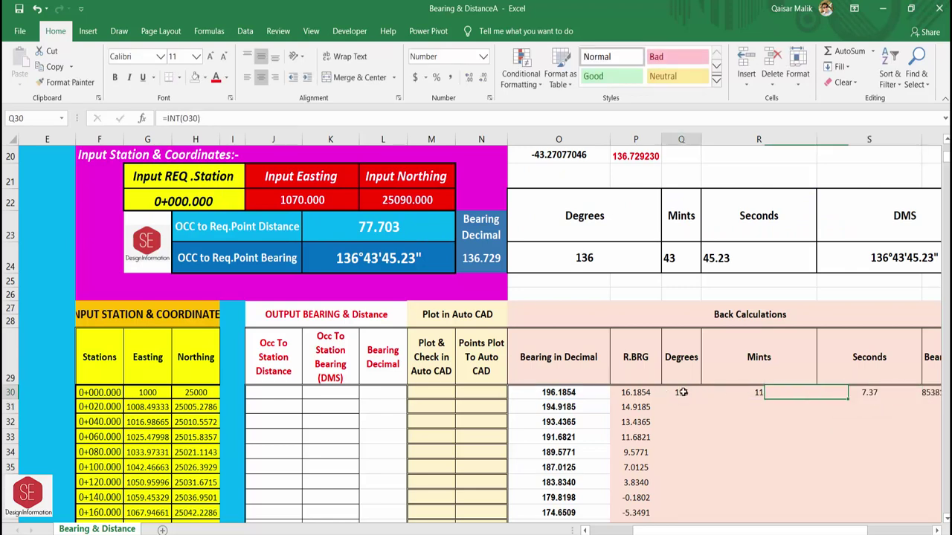
Step: Fill Q30:S30 down the table, check row 238, and narrow columns R and S
{"action": "mouse_move", "coordinate": [680, 393]}
{"action": "left_mouse_down"}
{"action": "mouse_move", "coordinate": [868, 393]}
{"action": "mouse_move", "coordinate": [755, 501]}
{"action": "left_mouse_up"}
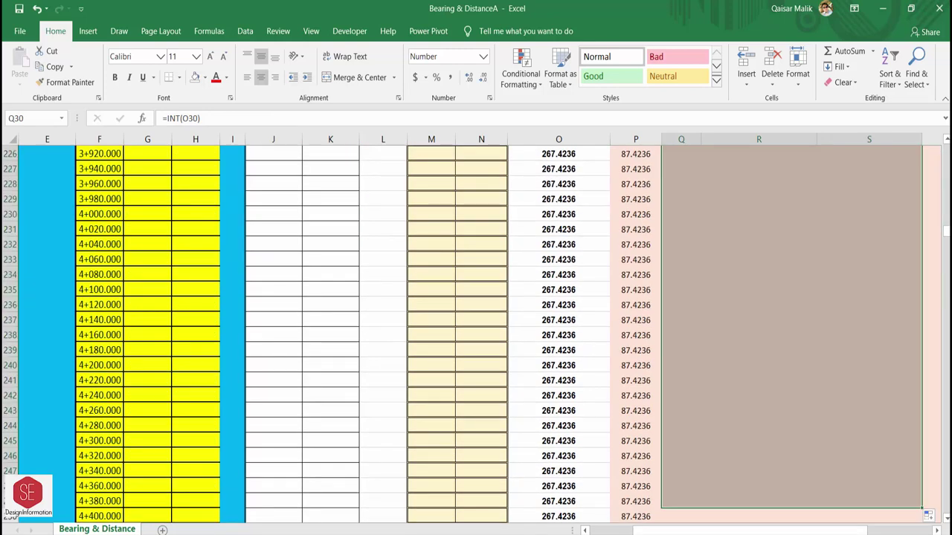
{"action": "left_click", "coordinate": [680, 336]}
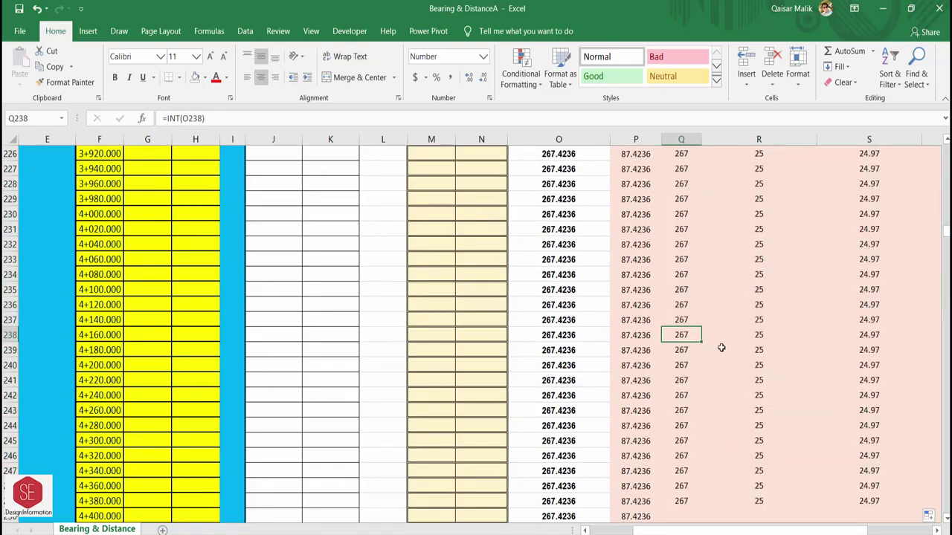
{"action": "double_click", "coordinate": [760, 333]}
{"action": "key", "text": "Escape"}
{"action": "double_click", "coordinate": [876, 336]}
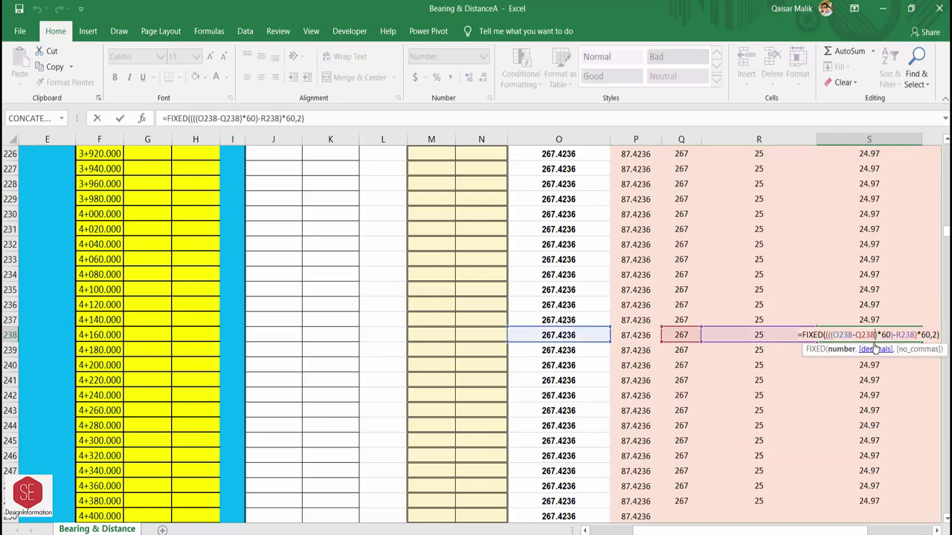
{"action": "key", "text": "Escape"}
{"action": "left_click_drag", "start_coordinate": [920, 139], "coordinate": [744, 144]}
{"action": "left_click", "coordinate": [768, 153]}
{"action": "scroll", "coordinate": [880, 301], "scroll_direction": "up", "scroll_amount": 14}
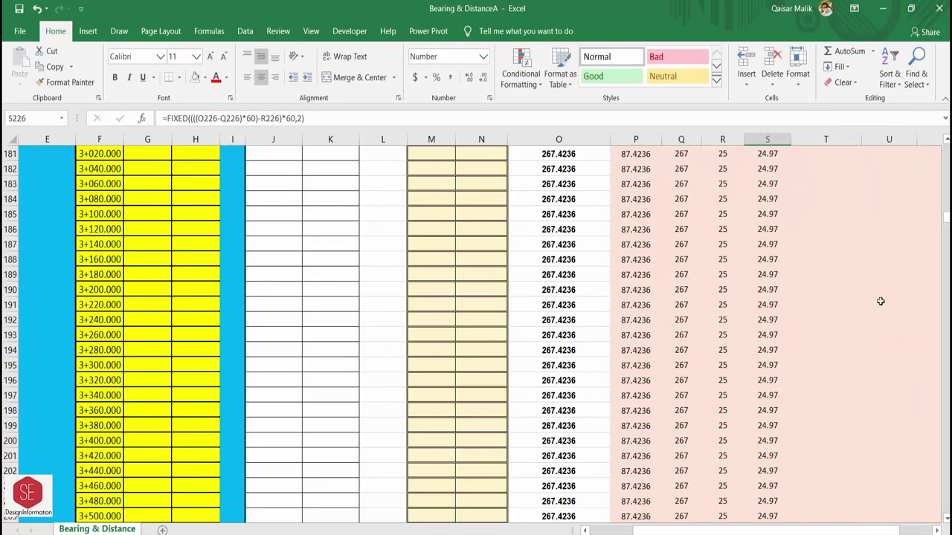
{"action": "scroll", "coordinate": [880, 302], "scroll_direction": "up", "scroll_amount": 15}
{"action": "scroll", "coordinate": [880, 301], "scroll_direction": "up", "scroll_amount": 20}
{"action": "scroll", "coordinate": [880, 301], "scroll_direction": "up", "scroll_amount": 12}
{"action": "scroll", "coordinate": [880, 301], "scroll_direction": "up", "scroll_amount": 5}
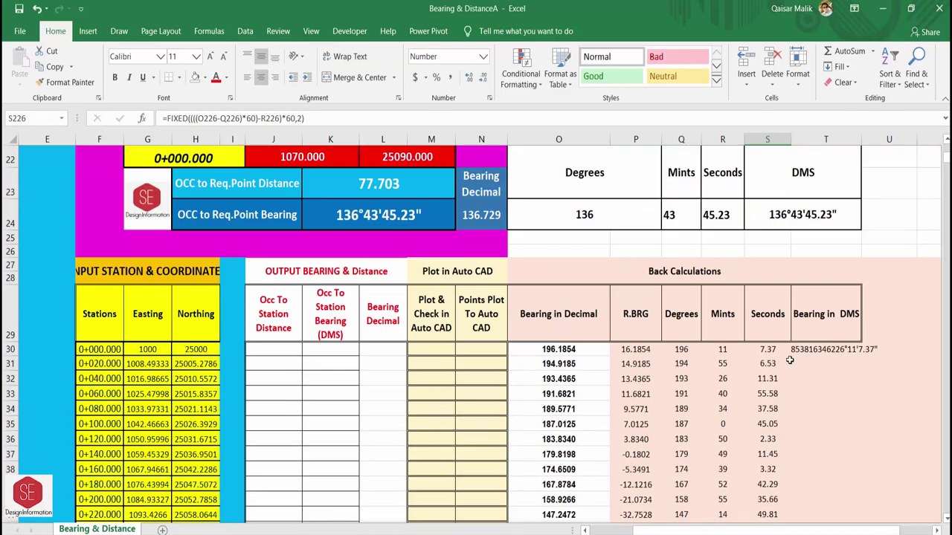
Step: Make the T30 DMS bearing formula use whole degrees from Q30 instead of P30, then fill it down column T
{"action": "left_click", "coordinate": [816, 349]}
{"action": "double_click", "coordinate": [817, 350]}
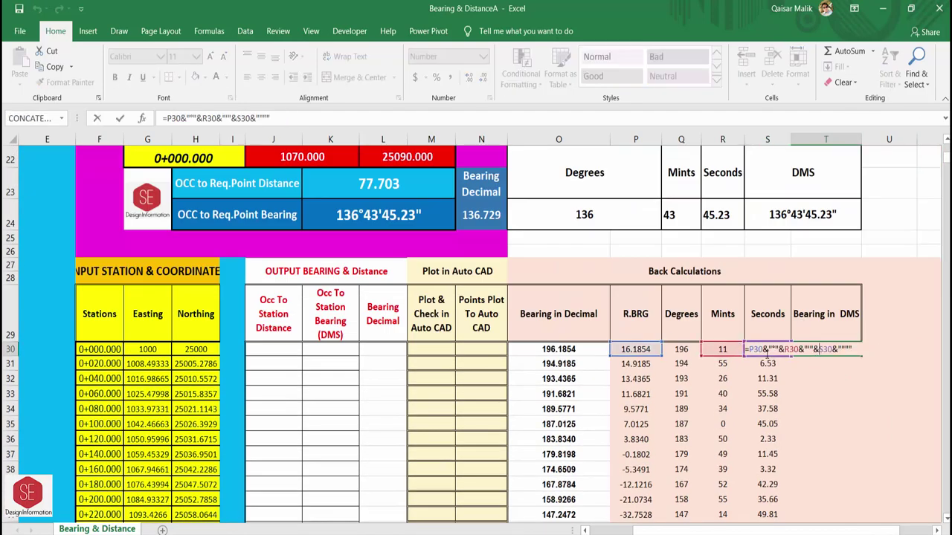
{"action": "left_click", "coordinate": [763, 350]}
{"action": "key", "text": "BackSpace"}
{"action": "key", "text": "BackSpace"}
{"action": "key", "text": "BackSpace"}
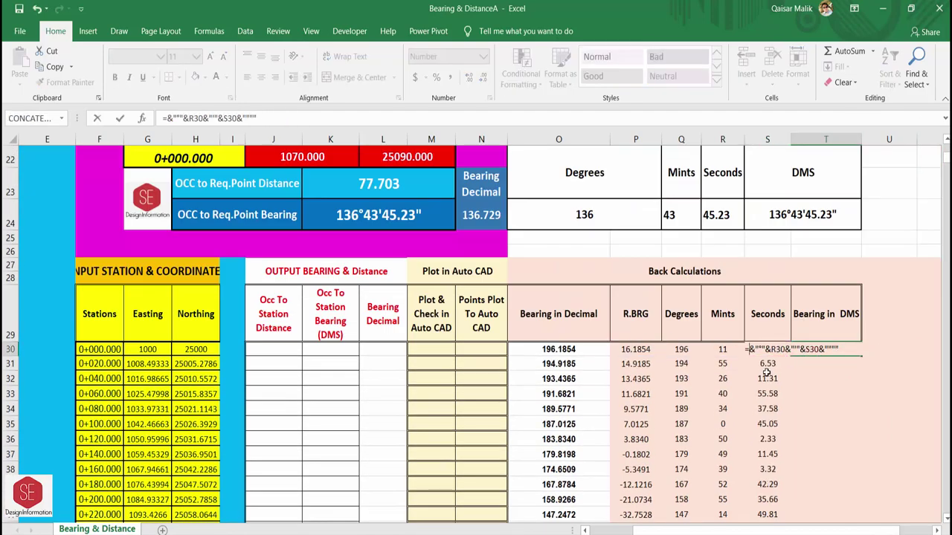
{"action": "left_click", "coordinate": [688, 349]}
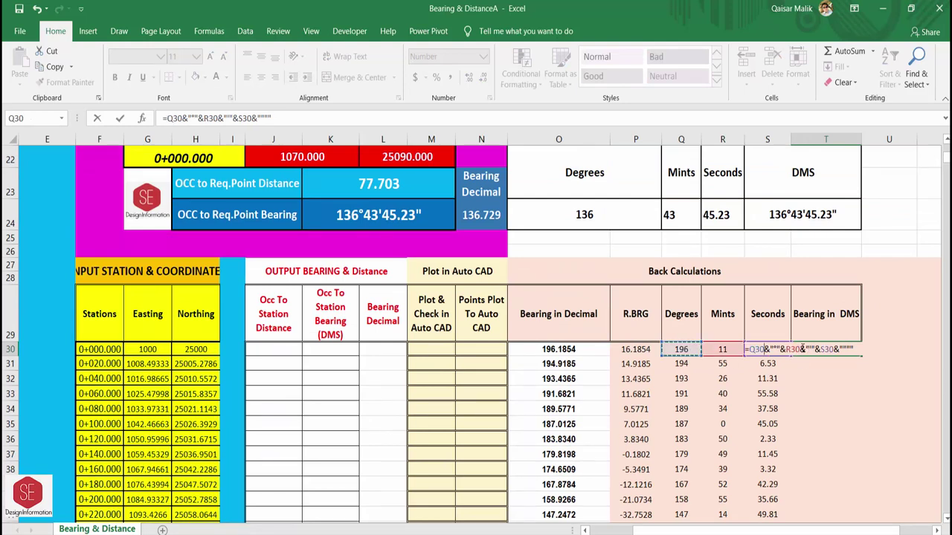
{"action": "key", "text": "Return"}
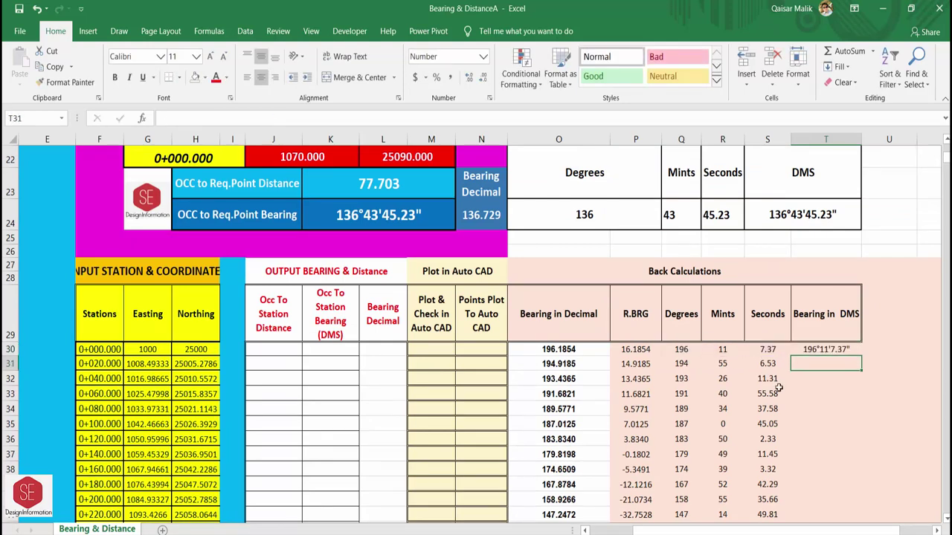
{"action": "key", "text": "Up"}
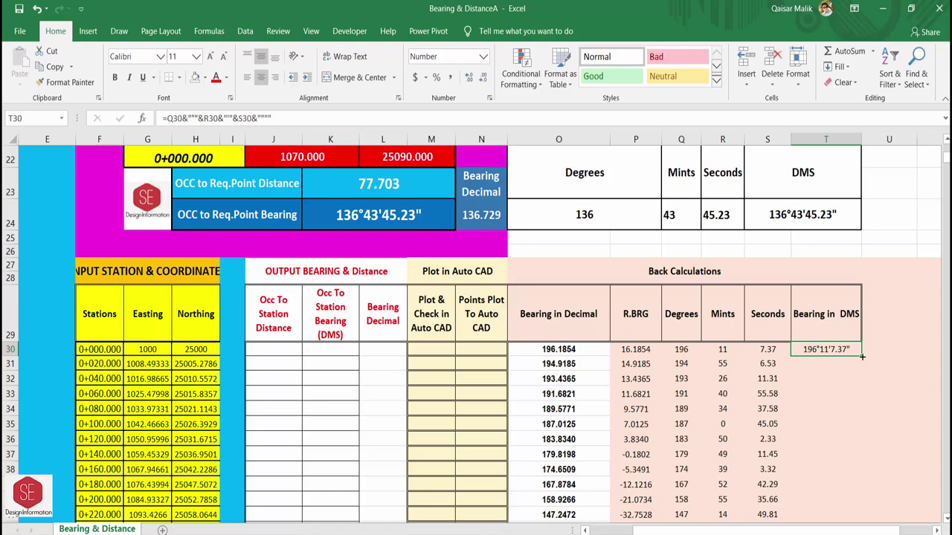
{"action": "double_click", "coordinate": [861, 356]}
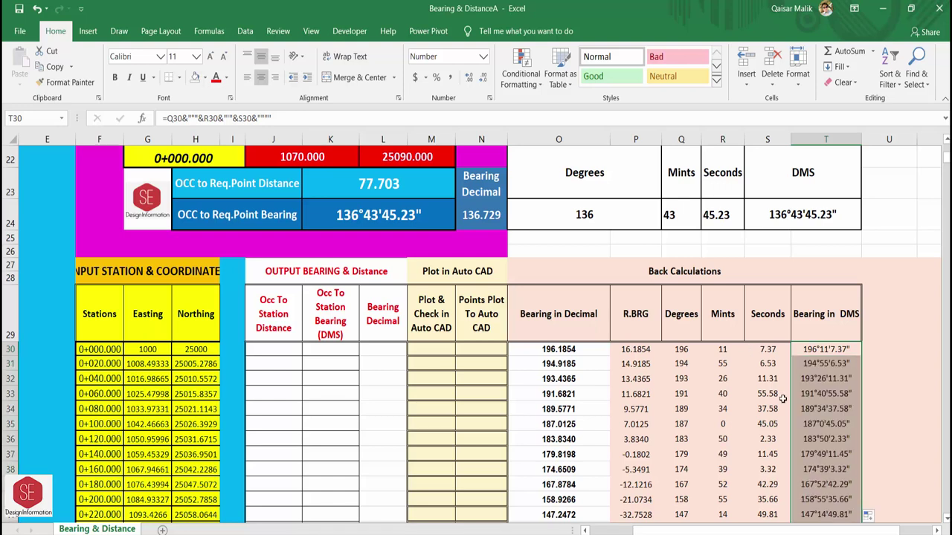
{"action": "left_click", "coordinate": [817, 378]}
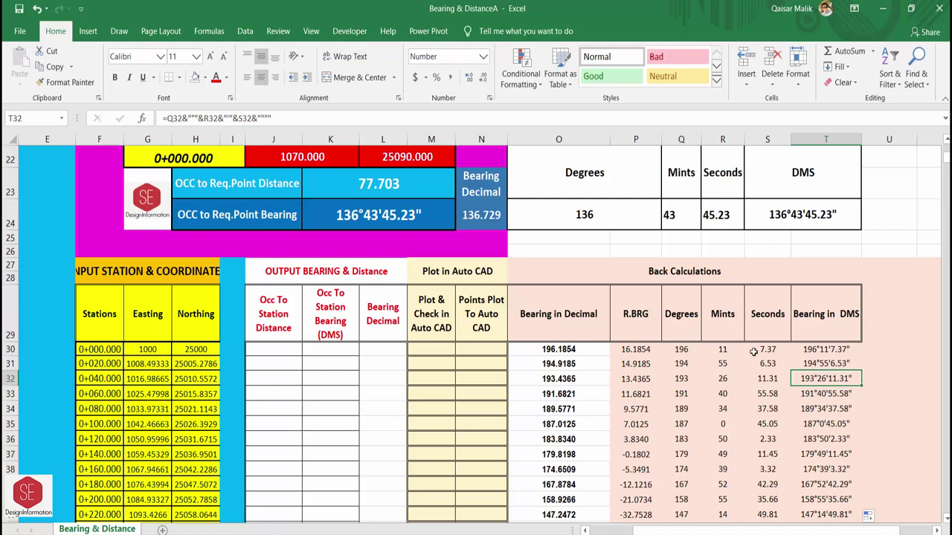
Step: Set K30 to =T30 and fill the DMS bearing down the Occ To Station Bearing column
{"action": "left_click", "coordinate": [332, 348]}
{"action": "type", "text": "="}
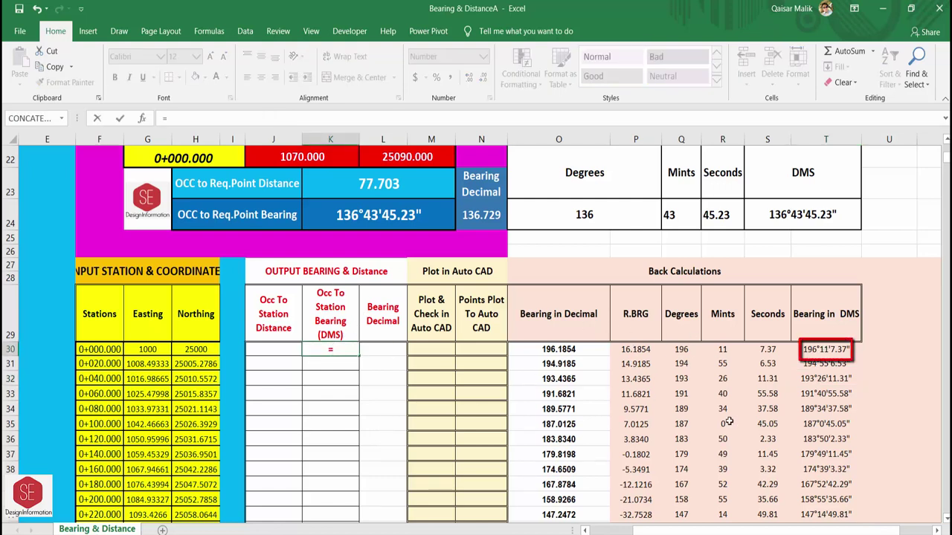
{"action": "left_click", "coordinate": [818, 348]}
{"action": "key", "text": "Return"}
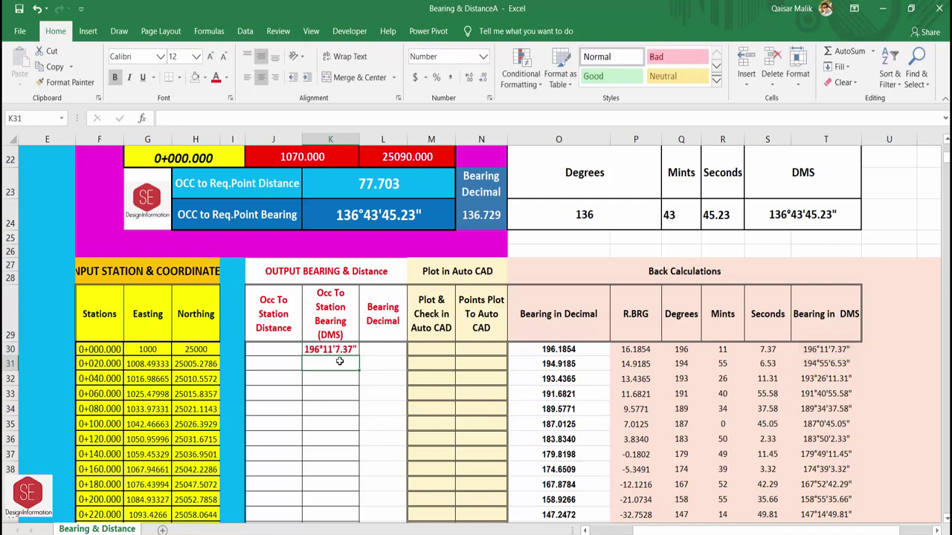
{"action": "left_click", "coordinate": [342, 354]}
{"action": "double_click", "coordinate": [357, 356]}
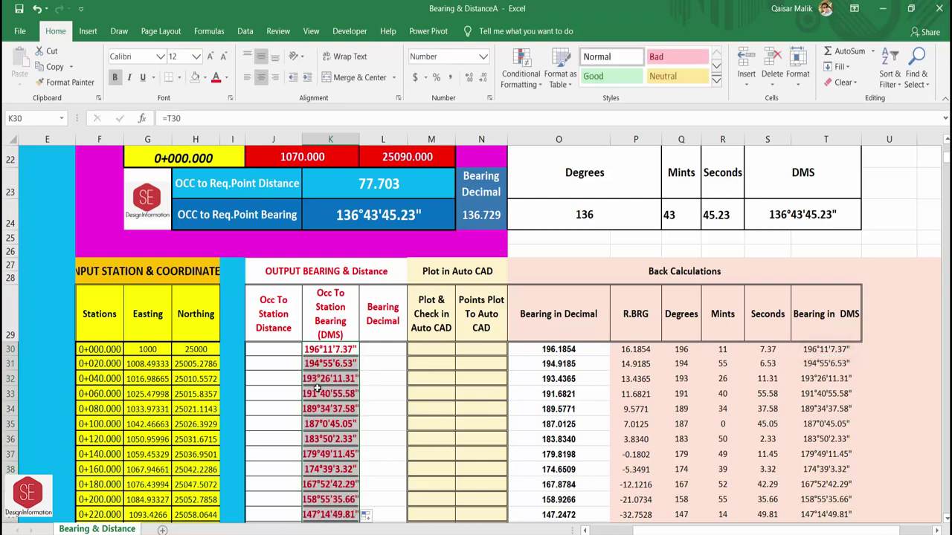
{"action": "scroll", "coordinate": [334, 472], "scroll_direction": "down", "scroll_amount": 10}
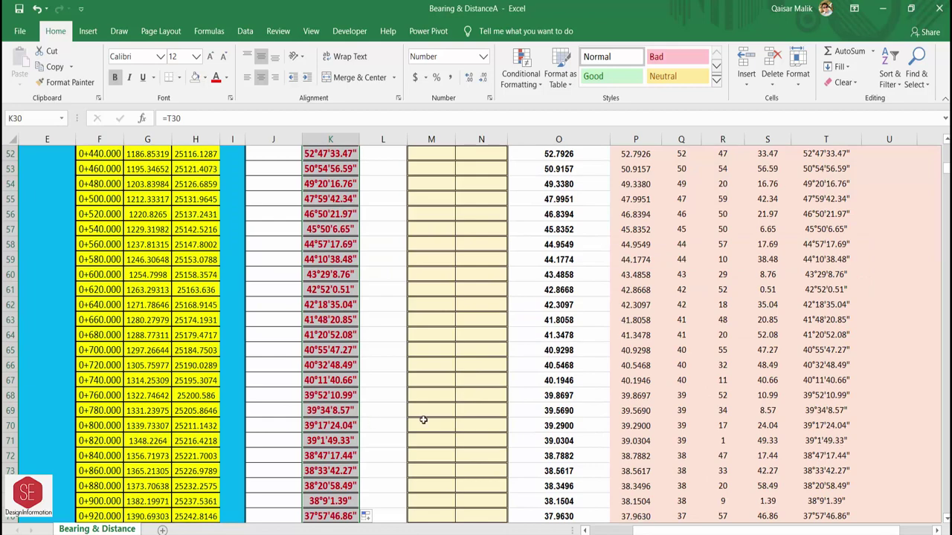
{"action": "scroll", "coordinate": [375, 371], "scroll_direction": "up", "scroll_amount": 4}
{"action": "double_click", "coordinate": [338, 336]}
{"action": "scroll", "coordinate": [610, 325], "scroll_direction": "up", "scroll_amount": 2}
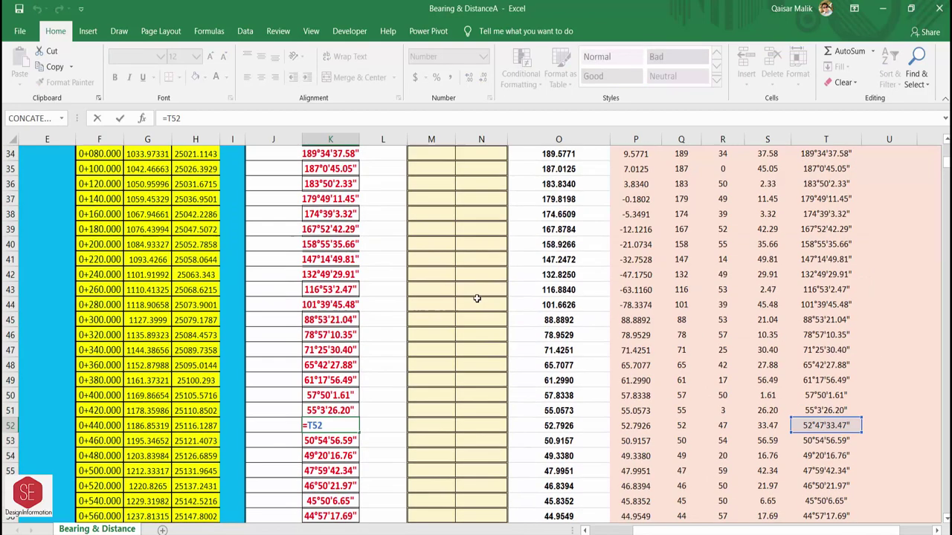
{"action": "scroll", "coordinate": [609, 325], "scroll_direction": "up", "scroll_amount": 4}
{"action": "left_click", "coordinate": [330, 423]}
Step: Link L30 and L31 to the decimal bearings in O30 and O31, then copy down column L
{"action": "left_click", "coordinate": [383, 351]}
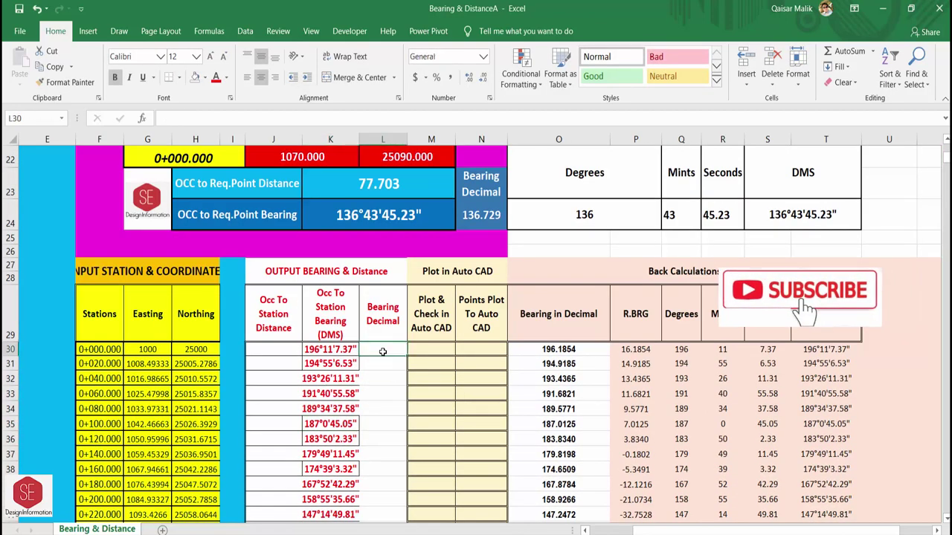
{"action": "type", "text": "="}
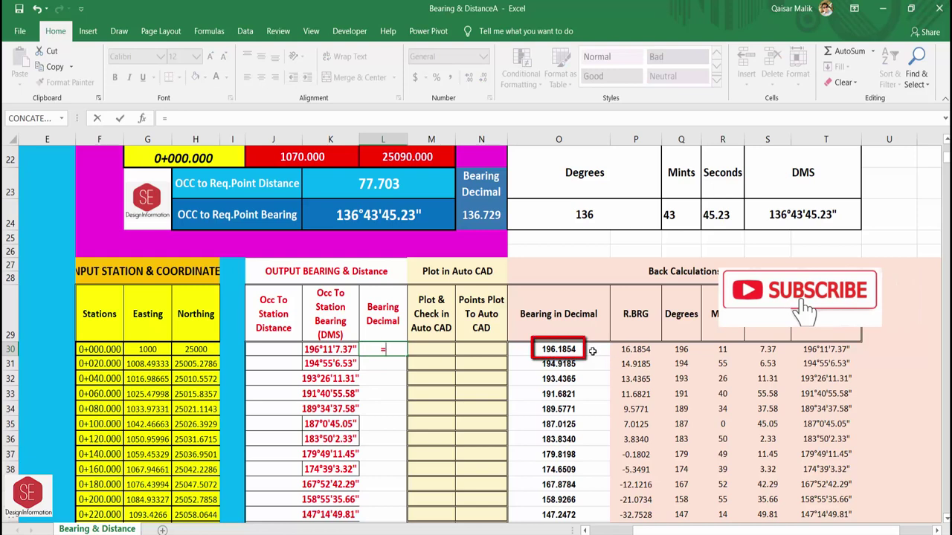
{"action": "left_click", "coordinate": [548, 352]}
{"action": "key", "text": "Return"}
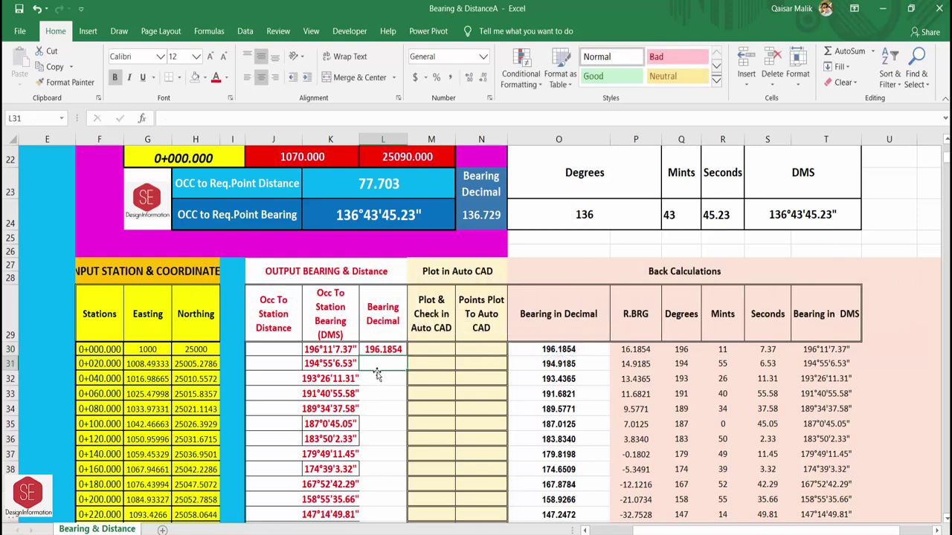
{"action": "type", "text": "="}
{"action": "left_click", "coordinate": [556, 364]}
{"action": "key", "text": "Return"}
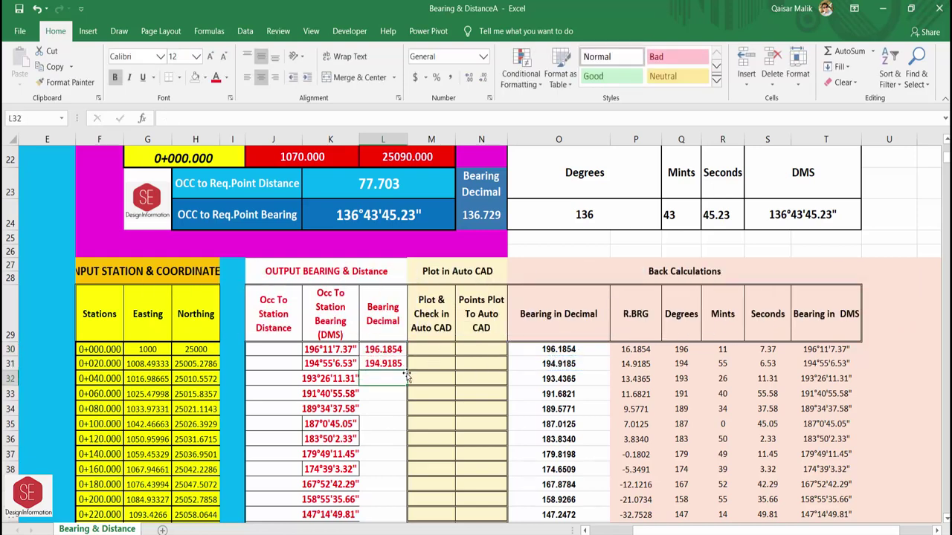
{"action": "left_click", "coordinate": [394, 364]}
{"action": "left_click_drag", "start_coordinate": [406, 371], "coordinate": [383, 514]}
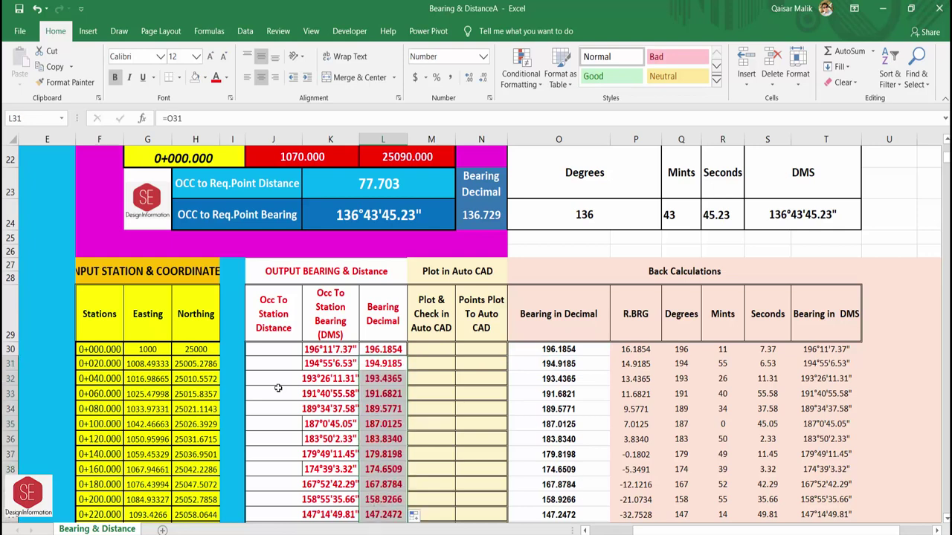
{"action": "left_click", "coordinate": [281, 352]}
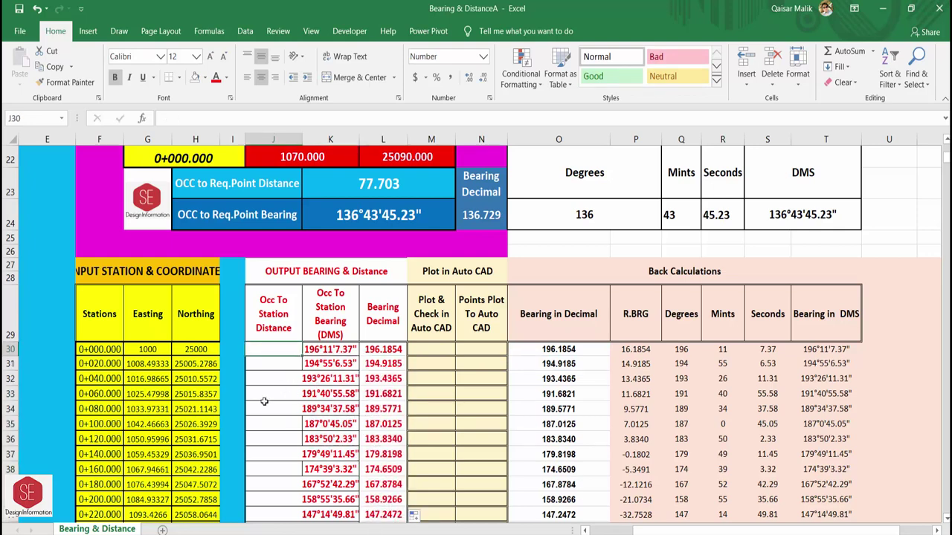
Step: Copy the ROUND(SQRT) distance formula from K23 and paste it into J30
{"action": "left_click", "coordinate": [320, 190]}
{"action": "double_click", "coordinate": [321, 193]}
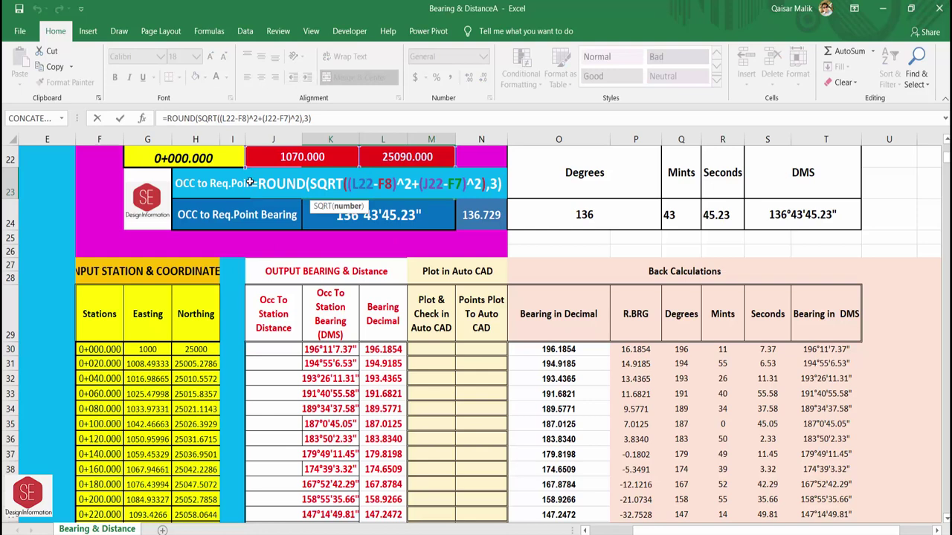
{"action": "left_click_drag", "start_coordinate": [251, 183], "coordinate": [501, 184]}
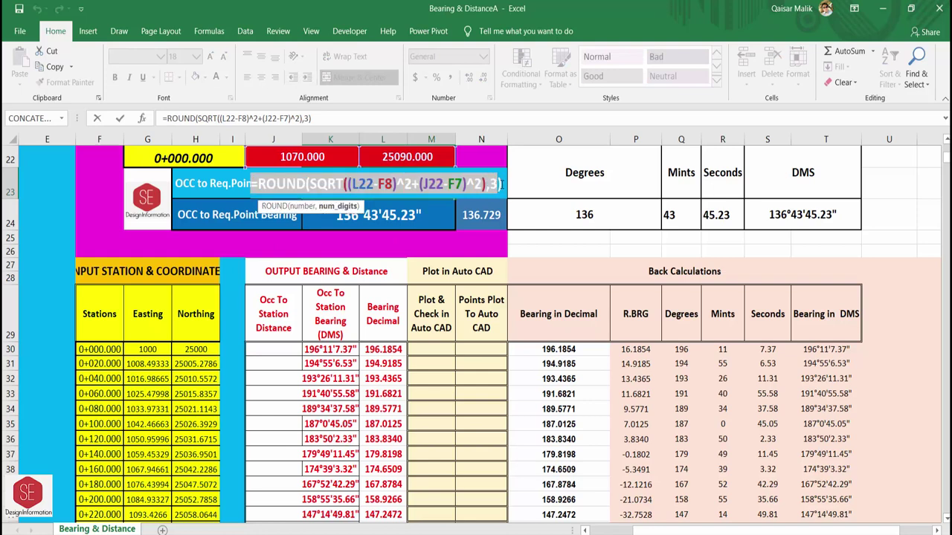
{"action": "right_click", "coordinate": [302, 180]}
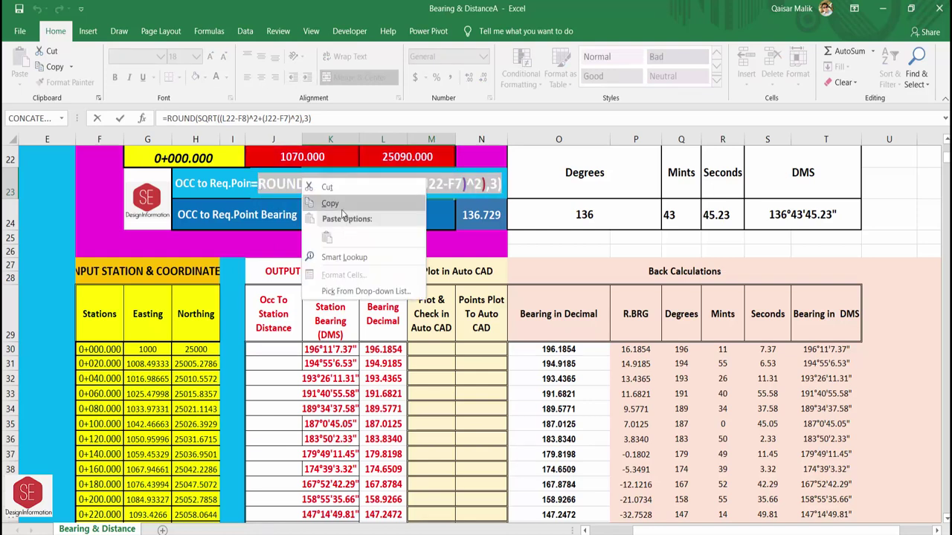
{"action": "left_click", "coordinate": [329, 203]}
{"action": "left_click", "coordinate": [271, 347]}
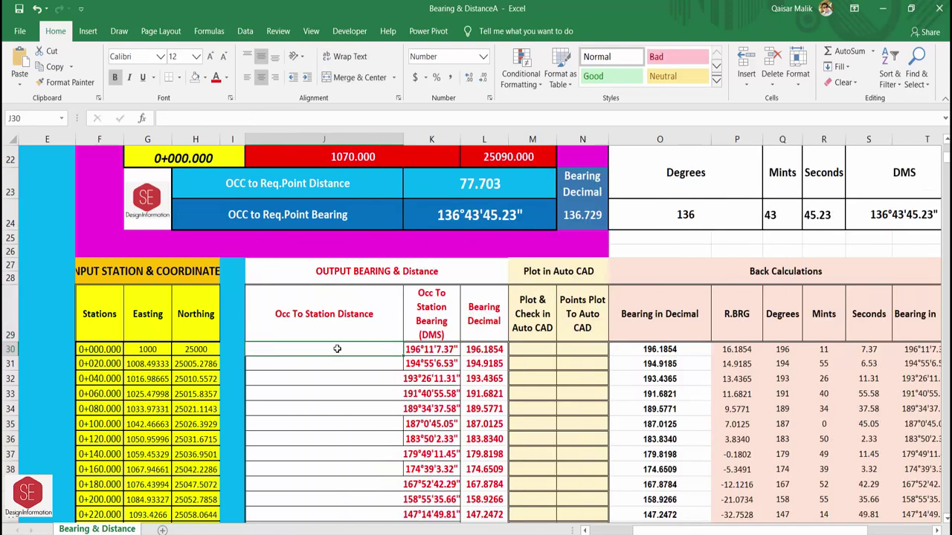
{"action": "double_click", "coordinate": [330, 349]}
{"action": "key", "text": "ctrl+v"}
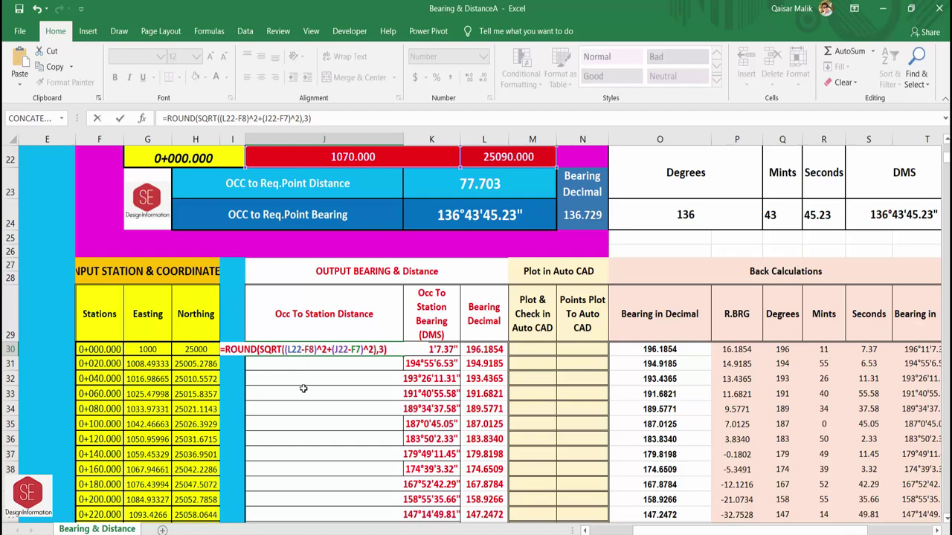
{"action": "scroll", "coordinate": [405, 319], "scroll_direction": "up", "scroll_amount": 1}
{"action": "scroll", "coordinate": [392, 247], "scroll_direction": "up", "scroll_amount": 5}
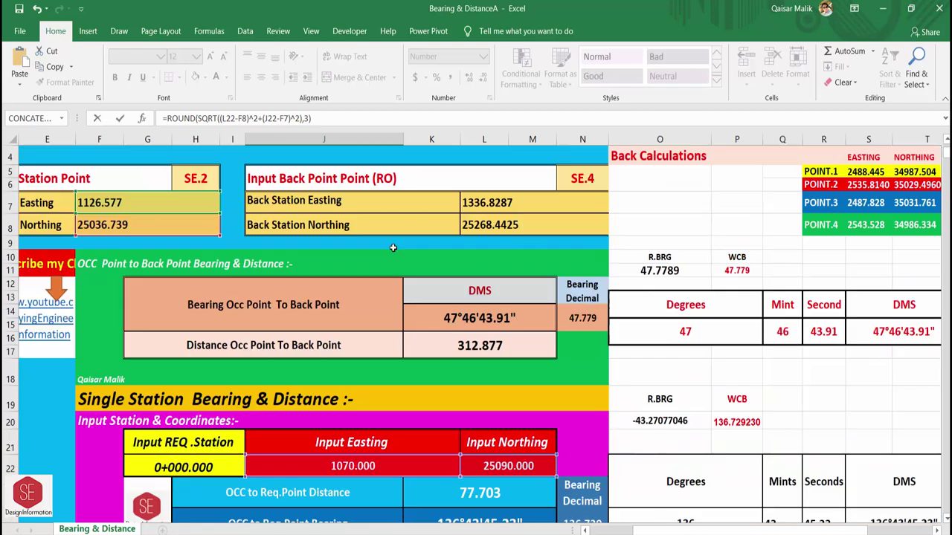
{"action": "scroll", "coordinate": [347, 315], "scroll_direction": "down", "scroll_amount": 5}
Step: Repoint the J30 distance formula to H30/G30 with $F$8/$F$7 and fill it down column J
{"action": "double_click", "coordinate": [294, 418]}
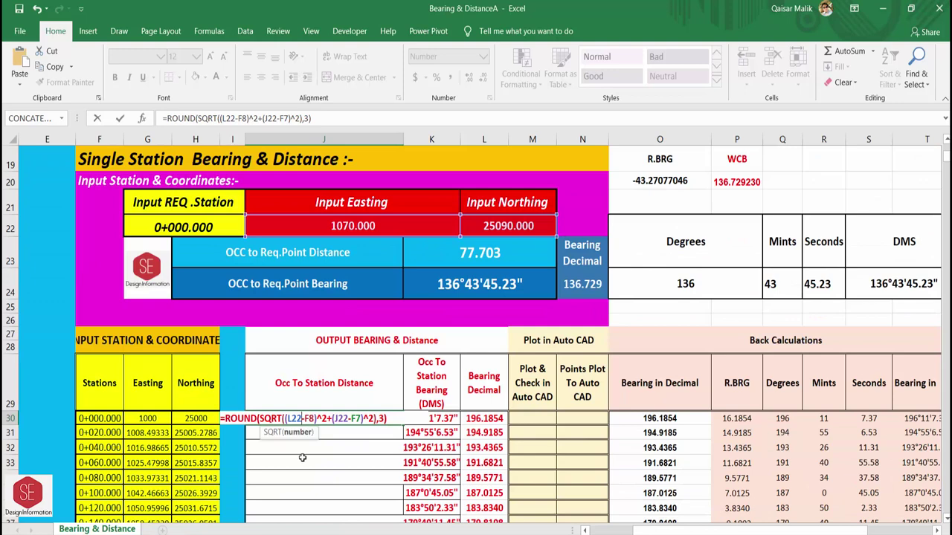
{"action": "key", "text": "BackSpace"}
{"action": "left_click", "coordinate": [200, 421]}
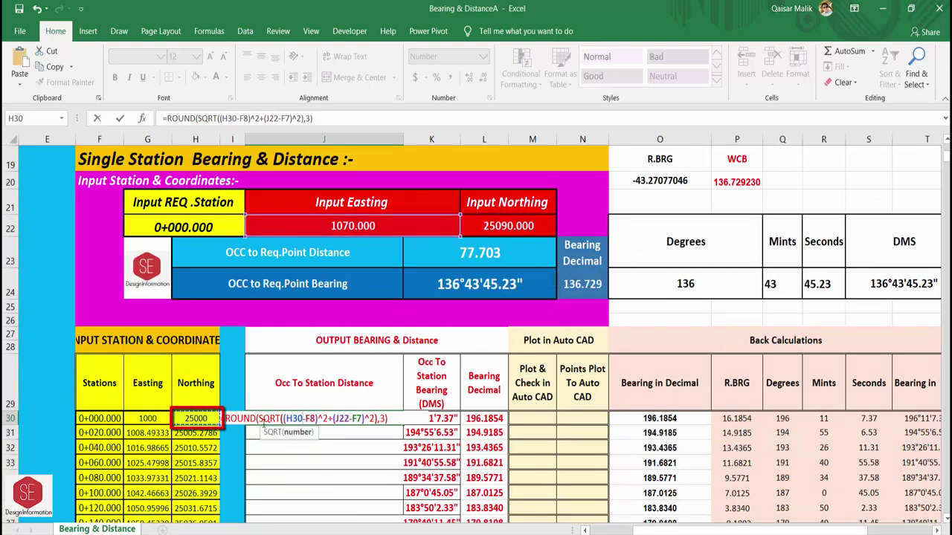
{"action": "left_click", "coordinate": [308, 419]}
{"action": "type", "text": "$F"}
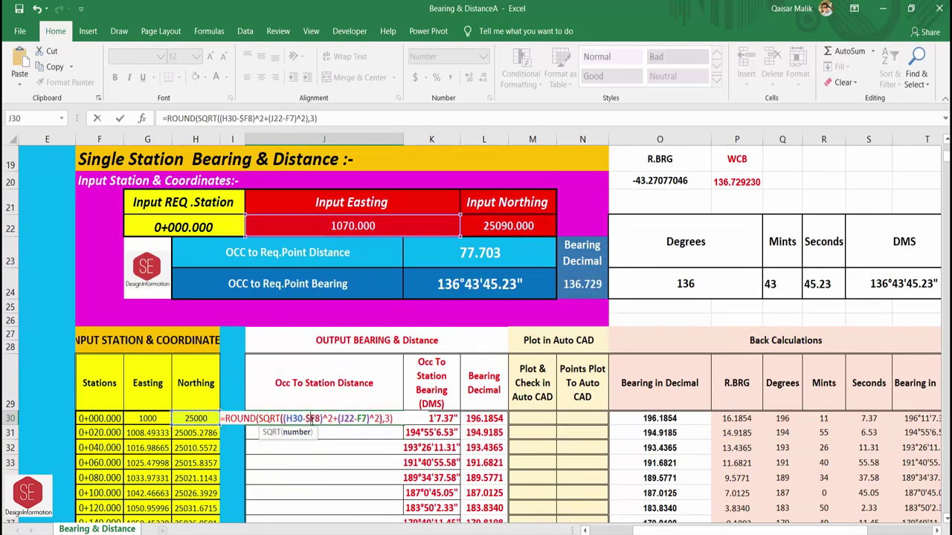
{"action": "type", "text": "$"}
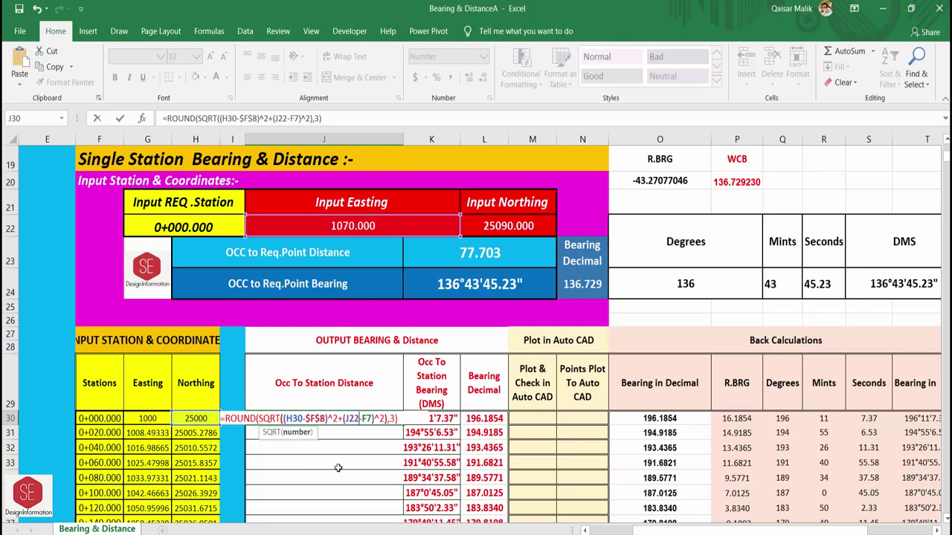
{"action": "key", "text": "BackSpace"}
{"action": "key", "text": "BackSpace"}
{"action": "key", "text": "BackSpace"}
{"action": "left_click", "coordinate": [149, 420]}
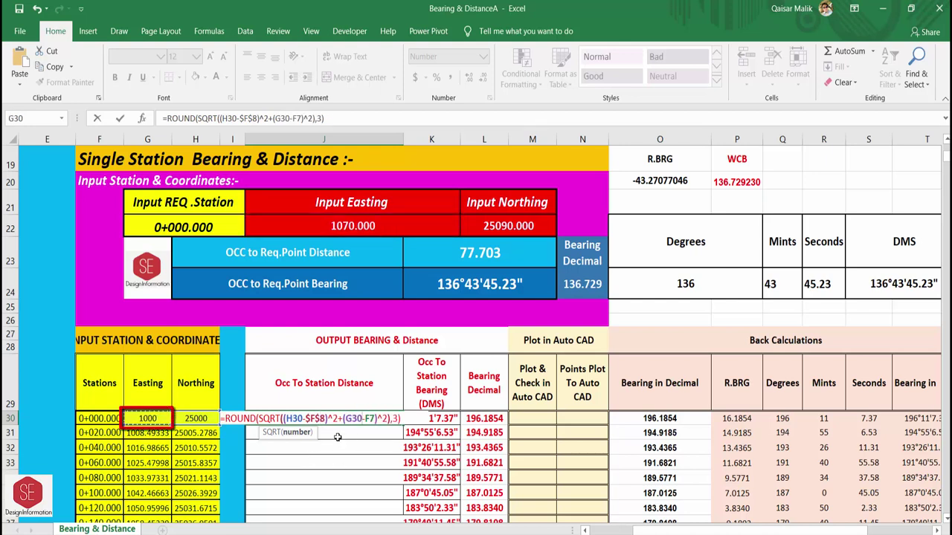
{"action": "left_click", "coordinate": [361, 419]}
{"action": "type", "text": "$F$"}
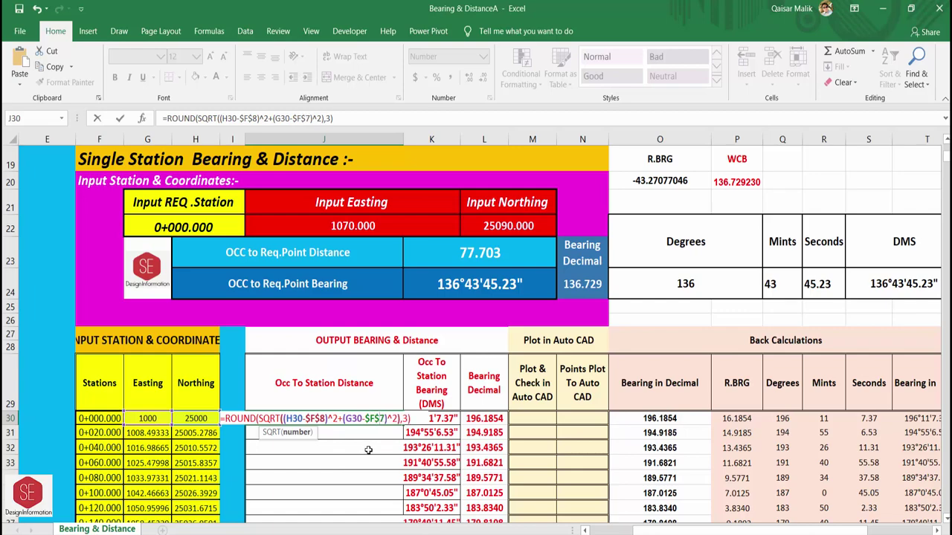
{"action": "key", "text": "Return"}
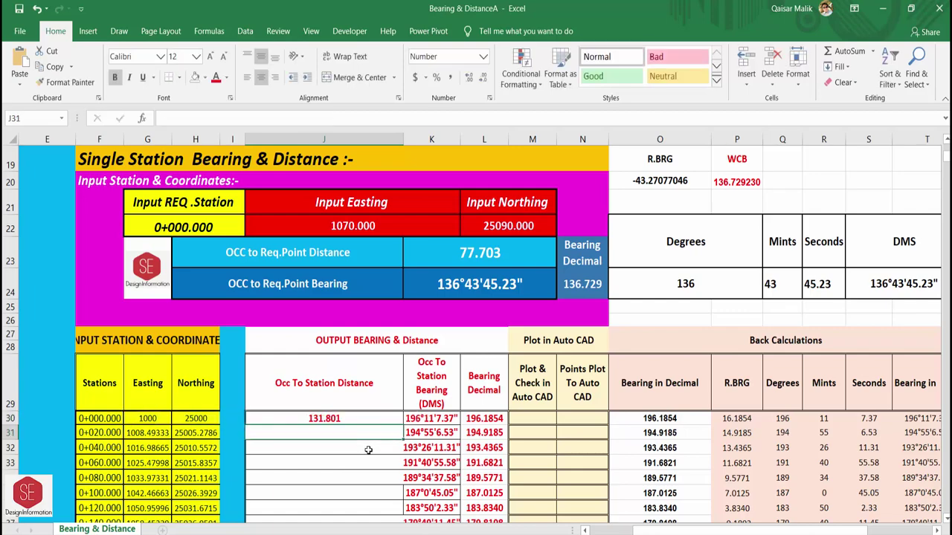
{"action": "left_click", "coordinate": [362, 418]}
{"action": "double_click", "coordinate": [403, 425]}
{"action": "scroll", "coordinate": [349, 382], "scroll_direction": "down", "scroll_amount": 12}
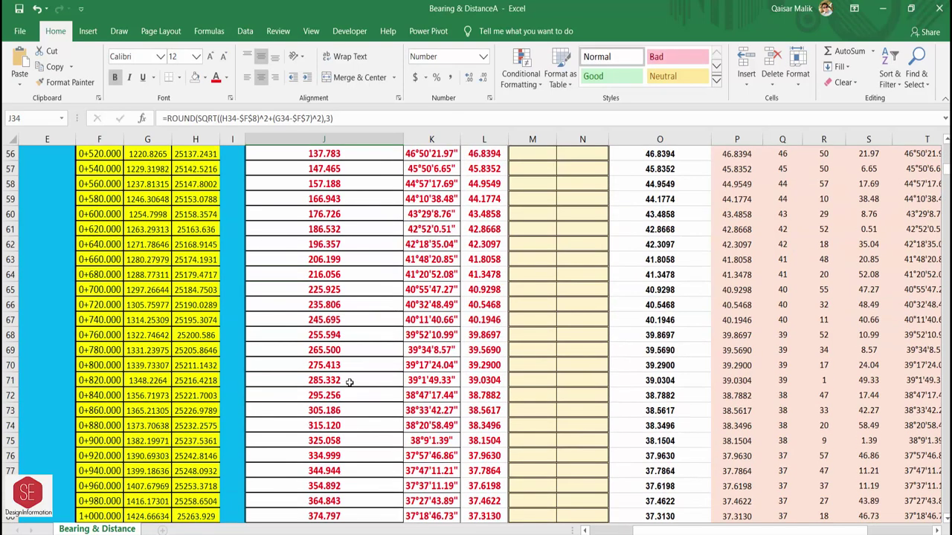
{"action": "left_click", "coordinate": [483, 426]}
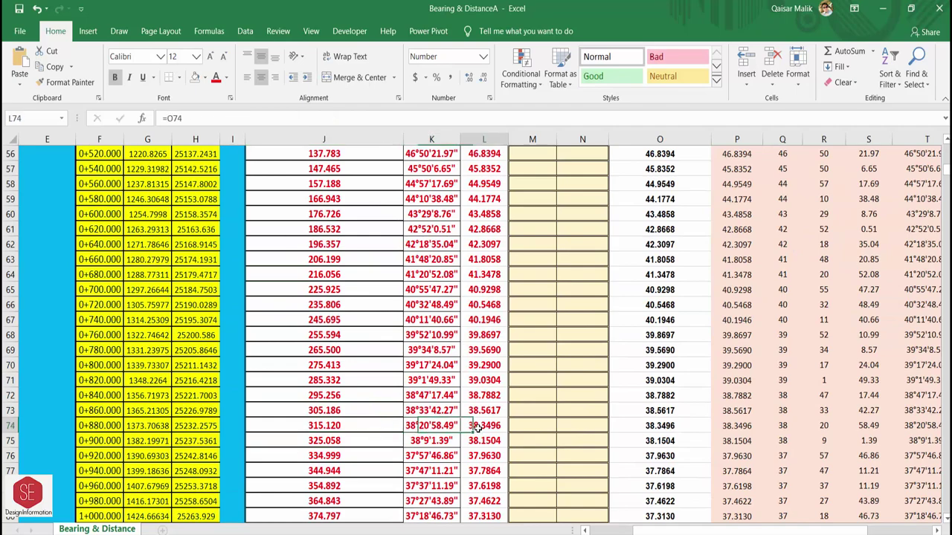
{"action": "scroll", "coordinate": [403, 414], "scroll_direction": "up", "scroll_amount": 12}
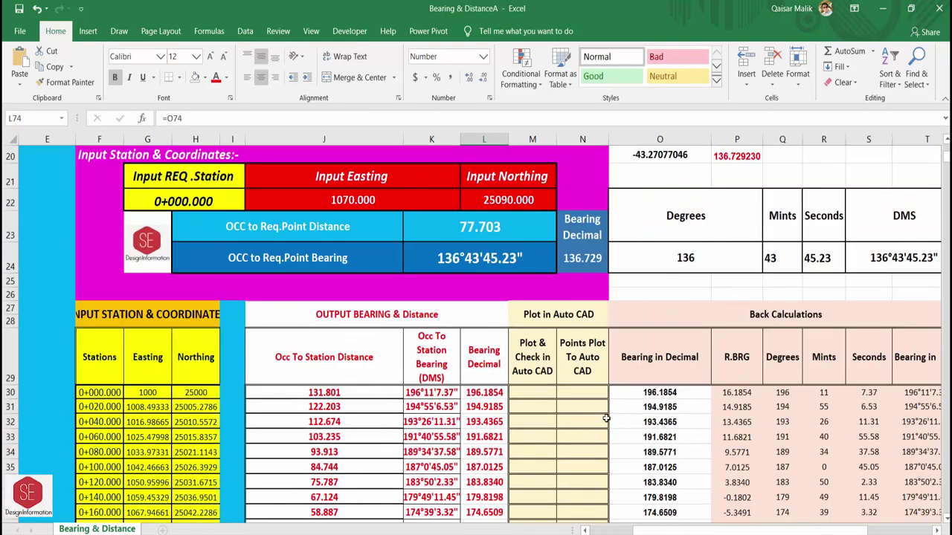
Step: Hide the Back Calculations columns O through T
{"action": "scroll", "coordinate": [606, 419], "scroll_direction": "down", "scroll_amount": 3}
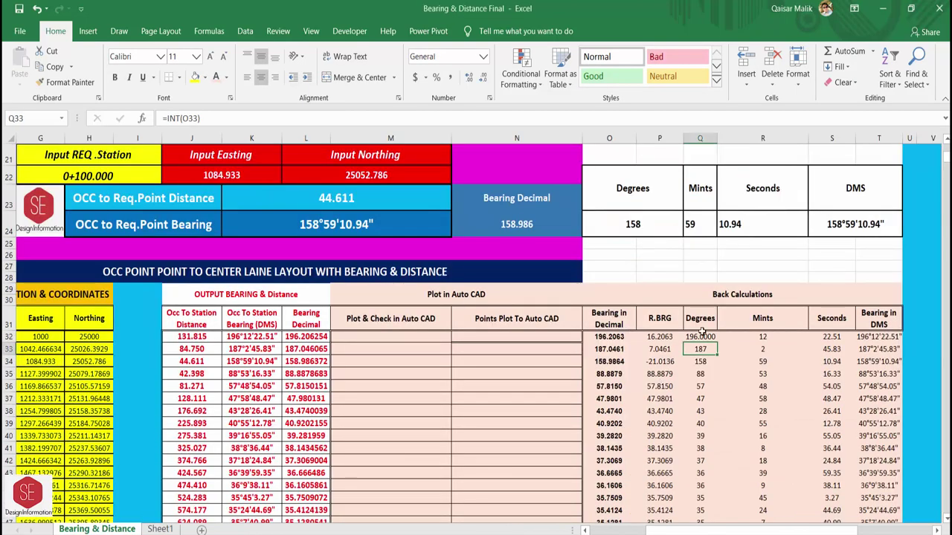
{"action": "scroll", "coordinate": [682, 316], "scroll_direction": "up", "scroll_amount": 4}
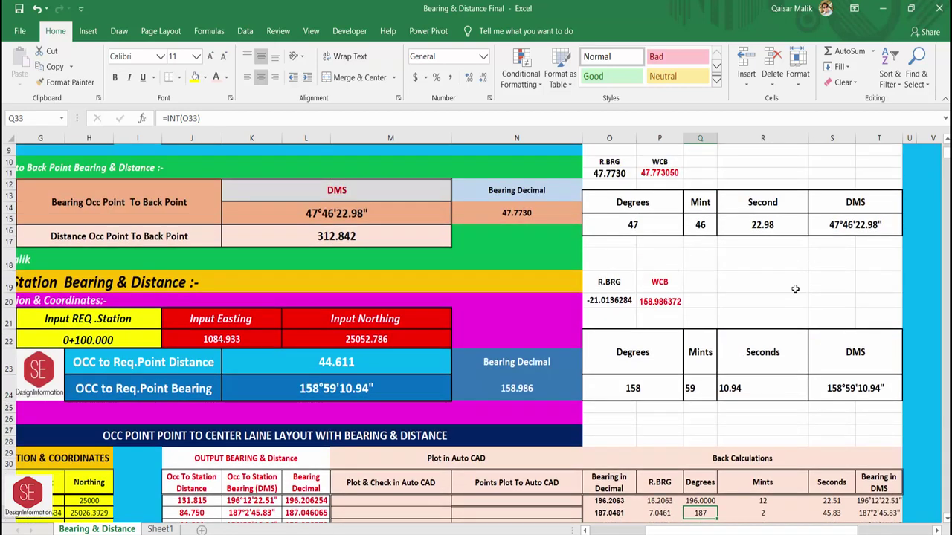
{"action": "scroll", "coordinate": [684, 249], "scroll_direction": "up", "scroll_amount": 2}
{"action": "scroll", "coordinate": [667, 167], "scroll_direction": "up", "scroll_amount": 1}
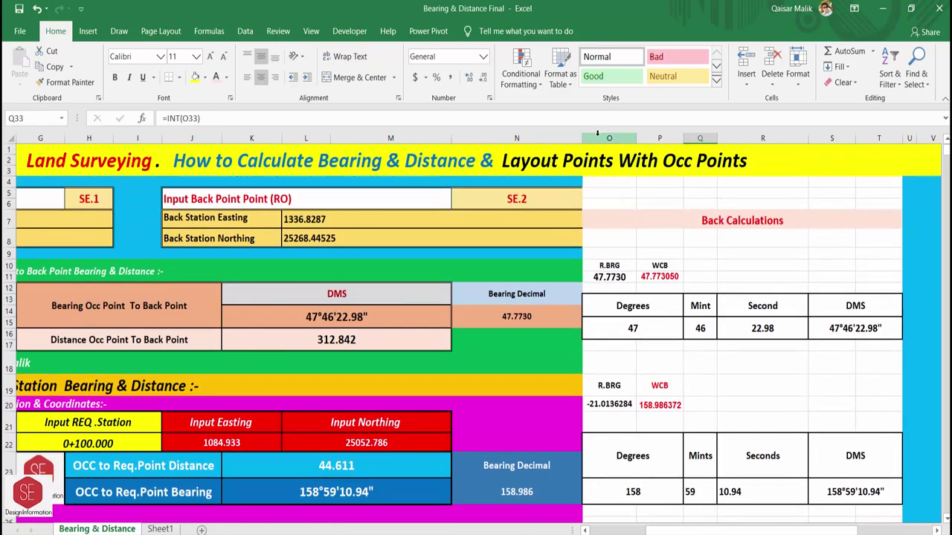
{"action": "left_click_drag", "start_coordinate": [597, 132], "coordinate": [889, 155]}
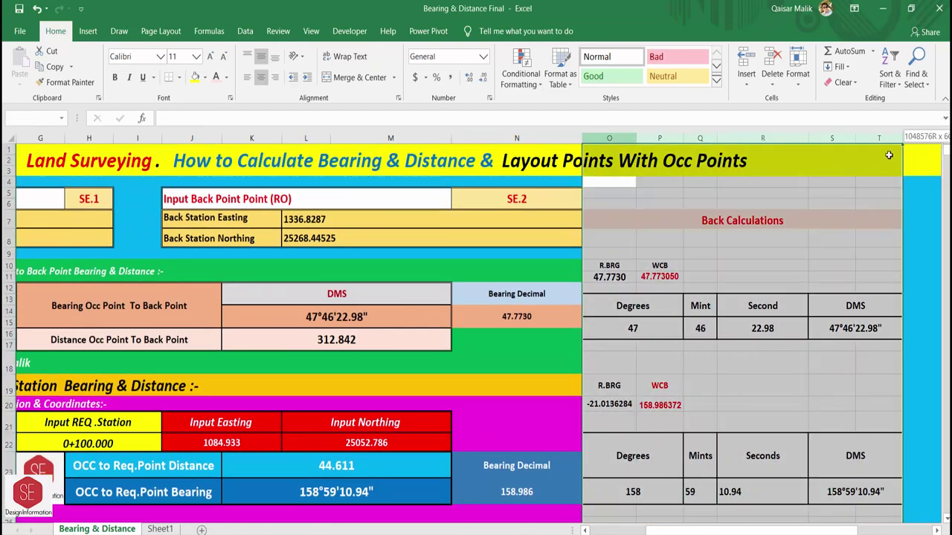
{"action": "right_click", "coordinate": [756, 141]}
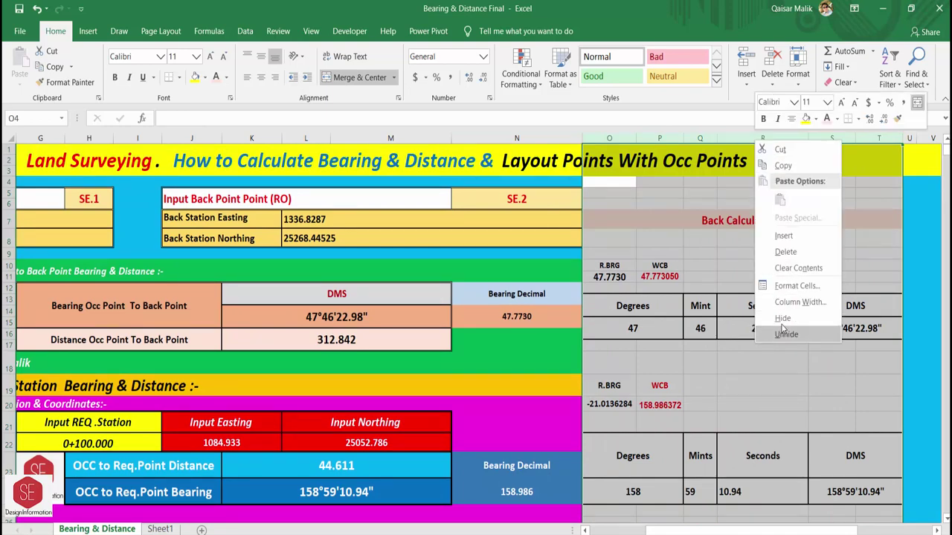
{"action": "left_click", "coordinate": [782, 318]}
{"action": "left_click", "coordinate": [646, 330]}
Step: Inspect the existing plot-string and point-string formulas in the Plot in Auto CAD table
{"action": "scroll", "coordinate": [670, 358], "scroll_direction": "down", "scroll_amount": 5}
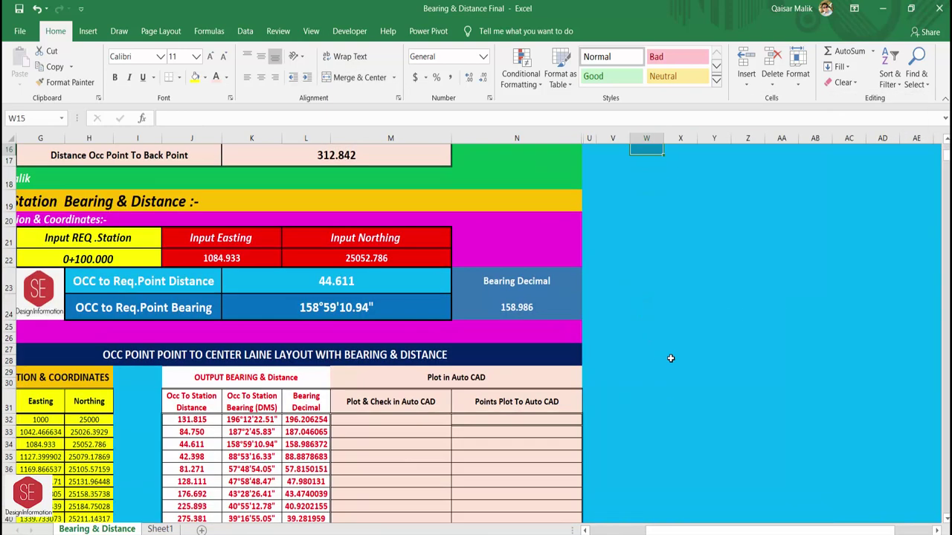
{"action": "scroll", "coordinate": [669, 358], "scroll_direction": "down", "scroll_amount": 3}
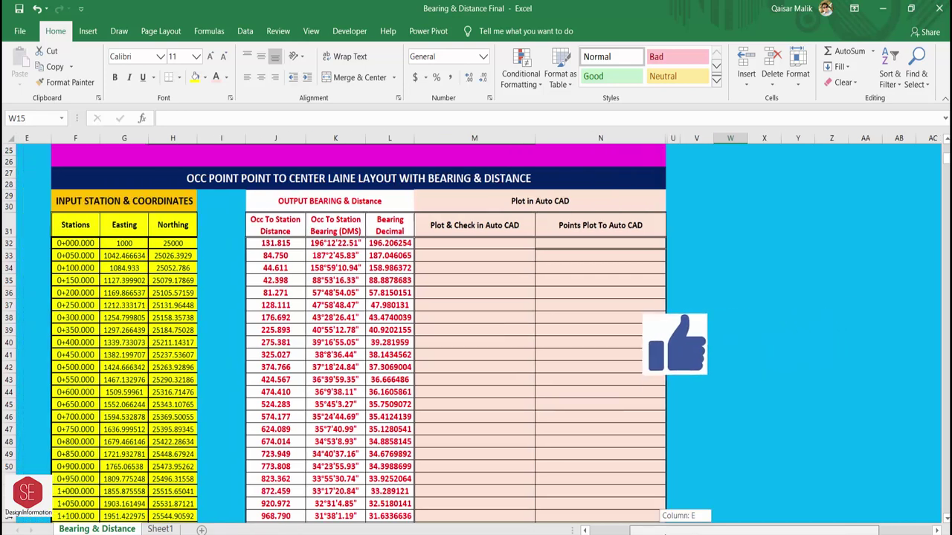
{"action": "scroll", "coordinate": [442, 283], "scroll_direction": "left", "scroll_amount": 5}
{"action": "left_click", "coordinate": [609, 226]}
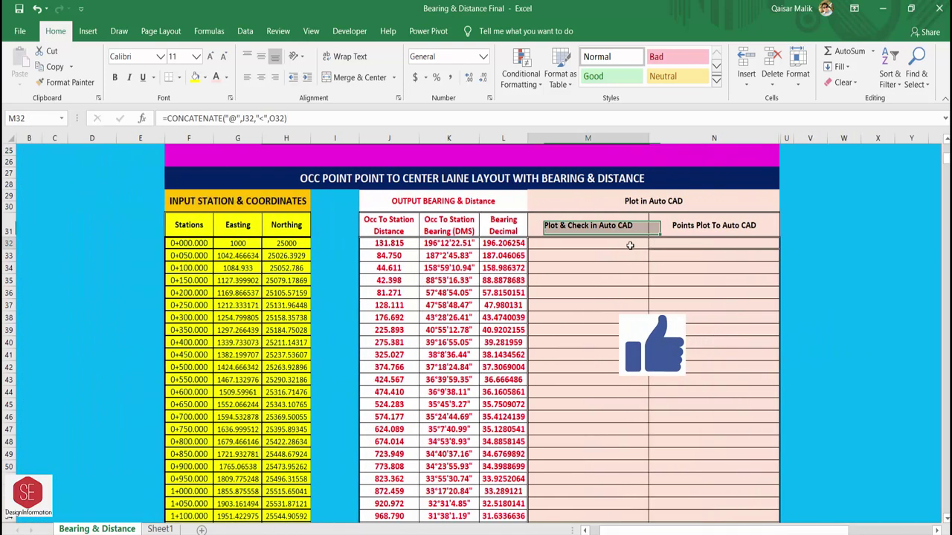
{"action": "left_click", "coordinate": [660, 245]}
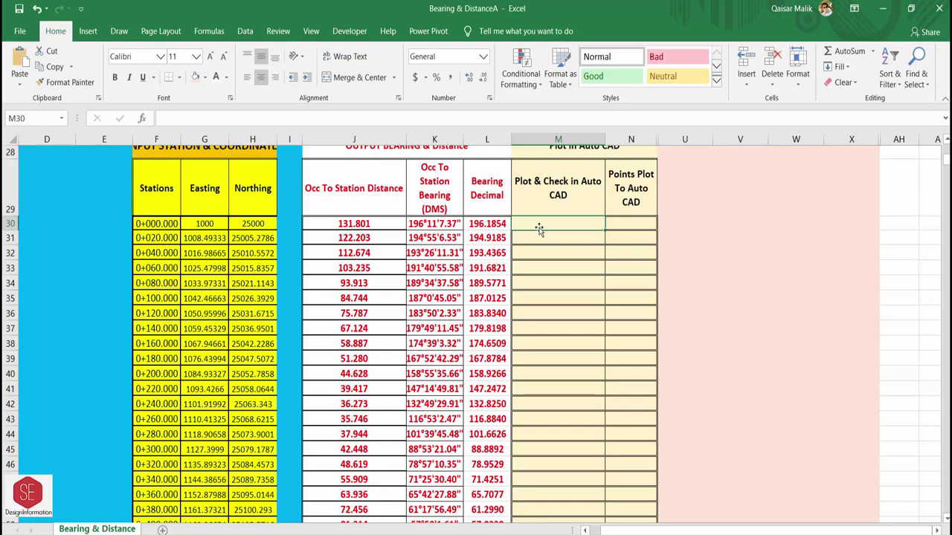
Step: Build =CONCATENATE("@", J30, "<", L31) in M30 with the Insert Function dialog
{"action": "type", "text": "="}
{"action": "left_click", "coordinate": [63, 118]}
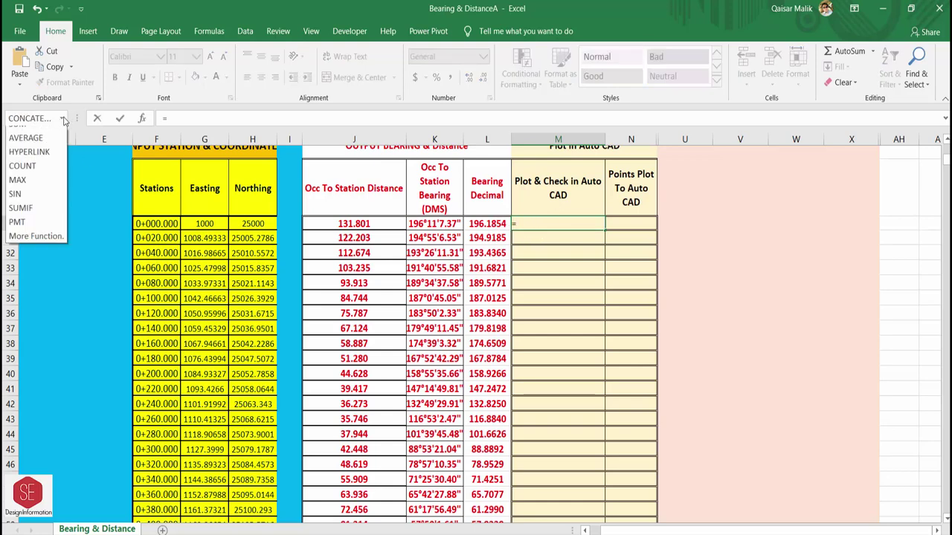
{"action": "left_click", "coordinate": [27, 274]}
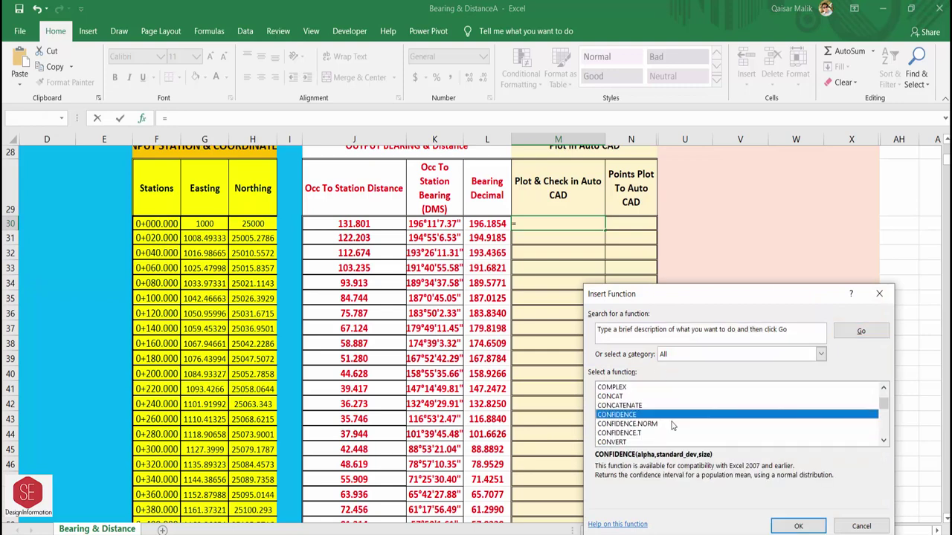
{"action": "left_click_drag", "start_coordinate": [608, 413], "coordinate": [636, 408]}
{"action": "left_click", "coordinate": [797, 526]}
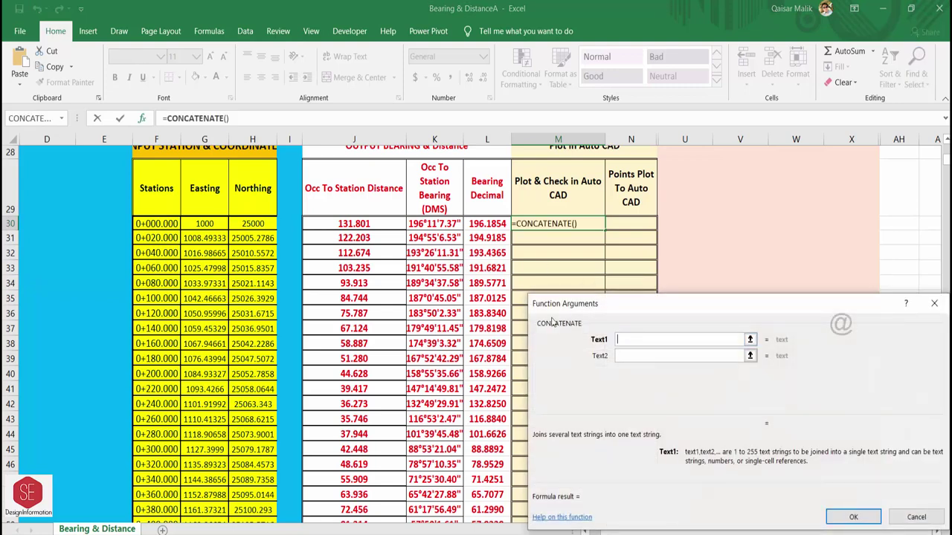
{"action": "type", "text": "@"}
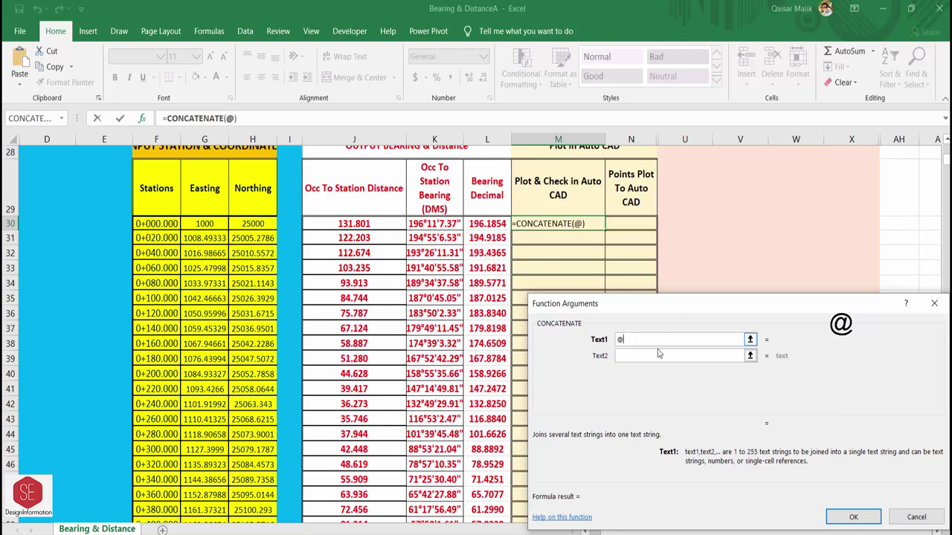
{"action": "left_click", "coordinate": [624, 357]}
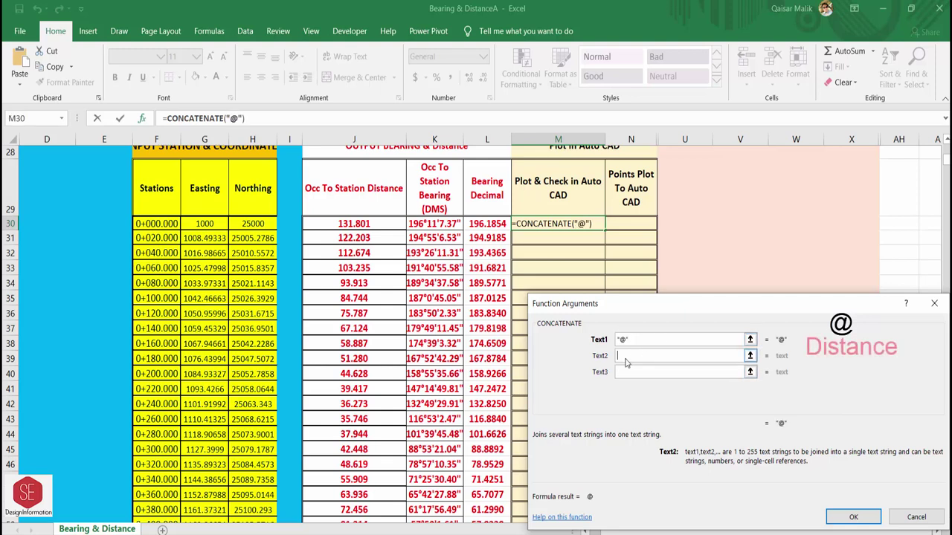
{"action": "left_click", "coordinate": [353, 223]}
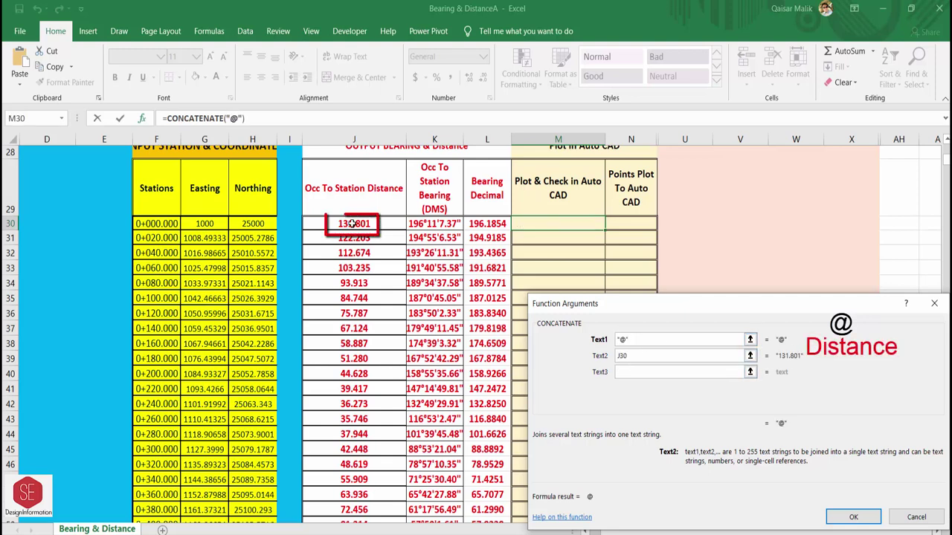
{"action": "left_click", "coordinate": [634, 372]}
{"action": "type", "text": "<"}
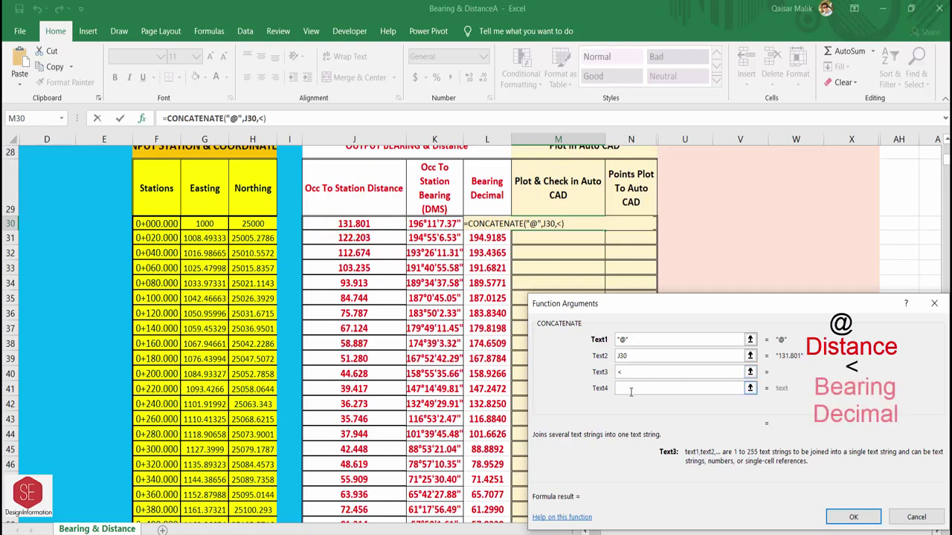
{"action": "left_click", "coordinate": [628, 388]}
{"action": "left_click", "coordinate": [487, 238]}
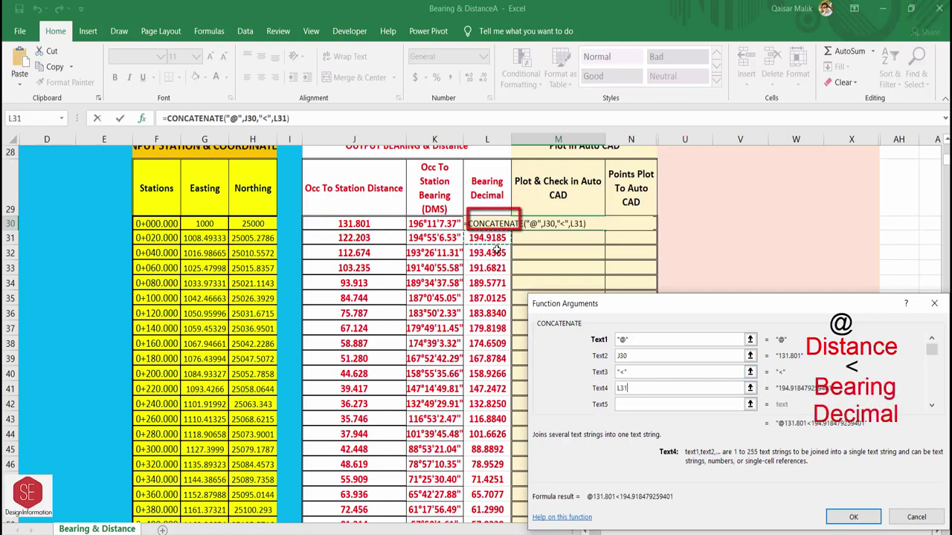
{"action": "left_click", "coordinate": [853, 517]}
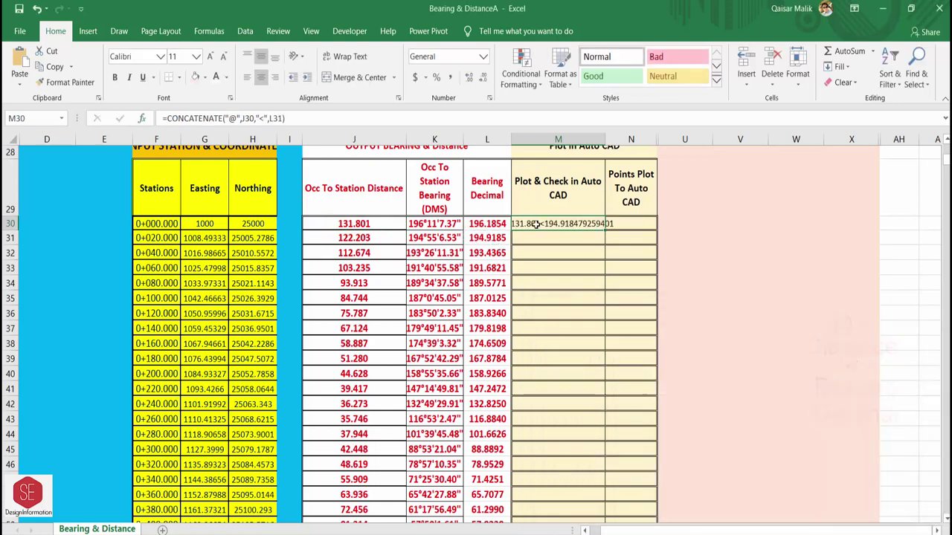
{"action": "double_click", "coordinate": [603, 140]}
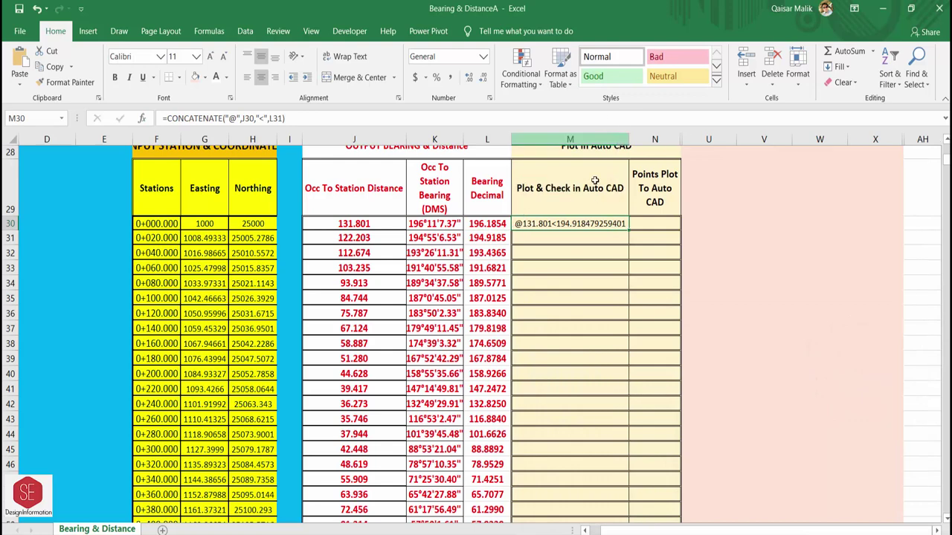
{"action": "double_click", "coordinate": [626, 231]}
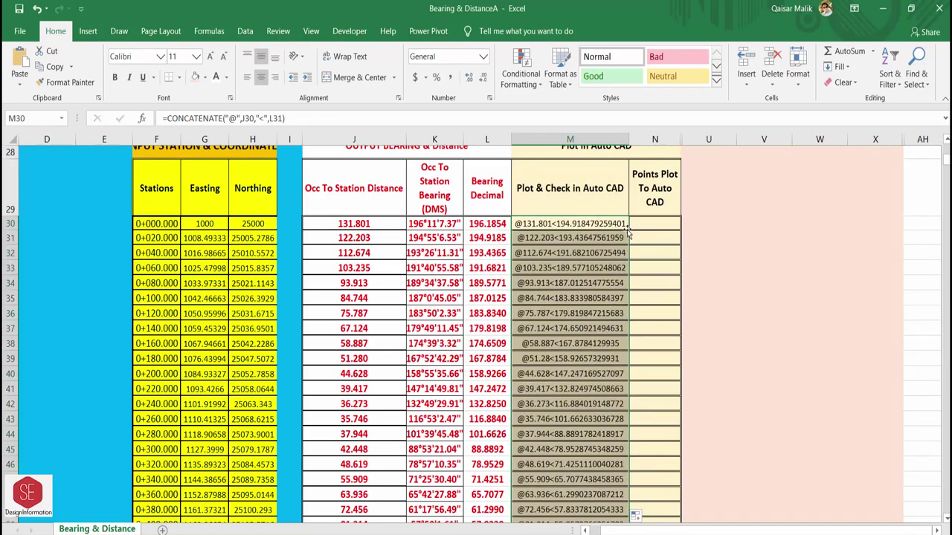
{"action": "left_click", "coordinate": [548, 298]}
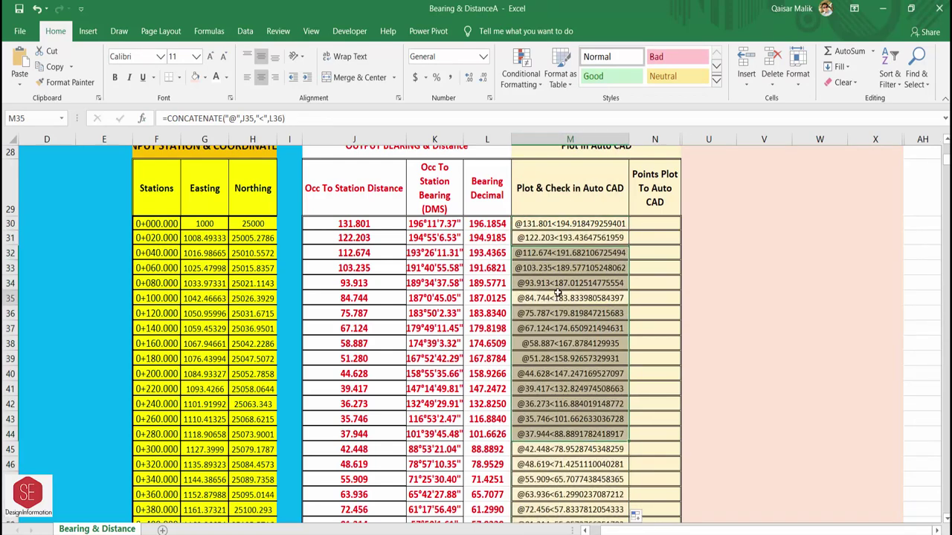
{"action": "left_click", "coordinate": [650, 224]}
Step: Widen column N and enter =G30&","&H30 in N30 to join Easting and Northing
{"action": "left_click_drag", "start_coordinate": [680, 141], "coordinate": [770, 140]}
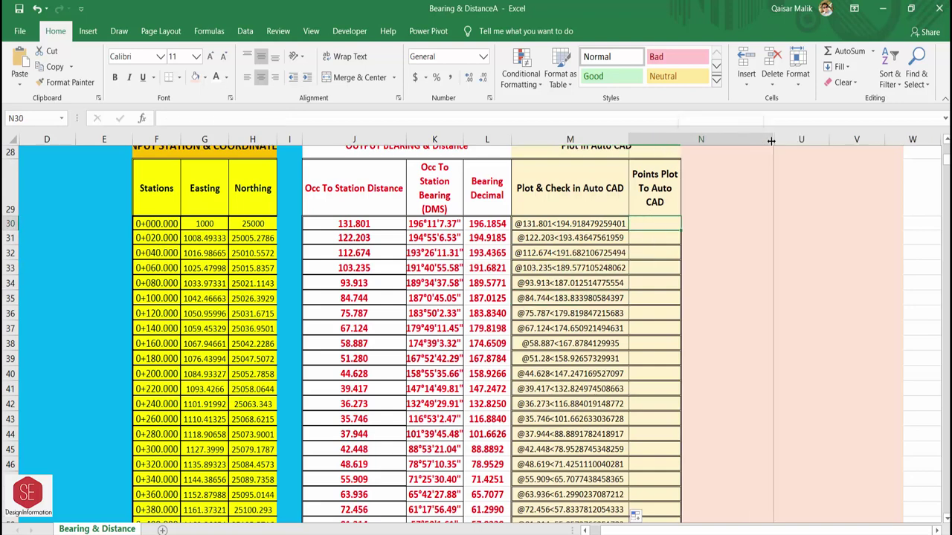
{"action": "type", "text": "="}
{"action": "left_click", "coordinate": [207, 227]}
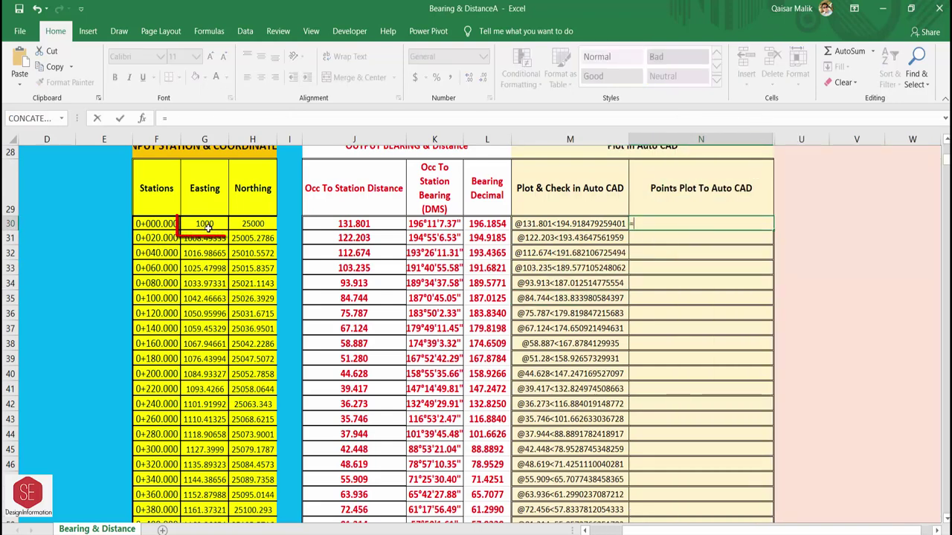
{"action": "left_click", "coordinate": [206, 226]}
{"action": "type", "text": "&"}
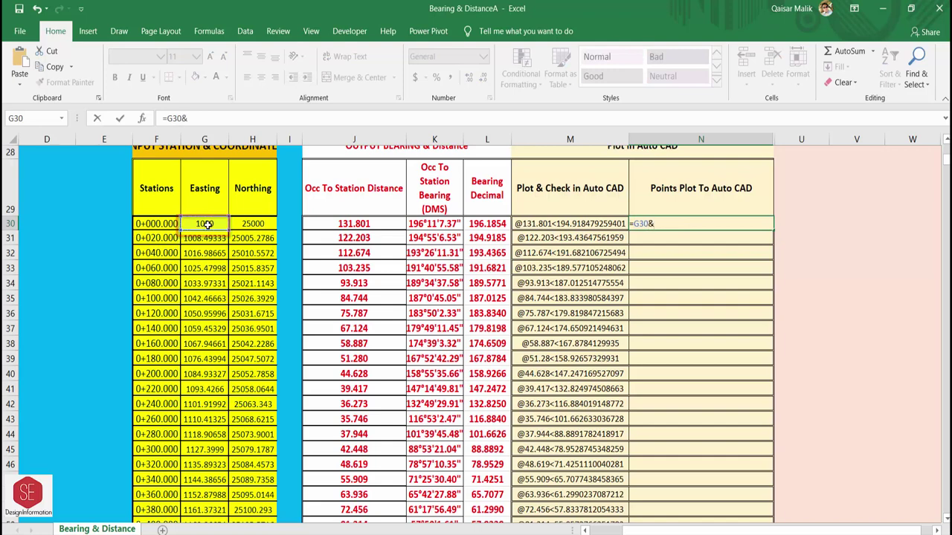
{"action": "type", "text": "\",\"&"}
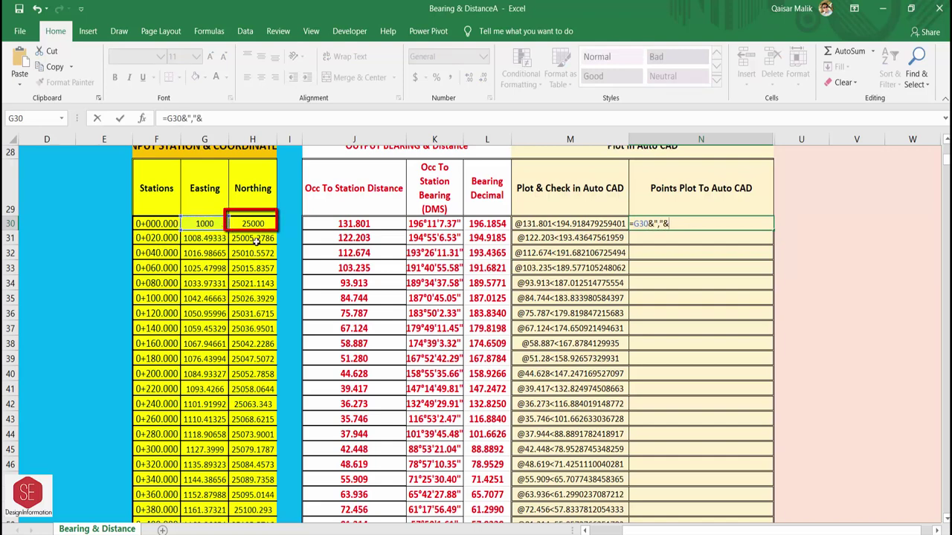
{"action": "left_click", "coordinate": [257, 224]}
{"action": "key", "text": "Return"}
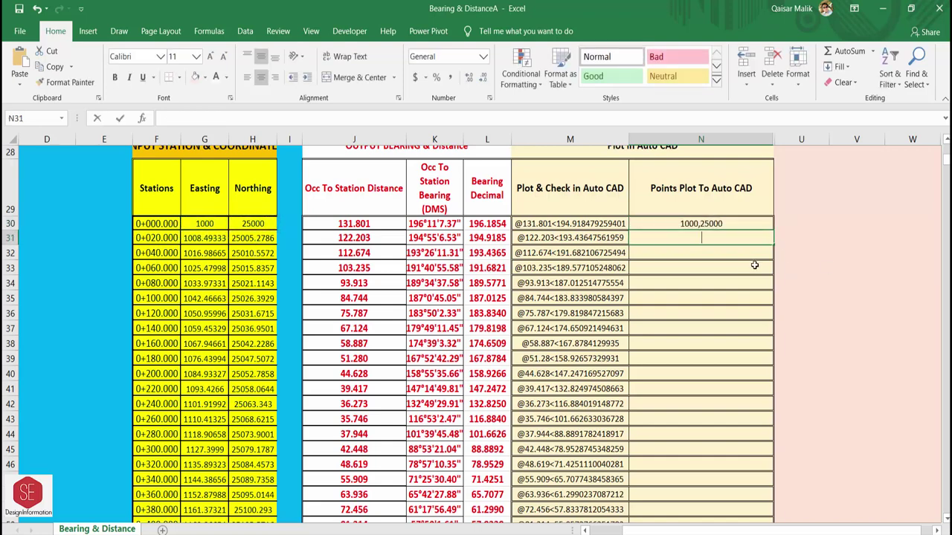
Step: Complete =G31&","&H31 in N31, fill it down column N and check N53
{"action": "type", "text": "="}
{"action": "left_click", "coordinate": [214, 236]}
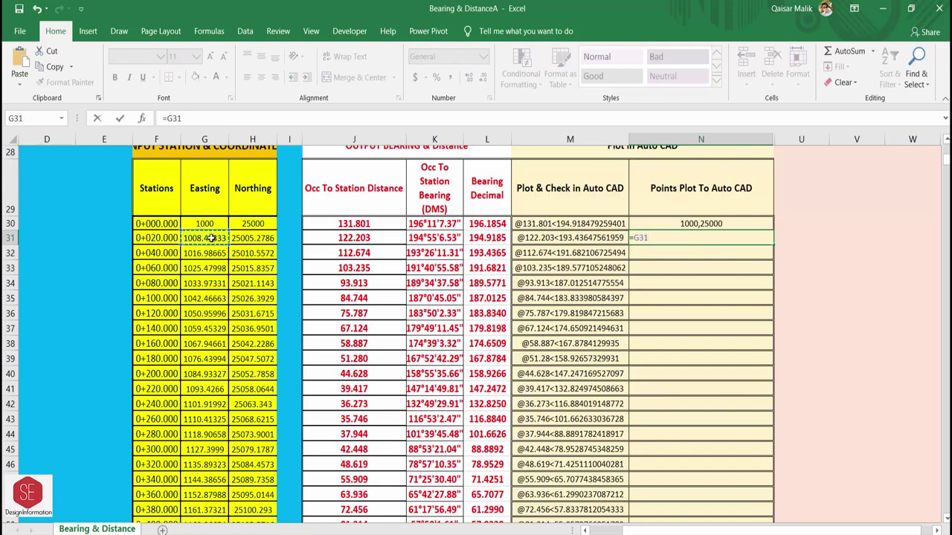
{"action": "type", "text": "&\",\"&"}
{"action": "left_click", "coordinate": [262, 236]}
{"action": "key", "text": "Return"}
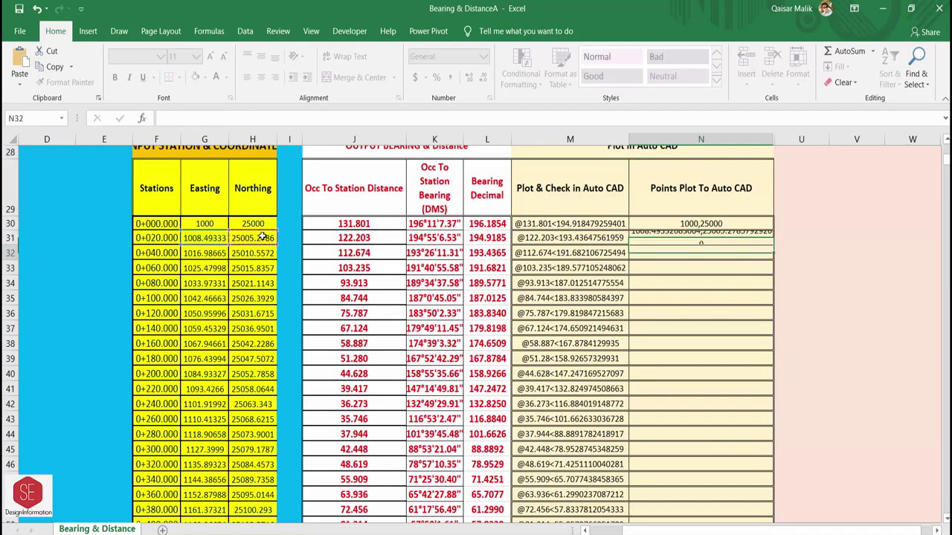
{"action": "left_click", "coordinate": [685, 234]}
{"action": "double_click", "coordinate": [773, 245]}
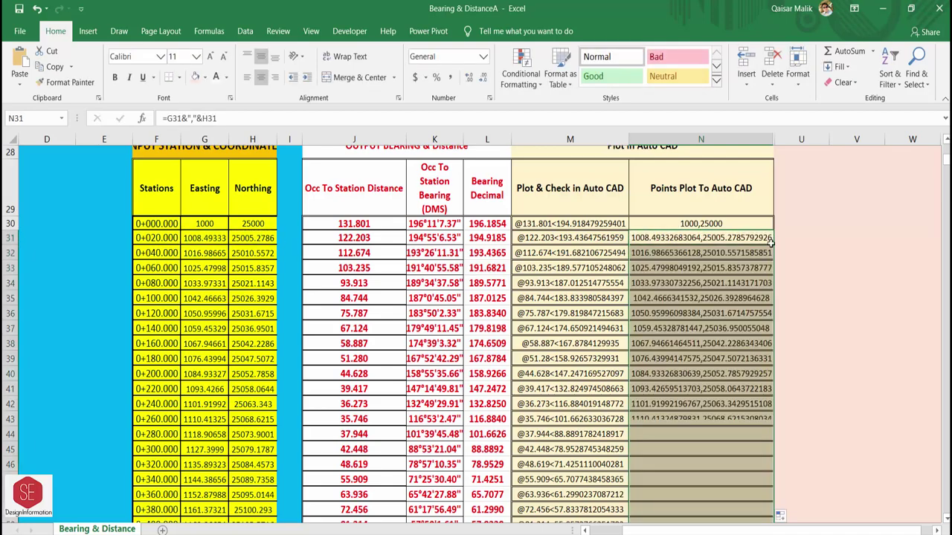
{"action": "scroll", "coordinate": [701, 475], "scroll_direction": "down", "scroll_amount": 4}
{"action": "double_click", "coordinate": [674, 355]}
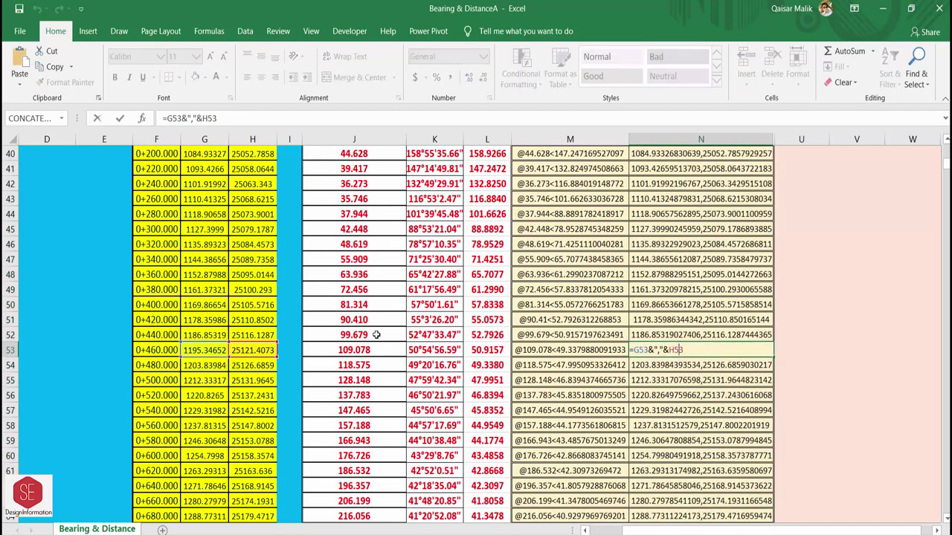
{"action": "key", "text": "Escape"}
{"action": "scroll", "coordinate": [609, 313], "scroll_direction": "up", "scroll_amount": 6}
{"action": "scroll", "coordinate": [565, 267], "scroll_direction": "down", "scroll_amount": 3}
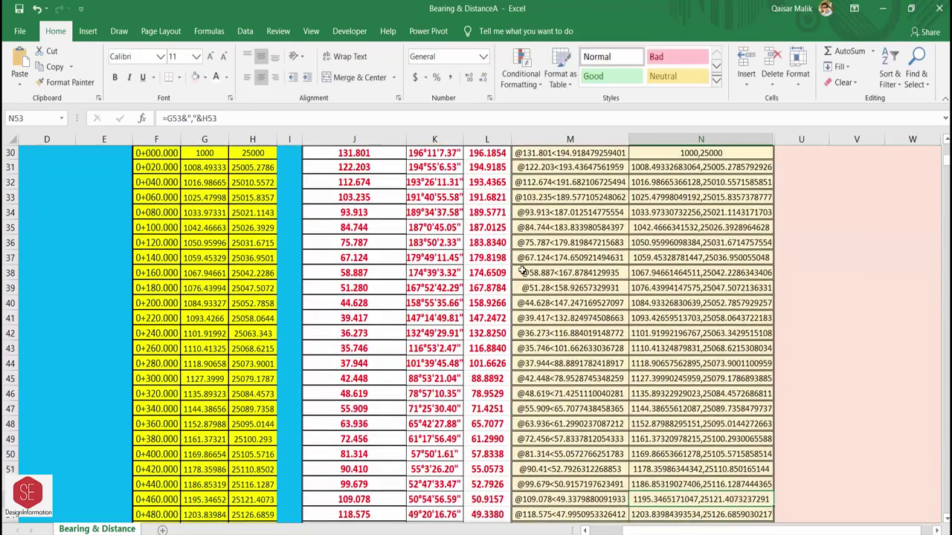
{"action": "scroll", "coordinate": [561, 263], "scroll_direction": "up", "scroll_amount": 3}
{"action": "scroll", "coordinate": [562, 263], "scroll_direction": "up", "scroll_amount": 2}
{"action": "scroll", "coordinate": [561, 263], "scroll_direction": "up", "scroll_amount": 2}
{"action": "scroll", "coordinate": [561, 263], "scroll_direction": "up", "scroll_amount": 3}
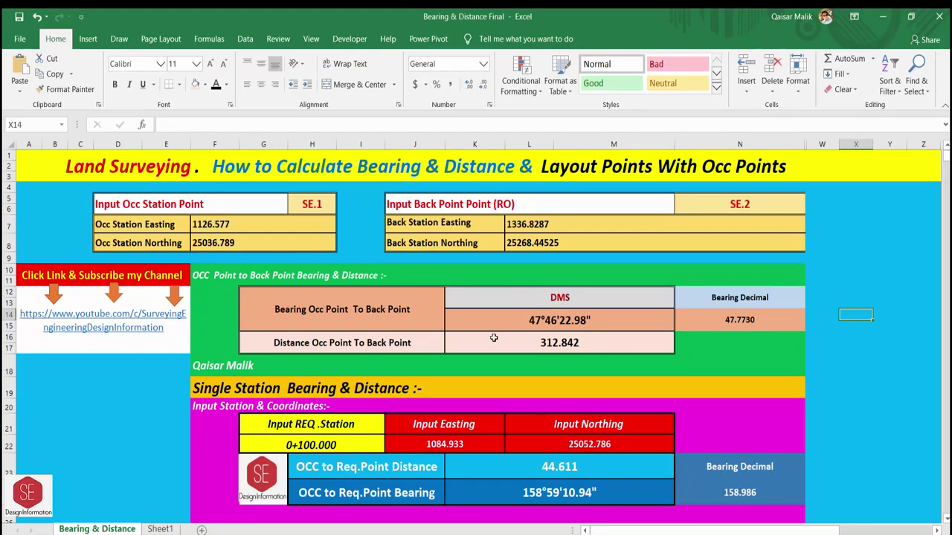
Step: Inspect the Final workbook's input Easting 1084.933, Northing 25052.786 and the J32–L32 table formulas
{"action": "scroll", "coordinate": [724, 317], "scroll_direction": "down", "scroll_amount": 2}
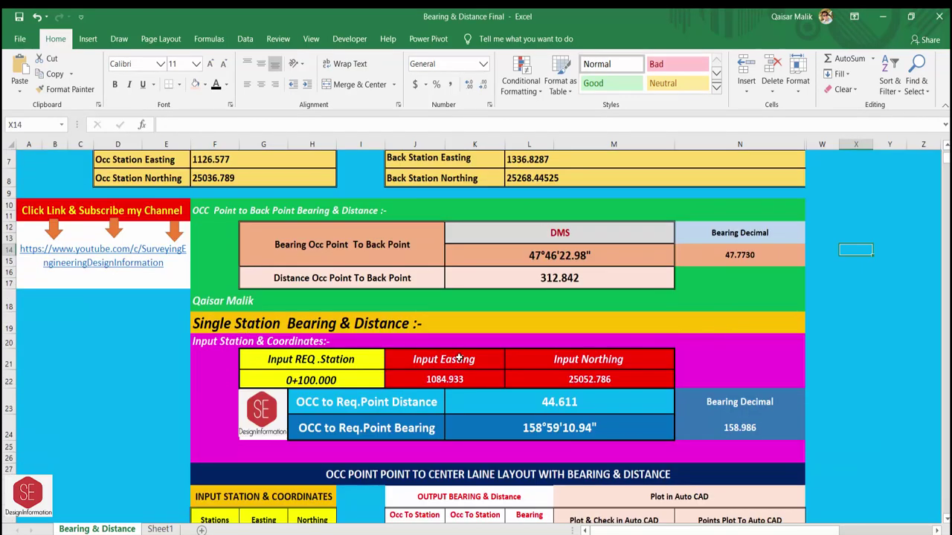
{"action": "left_click", "coordinate": [452, 378]}
{"action": "left_click", "coordinate": [579, 379]}
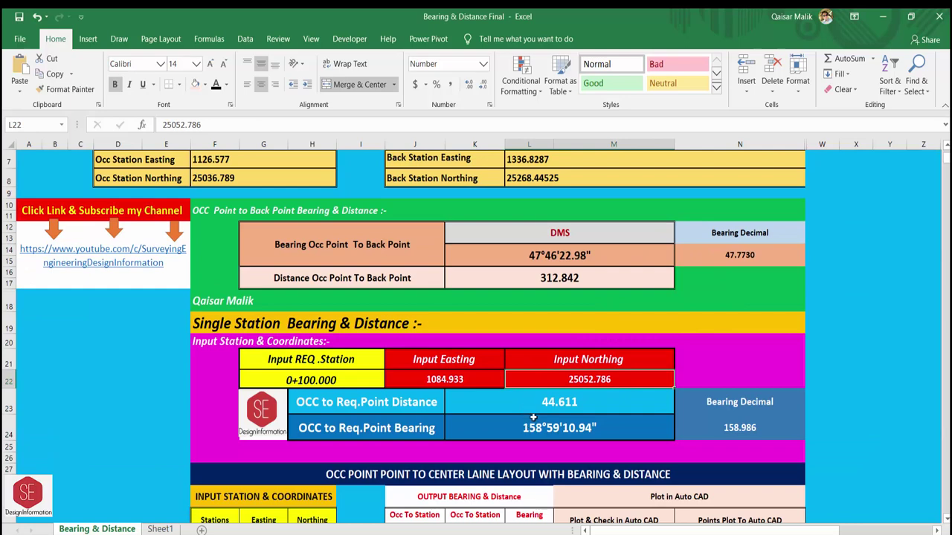
{"action": "scroll", "coordinate": [533, 417], "scroll_direction": "down", "scroll_amount": 5}
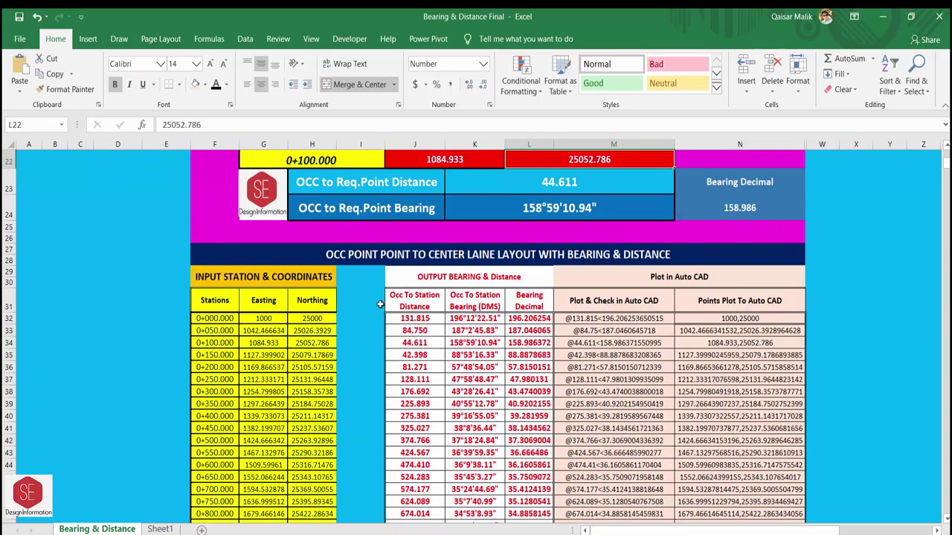
{"action": "left_click", "coordinate": [245, 342]}
{"action": "left_click", "coordinate": [263, 368]}
{"action": "left_click", "coordinate": [312, 367]}
{"action": "left_click", "coordinate": [418, 320]}
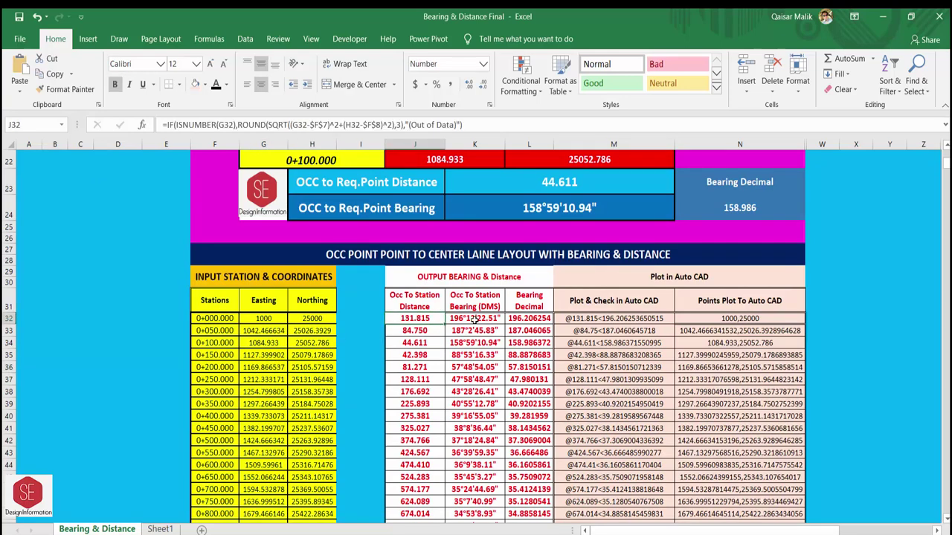
{"action": "left_click", "coordinate": [474, 320]}
{"action": "left_click", "coordinate": [529, 320]}
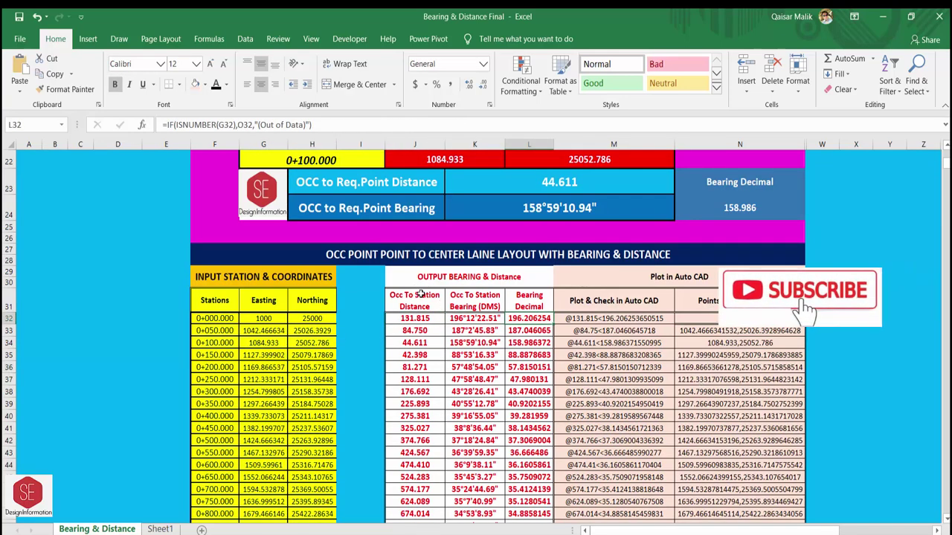
Step: View Sheet1 in print preview, then return to the Bearing & Distance sheet
{"action": "left_click", "coordinate": [160, 529]}
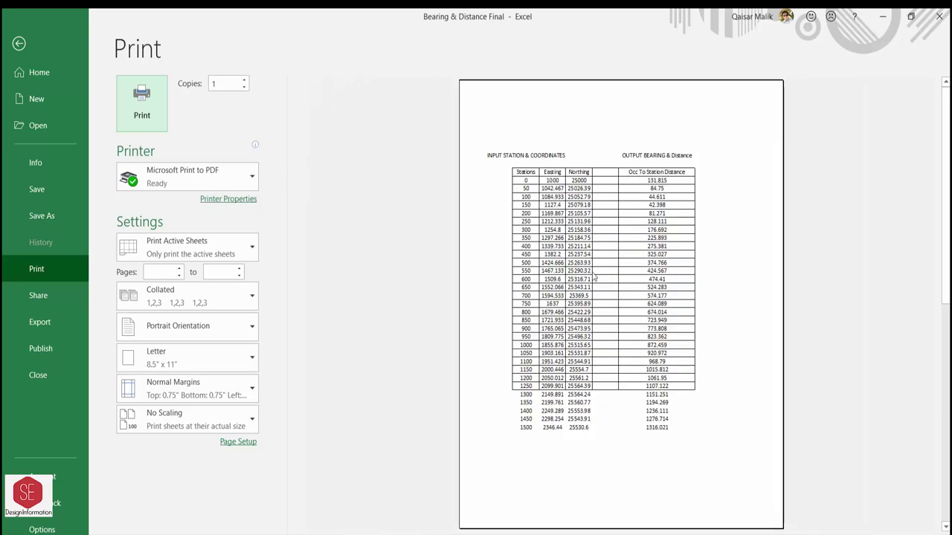
{"action": "left_click", "coordinate": [19, 44]}
{"action": "left_click", "coordinate": [97, 528]}
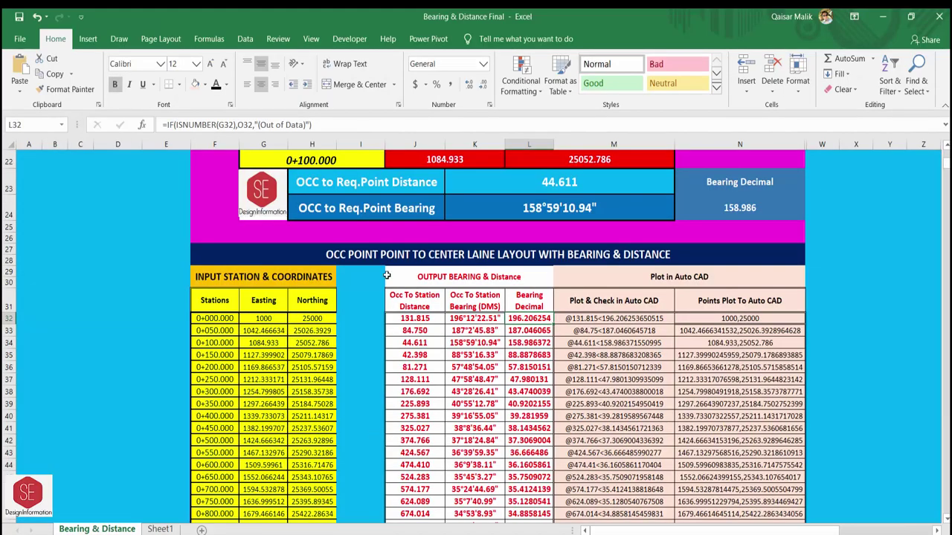
Step: Unhide columns O to T by selecting across columns N–W, then scroll through the back calculations
{"action": "scroll", "coordinate": [696, 218], "scroll_direction": "up", "scroll_amount": 3}
{"action": "scroll", "coordinate": [697, 217], "scroll_direction": "up", "scroll_amount": 3}
{"action": "left_click_drag", "start_coordinate": [822, 145], "coordinate": [797, 146]}
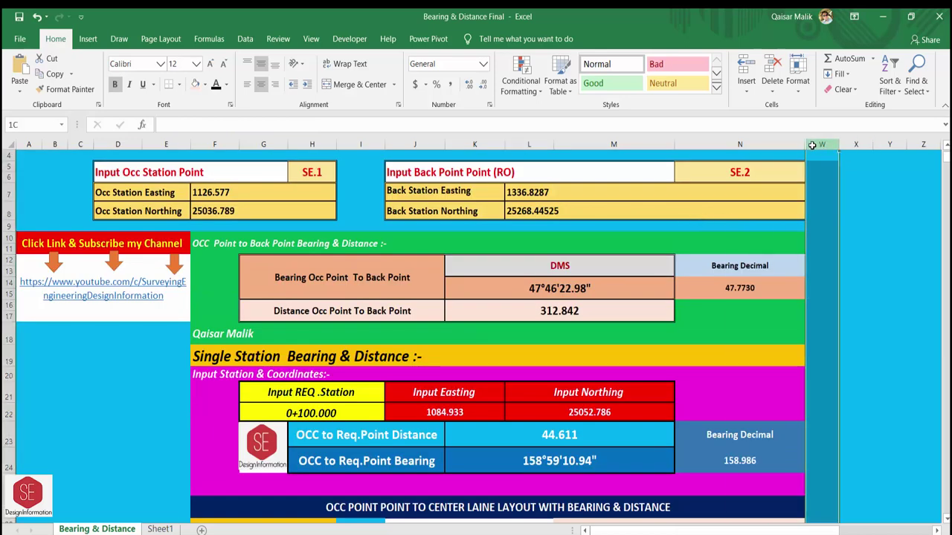
{"action": "right_click", "coordinate": [797, 147]}
{"action": "left_click", "coordinate": [828, 340]}
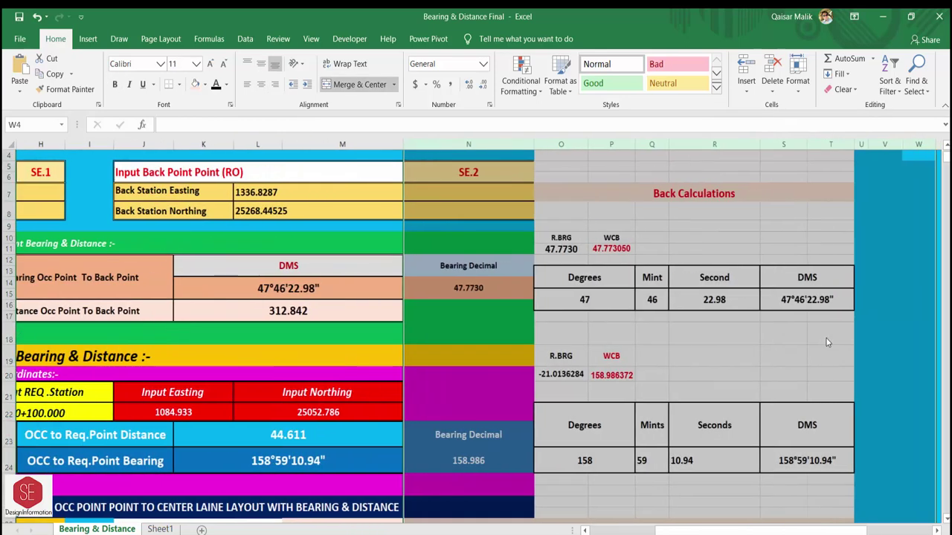
{"action": "left_click", "coordinate": [715, 237]}
{"action": "scroll", "coordinate": [645, 356], "scroll_direction": "down", "scroll_amount": 3}
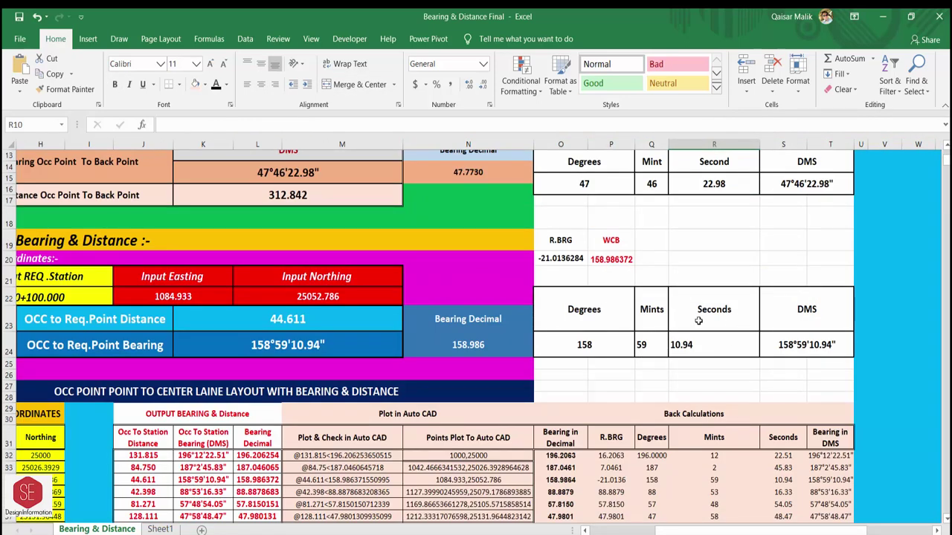
{"action": "scroll", "coordinate": [597, 375], "scroll_direction": "down", "scroll_amount": 3}
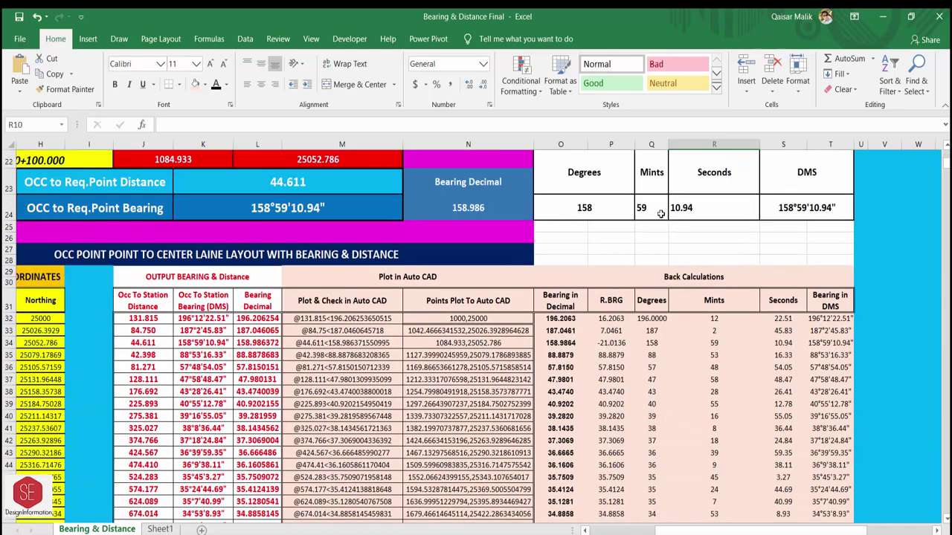
{"action": "scroll", "coordinate": [602, 230], "scroll_direction": "up", "scroll_amount": 4}
{"action": "scroll", "coordinate": [456, 345], "scroll_direction": "up", "scroll_amount": 2}
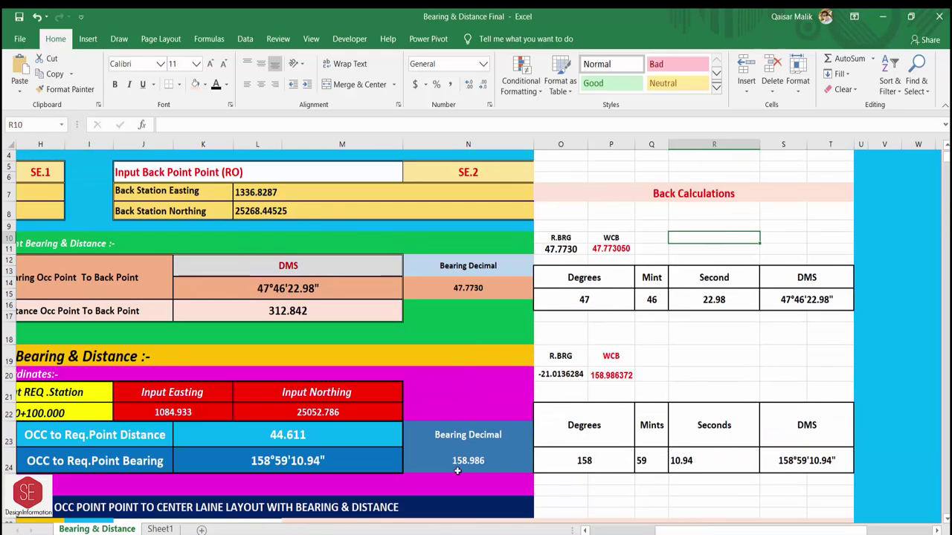
{"action": "scroll", "coordinate": [298, 371], "scroll_direction": "left", "scroll_amount": 3}
{"action": "scroll", "coordinate": [136, 270], "scroll_direction": "up", "scroll_amount": 1}
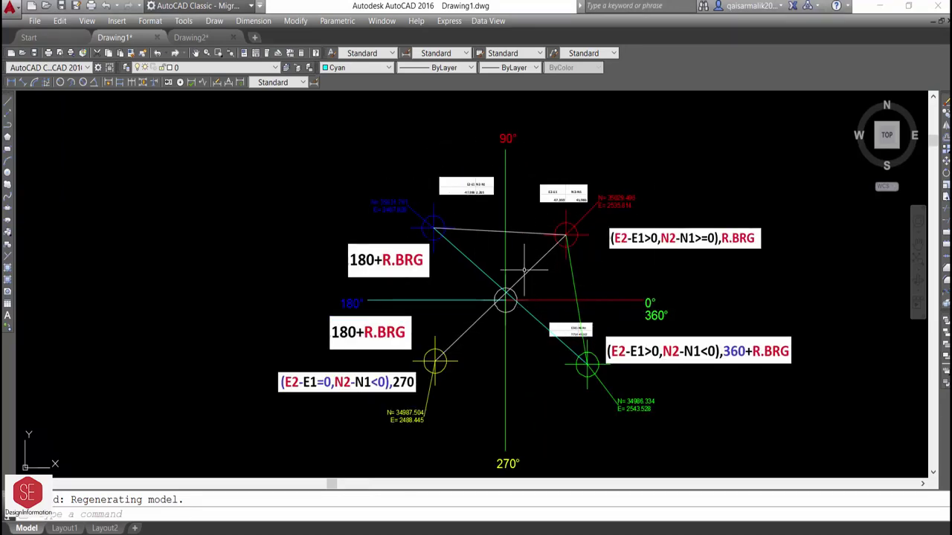
Step: Switch to Drawing2 and crossing-select the curved red alignment polyline
{"action": "key", "text": "ctrl+Tab"}
{"action": "scroll", "coordinate": [506, 268], "scroll_direction": "up", "scroll_amount": 5}
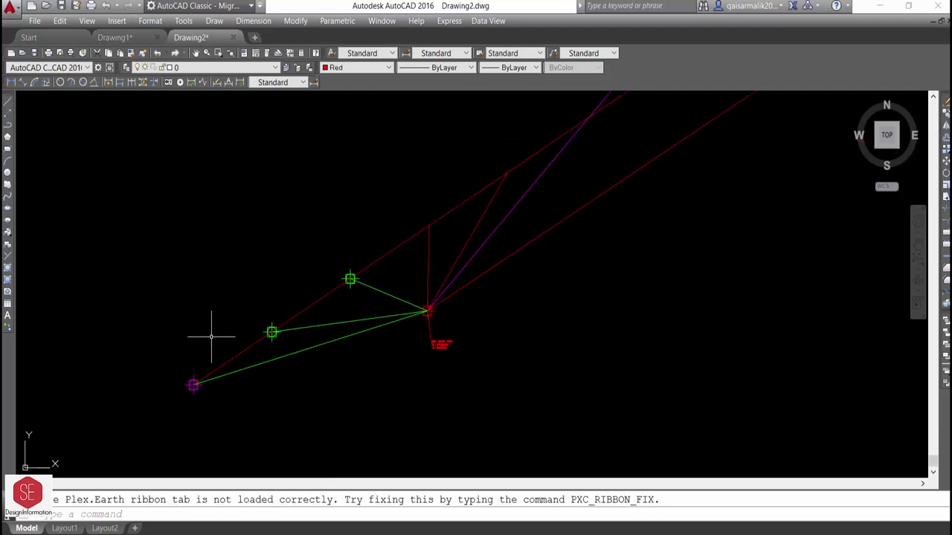
{"action": "left_click", "coordinate": [349, 293]}
{"action": "left_click", "coordinate": [269, 333]}
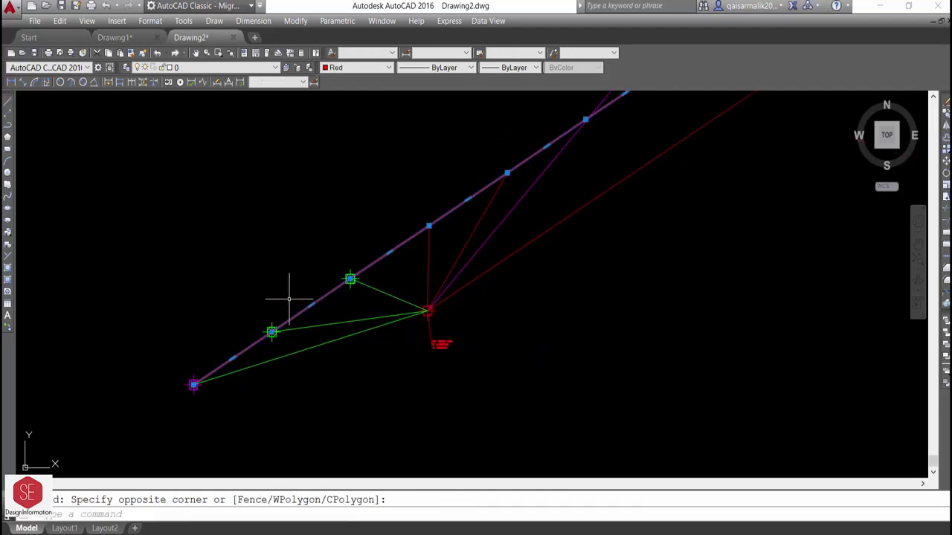
Step: Zoom around the alignment to inspect the lines from OCC POINT SE.1, then deselect
{"action": "scroll", "coordinate": [427, 327], "scroll_direction": "up", "scroll_amount": 4}
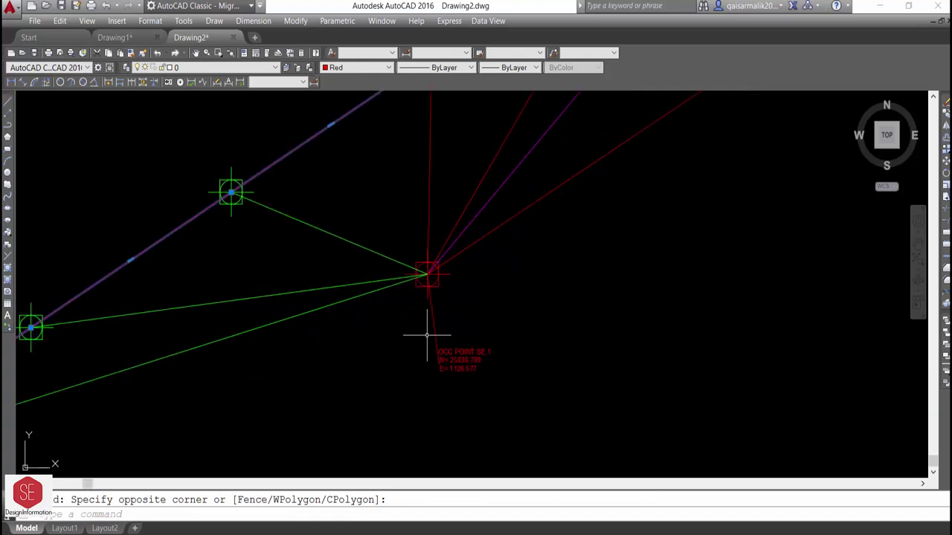
{"action": "scroll", "coordinate": [427, 331], "scroll_direction": "up", "scroll_amount": 2}
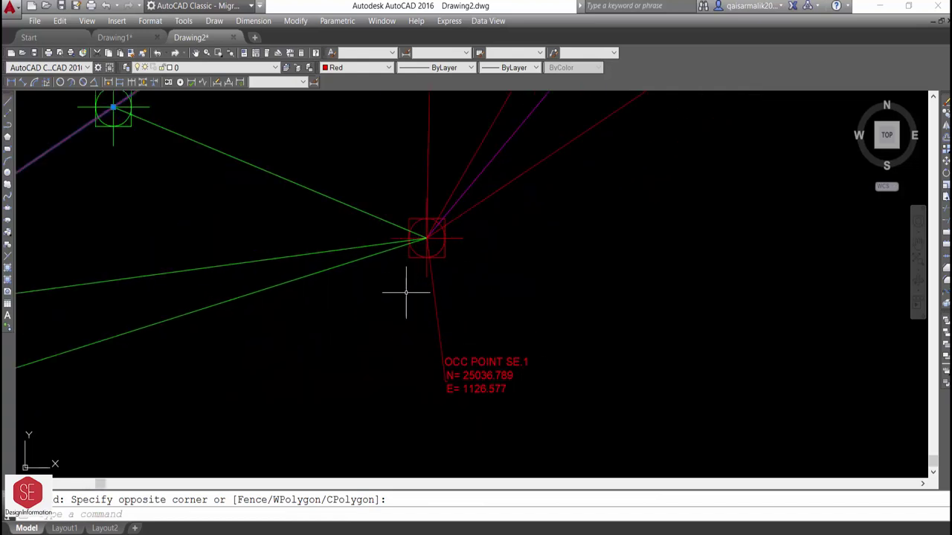
{"action": "scroll", "coordinate": [446, 372], "scroll_direction": "down", "scroll_amount": 8}
{"action": "scroll", "coordinate": [448, 377], "scroll_direction": "down", "scroll_amount": 3}
{"action": "scroll", "coordinate": [547, 296], "scroll_direction": "up", "scroll_amount": 5}
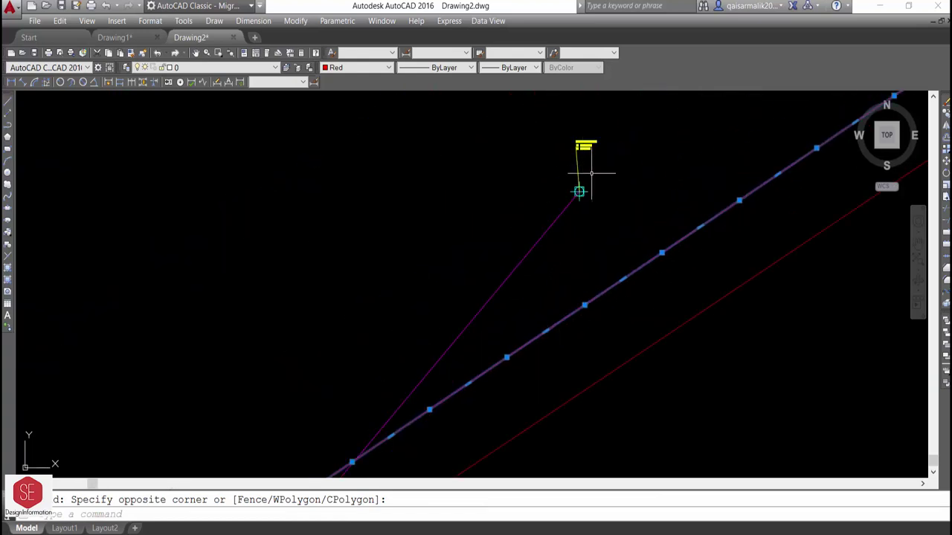
{"action": "scroll", "coordinate": [591, 173], "scroll_direction": "down", "scroll_amount": 2}
{"action": "scroll", "coordinate": [573, 201], "scroll_direction": "down", "scroll_amount": 3}
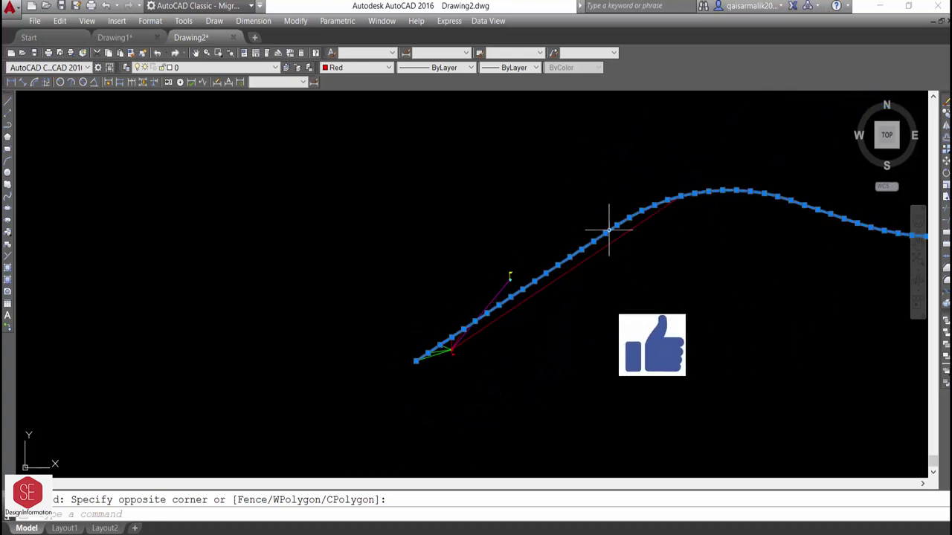
{"action": "scroll", "coordinate": [453, 372], "scroll_direction": "up", "scroll_amount": 5}
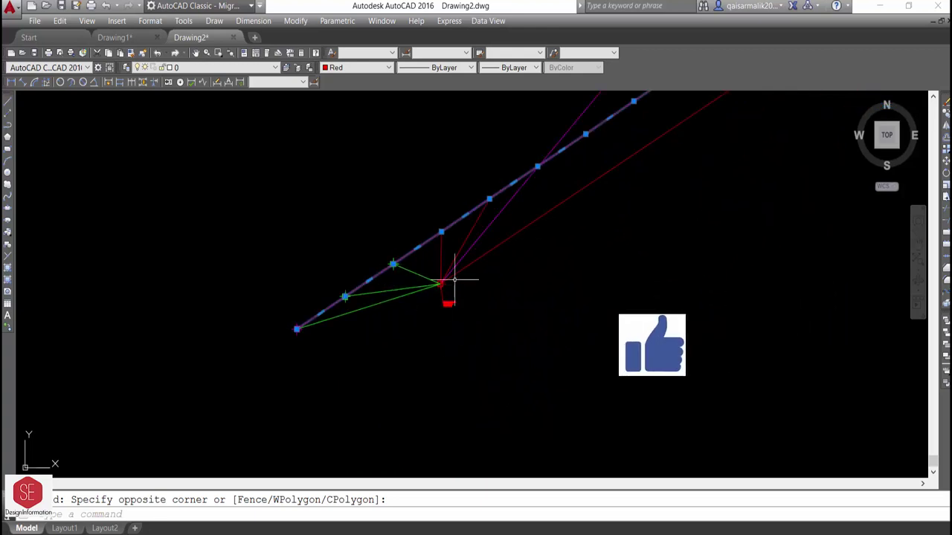
{"action": "scroll", "coordinate": [456, 335], "scroll_direction": "down", "scroll_amount": 2}
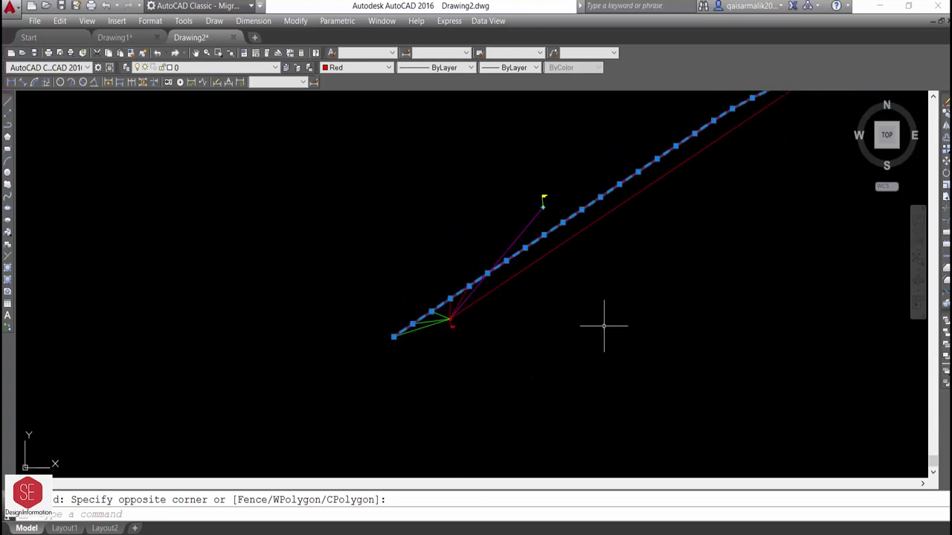
{"action": "scroll", "coordinate": [330, 376], "scroll_direction": "down", "scroll_amount": 1}
{"action": "key", "text": "Escape"}
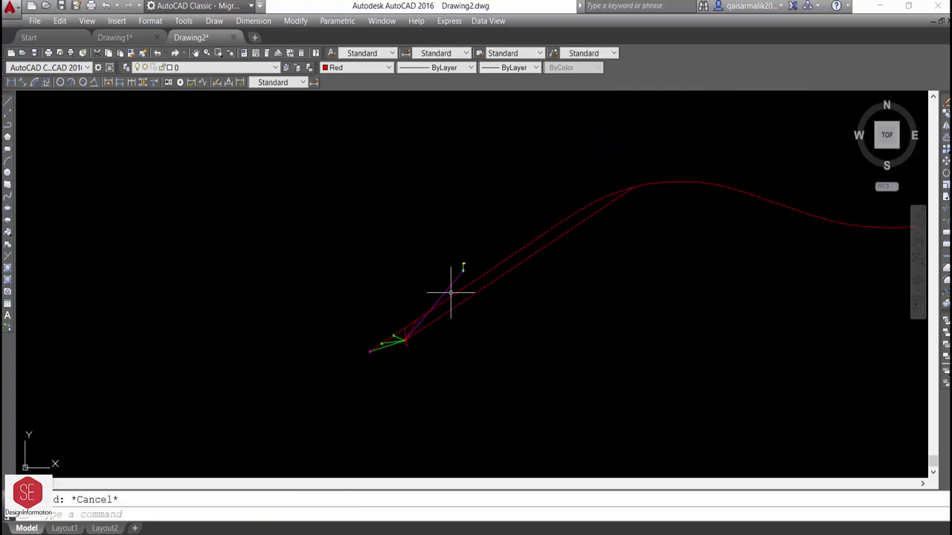